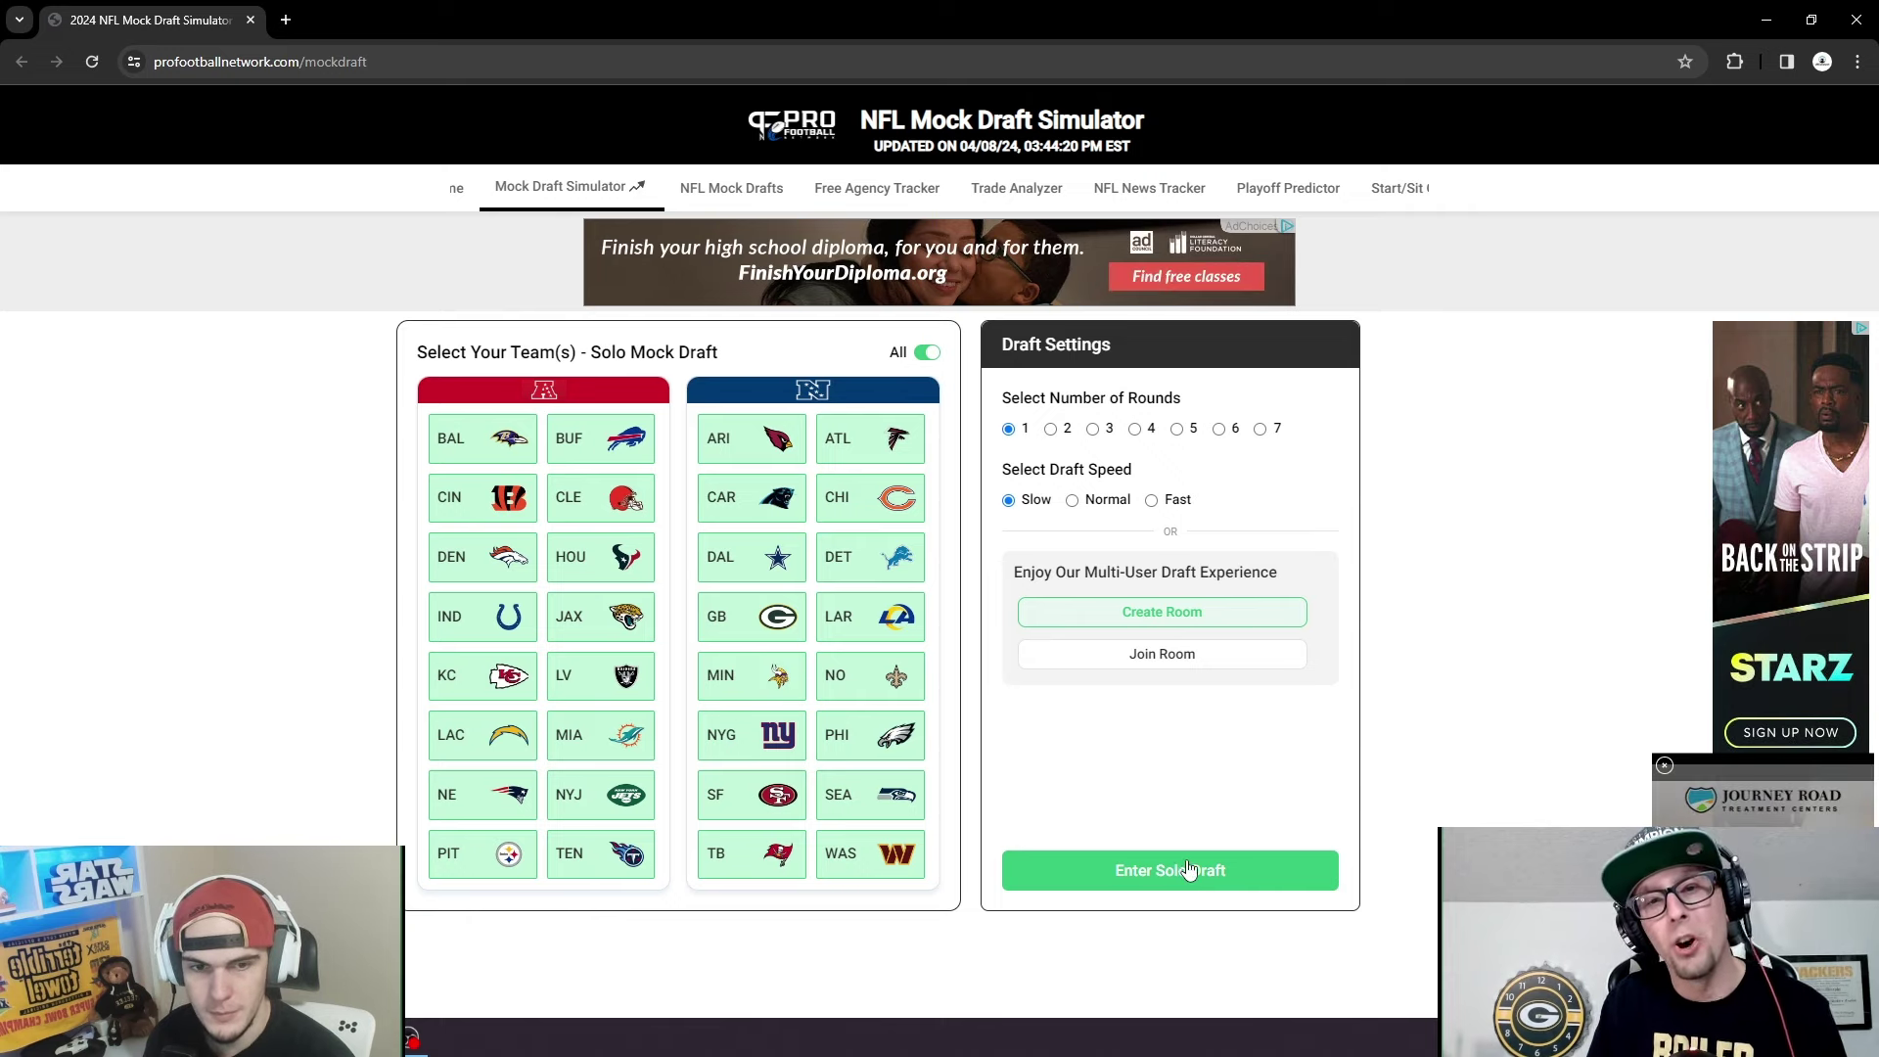
Start the one-round solo mock draft for all teams and draft quarterback Caleb Williams for Chicago with the first pick.
{"action": "left_click", "coordinate": [1179, 872]}
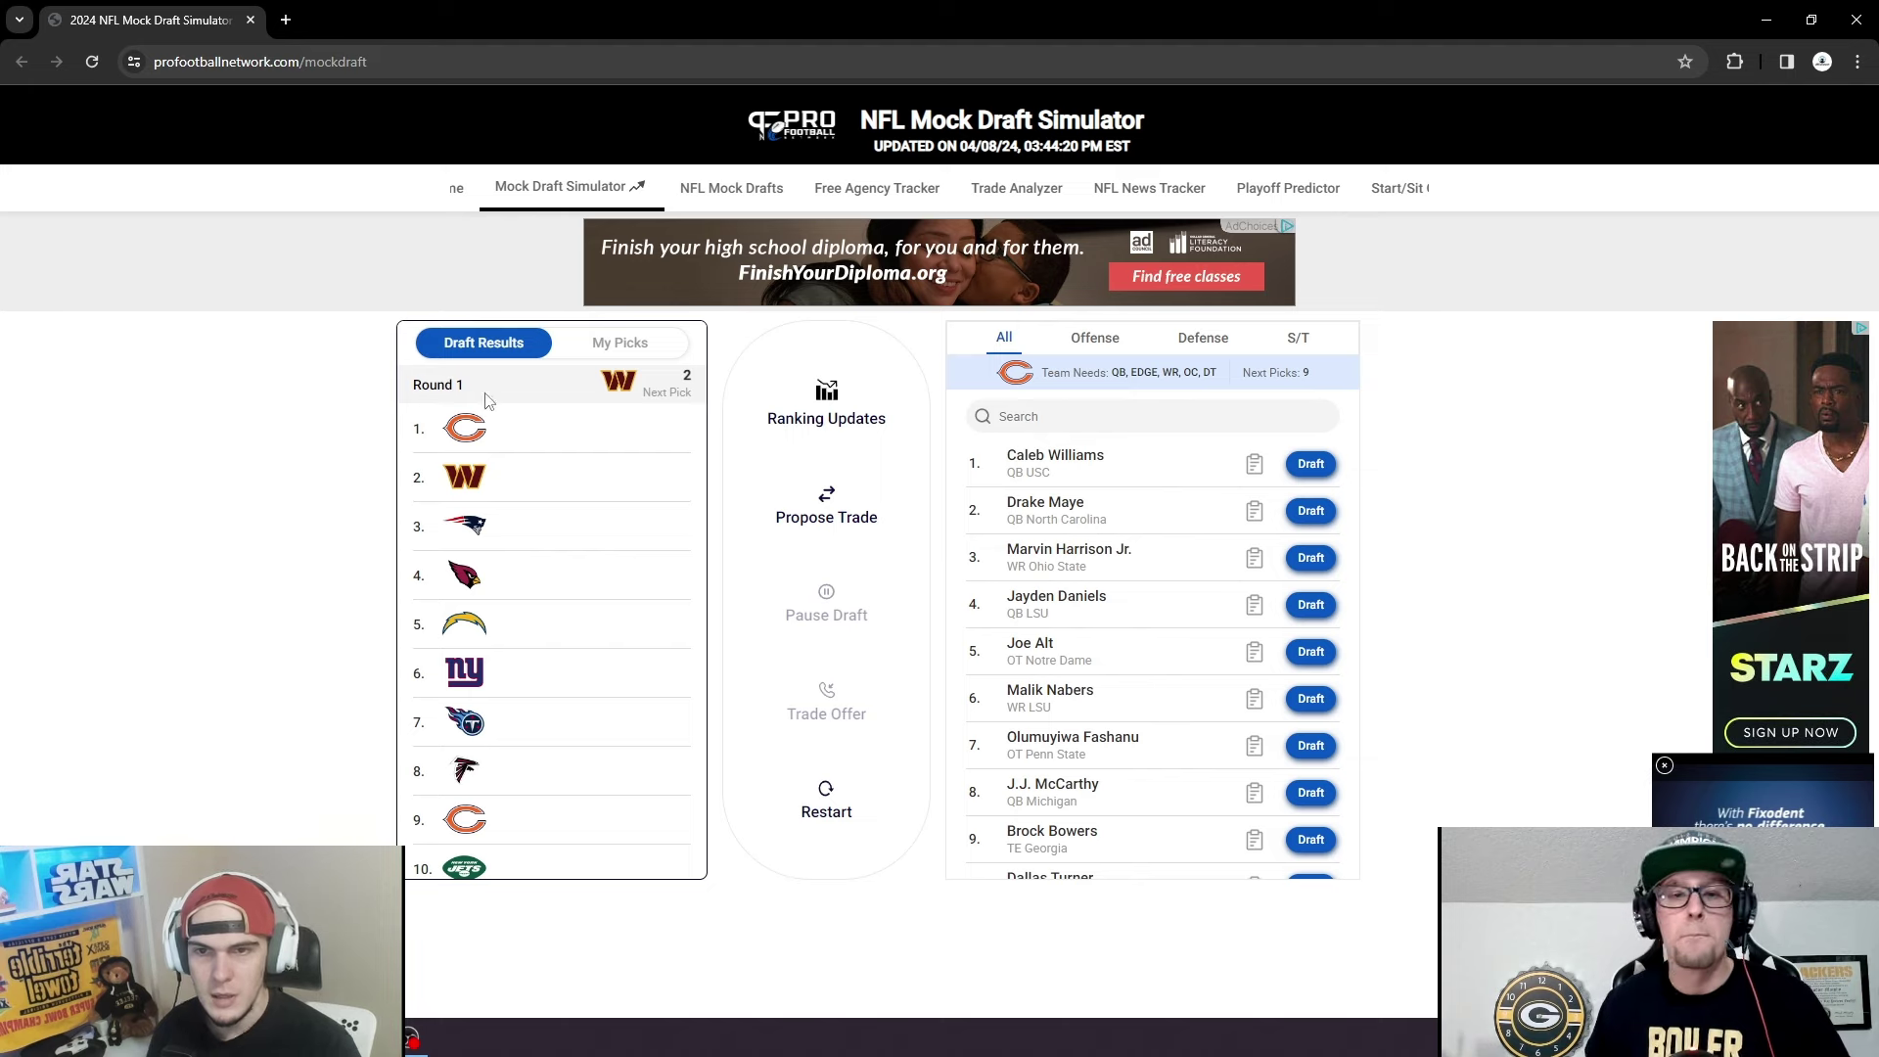
{"action": "left_click", "coordinate": [1311, 464]}
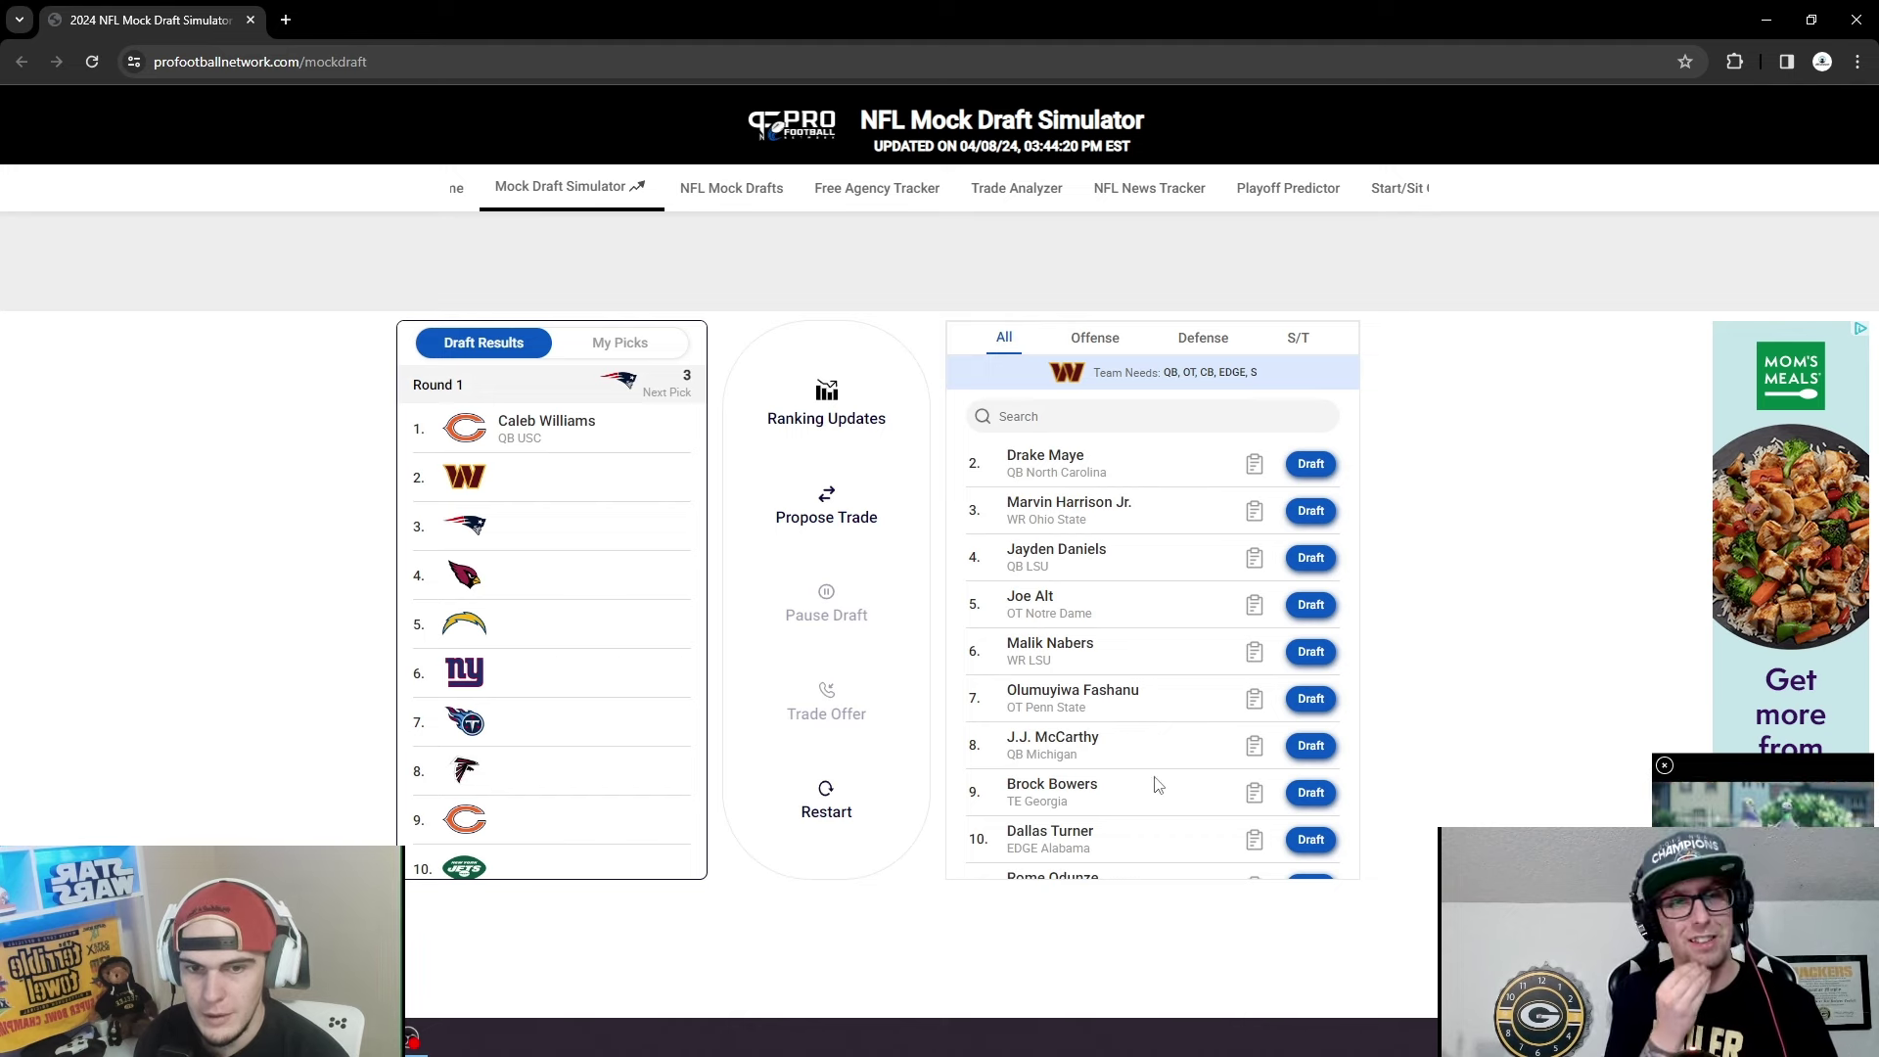
Search the prospects for "bo" and draft Oregon quarterback Bo Nix for Washington with the second pick.
{"action": "scroll", "coordinate": [1155, 781], "scroll_direction": "down", "scroll_amount": 1}
{"action": "scroll", "coordinate": [1157, 783], "scroll_direction": "up", "scroll_amount": 2}
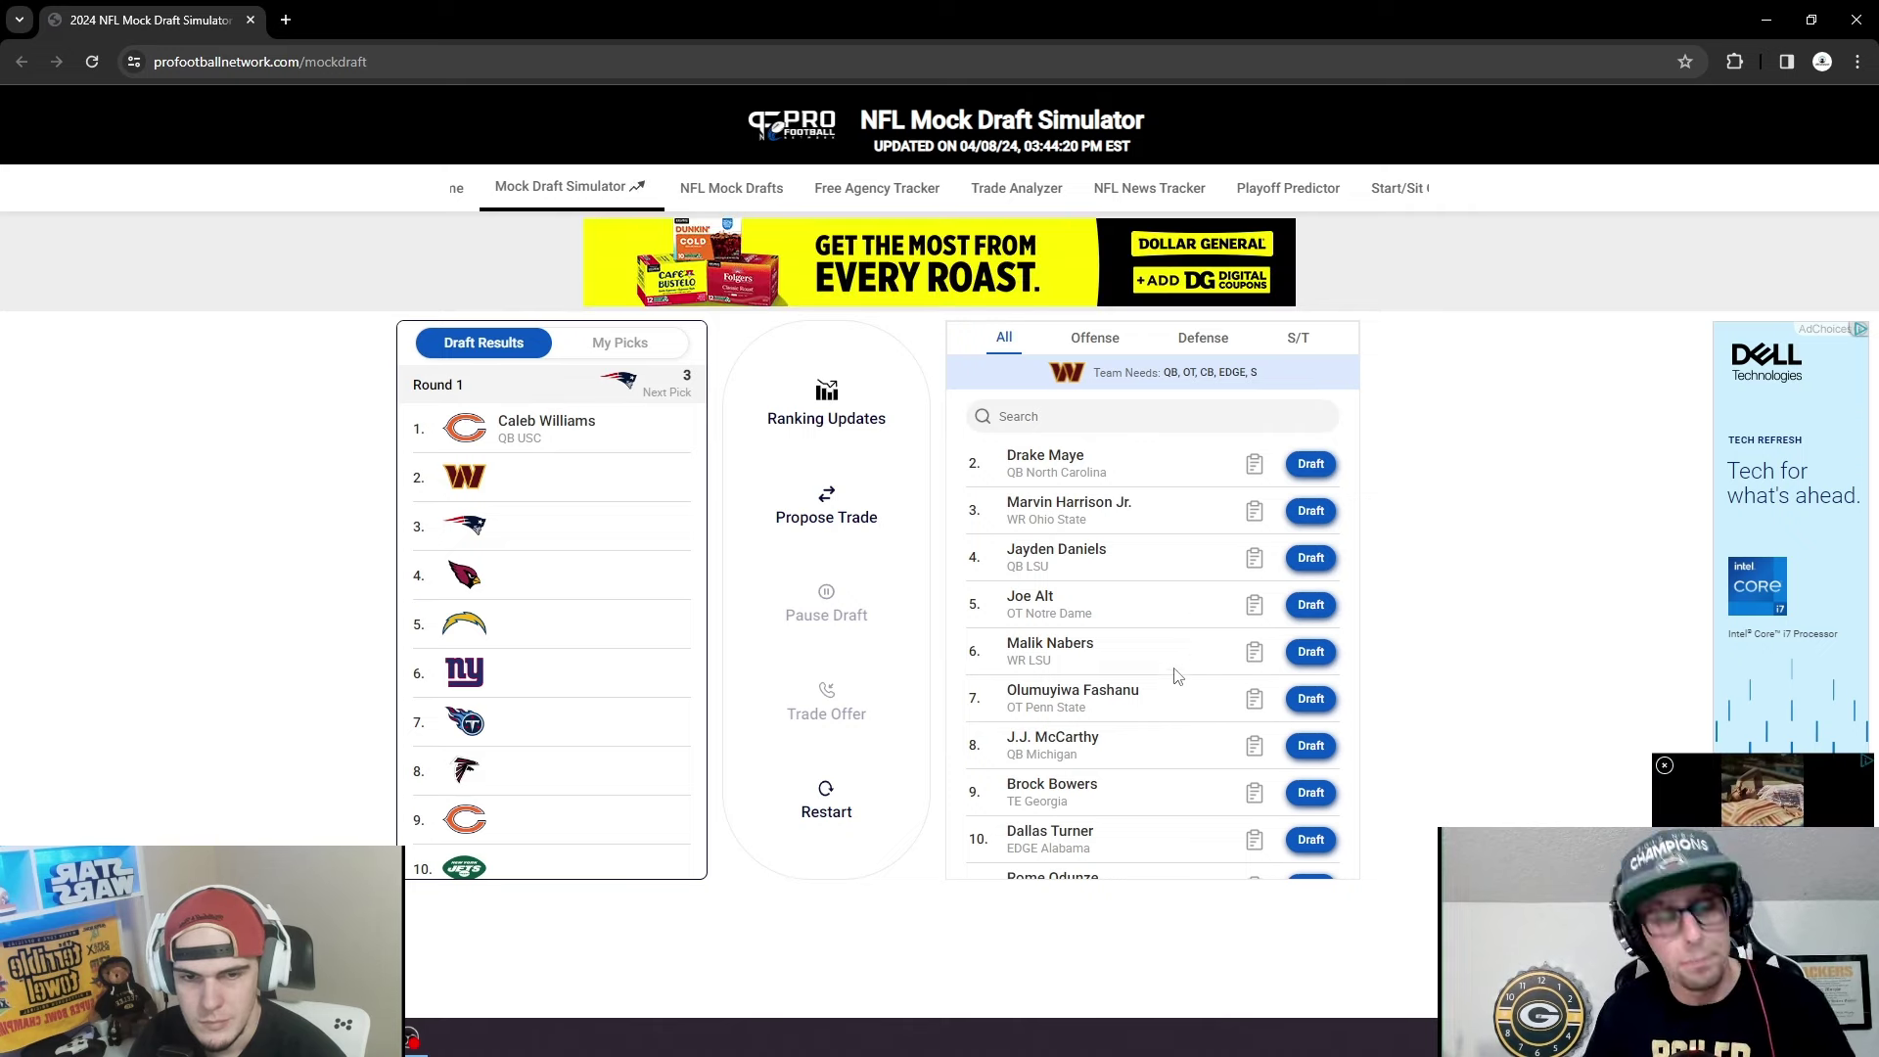
{"action": "scroll", "coordinate": [1164, 680], "scroll_direction": "down", "scroll_amount": 3}
{"action": "scroll", "coordinate": [1159, 703], "scroll_direction": "down", "scroll_amount": 3}
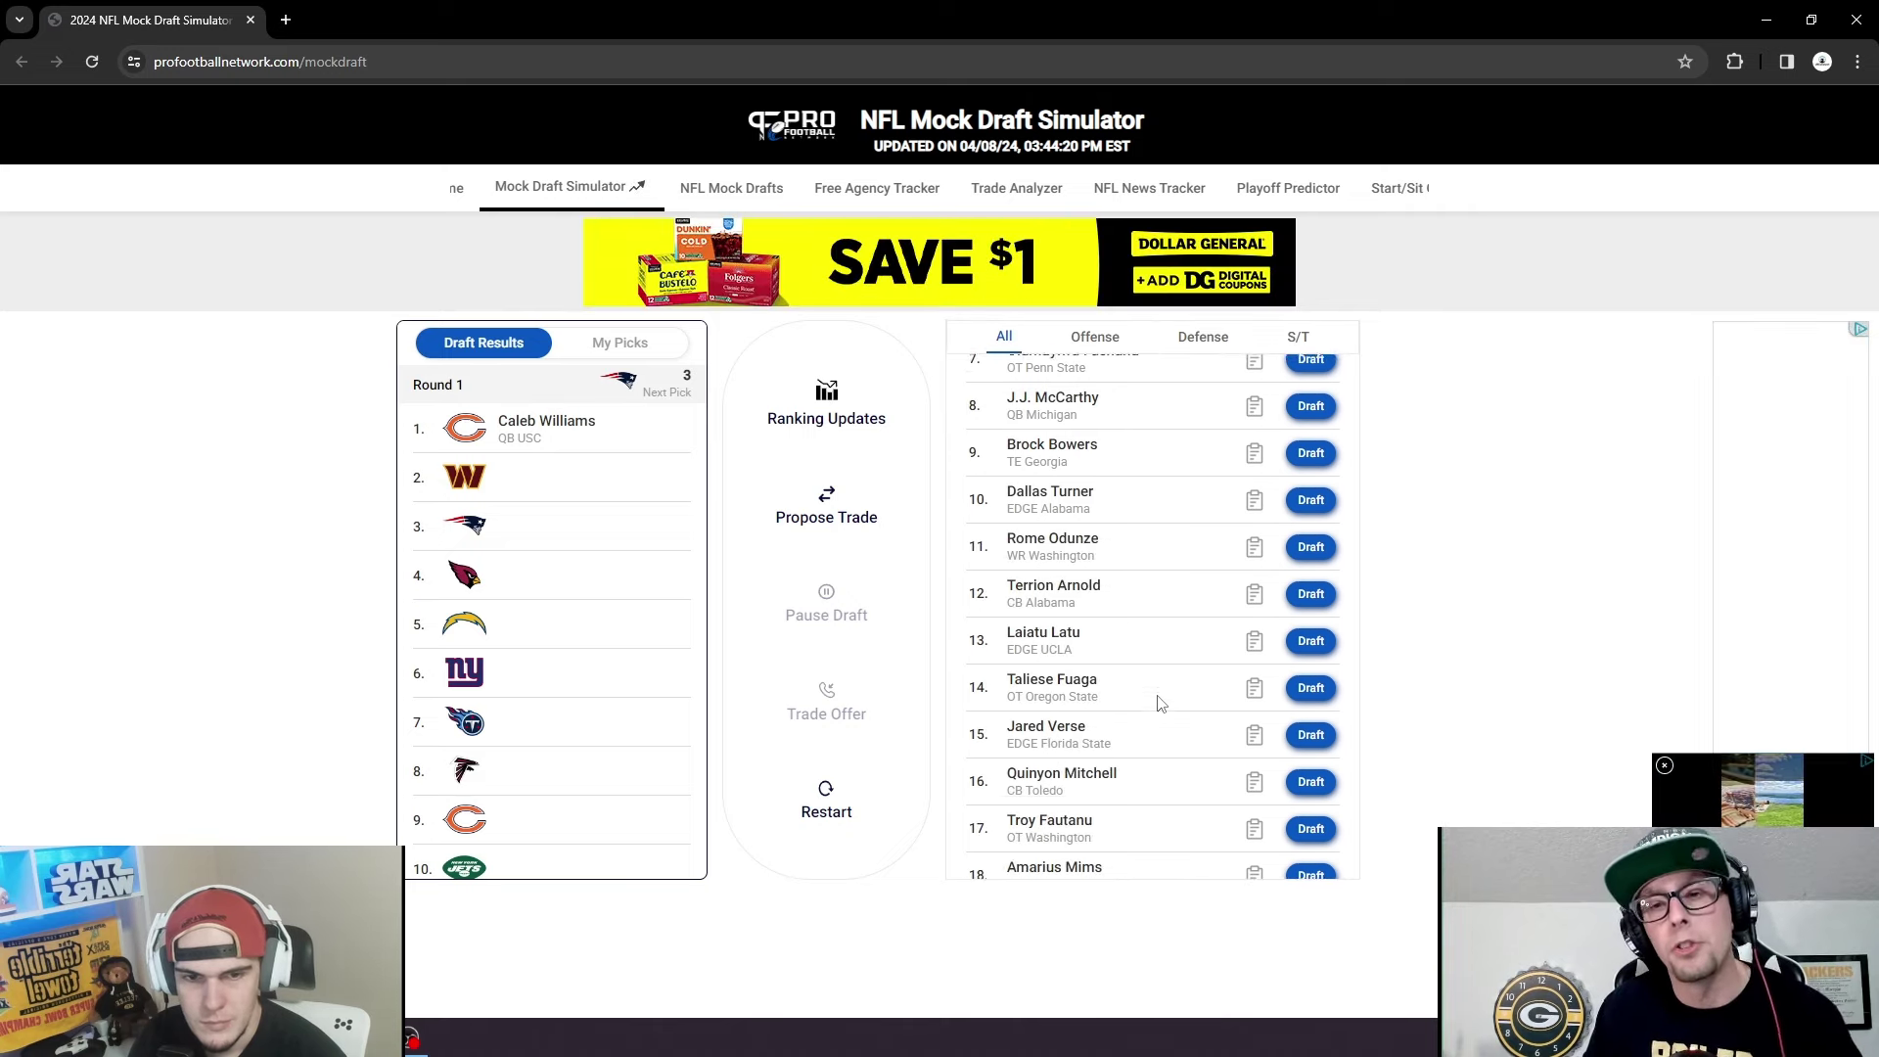
{"action": "scroll", "coordinate": [1160, 703], "scroll_direction": "up", "scroll_amount": 4}
{"action": "scroll", "coordinate": [1160, 703], "scroll_direction": "up", "scroll_amount": 2}
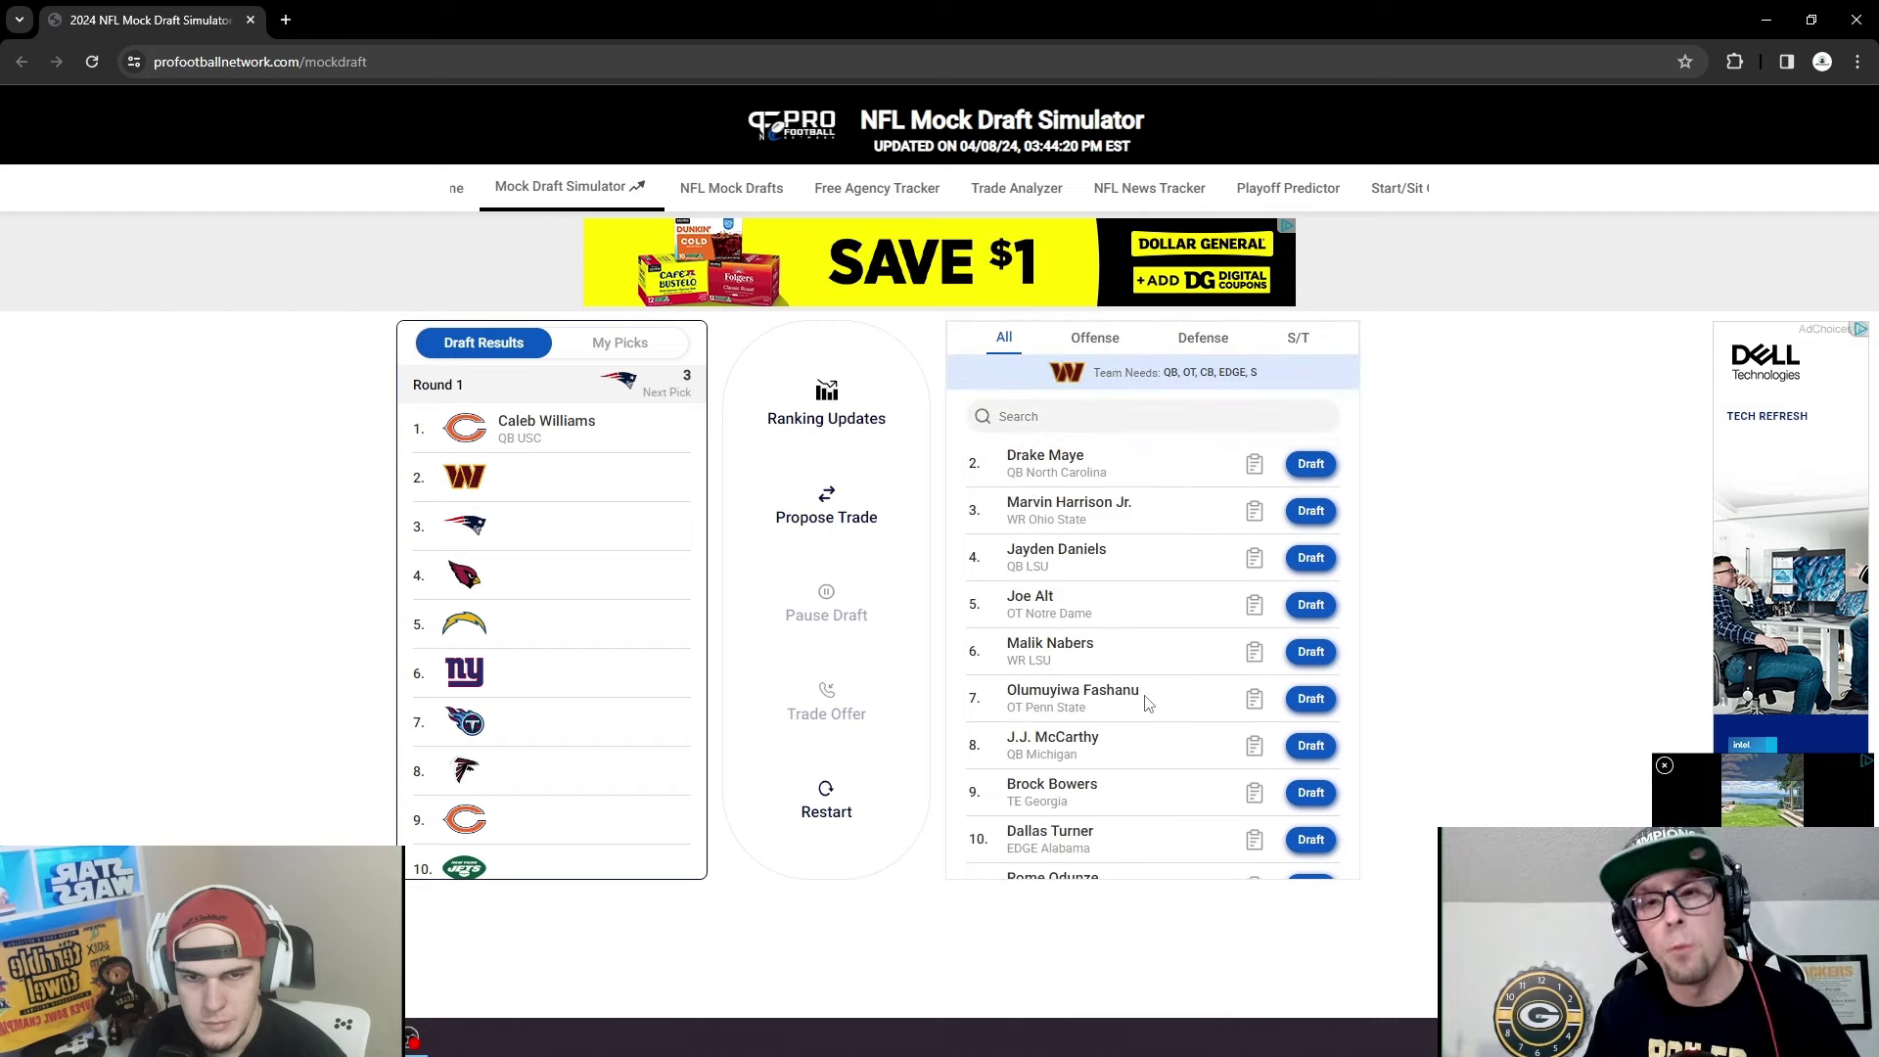
{"action": "left_click", "coordinate": [1116, 416]}
{"action": "type", "text": "bo"}
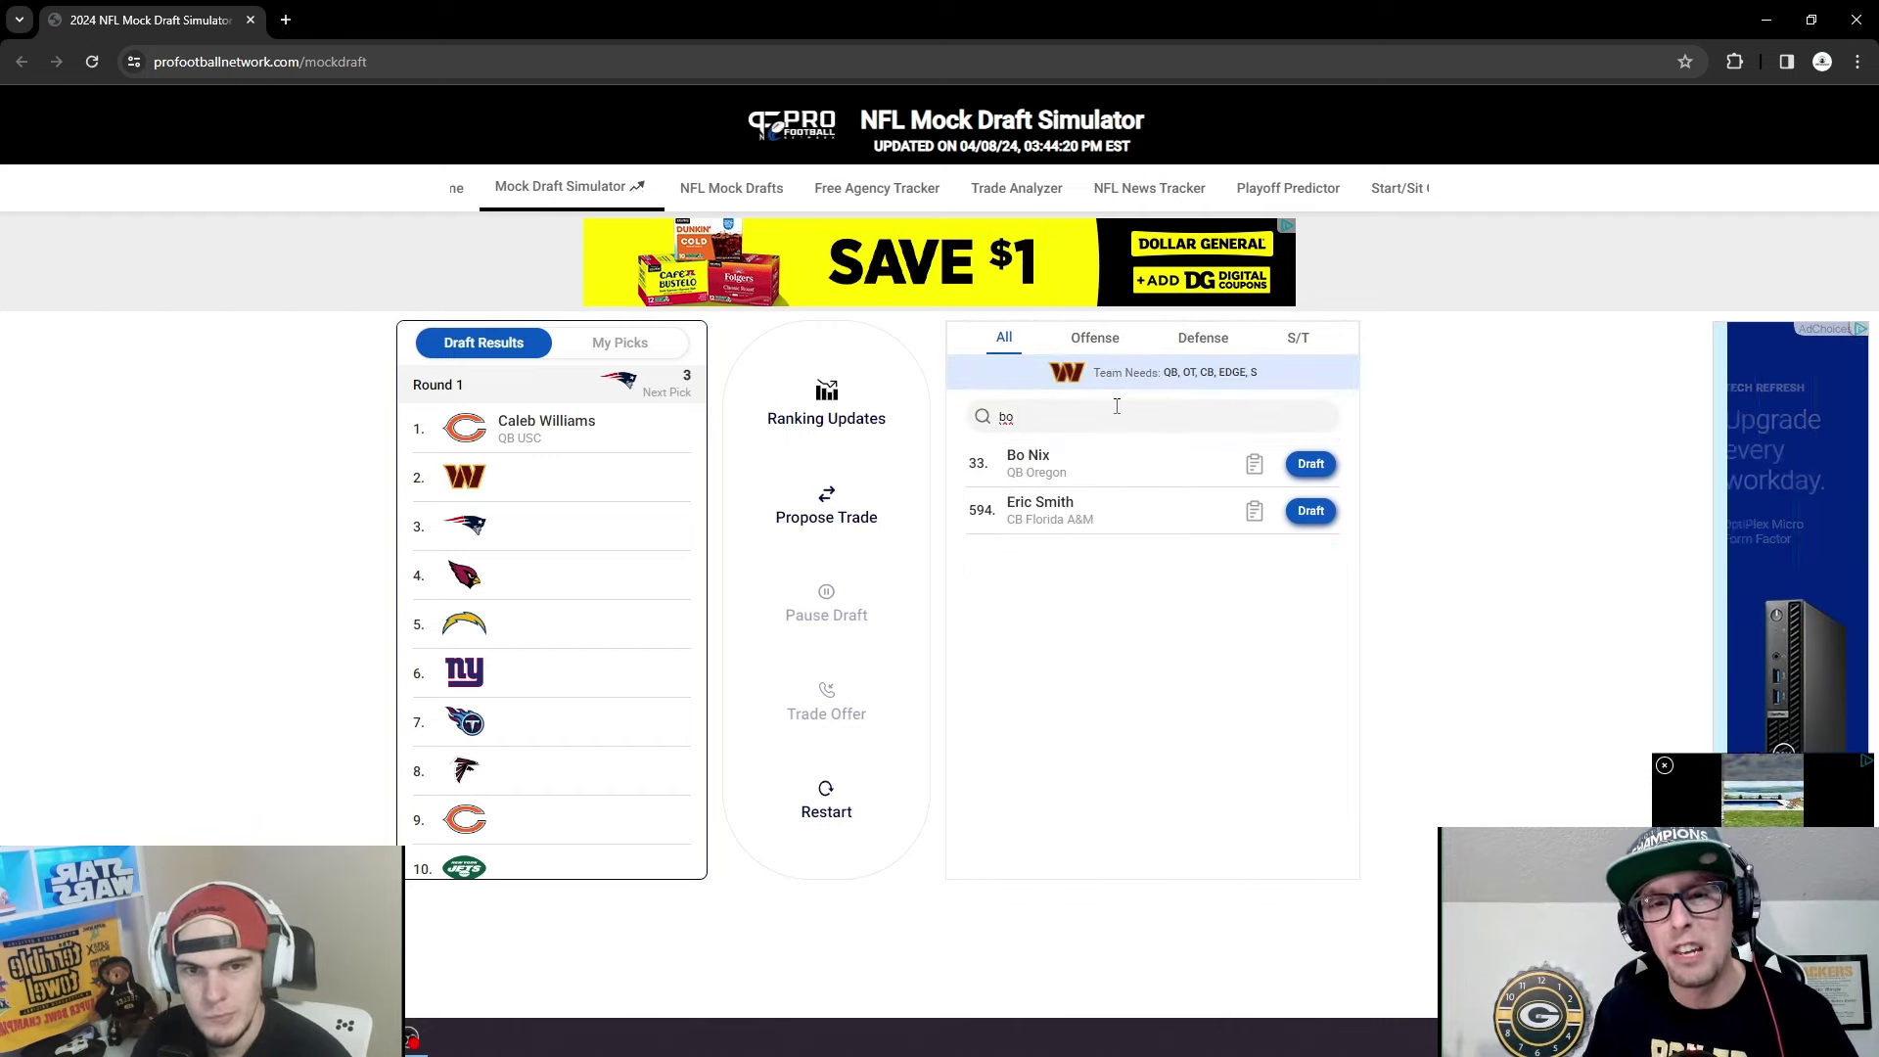
{"action": "left_click", "coordinate": [1313, 470]}
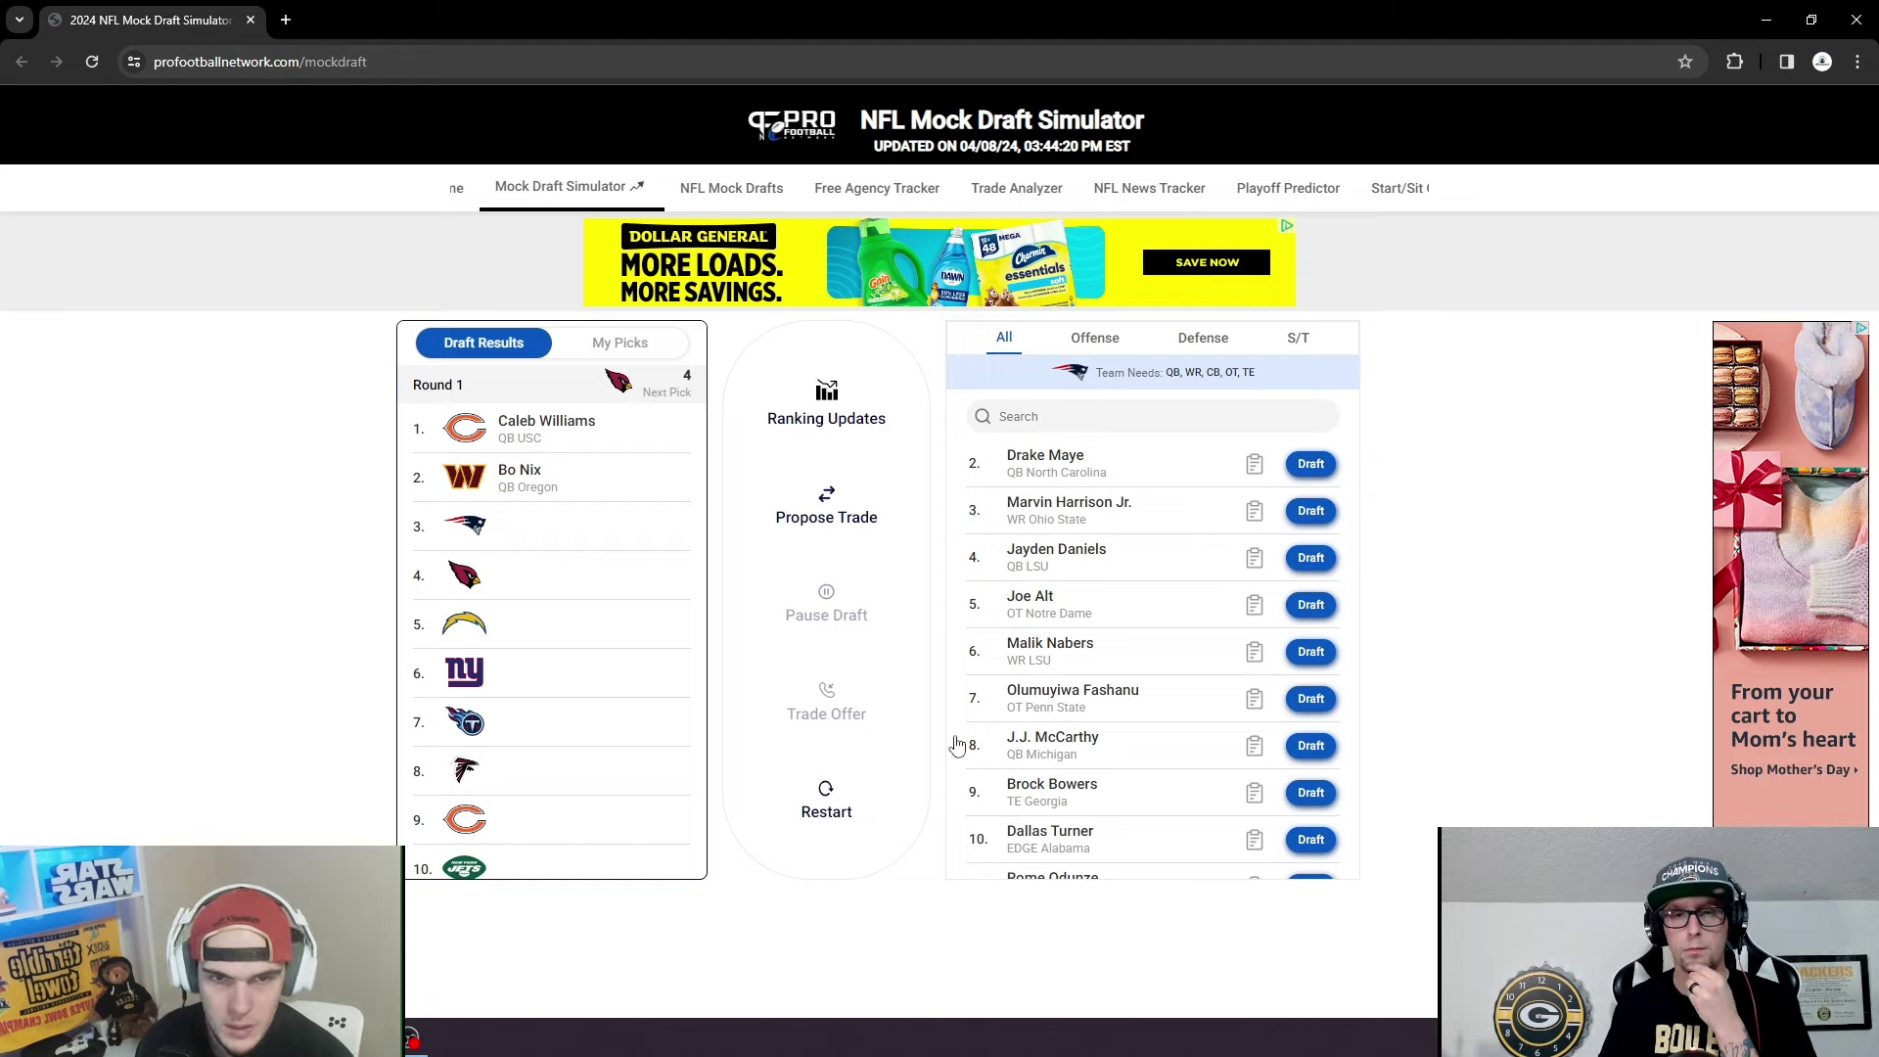
Read the strengths and weaknesses in Drake Maye's player info, and close it.
{"action": "left_click", "coordinate": [1254, 463]}
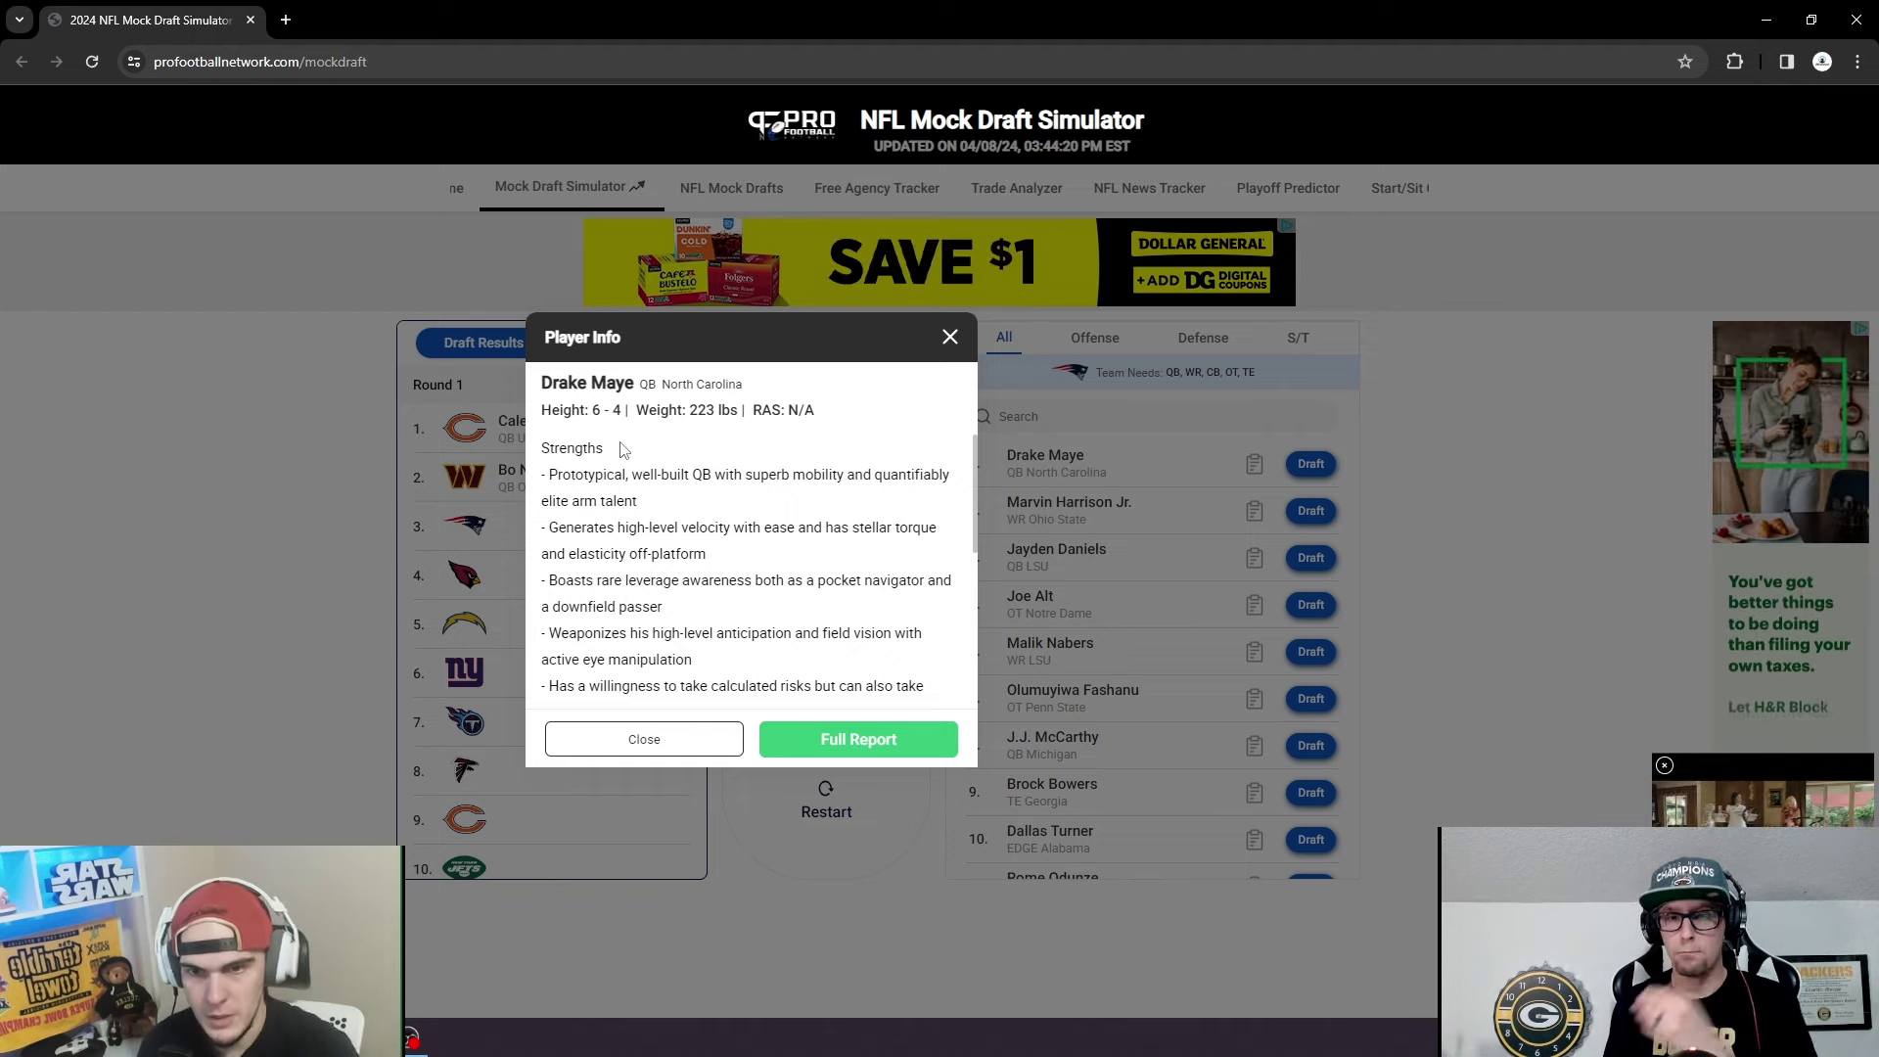
{"action": "scroll", "coordinate": [702, 585], "scroll_direction": "down", "scroll_amount": 2}
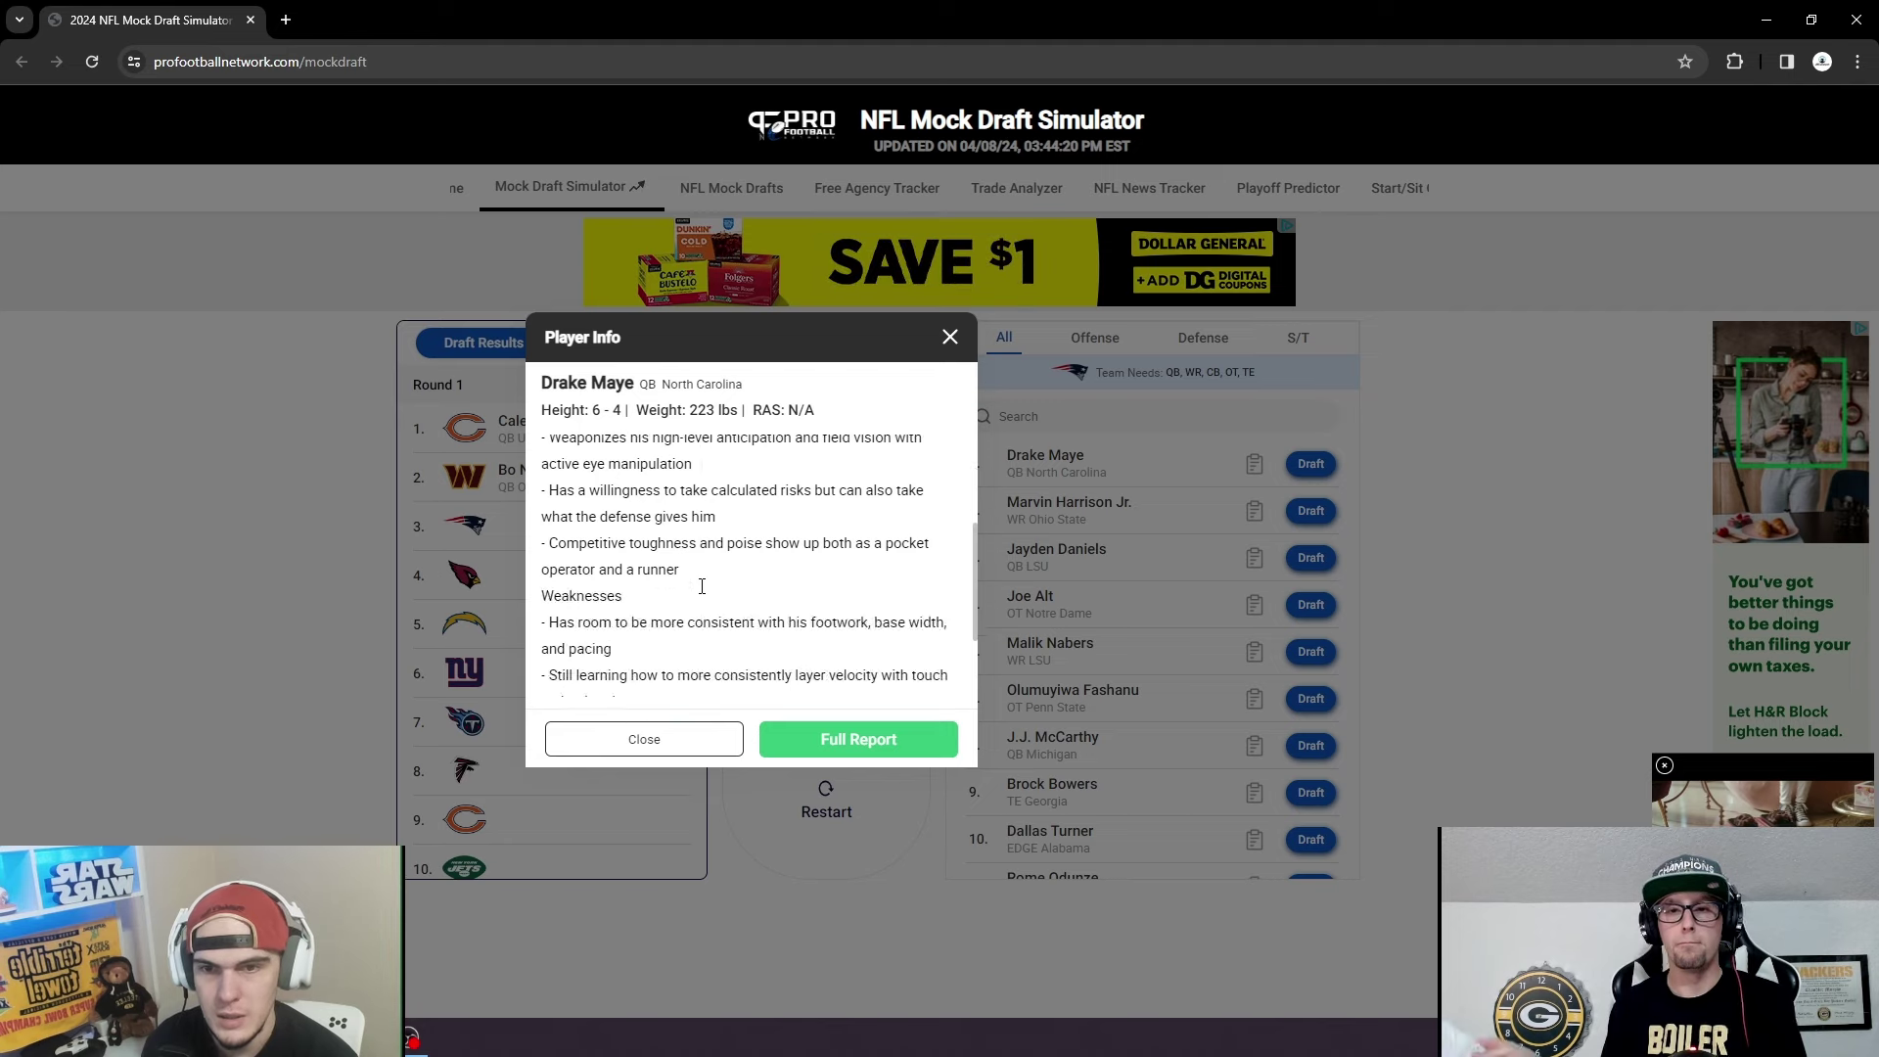
{"action": "scroll", "coordinate": [701, 585], "scroll_direction": "up", "scroll_amount": 2}
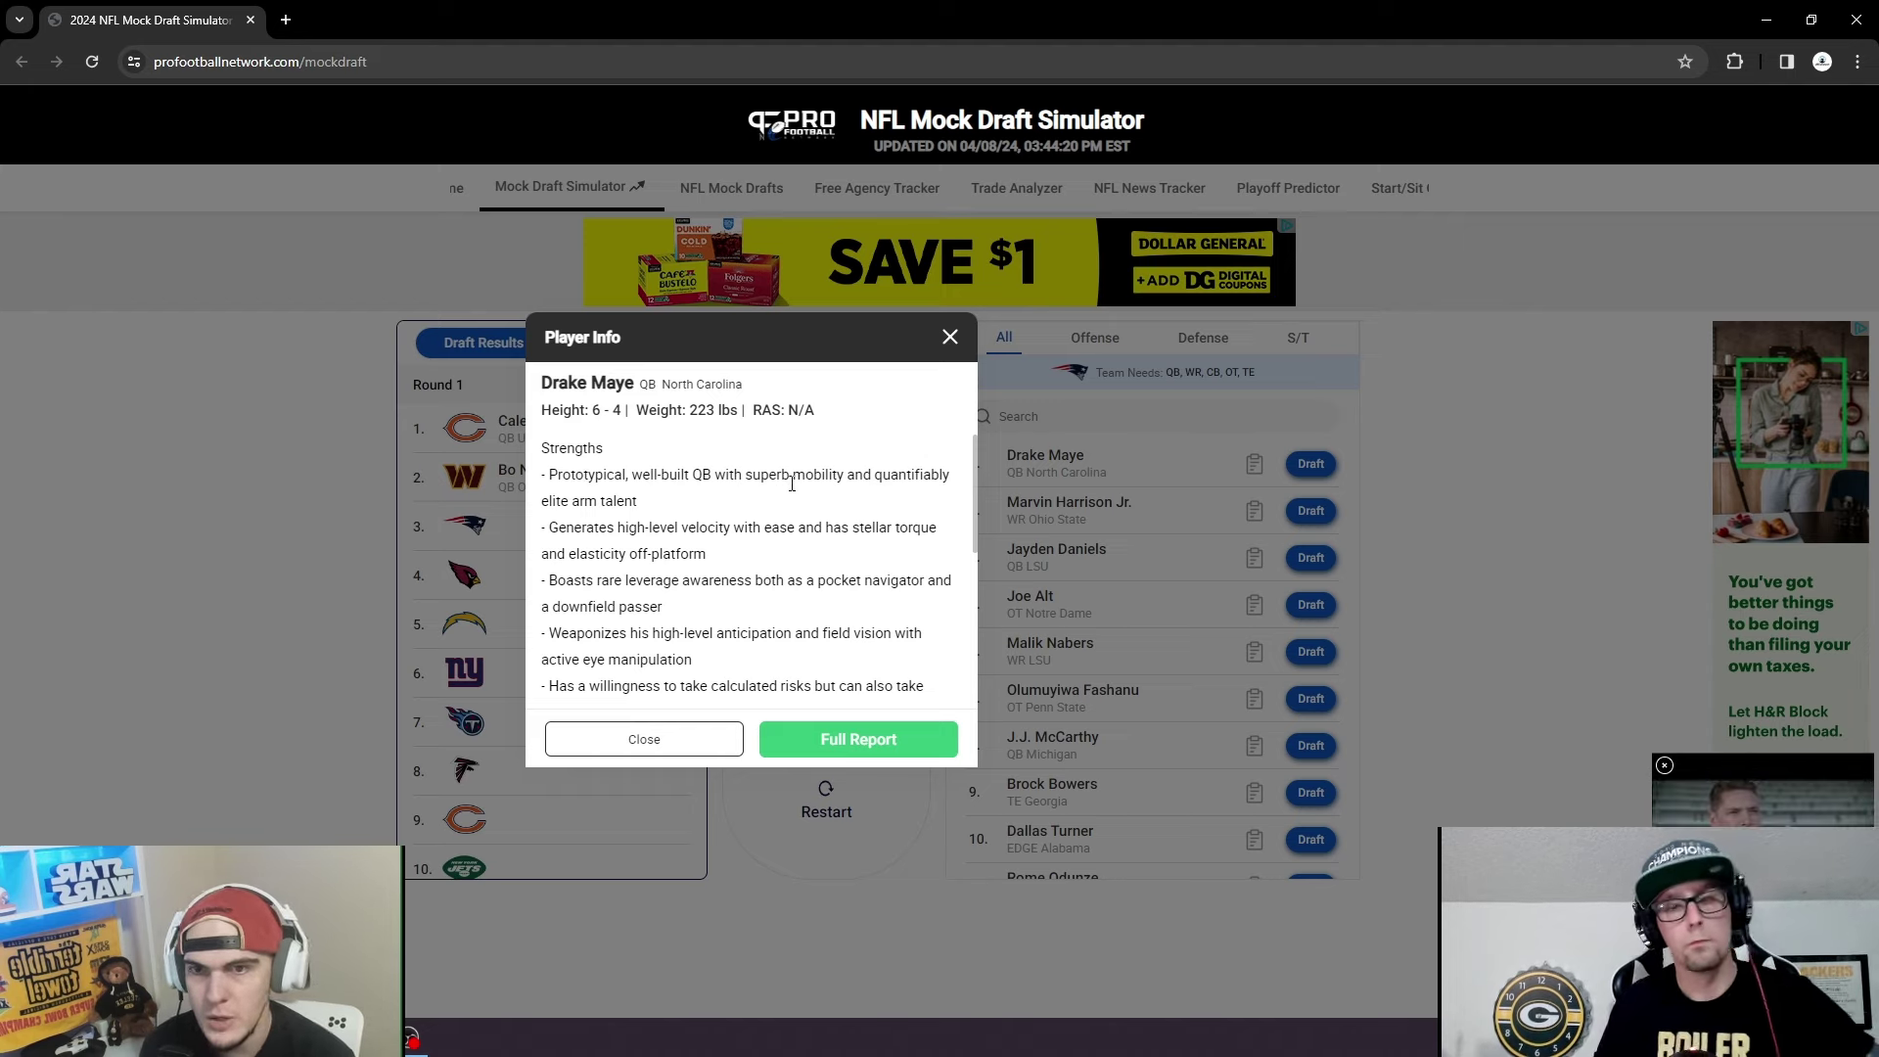
{"action": "scroll", "coordinate": [707, 508], "scroll_direction": "down", "scroll_amount": 1}
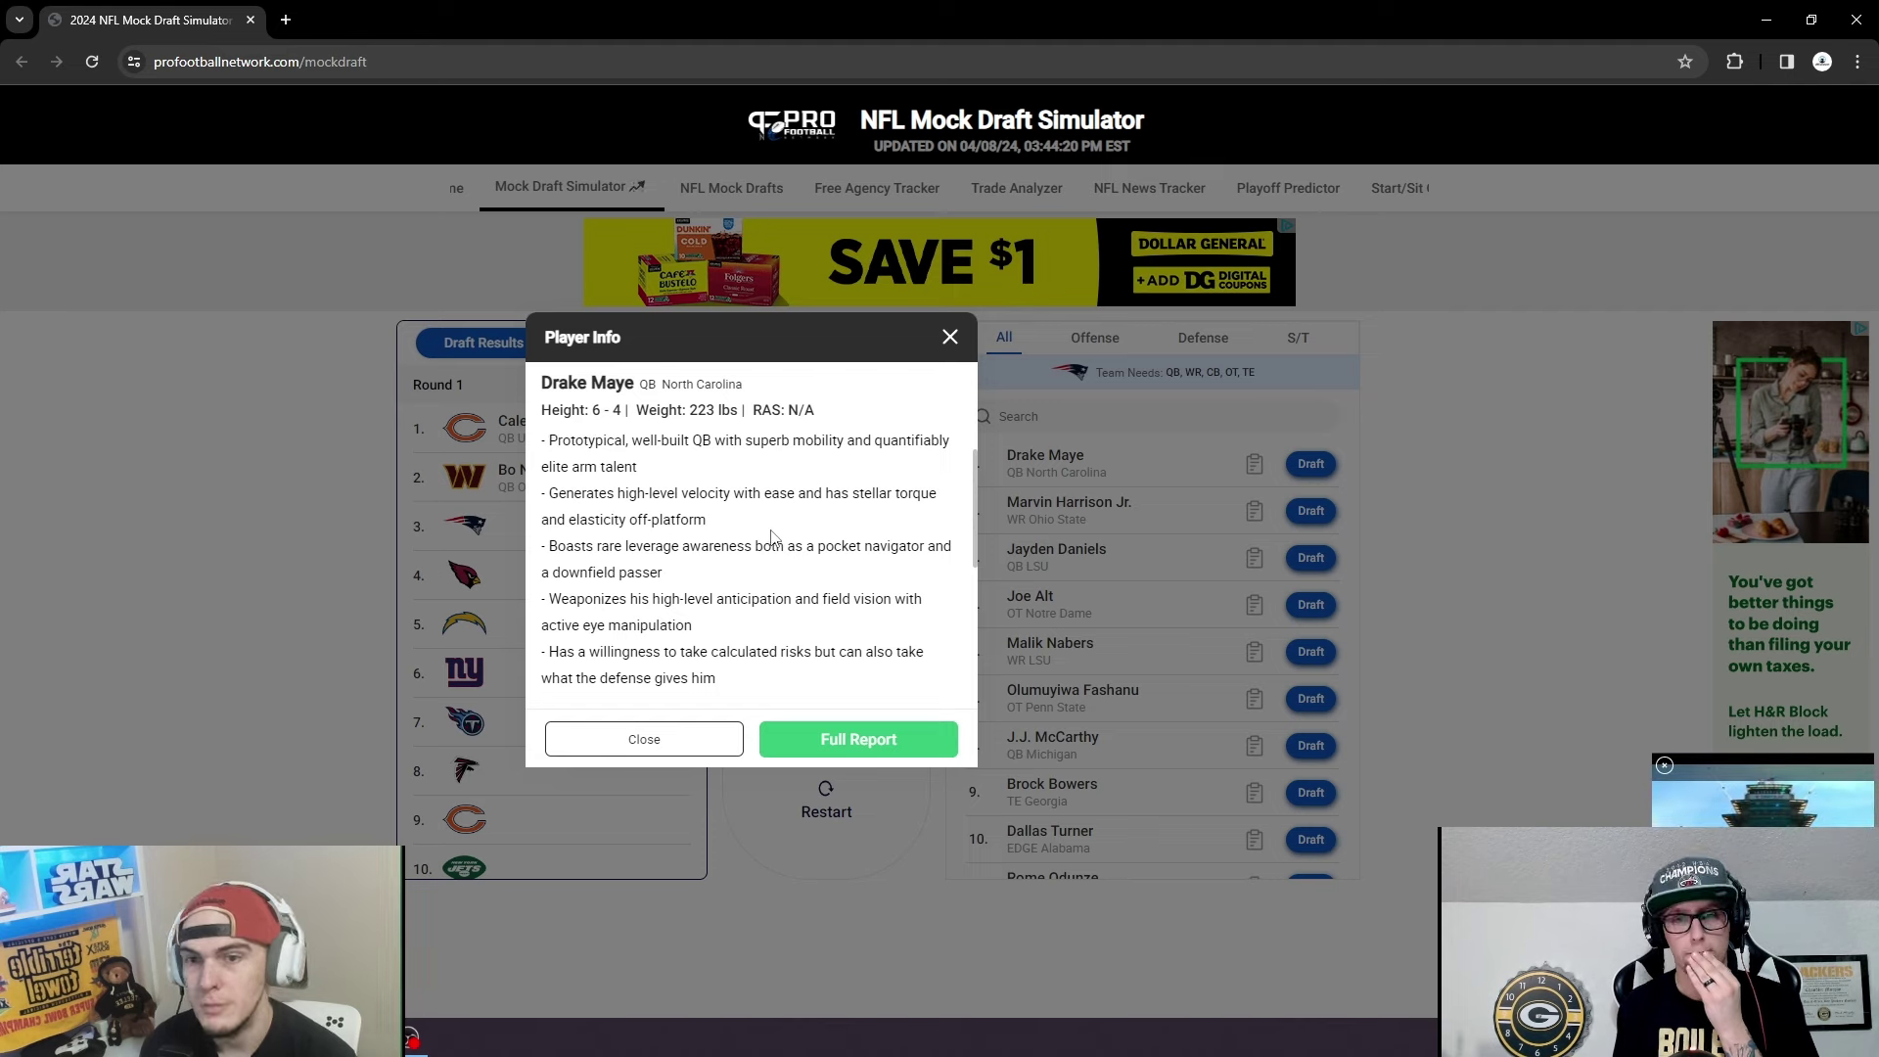
{"action": "scroll", "coordinate": [774, 537], "scroll_direction": "down", "scroll_amount": 1}
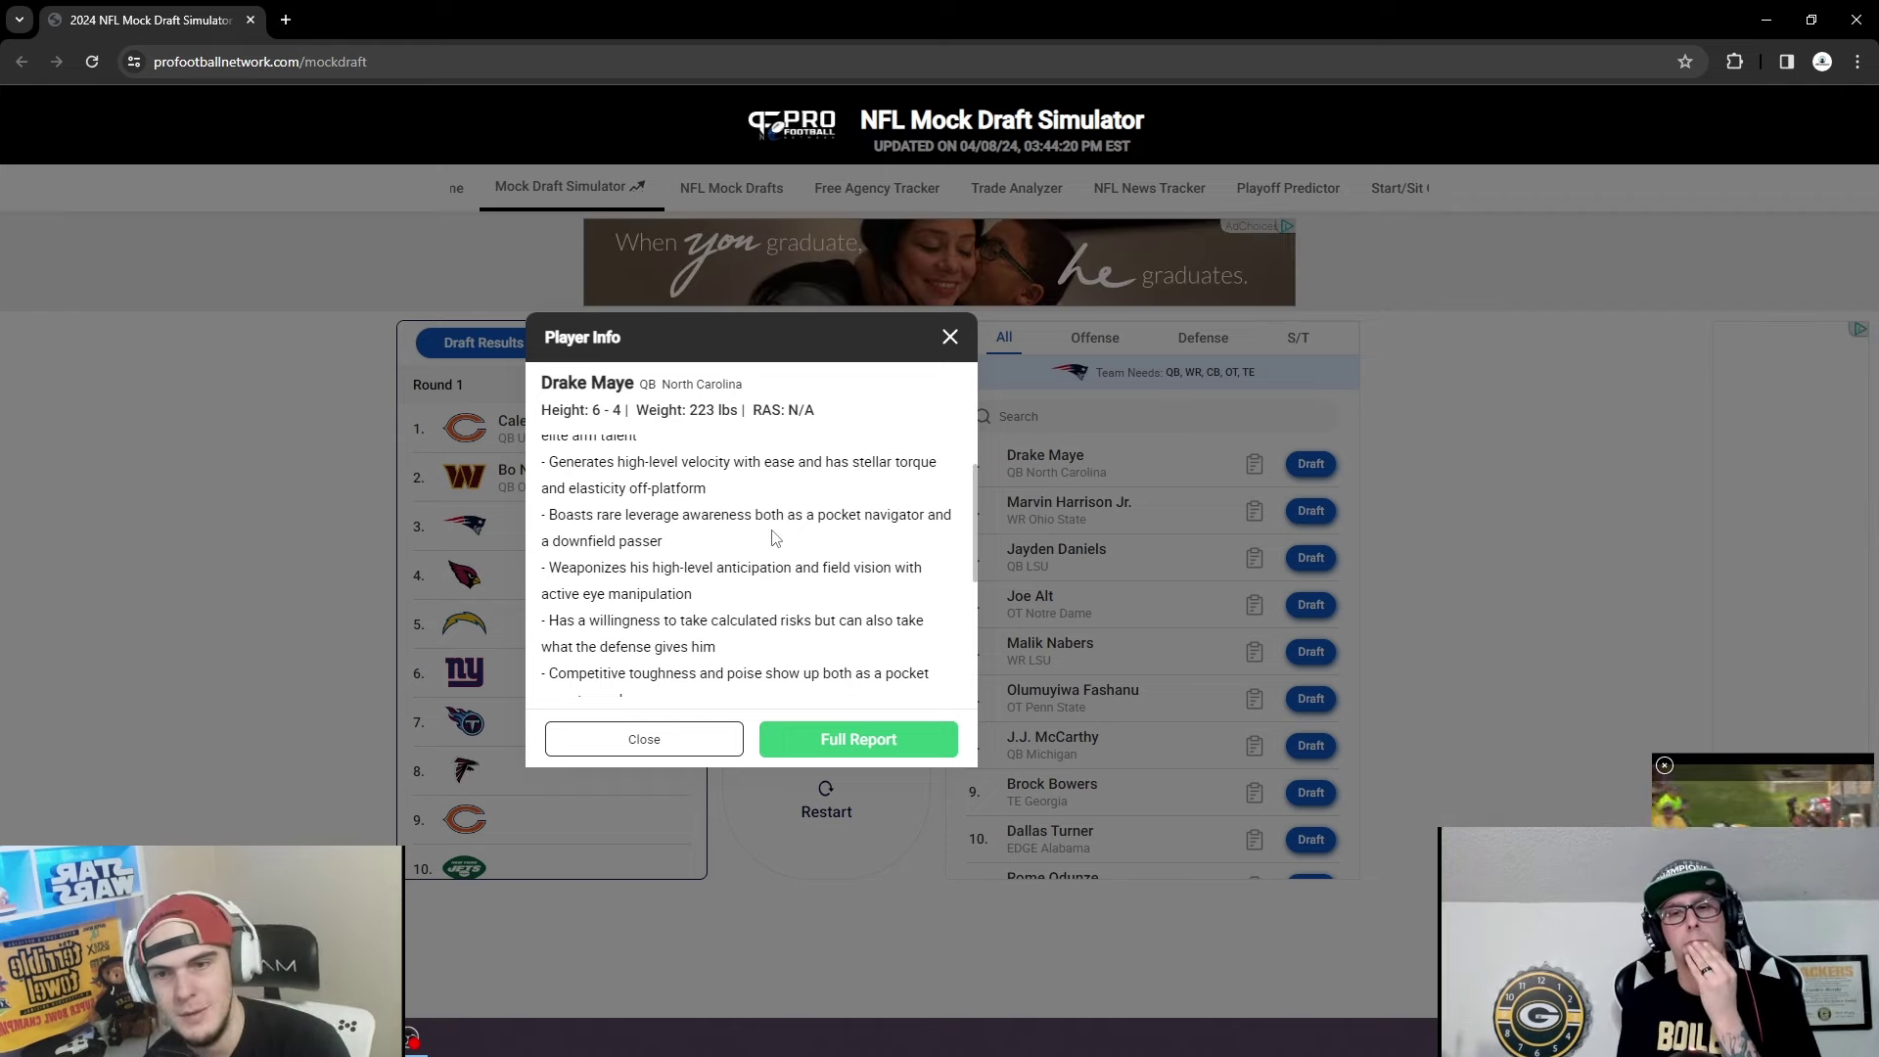
{"action": "scroll", "coordinate": [756, 558], "scroll_direction": "down", "scroll_amount": 3}
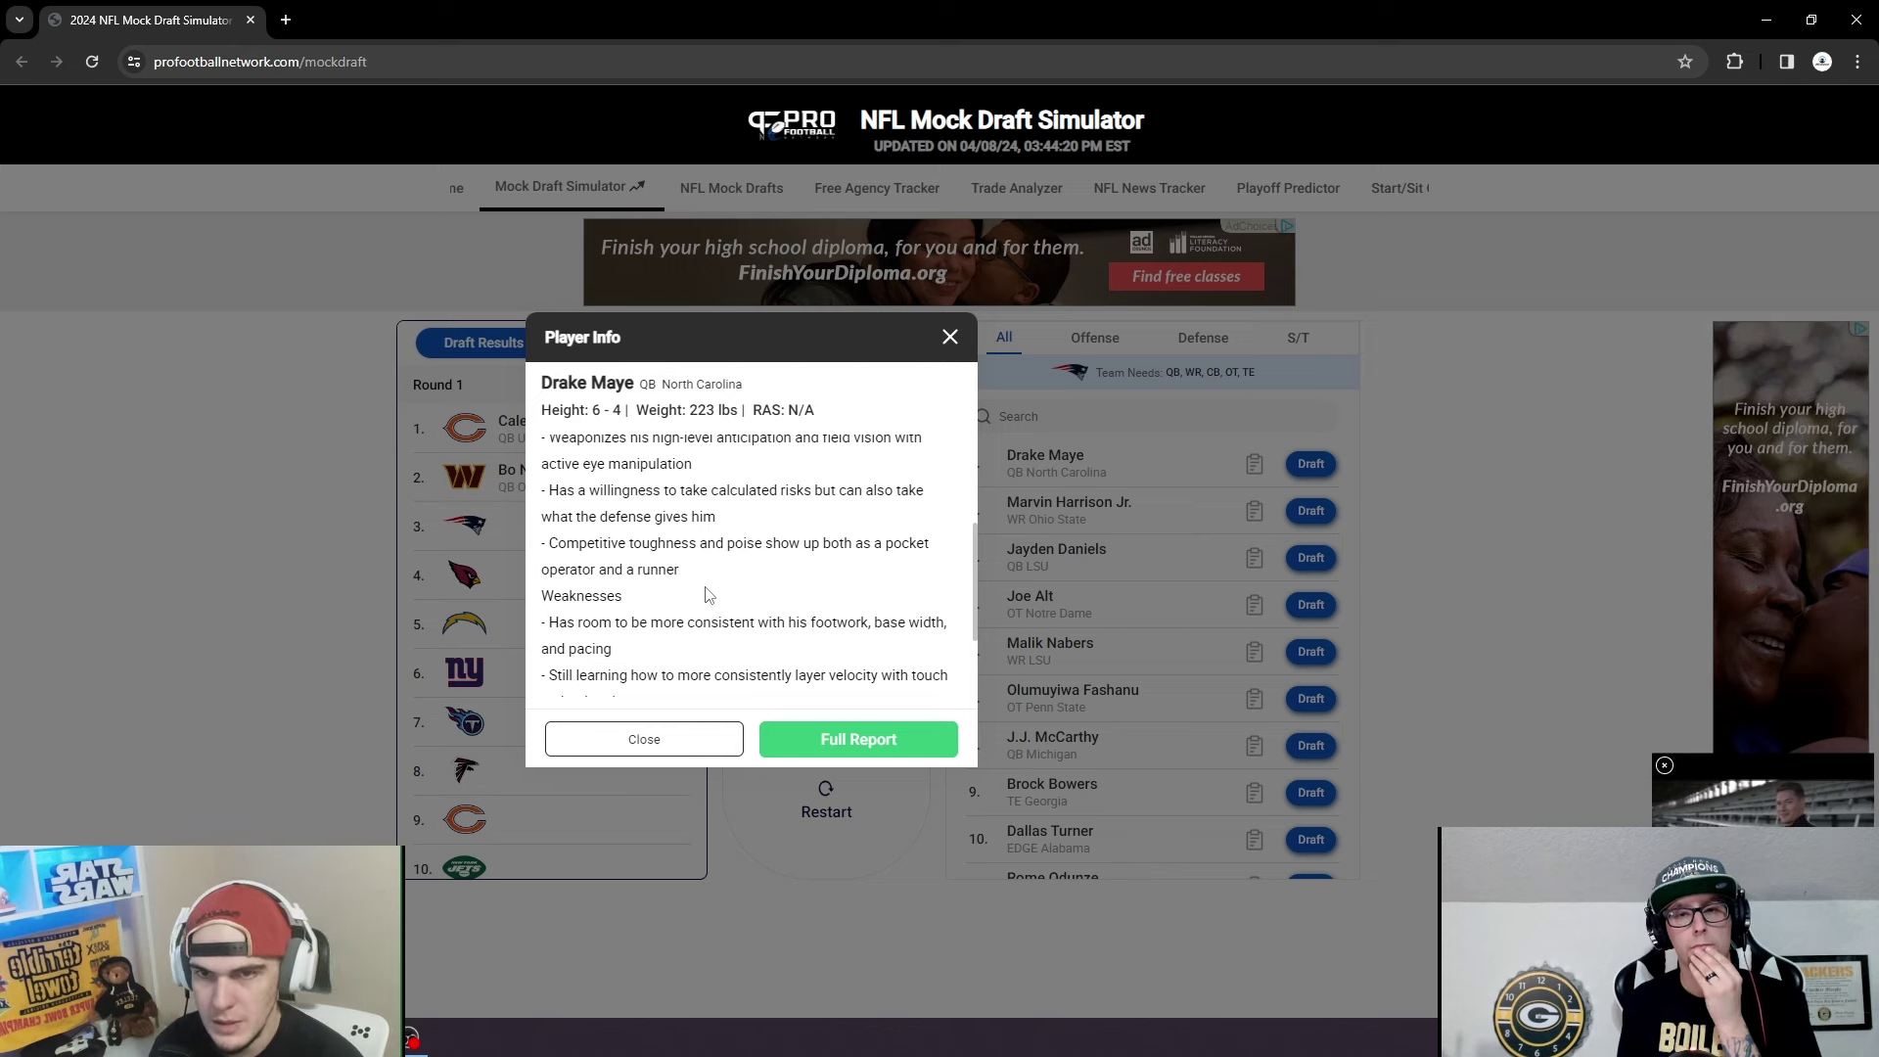
{"action": "scroll", "coordinate": [706, 591], "scroll_direction": "up", "scroll_amount": 1}
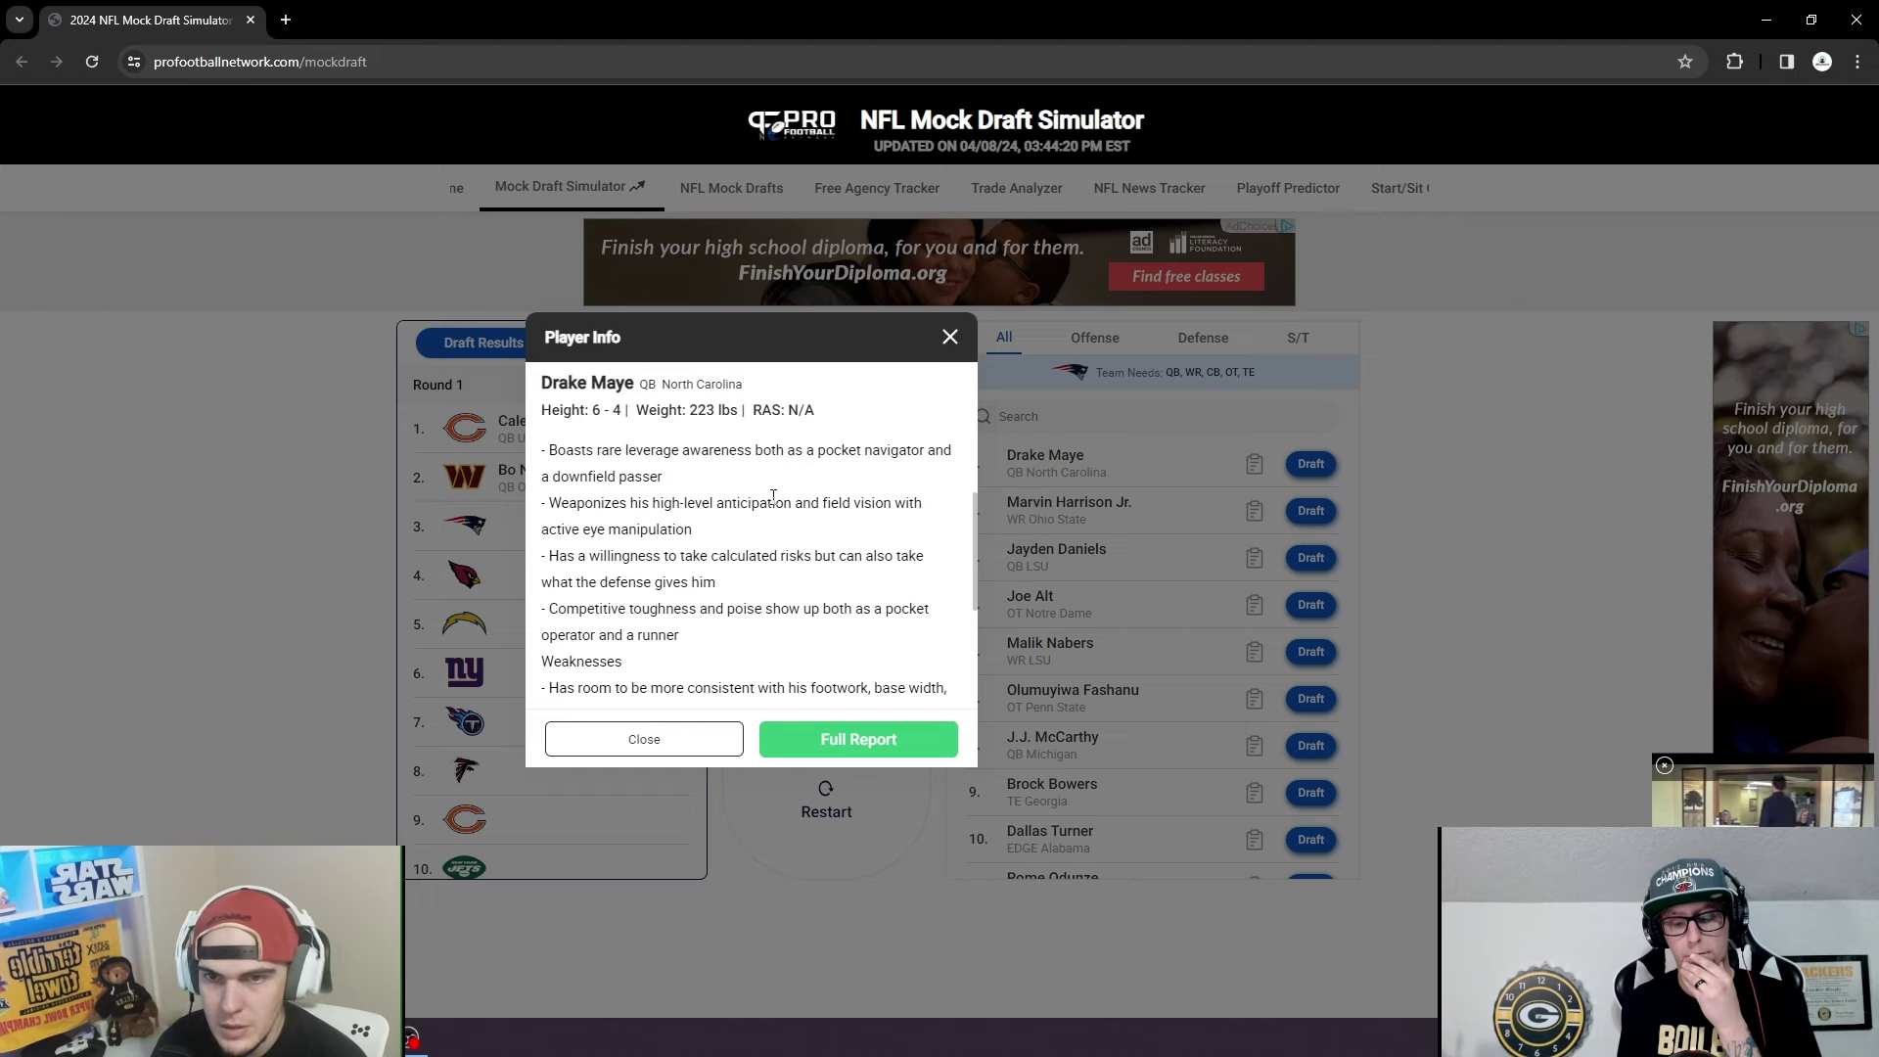
{"action": "scroll", "coordinate": [736, 484], "scroll_direction": "down", "scroll_amount": 3}
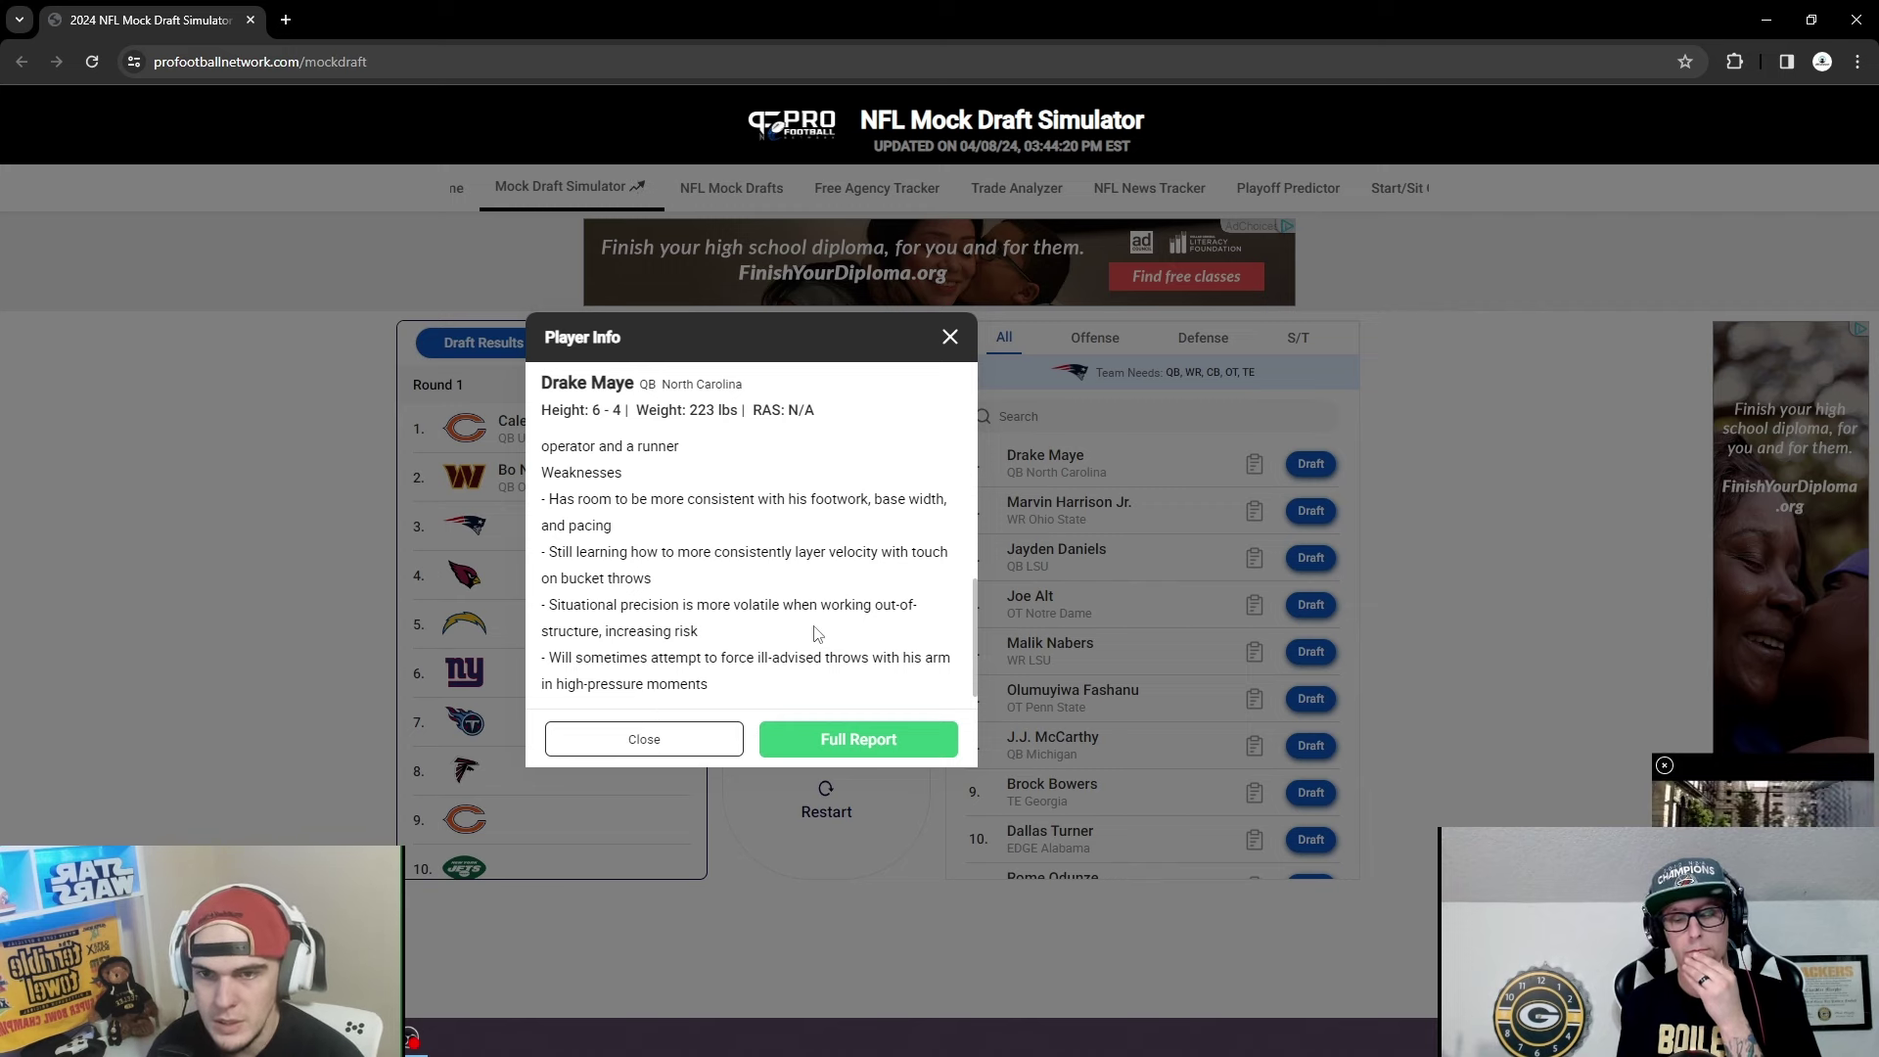
{"action": "scroll", "coordinate": [817, 634], "scroll_direction": "up", "scroll_amount": 4}
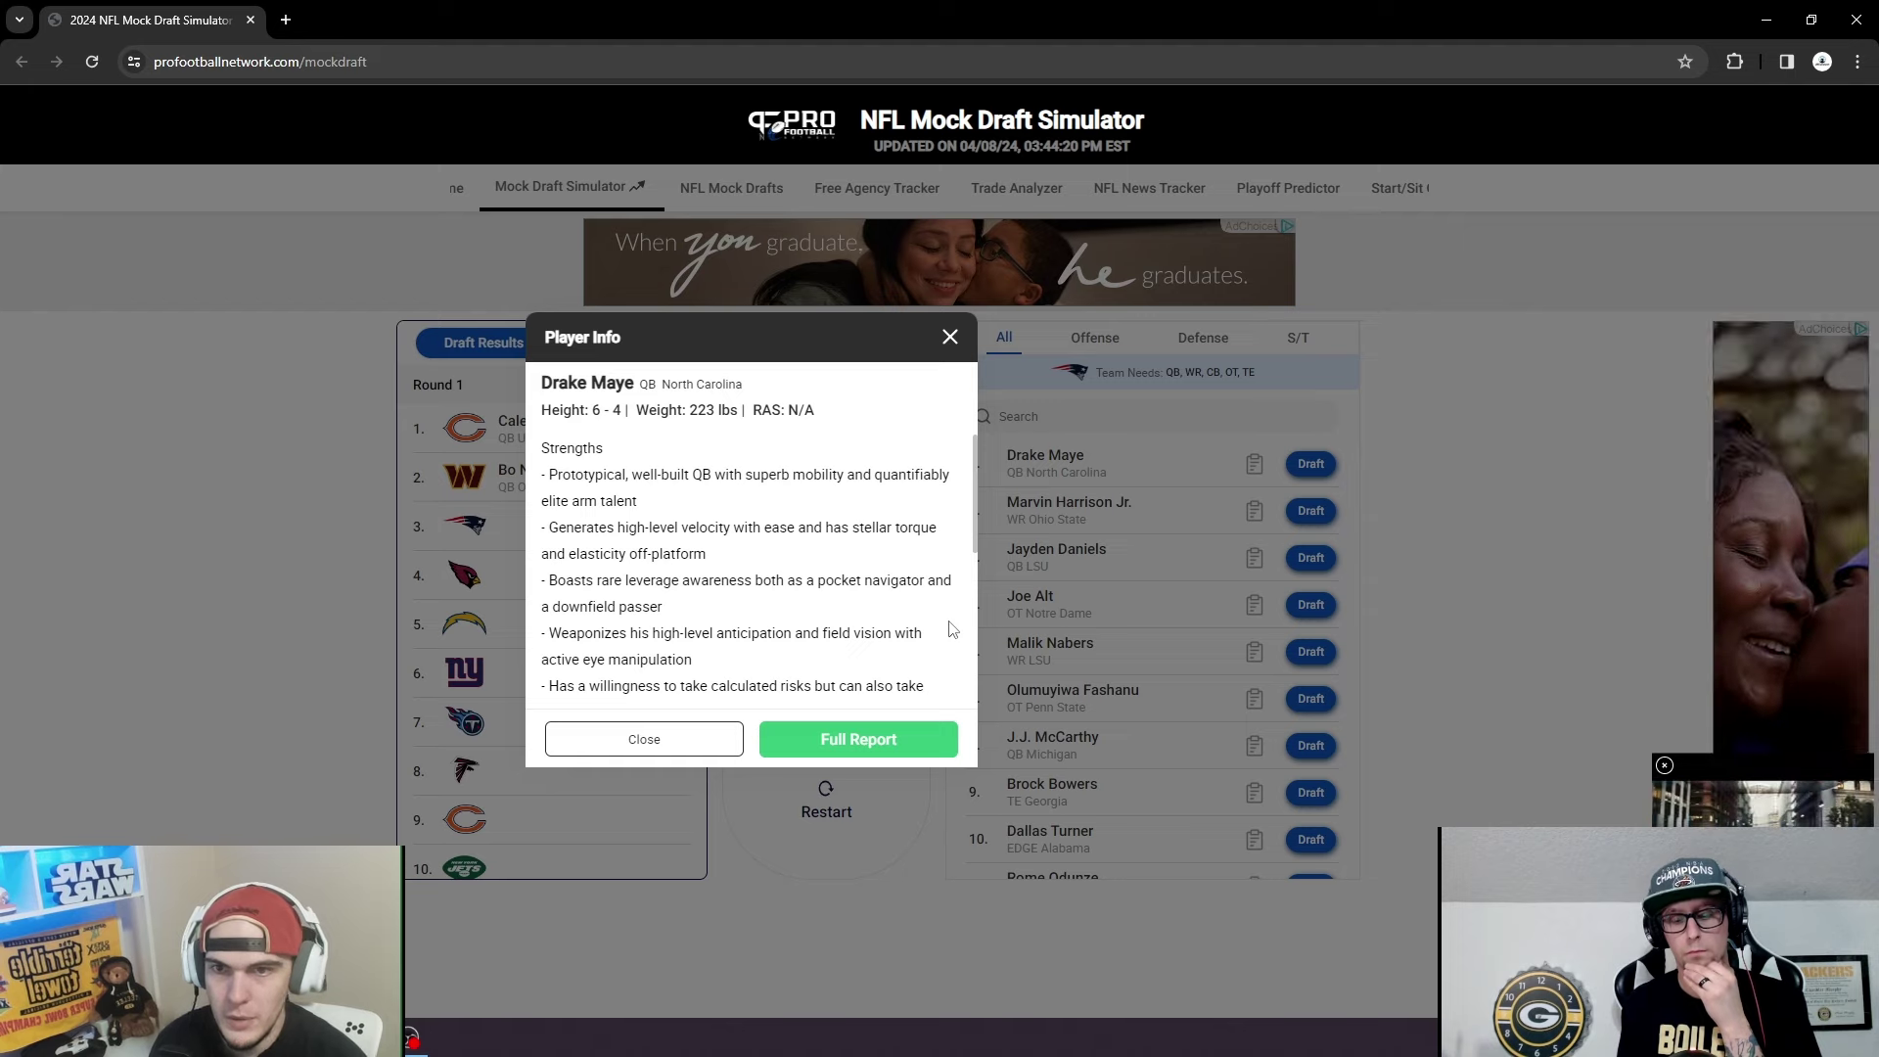
{"action": "scroll", "coordinate": [950, 629], "scroll_direction": "down", "scroll_amount": 2}
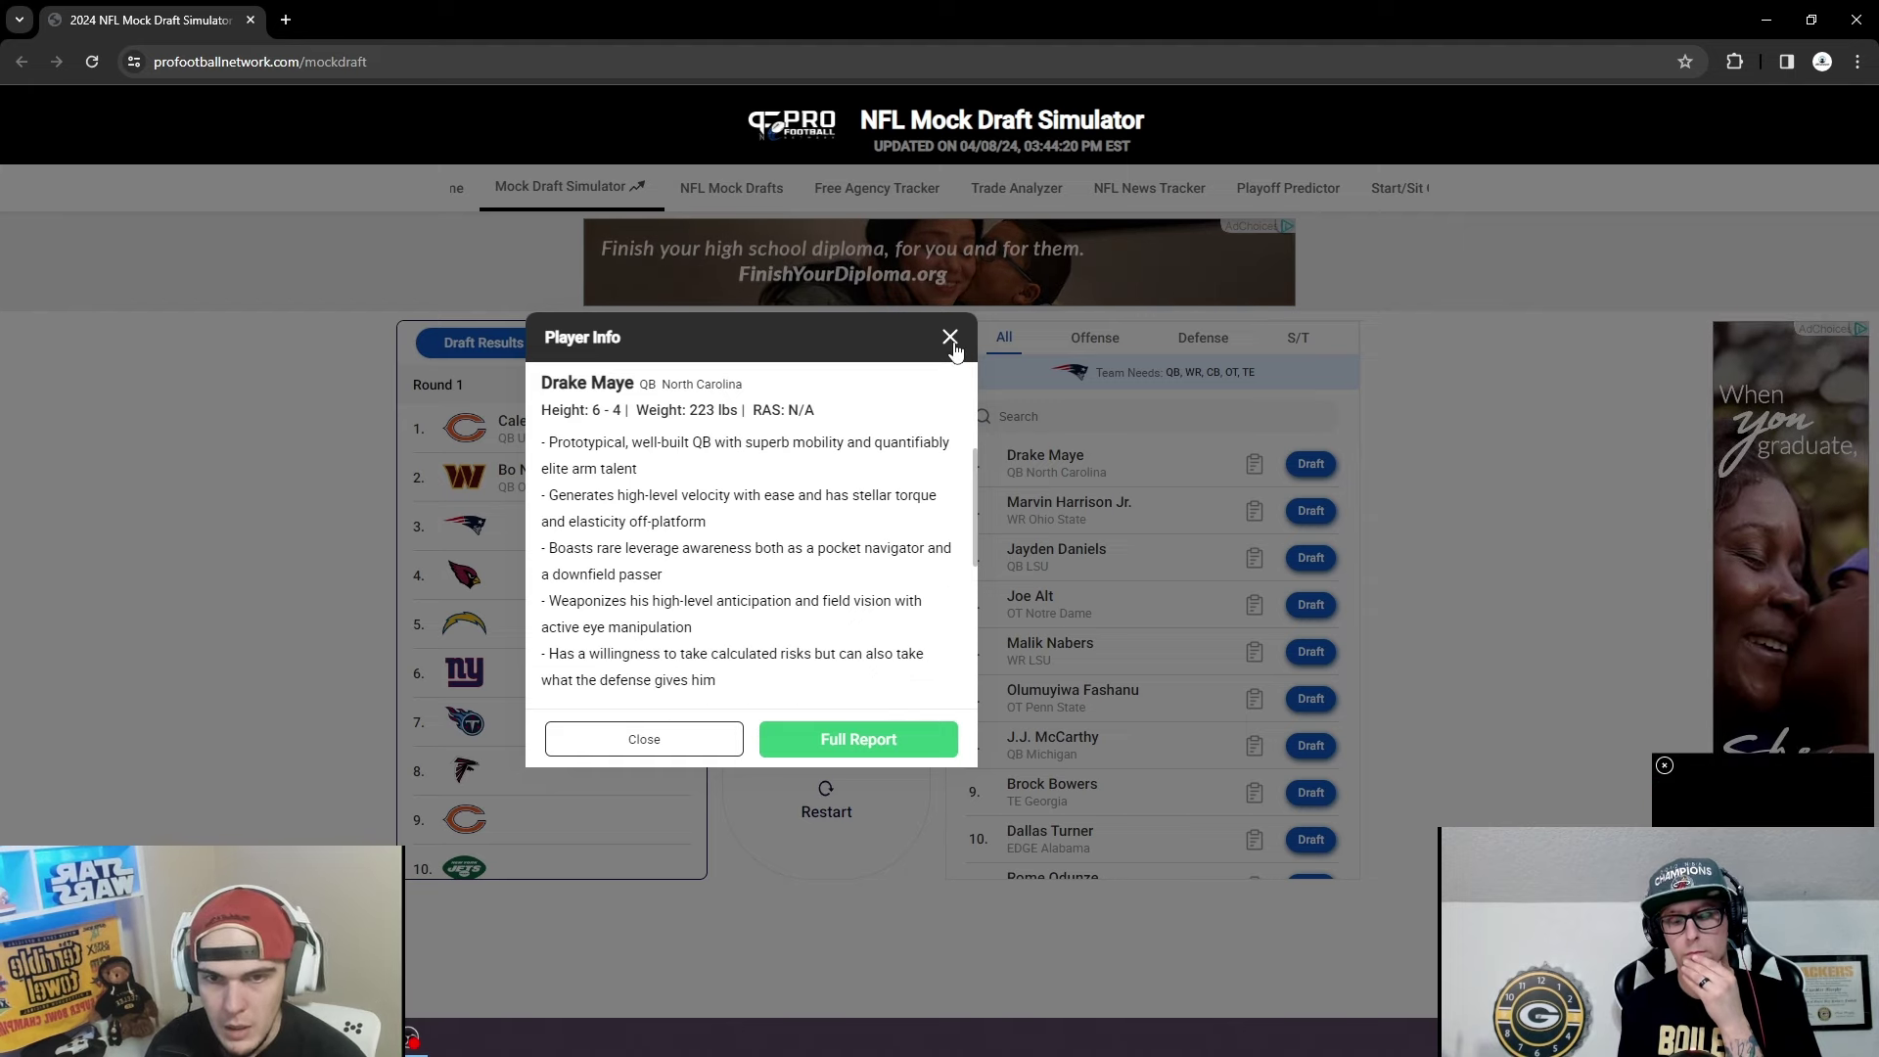
{"action": "scroll", "coordinate": [929, 528], "scroll_direction": "down", "scroll_amount": 1}
{"action": "scroll", "coordinate": [931, 553], "scroll_direction": "down", "scroll_amount": 1}
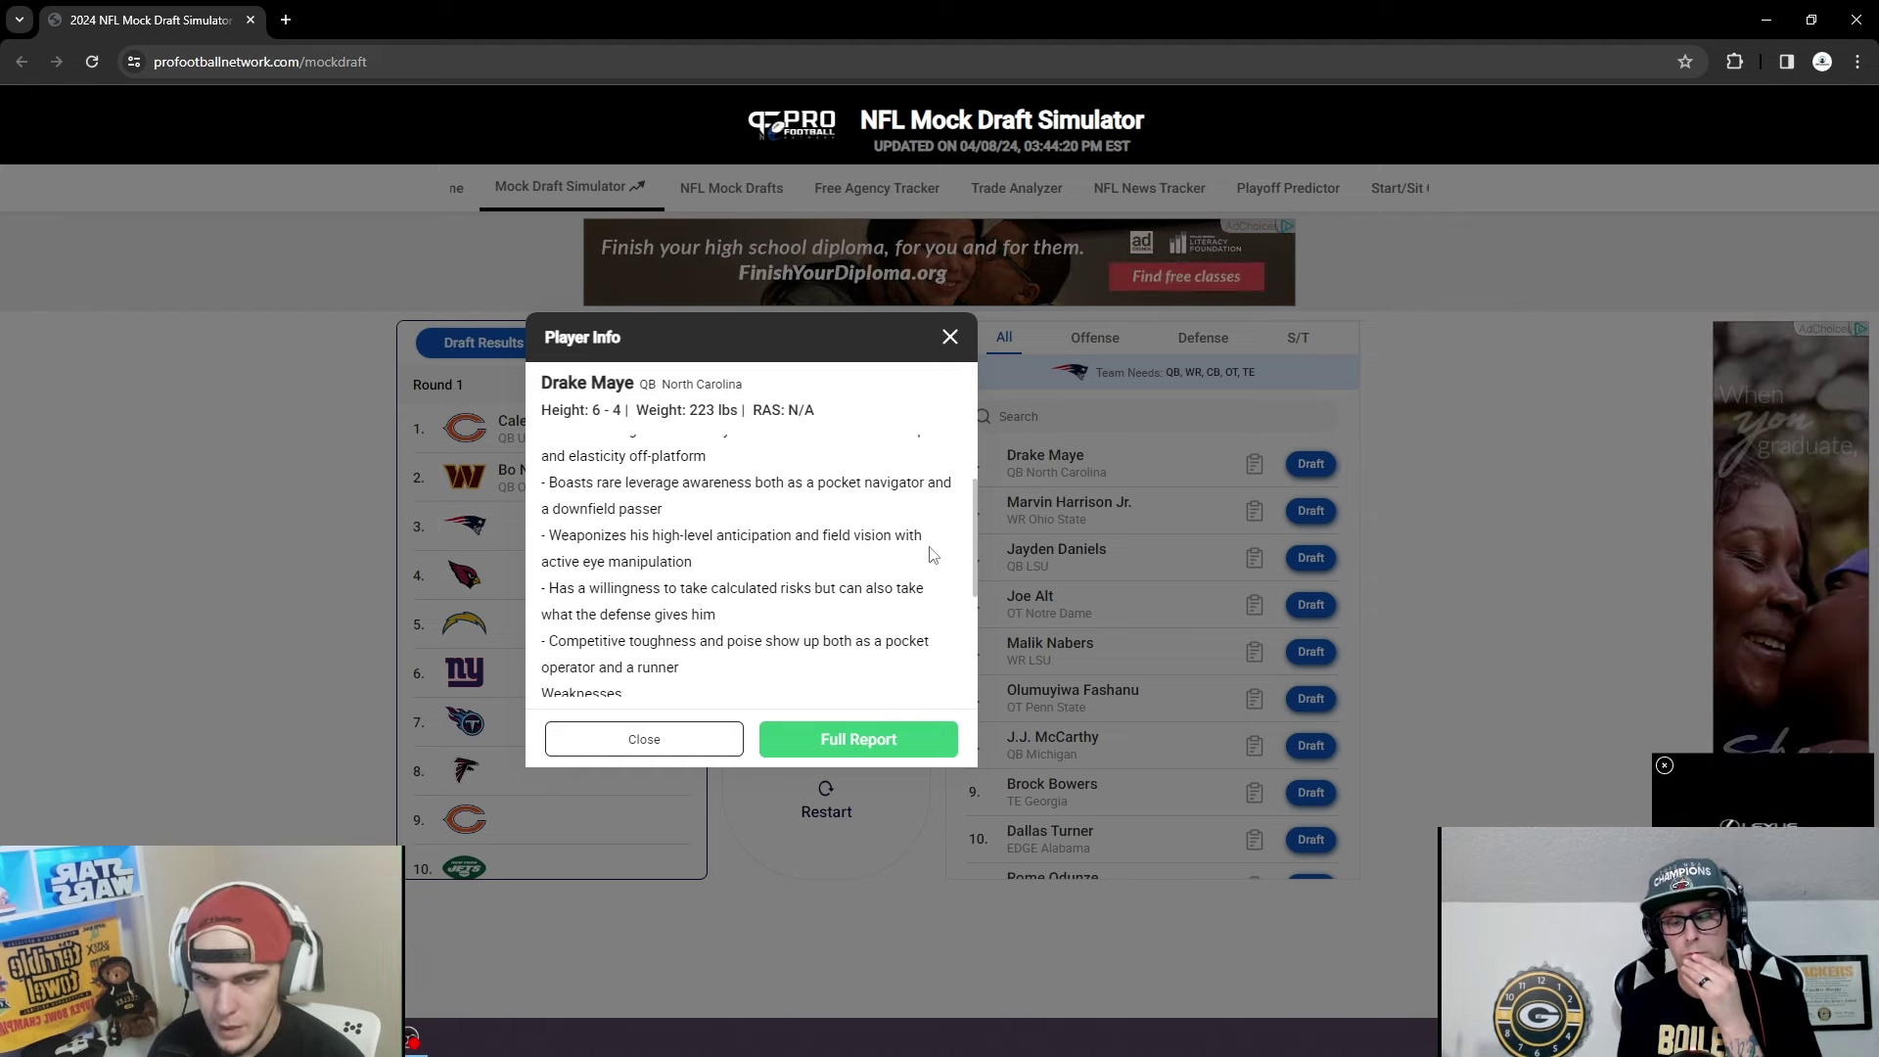
{"action": "scroll", "coordinate": [943, 531], "scroll_direction": "down", "scroll_amount": 1}
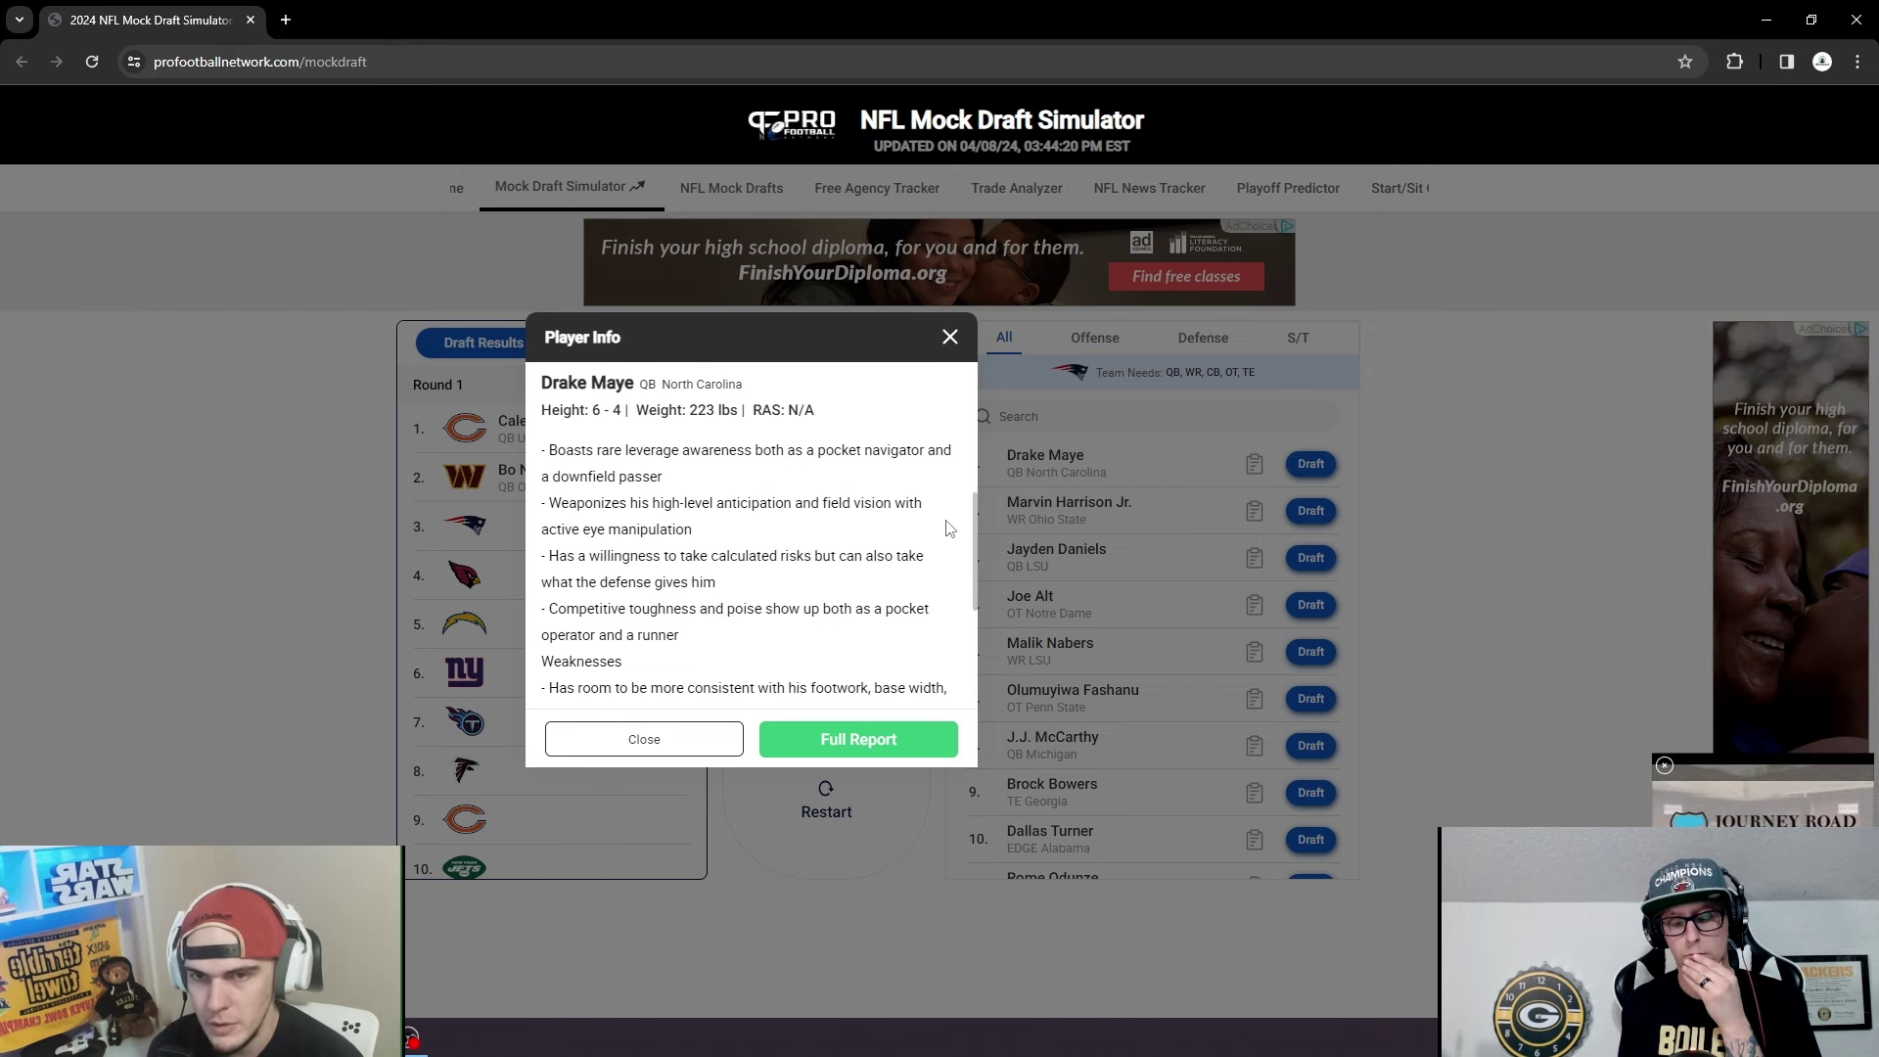
{"action": "scroll", "coordinate": [949, 528], "scroll_direction": "down", "scroll_amount": 1}
{"action": "scroll", "coordinate": [949, 529], "scroll_direction": "down", "scroll_amount": 1}
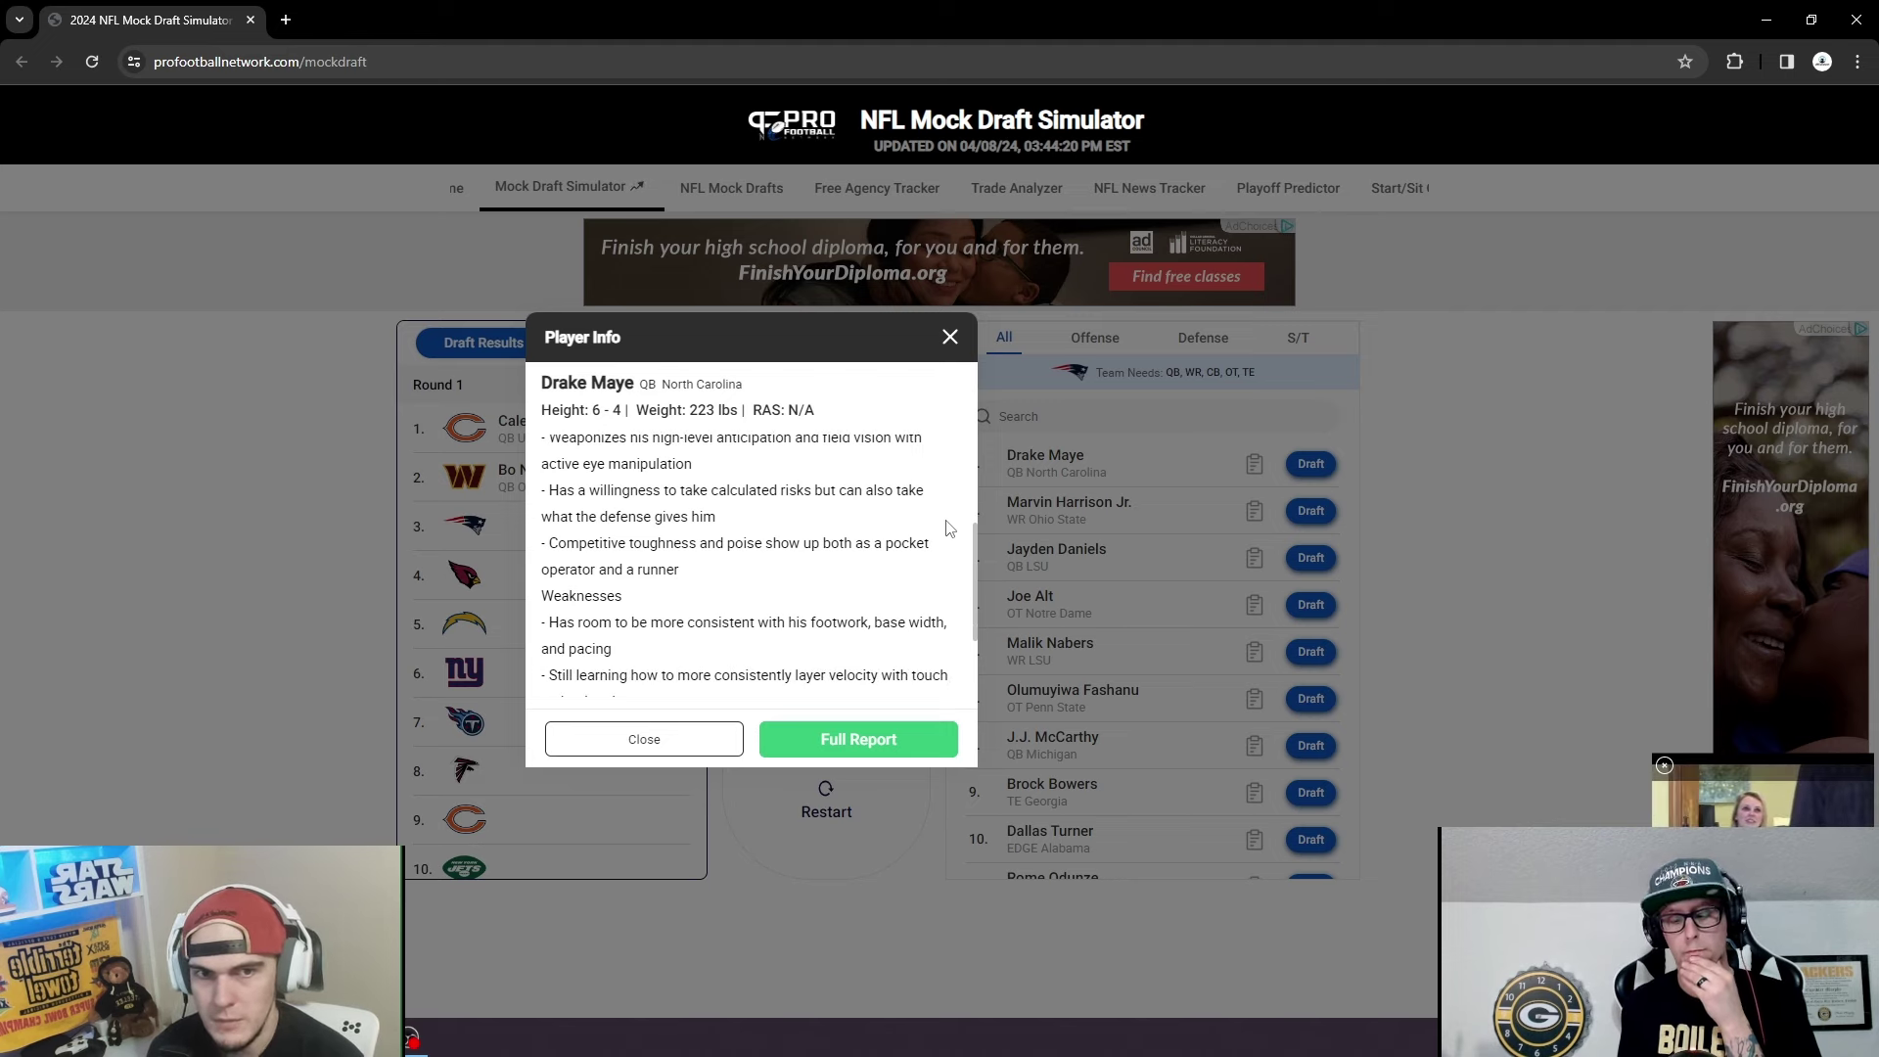
{"action": "scroll", "coordinate": [949, 528], "scroll_direction": "down", "scroll_amount": 1}
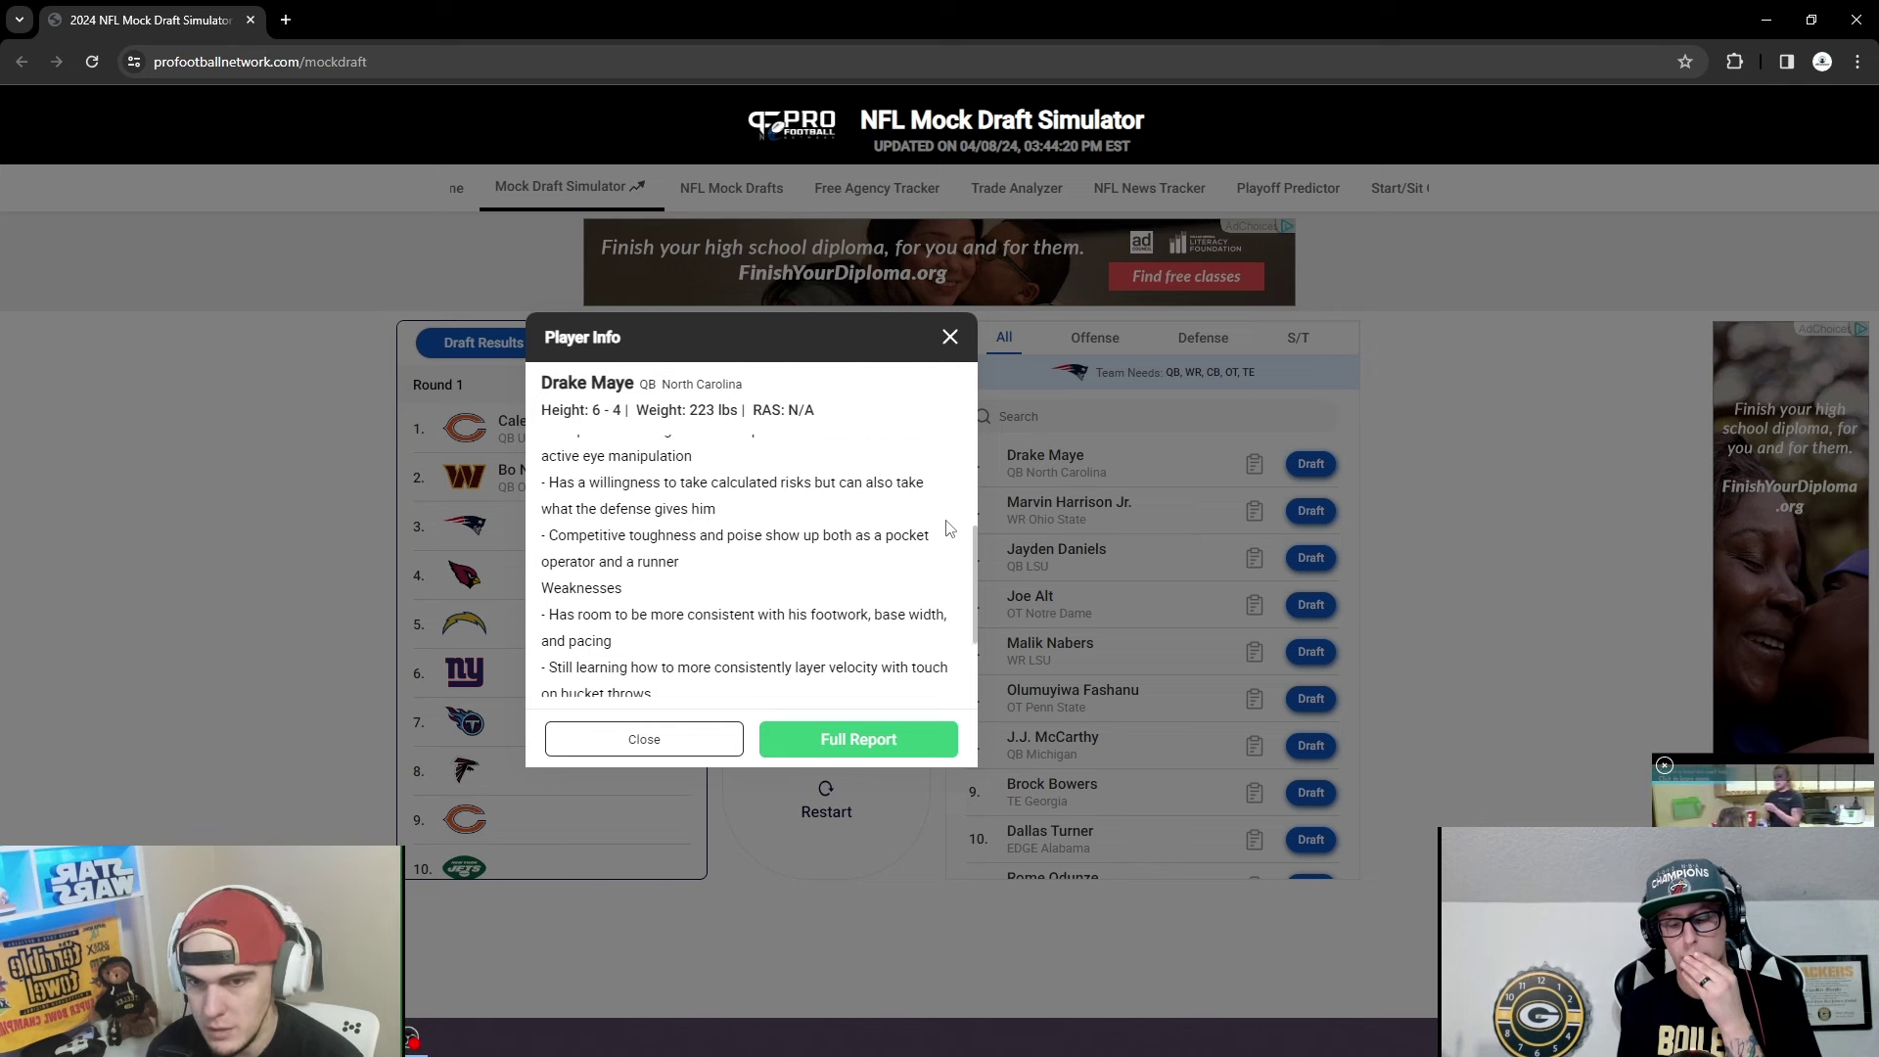
{"action": "scroll", "coordinate": [949, 528], "scroll_direction": "down", "scroll_amount": 1}
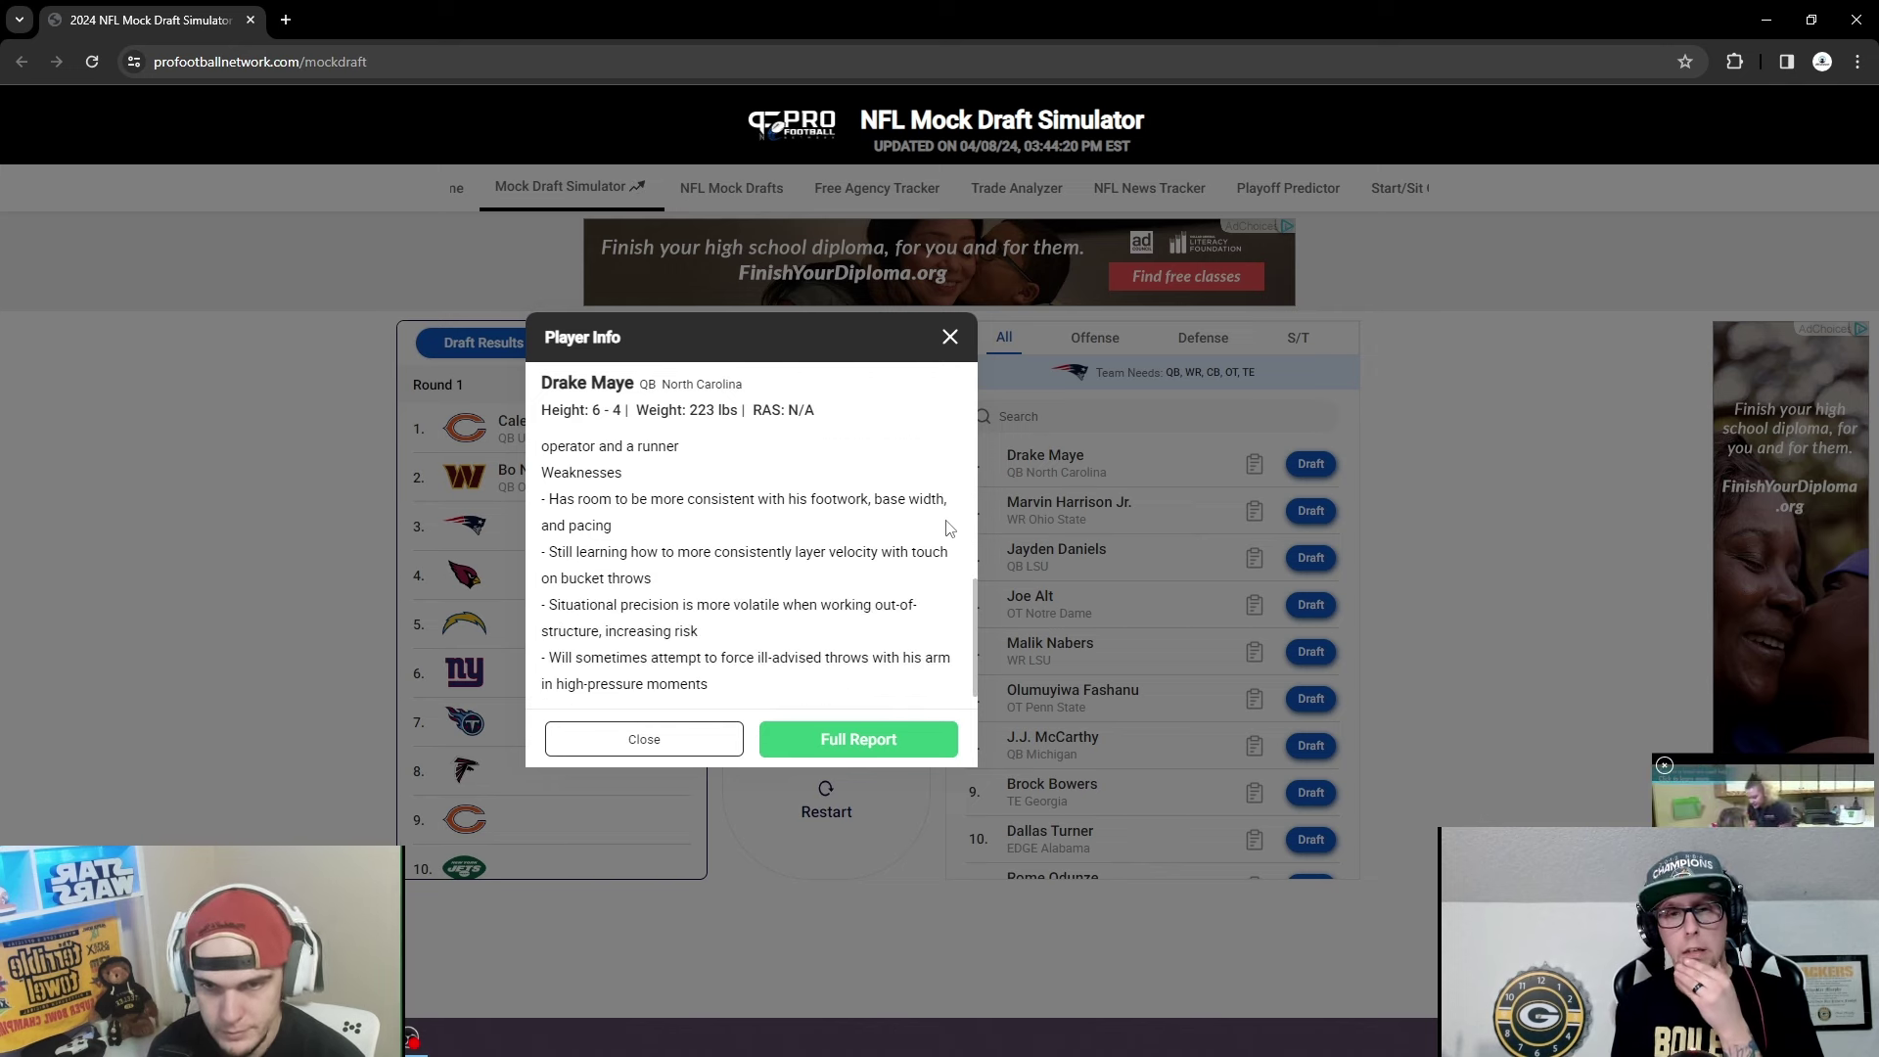
{"action": "left_click", "coordinate": [950, 337]}
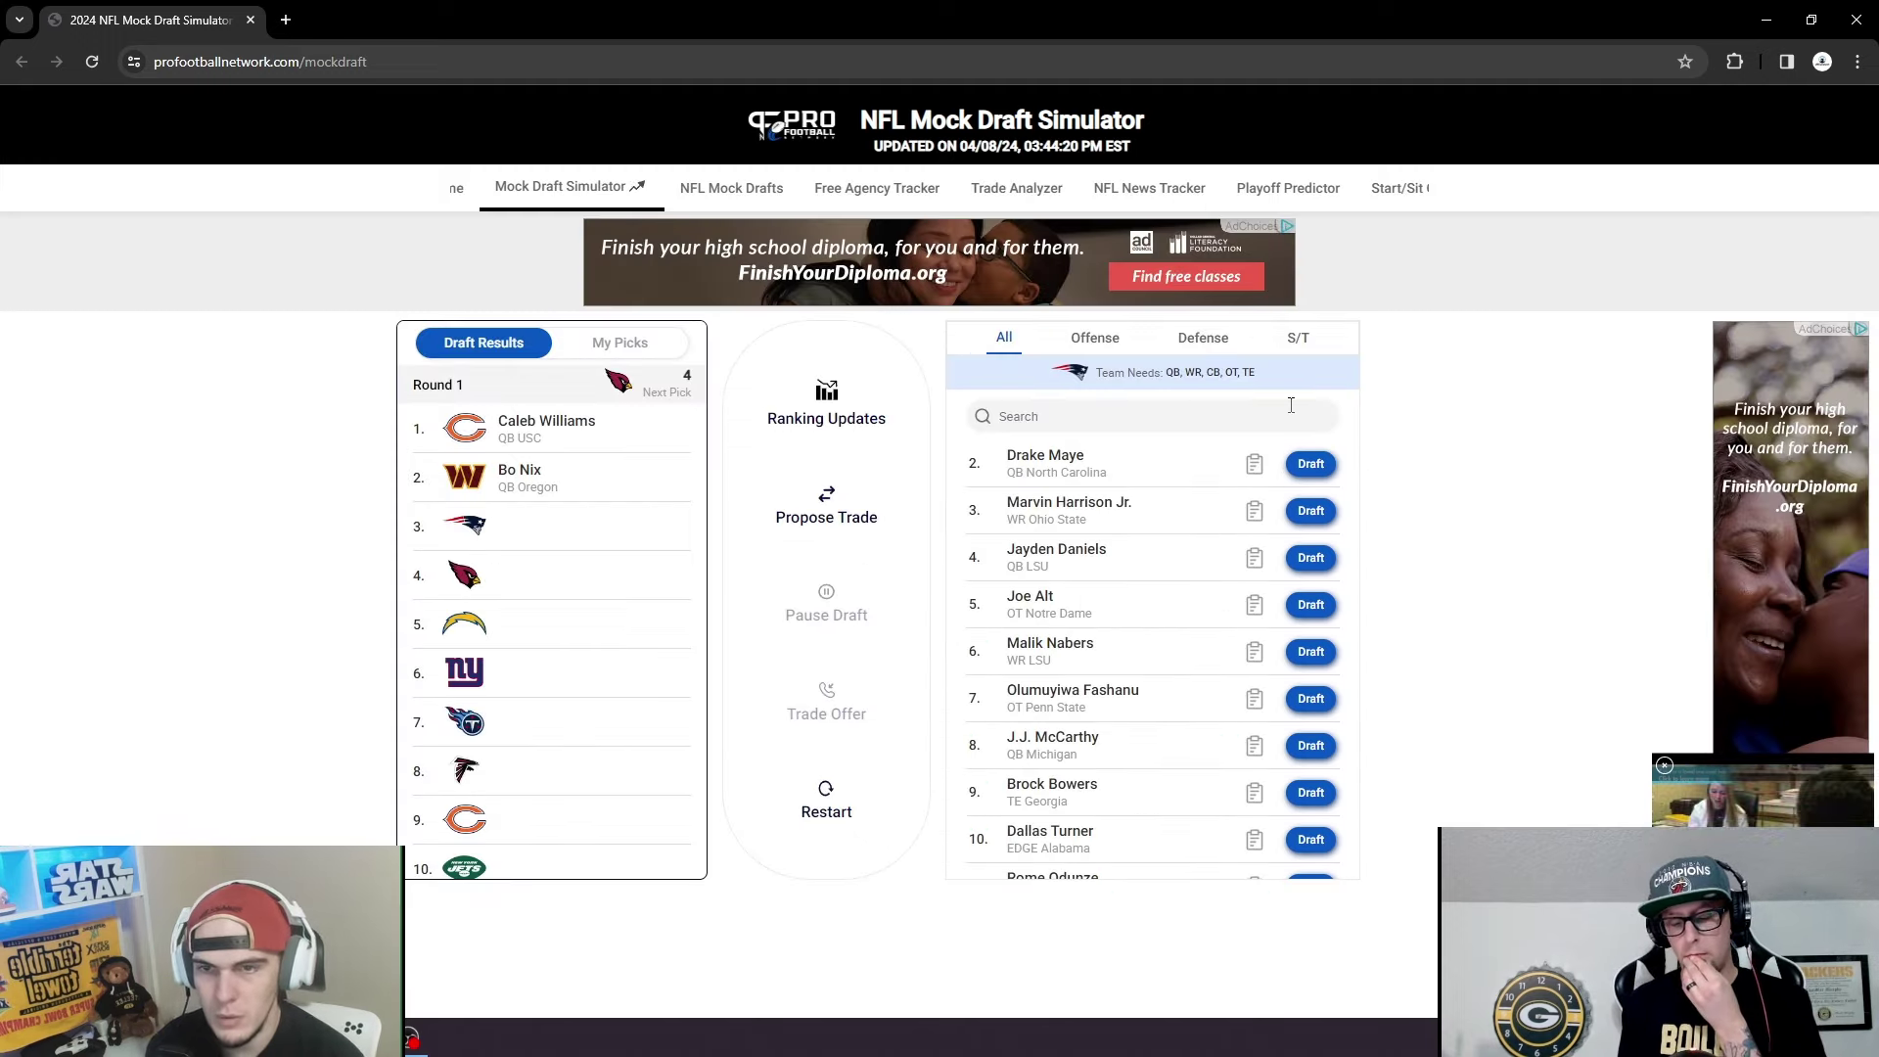
Draft Drake Maye for New England at pick 3 and Marvin Harrison Jr. for Arizona at pick 4.
{"action": "left_click", "coordinate": [1312, 465]}
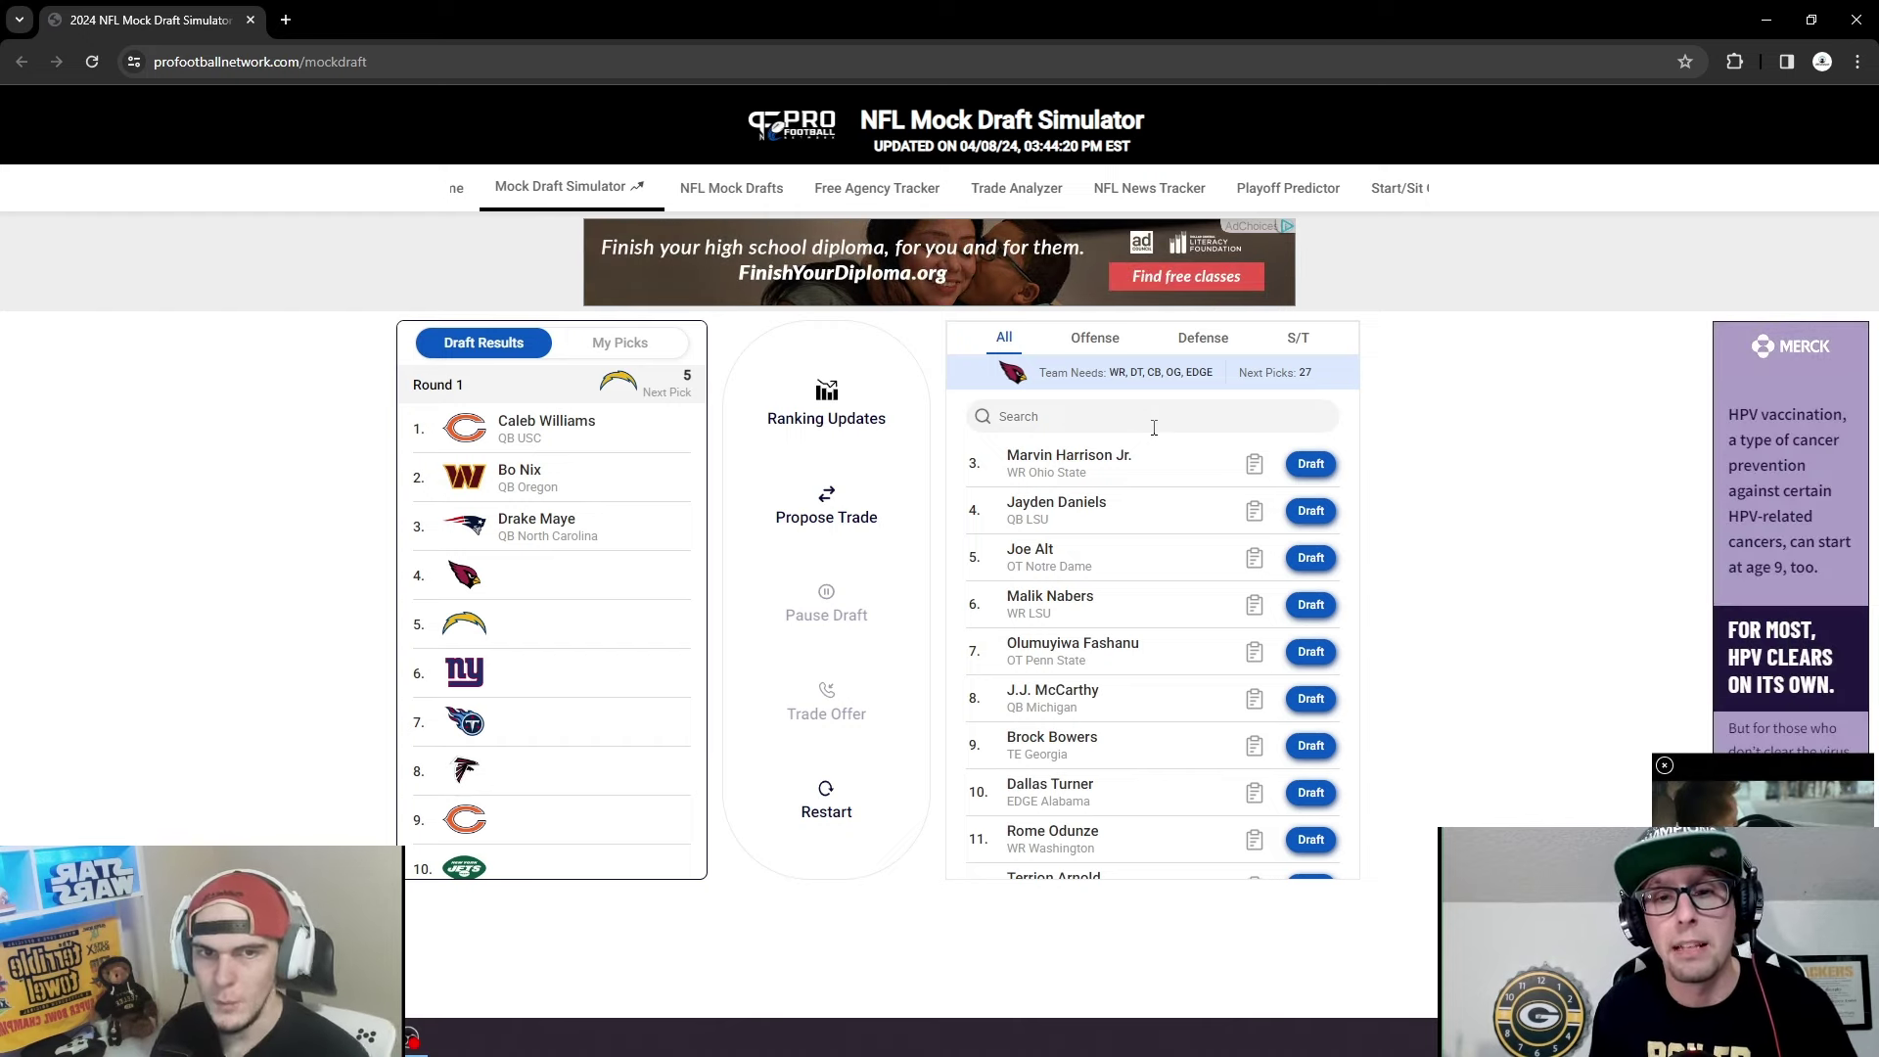
{"action": "left_click", "coordinate": [1311, 466]}
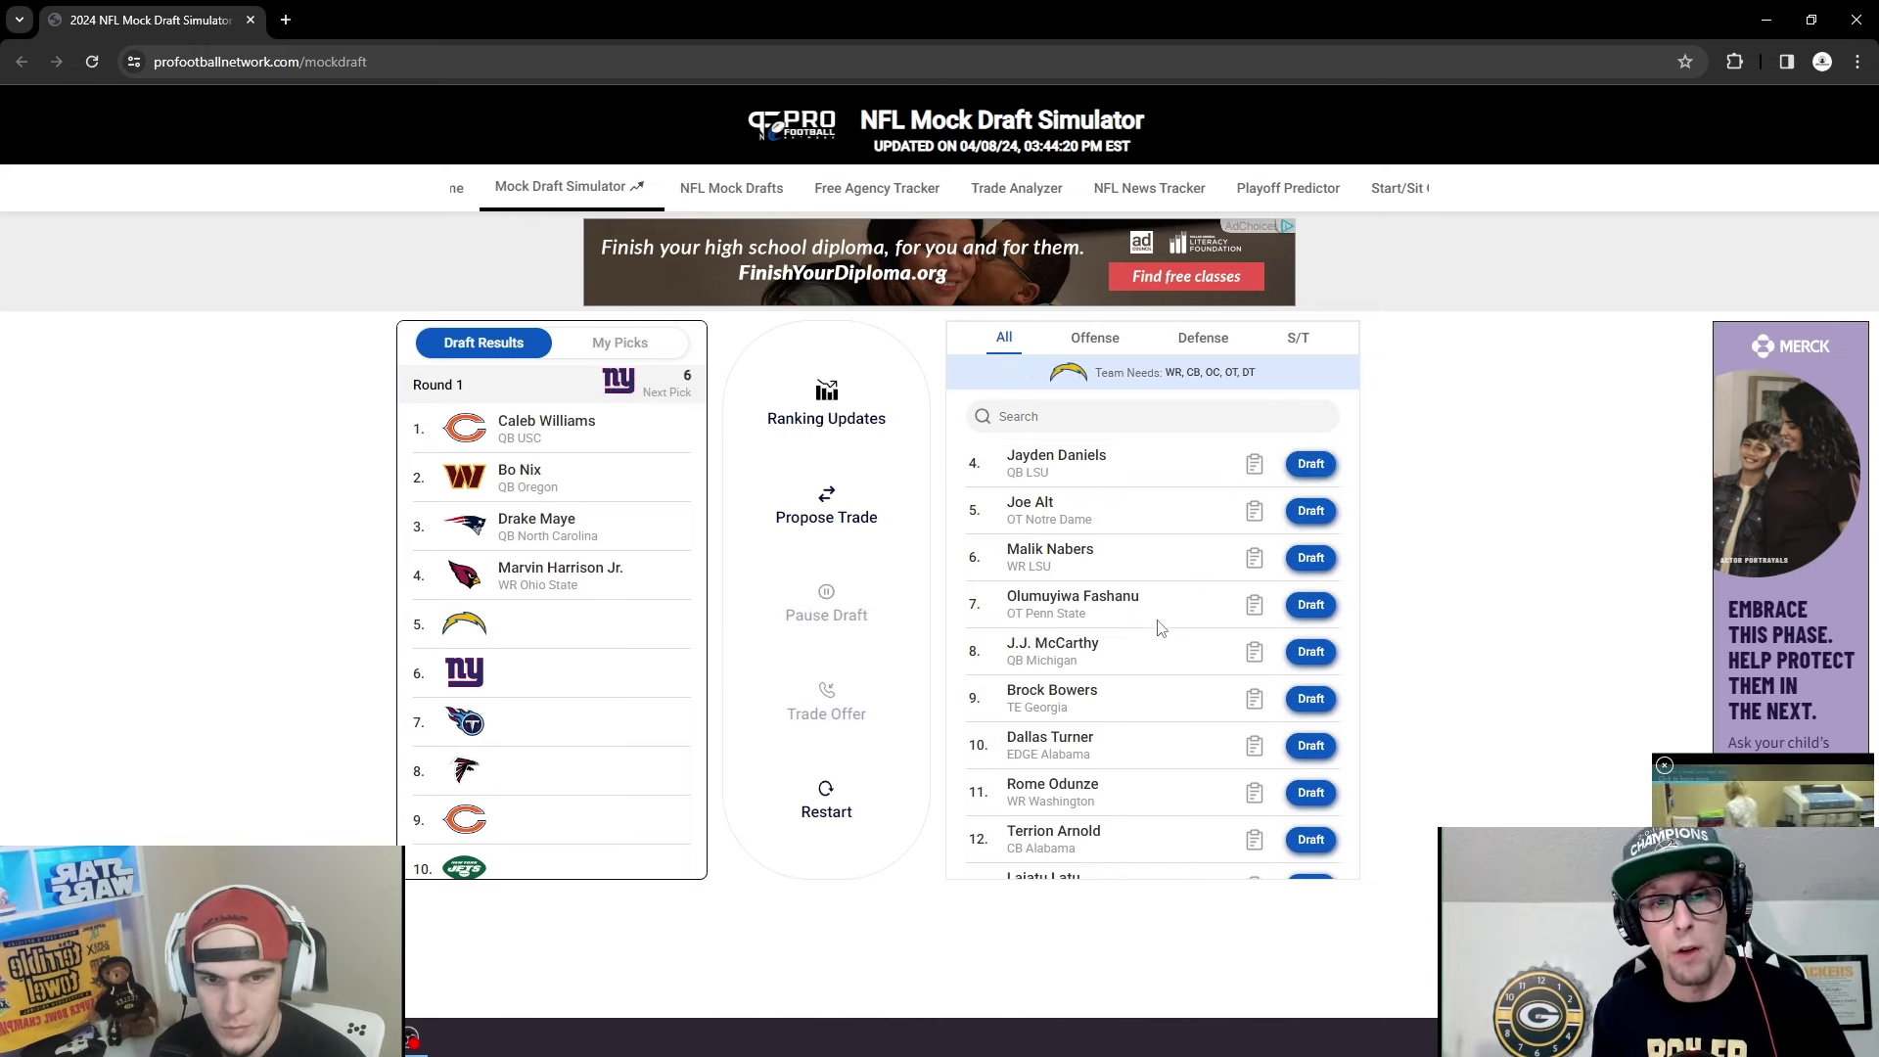
Look through the ranked prospects for a player to fit the Chargers' needs at pick 5.
{"action": "scroll", "coordinate": [1150, 718], "scroll_direction": "down", "scroll_amount": 2}
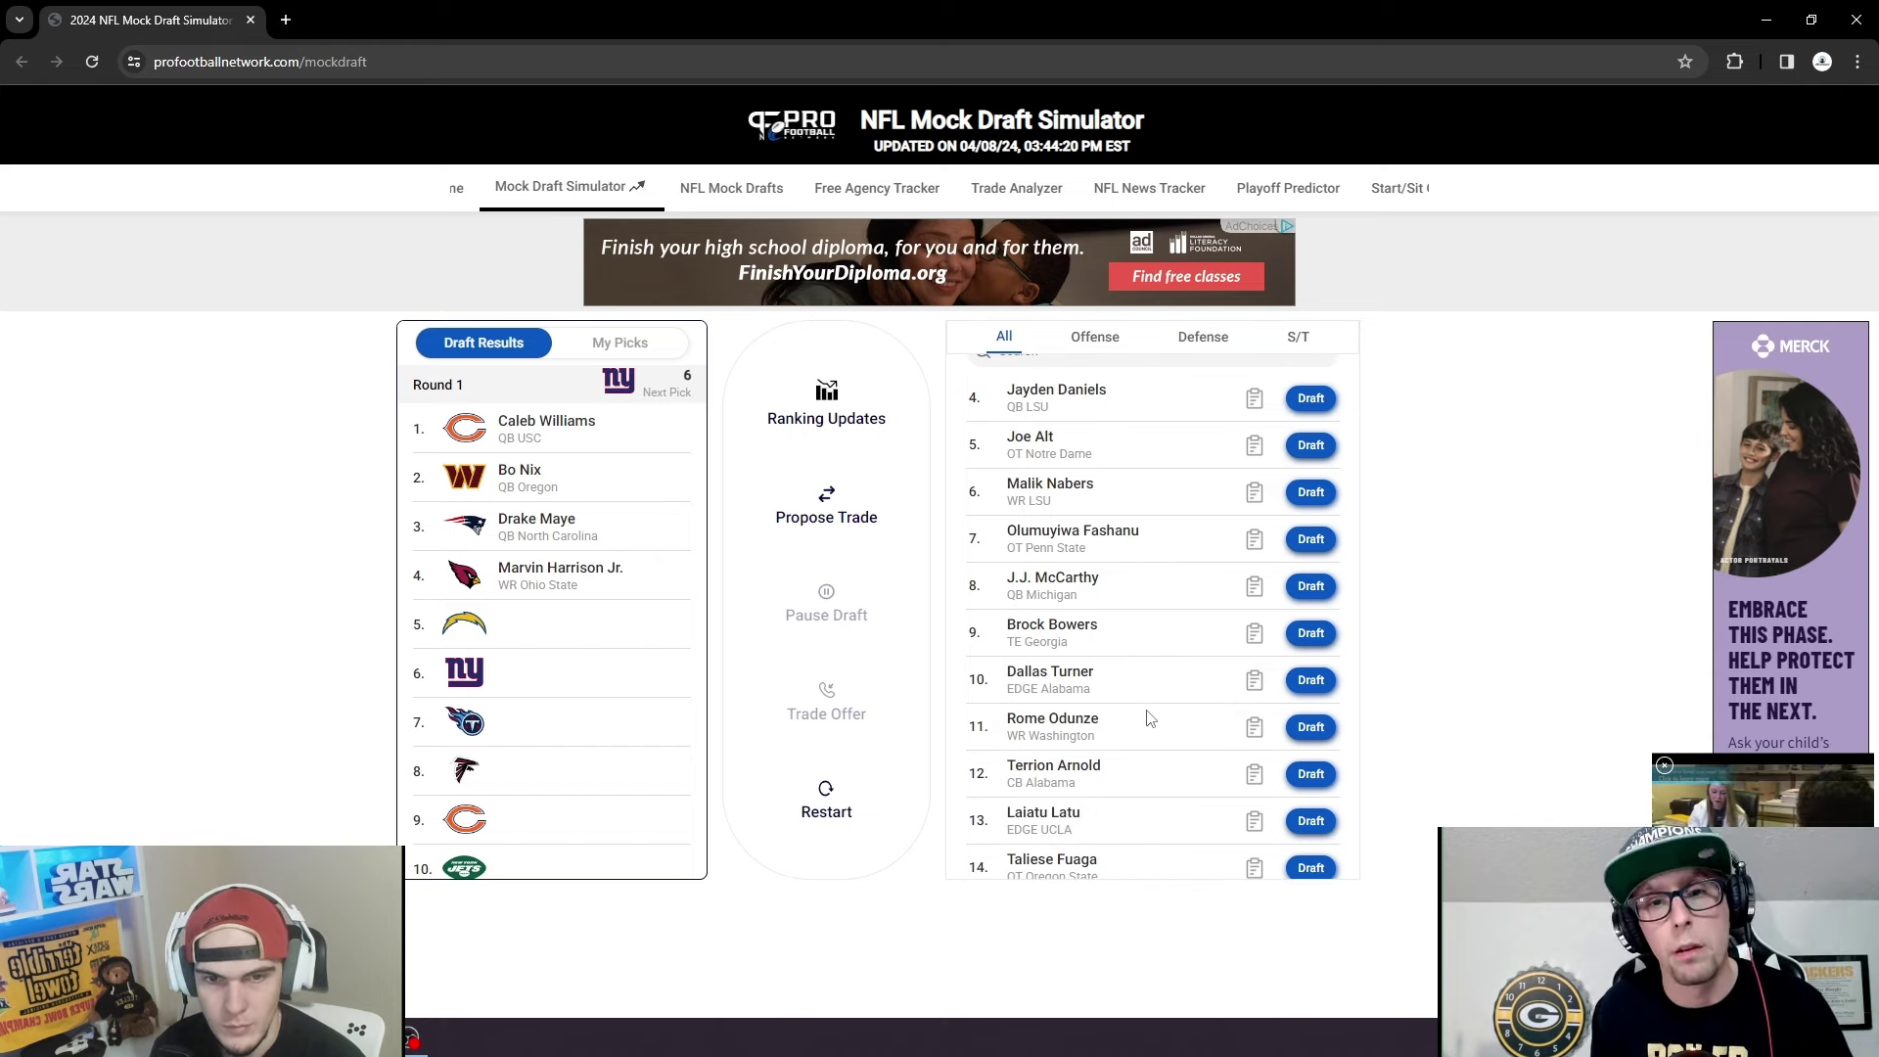
{"action": "scroll", "coordinate": [1150, 718], "scroll_direction": "down", "scroll_amount": 1}
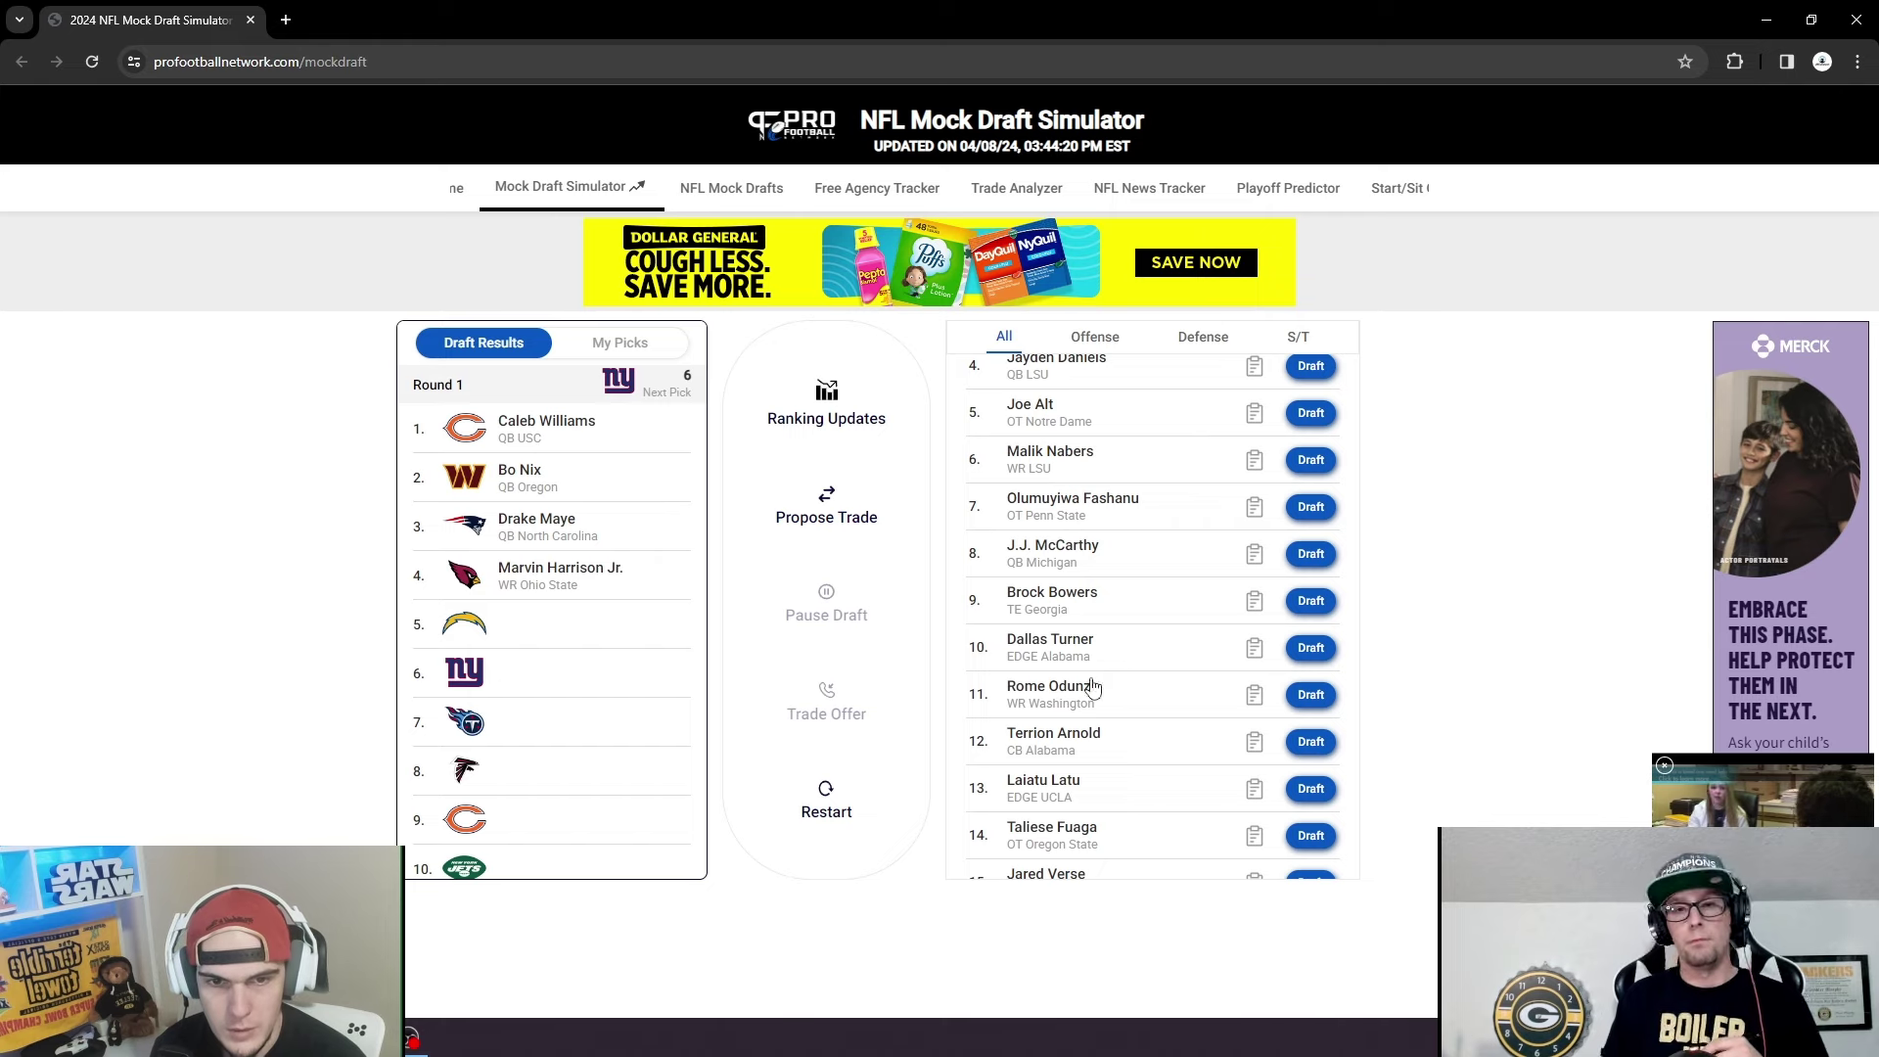
{"action": "scroll", "coordinate": [1159, 668], "scroll_direction": "down", "scroll_amount": 1}
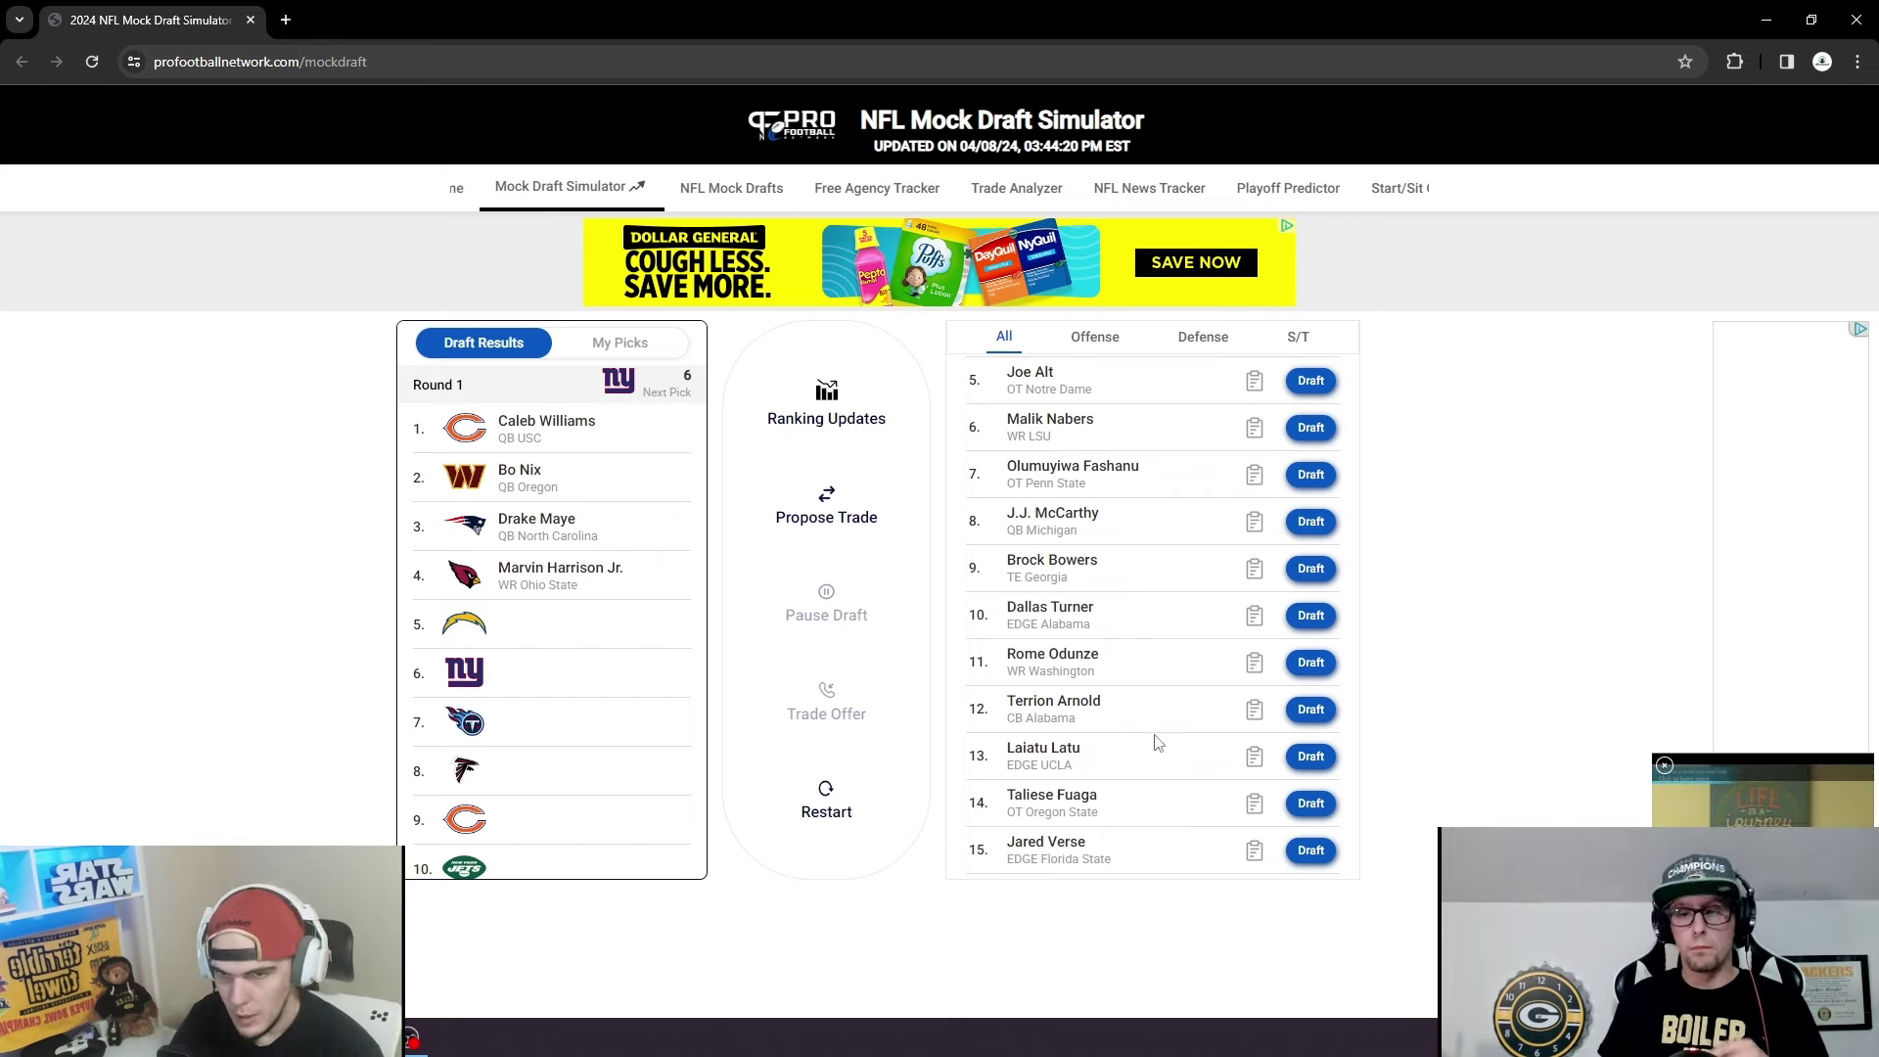
{"action": "scroll", "coordinate": [1177, 742], "scroll_direction": "up", "scroll_amount": 3}
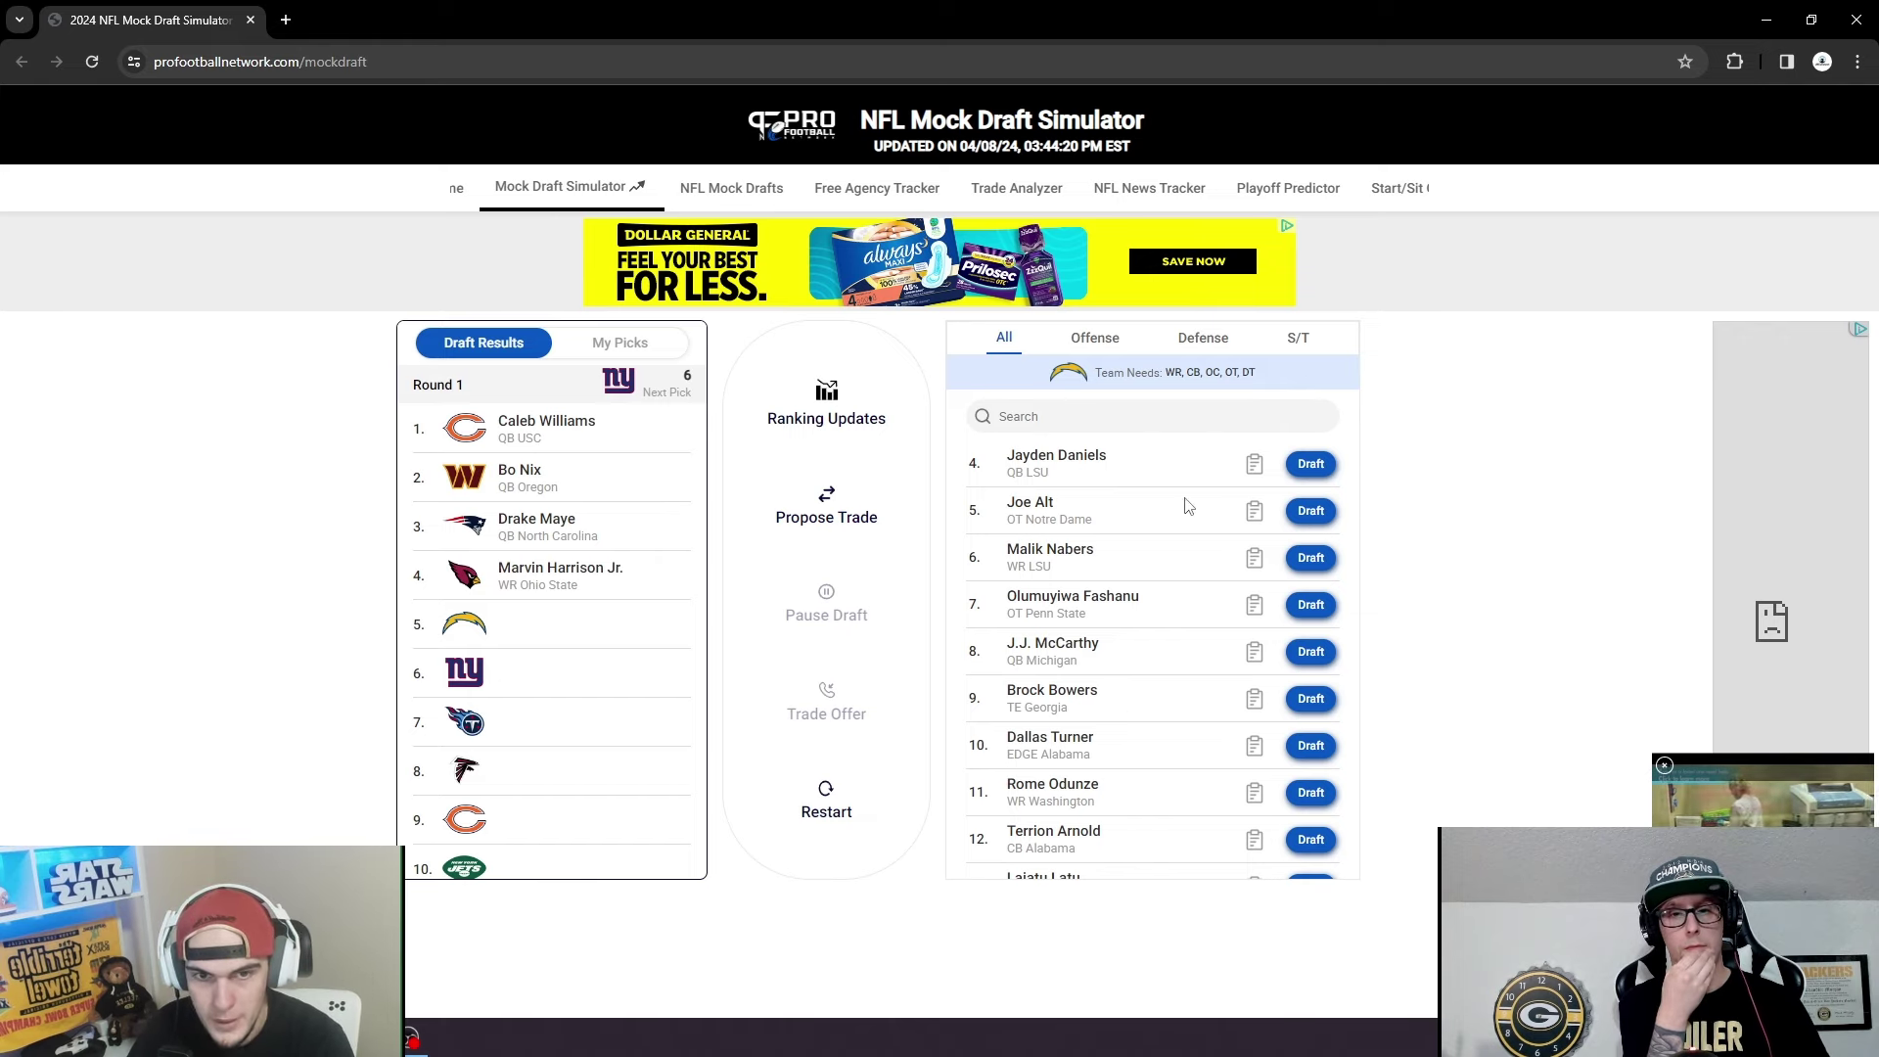
{"action": "scroll", "coordinate": [1132, 709], "scroll_direction": "down", "scroll_amount": 2}
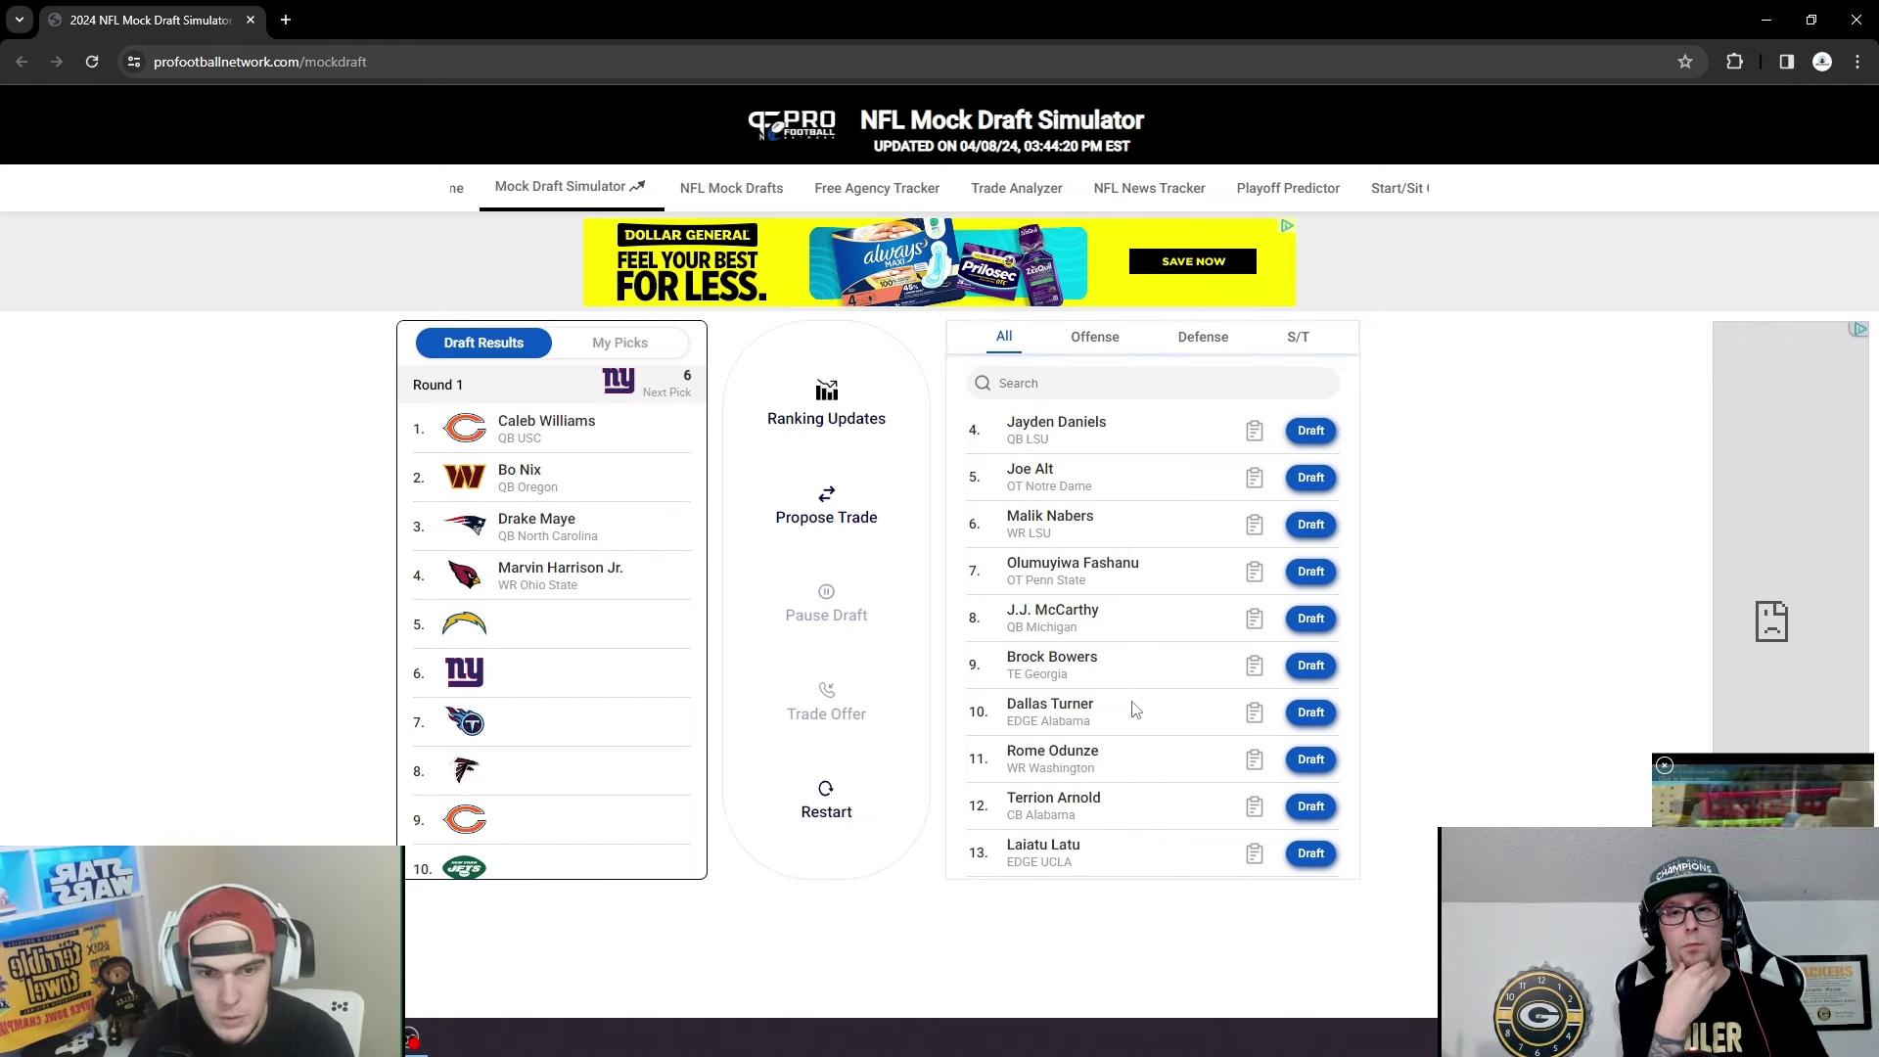
{"action": "scroll", "coordinate": [1148, 739], "scroll_direction": "down", "scroll_amount": 5}
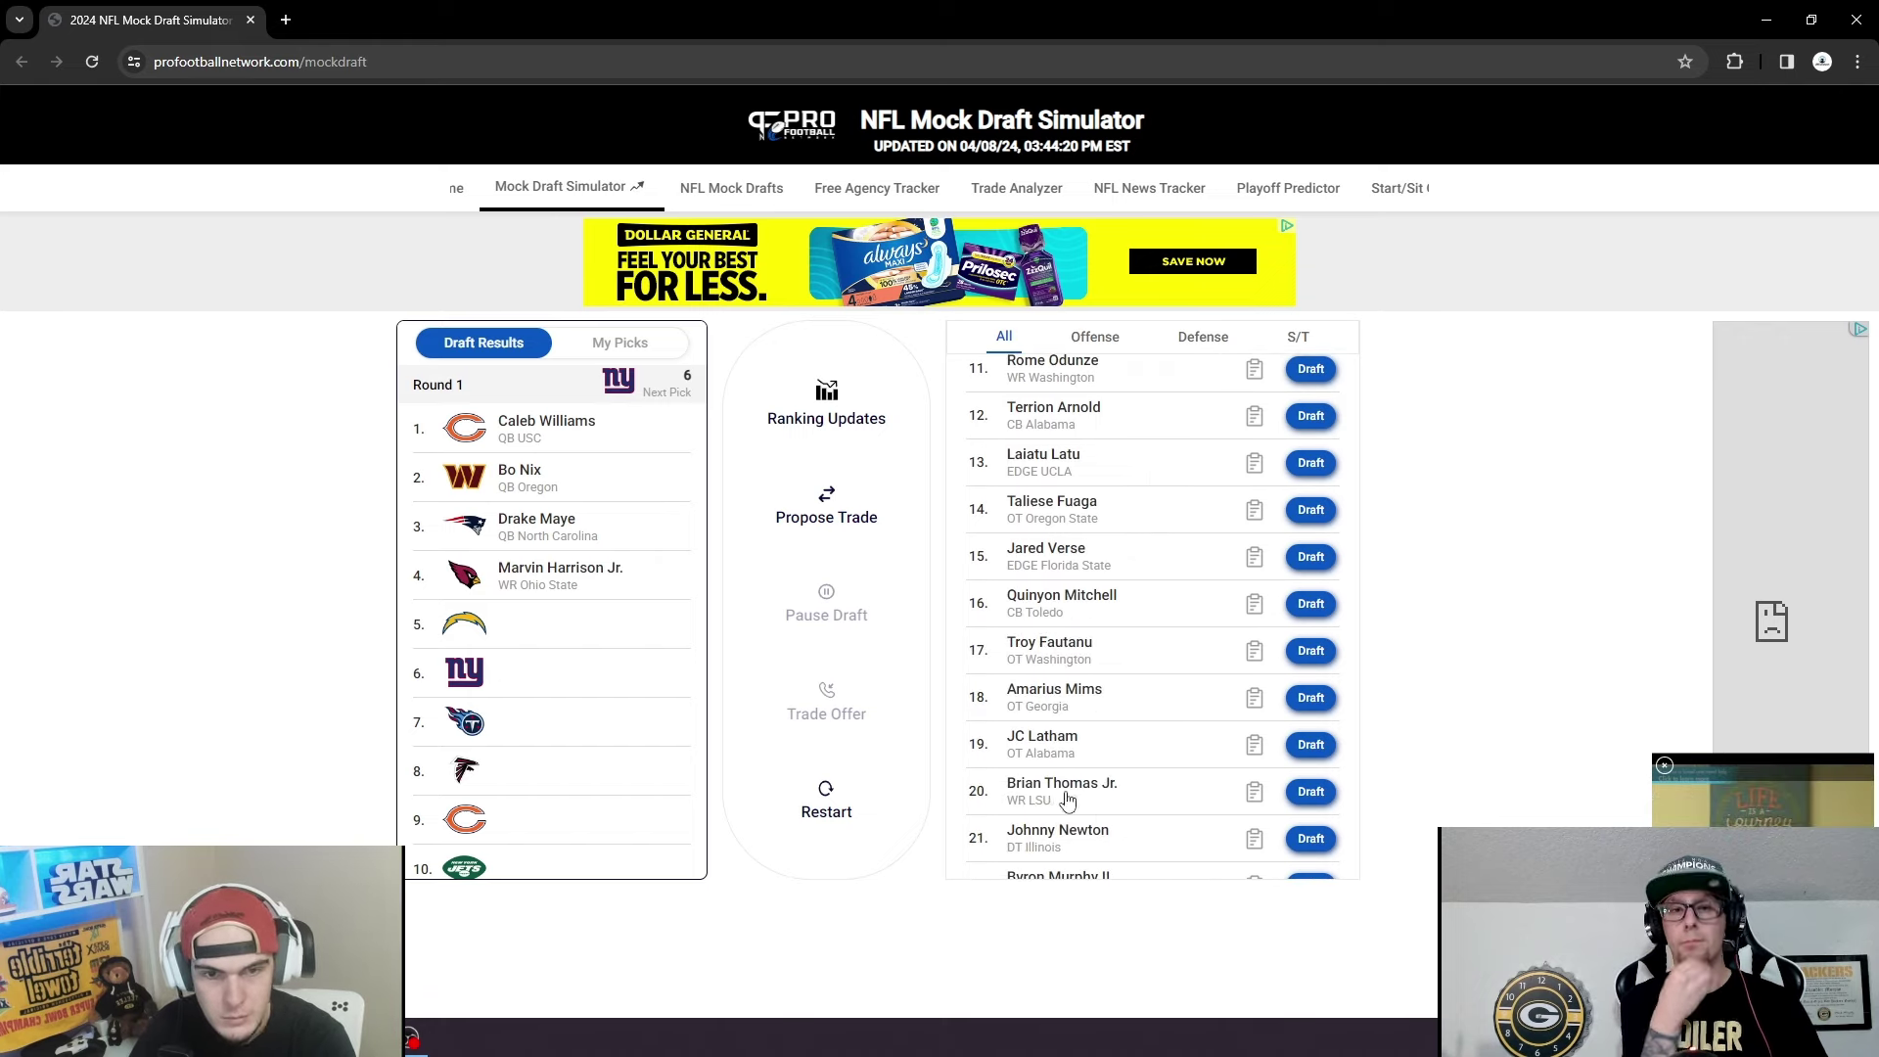
{"action": "scroll", "coordinate": [1163, 777], "scroll_direction": "up", "scroll_amount": 5}
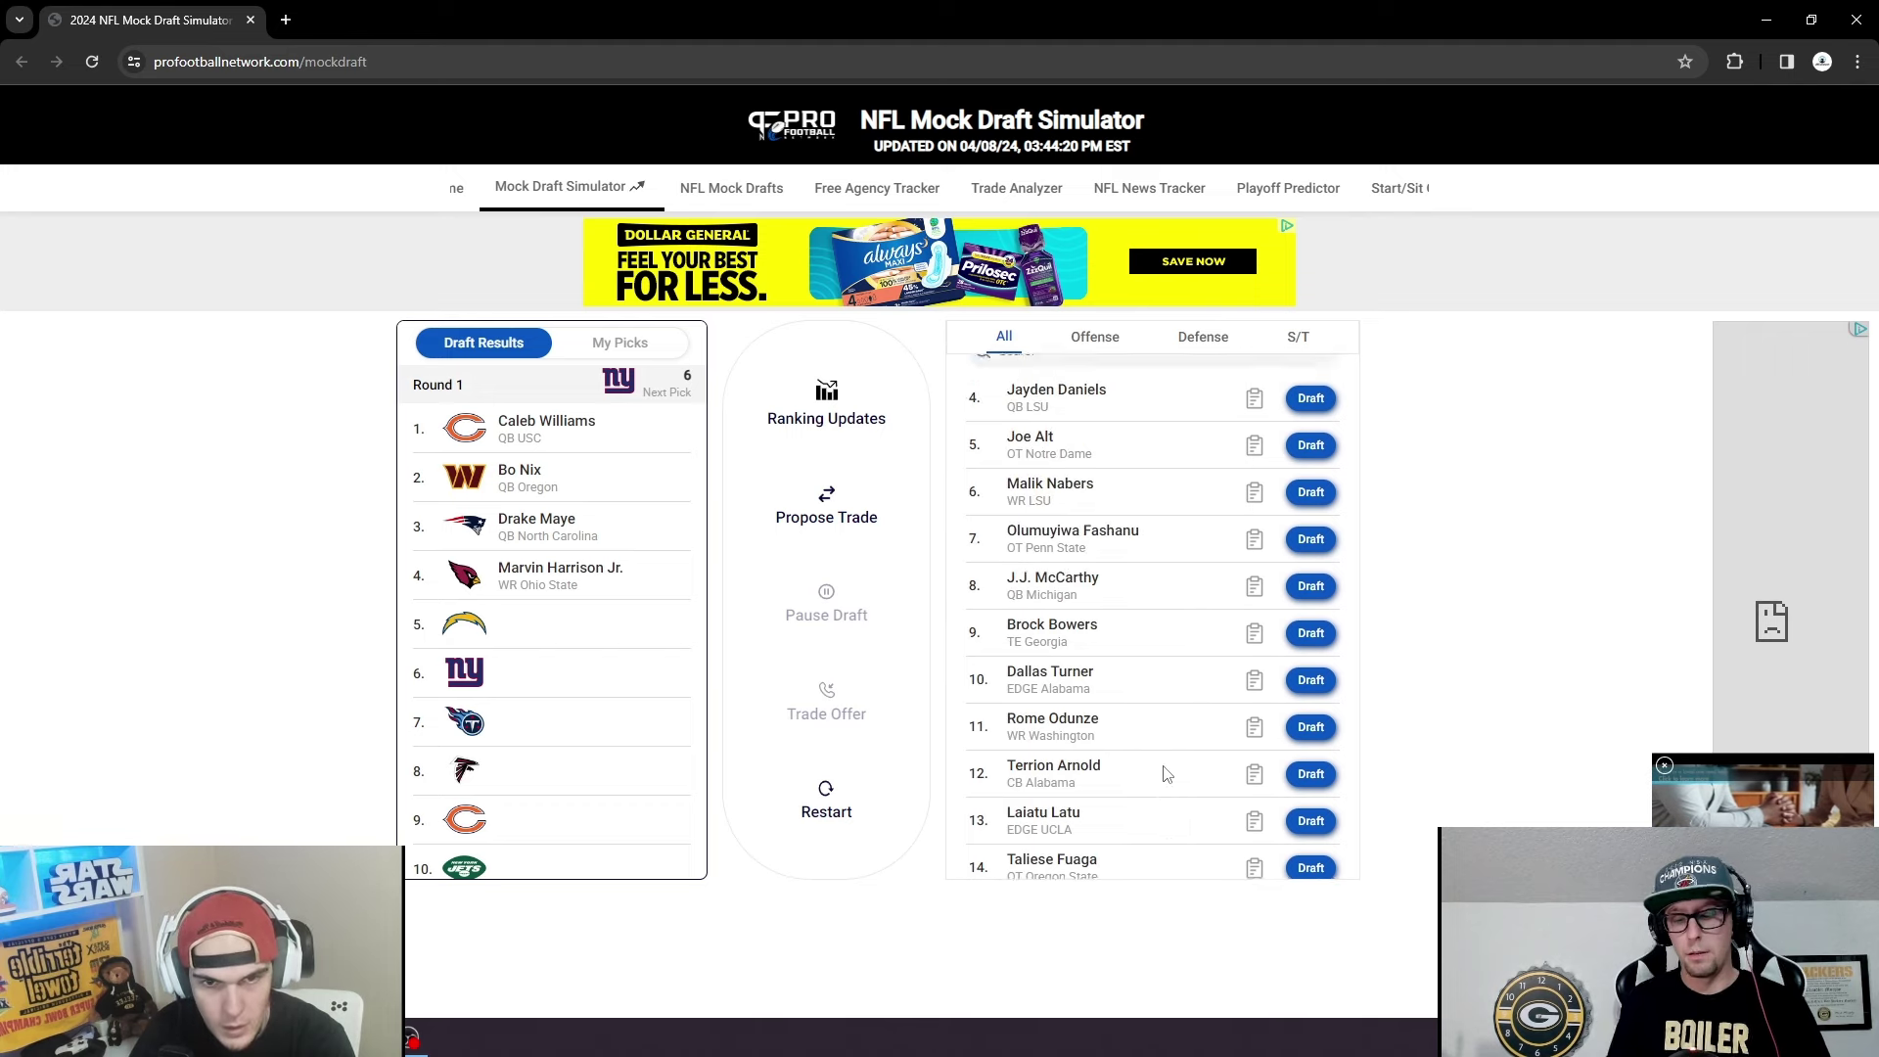
{"action": "scroll", "coordinate": [1062, 565], "scroll_direction": "down", "scroll_amount": 3}
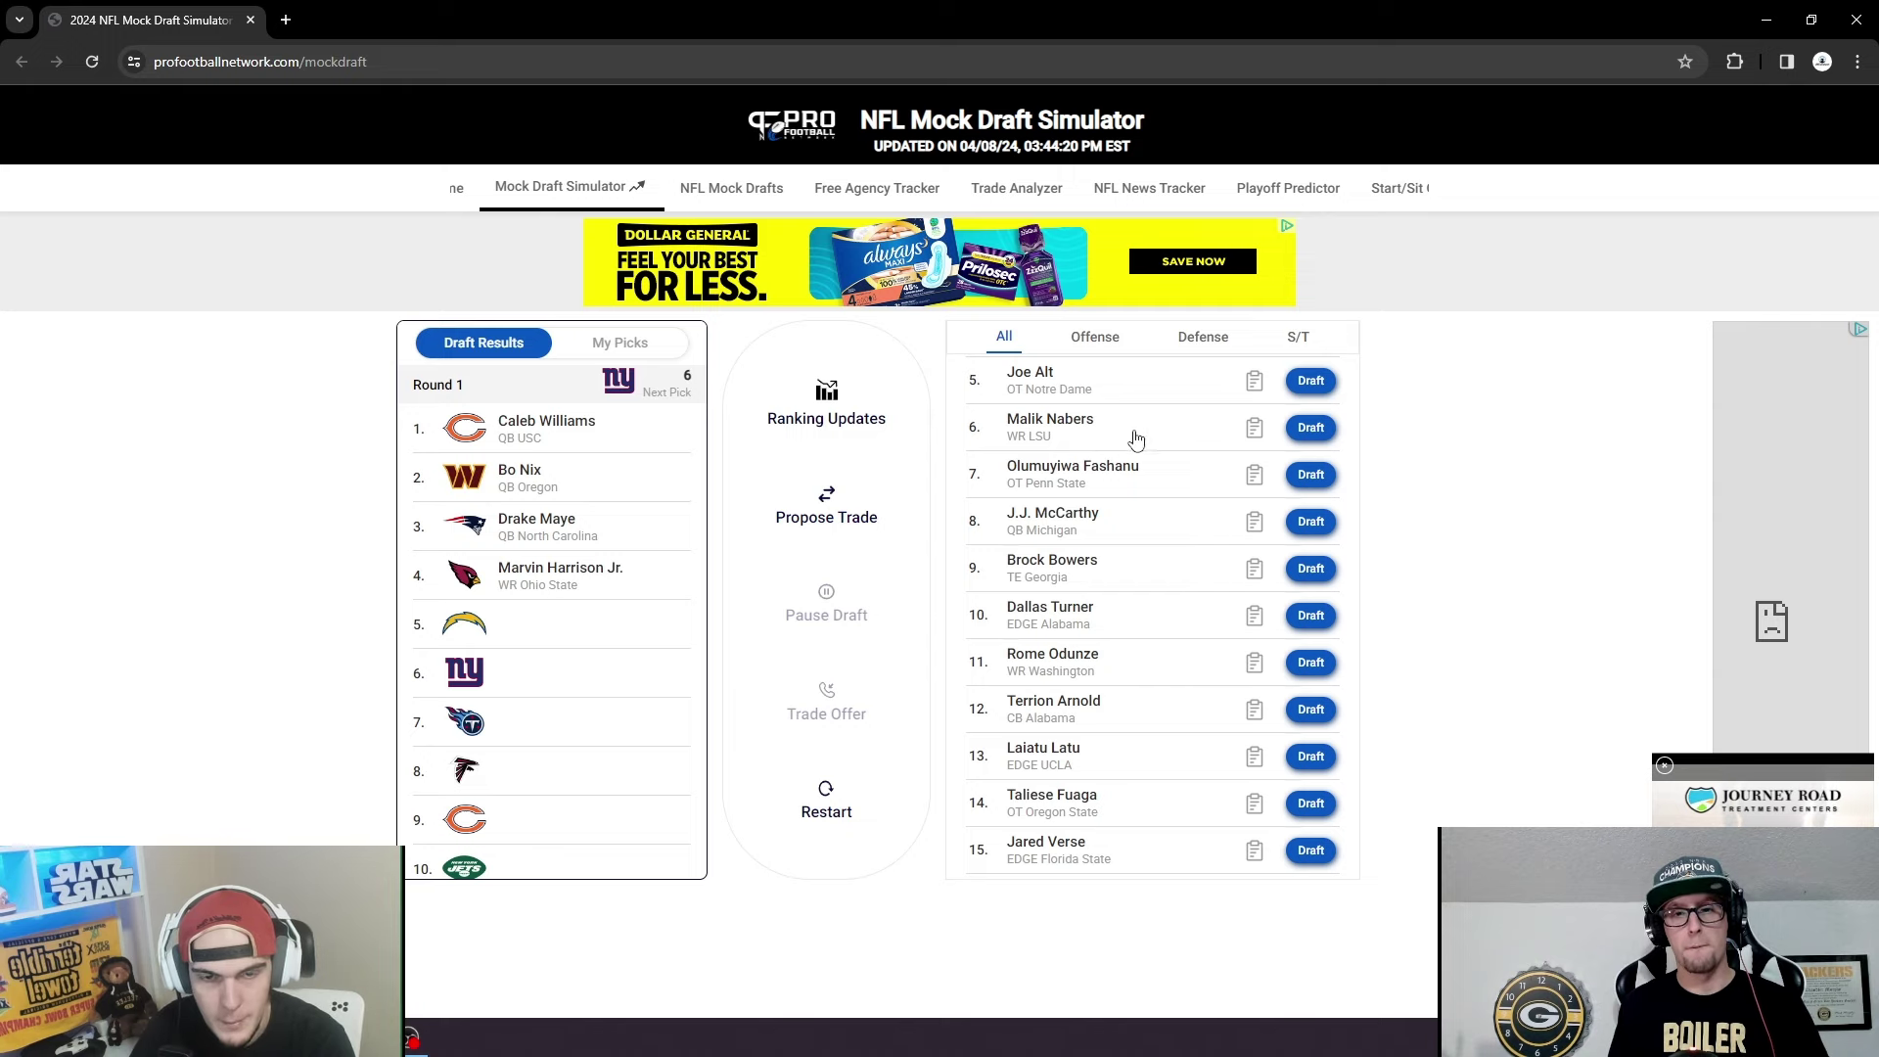
{"action": "scroll", "coordinate": [1131, 690], "scroll_direction": "down", "scroll_amount": 3}
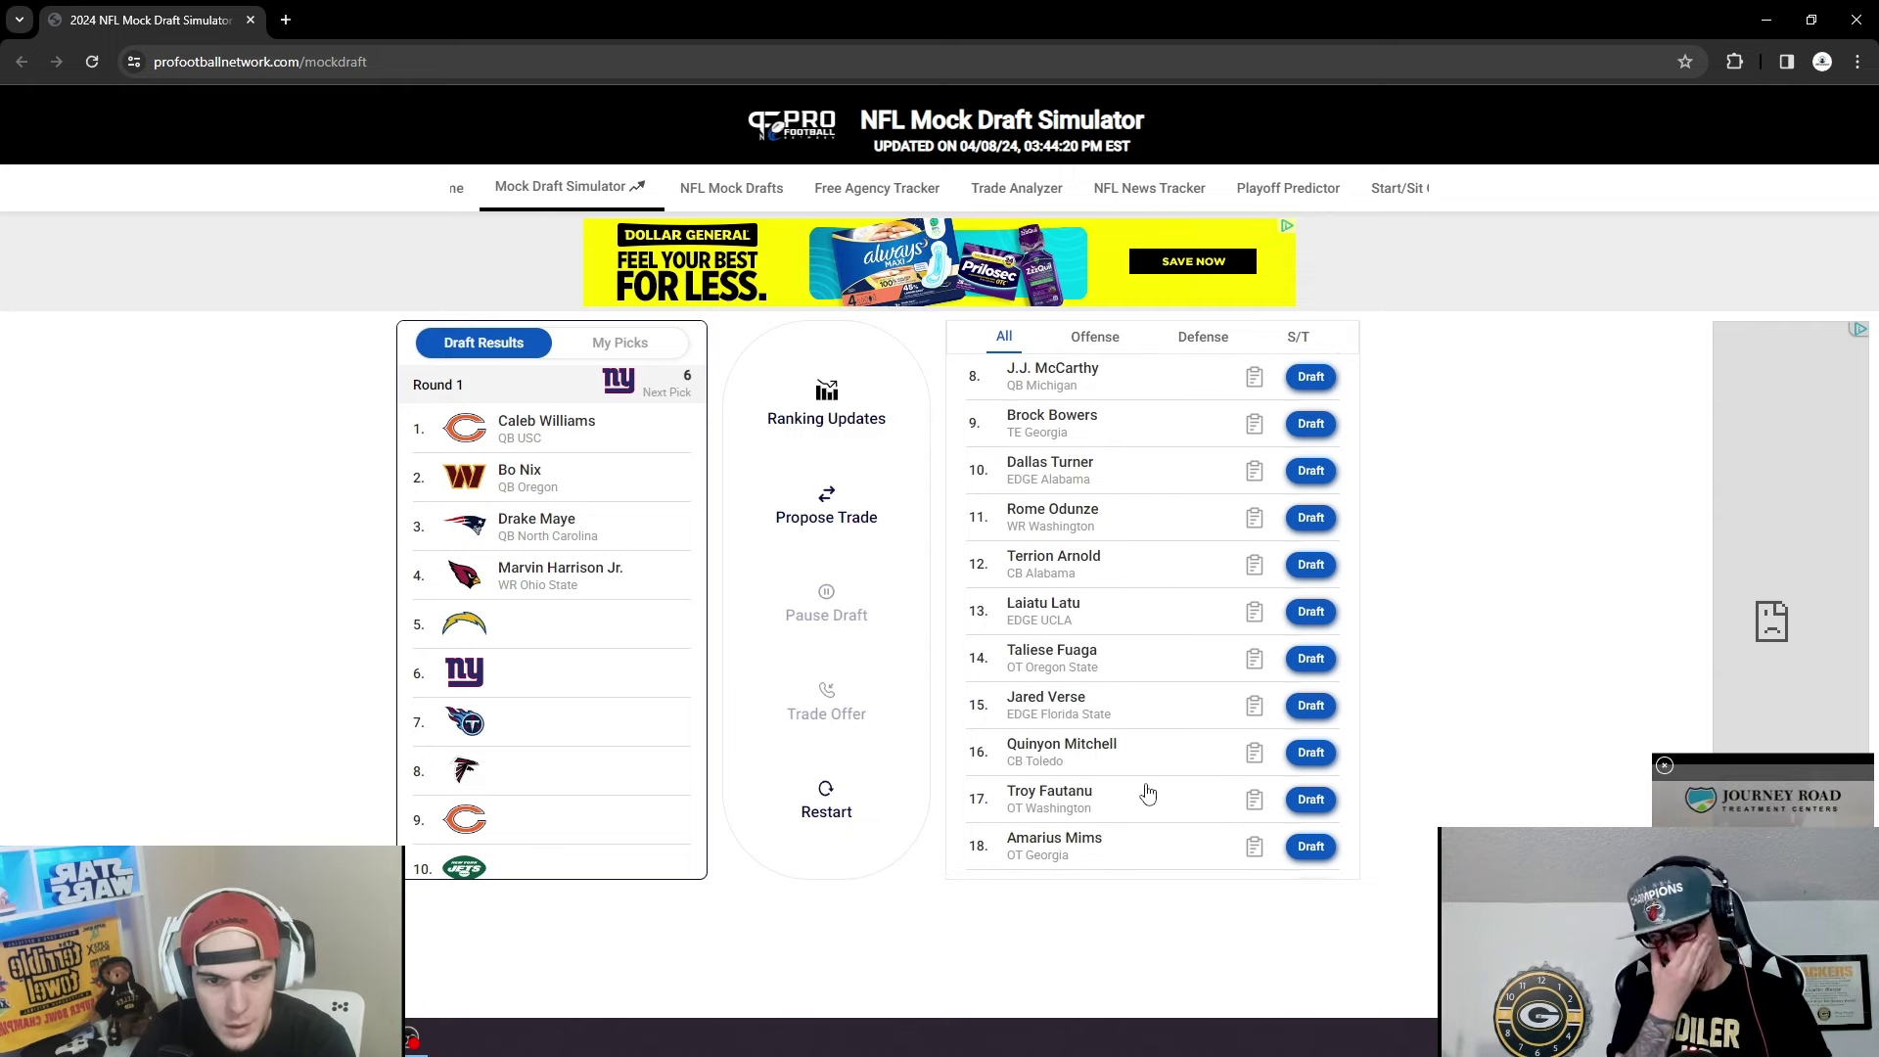
{"action": "scroll", "coordinate": [1140, 783], "scroll_direction": "down", "scroll_amount": 3}
{"action": "scroll", "coordinate": [1132, 573], "scroll_direction": "up", "scroll_amount": 3}
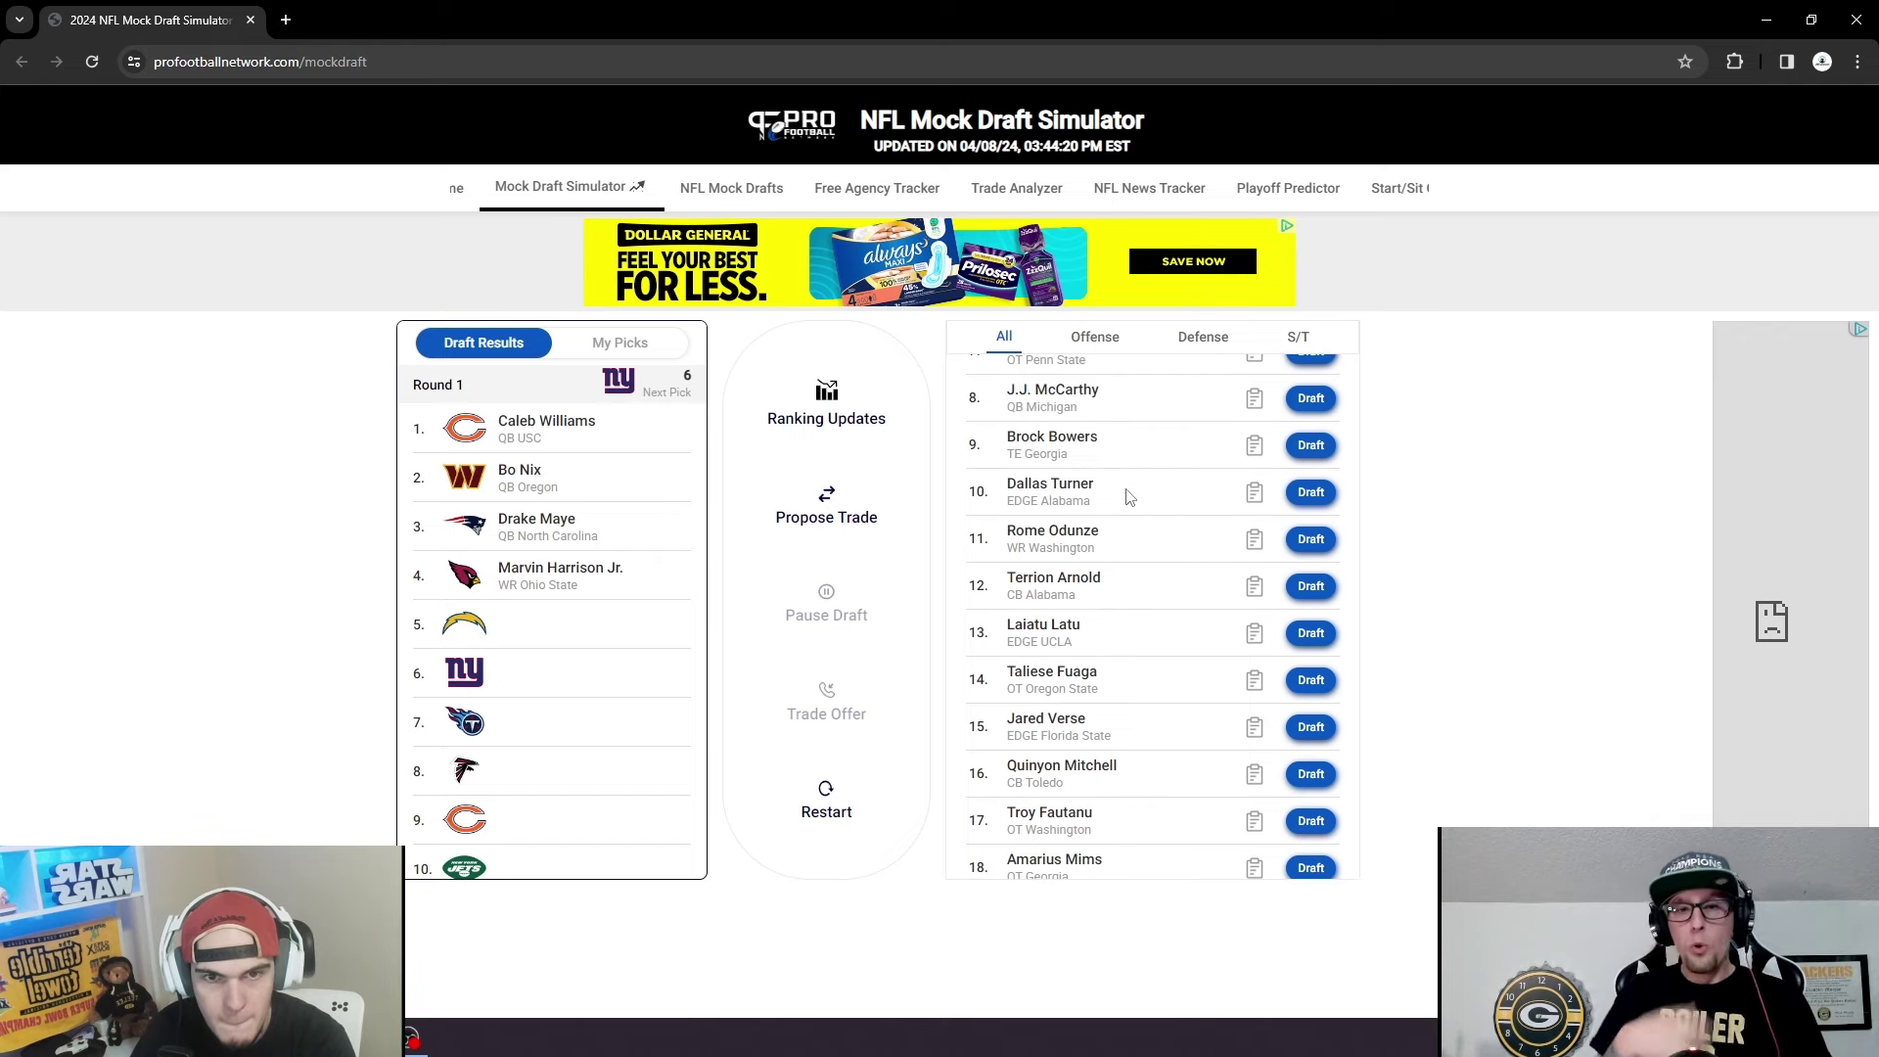
{"action": "scroll", "coordinate": [1123, 544], "scroll_direction": "up", "scroll_amount": 4}
{"action": "scroll", "coordinate": [1118, 546], "scroll_direction": "up", "scroll_amount": 2}
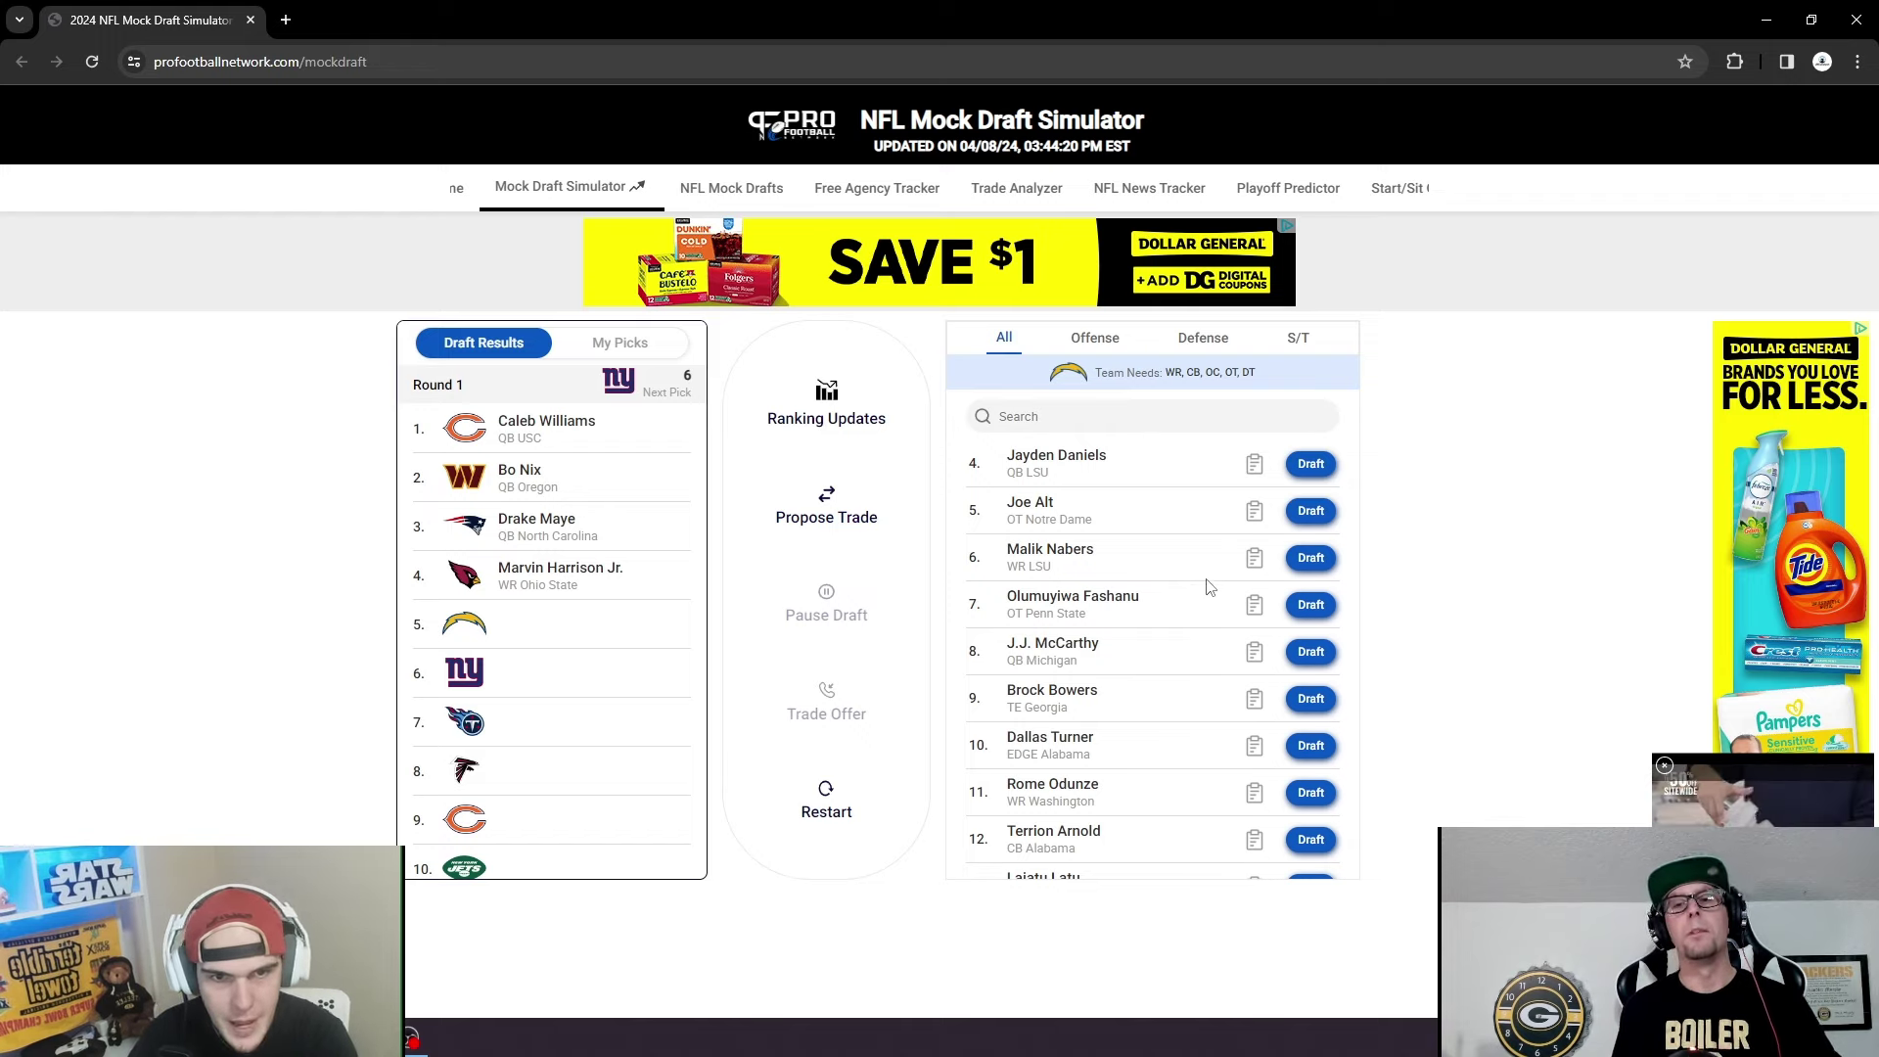
Read the strengths and weaknesses in Malik Nabers' player info, and draft him for the Chargers at pick 5.
{"action": "left_click", "coordinate": [1252, 563]}
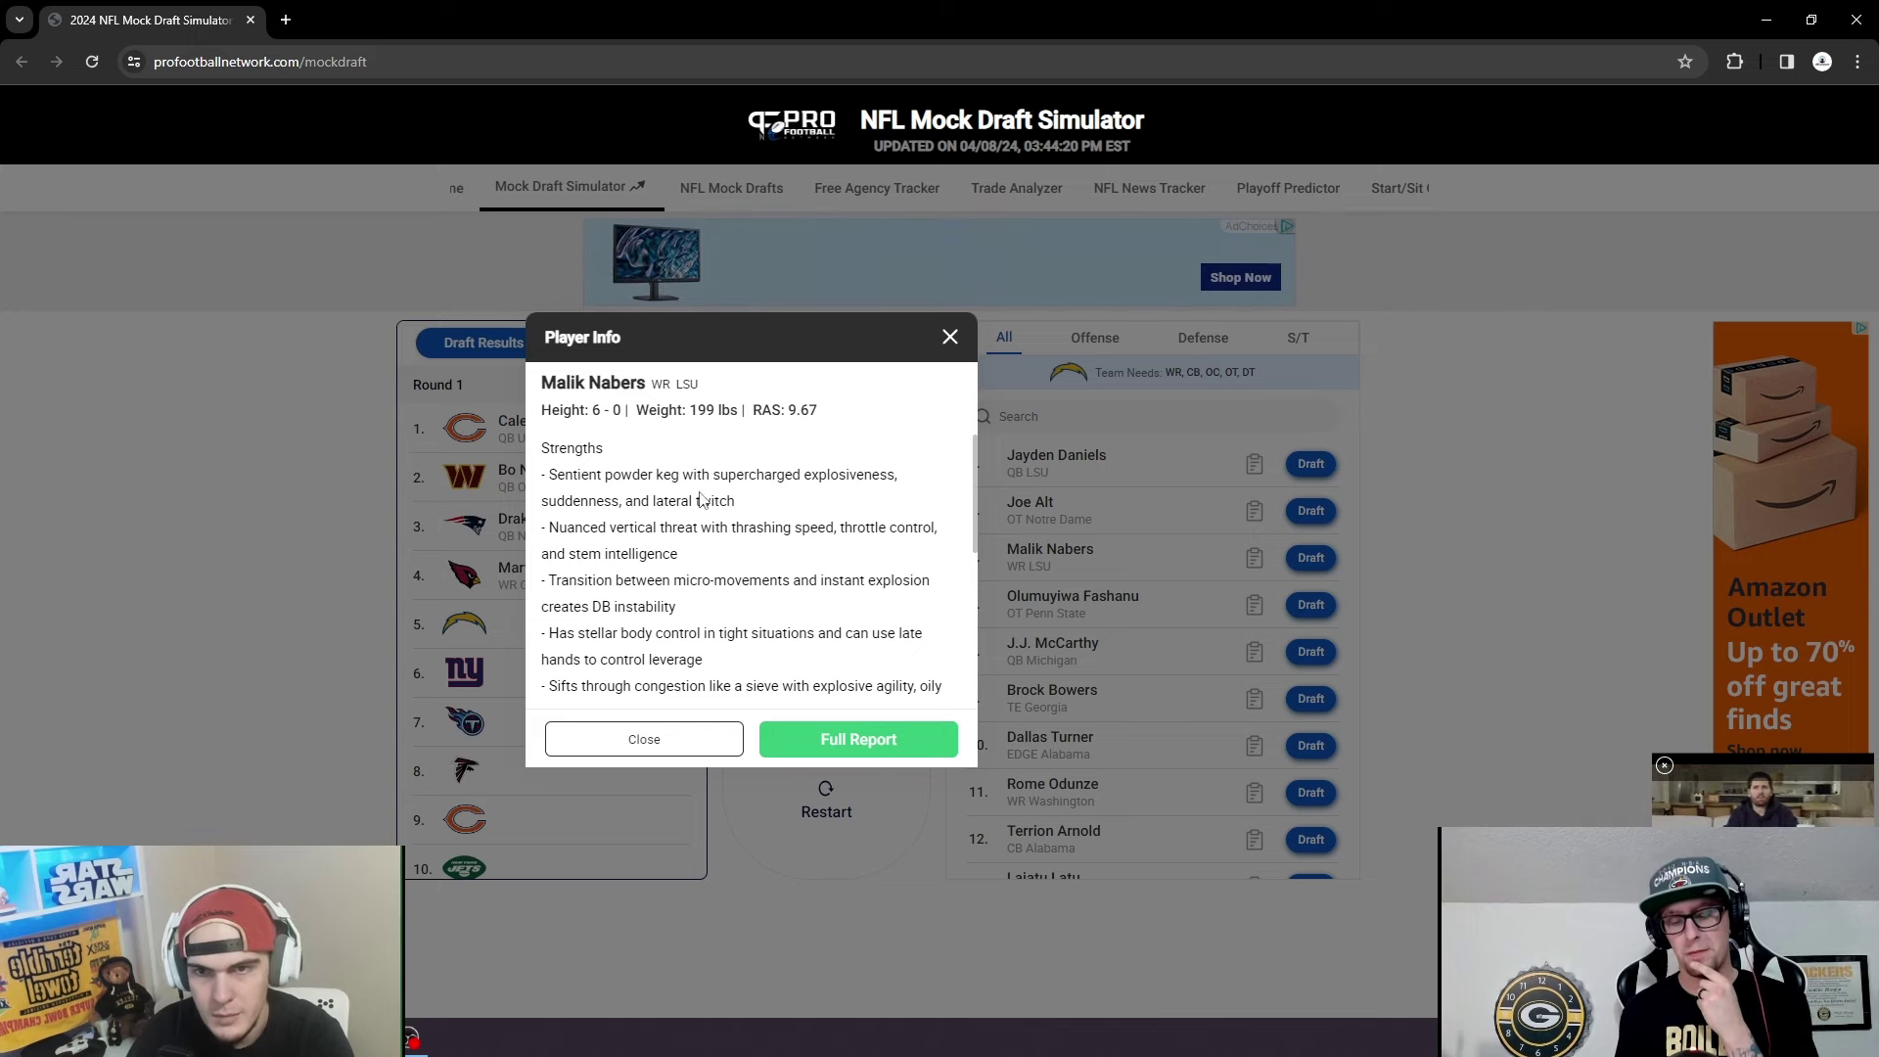
{"action": "scroll", "coordinate": [812, 490], "scroll_direction": "down", "scroll_amount": 1}
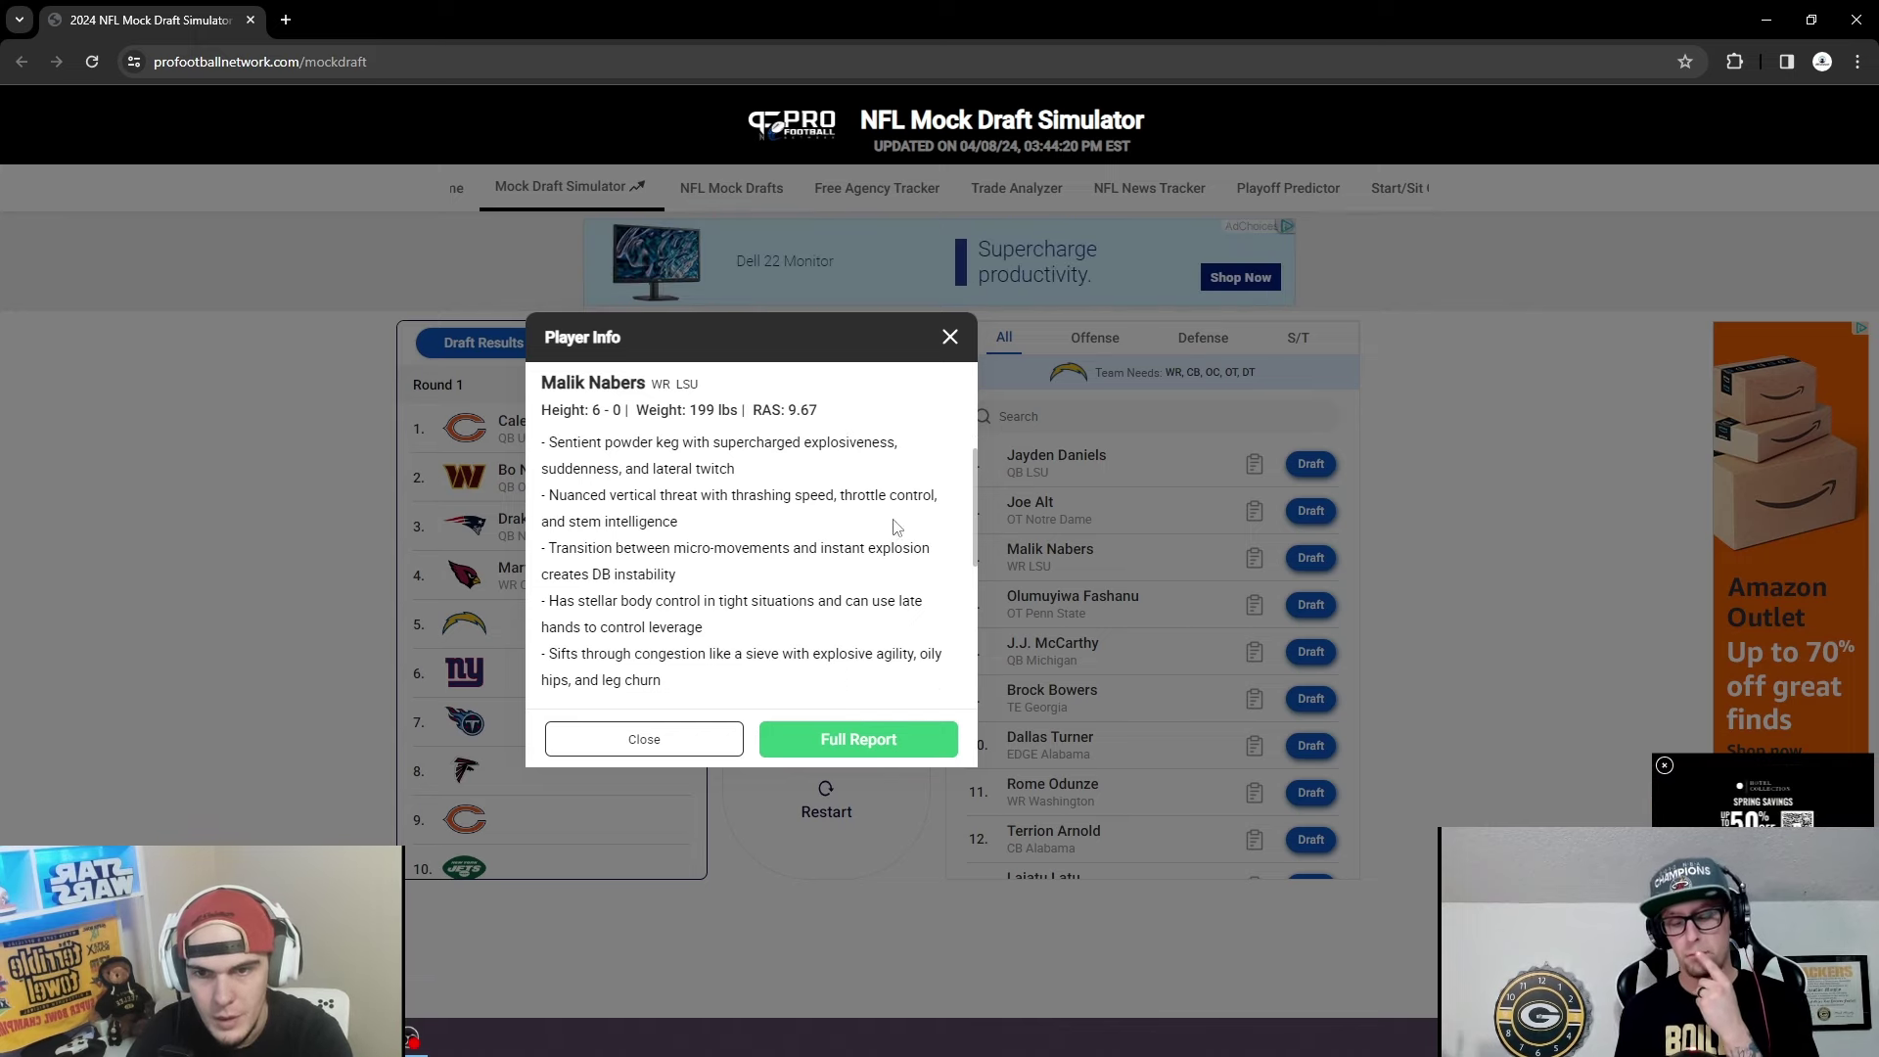
{"action": "scroll", "coordinate": [892, 538], "scroll_direction": "down", "scroll_amount": 1}
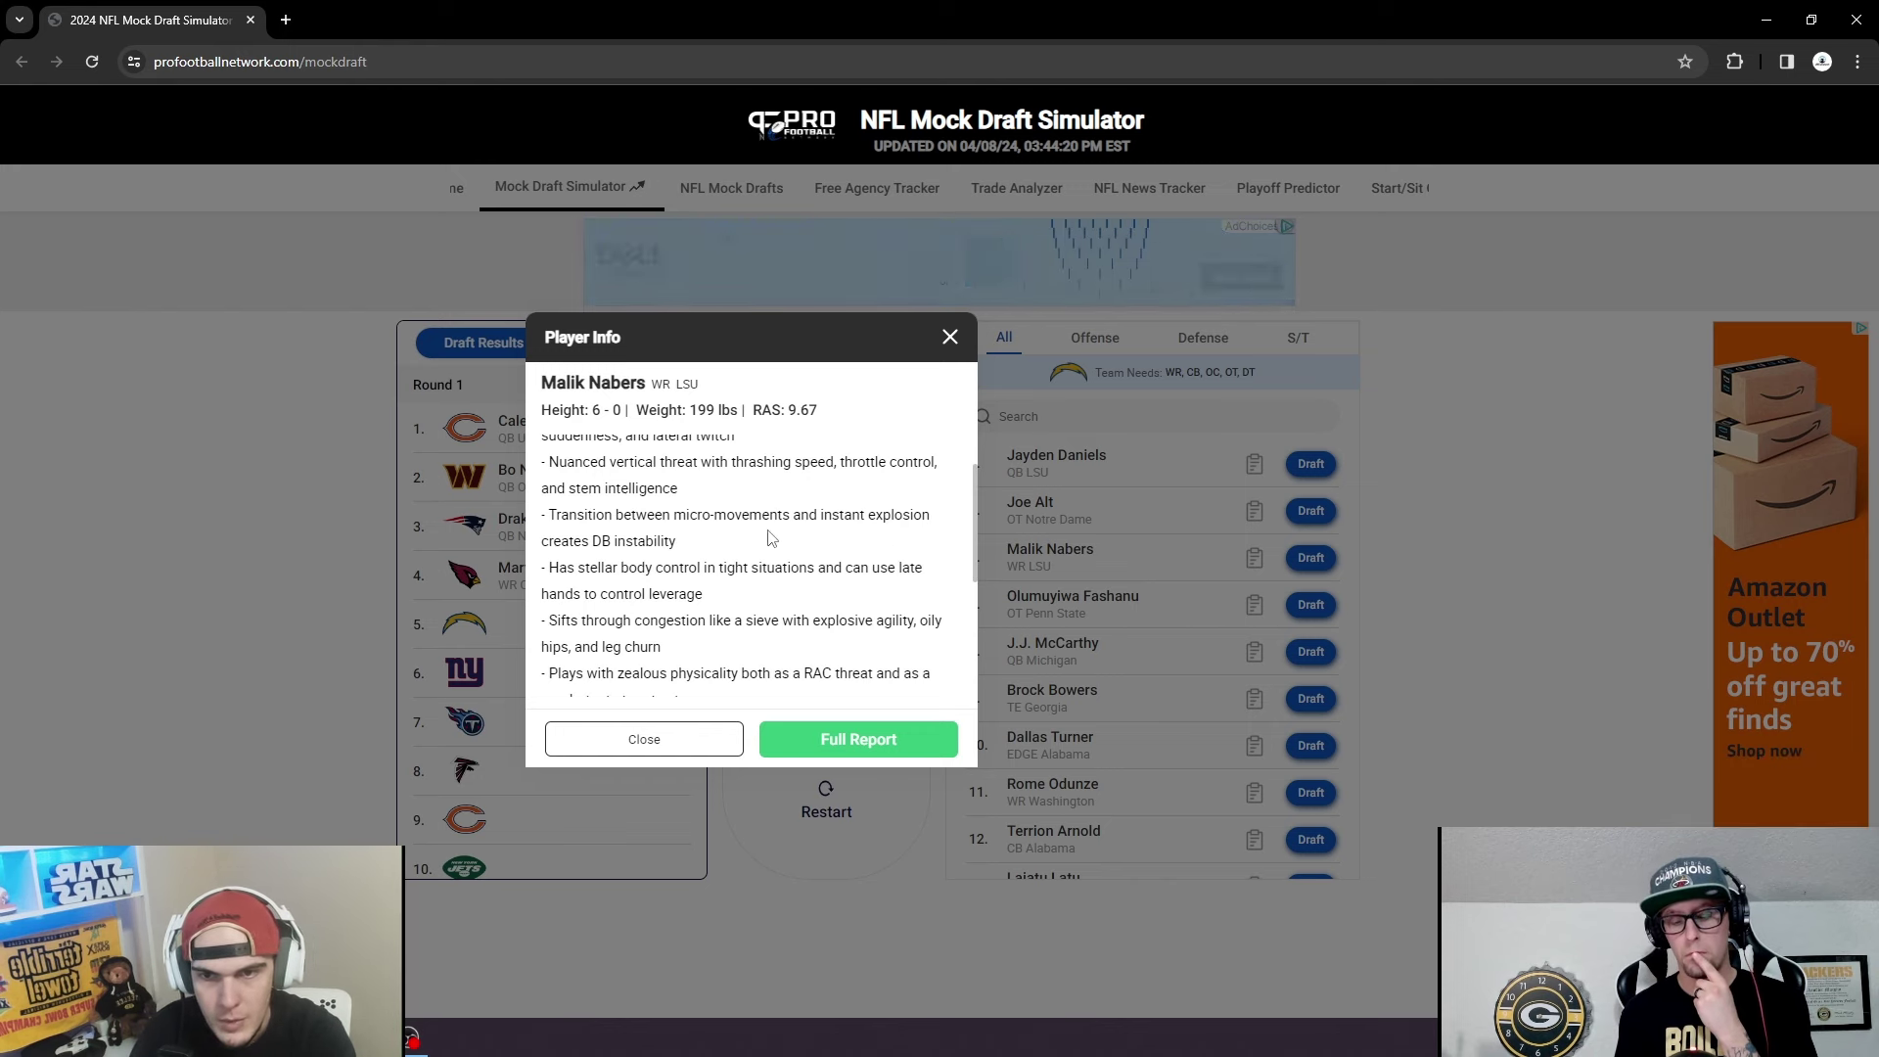
{"action": "scroll", "coordinate": [845, 543], "scroll_direction": "down", "scroll_amount": 1}
{"action": "scroll", "coordinate": [852, 548], "scroll_direction": "down", "scroll_amount": 4}
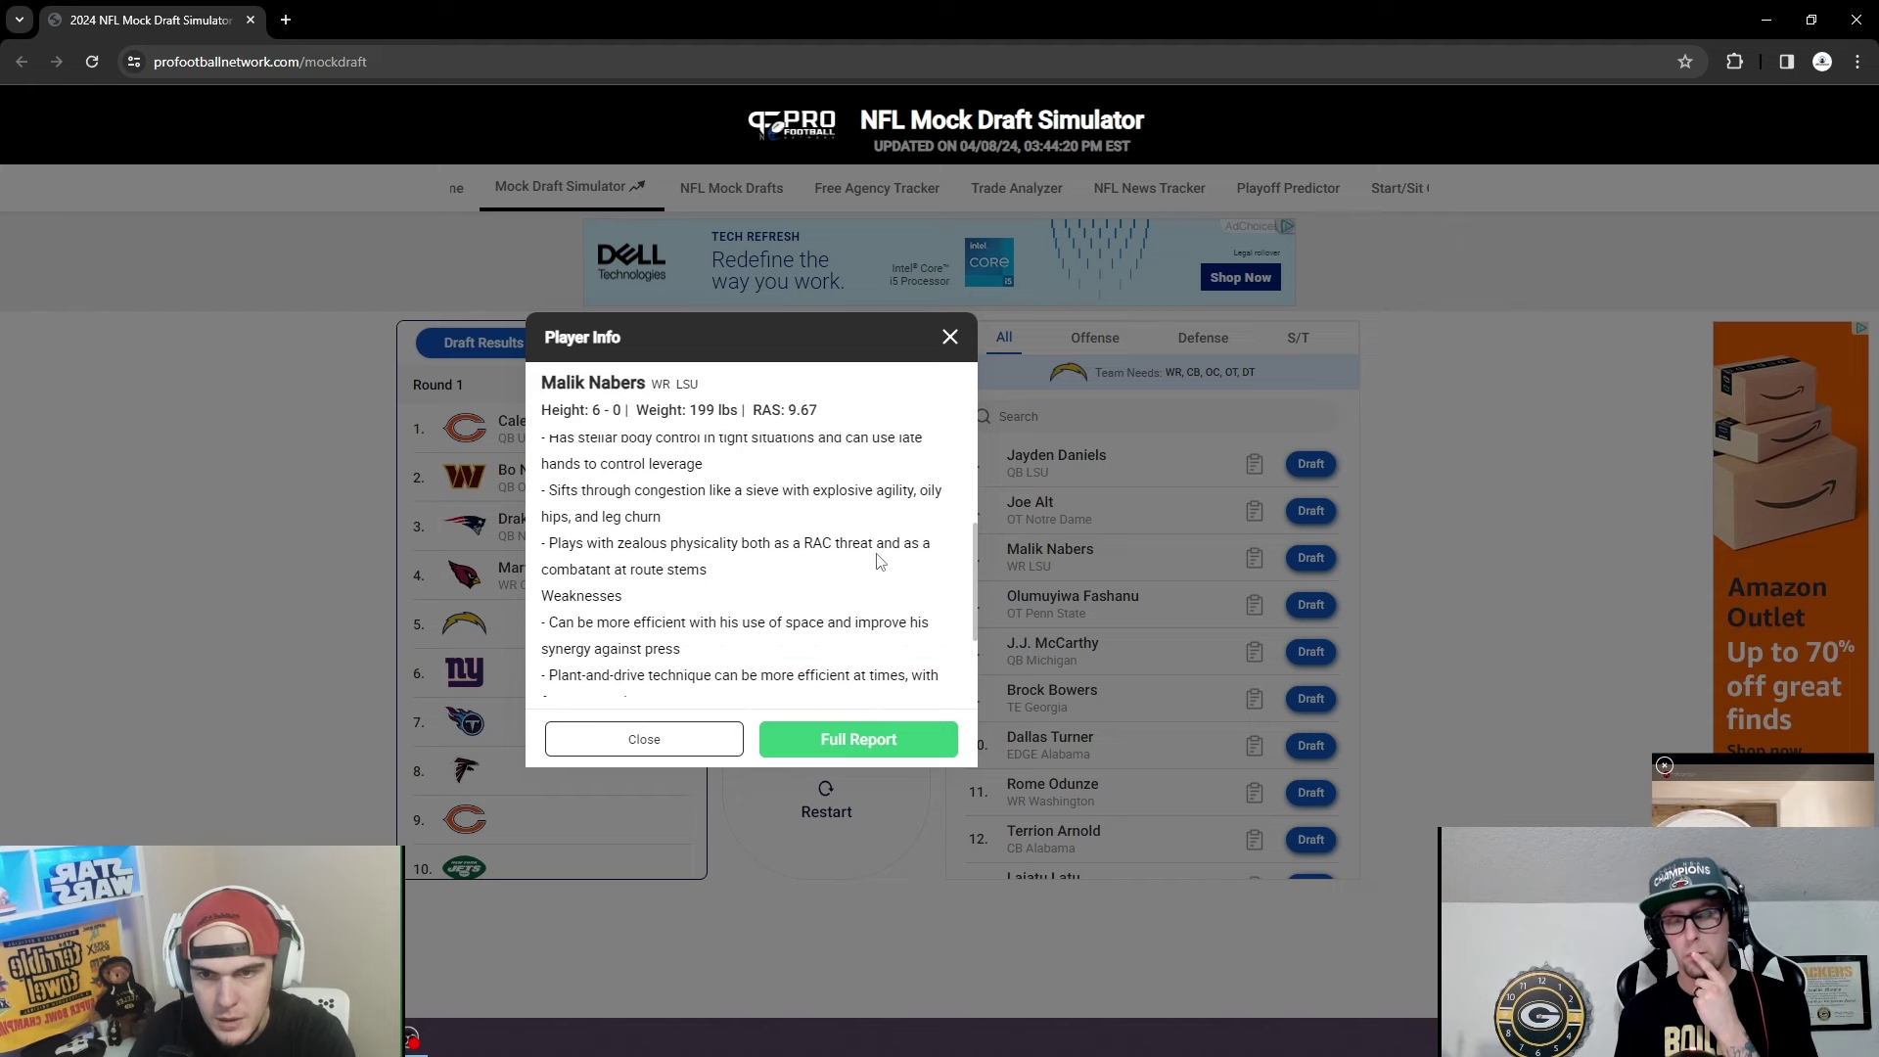
{"action": "scroll", "coordinate": [861, 572], "scroll_direction": "down", "scroll_amount": 4}
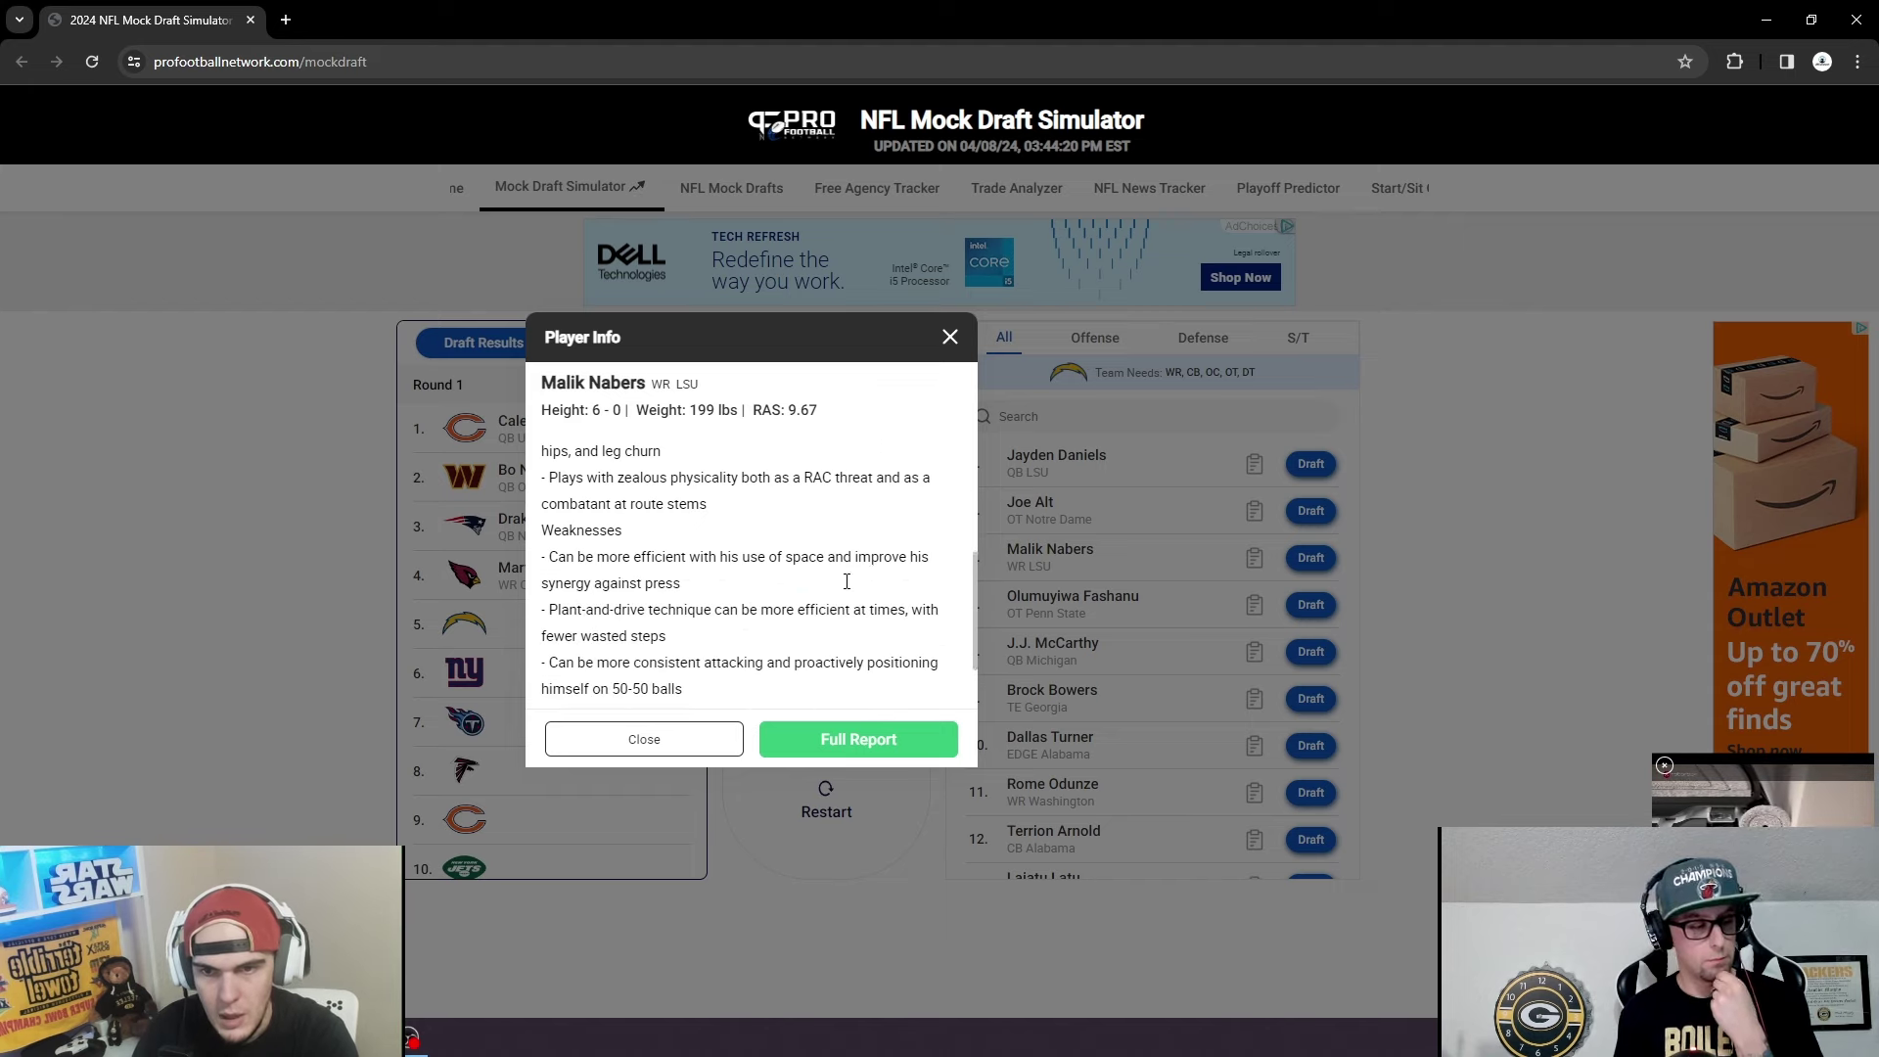
{"action": "scroll", "coordinate": [850, 587], "scroll_direction": "down", "scroll_amount": 1}
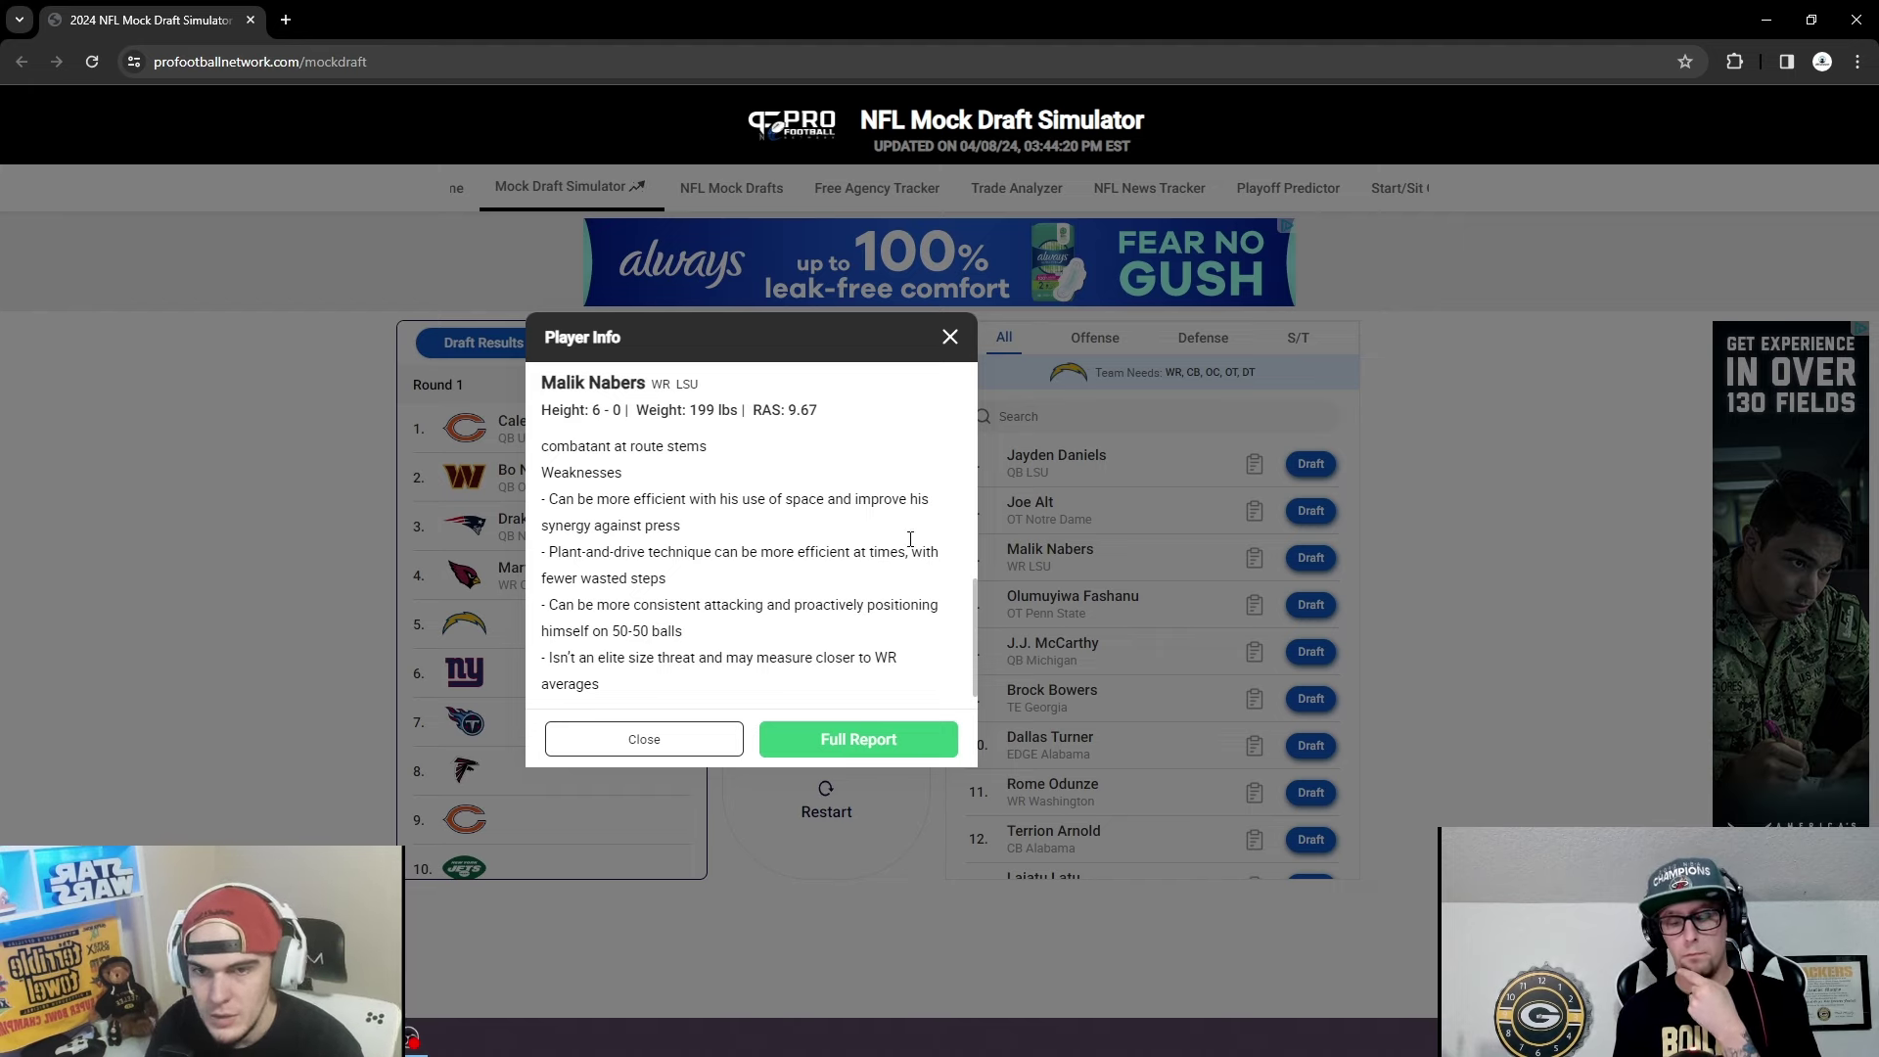
{"action": "scroll", "coordinate": [908, 542], "scroll_direction": "up", "scroll_amount": 1}
{"action": "scroll", "coordinate": [908, 542], "scroll_direction": "up", "scroll_amount": 2}
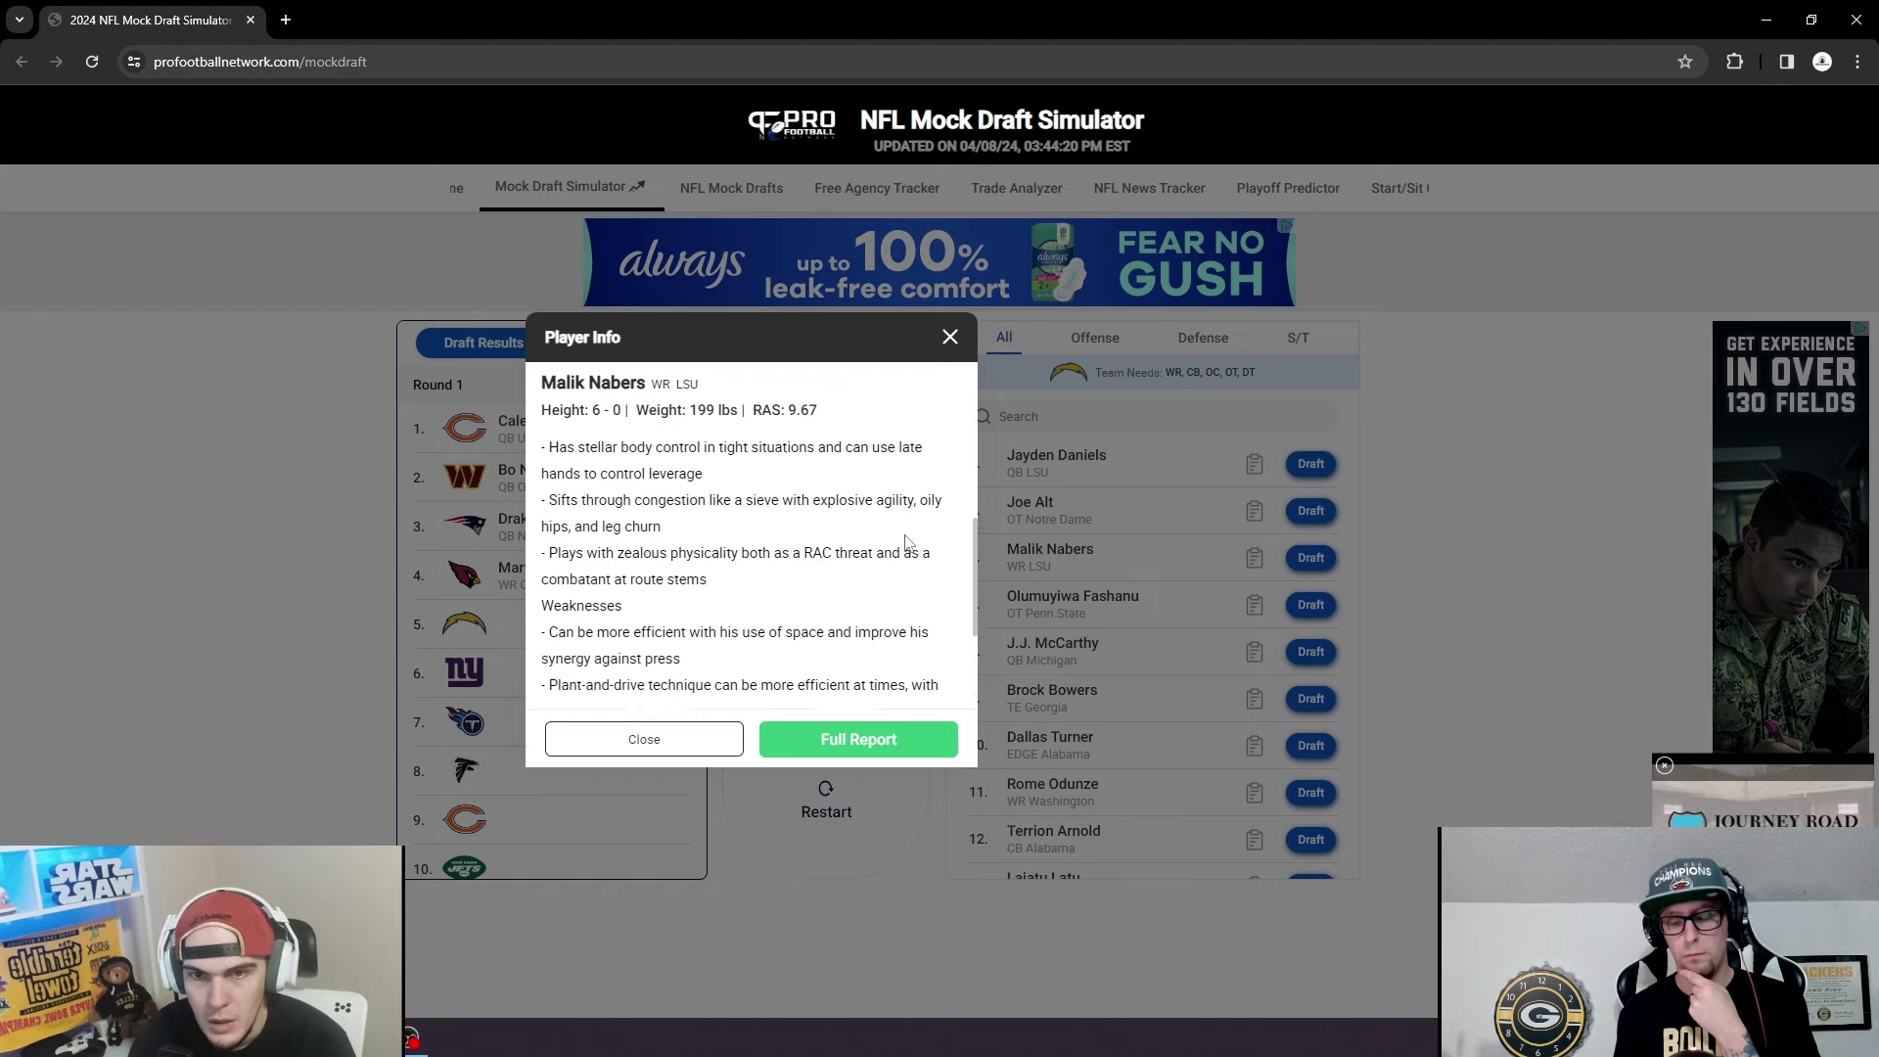
{"action": "scroll", "coordinate": [909, 533], "scroll_direction": "up", "scroll_amount": 1}
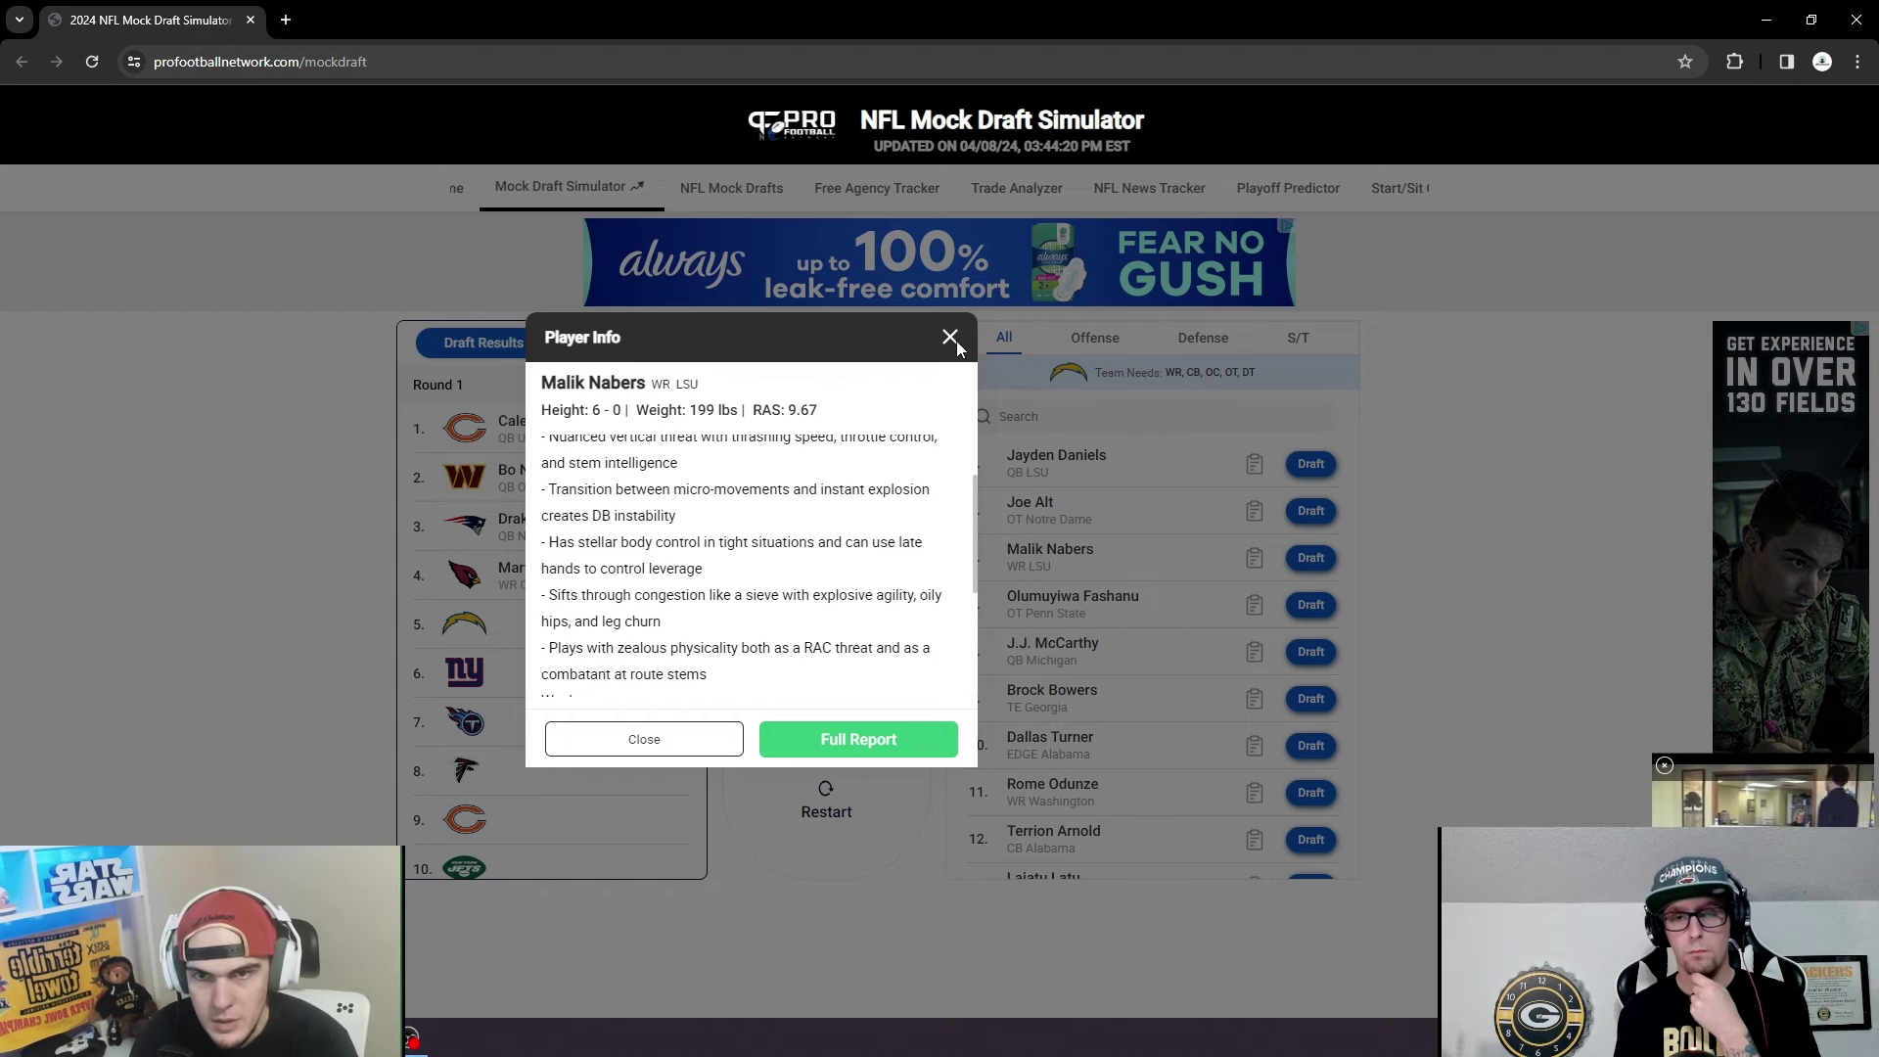
{"action": "left_click", "coordinate": [949, 337]}
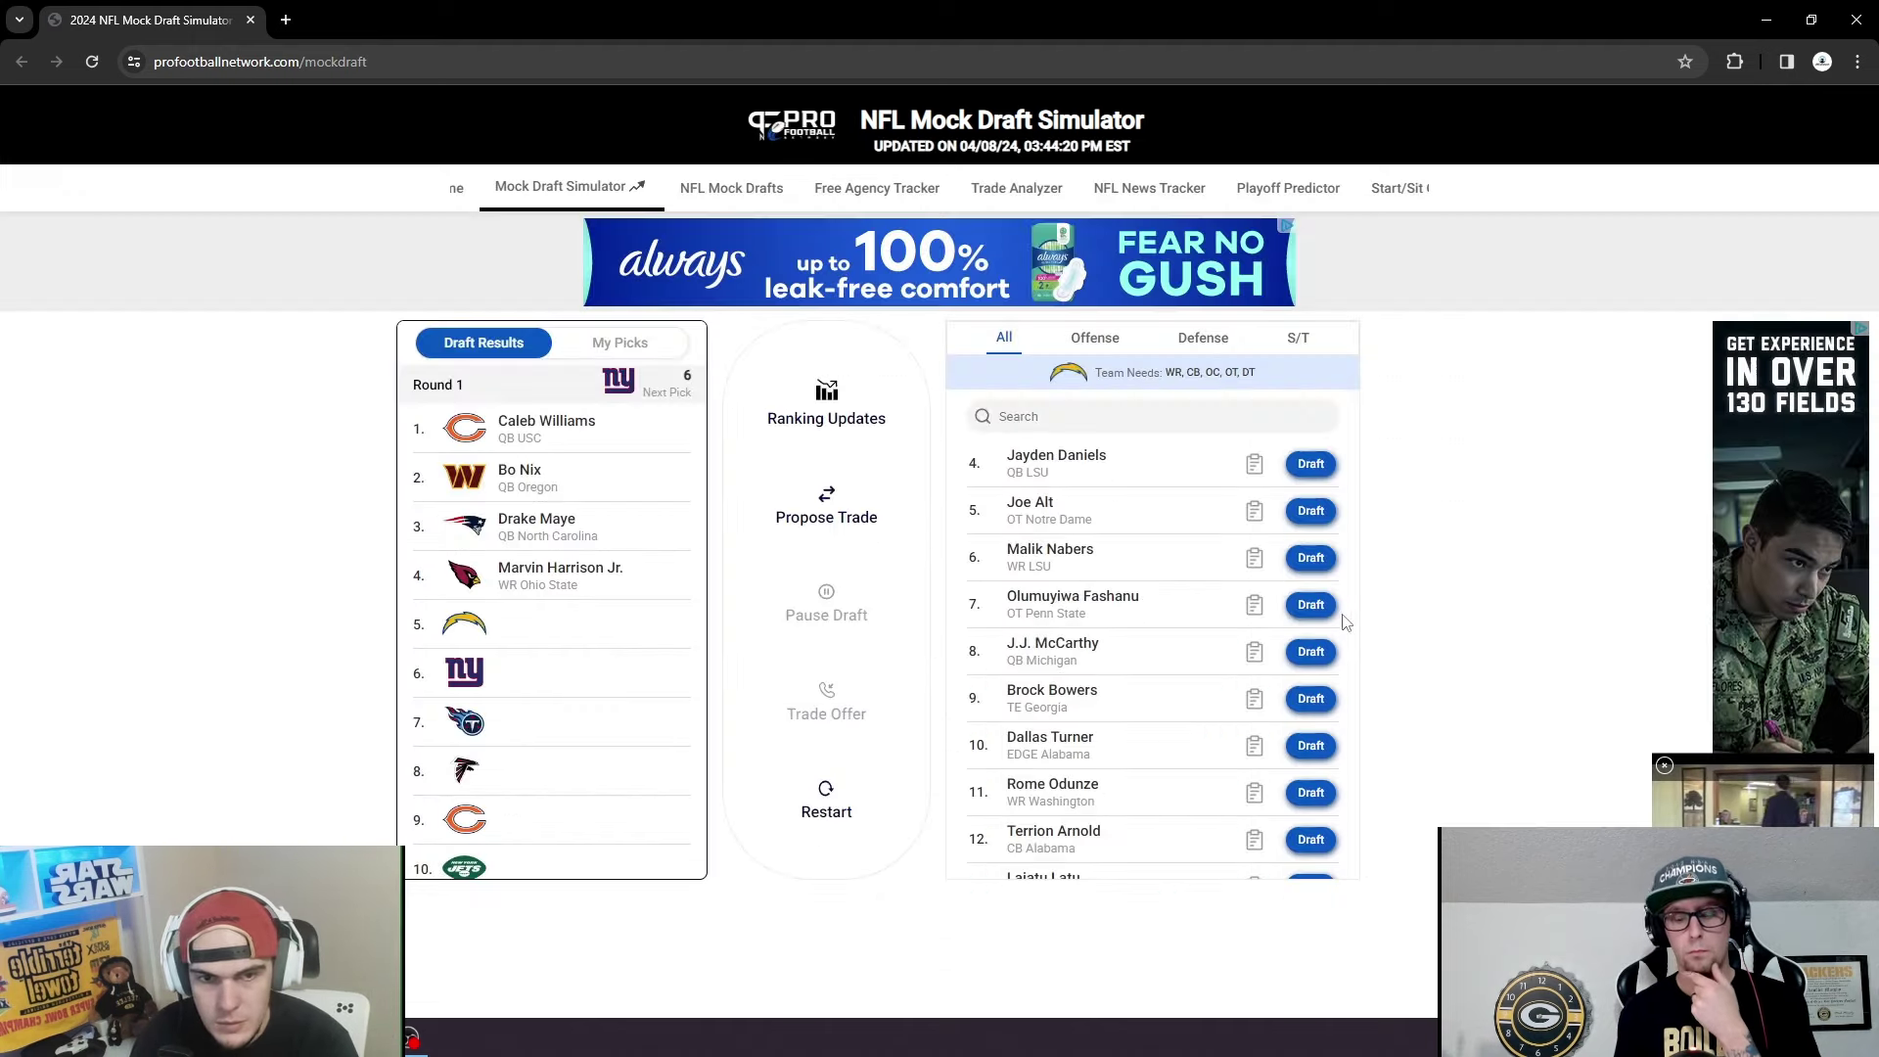
{"action": "left_click", "coordinate": [1311, 557]}
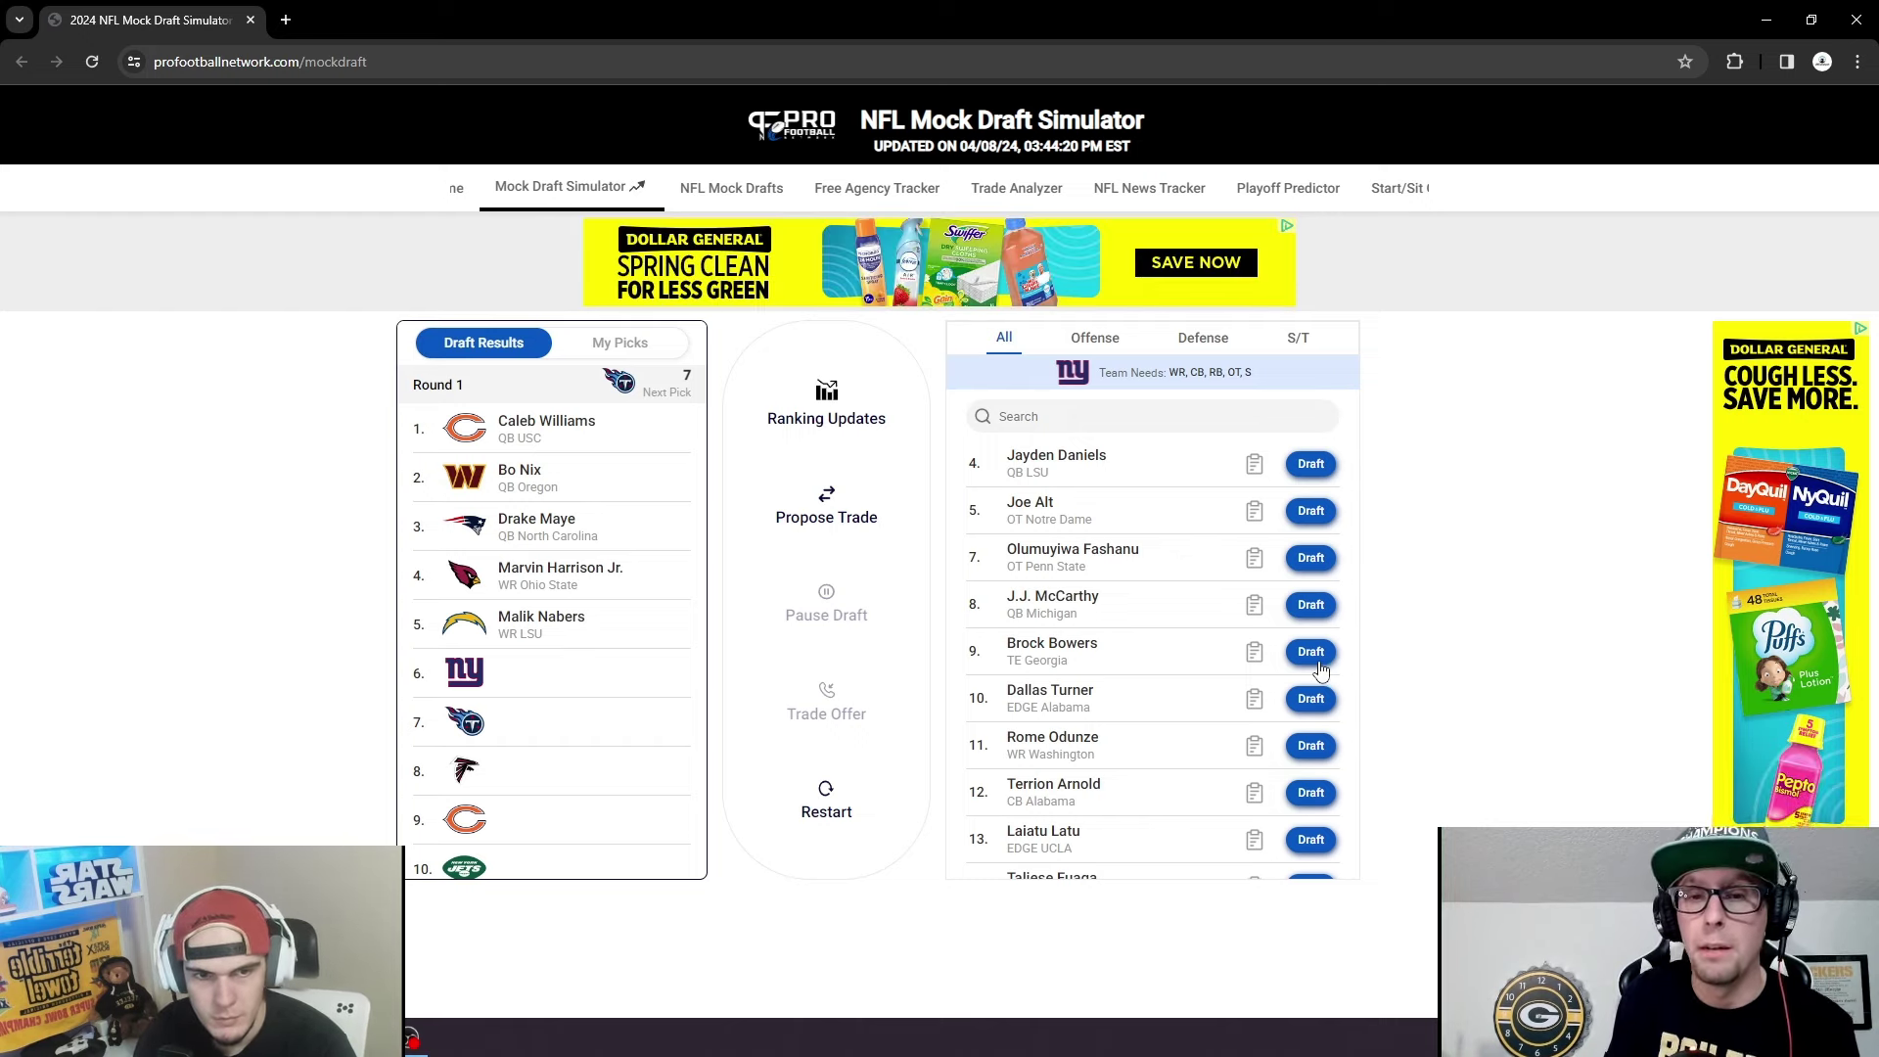
Read the strengths and weaknesses in Brock Bowers' player info, and draft him for the Giants at pick 6.
{"action": "left_click", "coordinate": [1251, 660]}
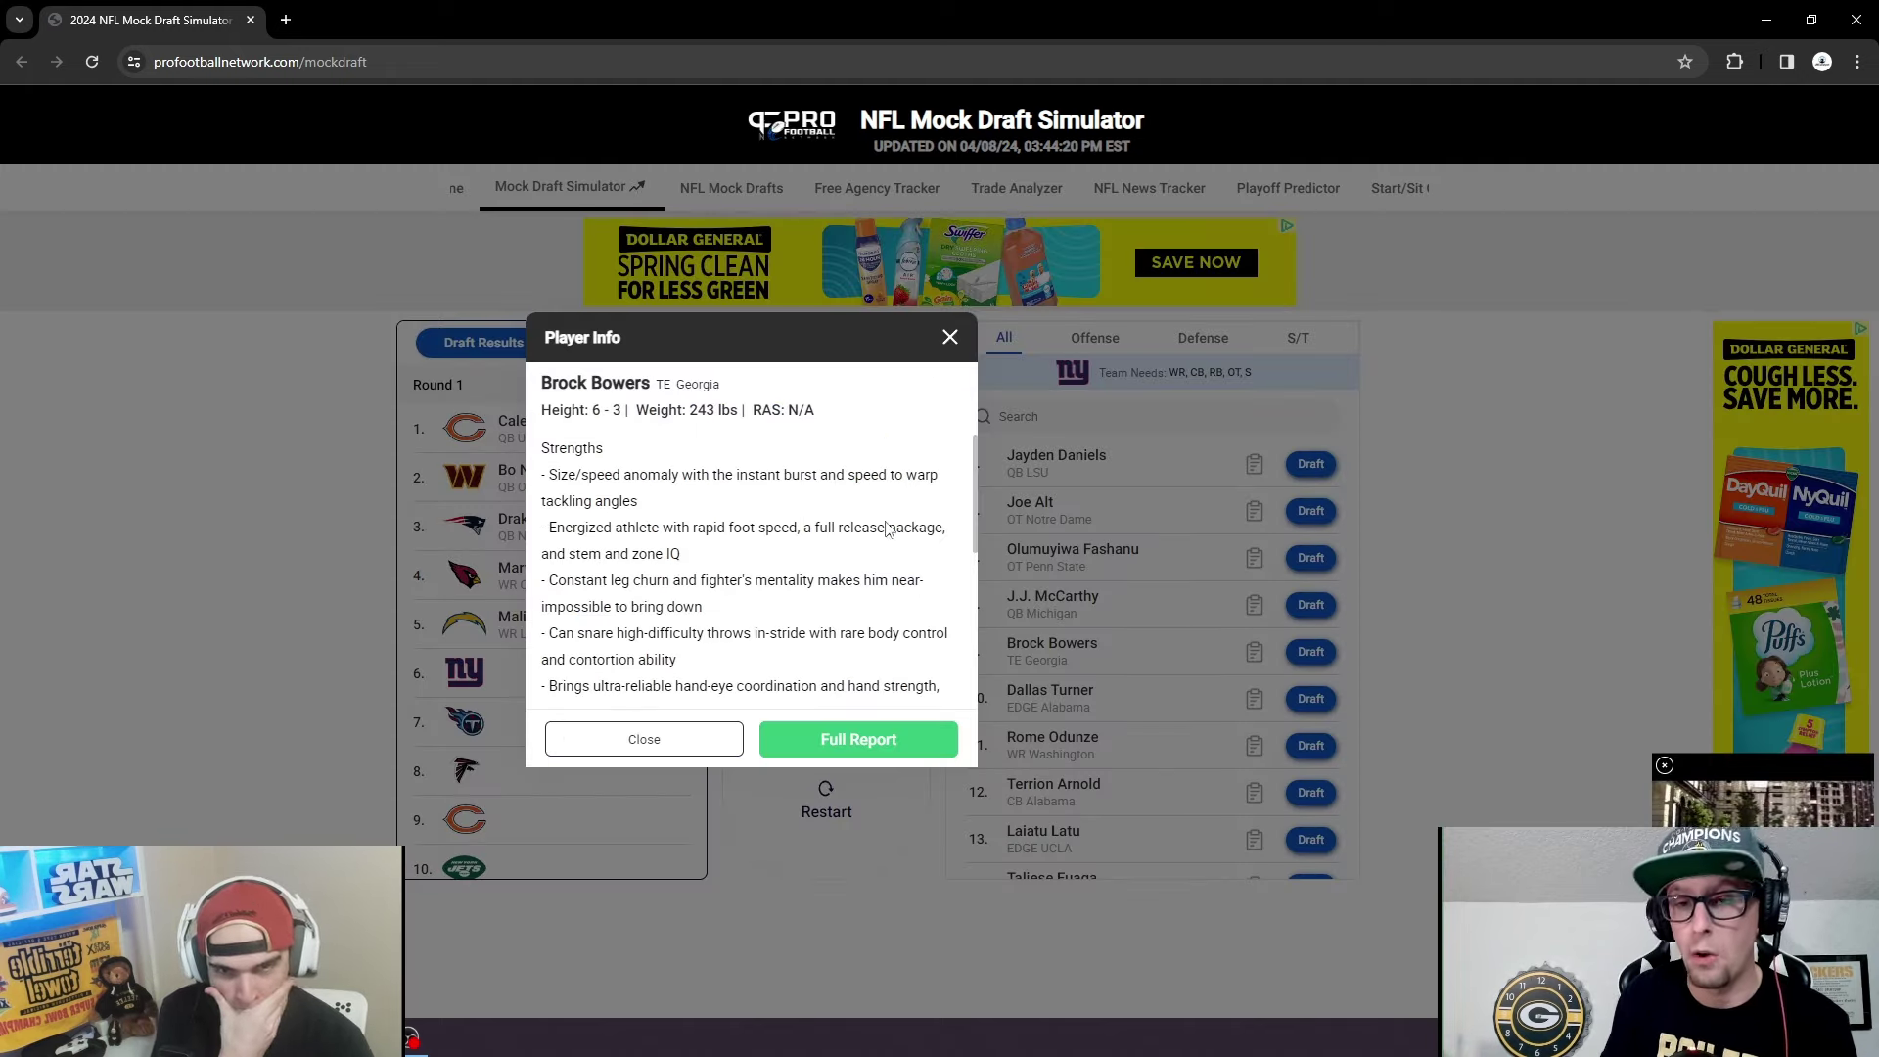
{"action": "scroll", "coordinate": [962, 597], "scroll_direction": "down", "scroll_amount": 1}
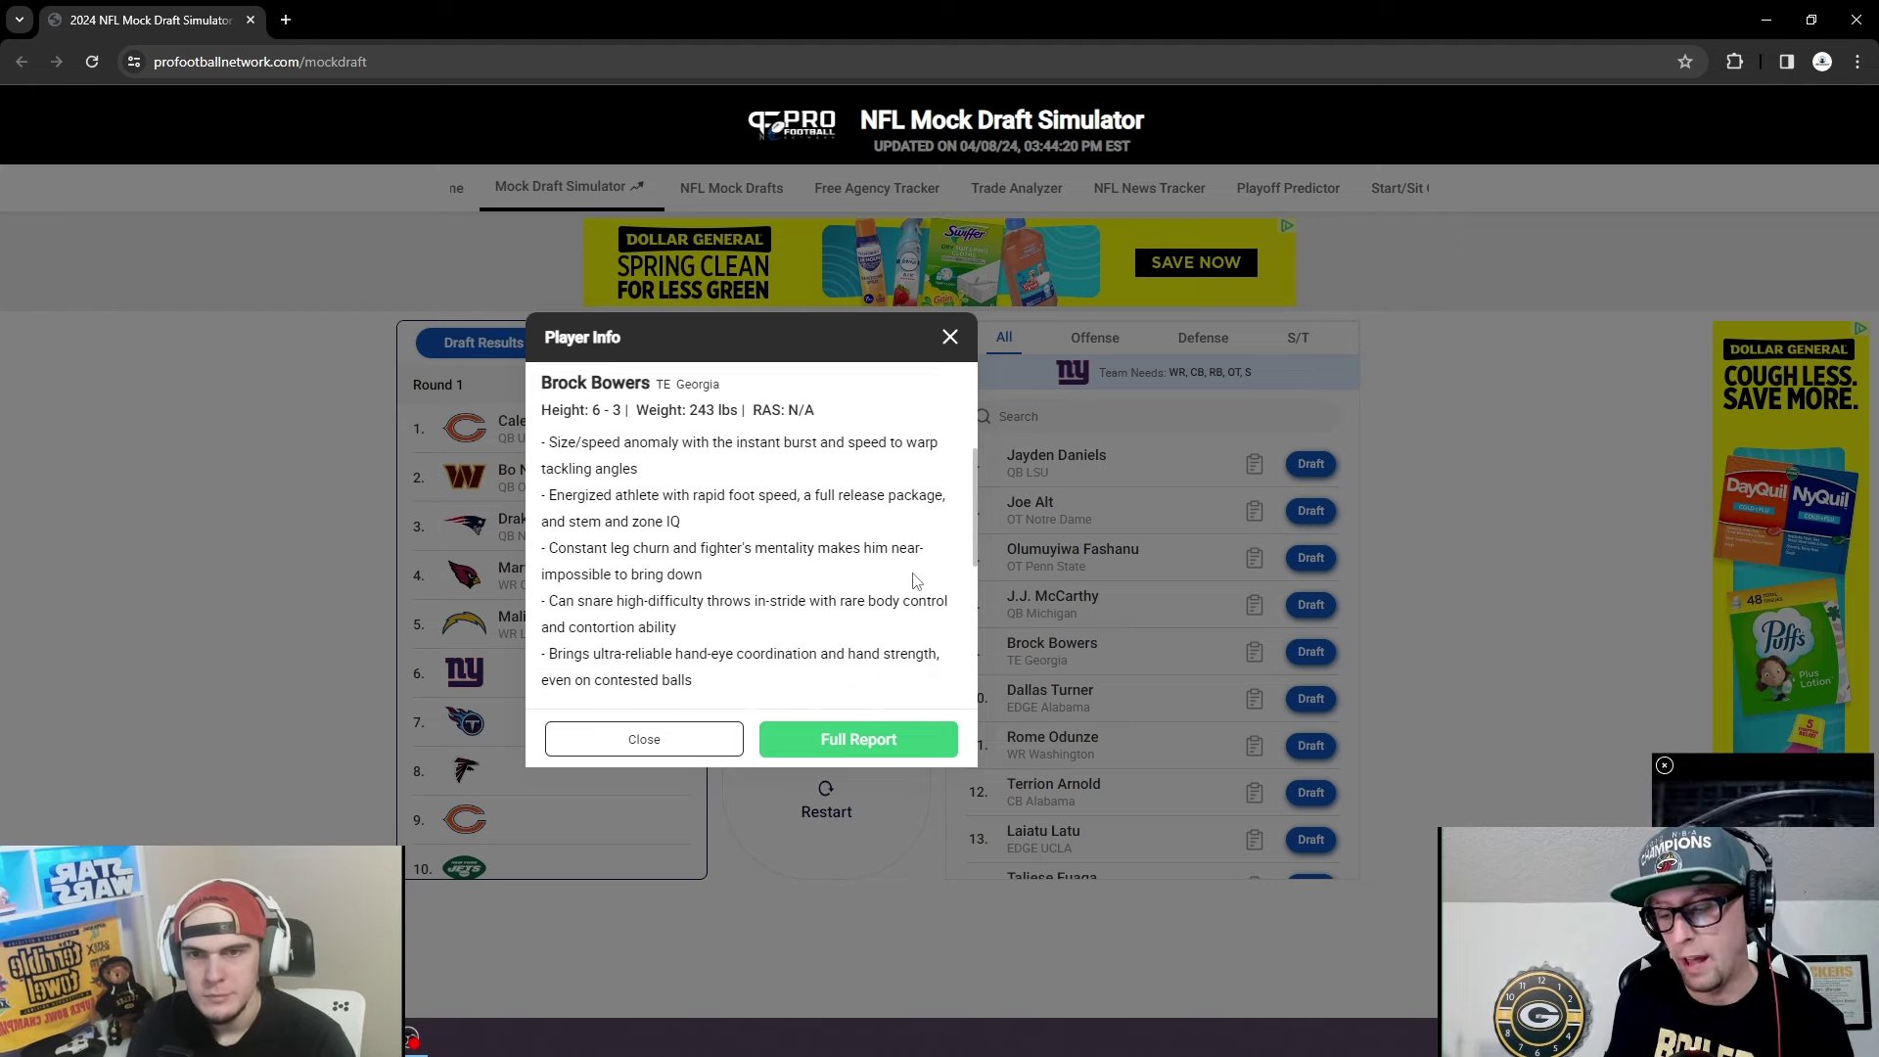
{"action": "scroll", "coordinate": [942, 533], "scroll_direction": "down", "scroll_amount": 1}
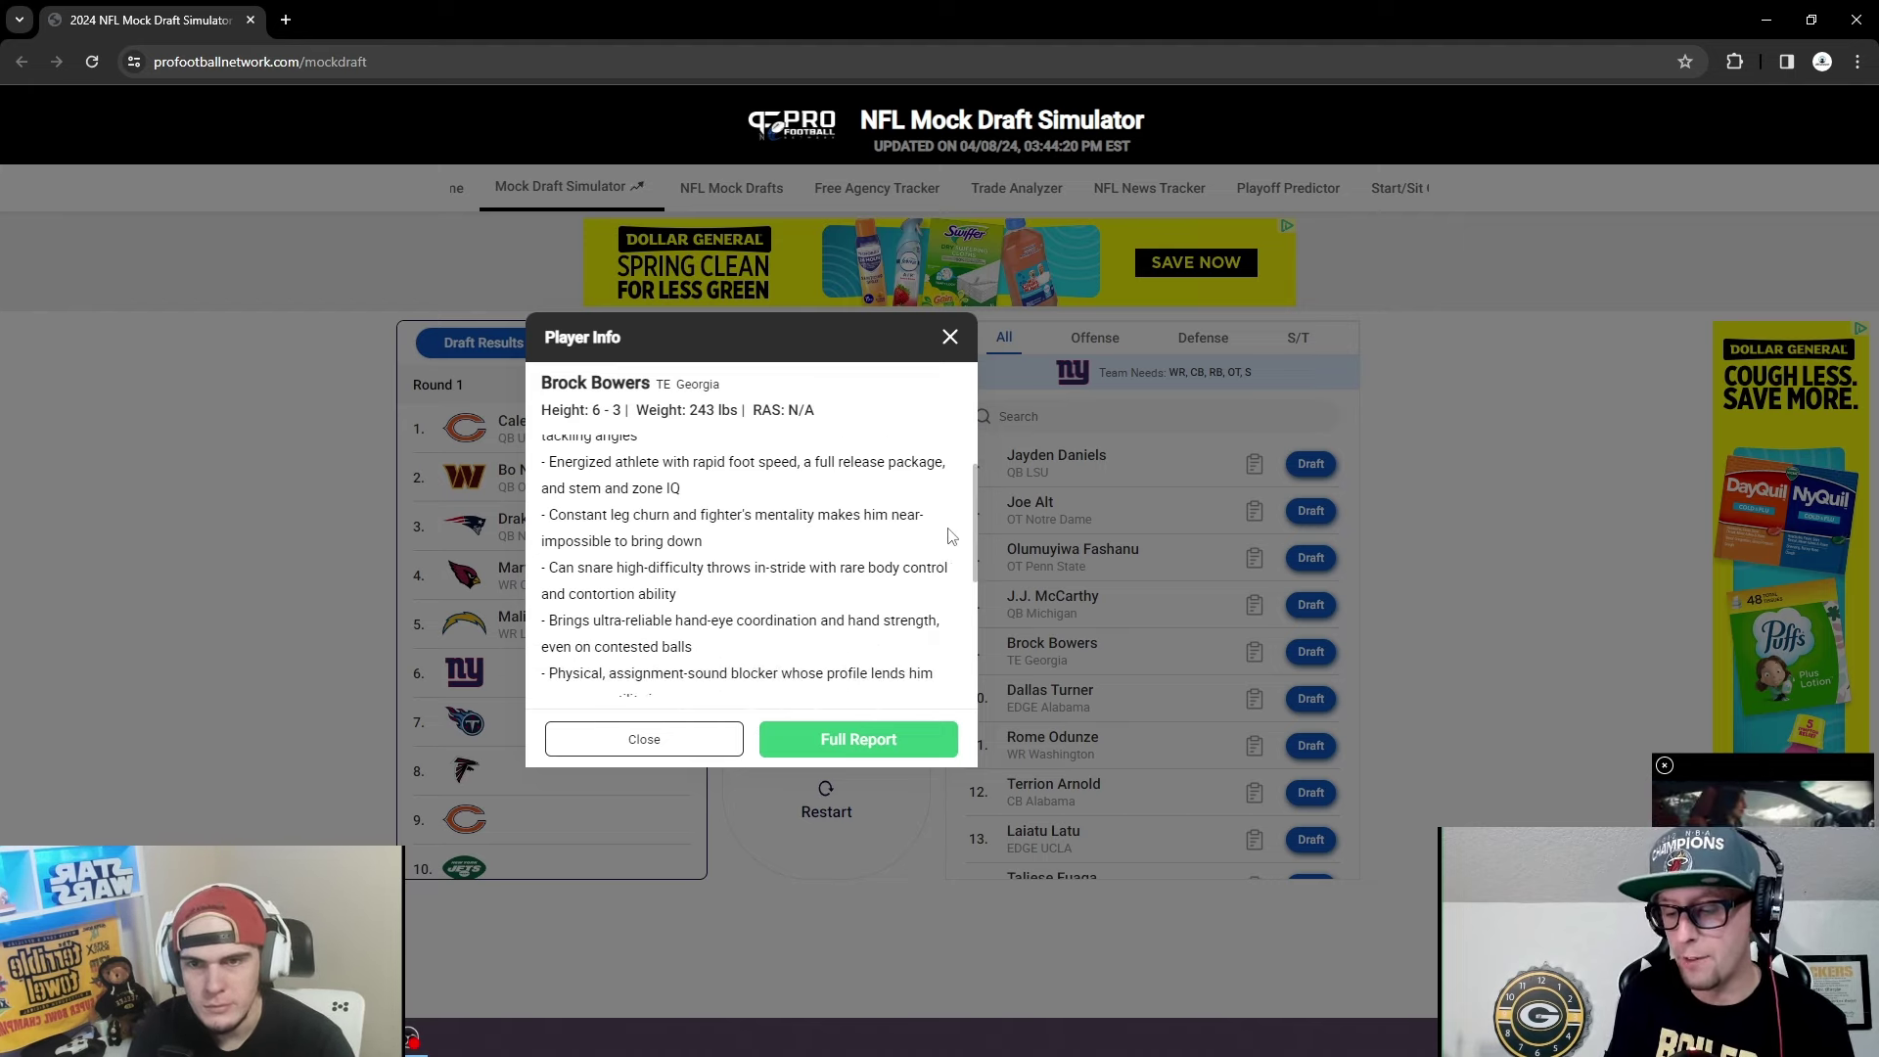
{"action": "scroll", "coordinate": [954, 538], "scroll_direction": "down", "scroll_amount": 1}
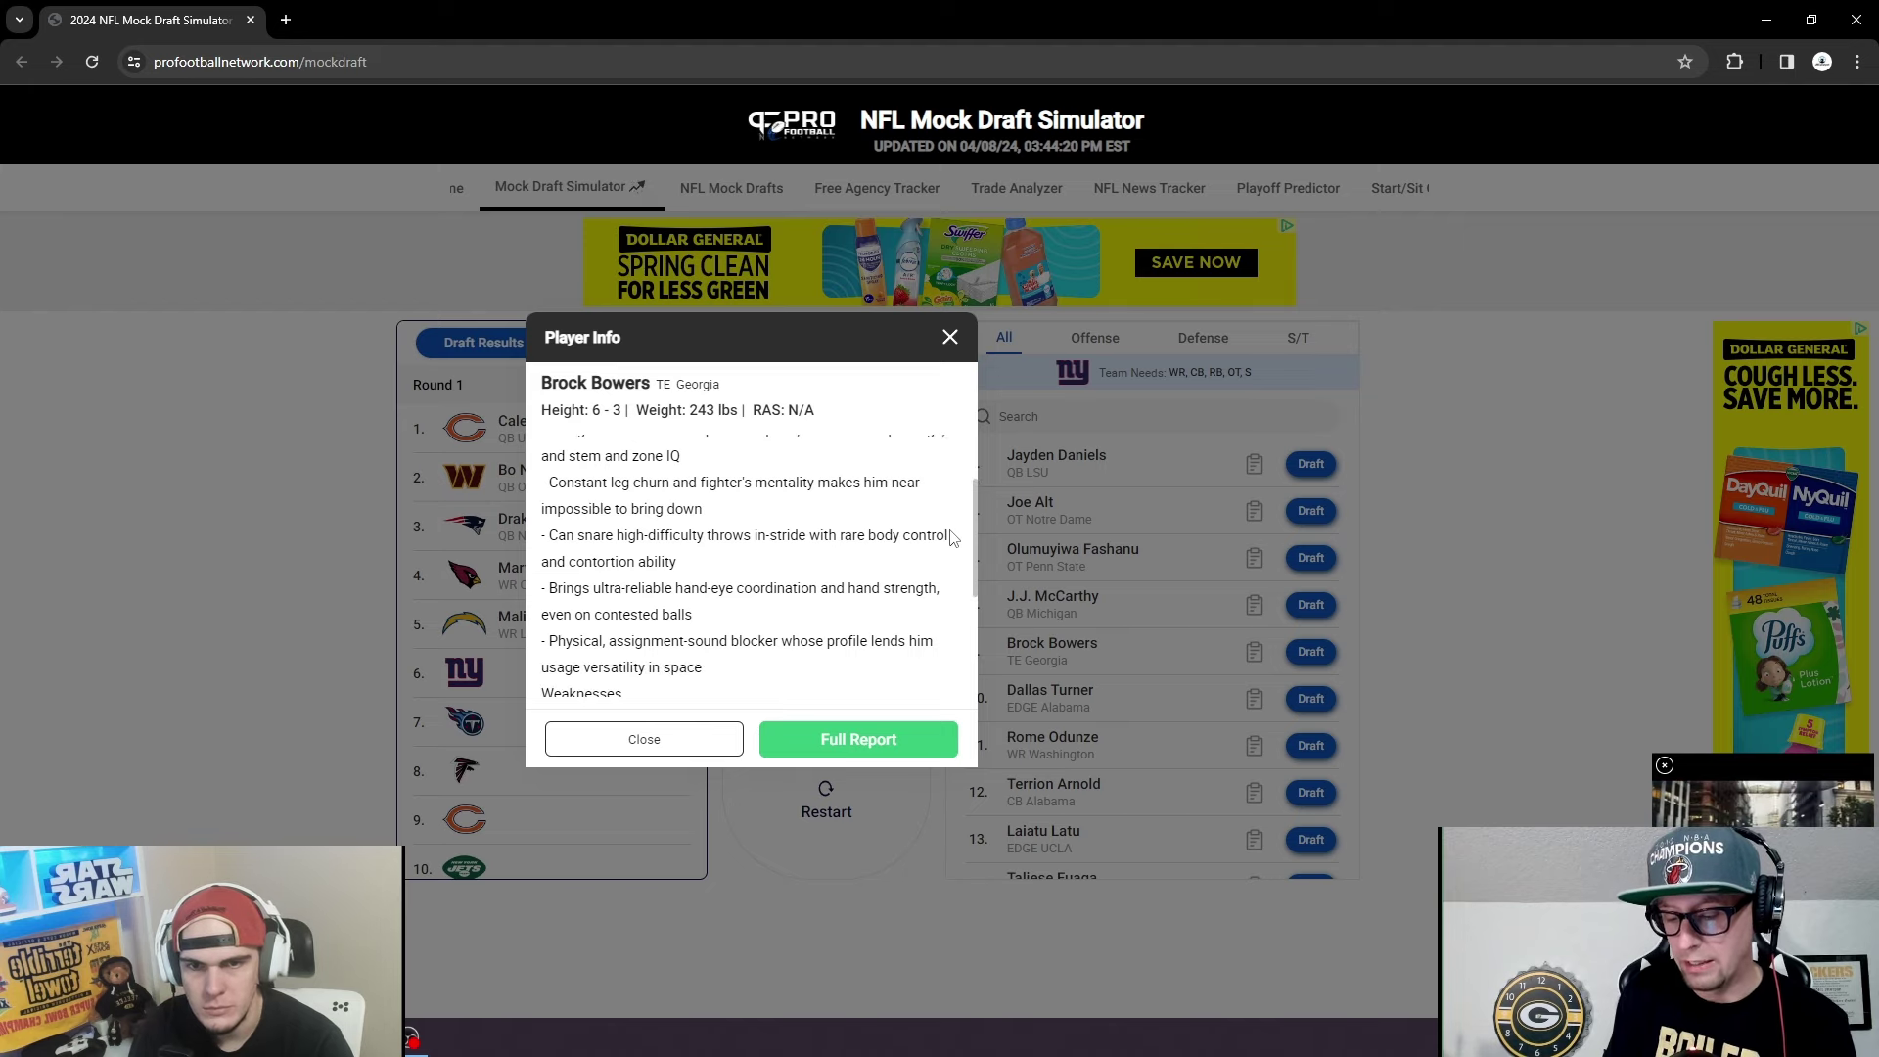
{"action": "scroll", "coordinate": [947, 535], "scroll_direction": "down", "scroll_amount": 1}
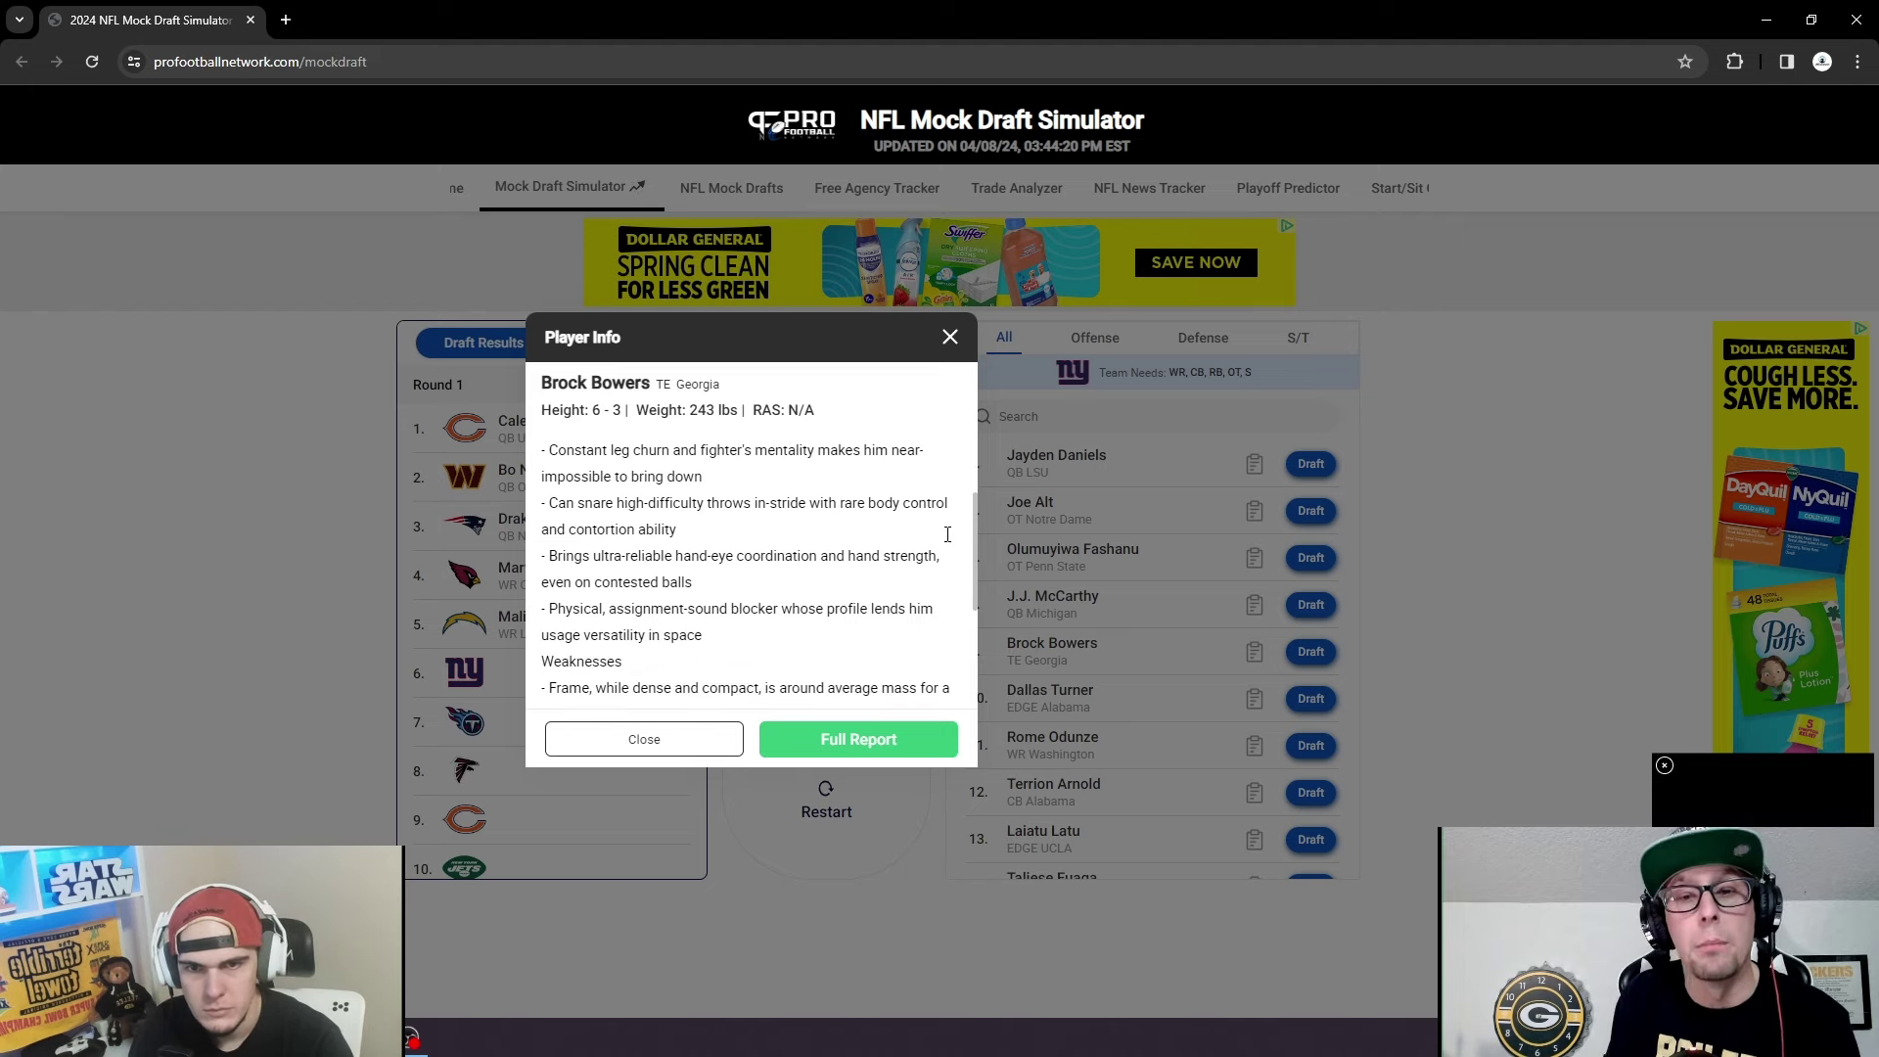
{"action": "scroll", "coordinate": [954, 560], "scroll_direction": "down", "scroll_amount": 1}
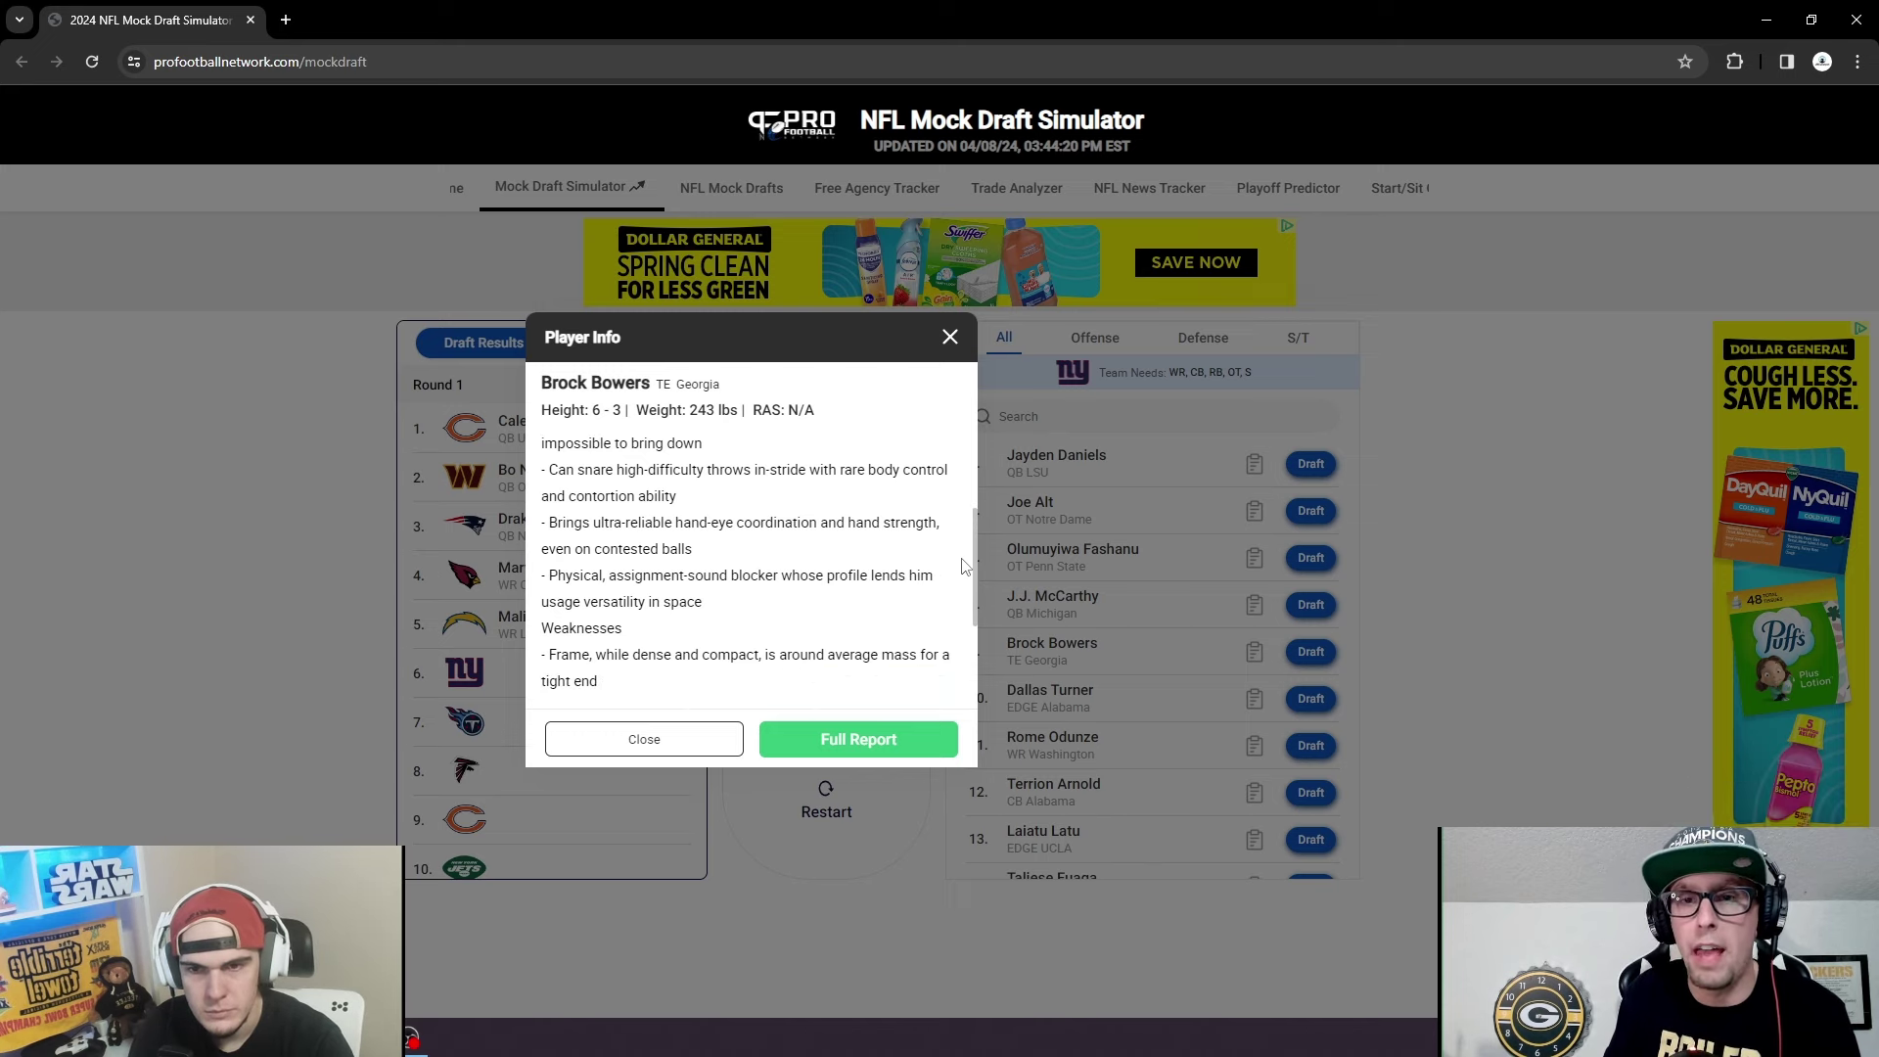
{"action": "scroll", "coordinate": [962, 568], "scroll_direction": "down", "scroll_amount": 3}
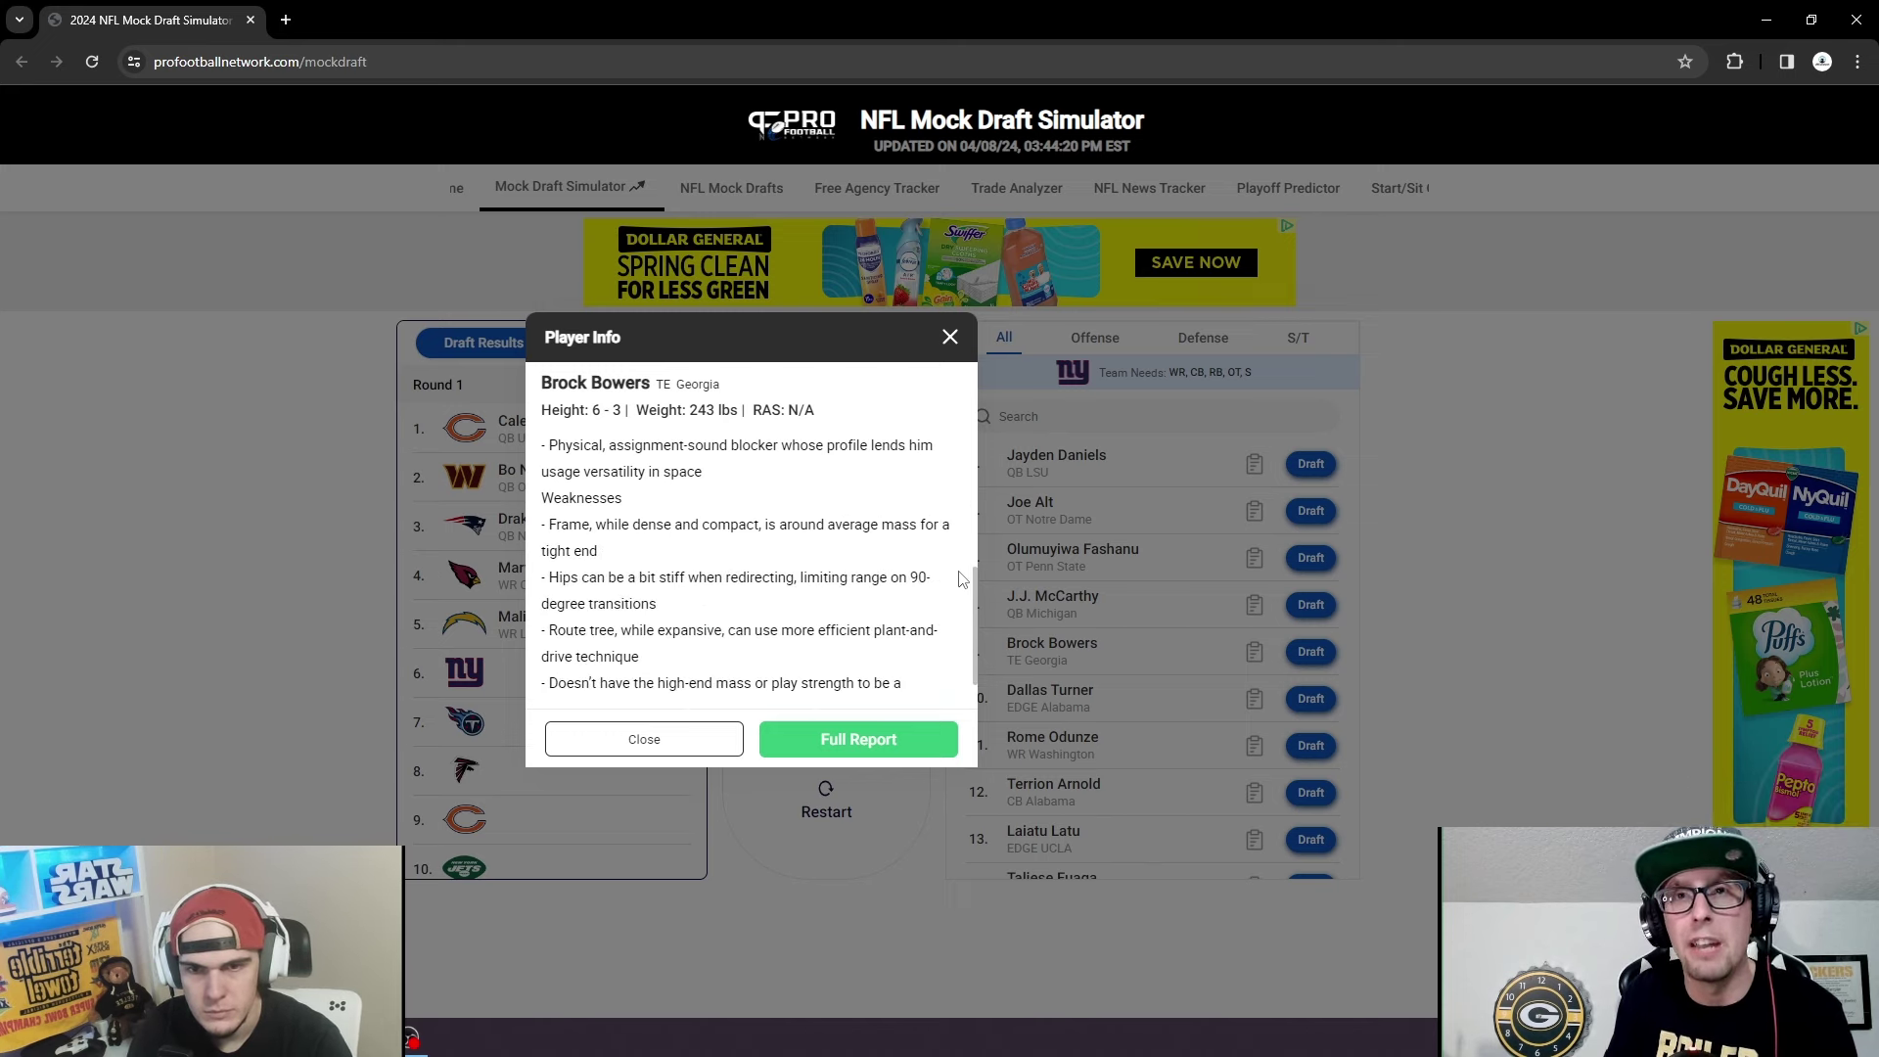
{"action": "scroll", "coordinate": [959, 579], "scroll_direction": "down", "scroll_amount": 1}
{"action": "scroll", "coordinate": [959, 580], "scroll_direction": "down", "scroll_amount": 1}
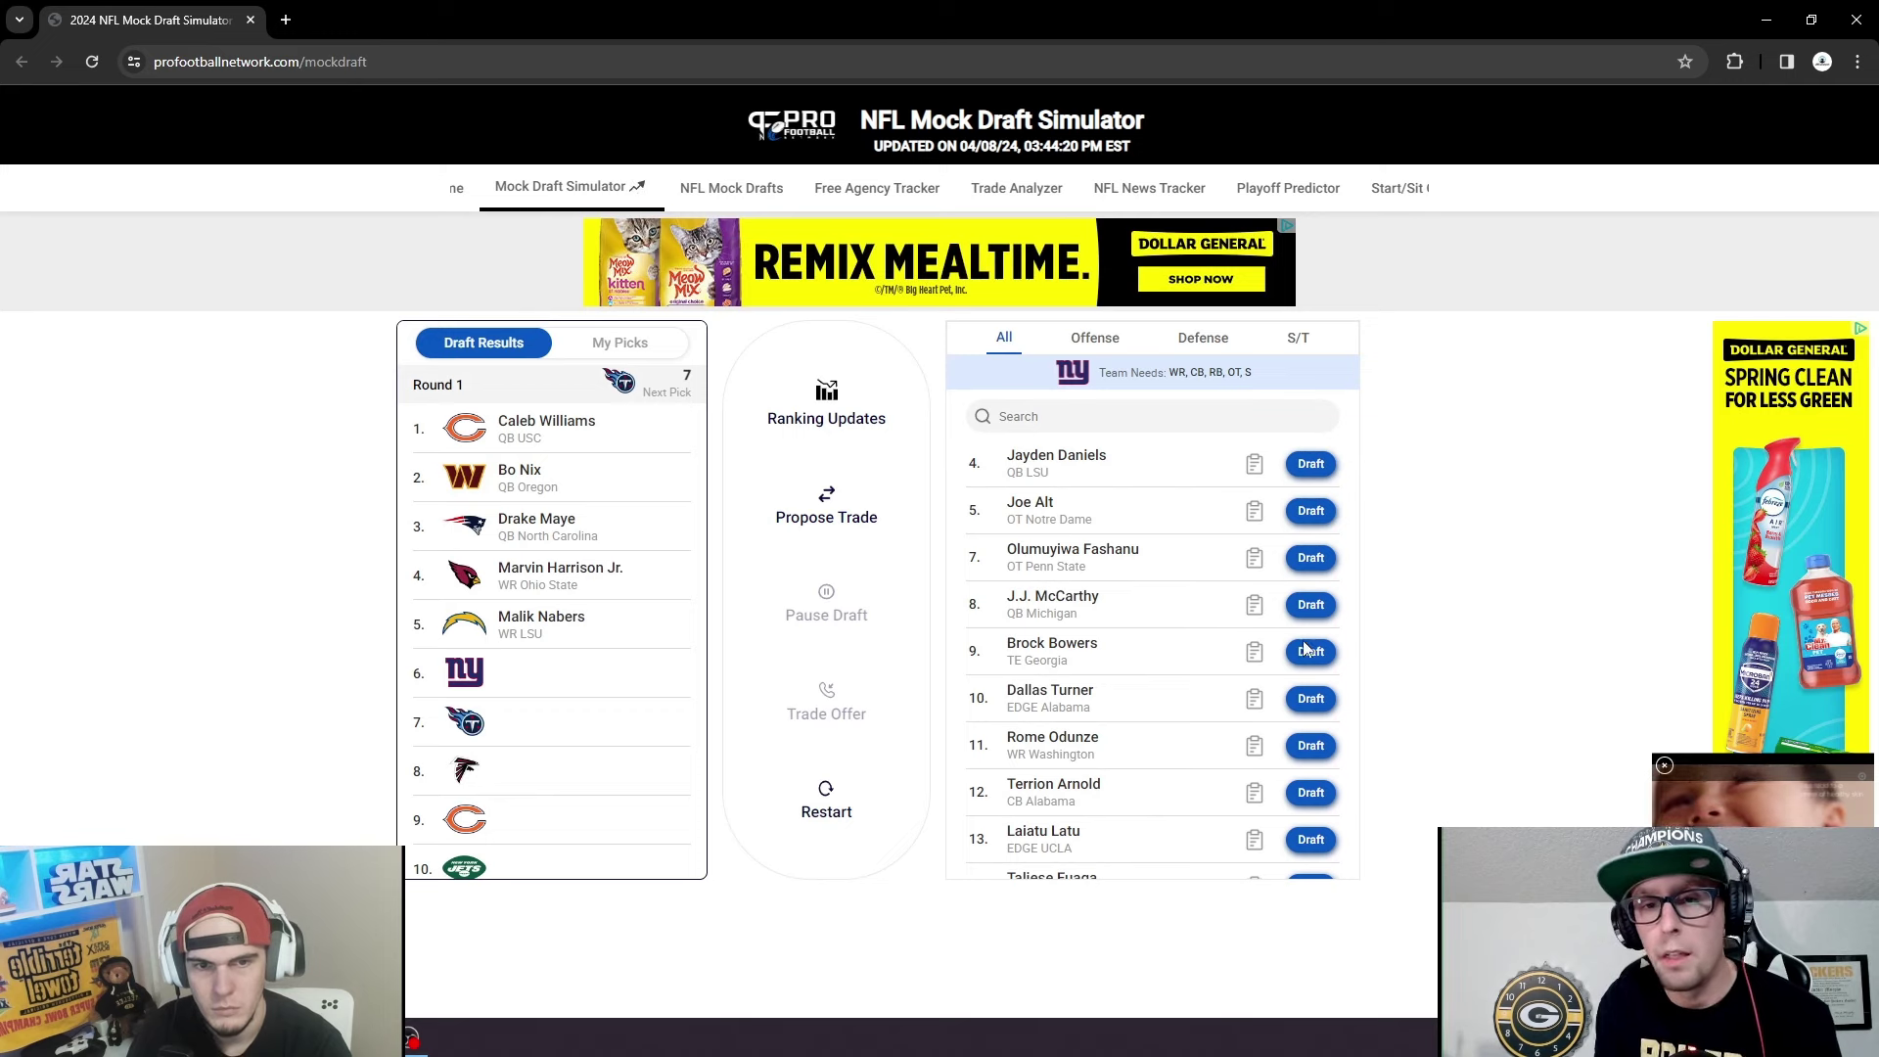
{"action": "left_click", "coordinate": [1310, 652]}
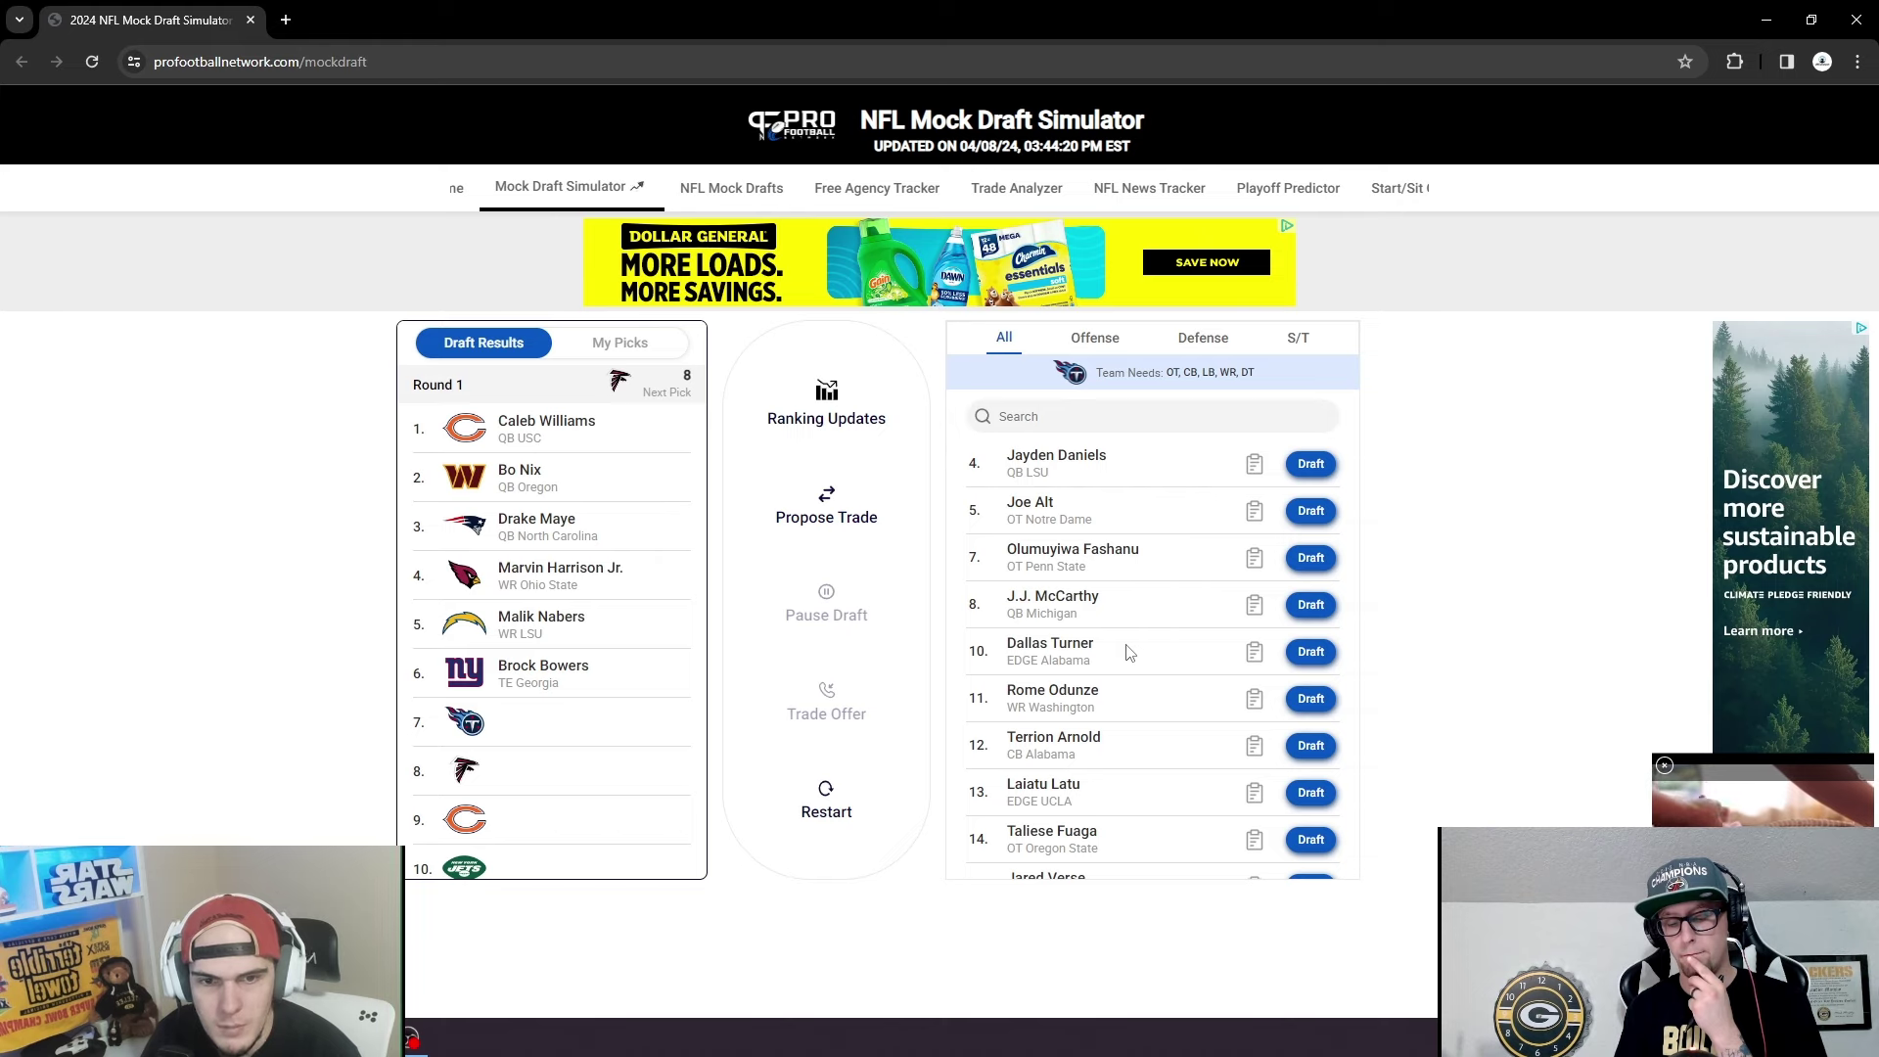
Look through the ranked prospects for the Titans' pick 7, and filter the defensive players to cornerbacks.
{"action": "scroll", "coordinate": [1129, 653], "scroll_direction": "down", "scroll_amount": 3}
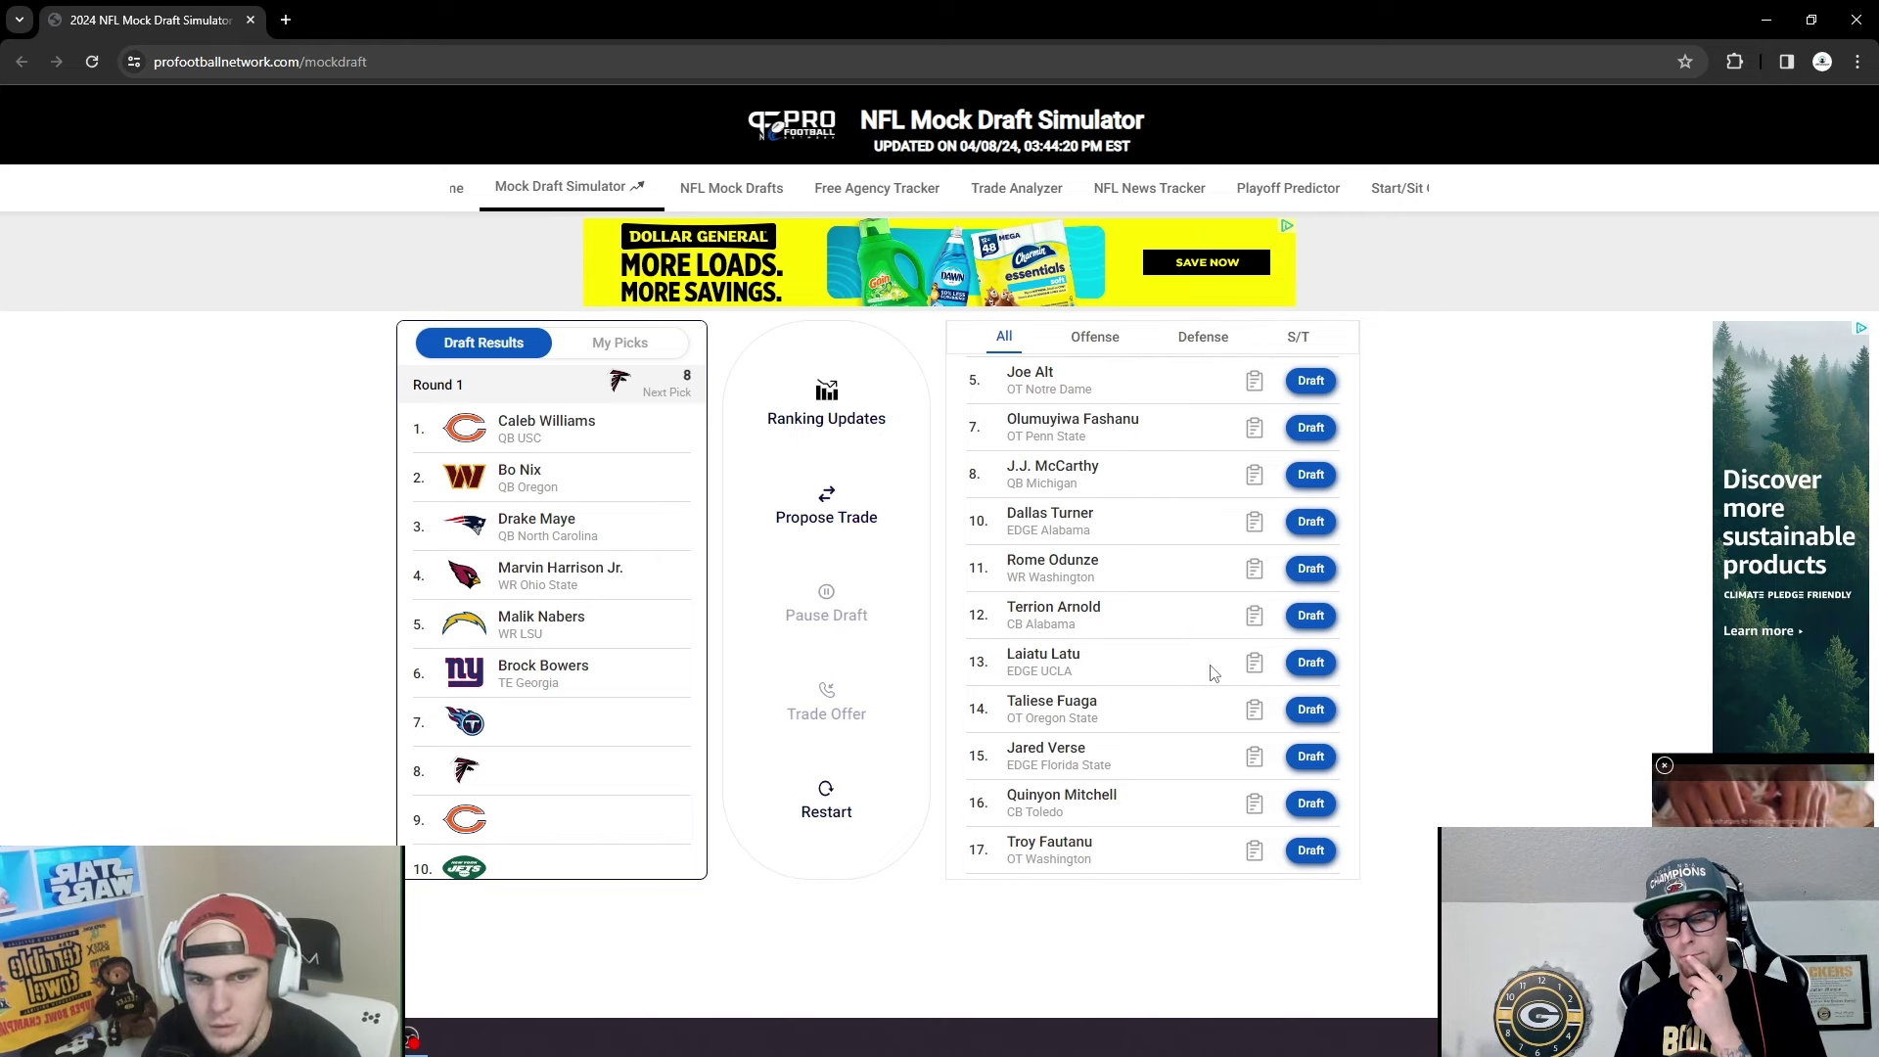
{"action": "scroll", "coordinate": [1108, 463], "scroll_direction": "up", "scroll_amount": 3}
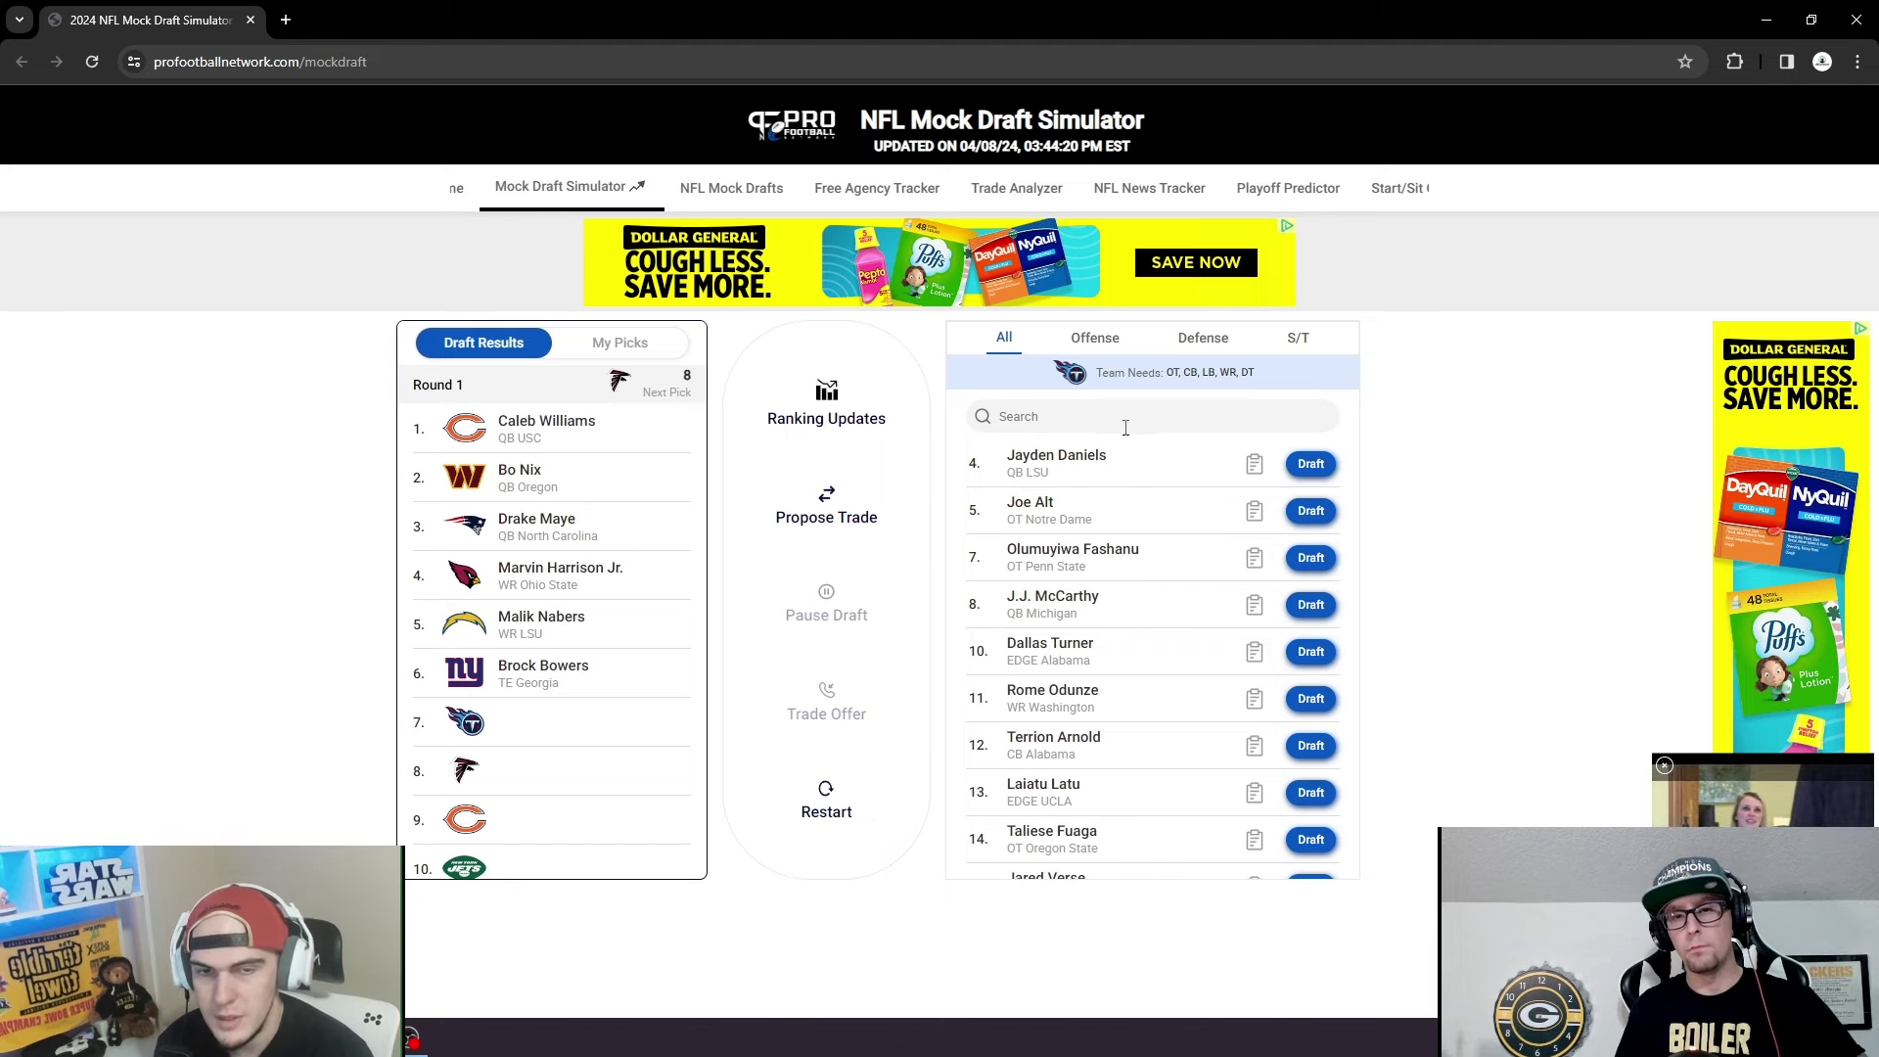
{"action": "left_click", "coordinate": [1196, 339]}
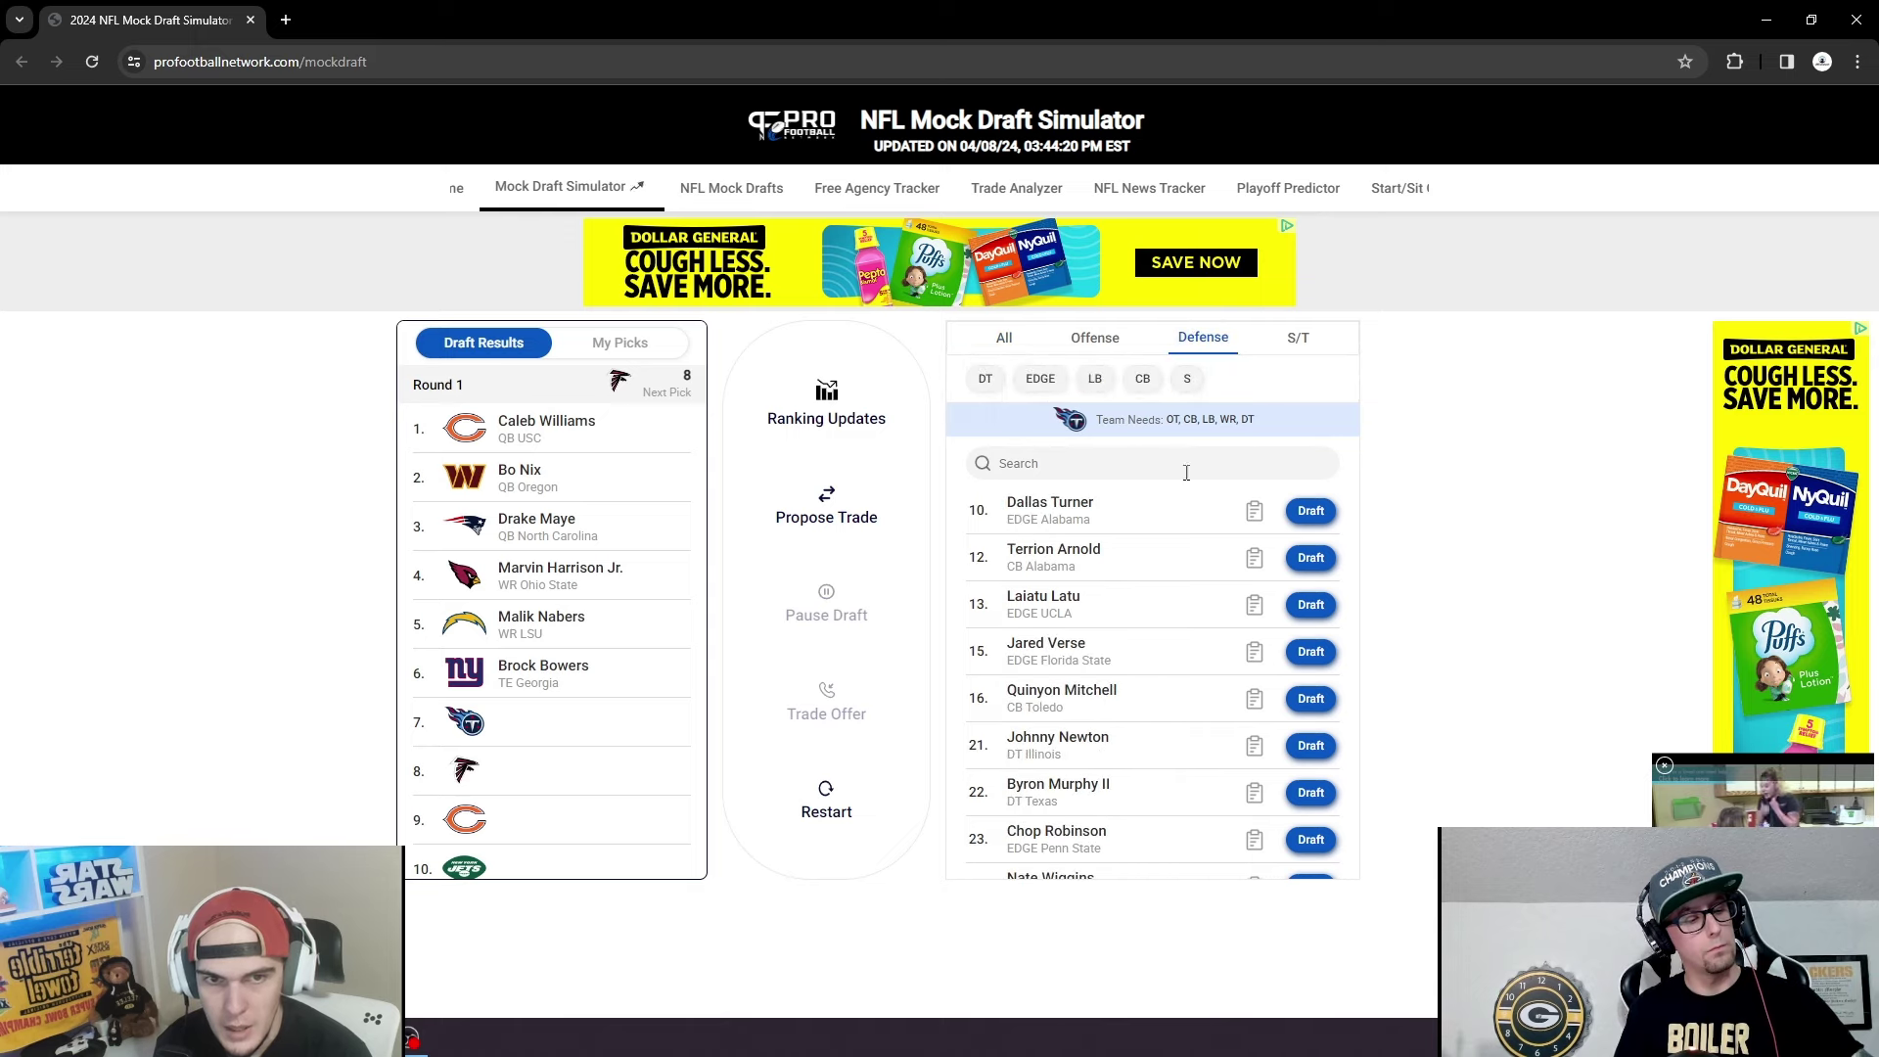
{"action": "left_click", "coordinate": [1136, 388]}
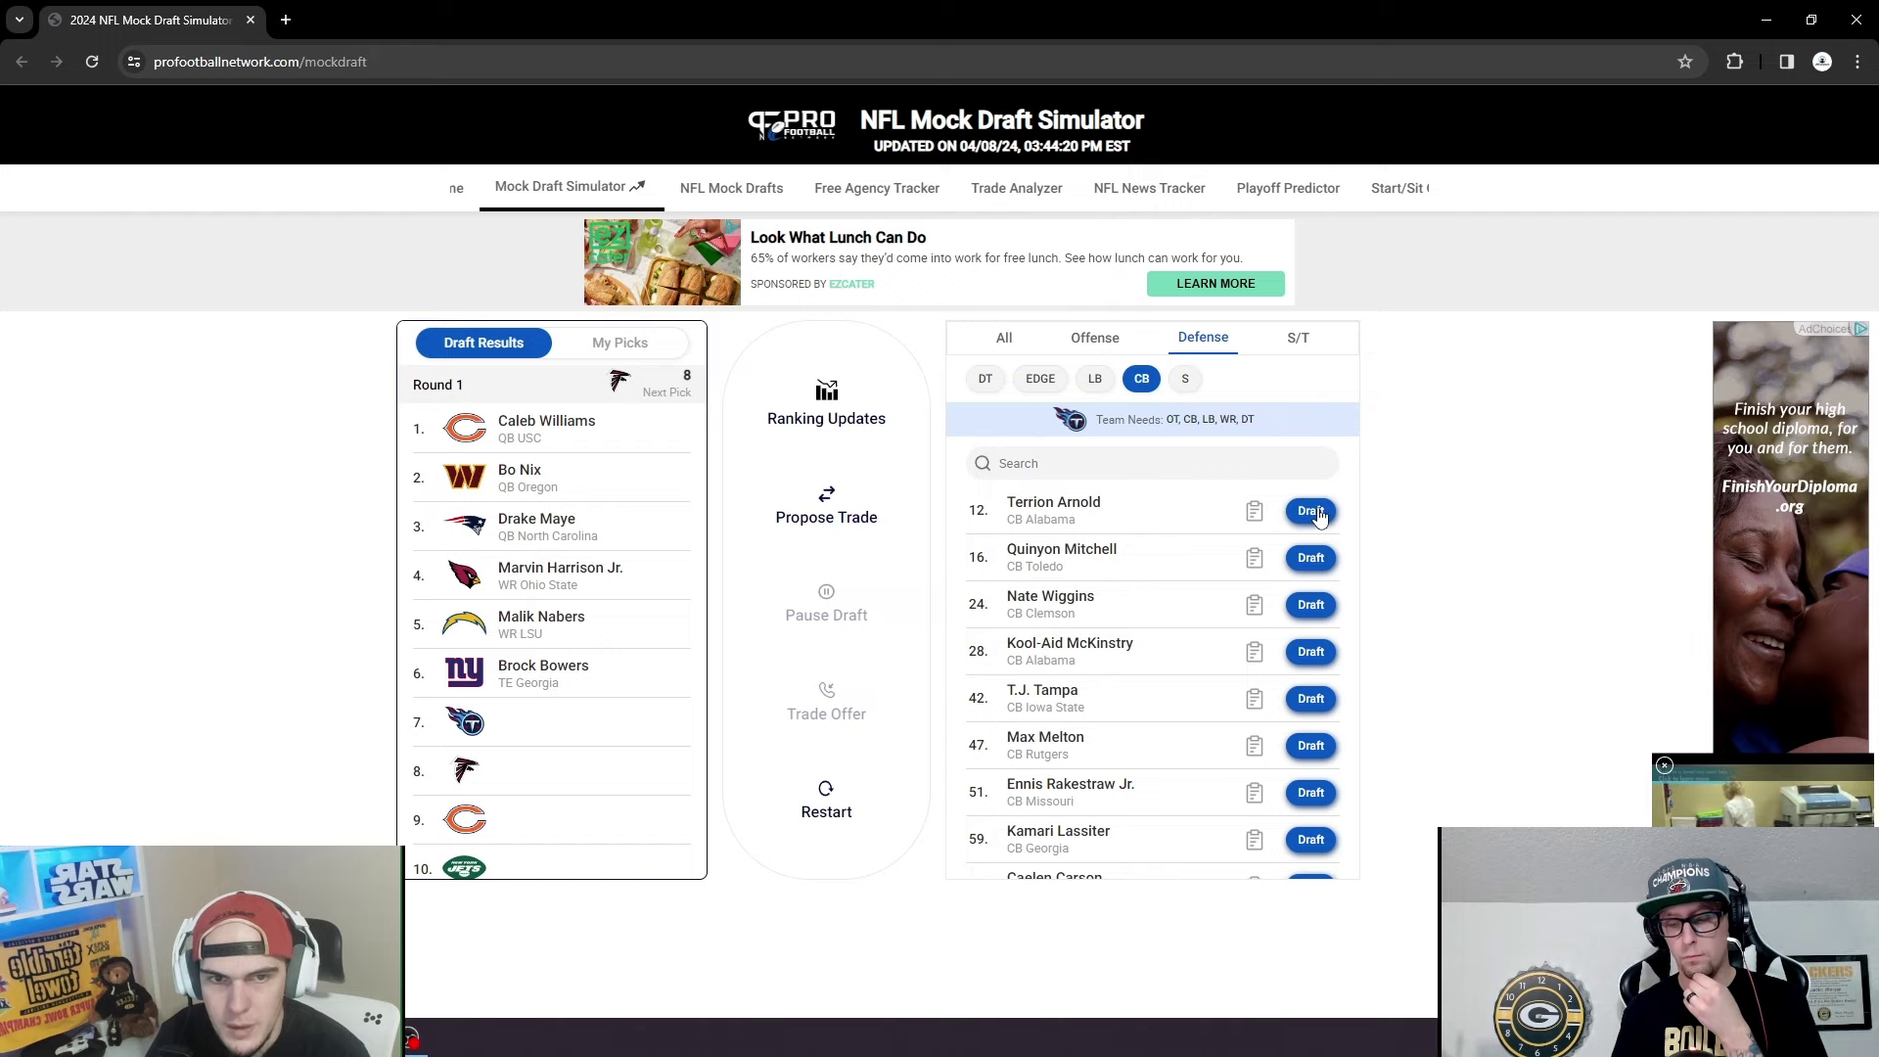
Read the strengths and weaknesses in Terrion Arnold's player info, and draft him for the Titans at pick 7.
{"action": "left_click", "coordinate": [1254, 511]}
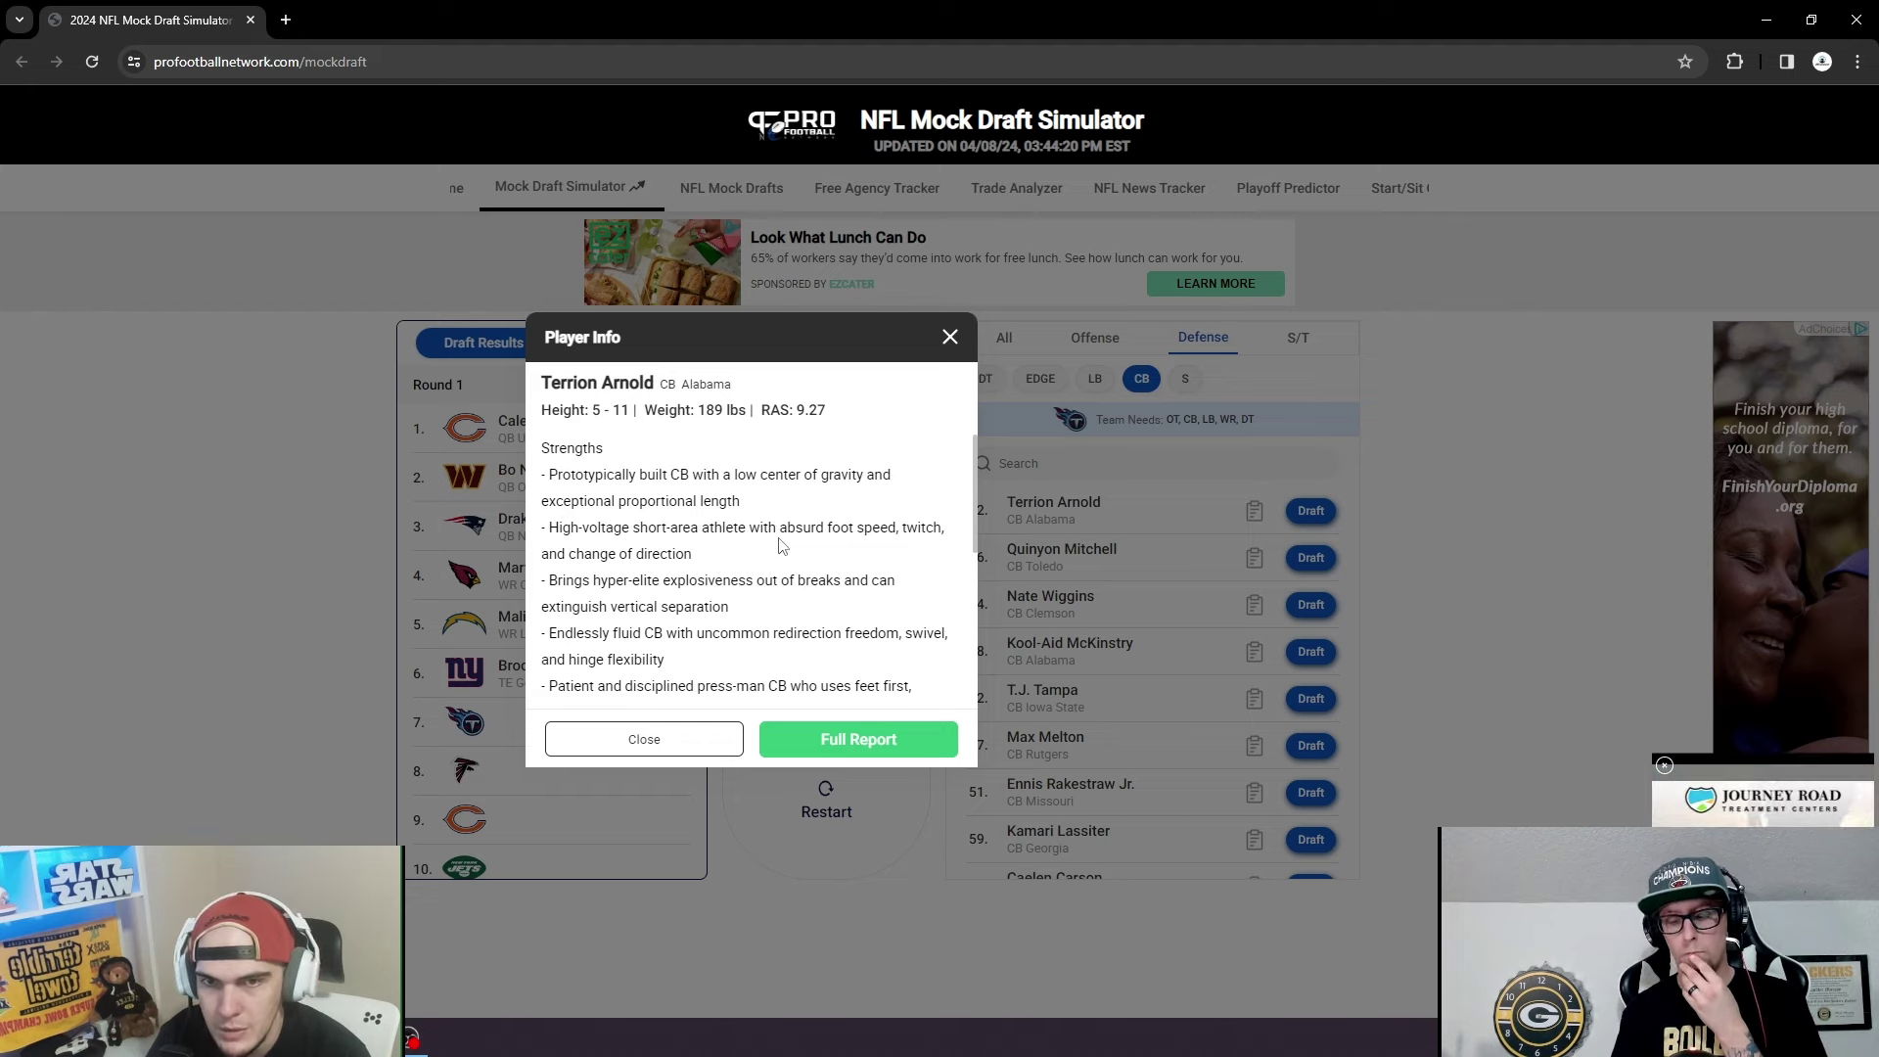
{"action": "scroll", "coordinate": [905, 549], "scroll_direction": "down", "scroll_amount": 1}
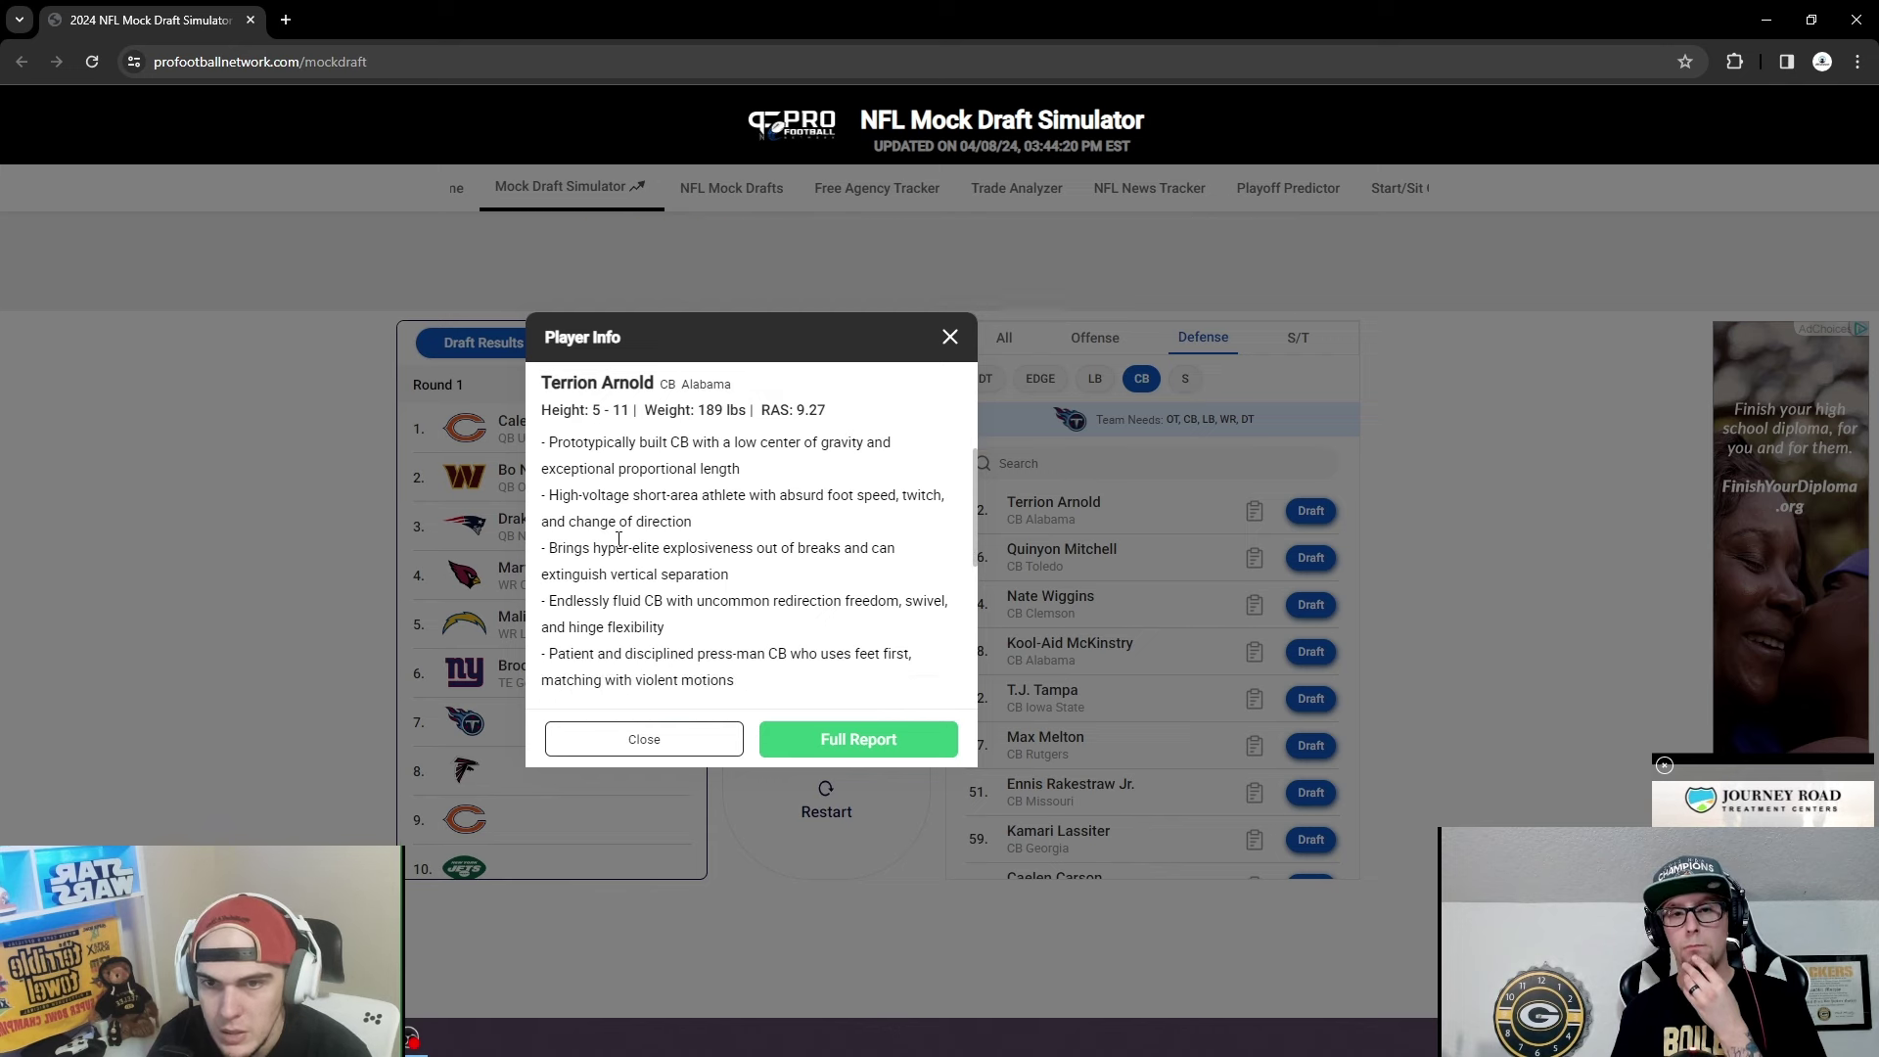
{"action": "scroll", "coordinate": [770, 537], "scroll_direction": "down", "scroll_amount": 3}
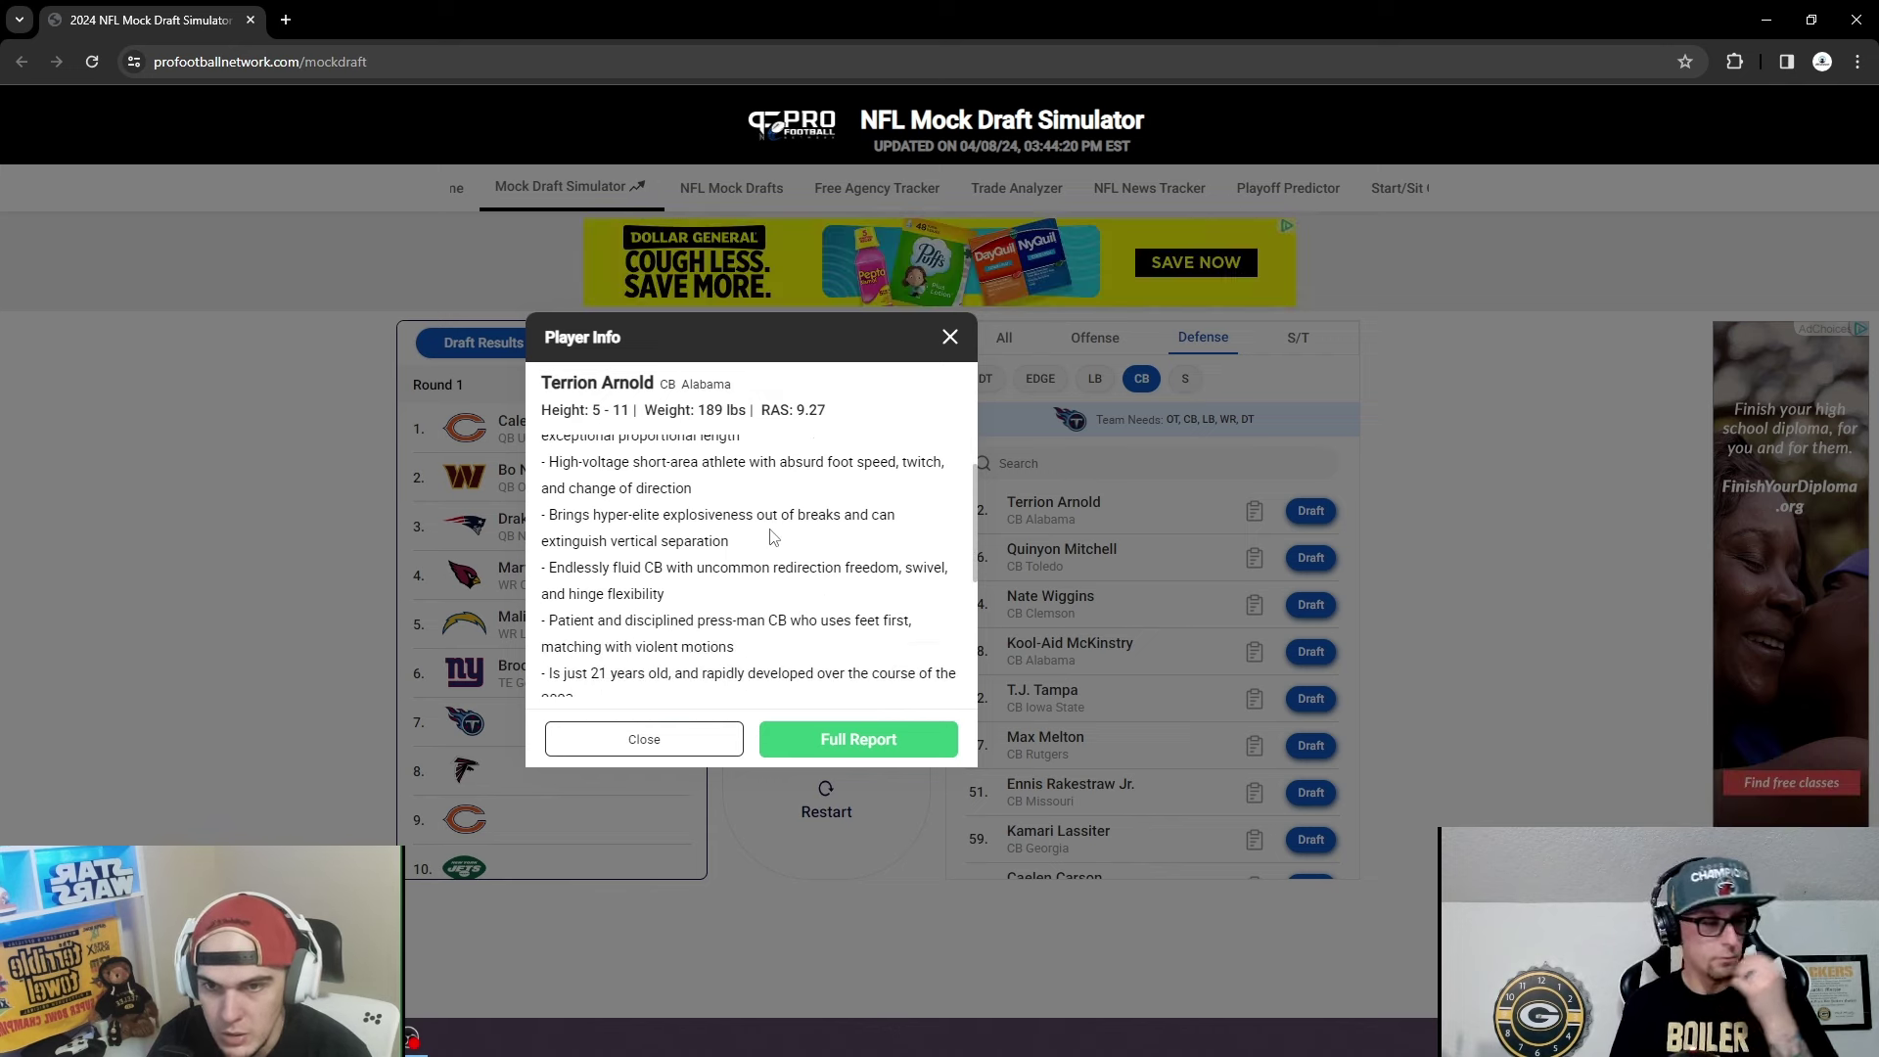
{"action": "scroll", "coordinate": [711, 604], "scroll_direction": "down", "scroll_amount": 3}
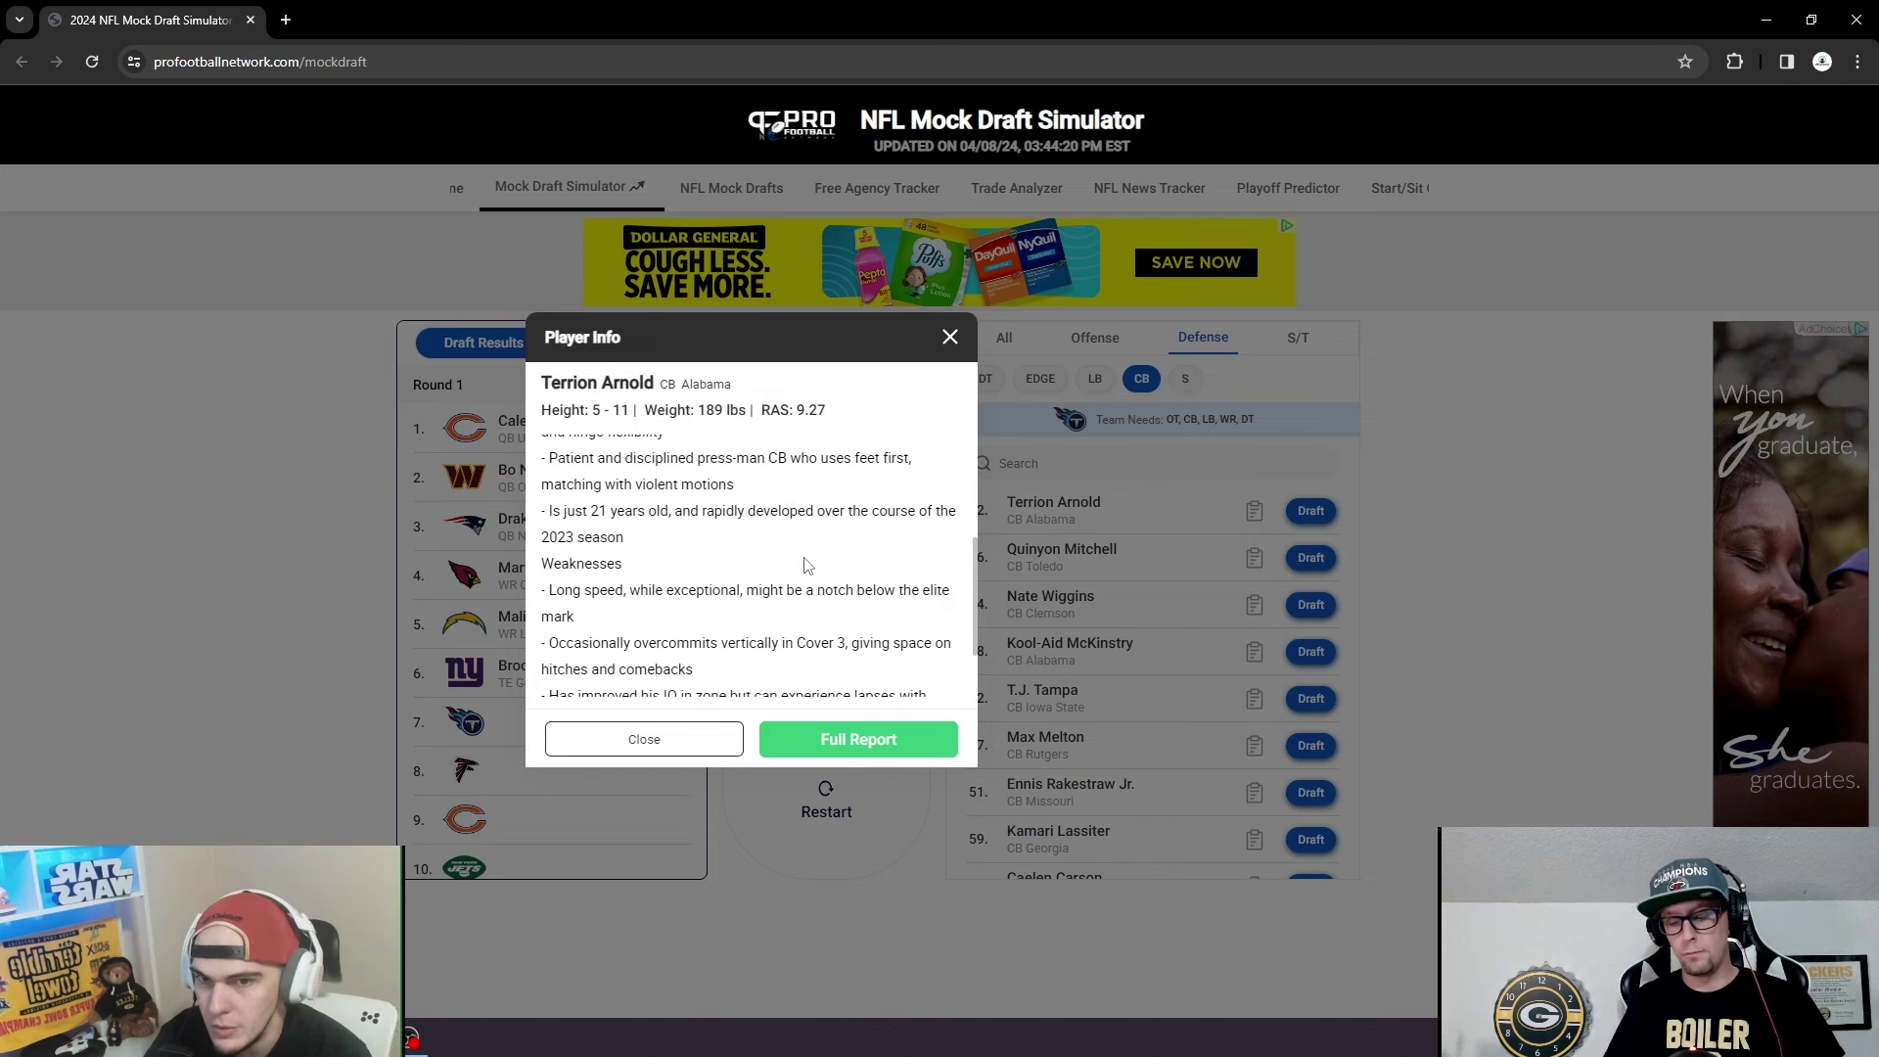
{"action": "scroll", "coordinate": [817, 587], "scroll_direction": "down", "scroll_amount": 1}
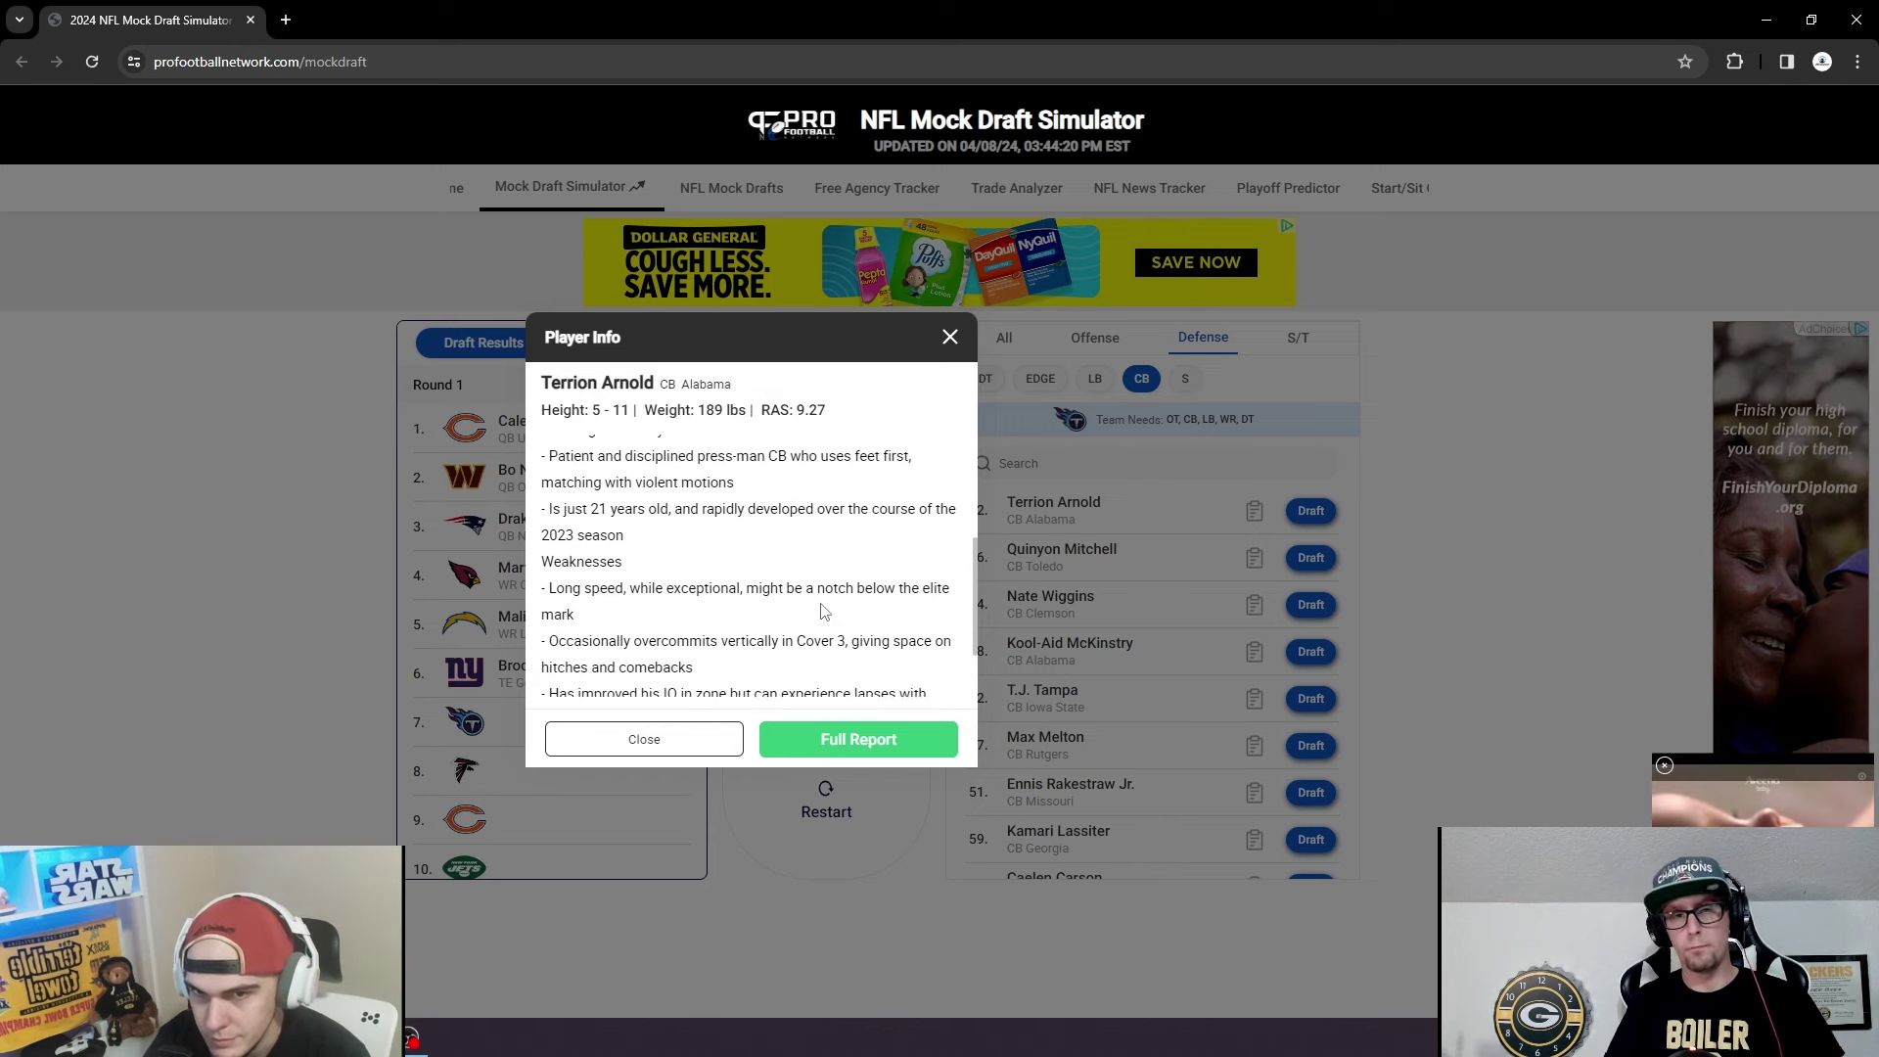
{"action": "scroll", "coordinate": [822, 604], "scroll_direction": "down", "scroll_amount": 1}
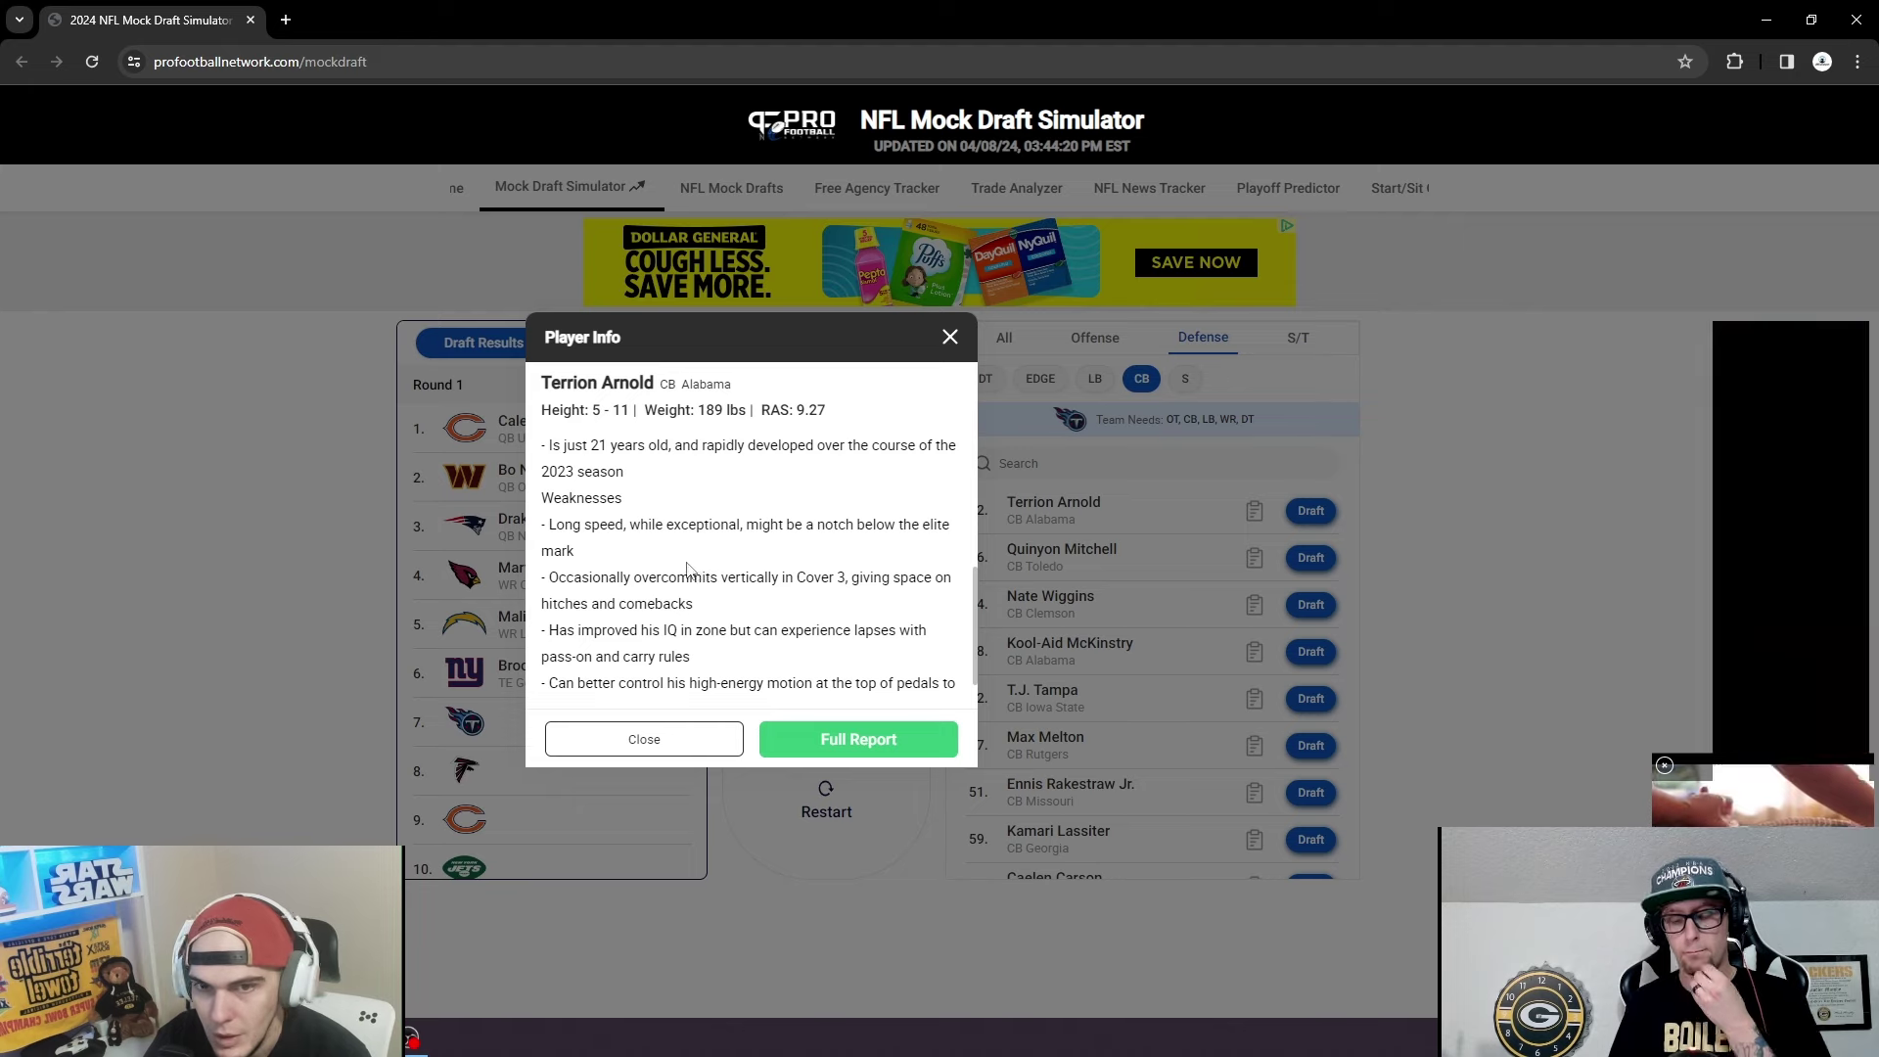
{"action": "scroll", "coordinate": [822, 563], "scroll_direction": "down", "scroll_amount": 1}
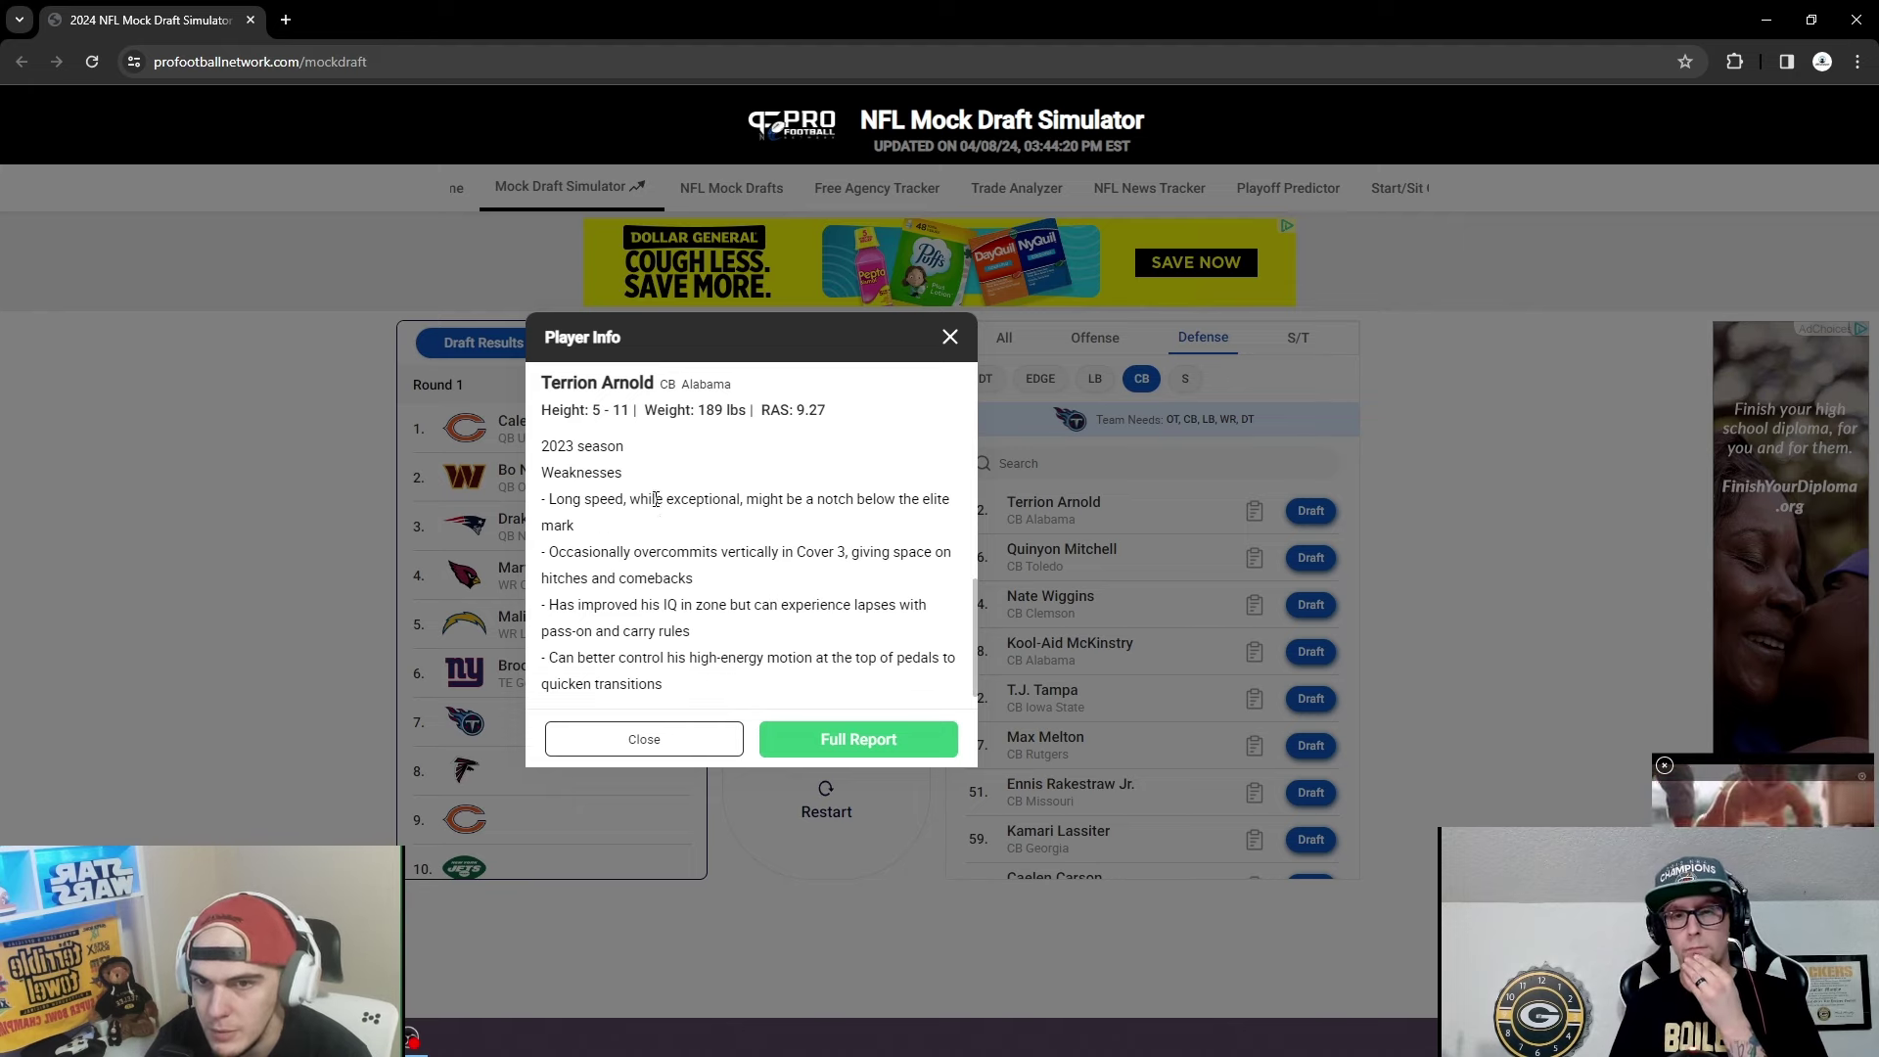
{"action": "scroll", "coordinate": [654, 519], "scroll_direction": "up", "scroll_amount": 1}
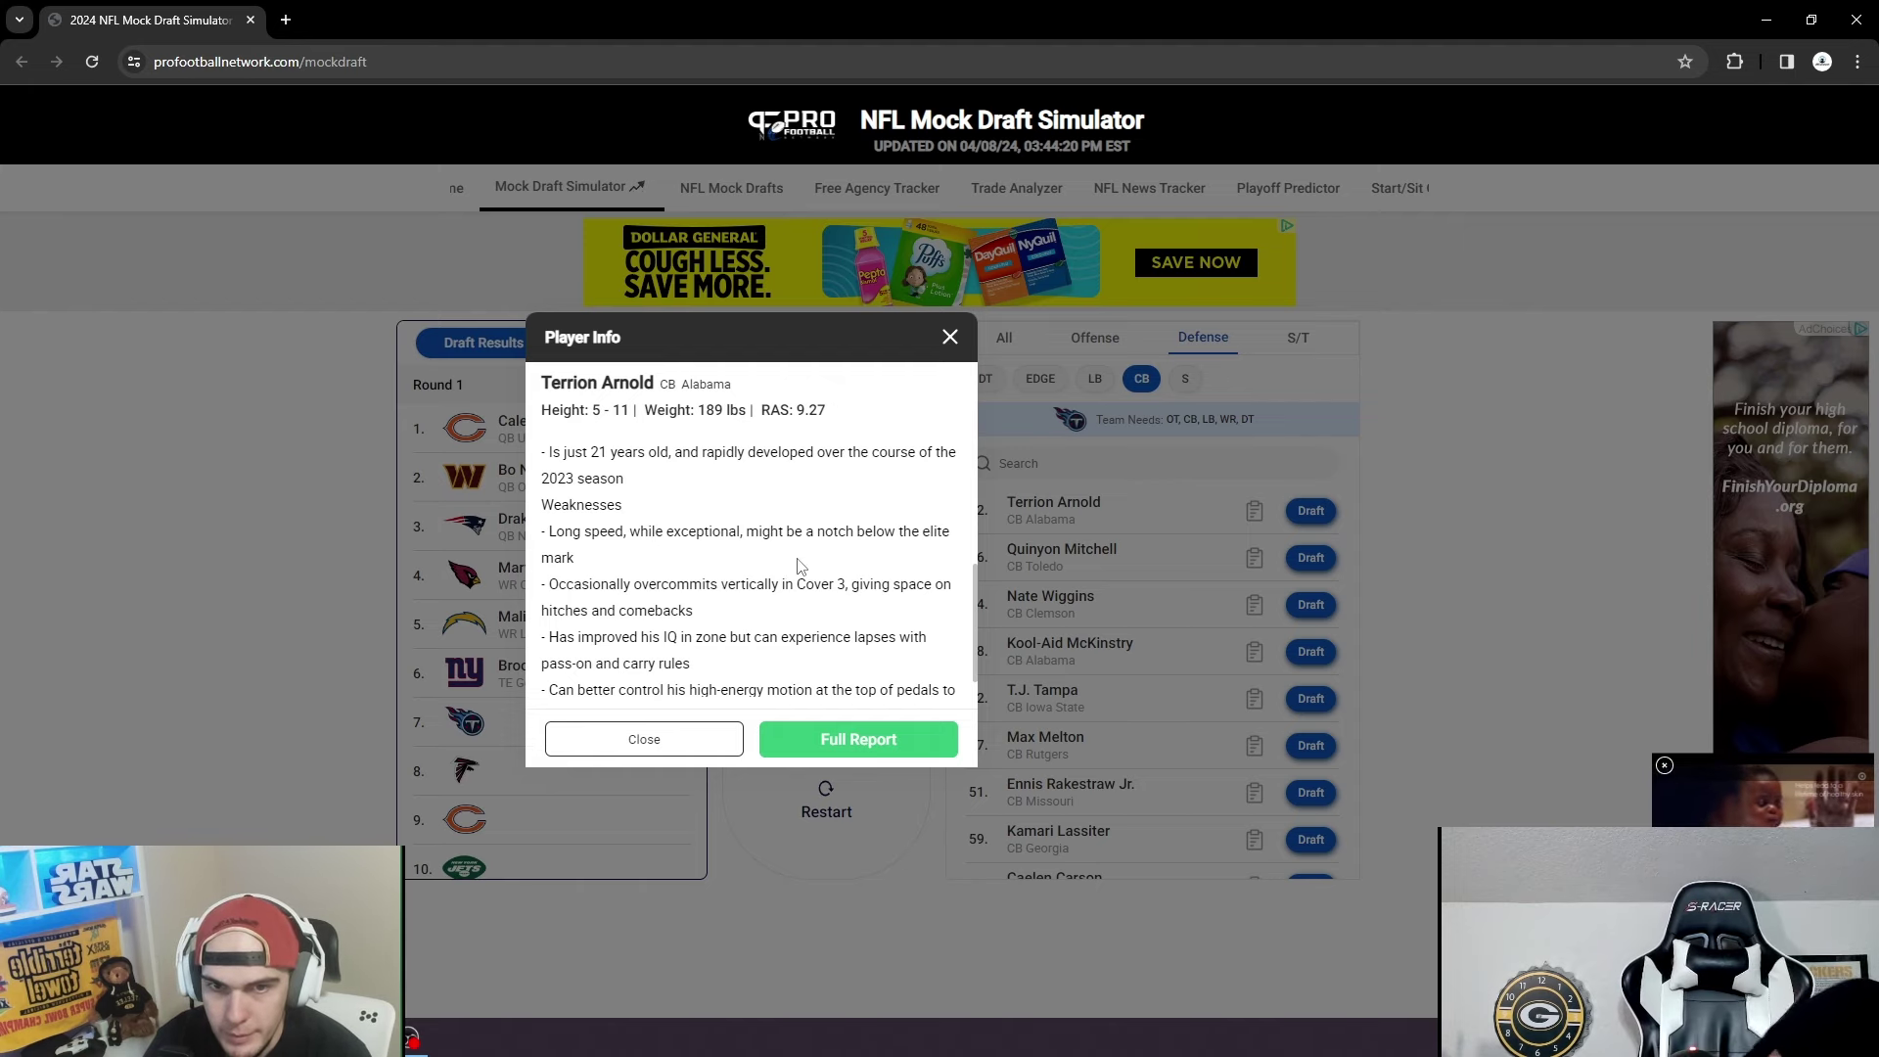
{"action": "scroll", "coordinate": [796, 558], "scroll_direction": "down", "scroll_amount": 1}
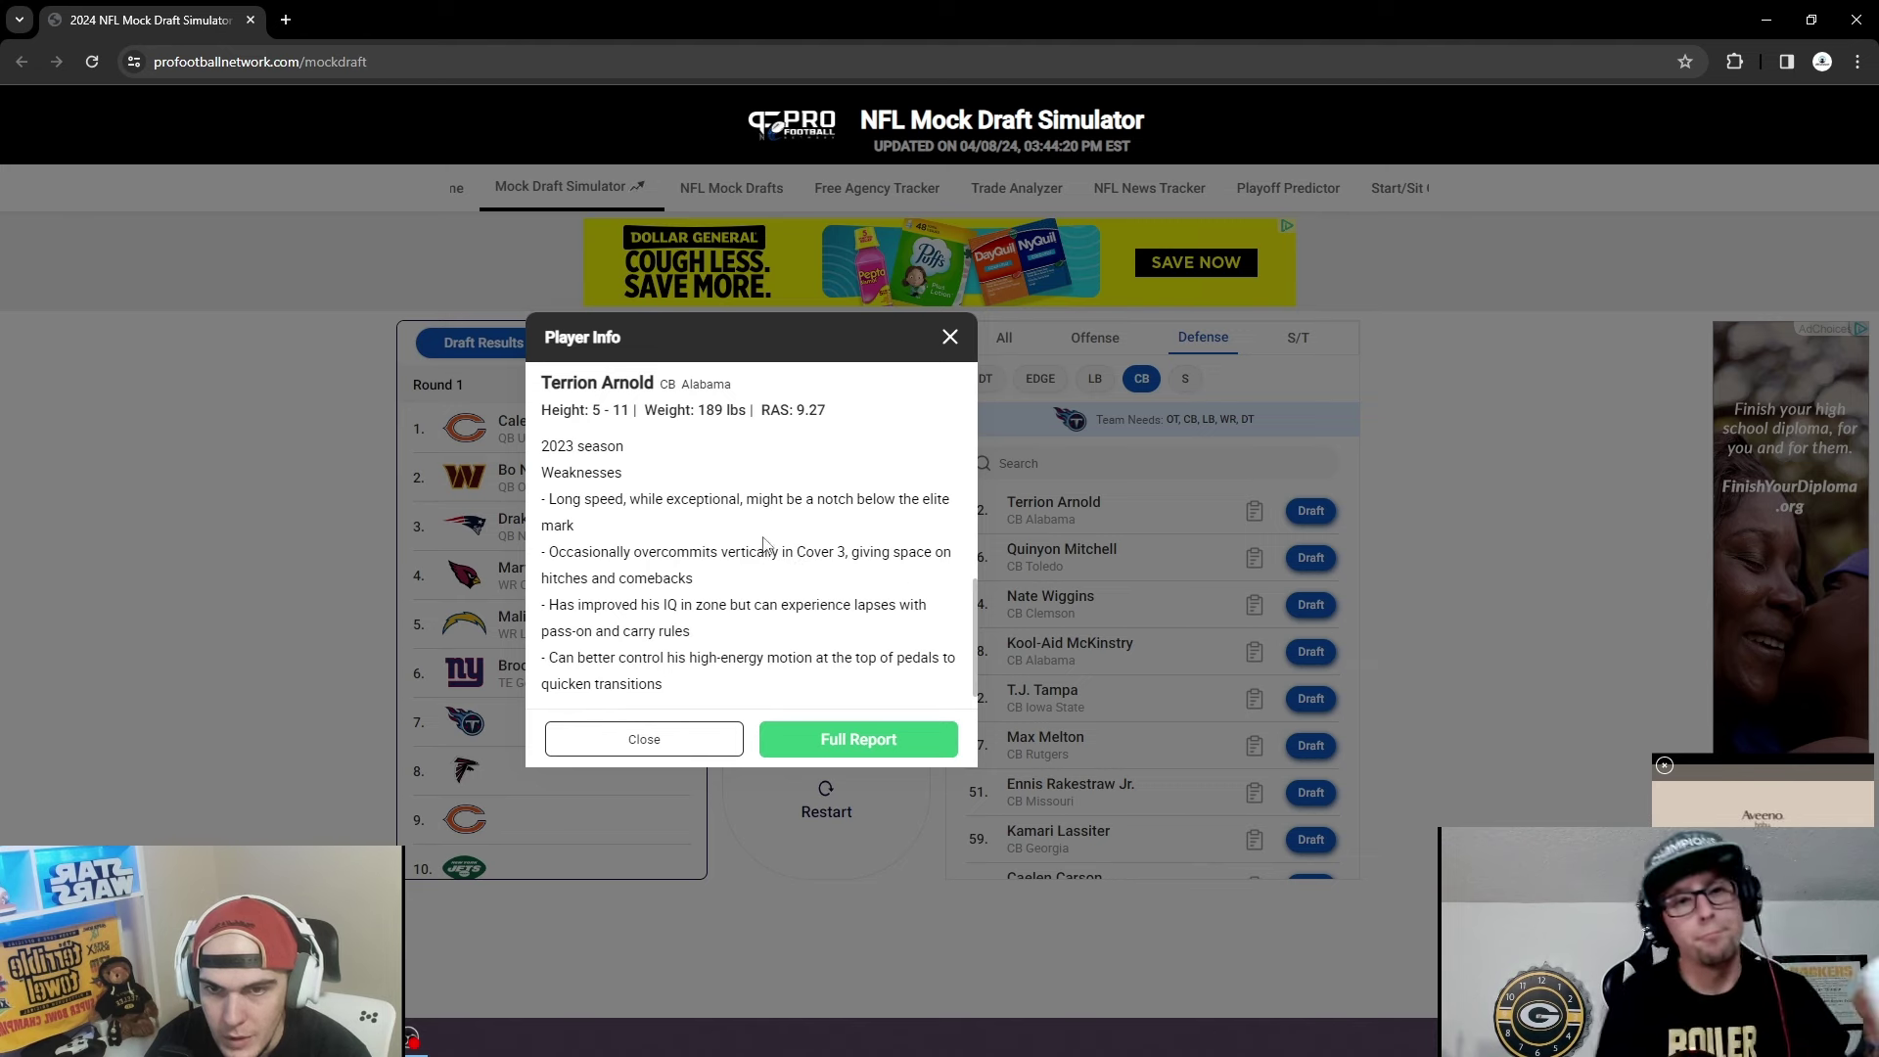
{"action": "left_click", "coordinate": [949, 337]}
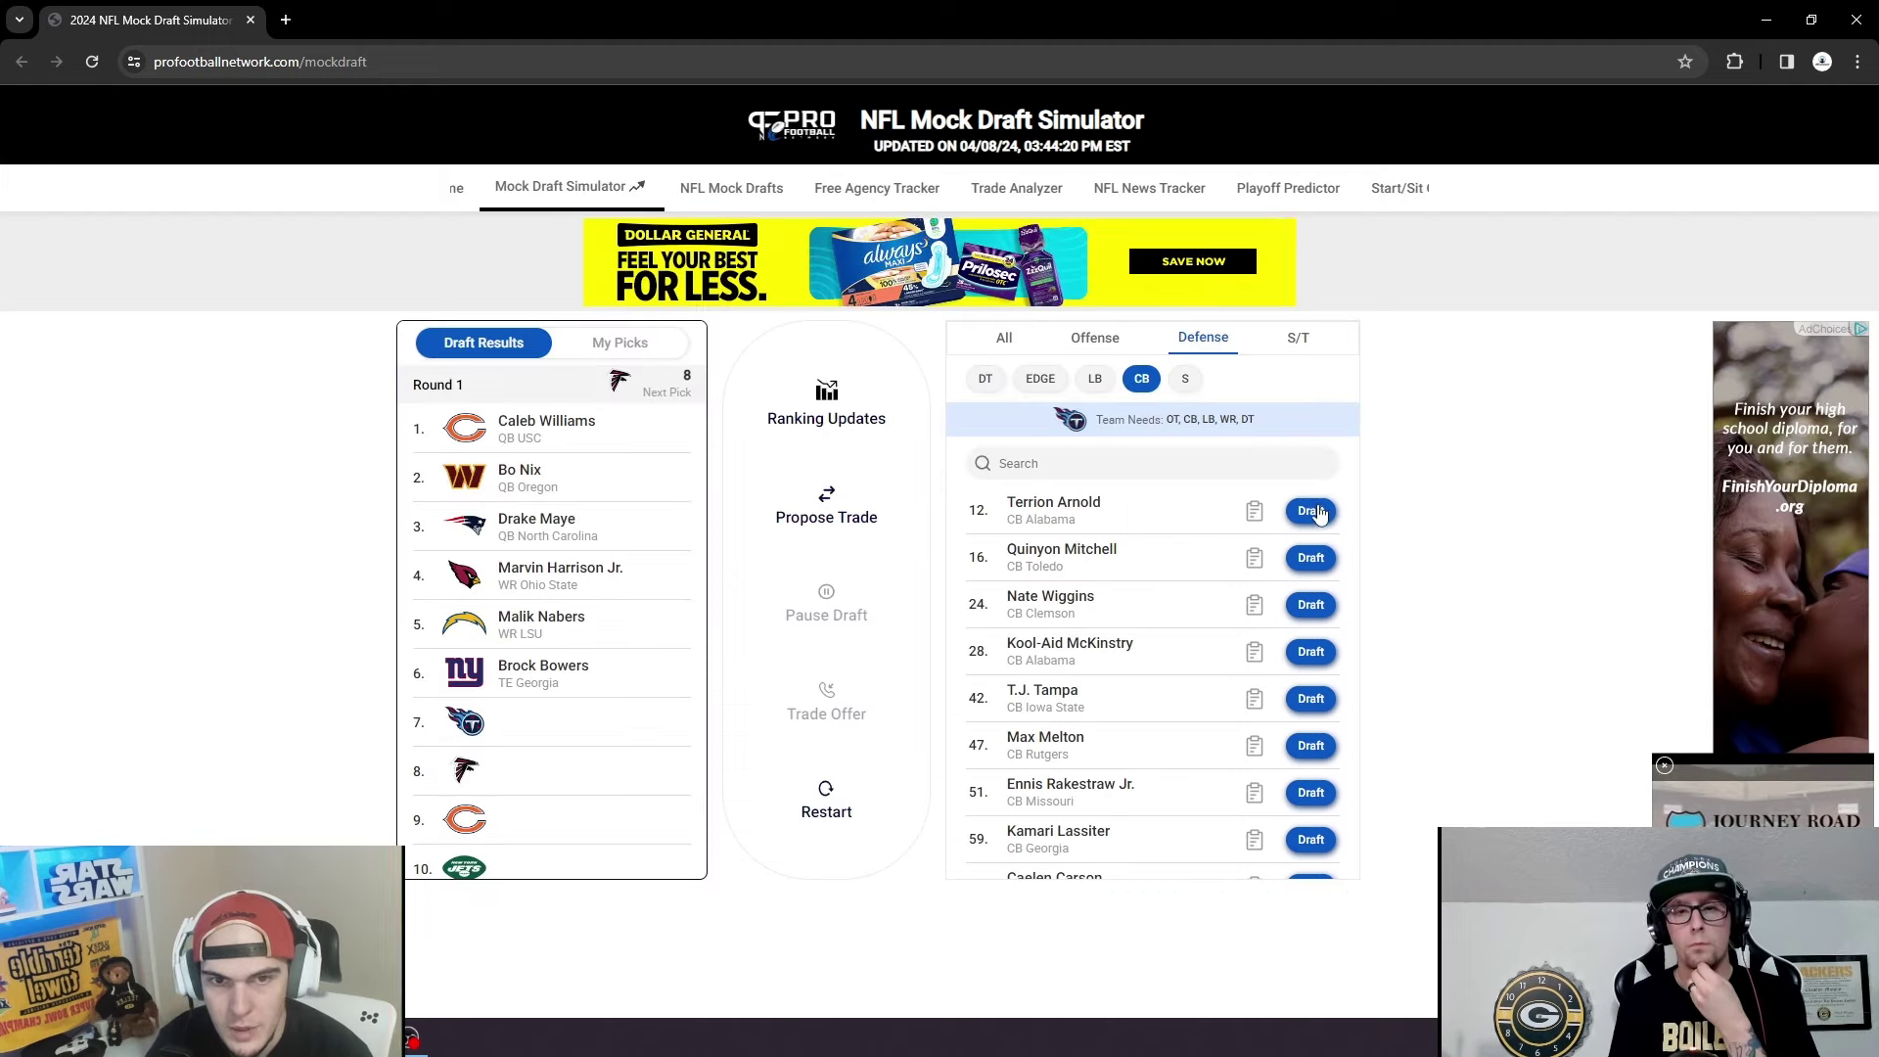
{"action": "left_click", "coordinate": [1290, 519]}
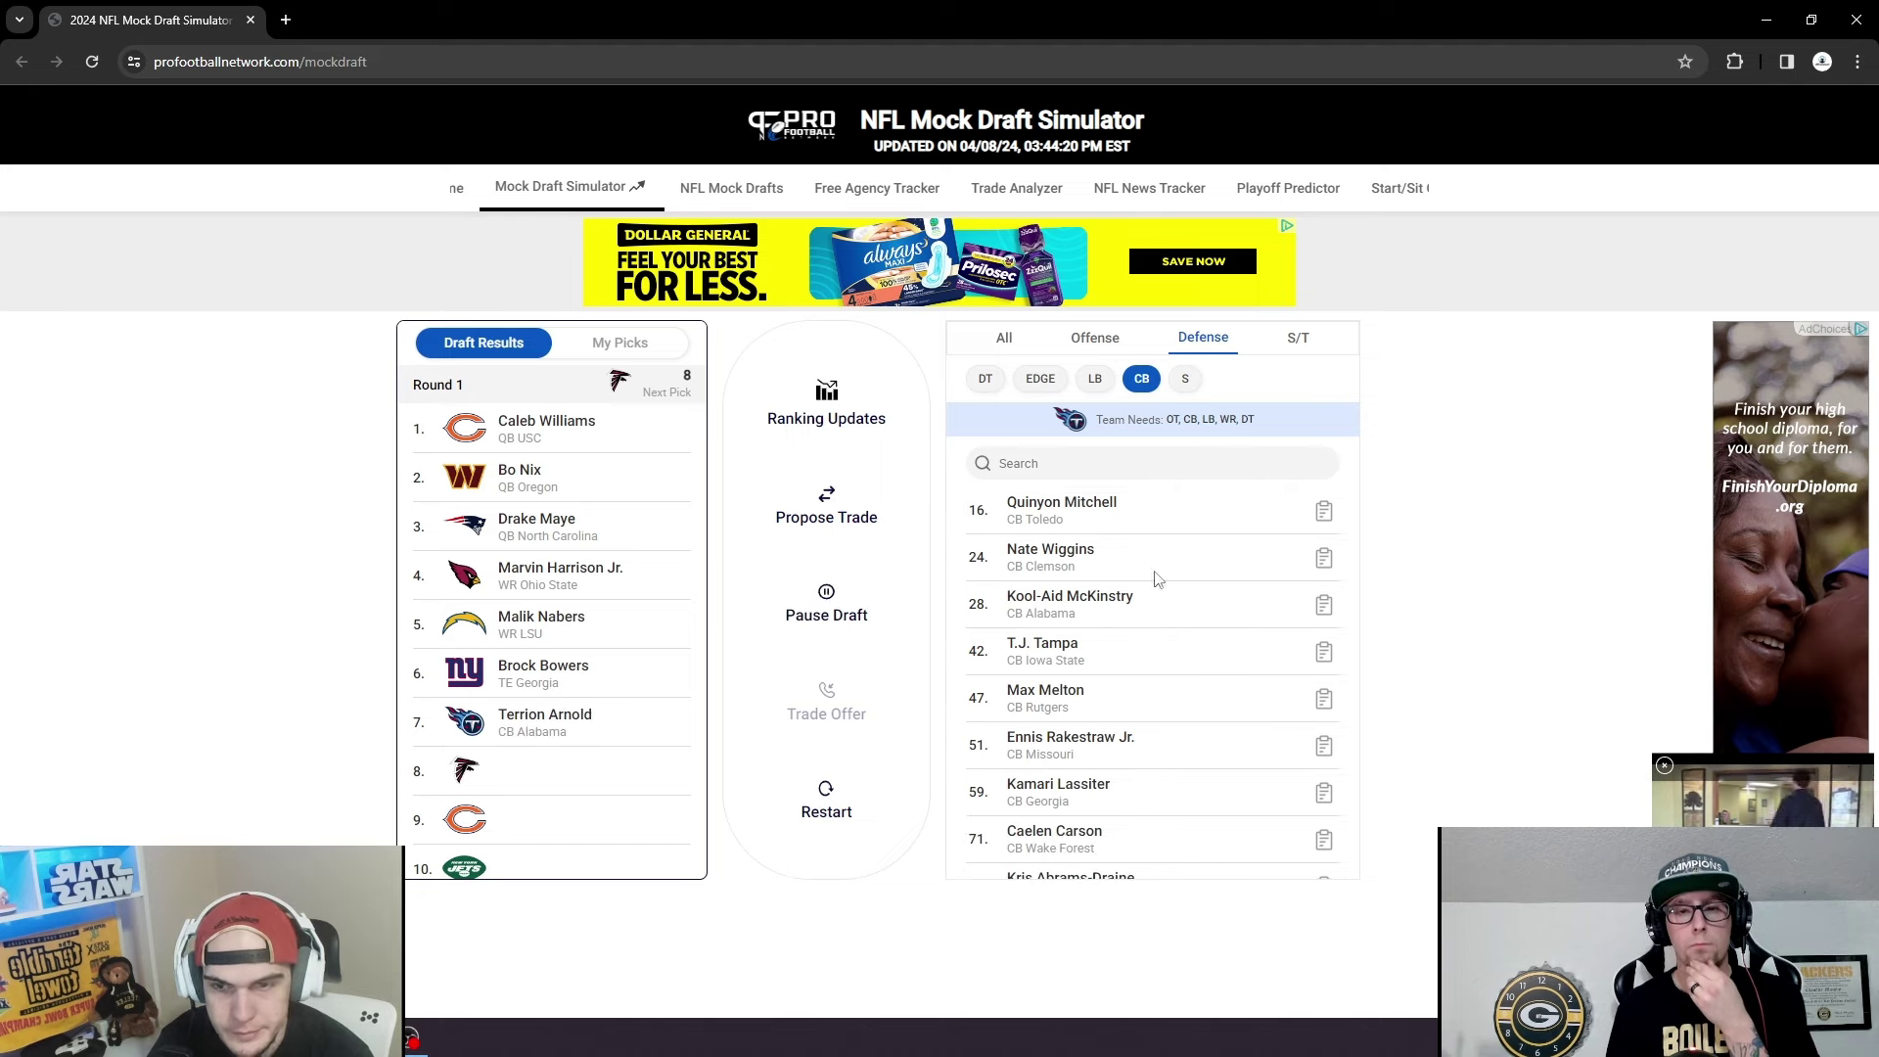
Look through all ranked prospects, filter the offensive players to quarterbacks, and draft Michael Penix Jr. for the Falcons at pick 8.
{"action": "left_click", "coordinate": [1004, 343]}
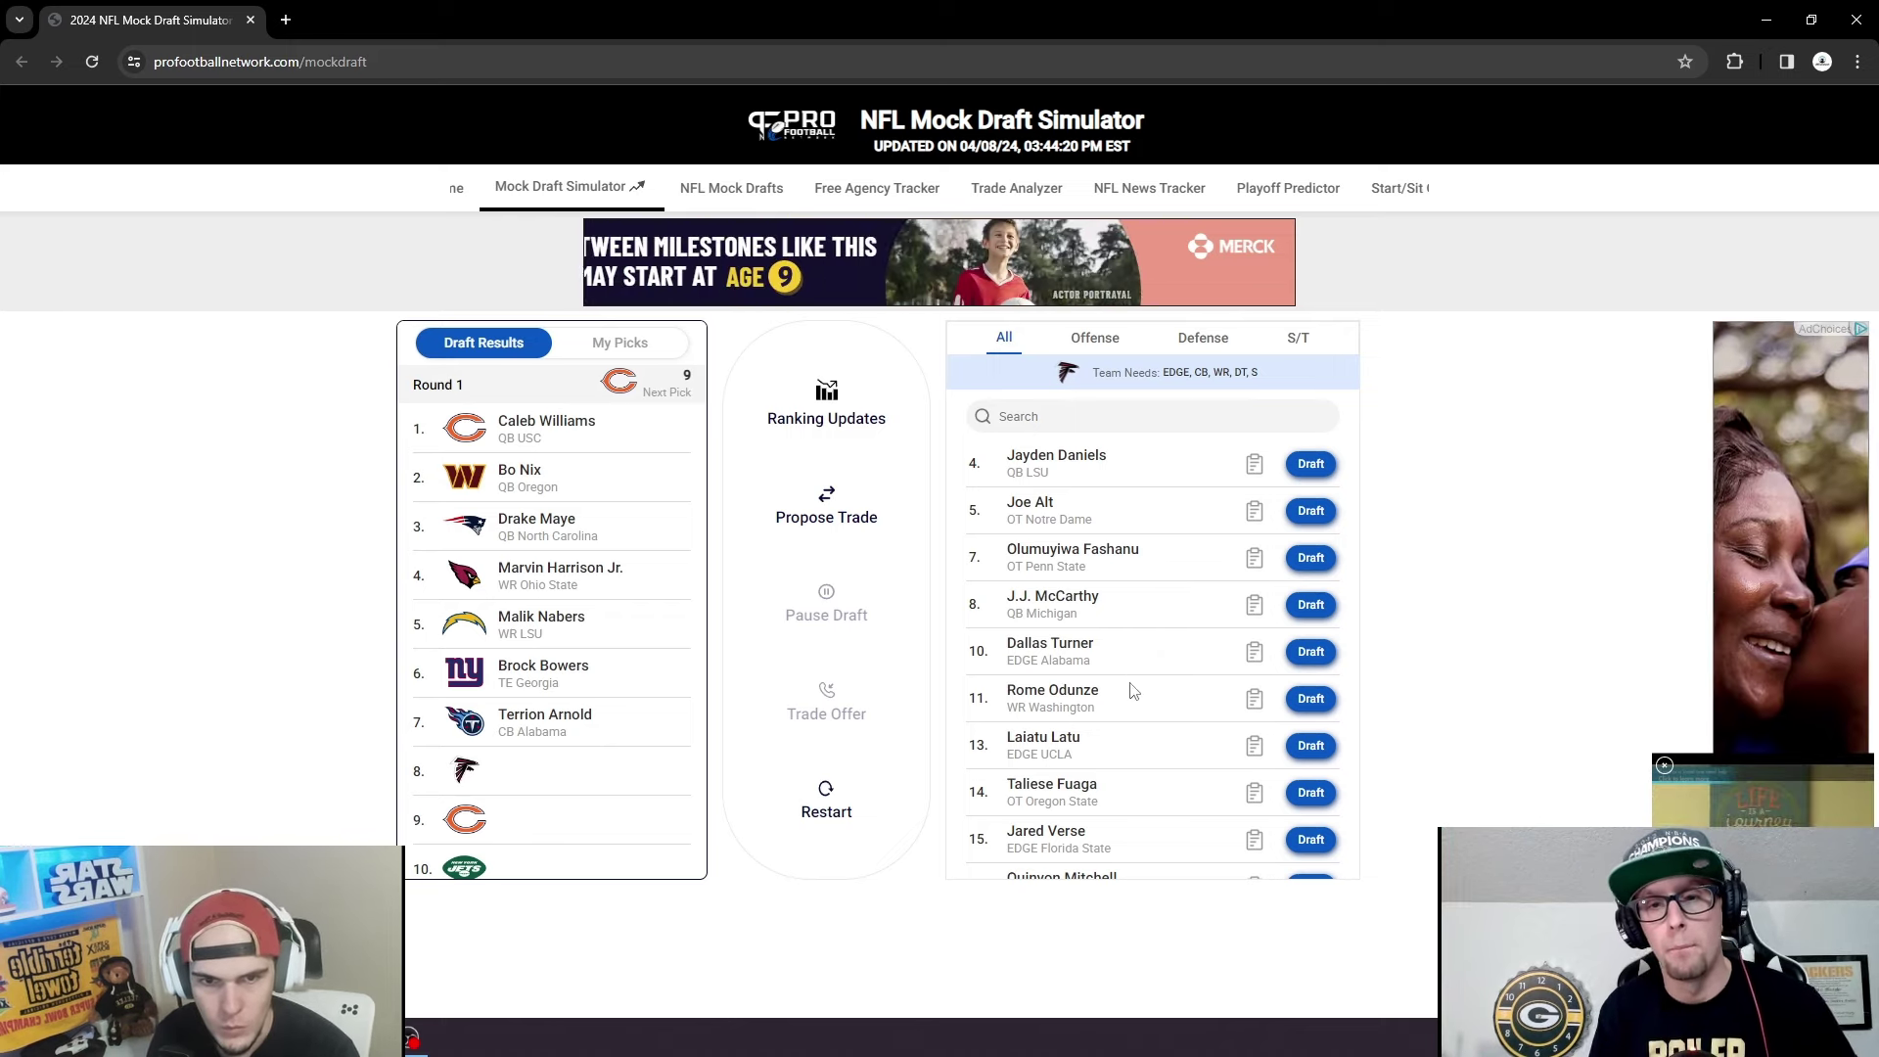
{"action": "scroll", "coordinate": [1135, 729], "scroll_direction": "down", "scroll_amount": 1}
{"action": "scroll", "coordinate": [1135, 748], "scroll_direction": "down", "scroll_amount": 3}
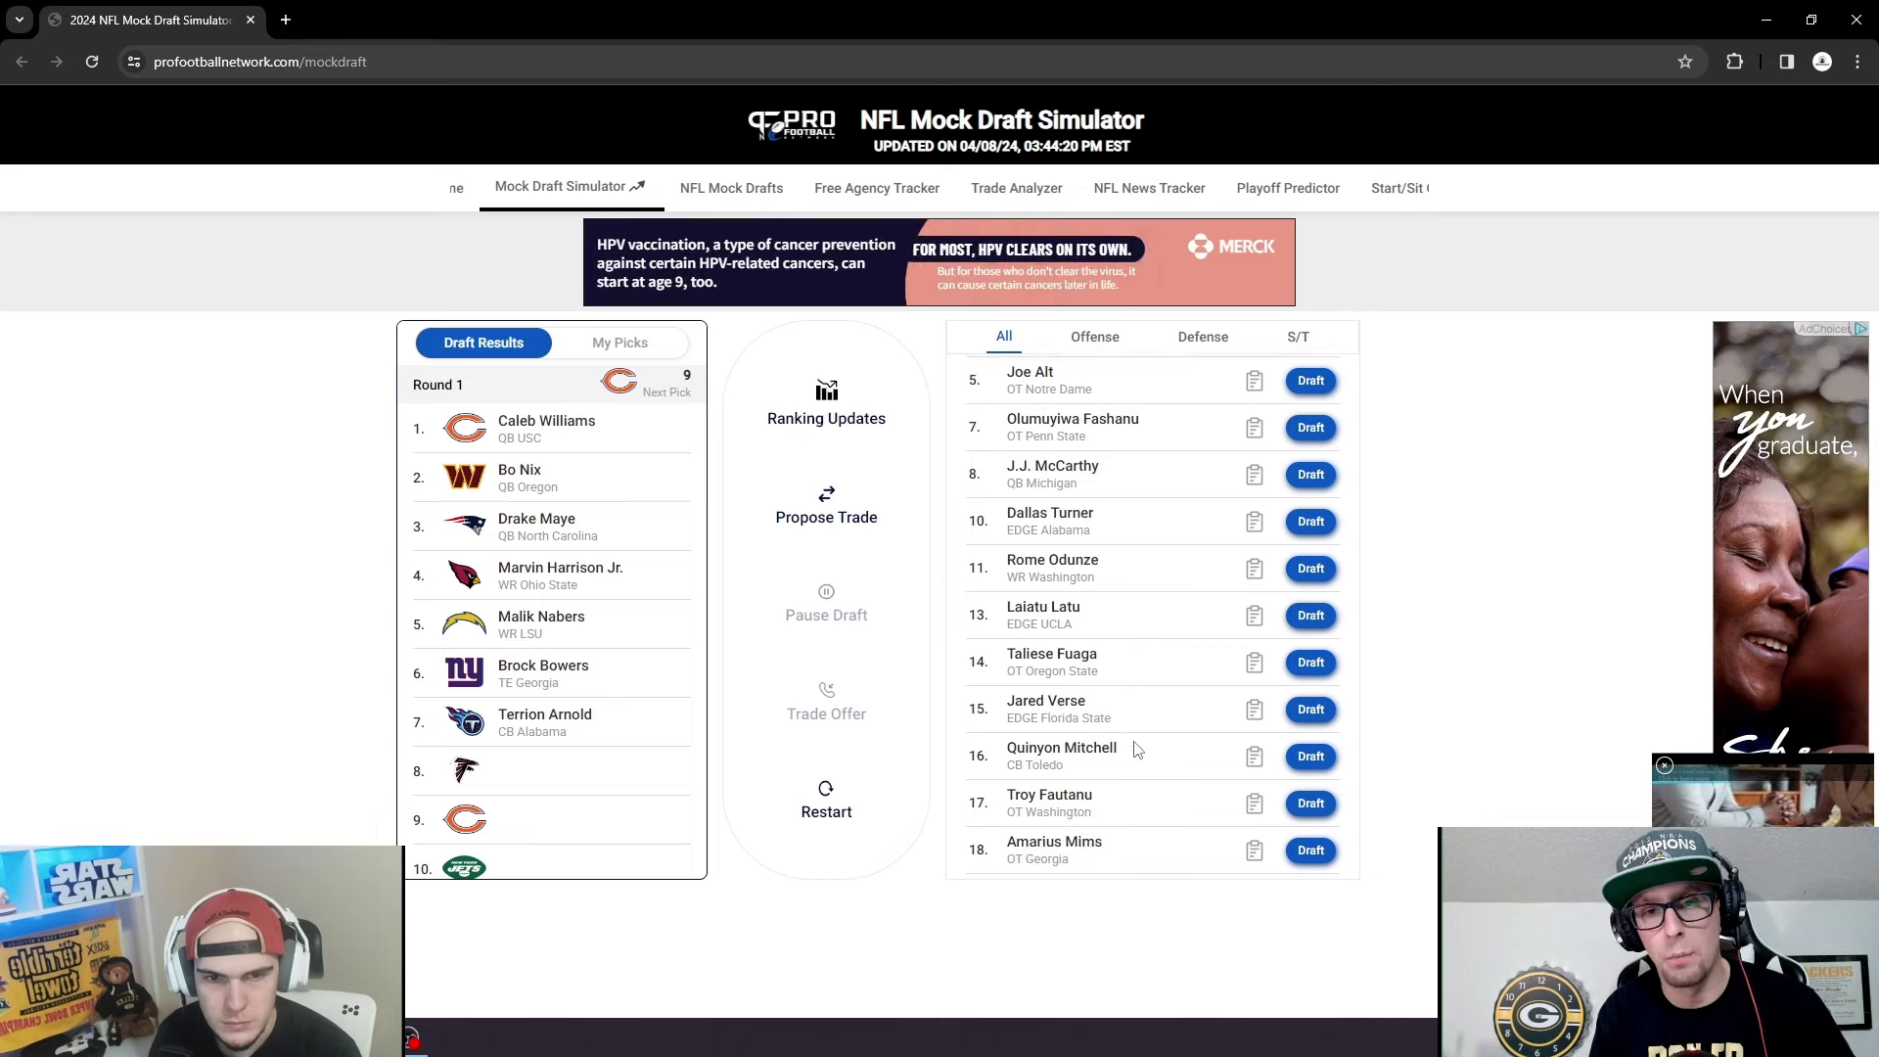
{"action": "scroll", "coordinate": [1136, 748], "scroll_direction": "down", "scroll_amount": 1}
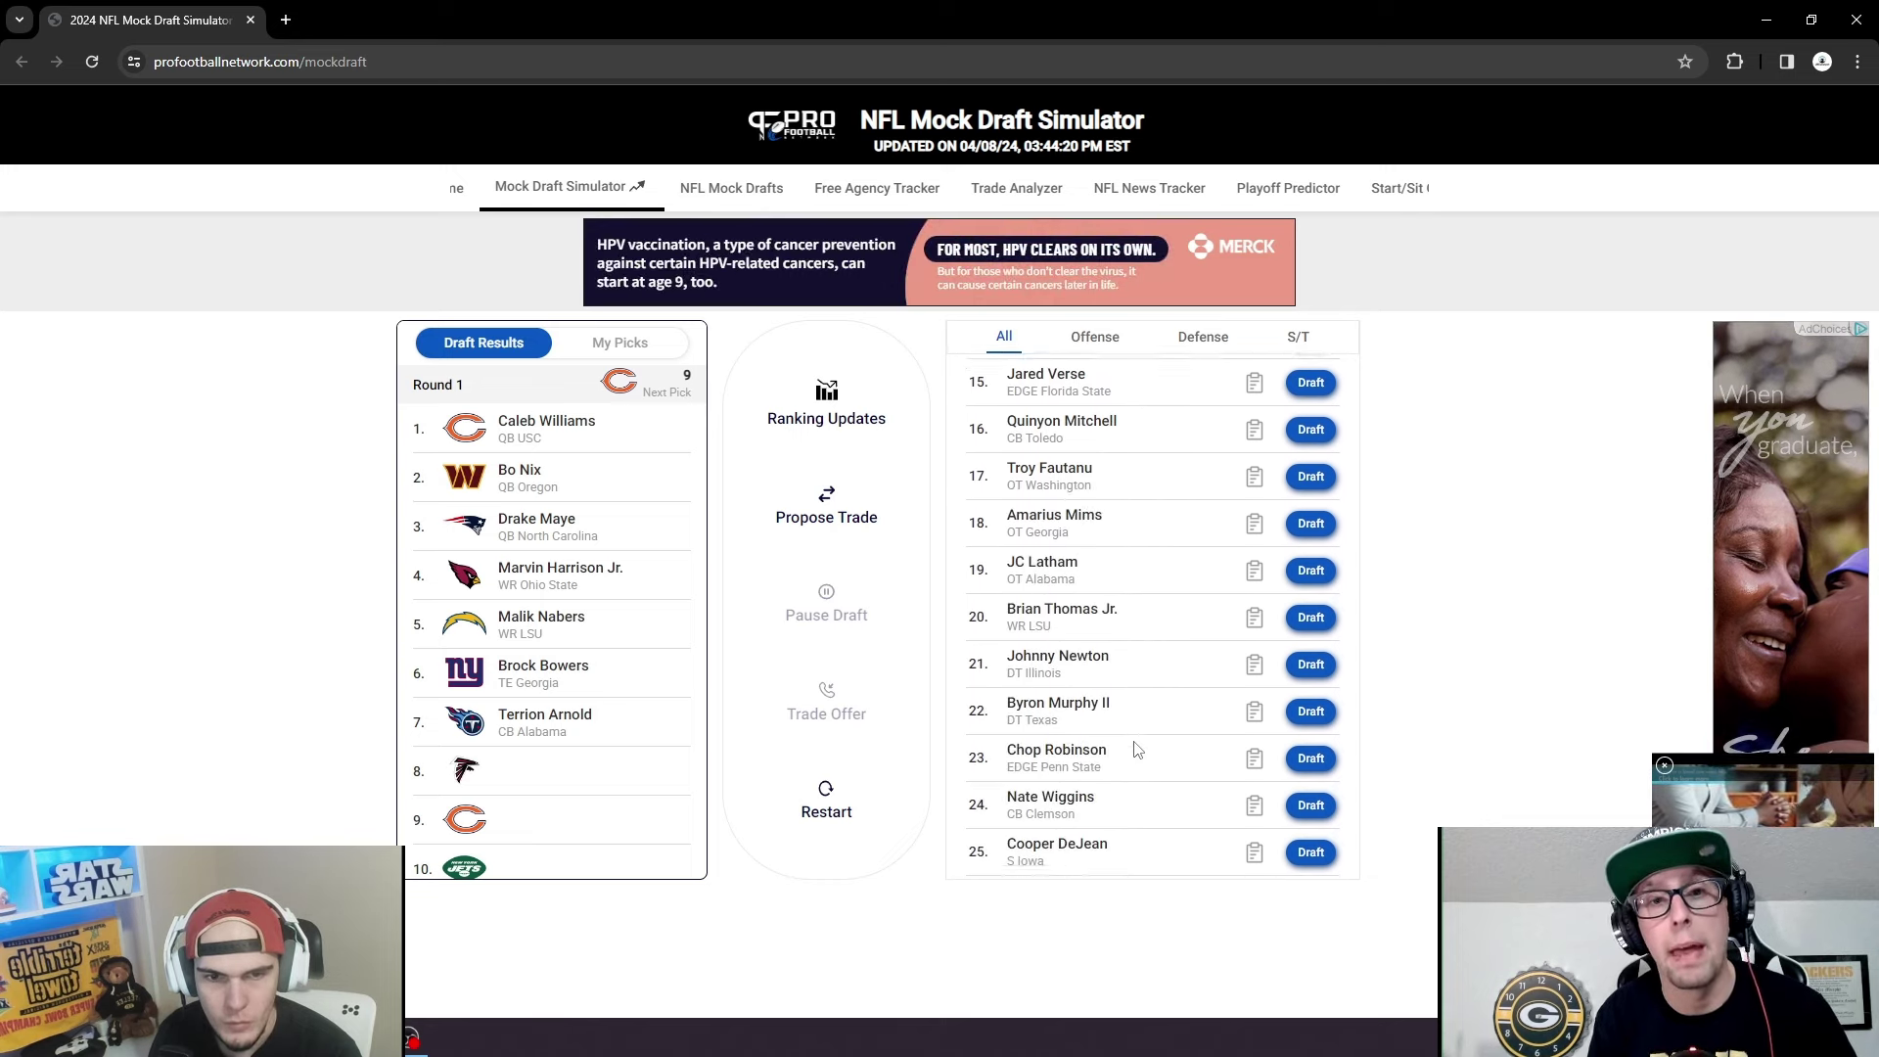
{"action": "scroll", "coordinate": [1135, 749], "scroll_direction": "up", "scroll_amount": 5}
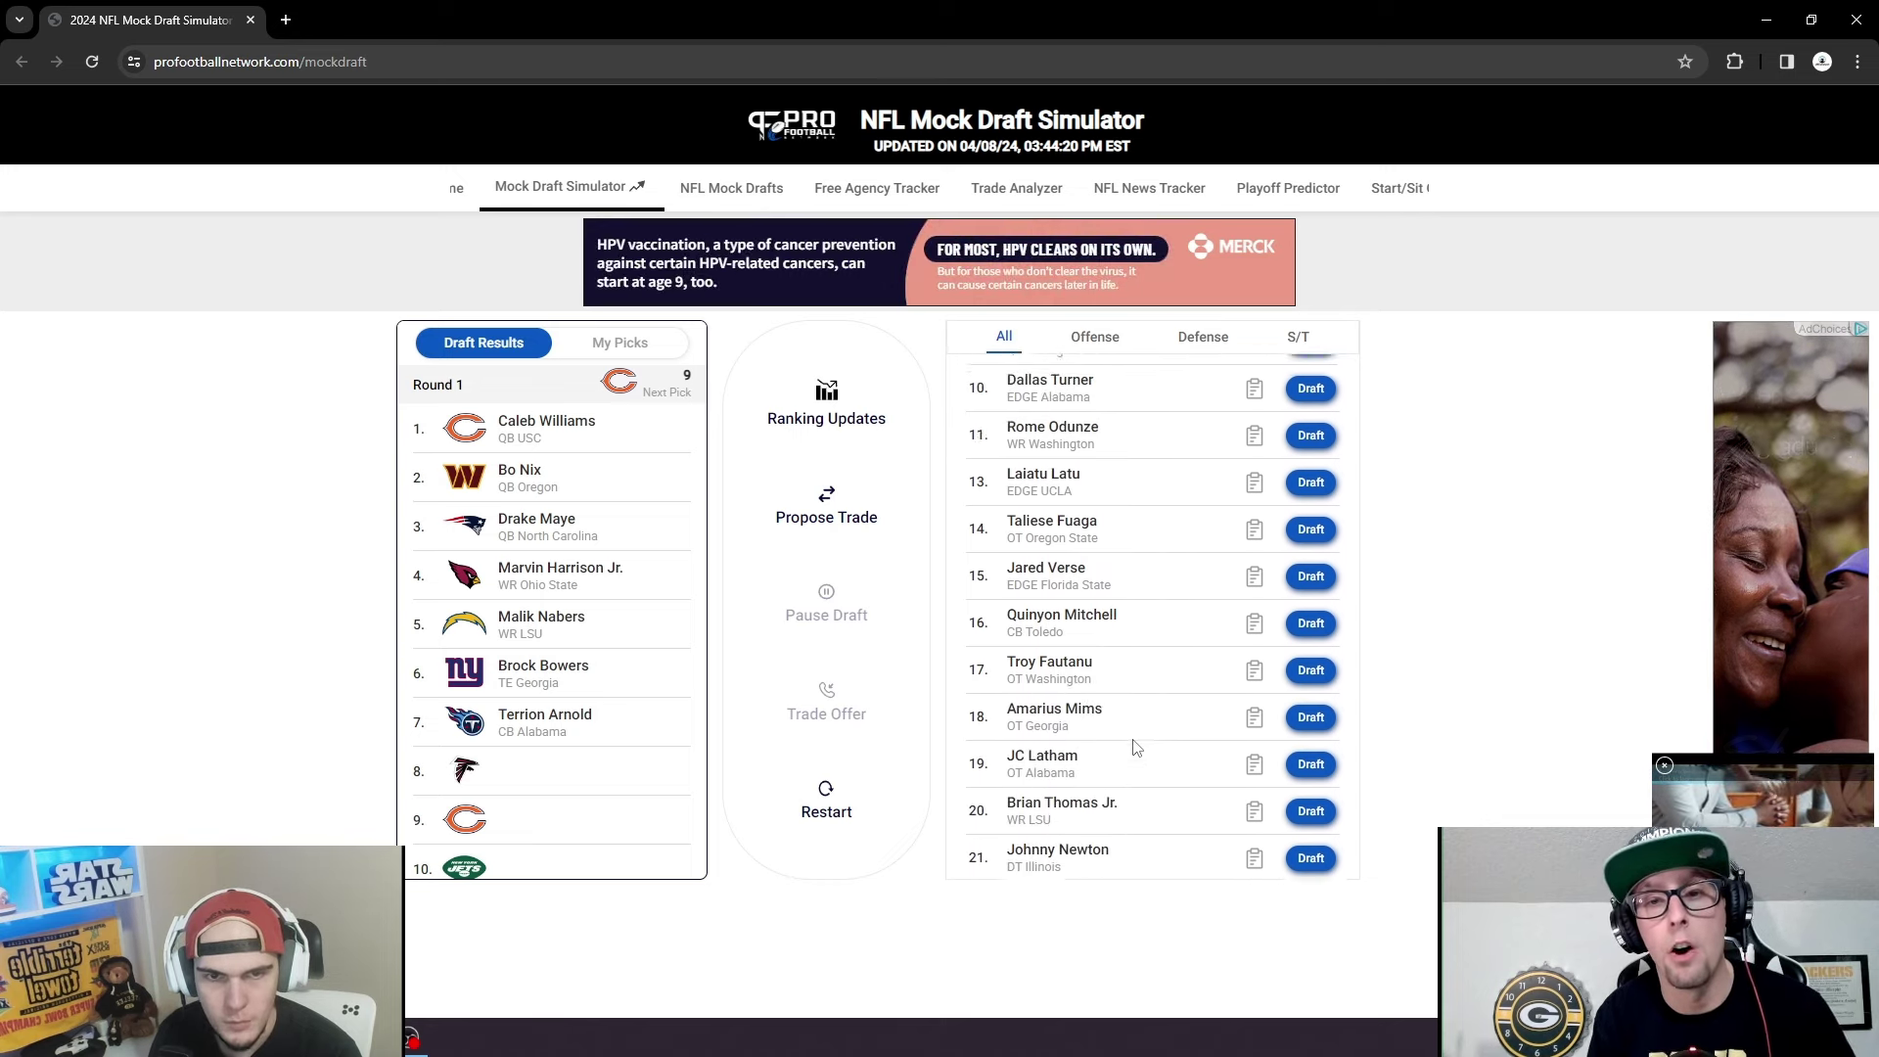
{"action": "left_click", "coordinate": [1094, 337]}
{"action": "left_click", "coordinate": [984, 379]}
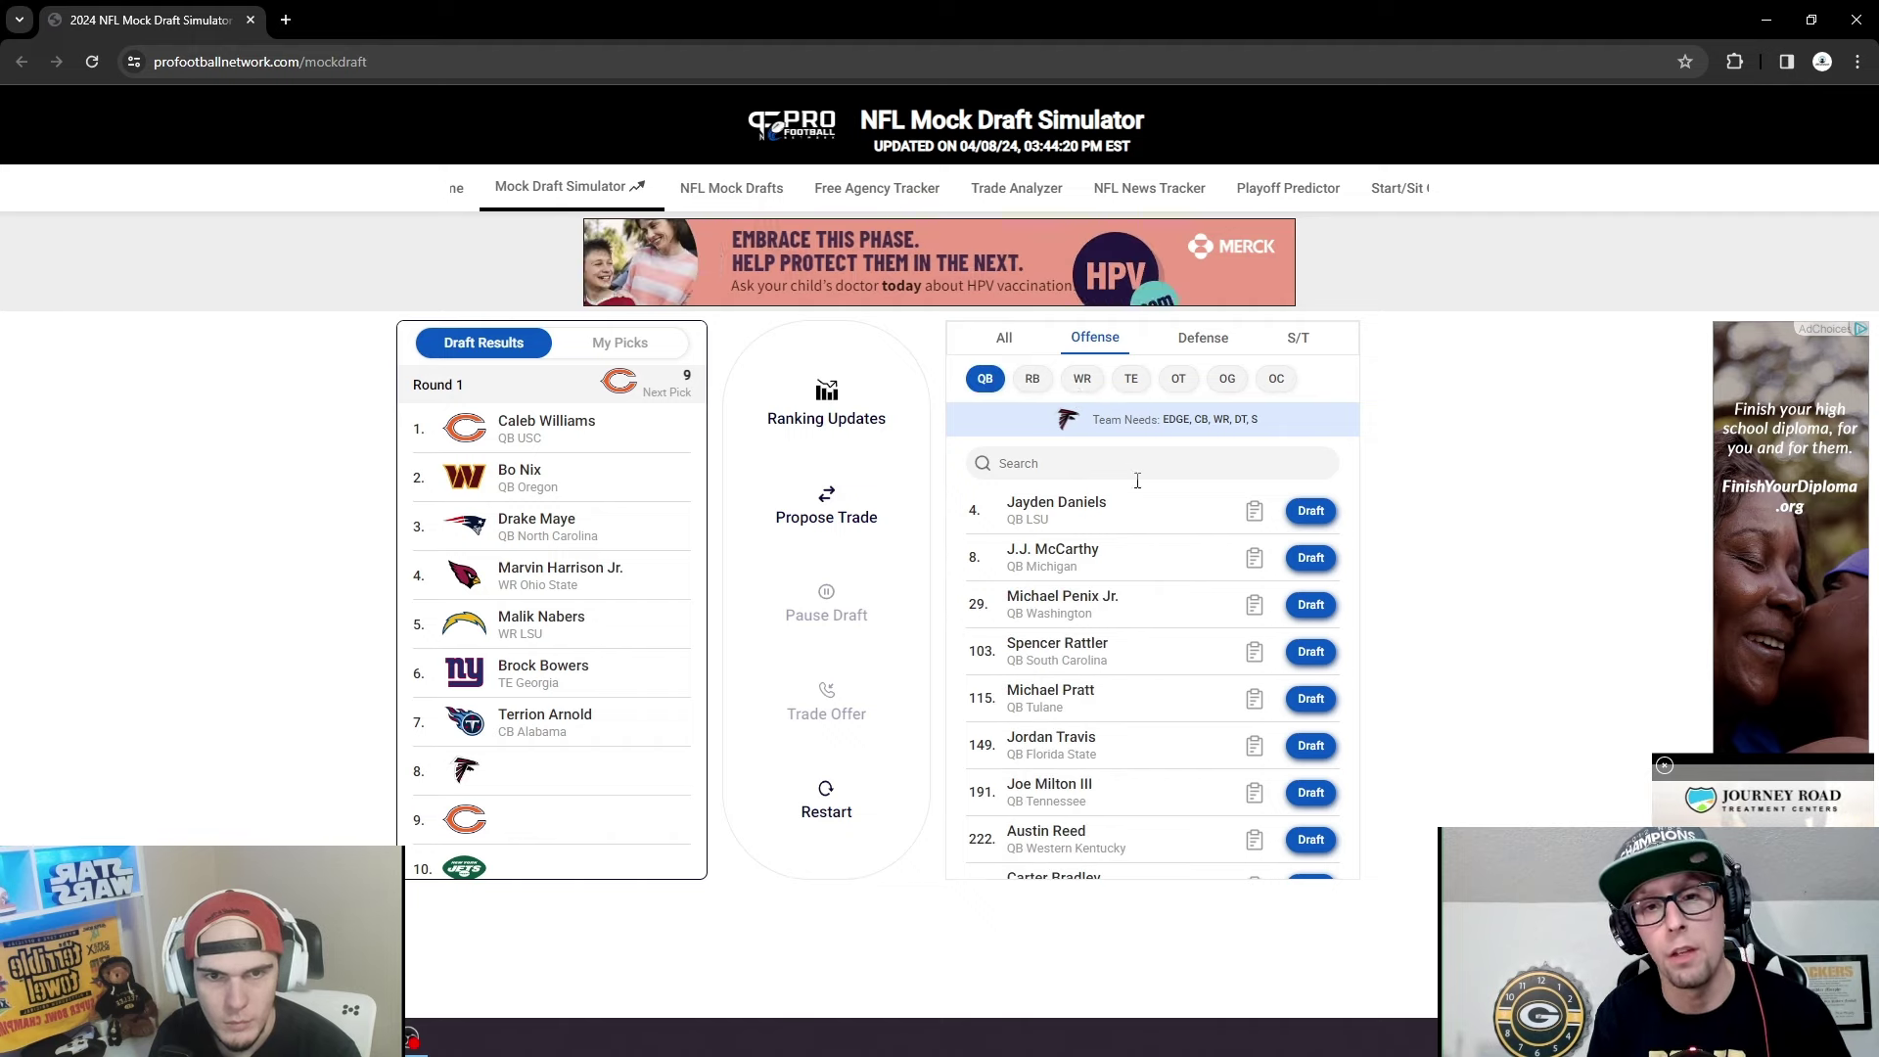
{"action": "left_click", "coordinate": [1292, 606]}
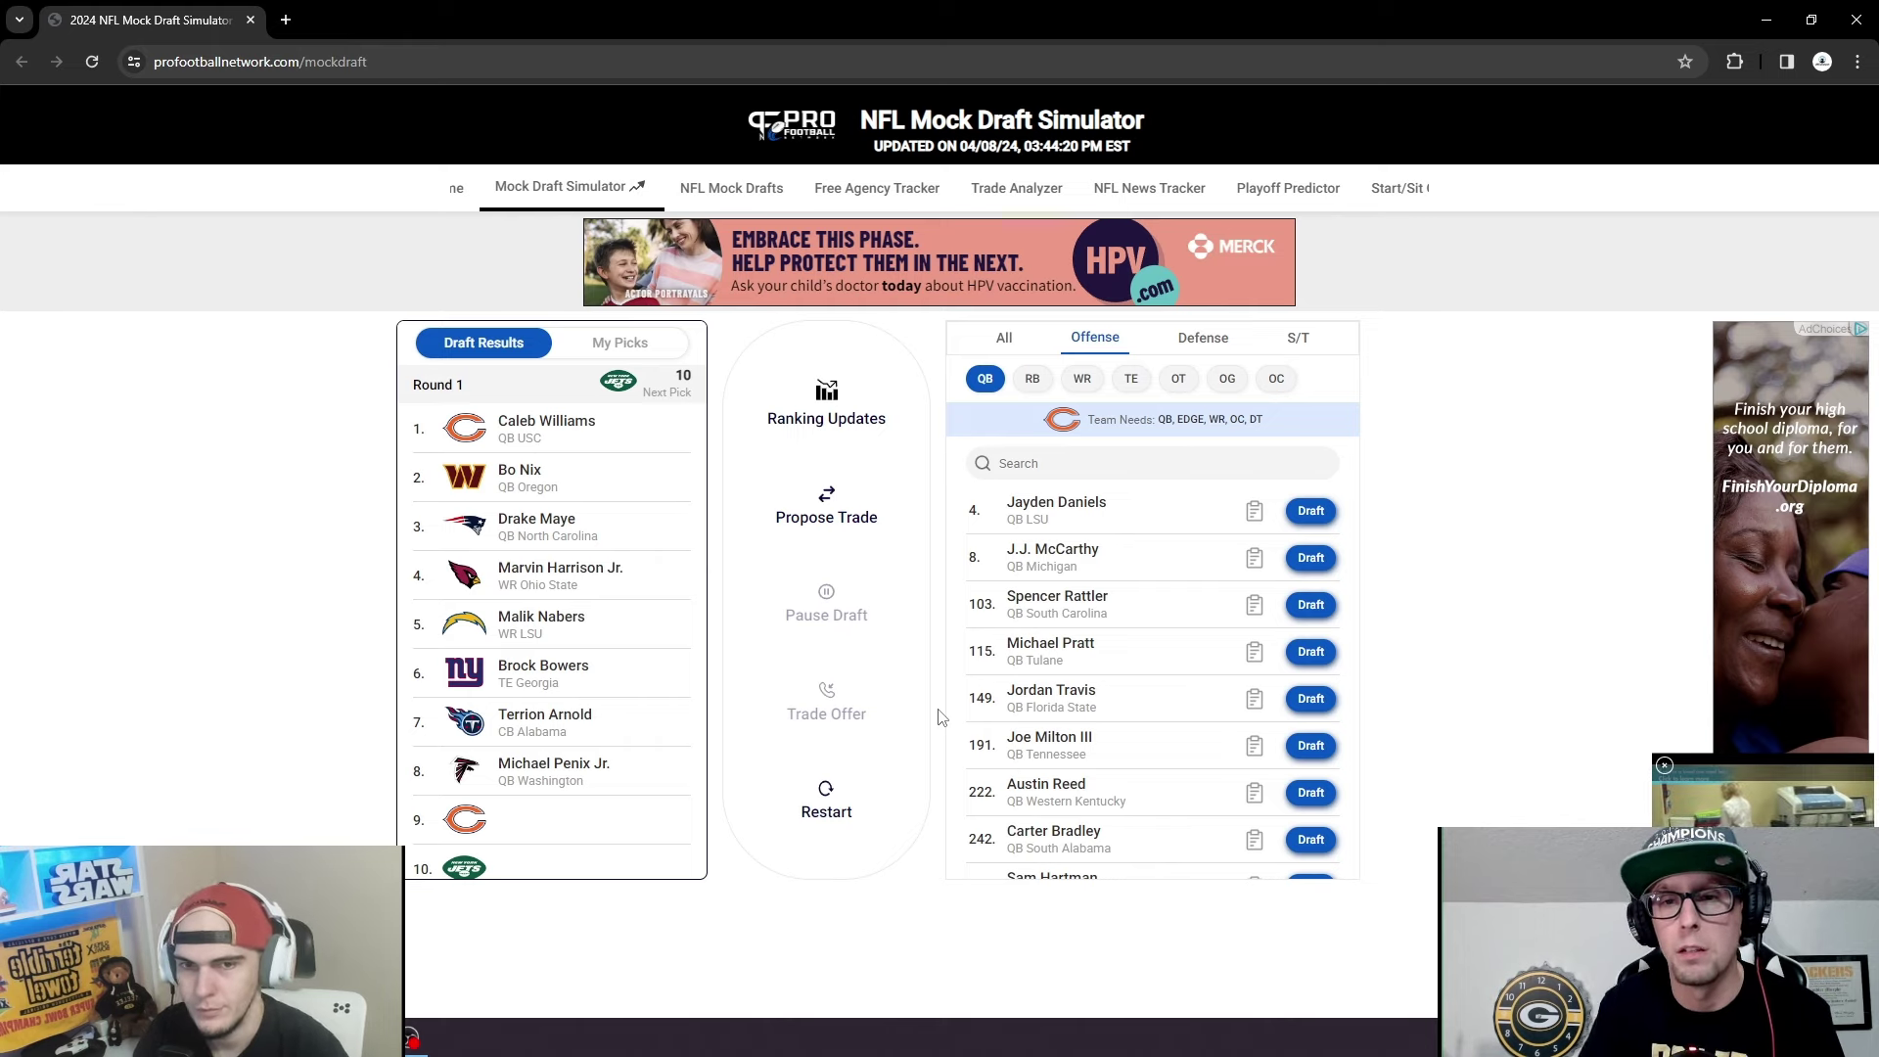
Filter the offensive prospects to wide receivers for the Bears' pick 9, and review the upcoming teams in the draft order.
{"action": "left_click", "coordinate": [1006, 341]}
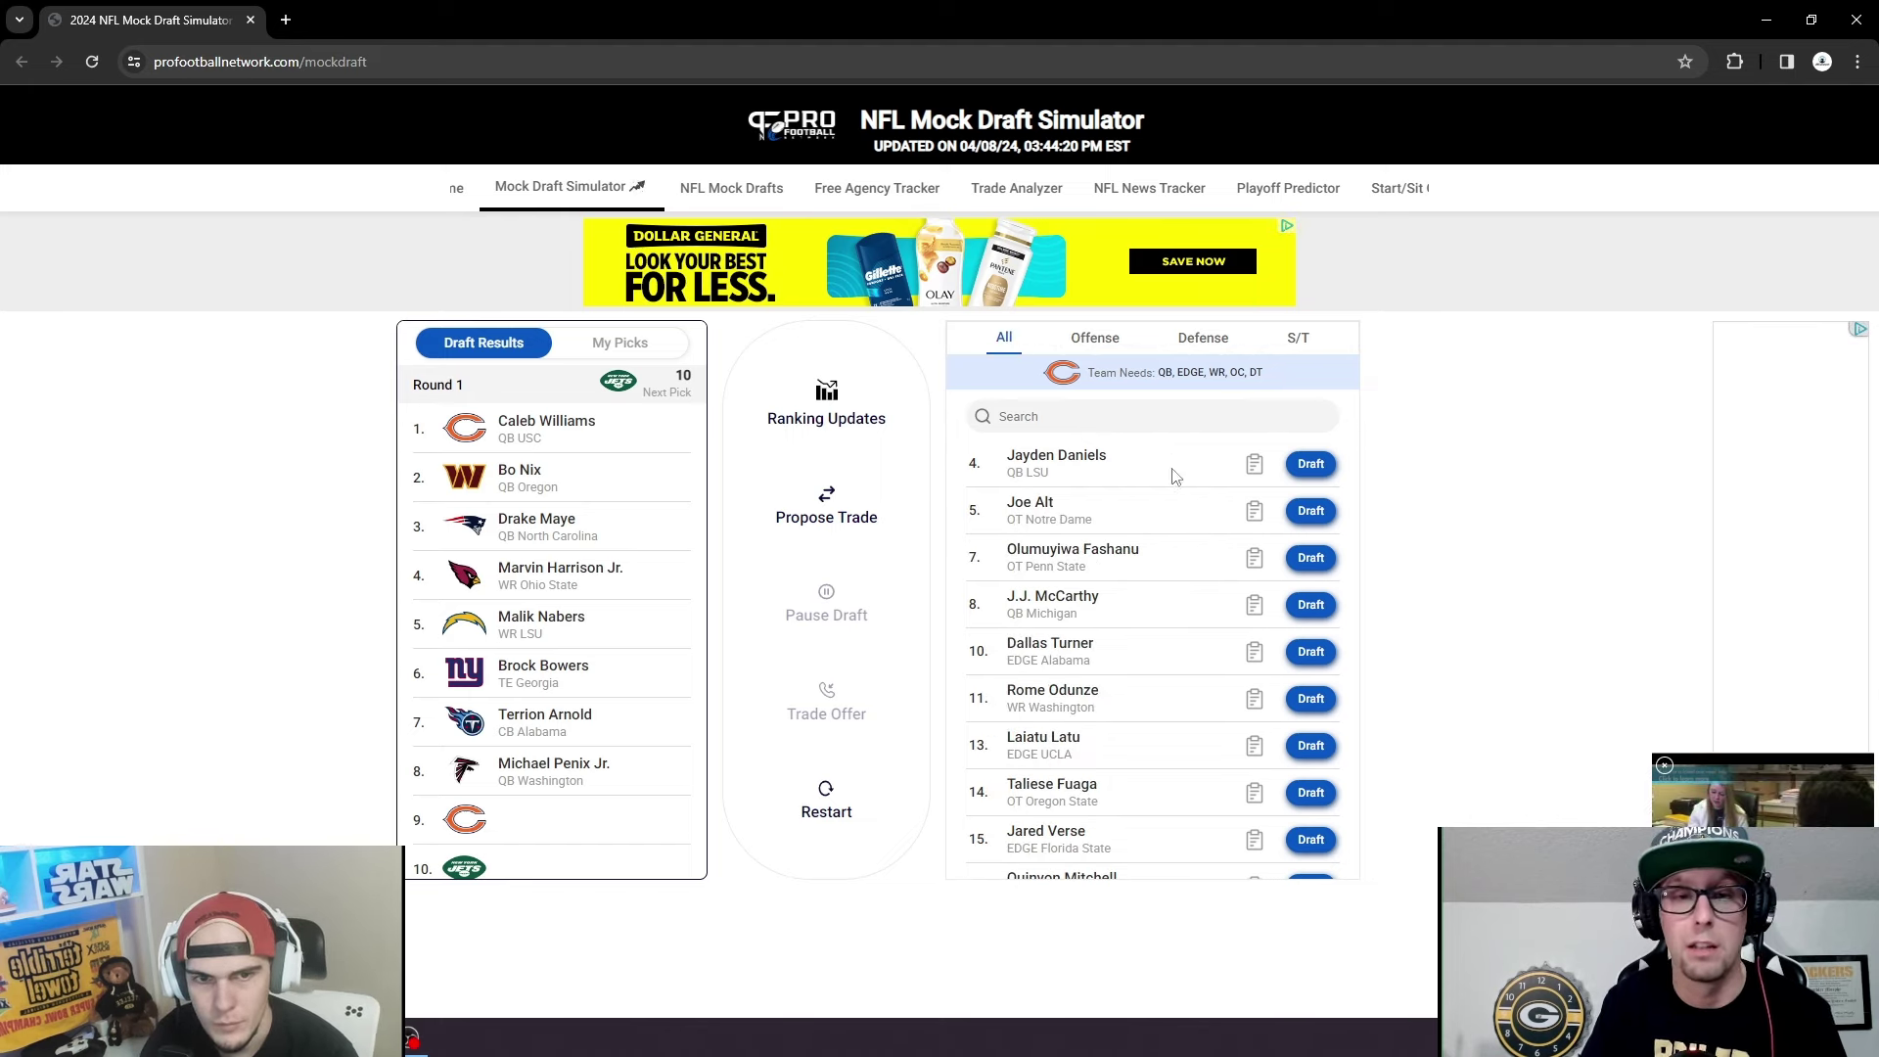
{"action": "left_click", "coordinate": [1106, 340]}
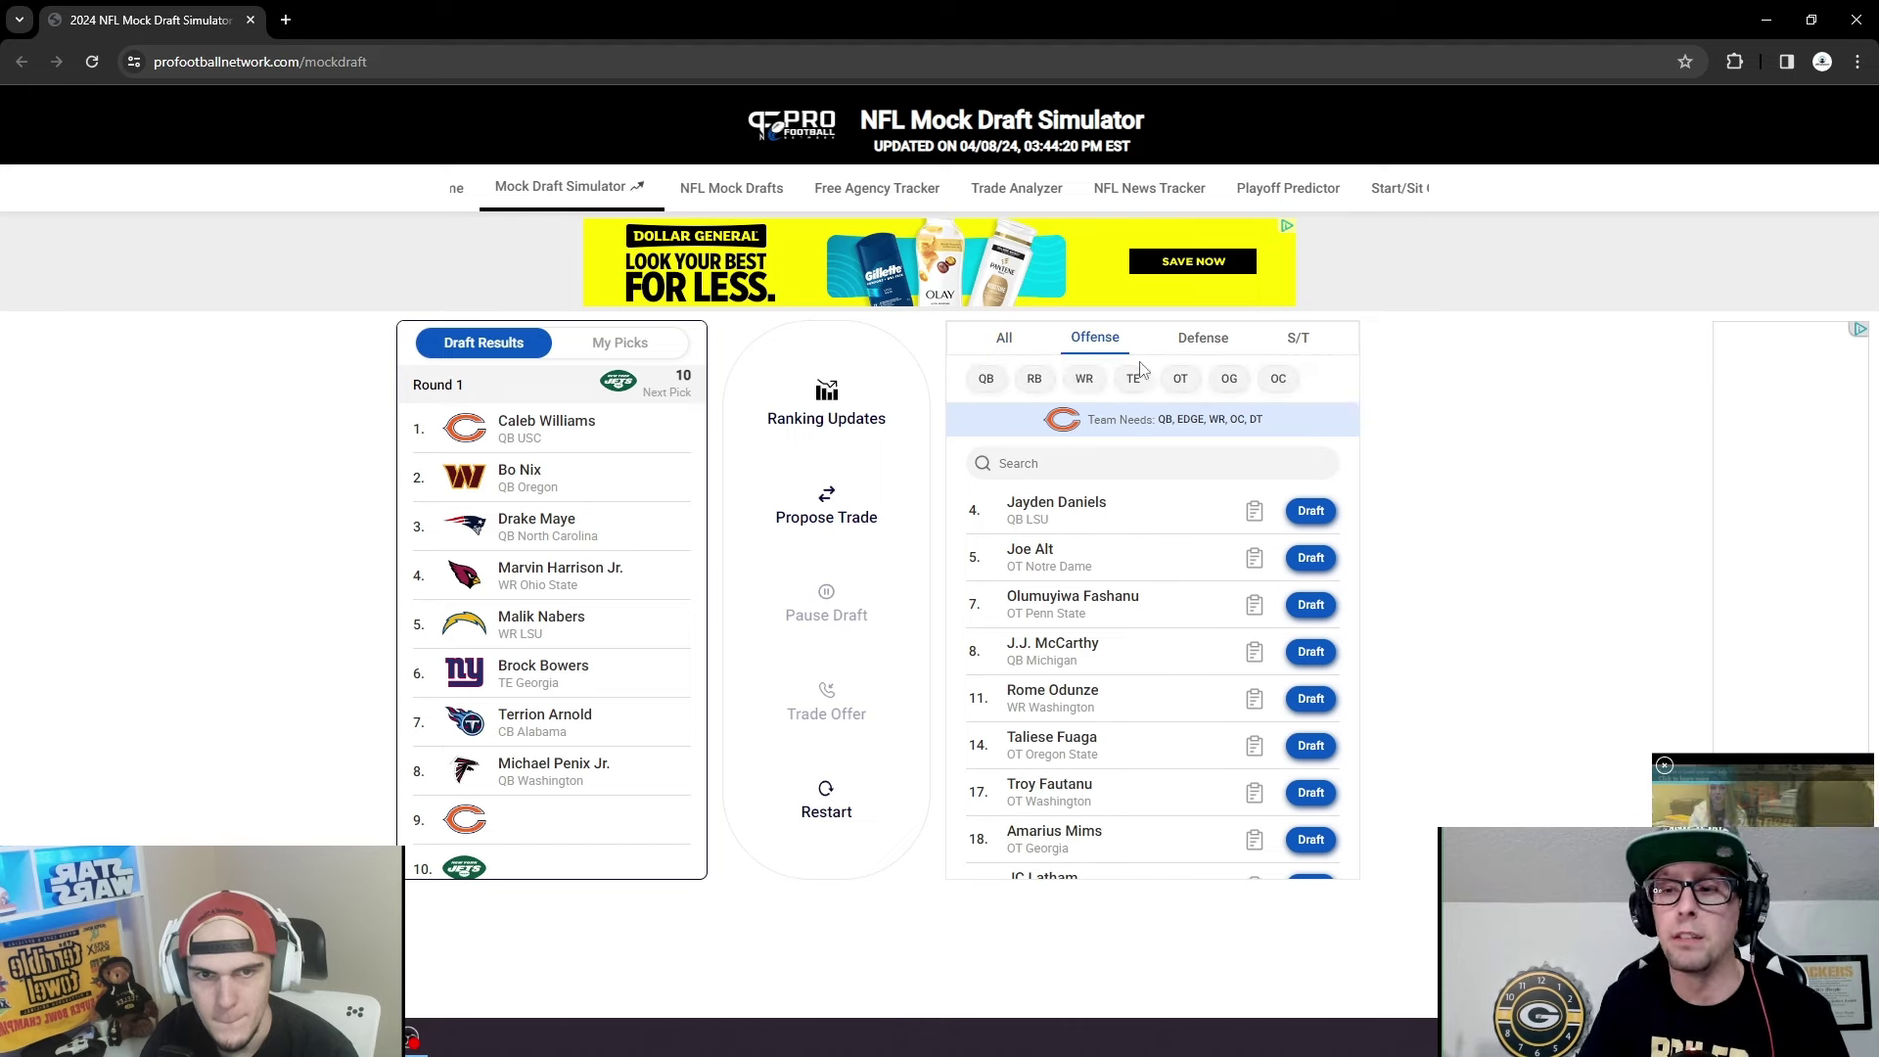
{"action": "left_click", "coordinate": [1083, 381]}
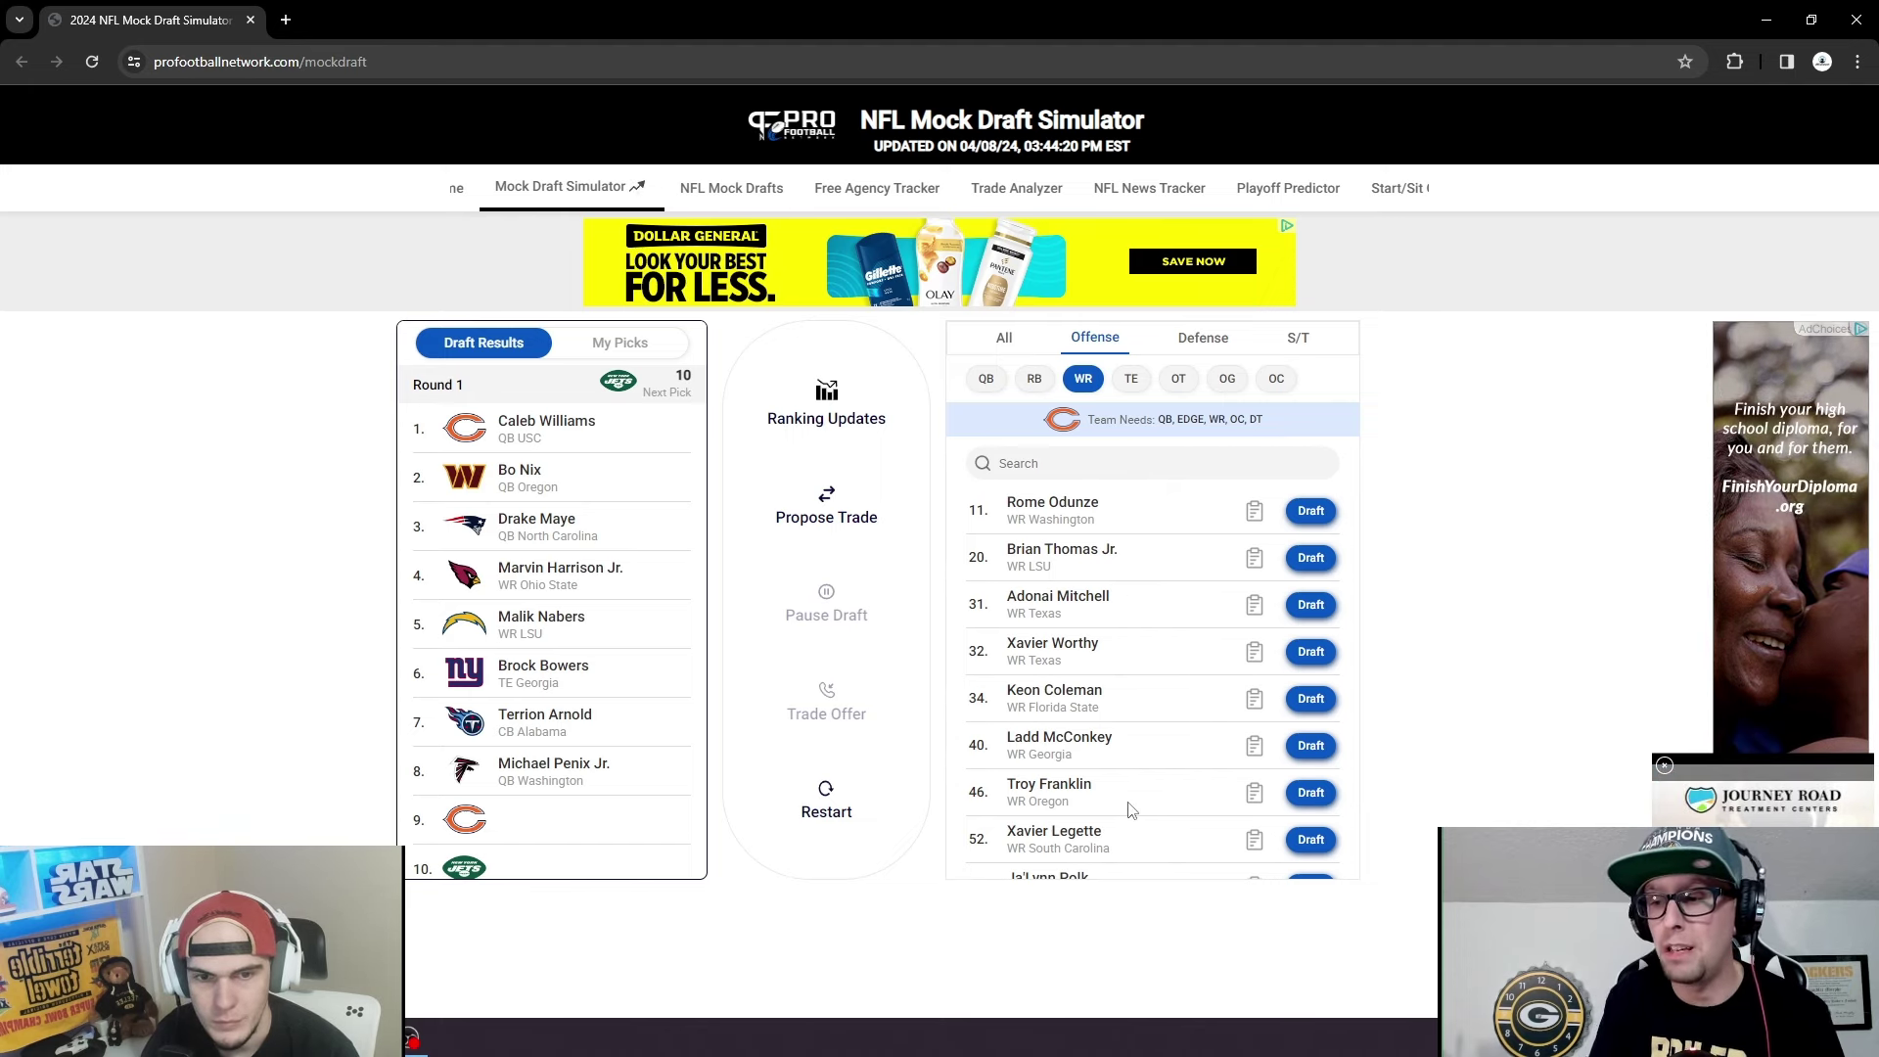
{"action": "scroll", "coordinate": [1096, 827], "scroll_direction": "down", "scroll_amount": 3}
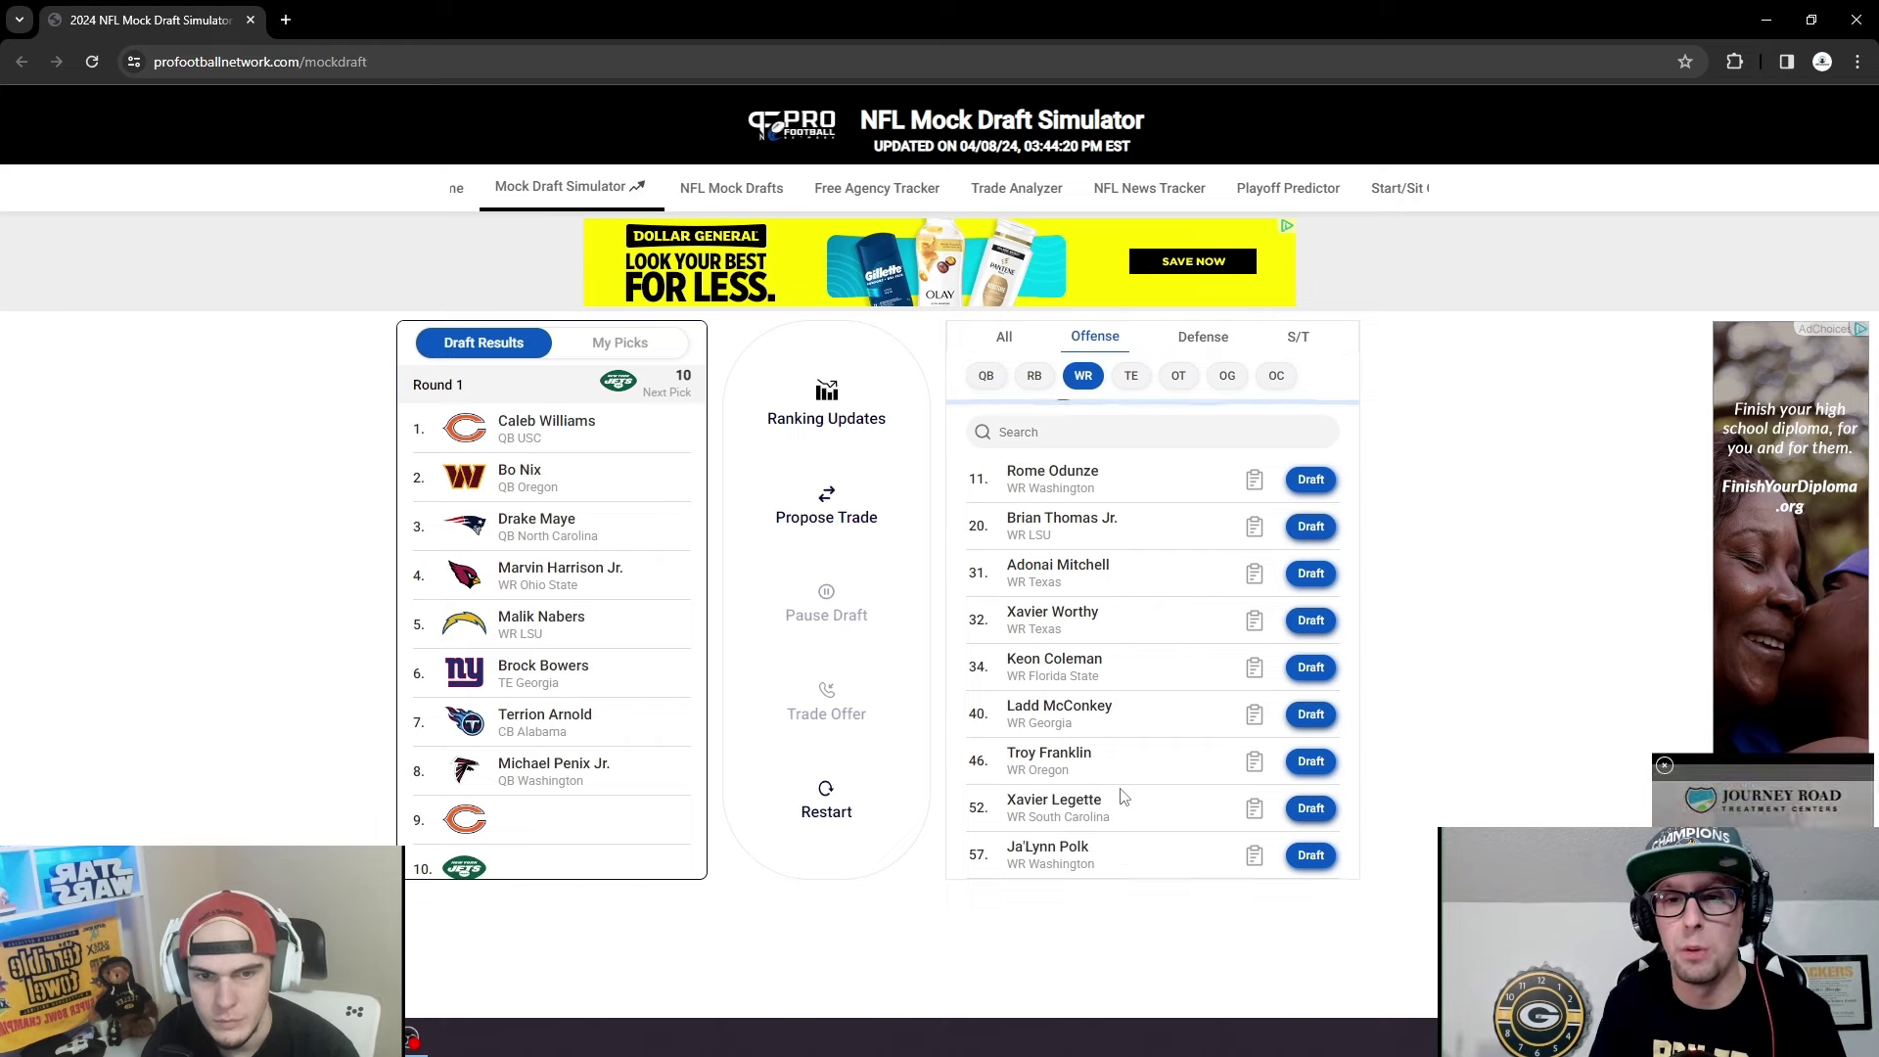
{"action": "scroll", "coordinate": [1122, 793], "scroll_direction": "down", "scroll_amount": 1}
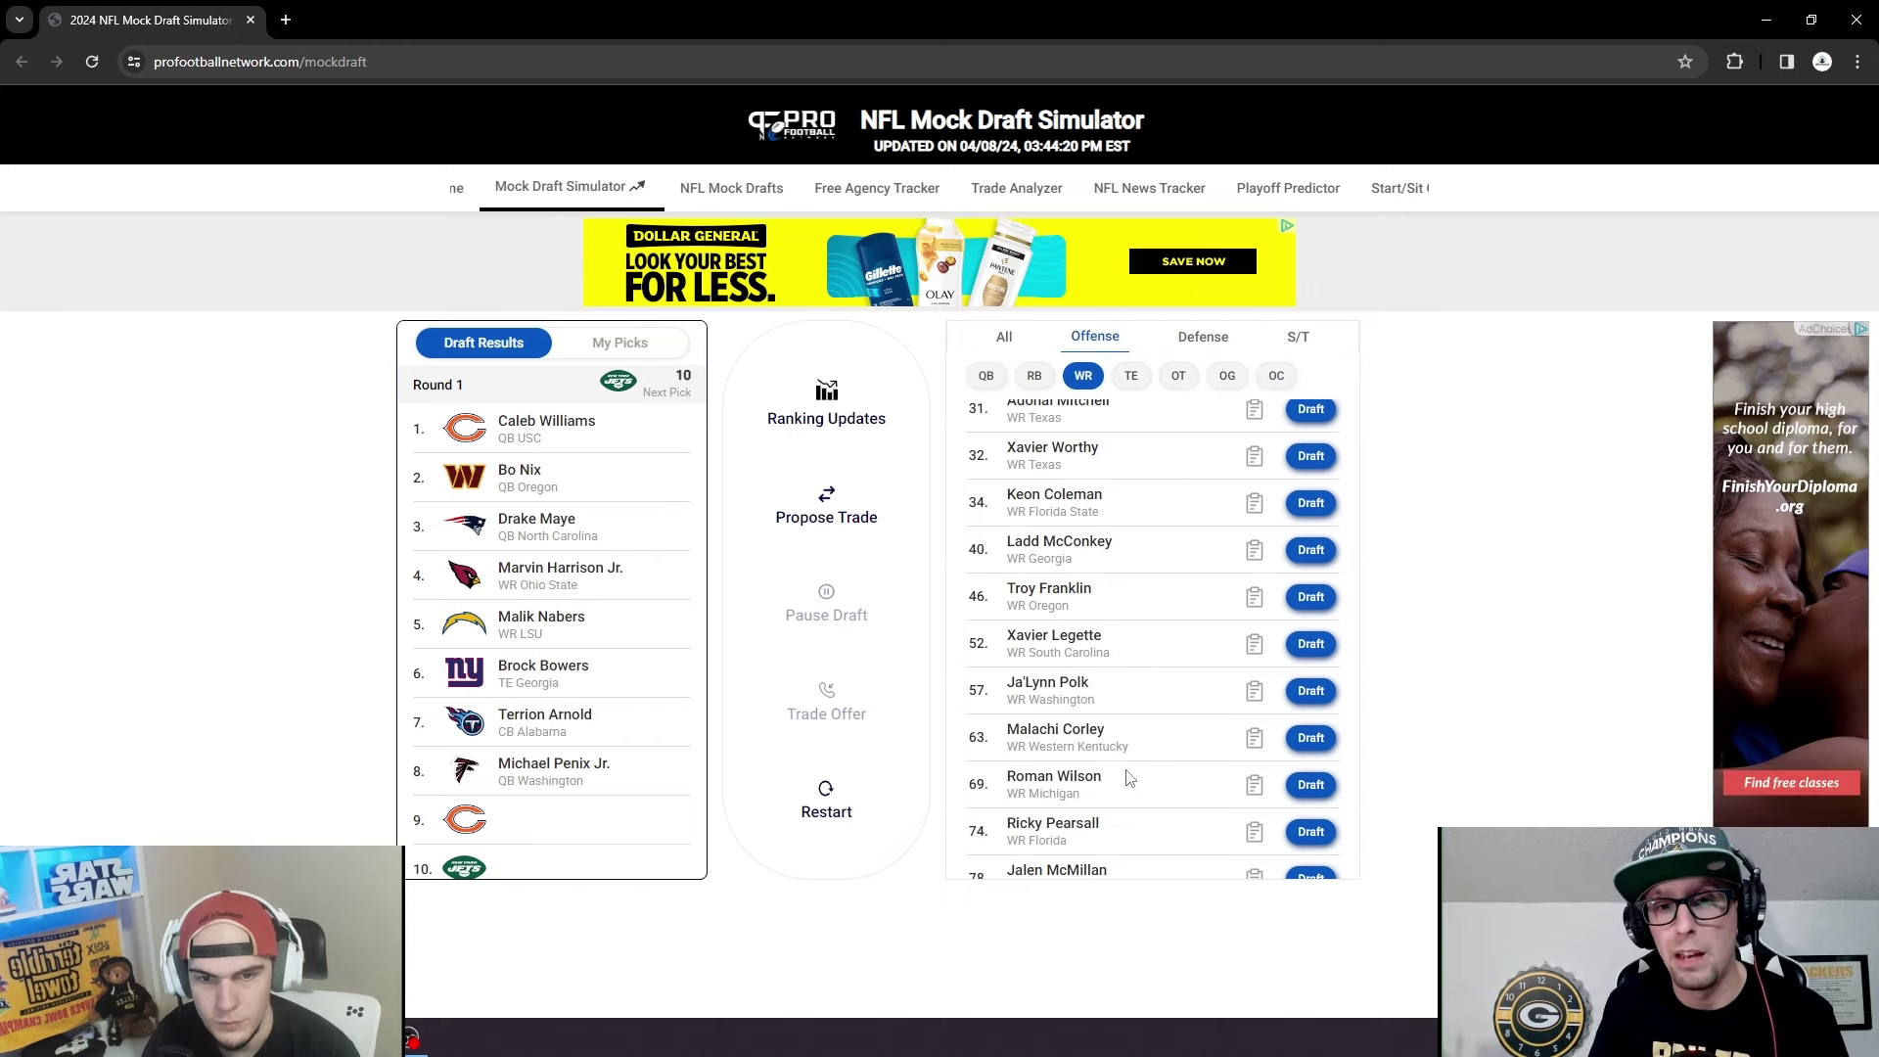
{"action": "scroll", "coordinate": [1130, 786], "scroll_direction": "up", "scroll_amount": 1}
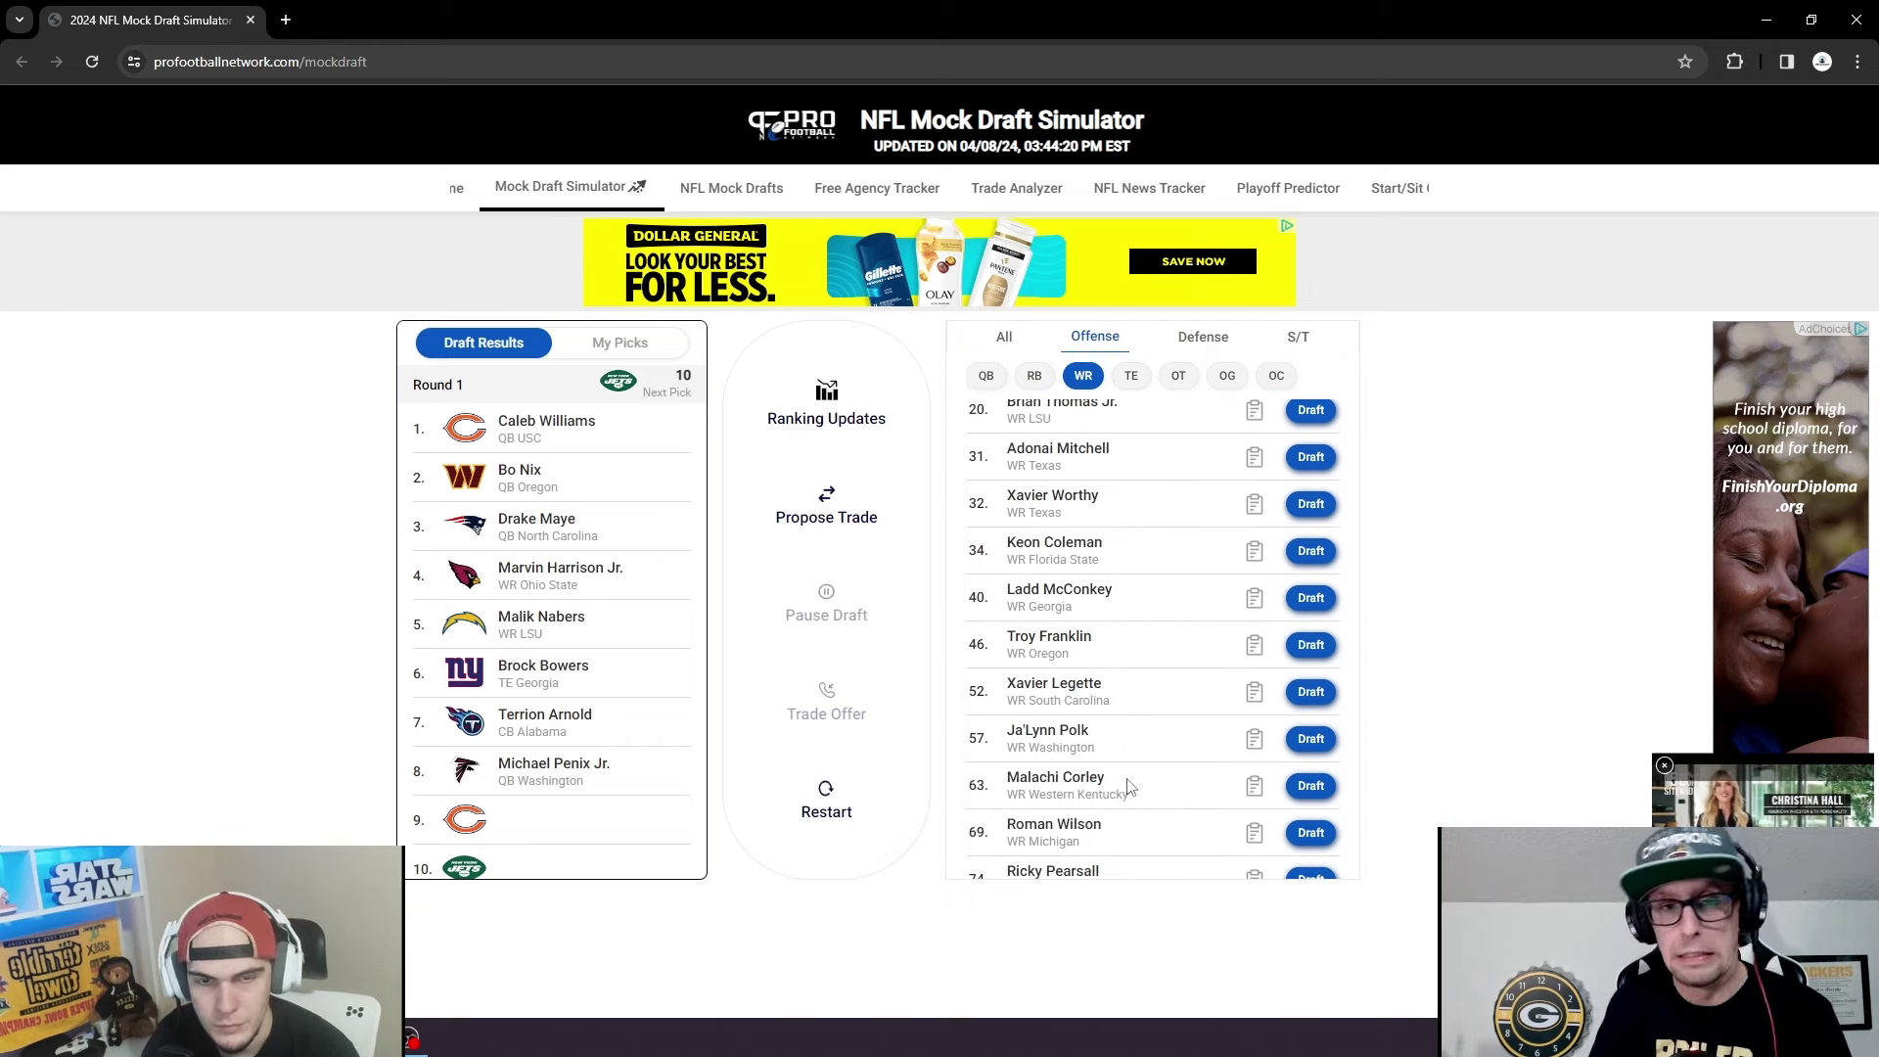
{"action": "scroll", "coordinate": [1196, 563], "scroll_direction": "up", "scroll_amount": 3}
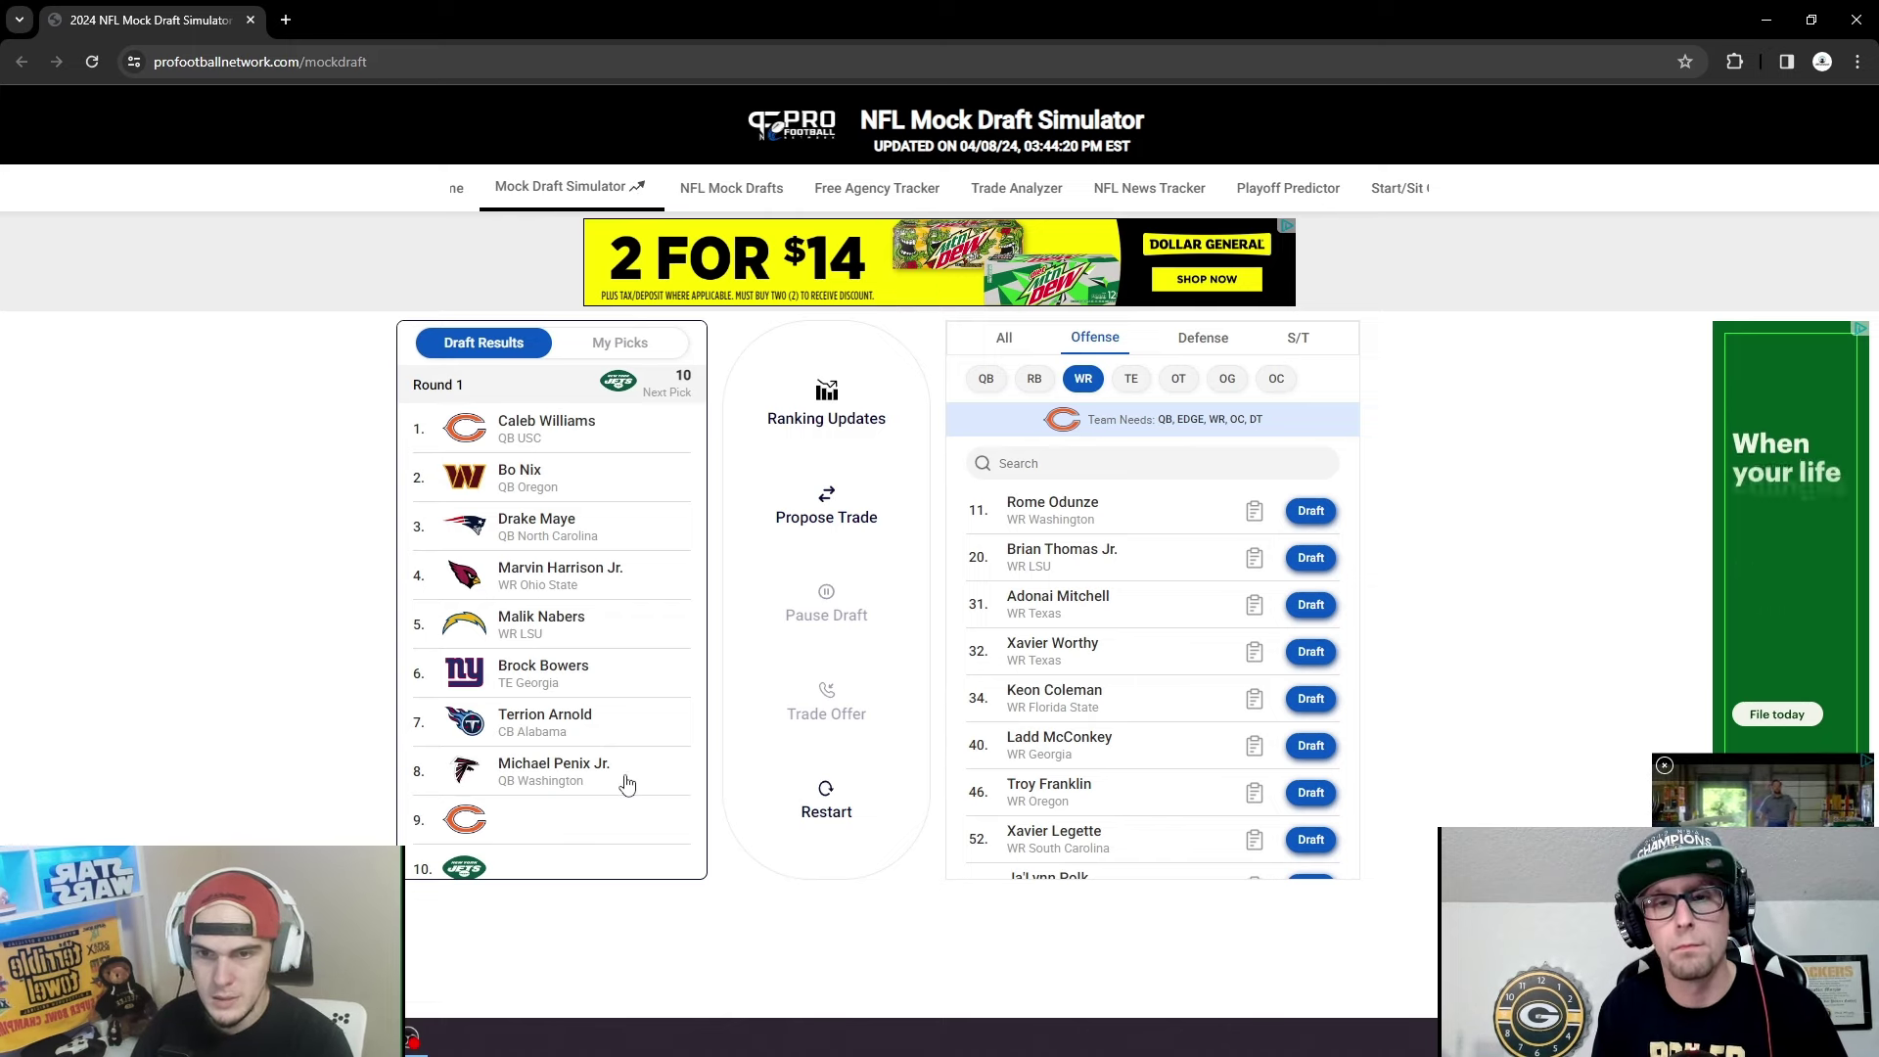
{"action": "scroll", "coordinate": [565, 765], "scroll_direction": "down", "scroll_amount": 1}
{"action": "scroll", "coordinate": [548, 773], "scroll_direction": "down", "scroll_amount": 3}
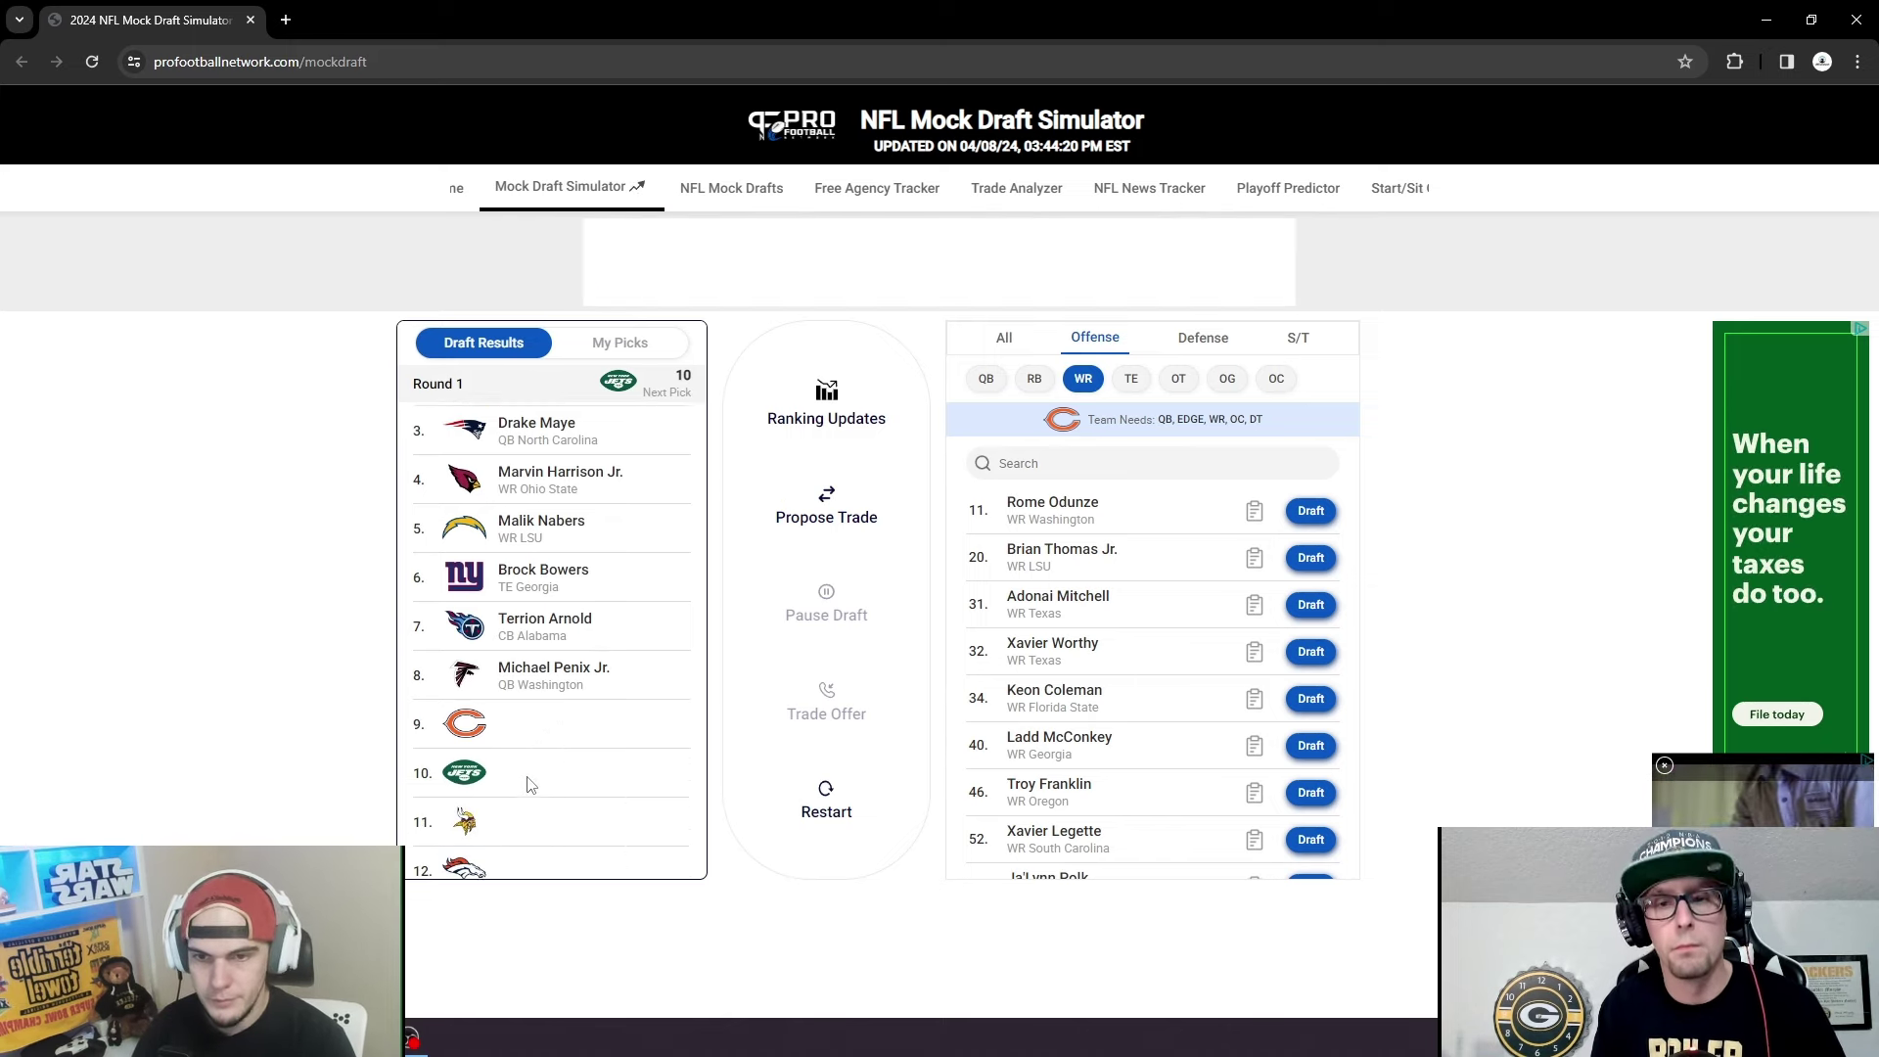
{"action": "scroll", "coordinate": [592, 629], "scroll_direction": "down", "scroll_amount": 1}
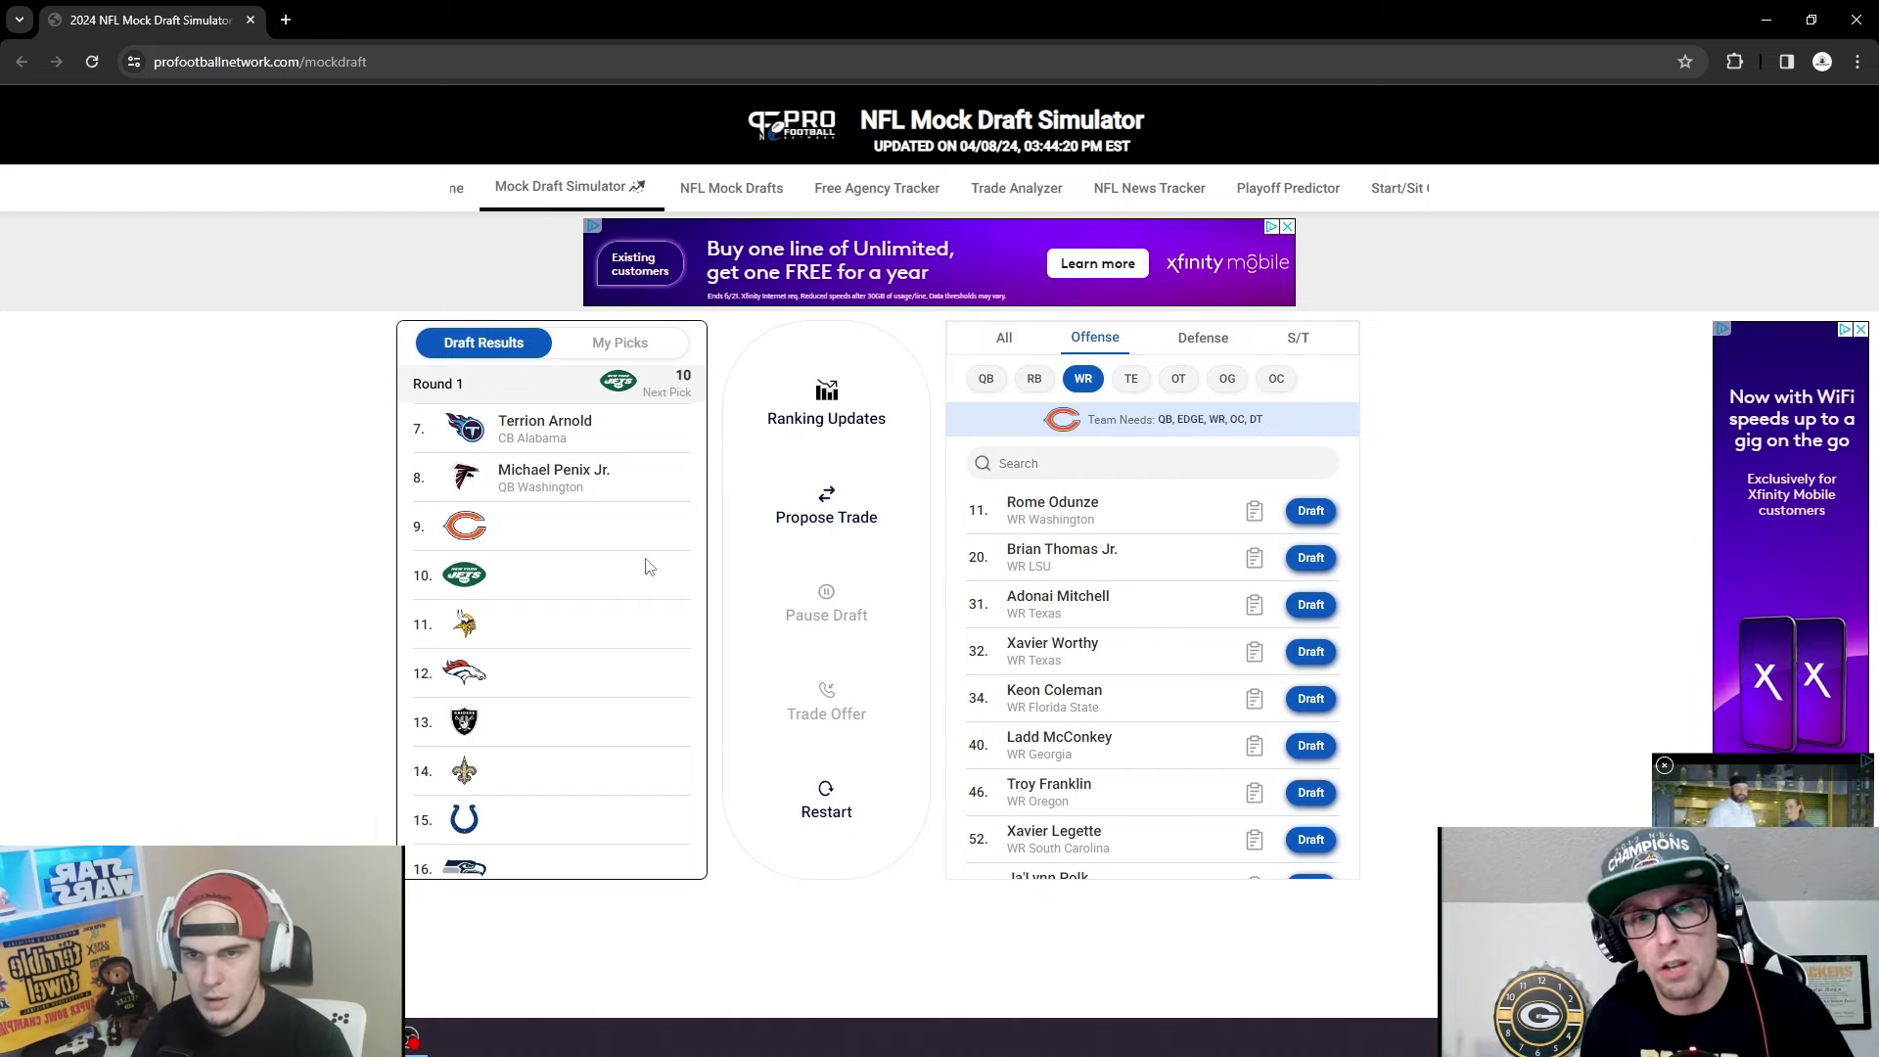
{"action": "scroll", "coordinate": [627, 529], "scroll_direction": "up", "scroll_amount": 1}
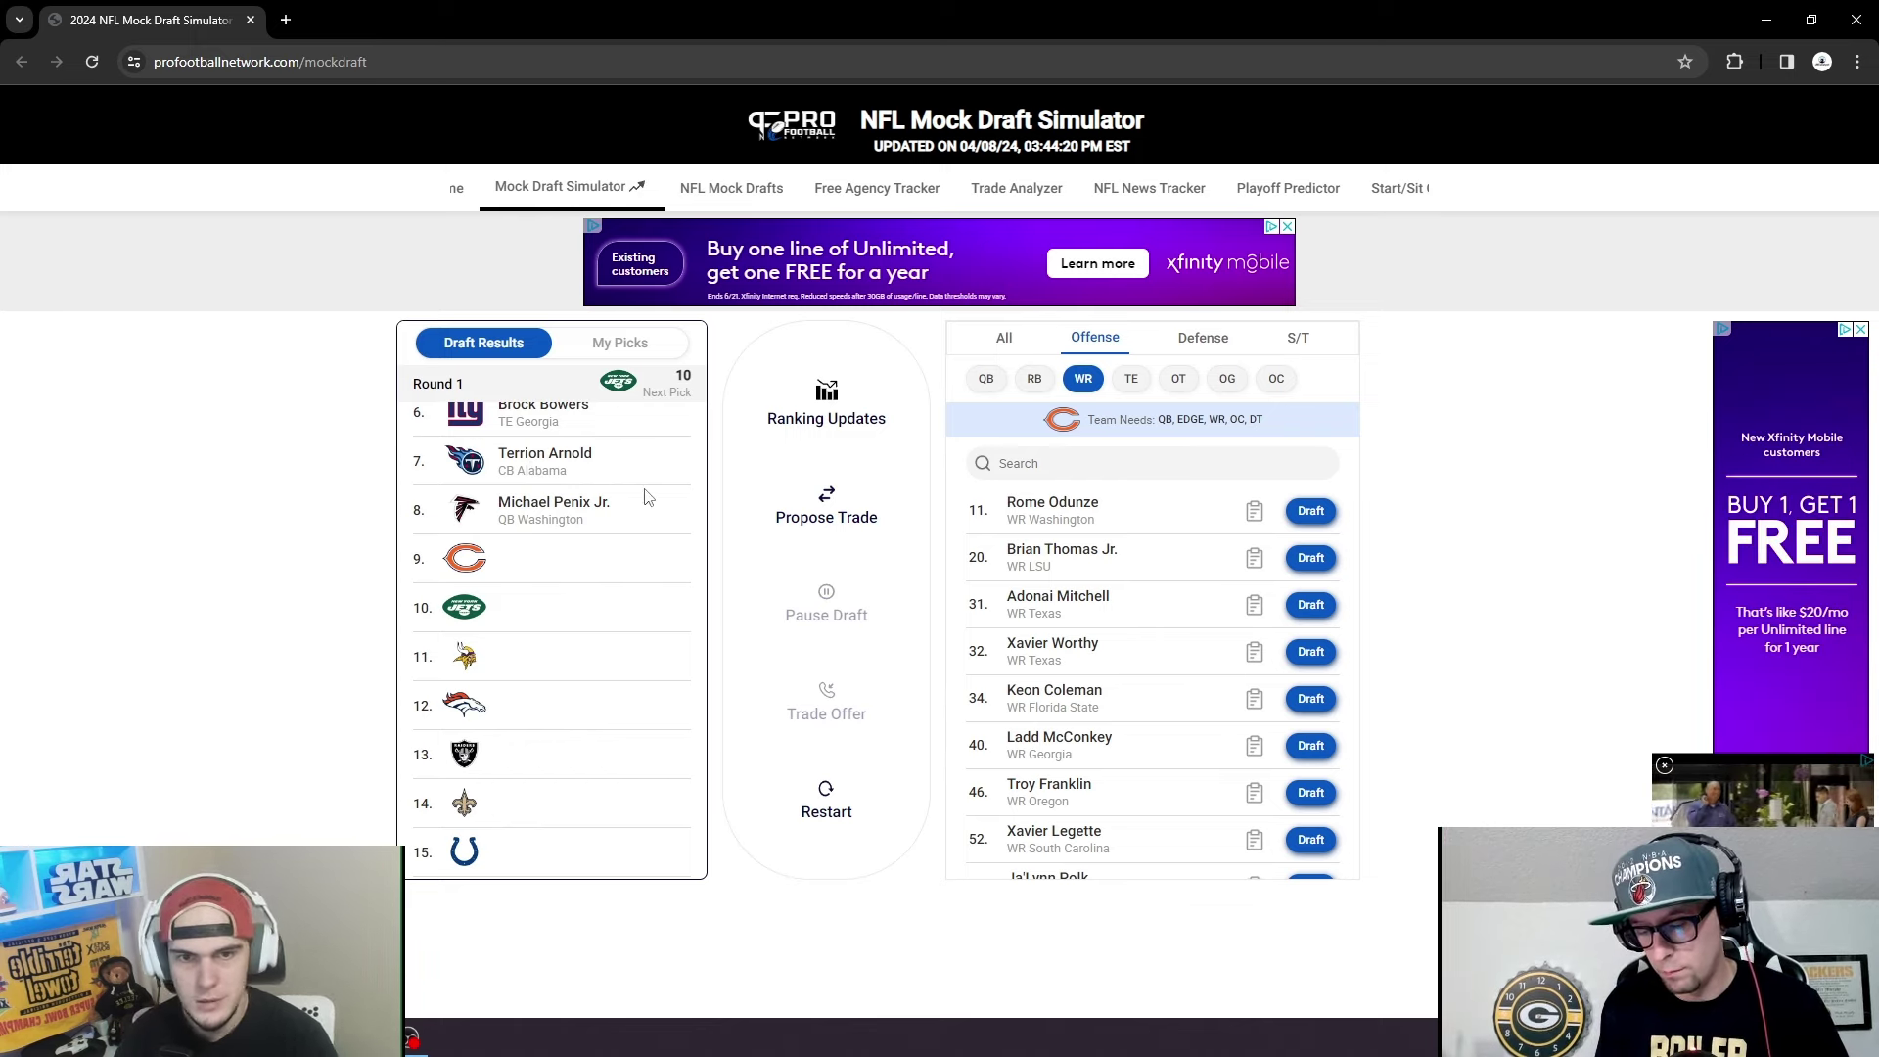
{"action": "scroll", "coordinate": [607, 578], "scroll_direction": "down", "scroll_amount": 1}
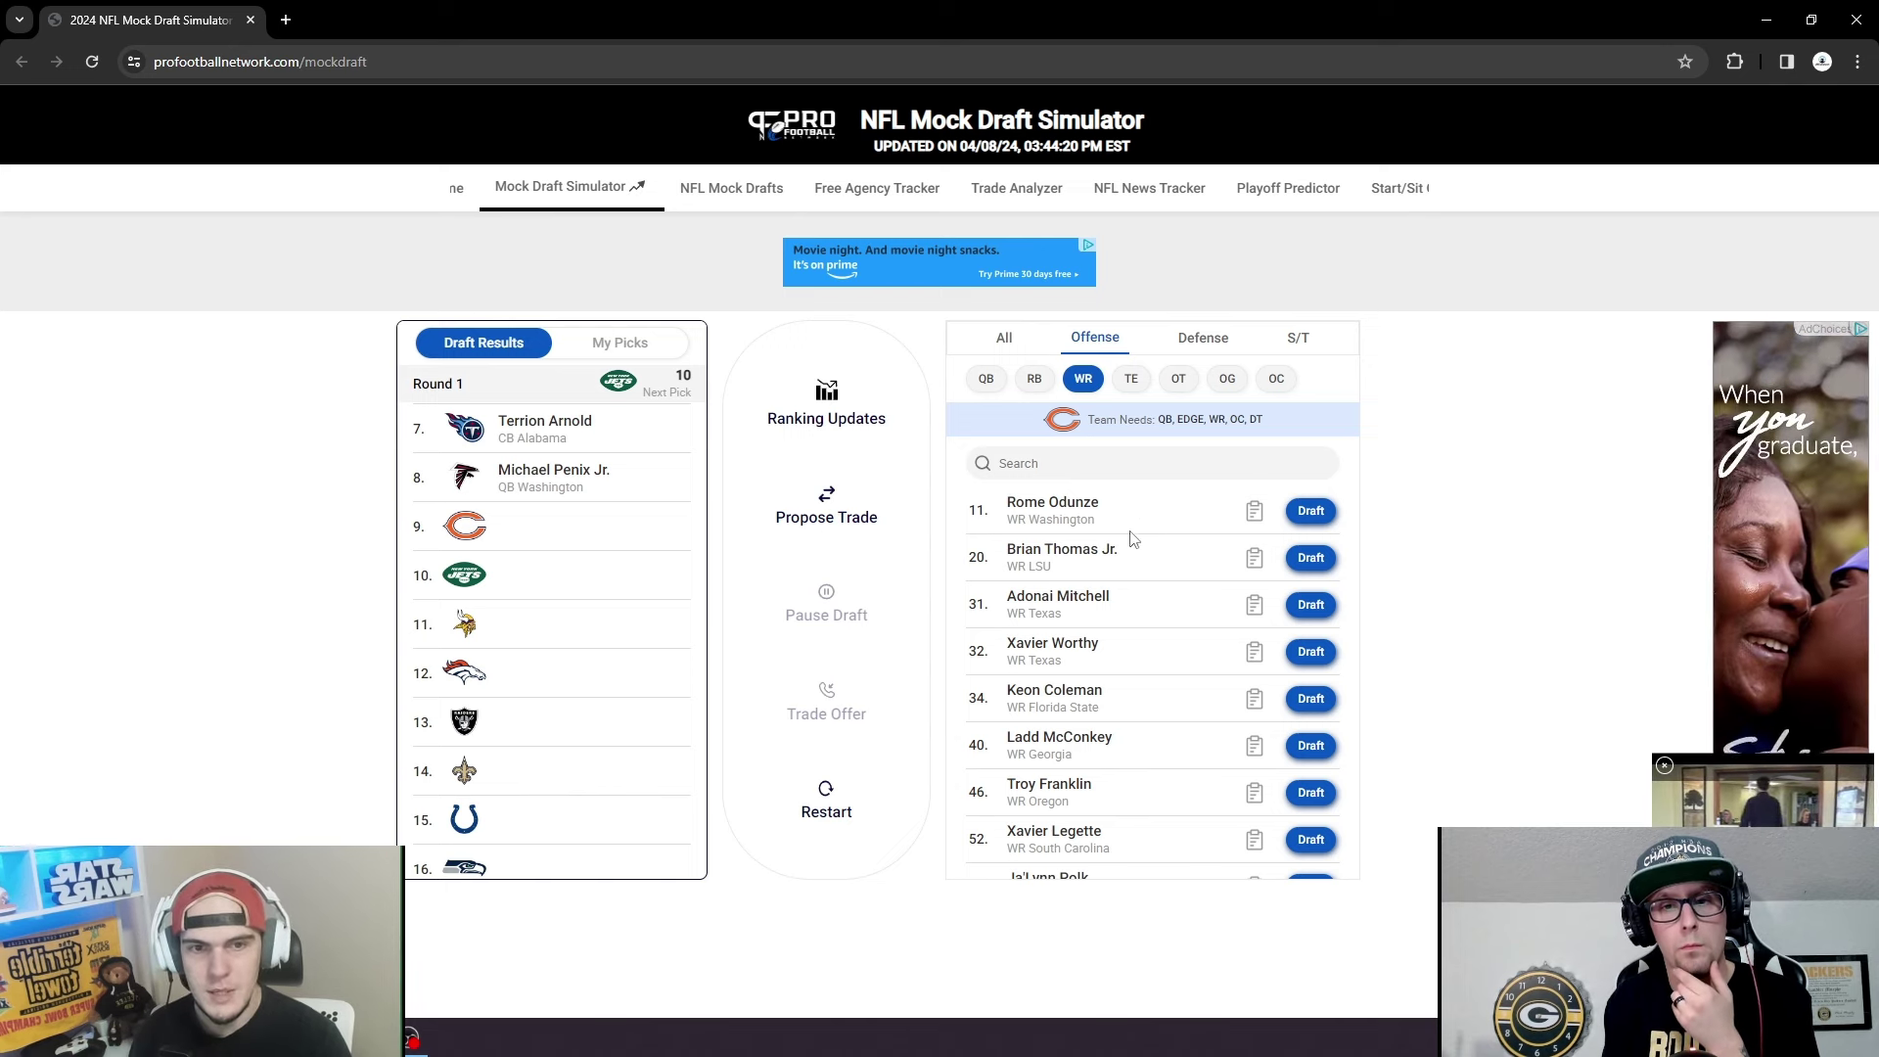
Read the strengths and weaknesses in Rome Odunze's player info for the Bears' pick 9.
{"action": "left_click", "coordinate": [1255, 509]}
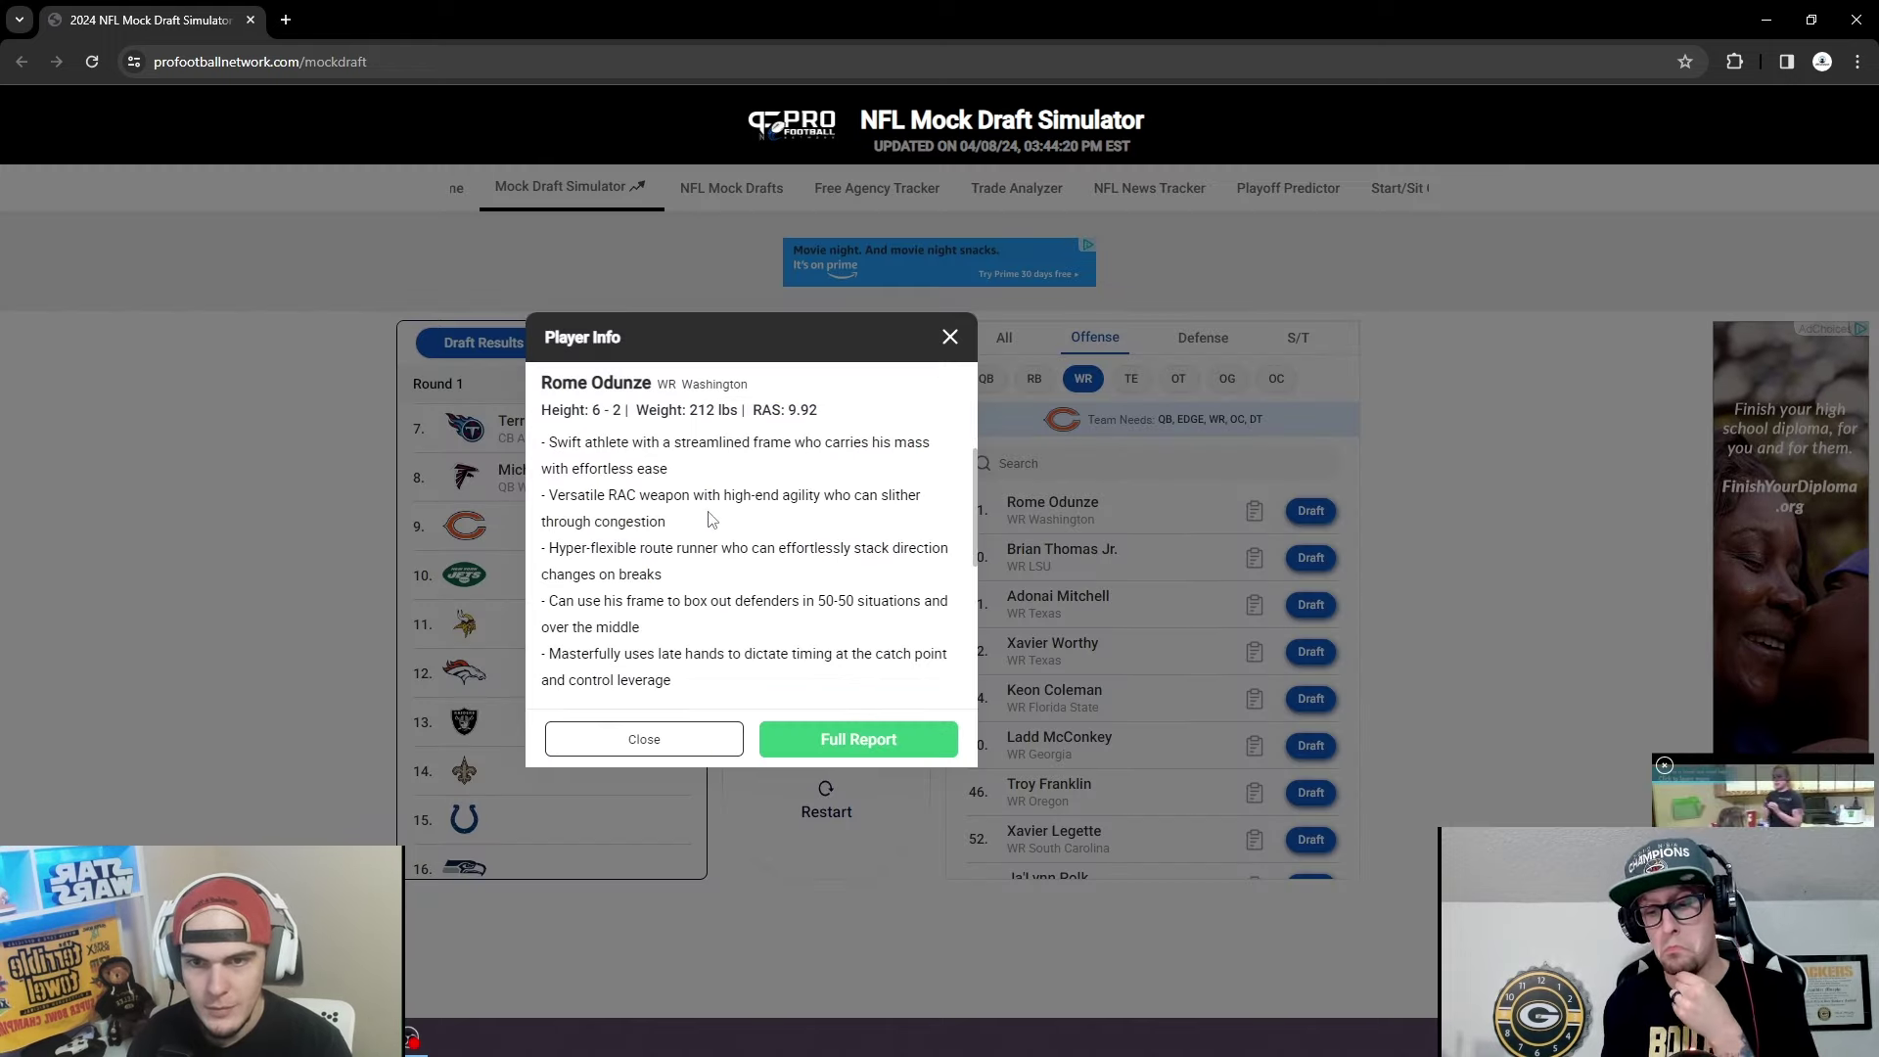
{"action": "scroll", "coordinate": [712, 518], "scroll_direction": "up", "scroll_amount": 1}
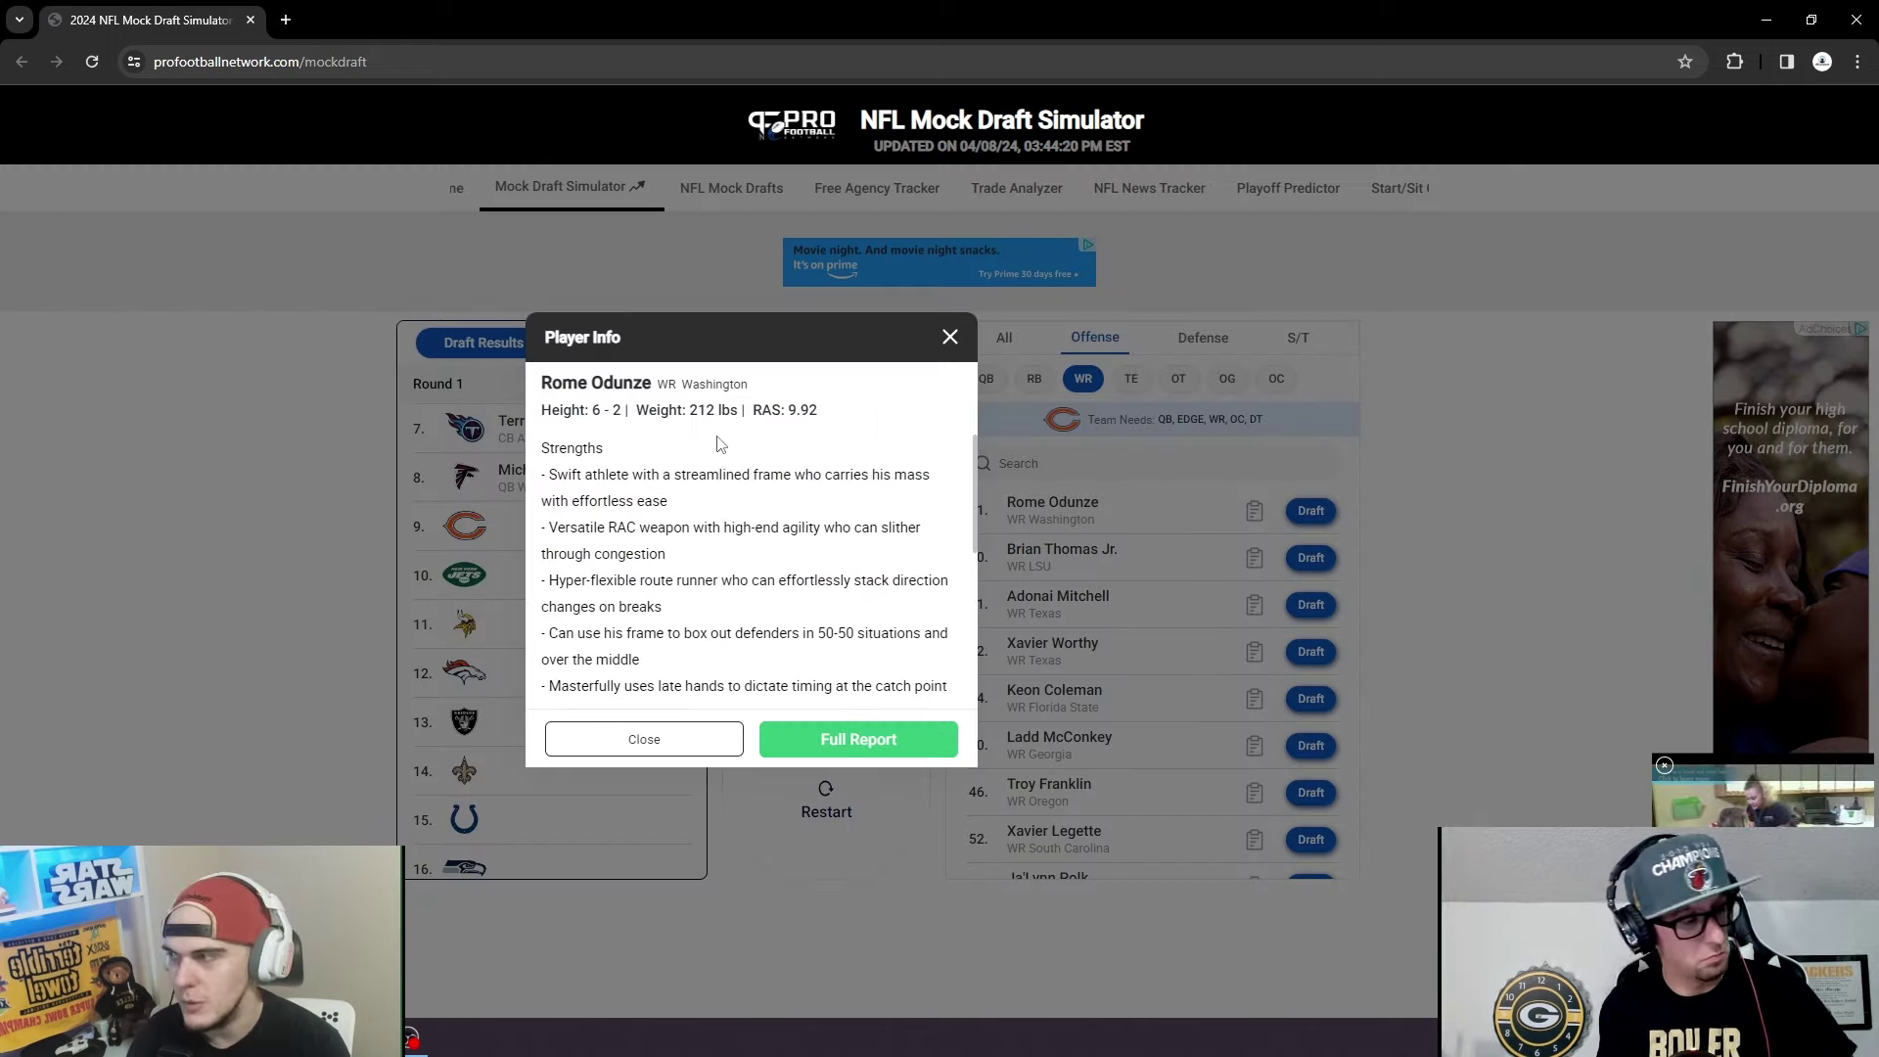
{"action": "scroll", "coordinate": [720, 550], "scroll_direction": "down", "scroll_amount": 4}
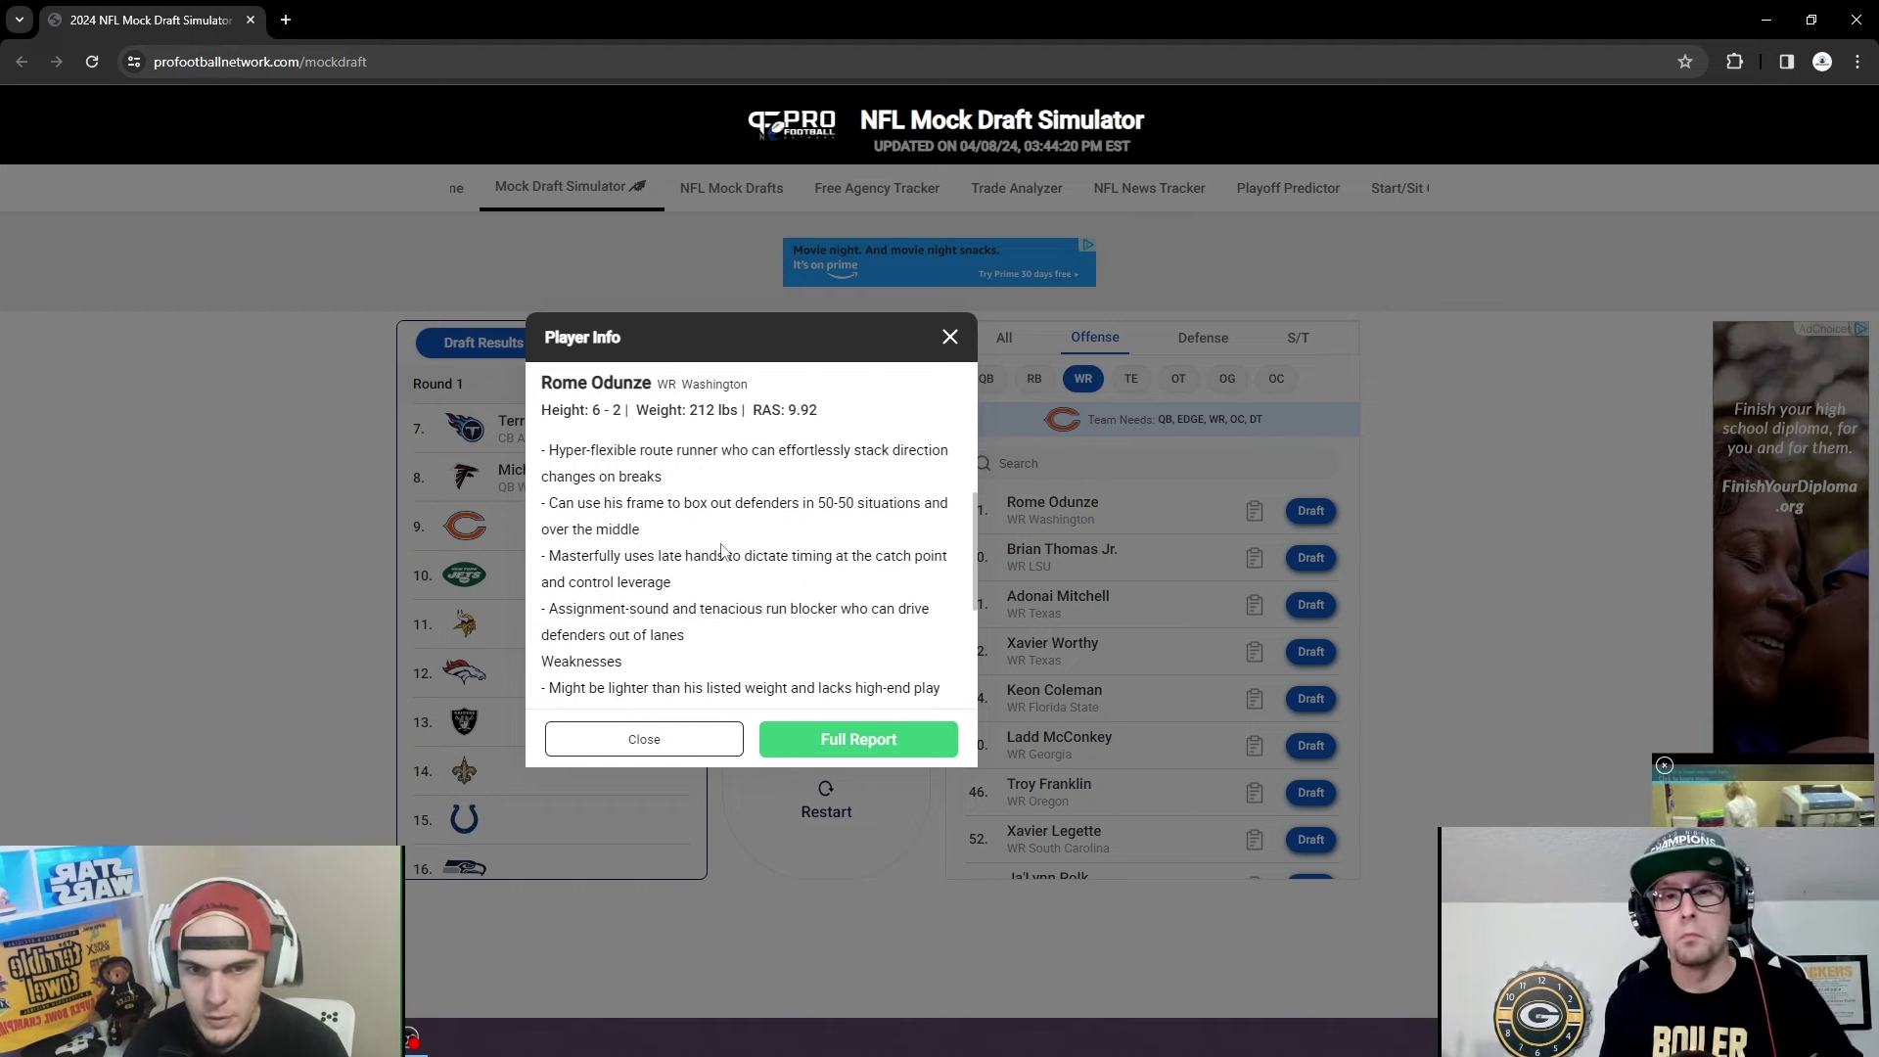
{"action": "scroll", "coordinate": [720, 550], "scroll_direction": "down", "scroll_amount": 1}
{"action": "scroll", "coordinate": [753, 617], "scroll_direction": "up", "scroll_amount": 5}
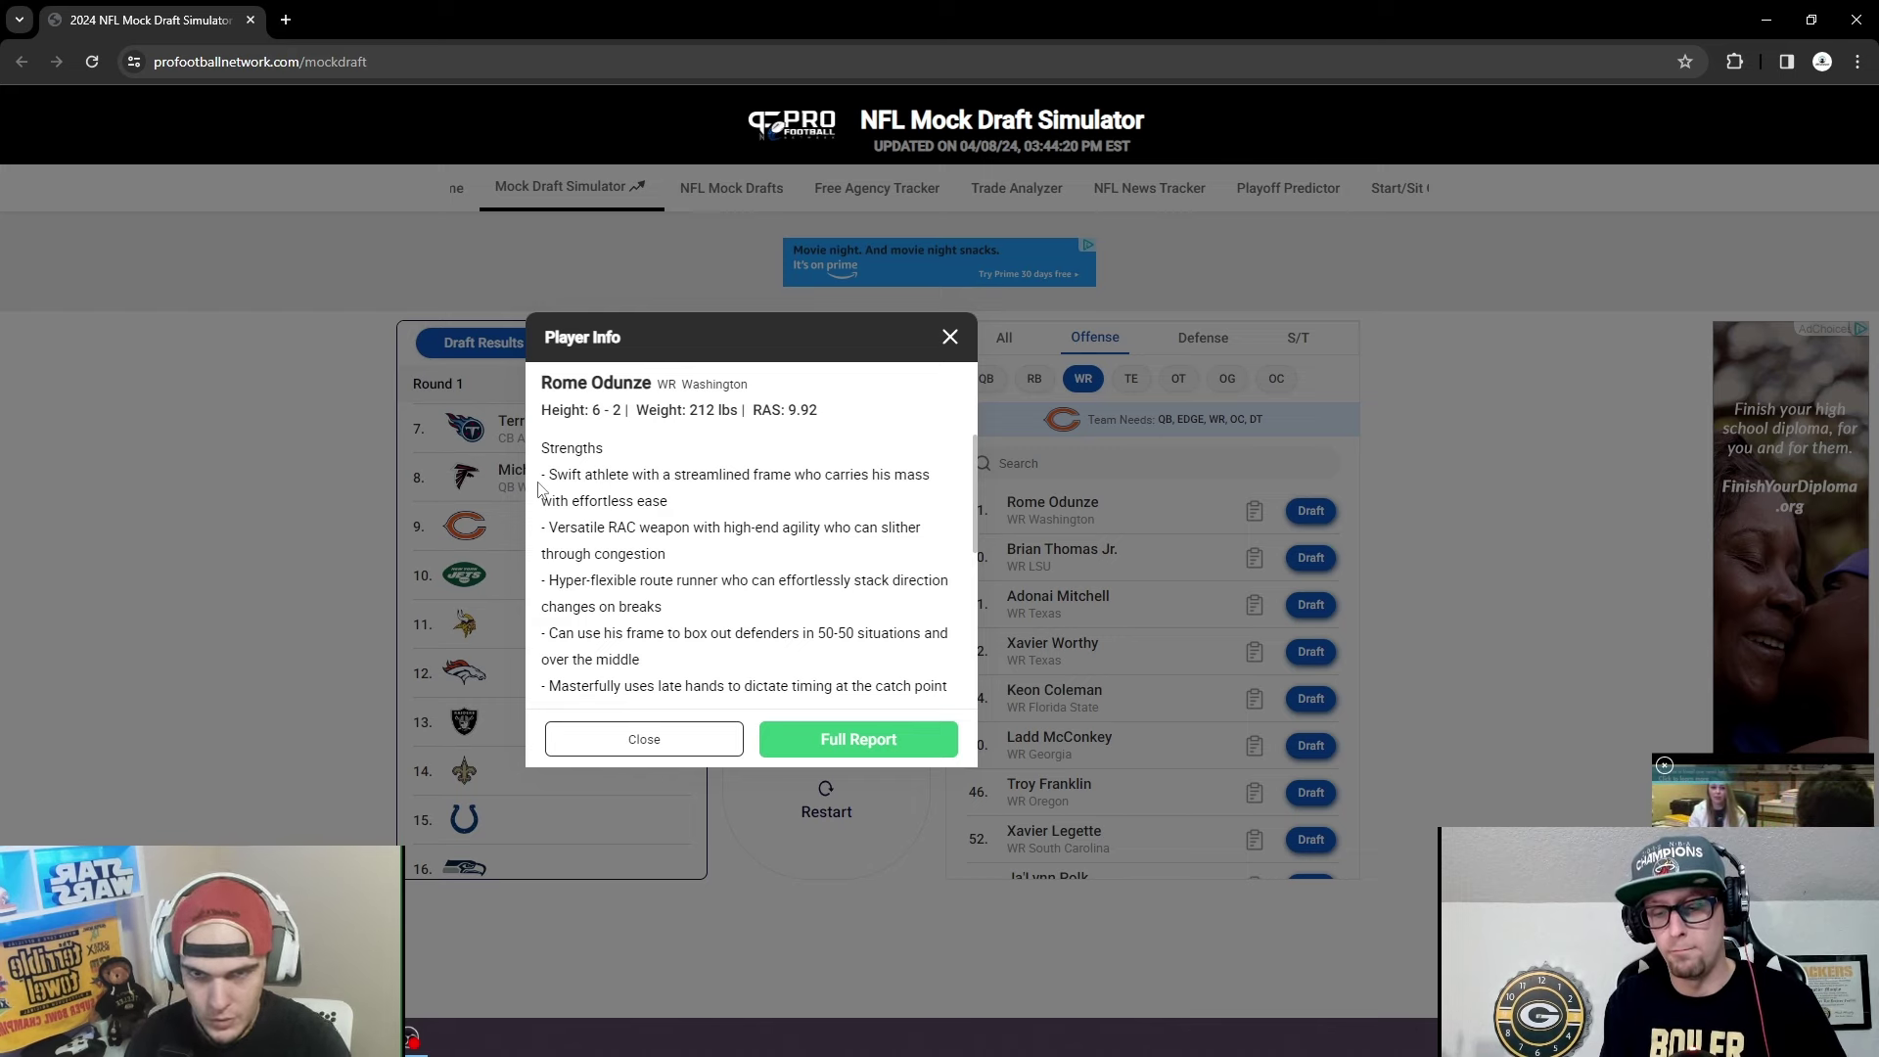
{"action": "scroll", "coordinate": [741, 553], "scroll_direction": "down", "scroll_amount": 1}
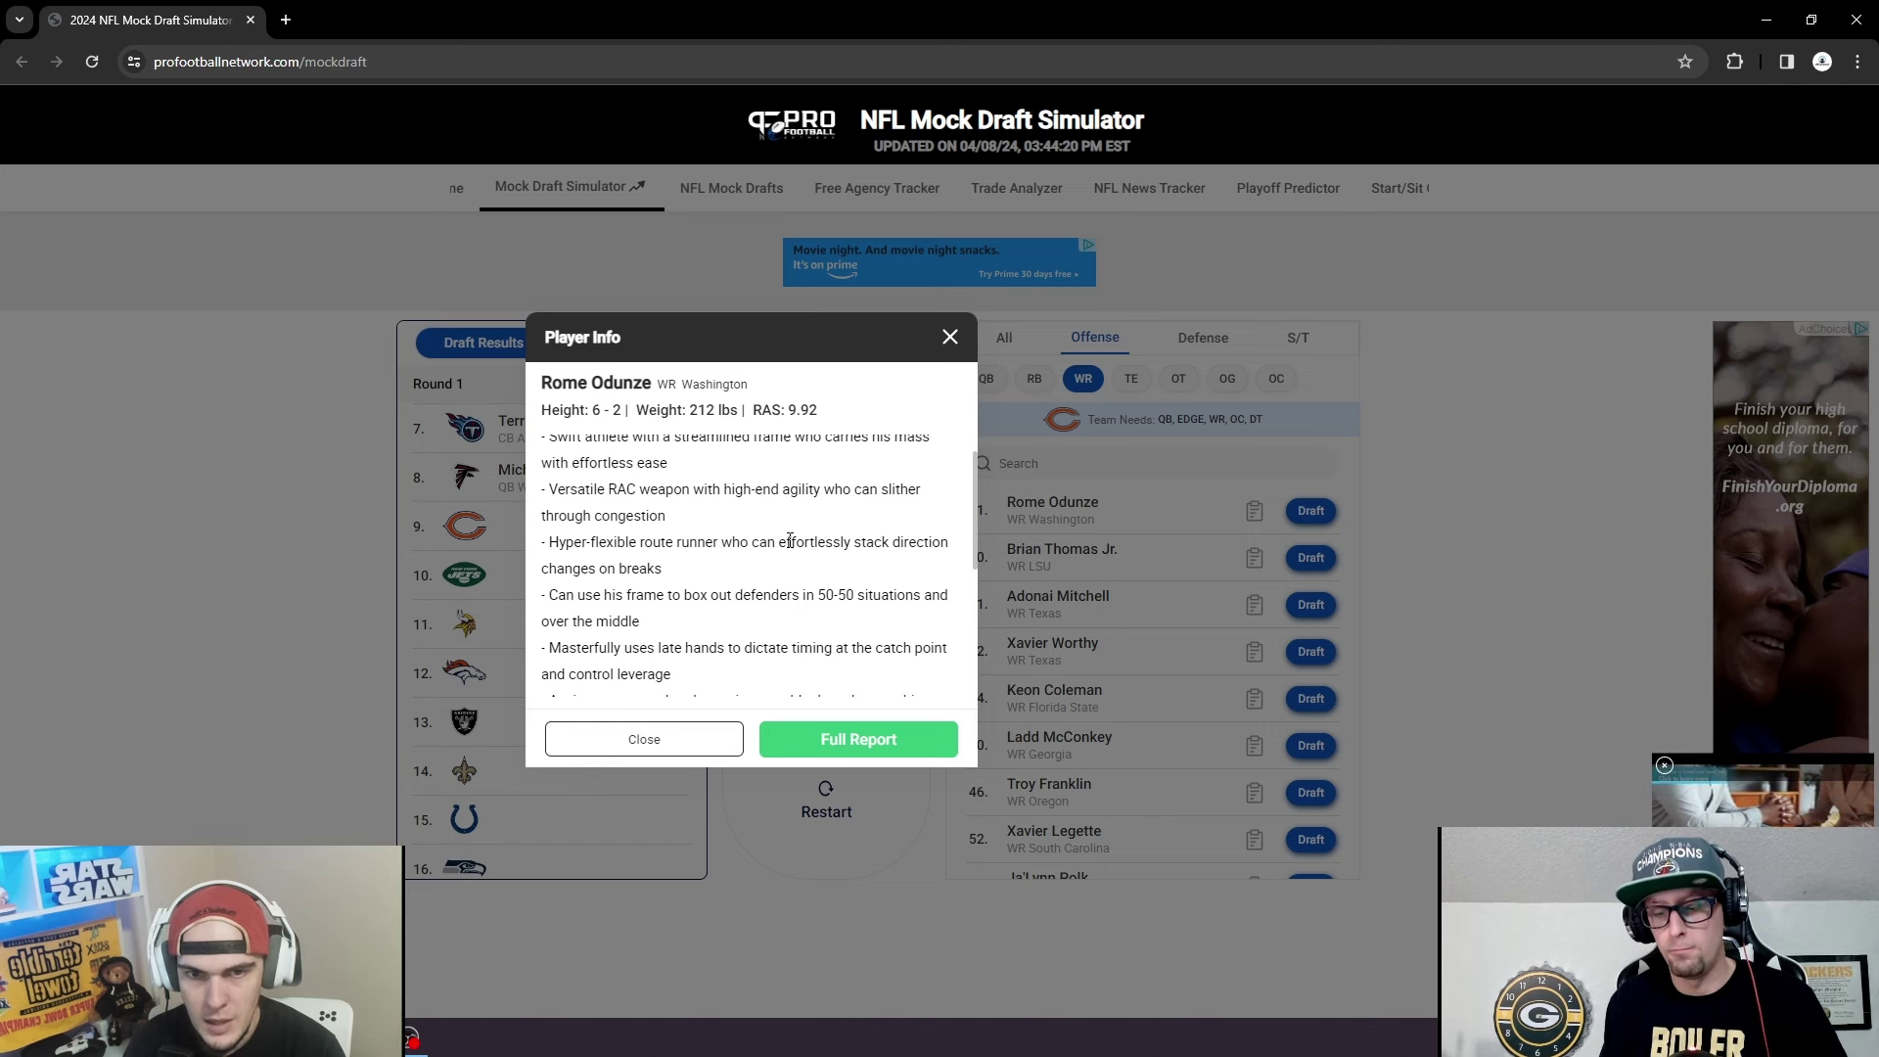
{"action": "scroll", "coordinate": [790, 541], "scroll_direction": "up", "scroll_amount": 1}
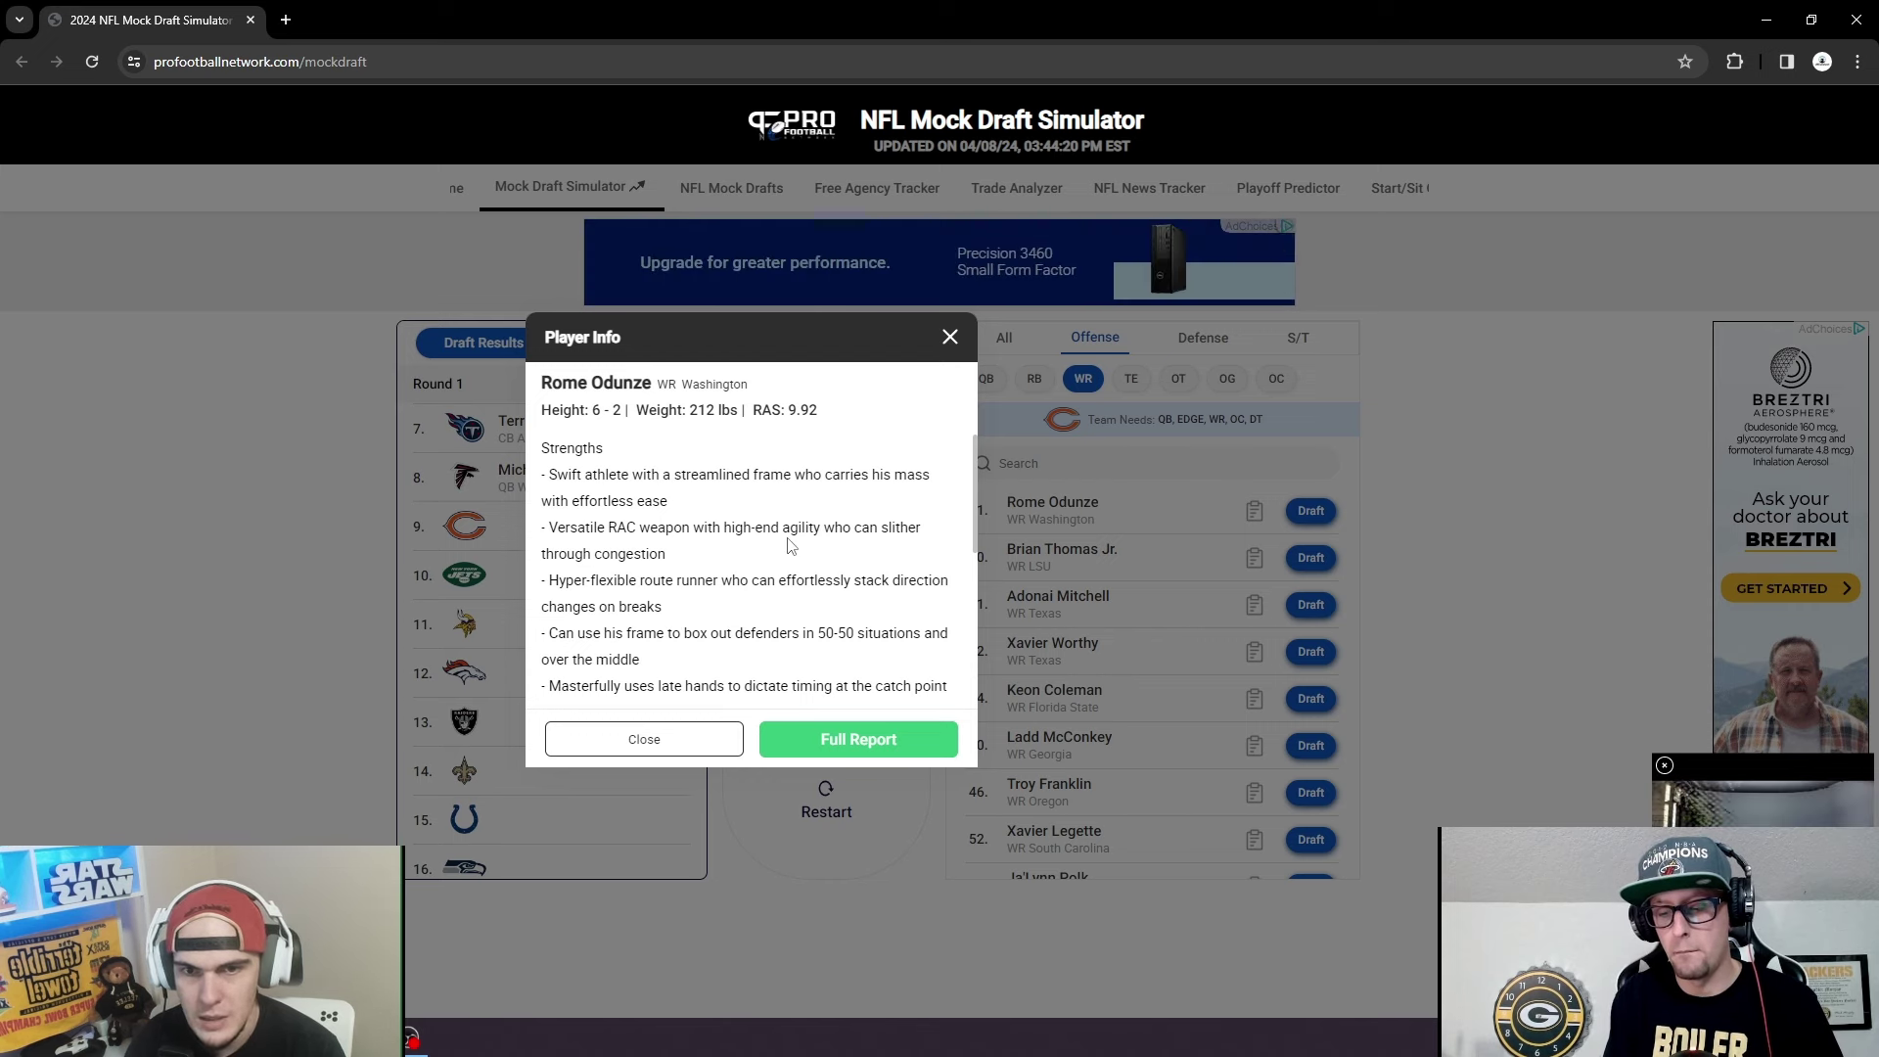
{"action": "scroll", "coordinate": [741, 544], "scroll_direction": "down", "scroll_amount": 1}
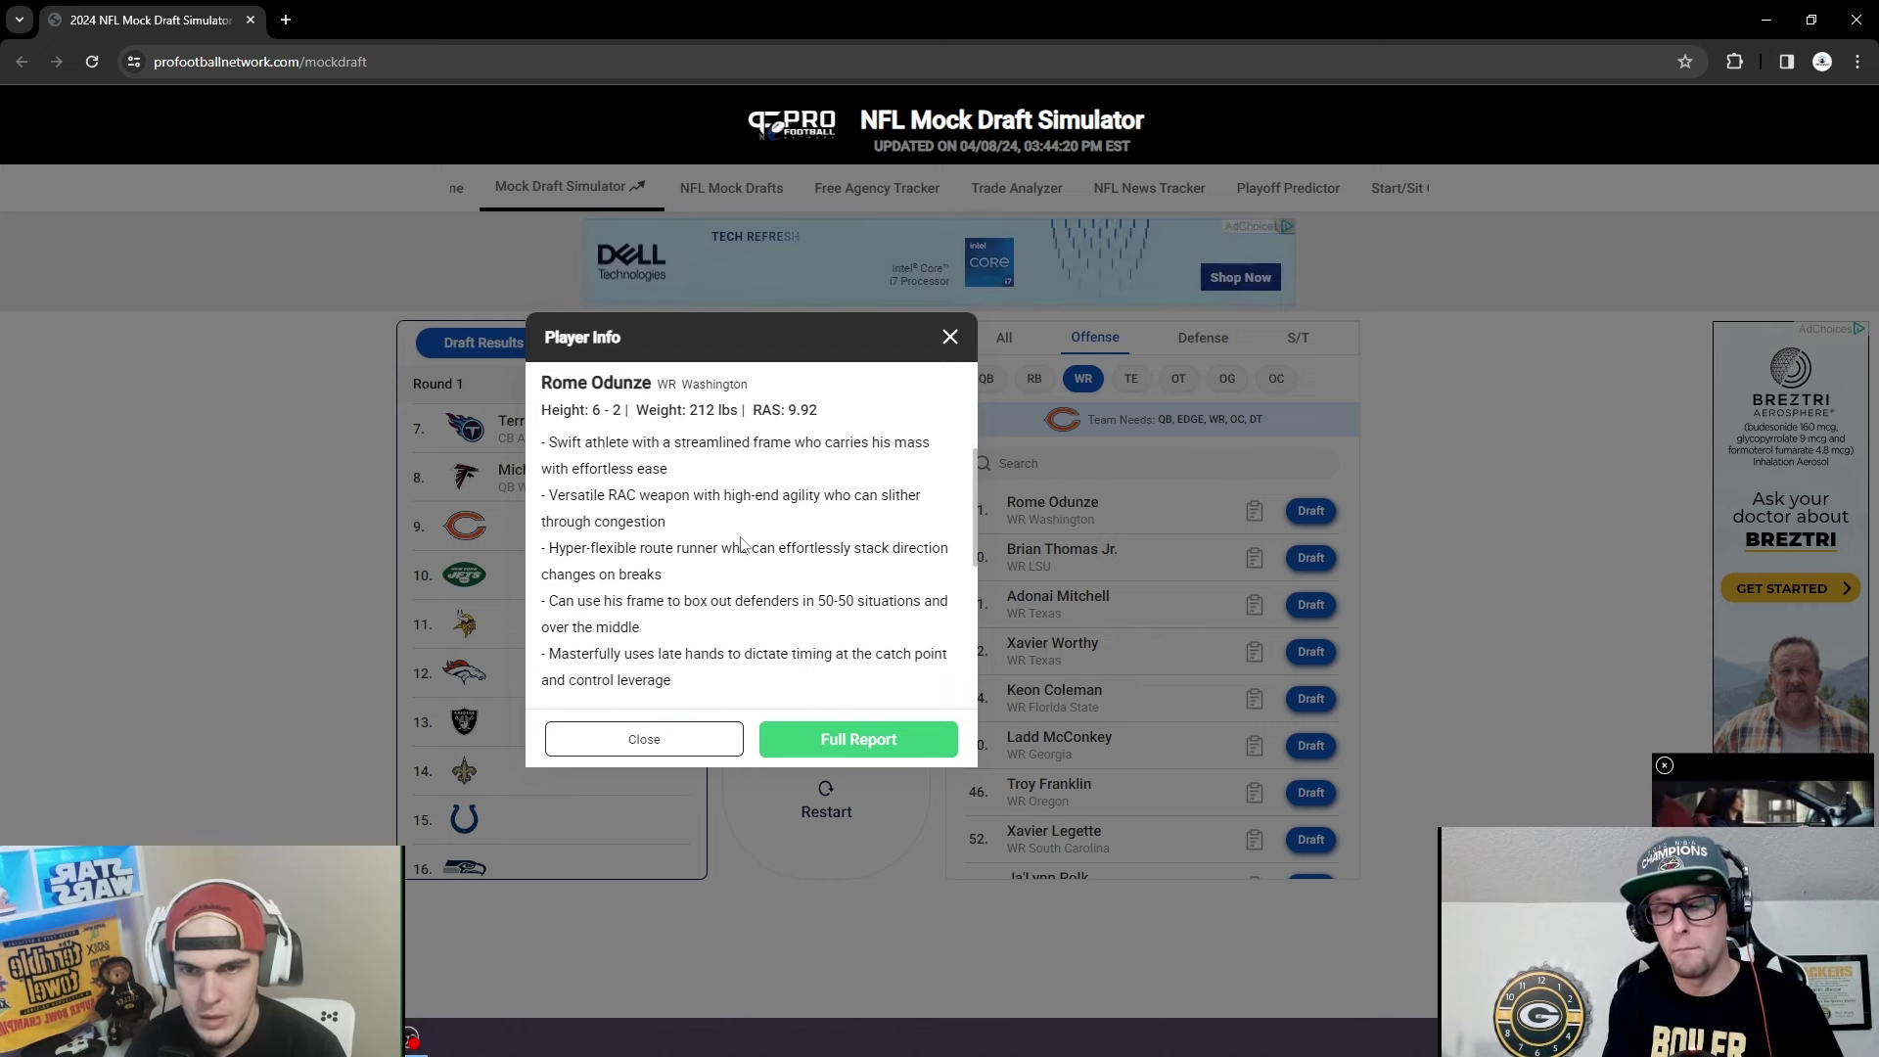
{"action": "scroll", "coordinate": [741, 544], "scroll_direction": "down", "scroll_amount": 3}
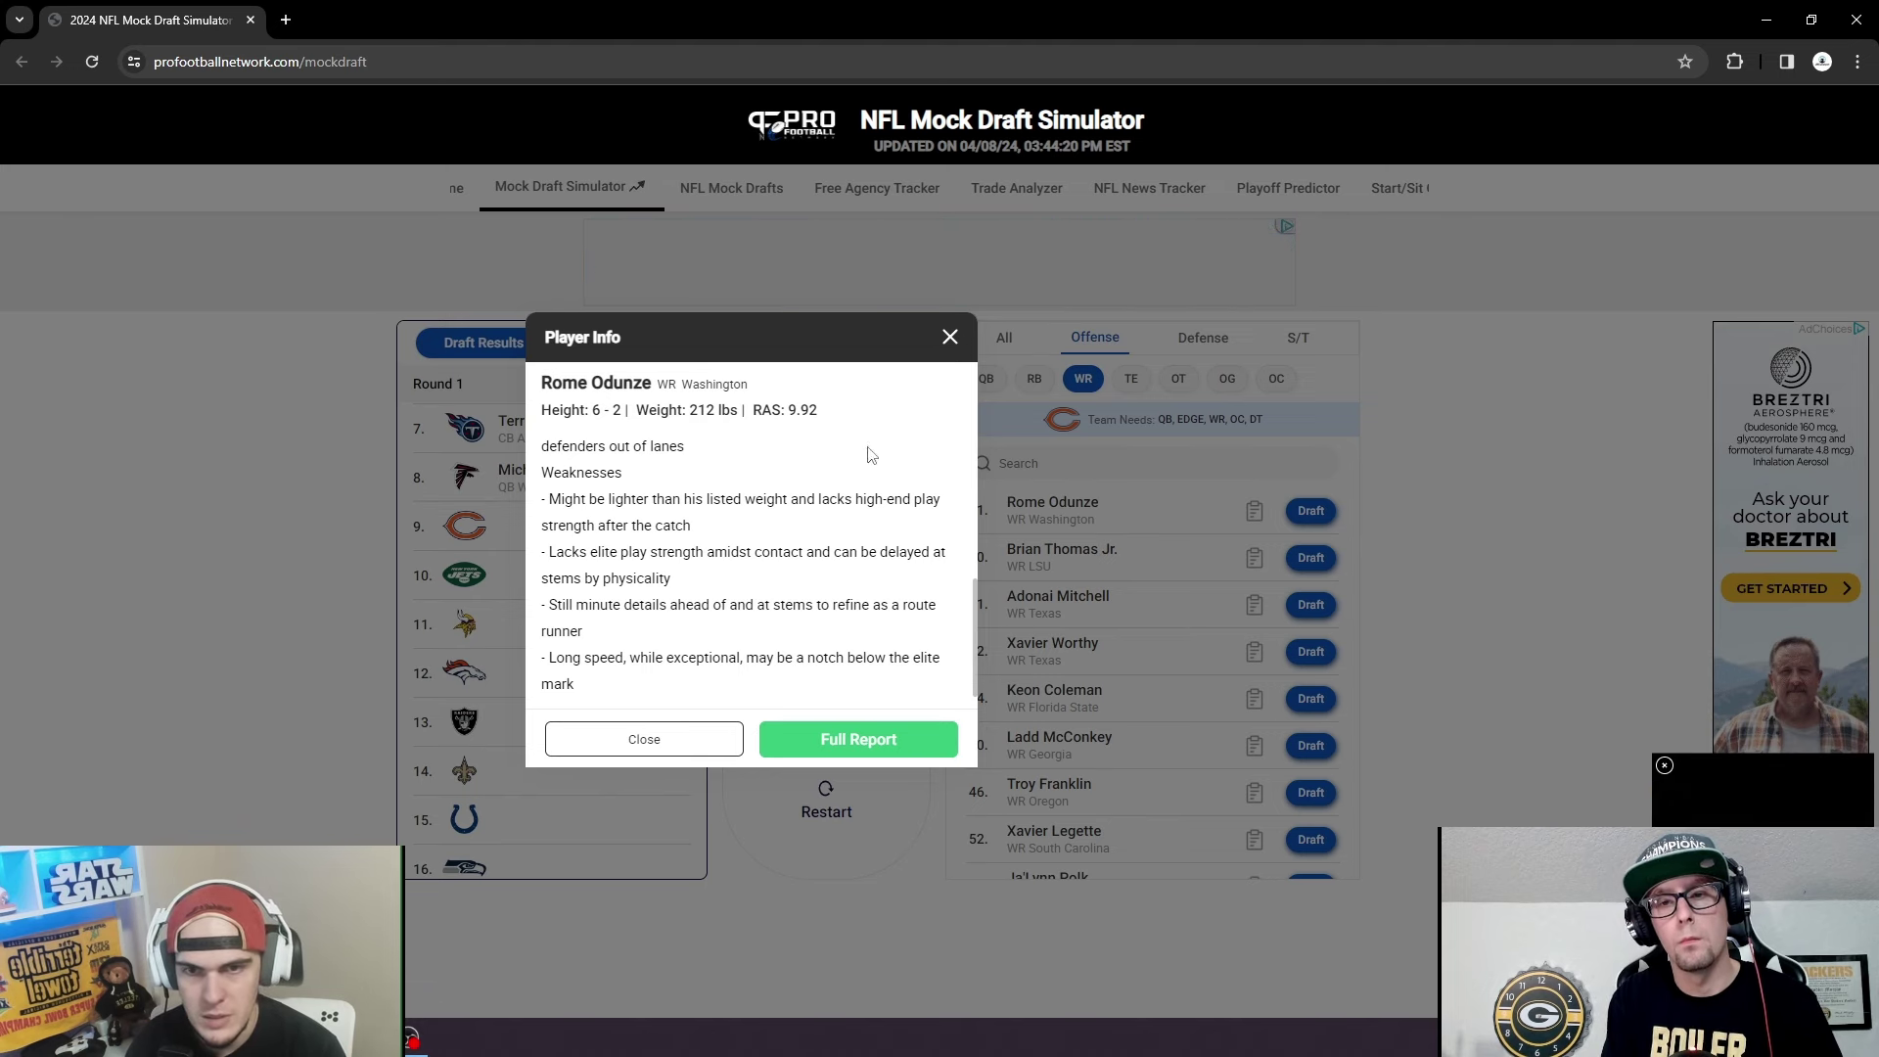
{"action": "key", "text": "Escape"}
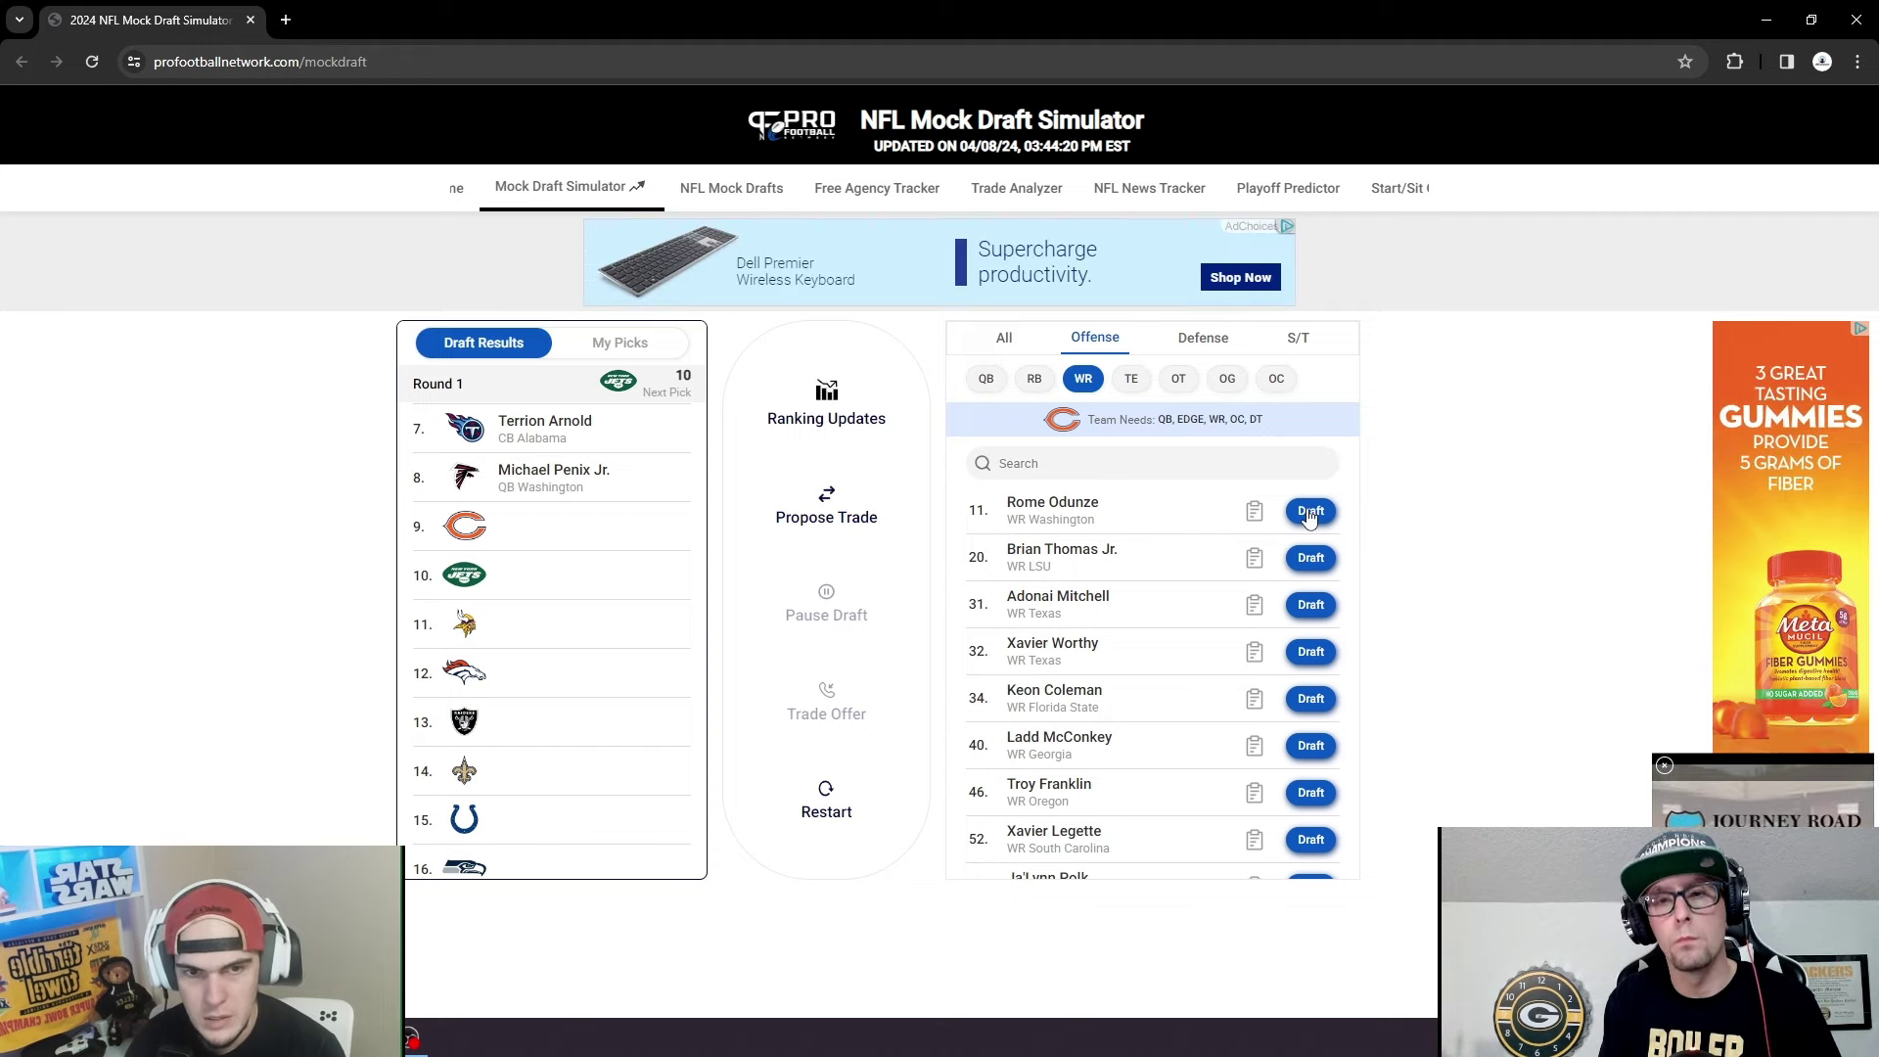
Check Rome Odunze's player info once more, and draft him for the Bears at pick 9.
{"action": "left_click", "coordinate": [1253, 511]}
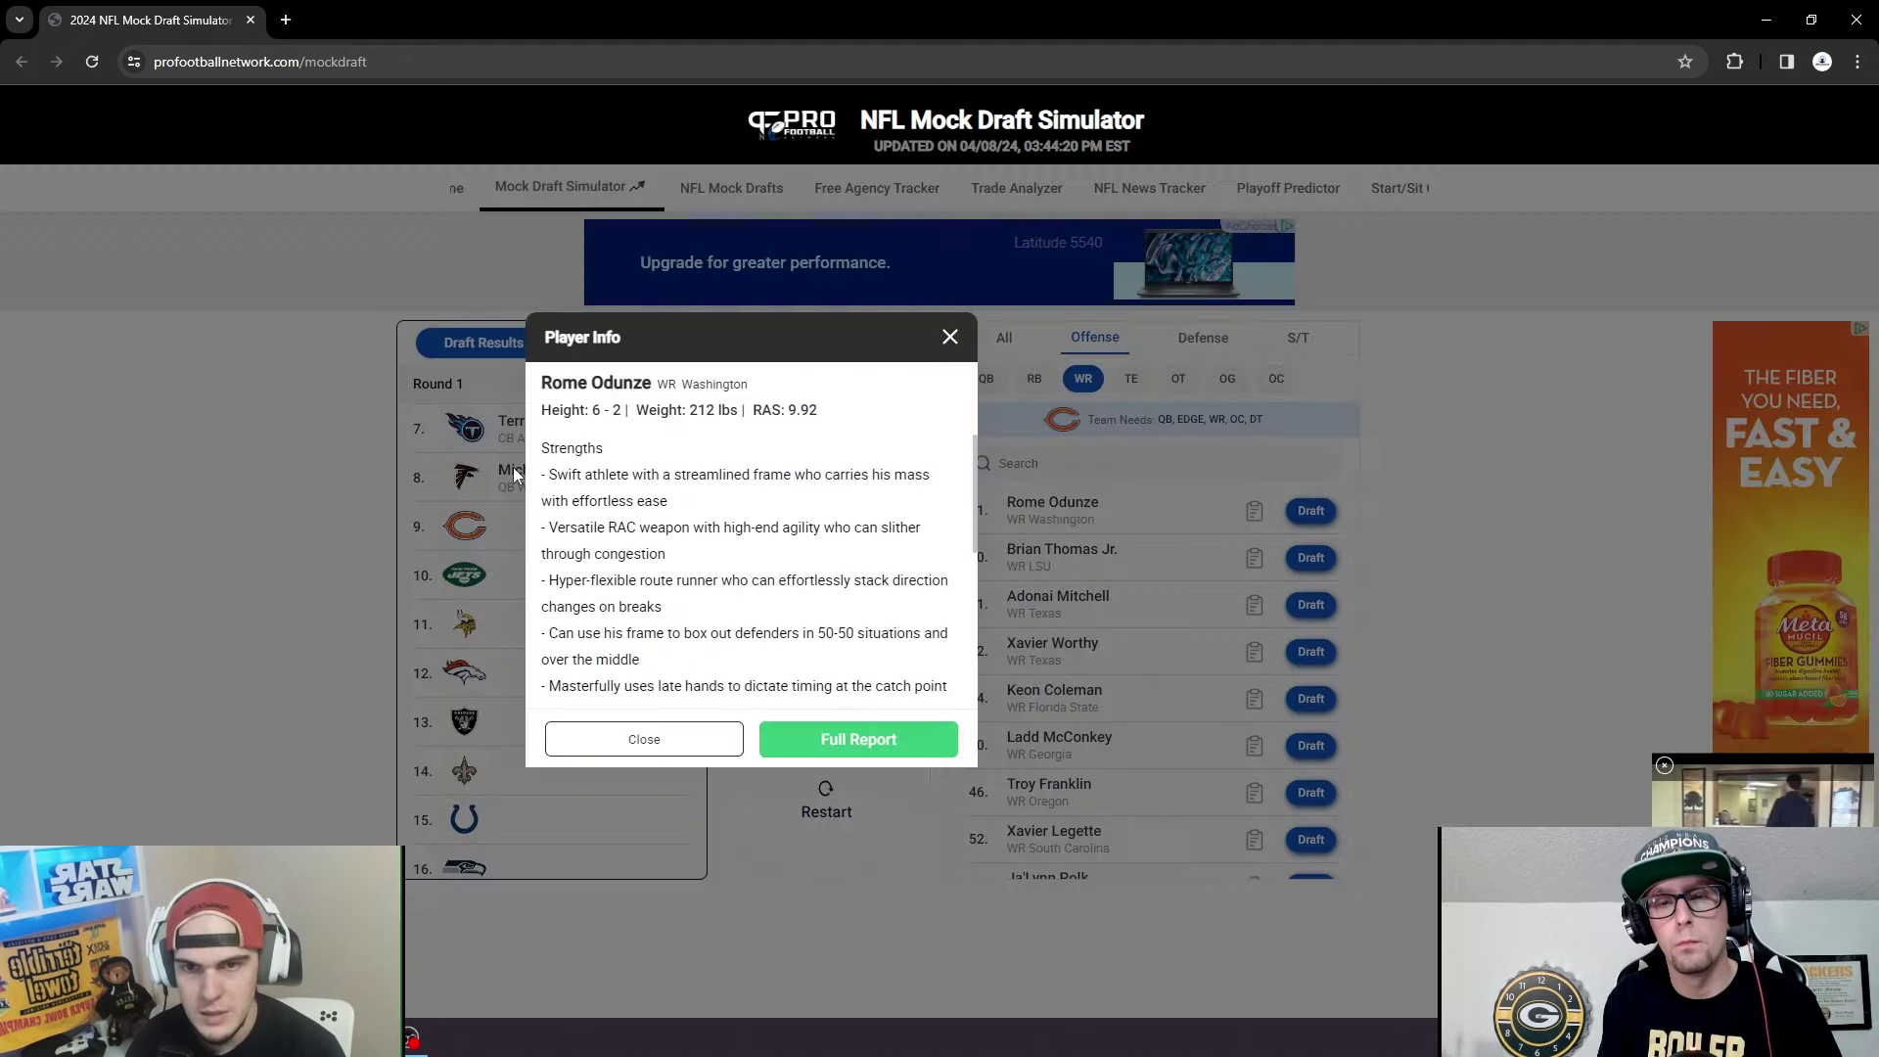
{"action": "left_click", "coordinate": [949, 336]}
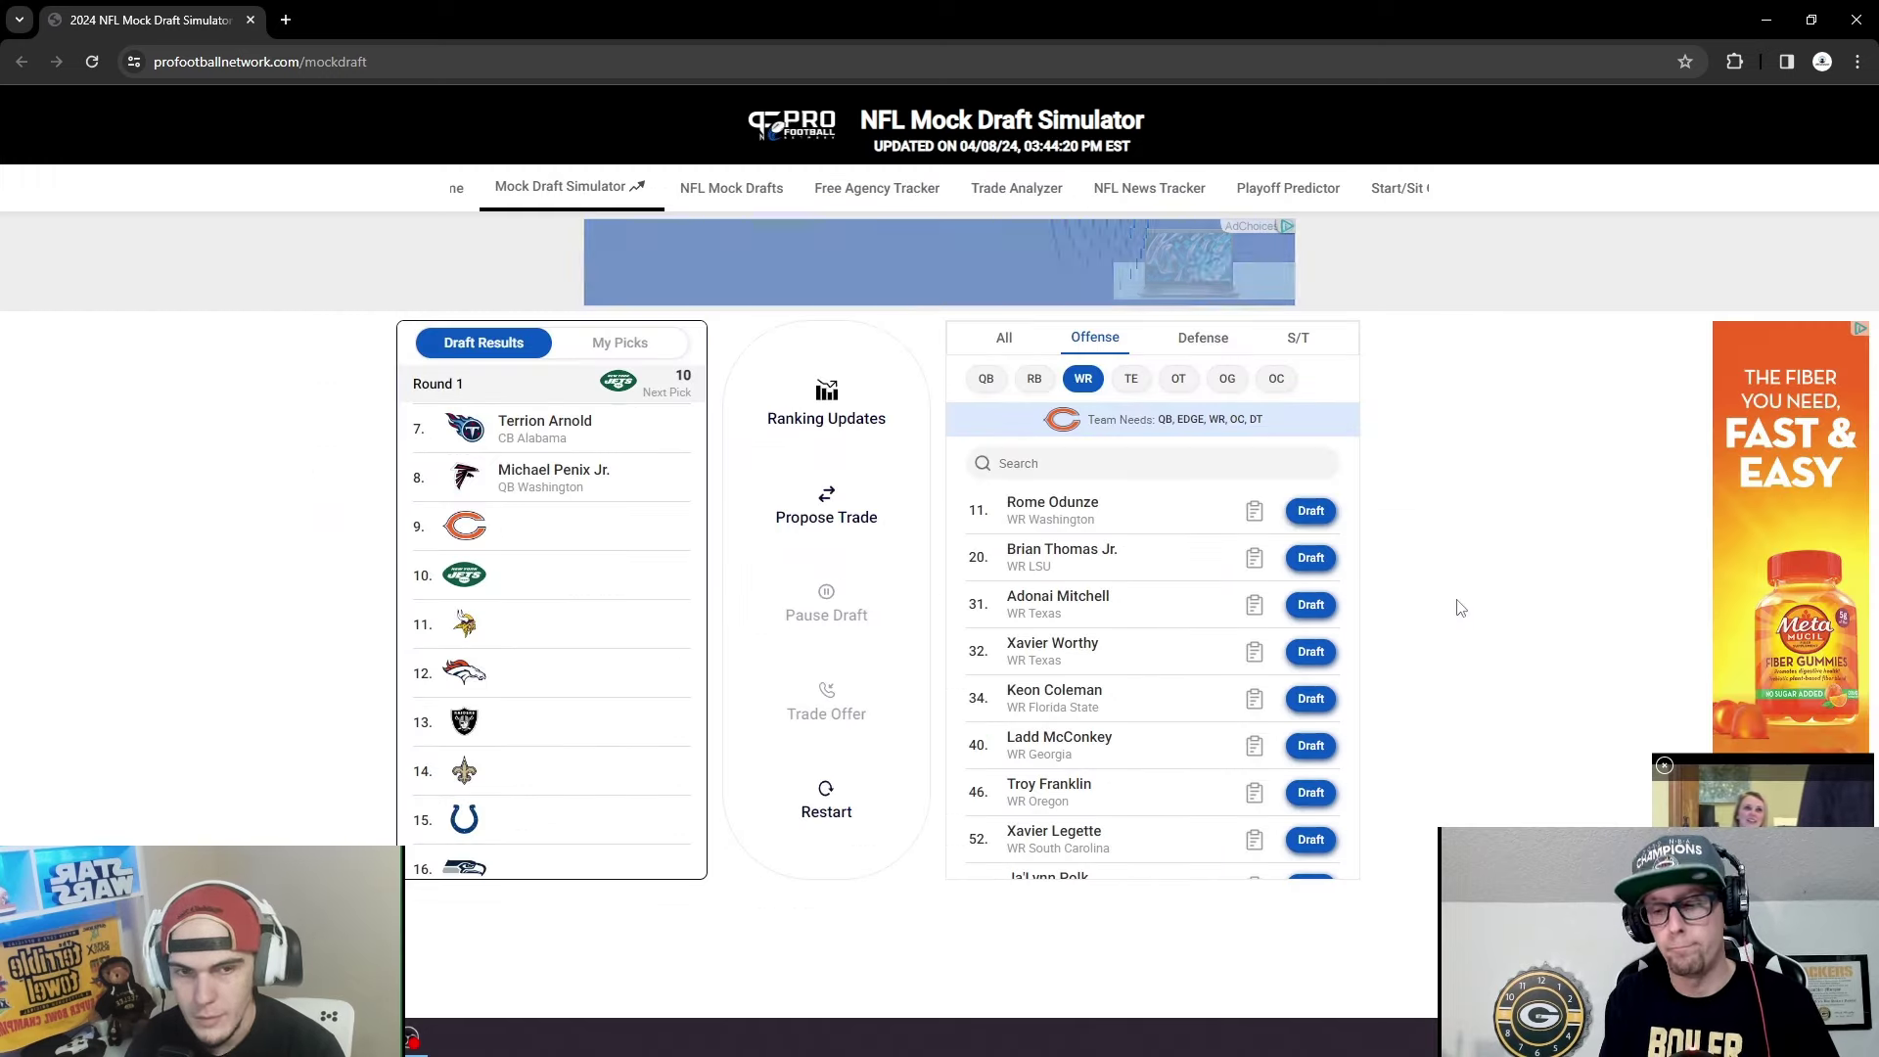
{"action": "left_click", "coordinate": [1307, 512]}
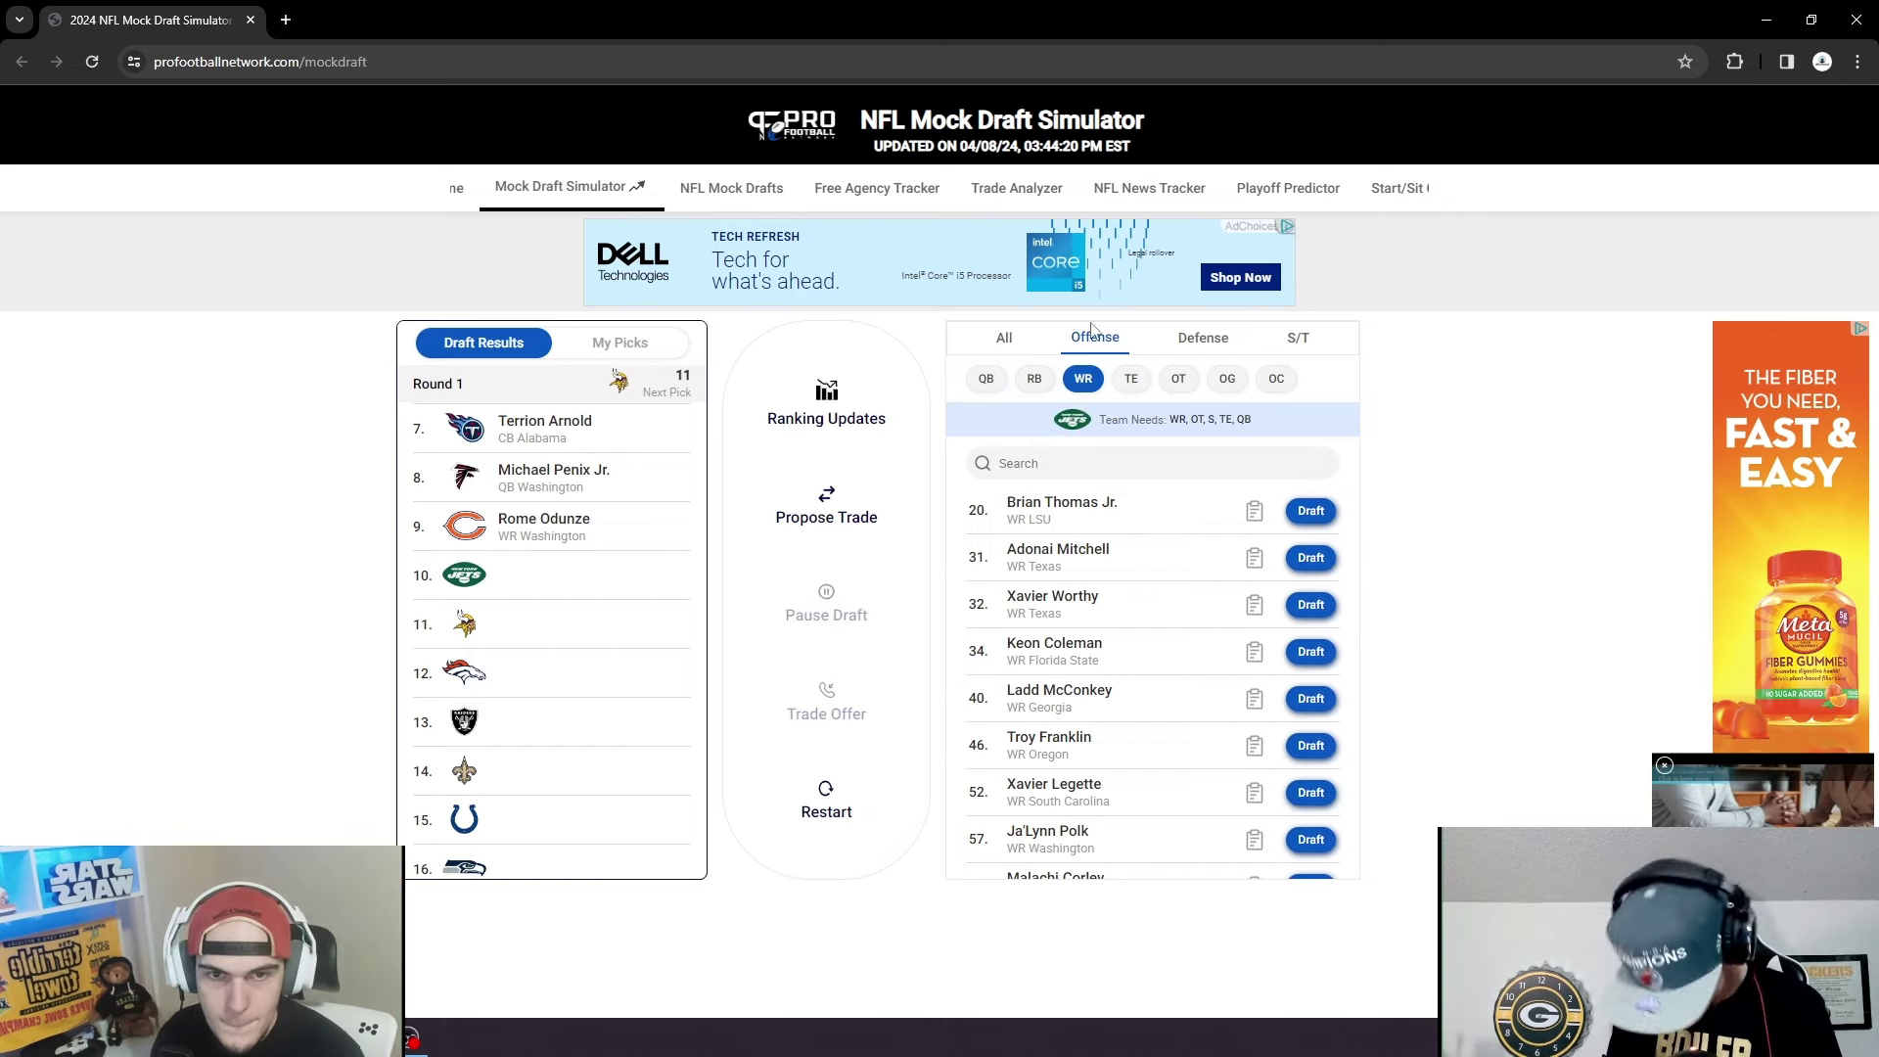
List all ranked prospects, read the strengths and weaknesses in Joe Alt's player info, and draft him for the Jets at pick 10.
{"action": "left_click", "coordinate": [1006, 342]}
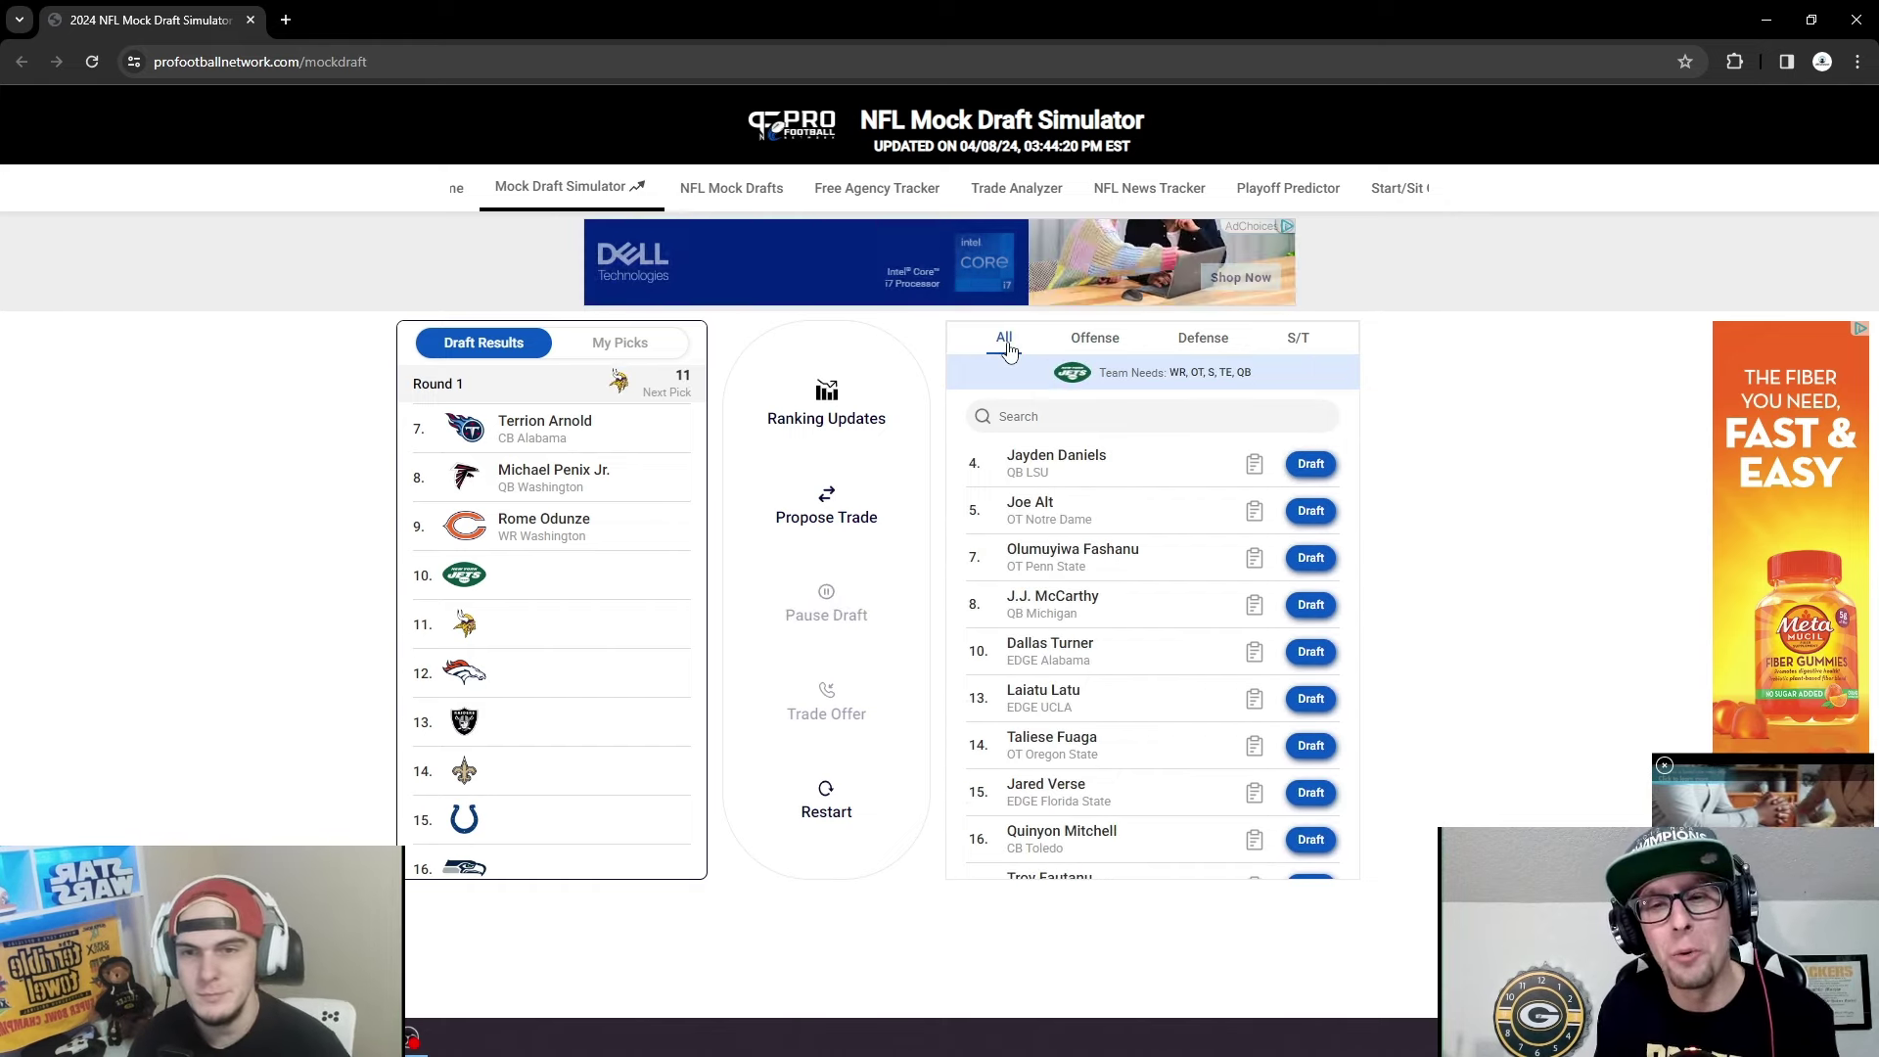
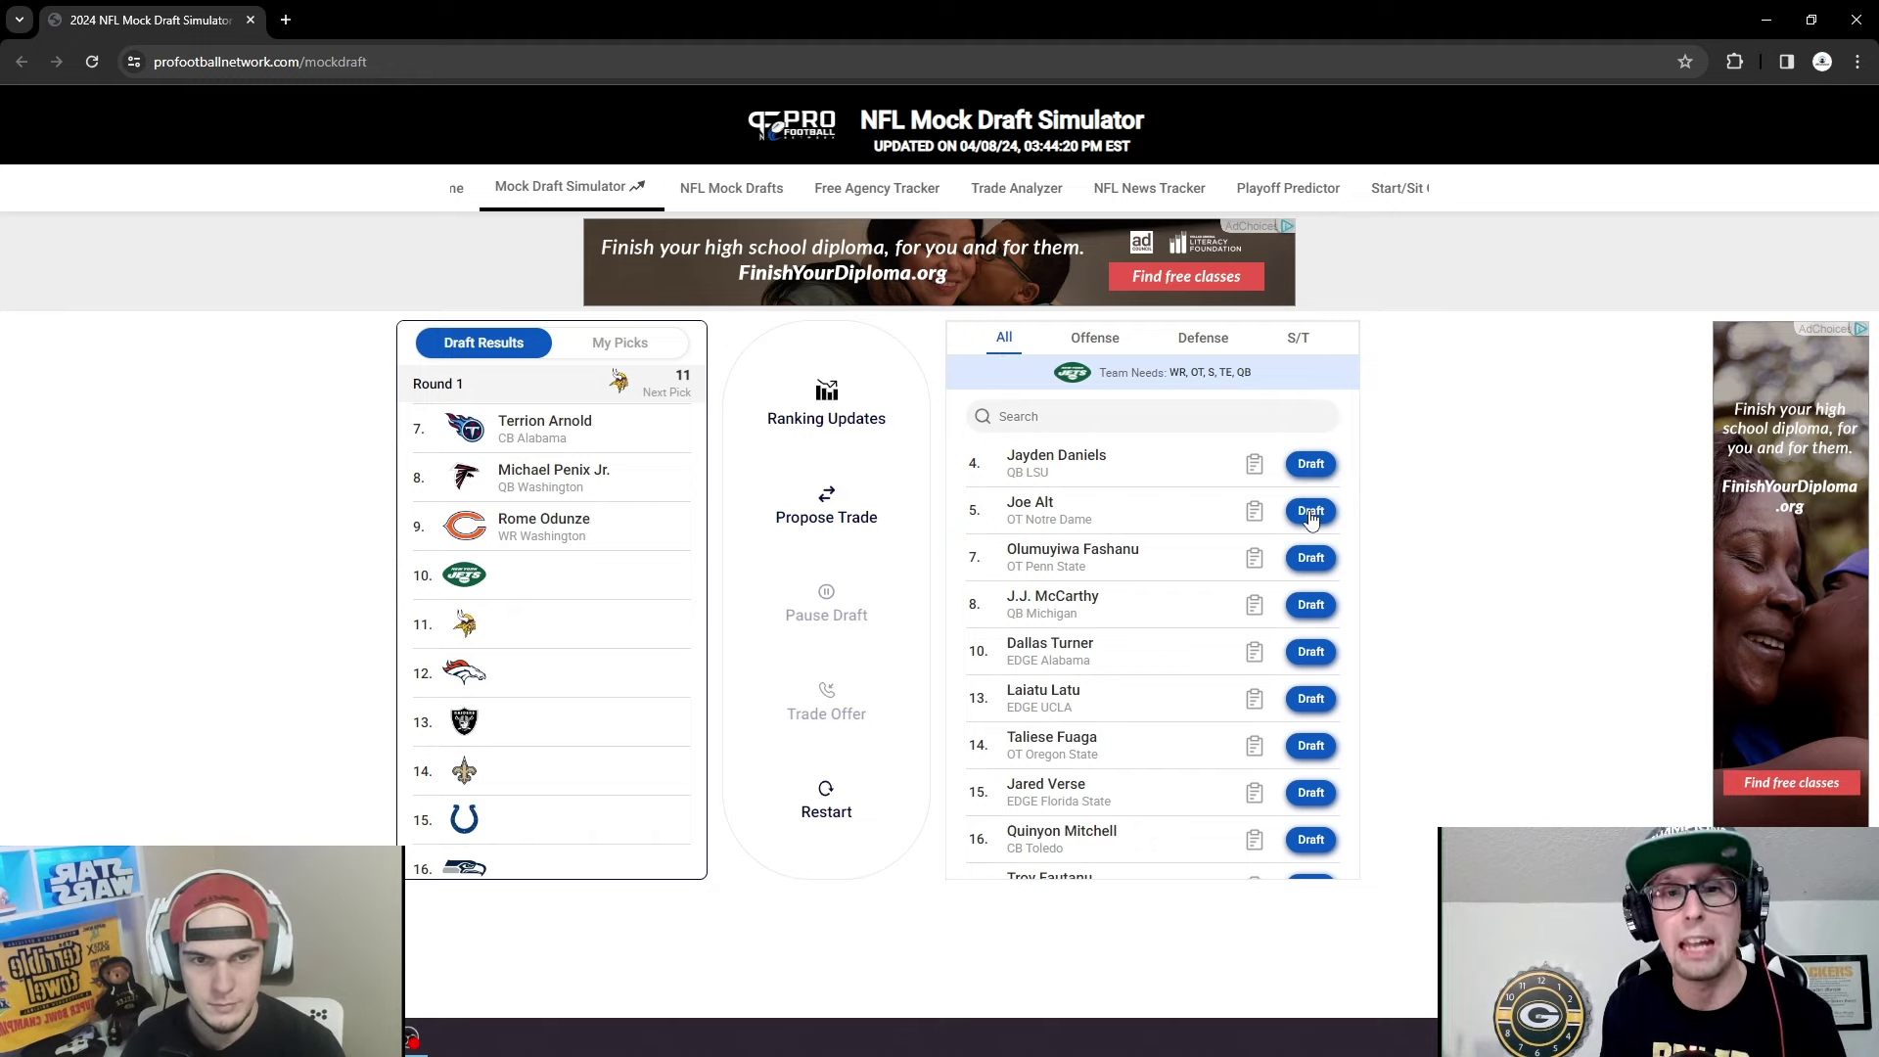
{"action": "left_click", "coordinate": [1255, 519]}
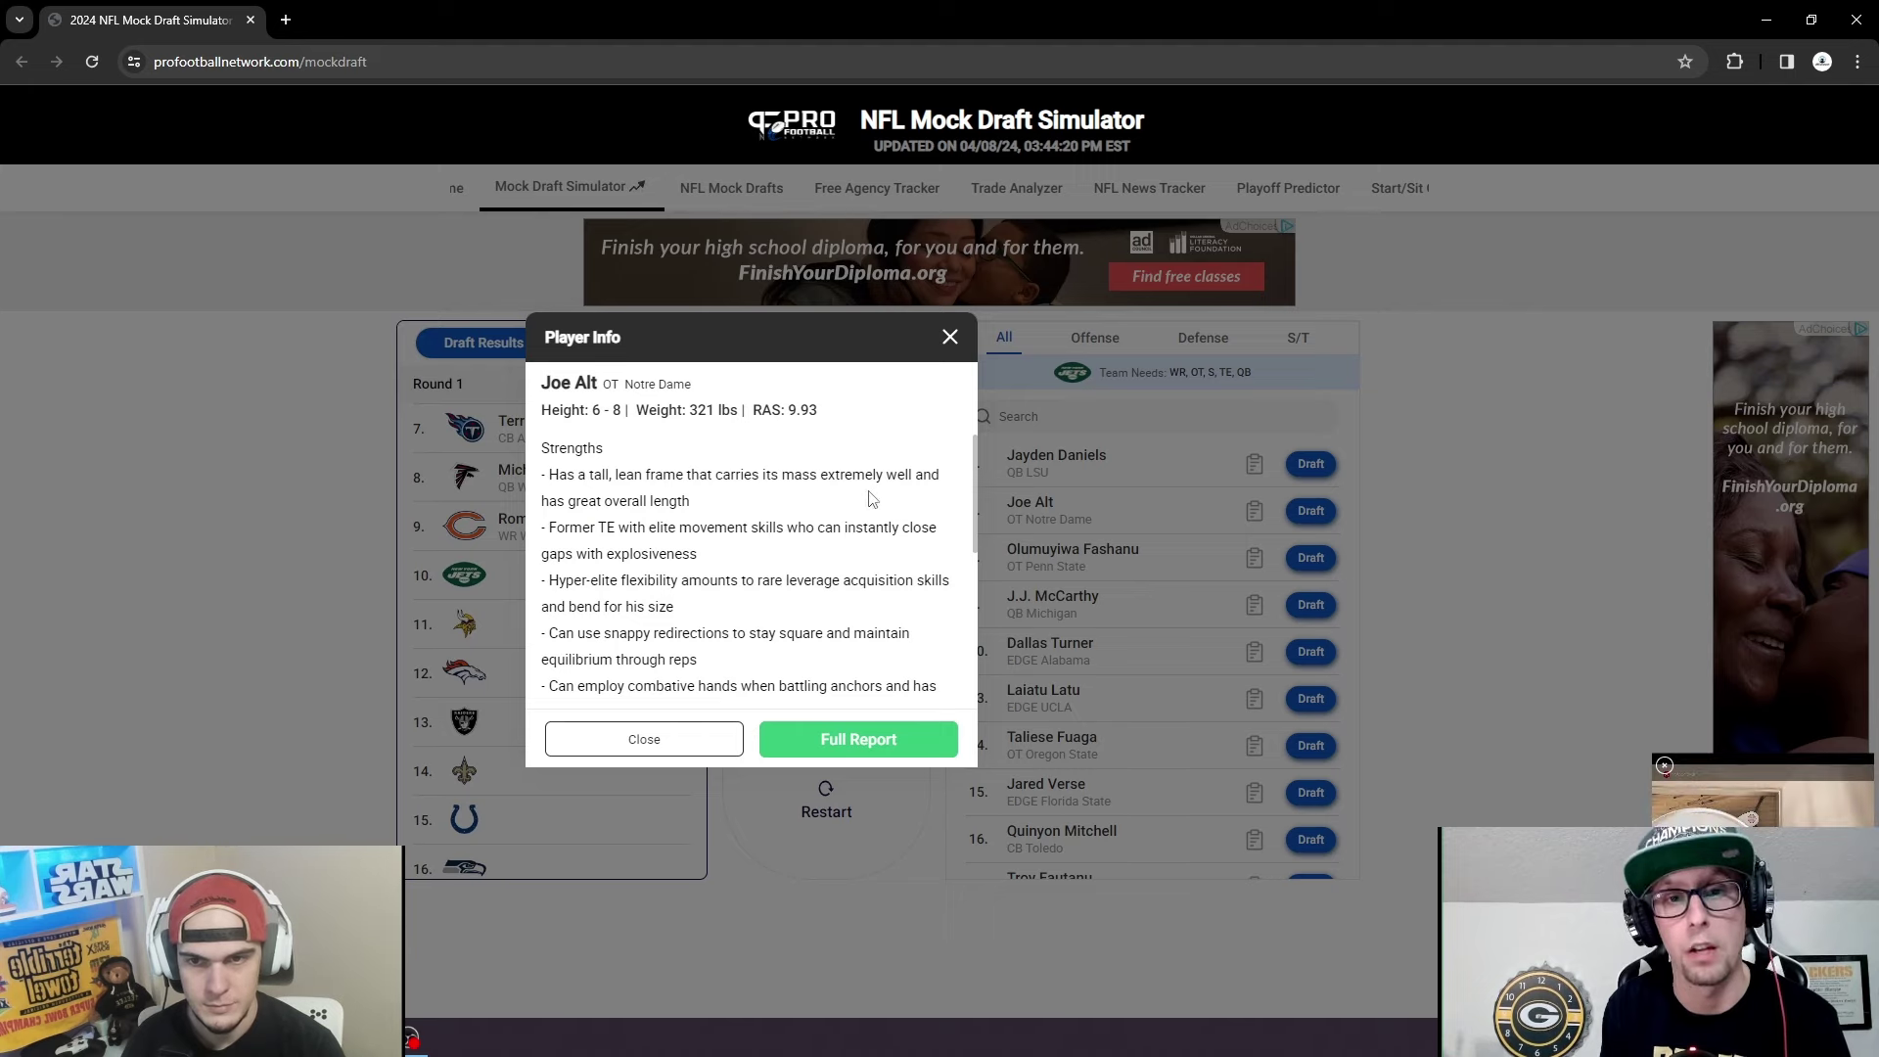
{"action": "scroll", "coordinate": [688, 457], "scroll_direction": "down", "scroll_amount": 1}
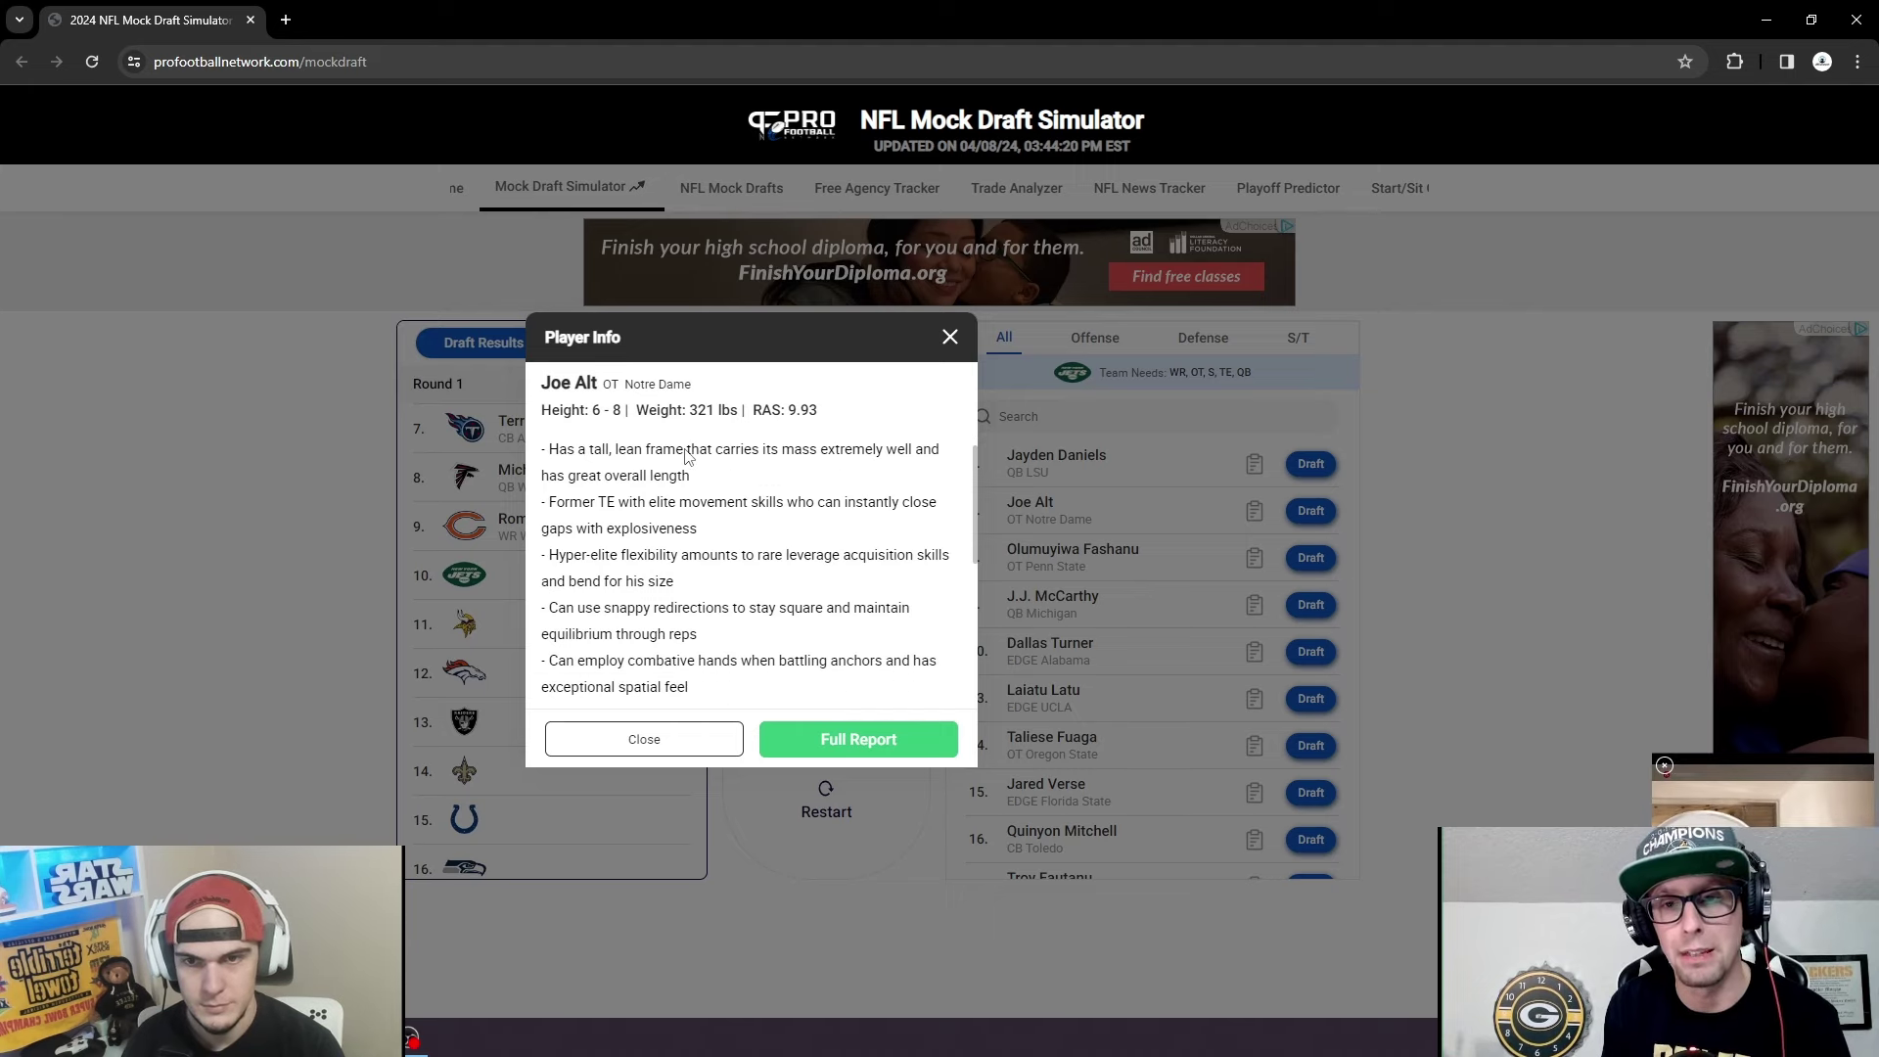
{"action": "scroll", "coordinate": [744, 531], "scroll_direction": "up", "scroll_amount": 1}
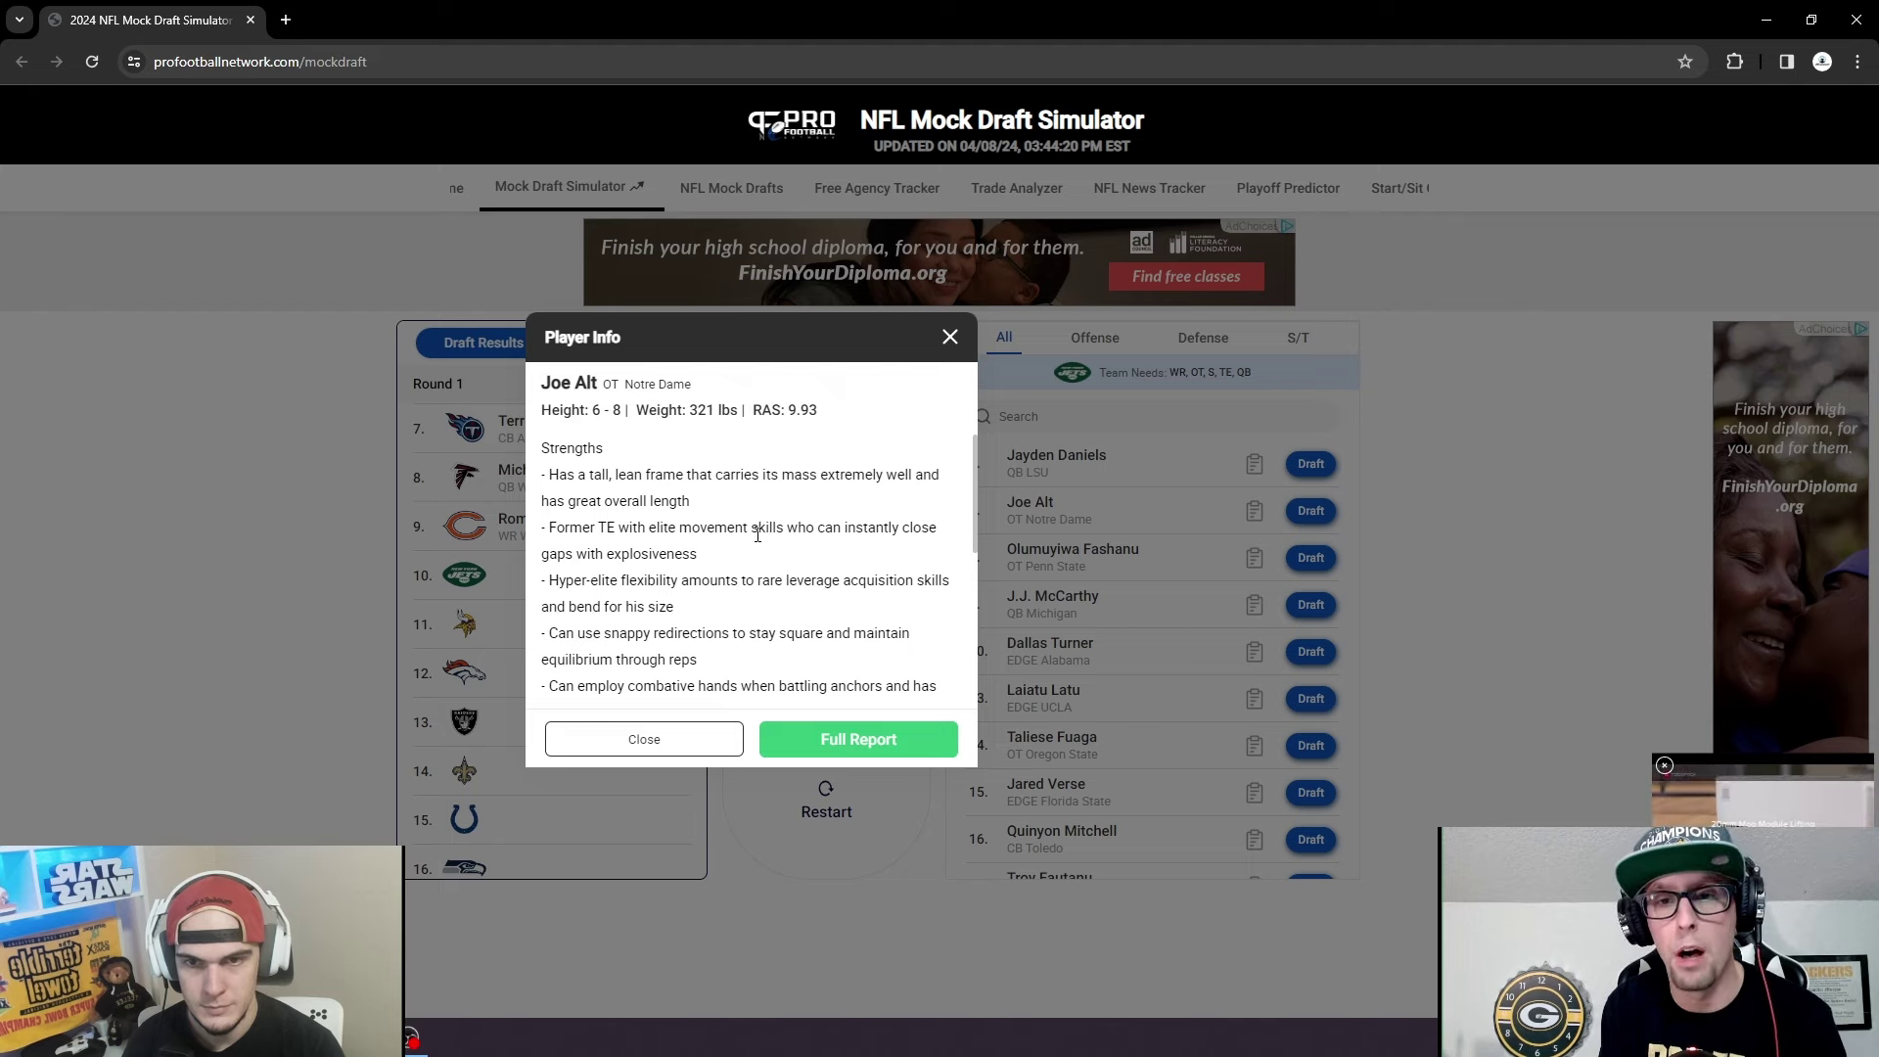
{"action": "scroll", "coordinate": [782, 567], "scroll_direction": "down", "scroll_amount": 4}
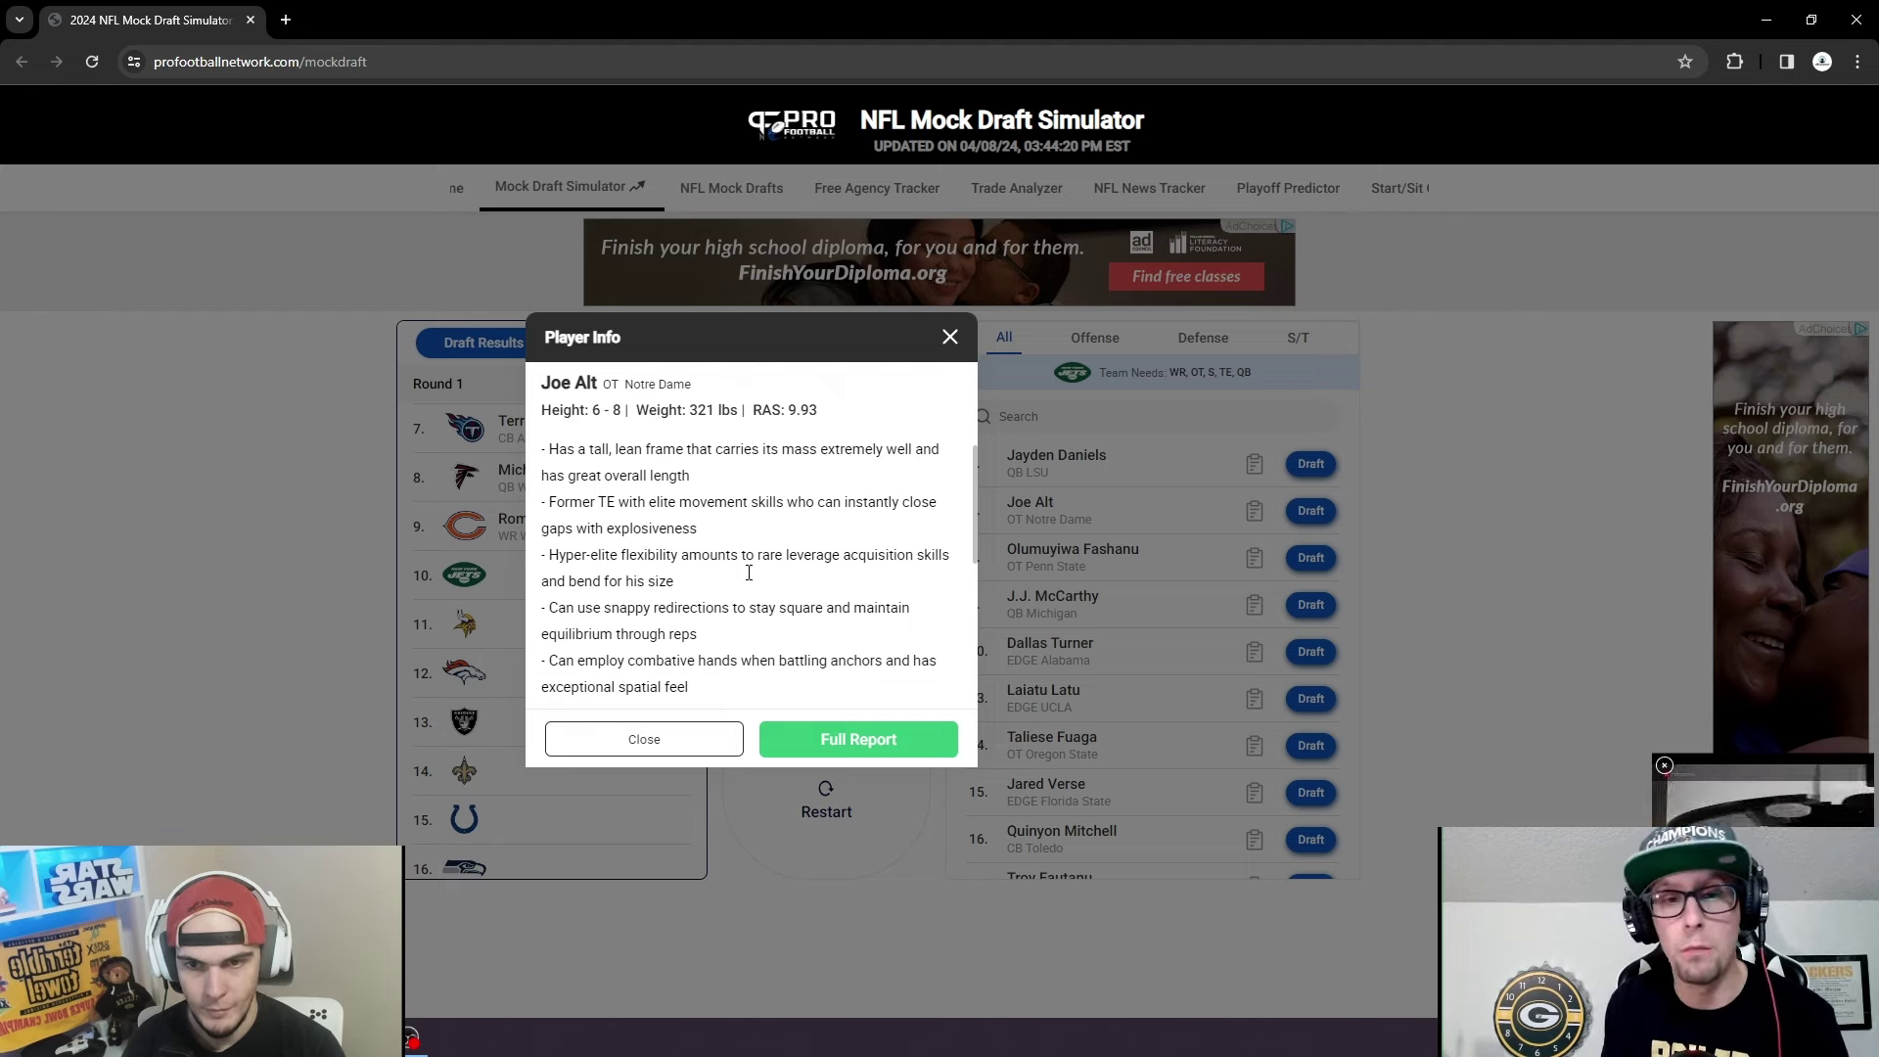
{"action": "scroll", "coordinate": [760, 578], "scroll_direction": "down", "scroll_amount": 6}
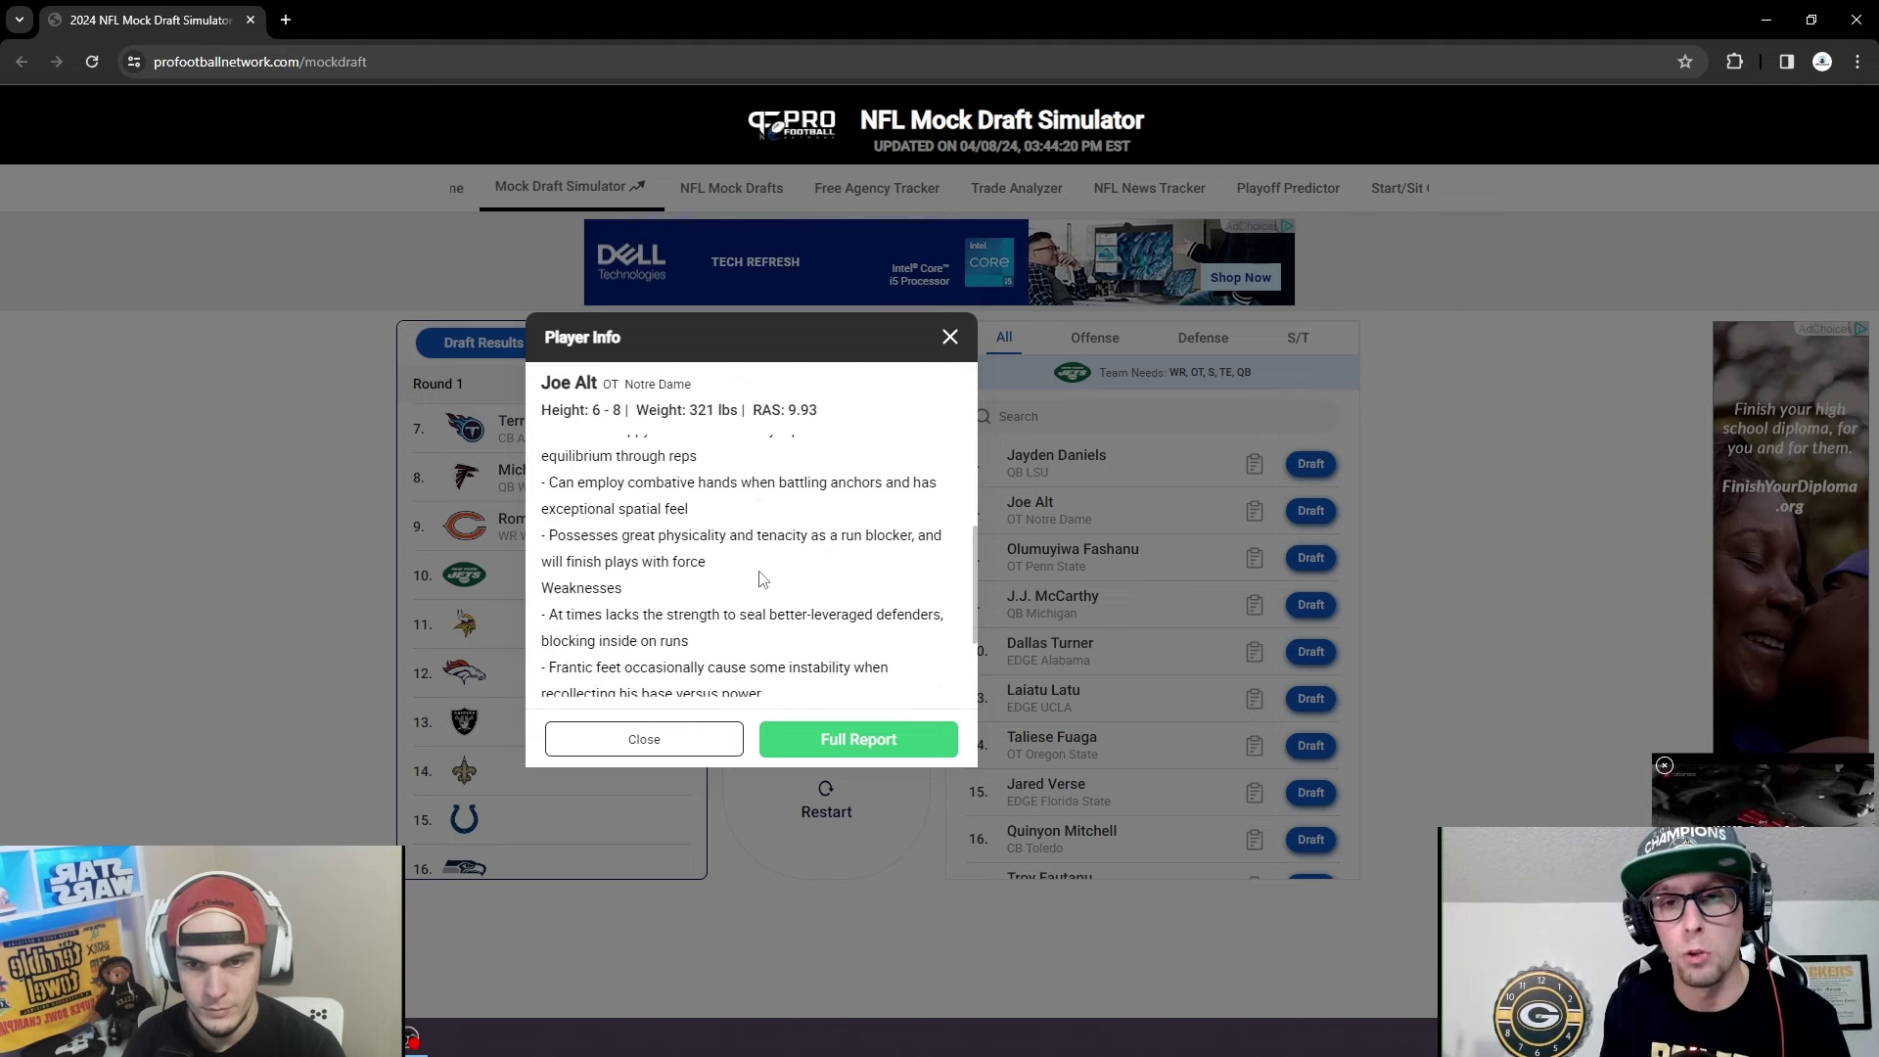
{"action": "scroll", "coordinate": [761, 577], "scroll_direction": "down", "scroll_amount": 2}
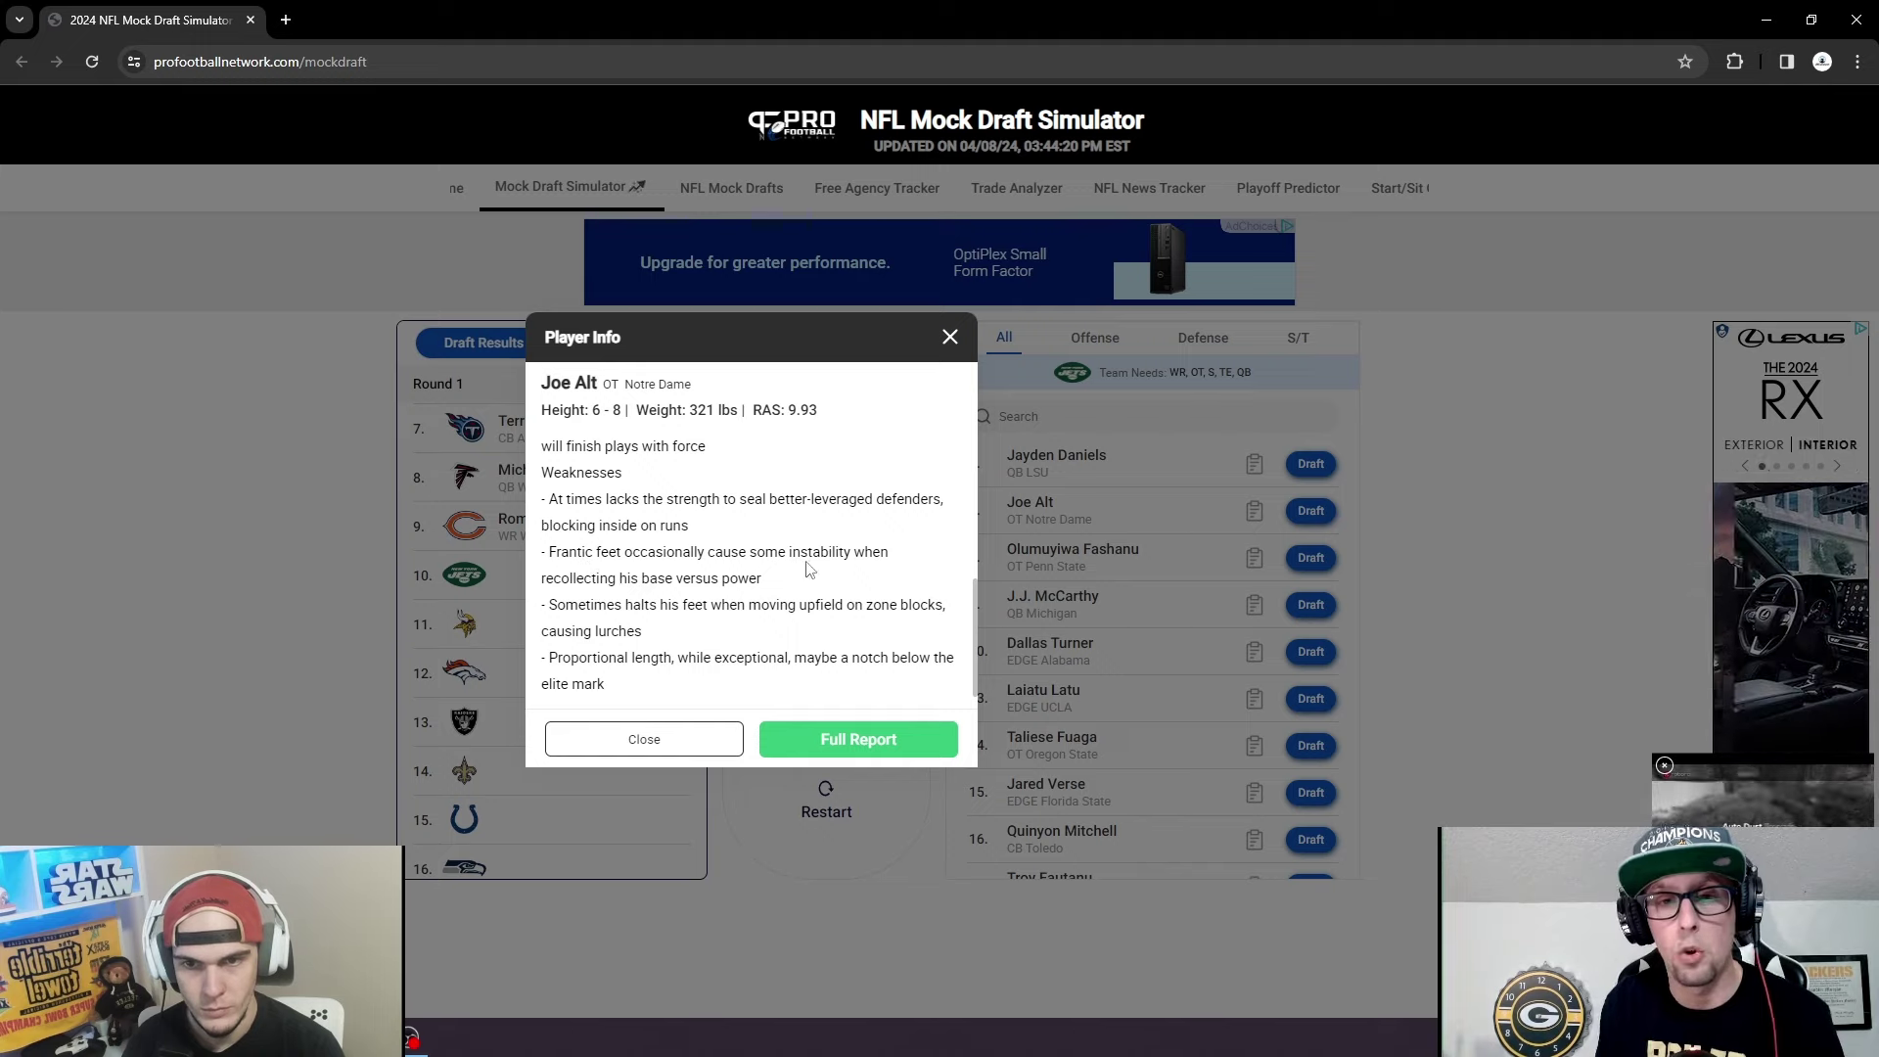
{"action": "scroll", "coordinate": [934, 568], "scroll_direction": "up", "scroll_amount": 2}
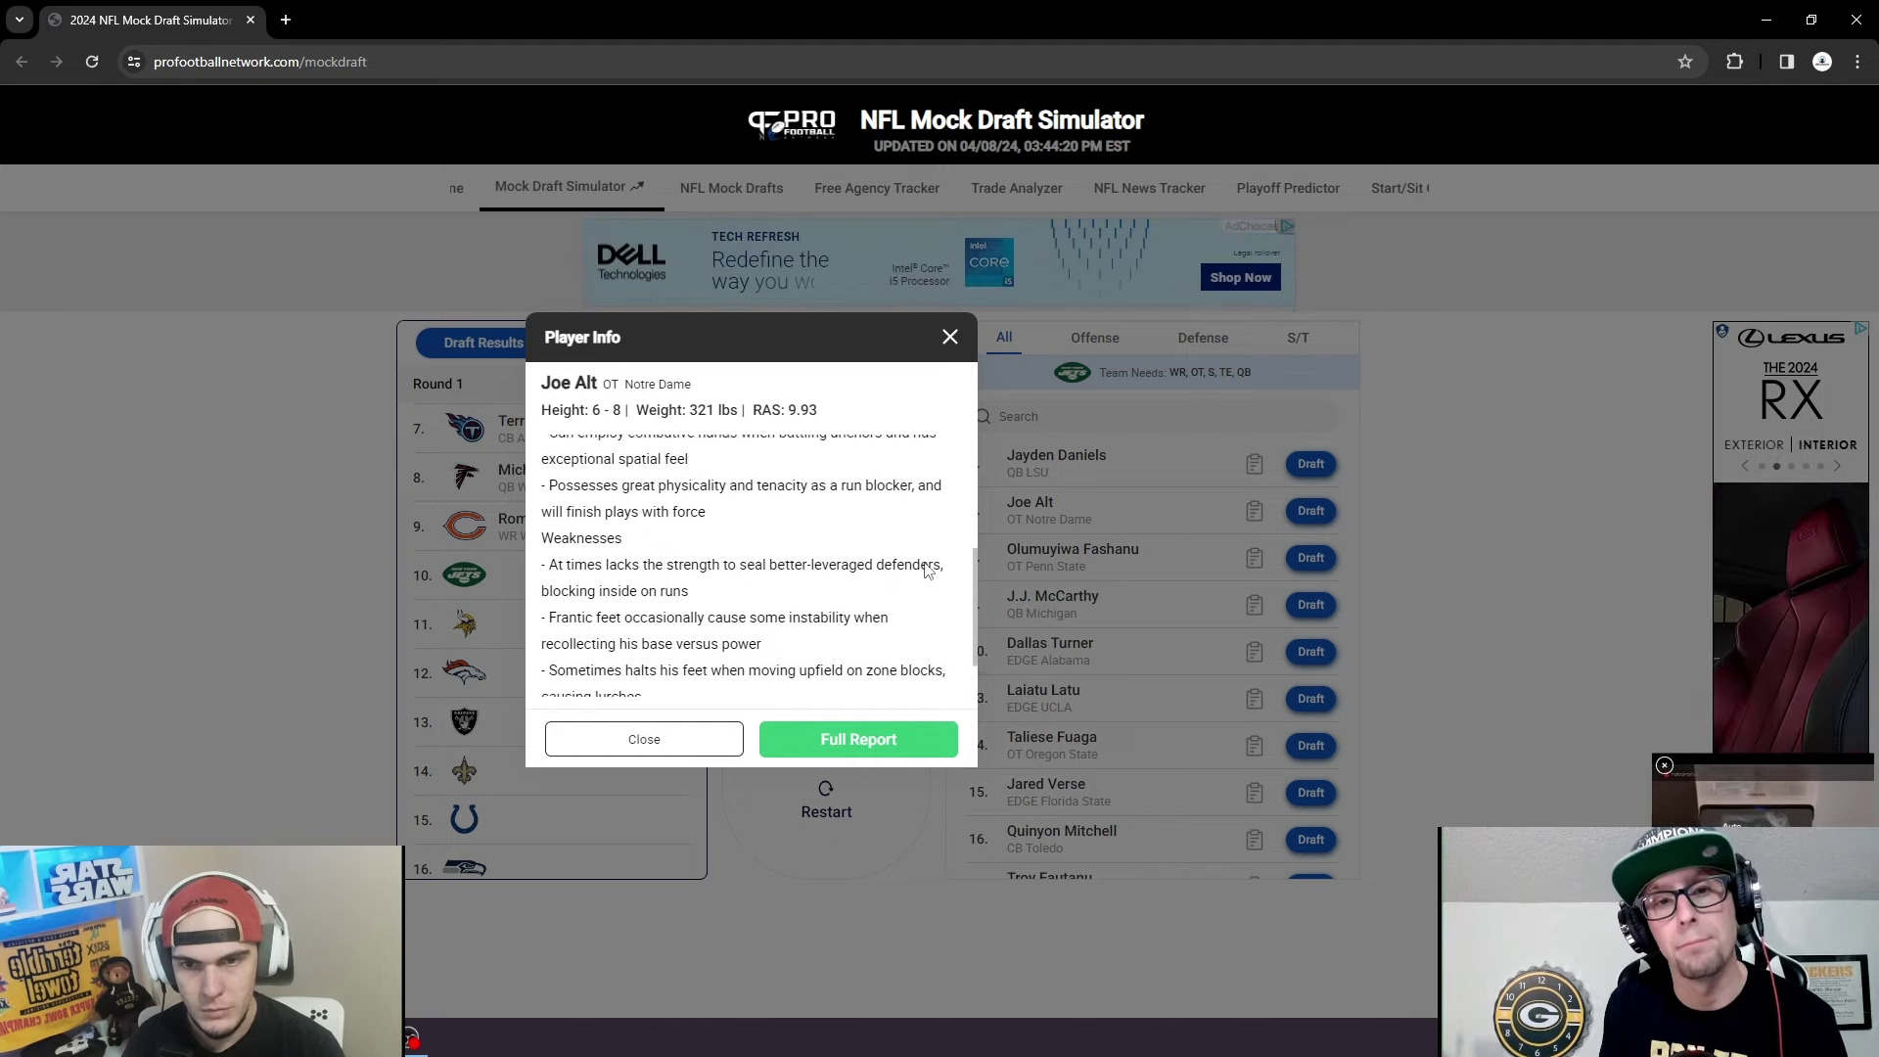
{"action": "scroll", "coordinate": [940, 552], "scroll_direction": "up", "scroll_amount": 4}
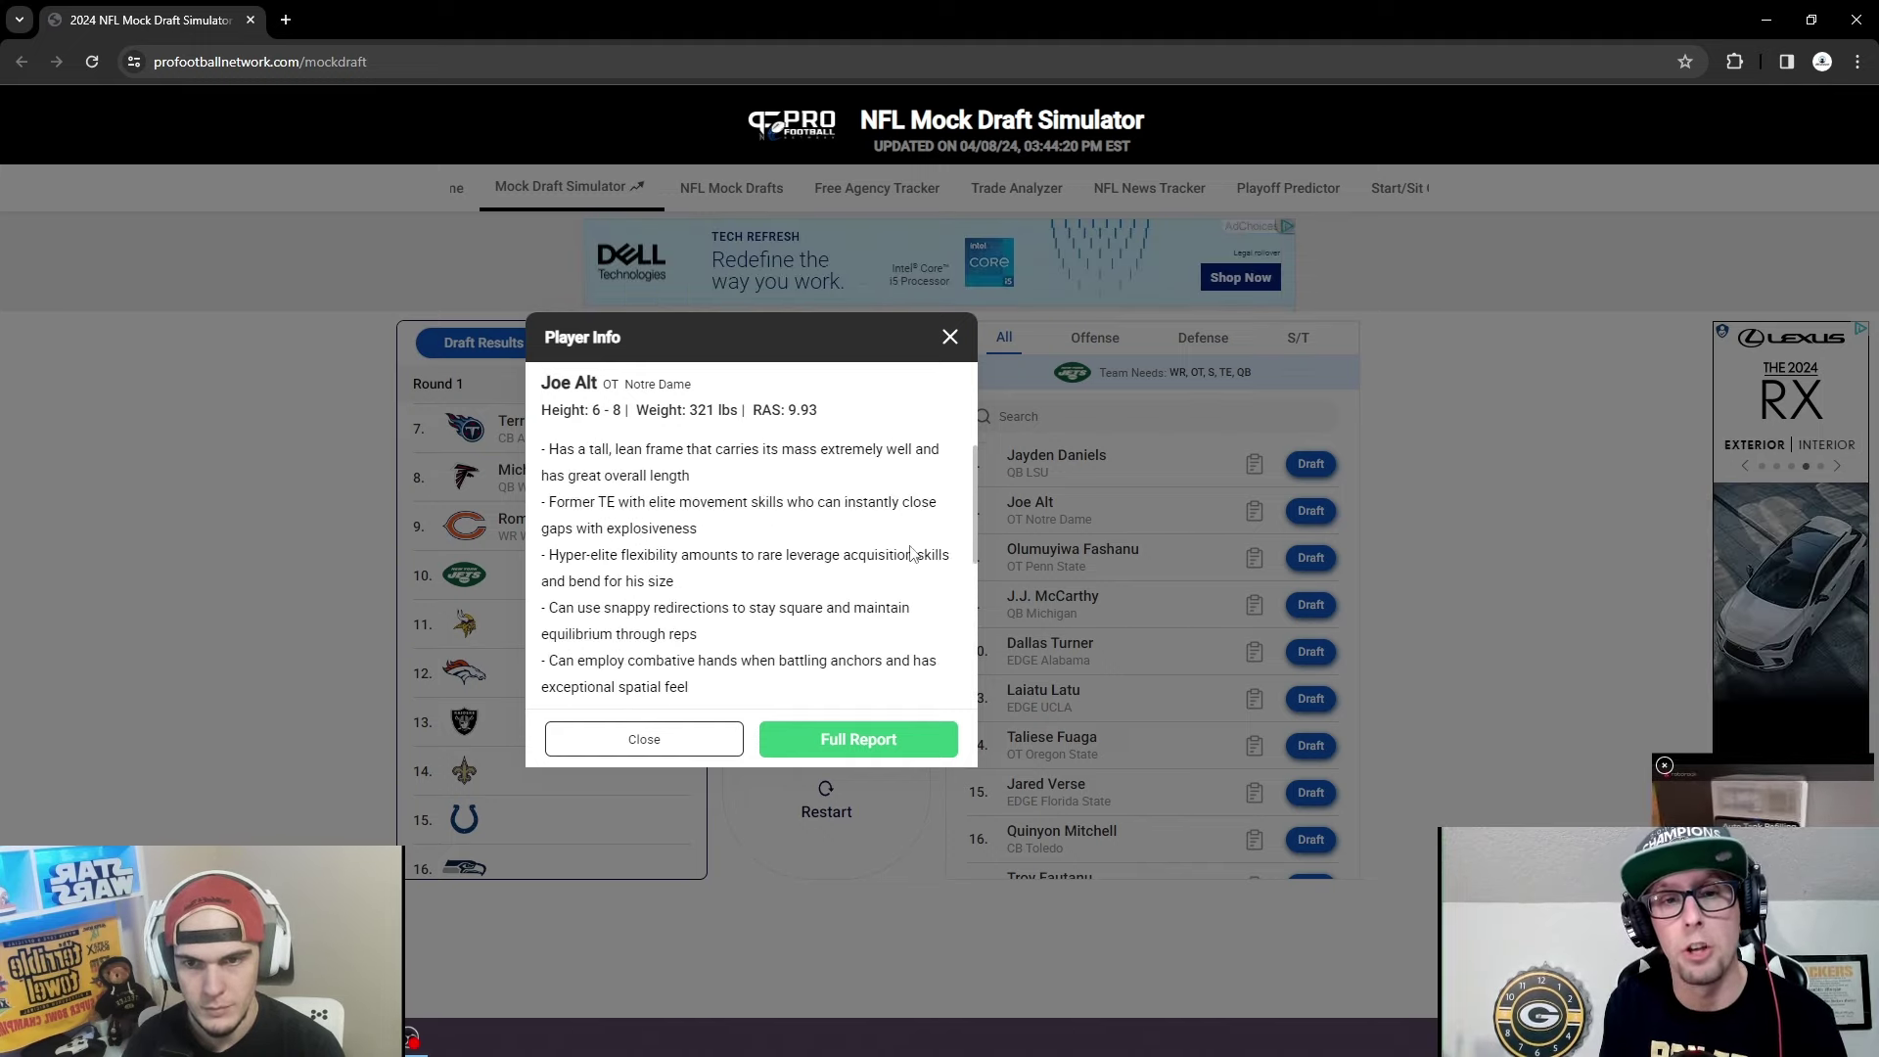
{"action": "left_click", "coordinate": [968, 347]}
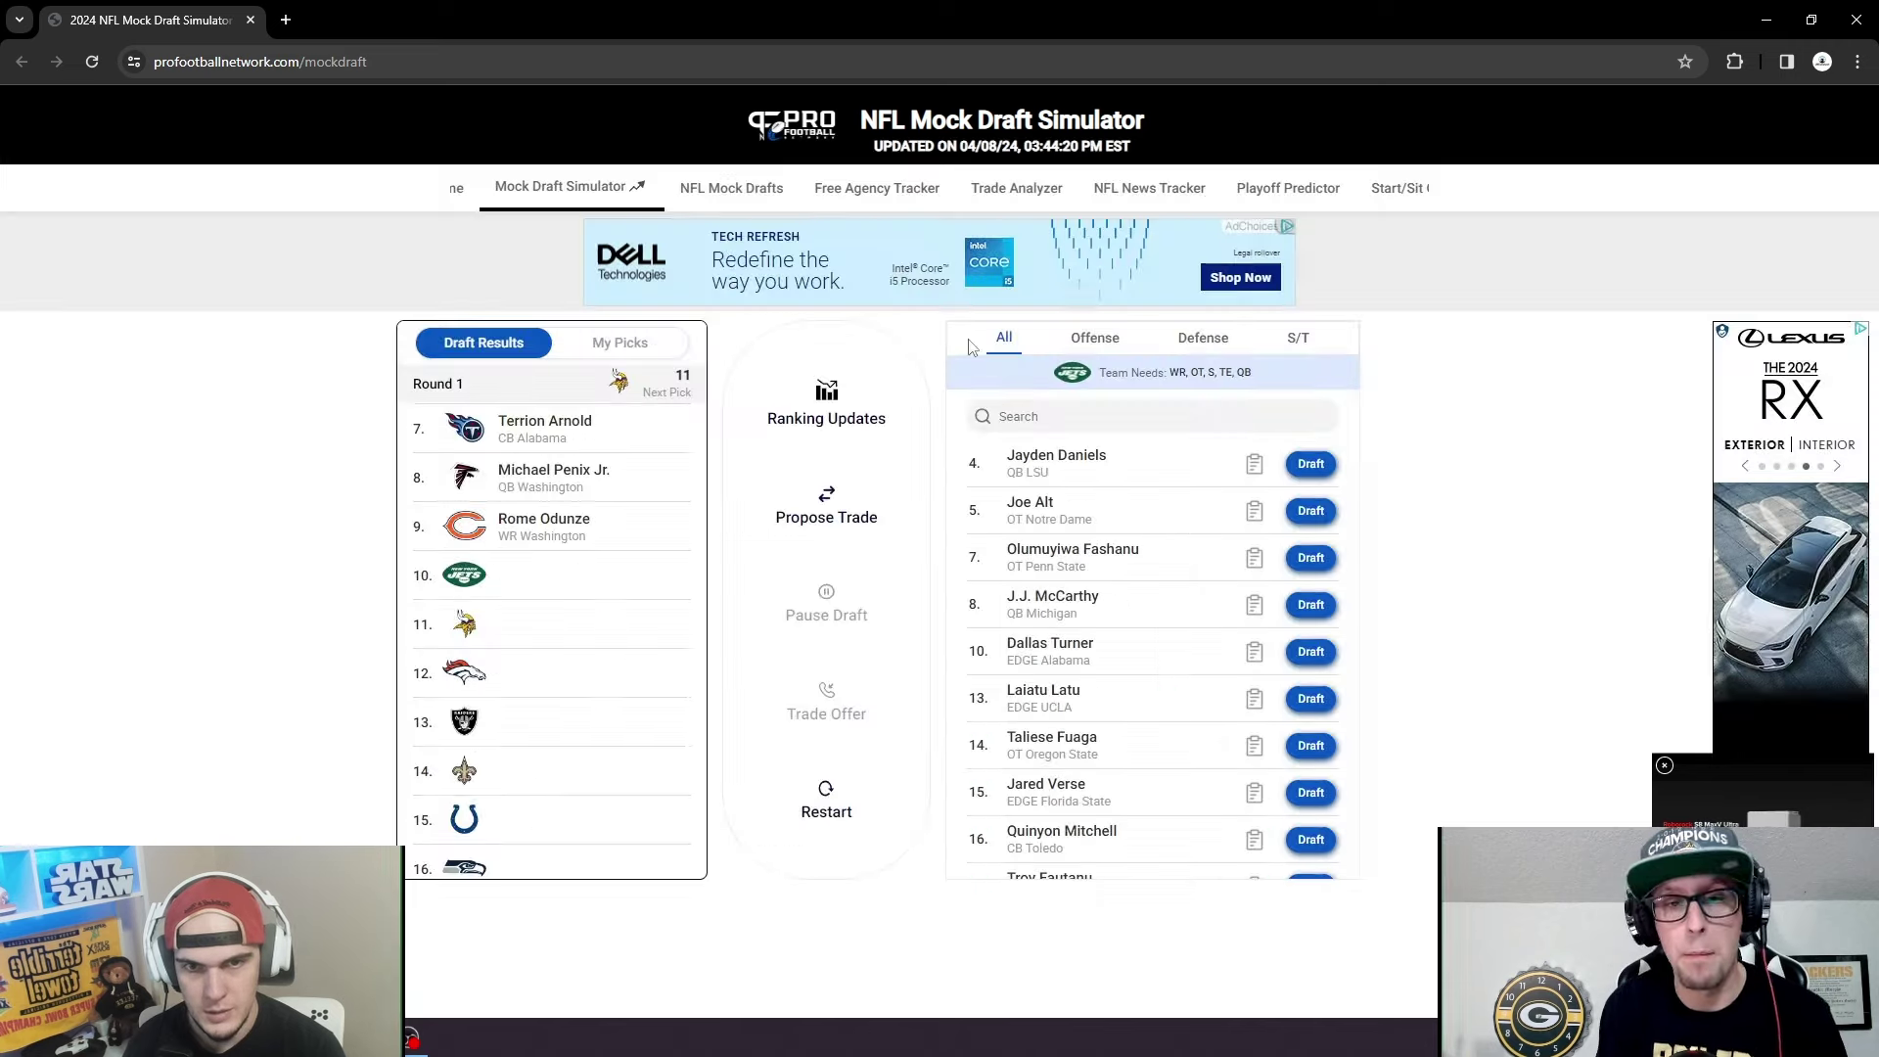
{"action": "left_click", "coordinate": [1307, 514]}
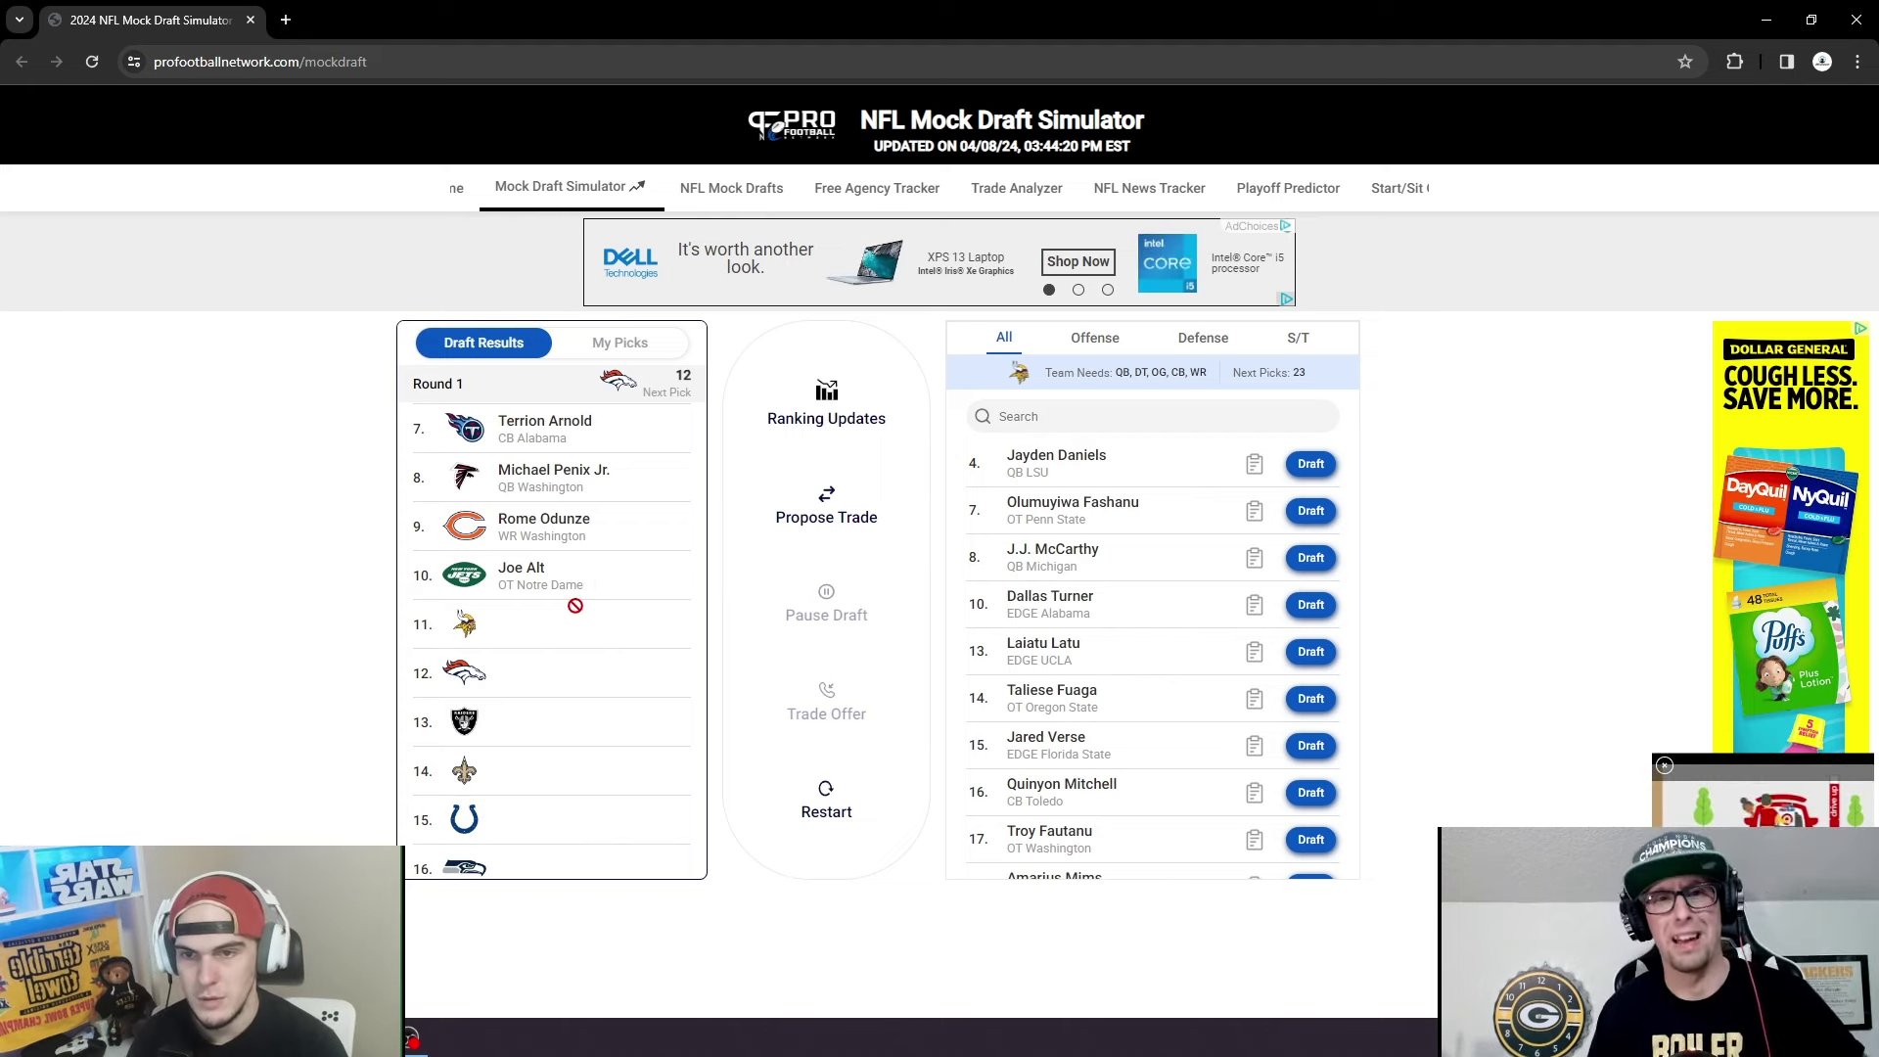
Review the picks made so far and the teams that follow the Vikings' pick 11 in the draft order.
{"action": "scroll", "coordinate": [577, 636], "scroll_direction": "down", "scroll_amount": 1}
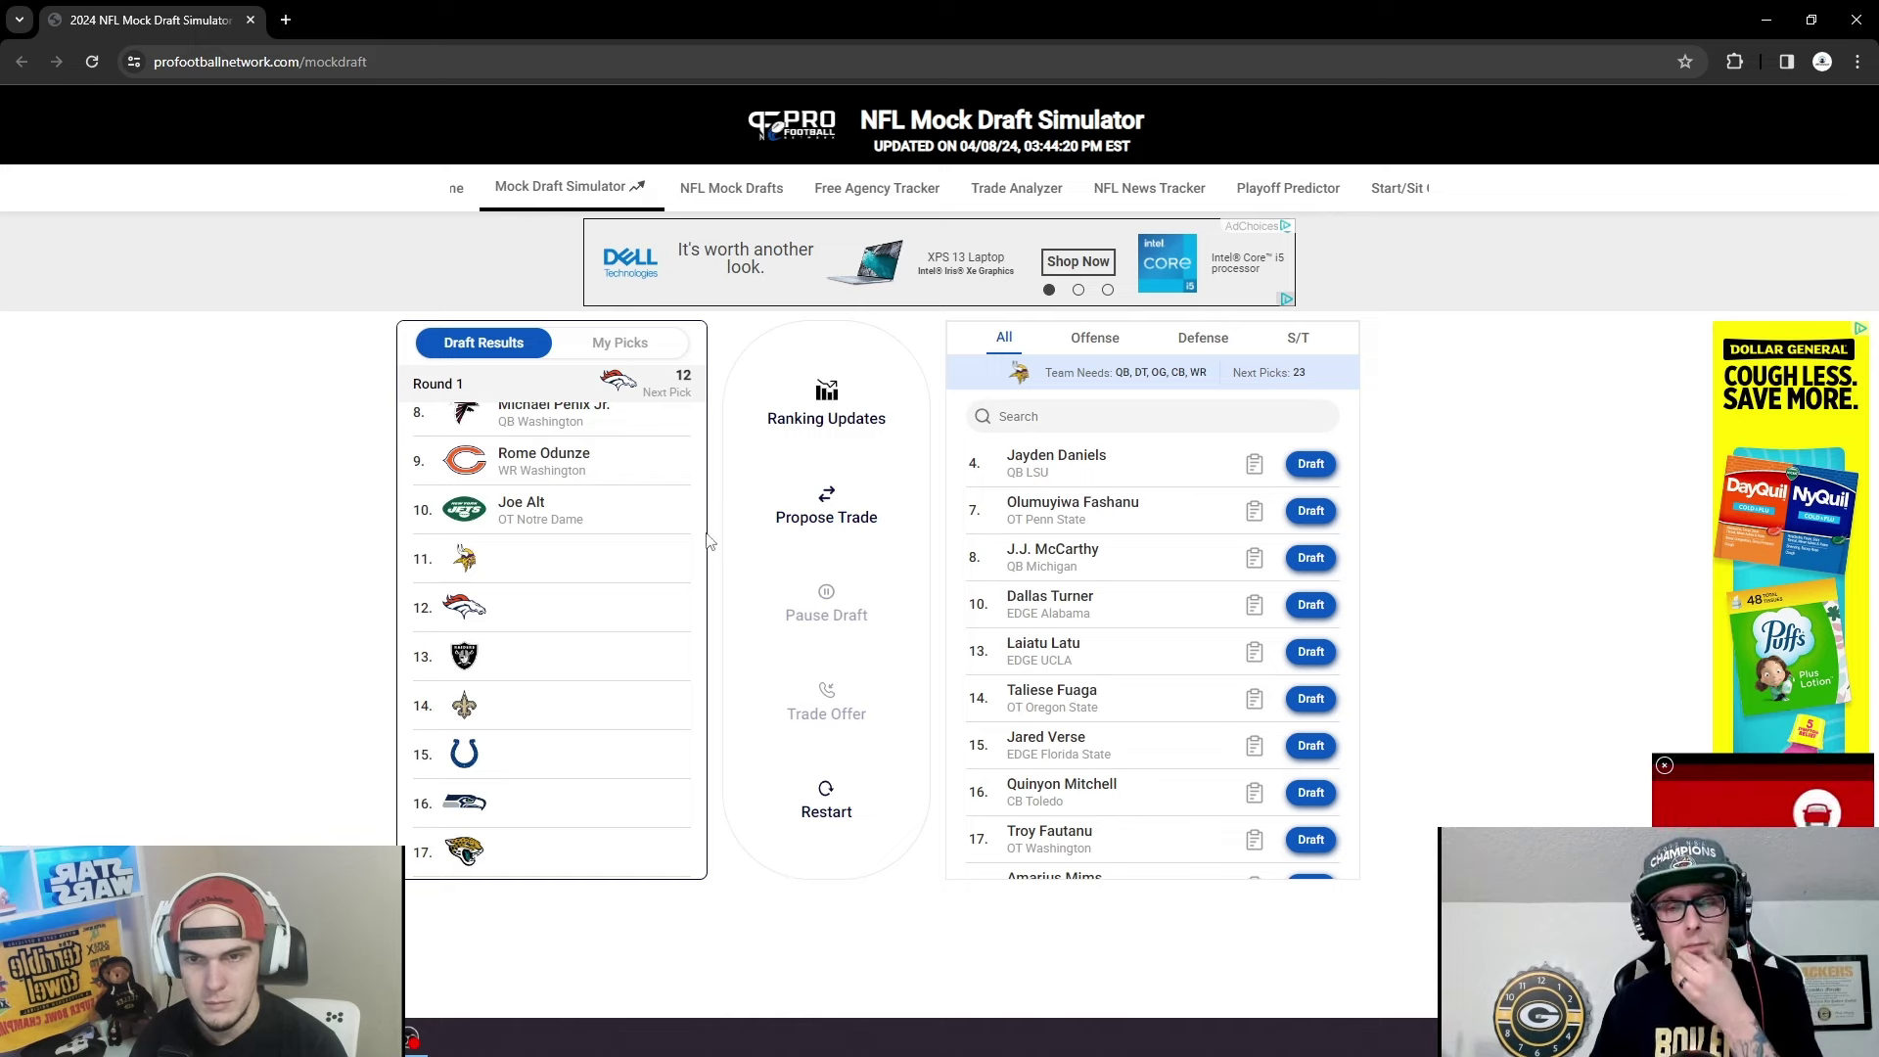
{"action": "scroll", "coordinate": [558, 566], "scroll_direction": "down", "scroll_amount": 2}
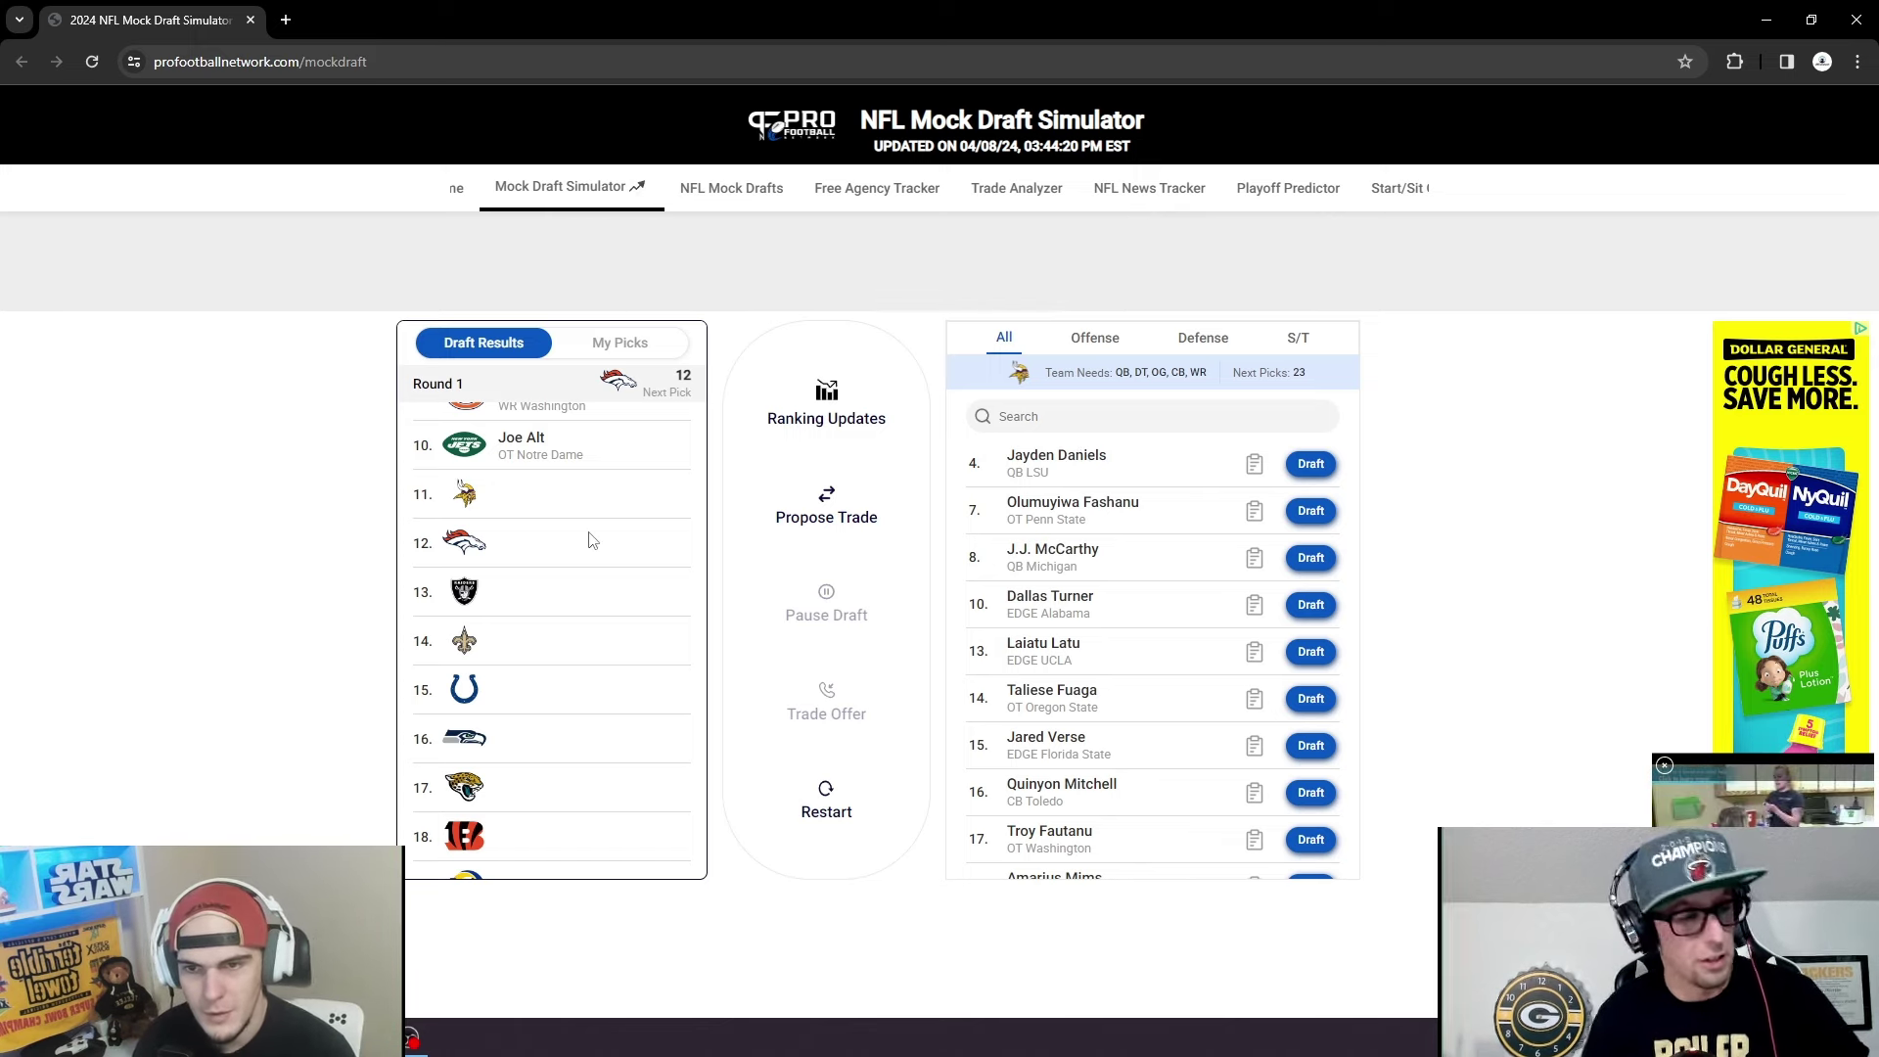
{"action": "scroll", "coordinate": [602, 577], "scroll_direction": "up", "scroll_amount": 2}
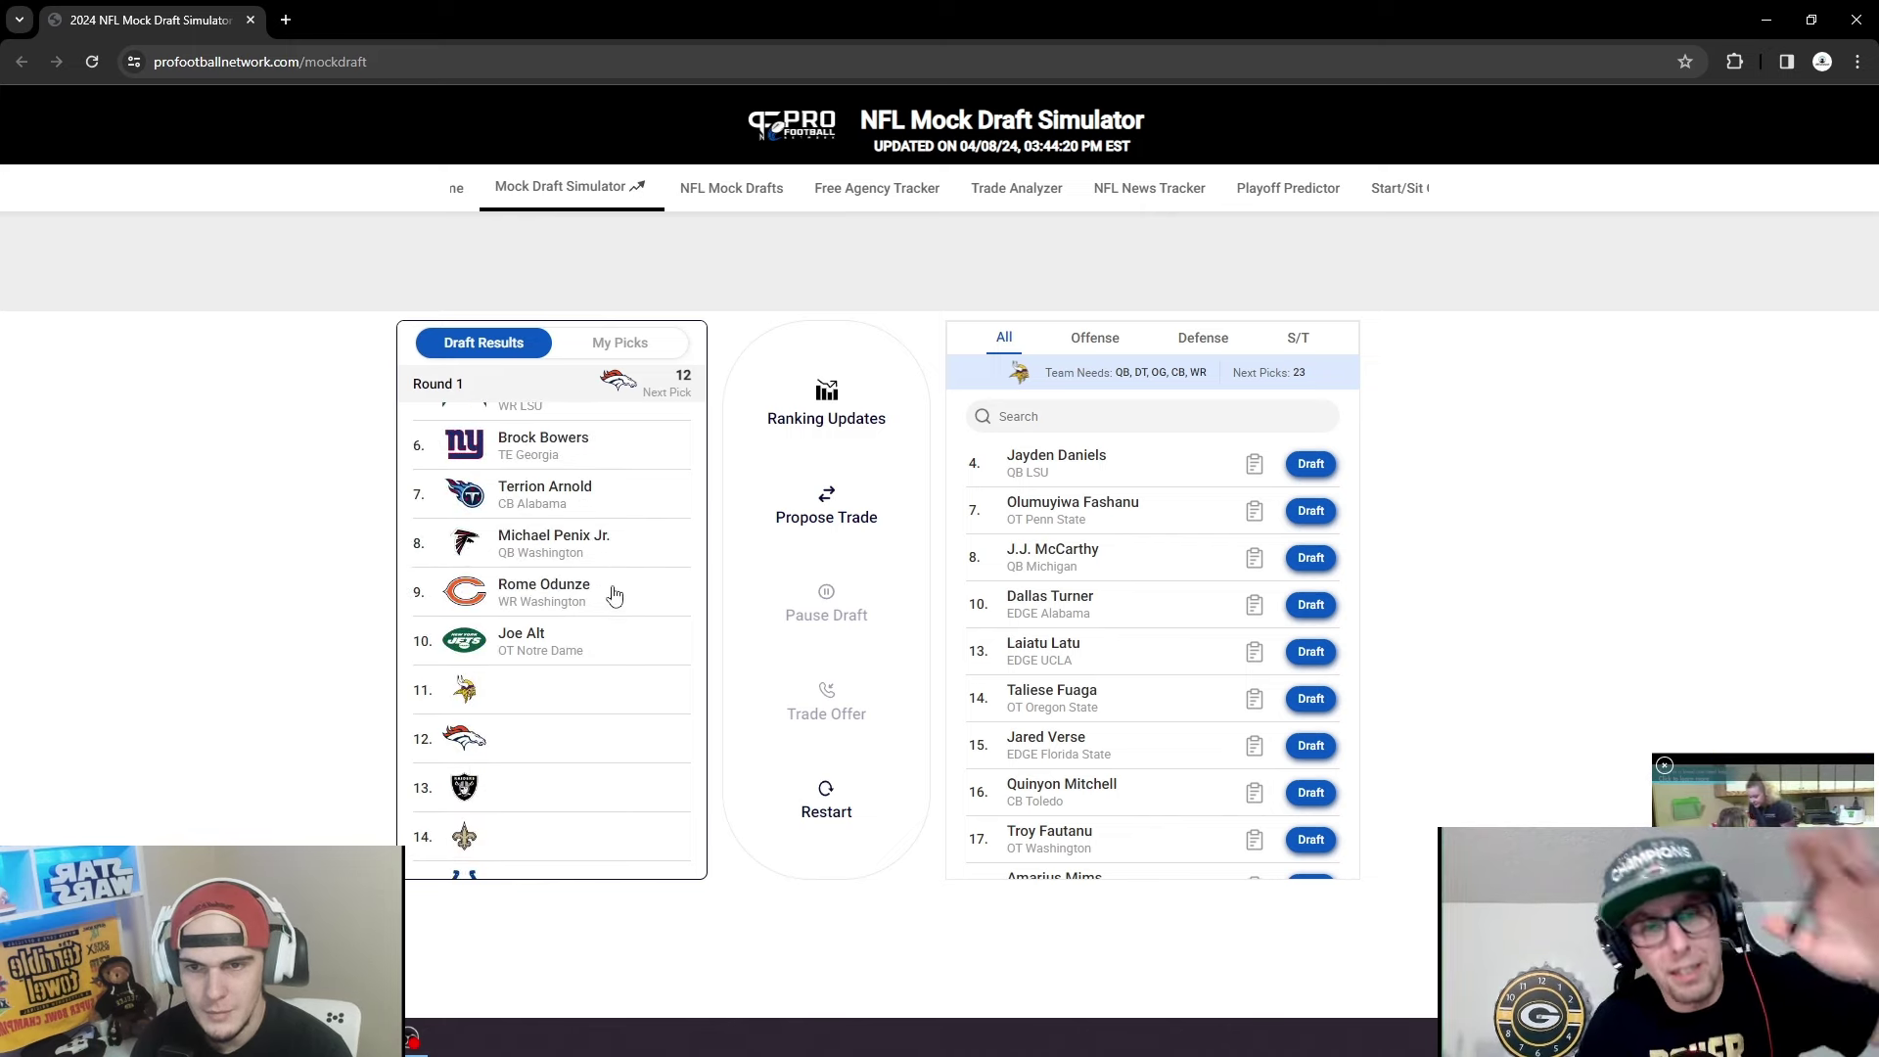
{"action": "scroll", "coordinate": [617, 568], "scroll_direction": "down", "scroll_amount": 2}
{"action": "scroll", "coordinate": [602, 529], "scroll_direction": "down", "scroll_amount": 3}
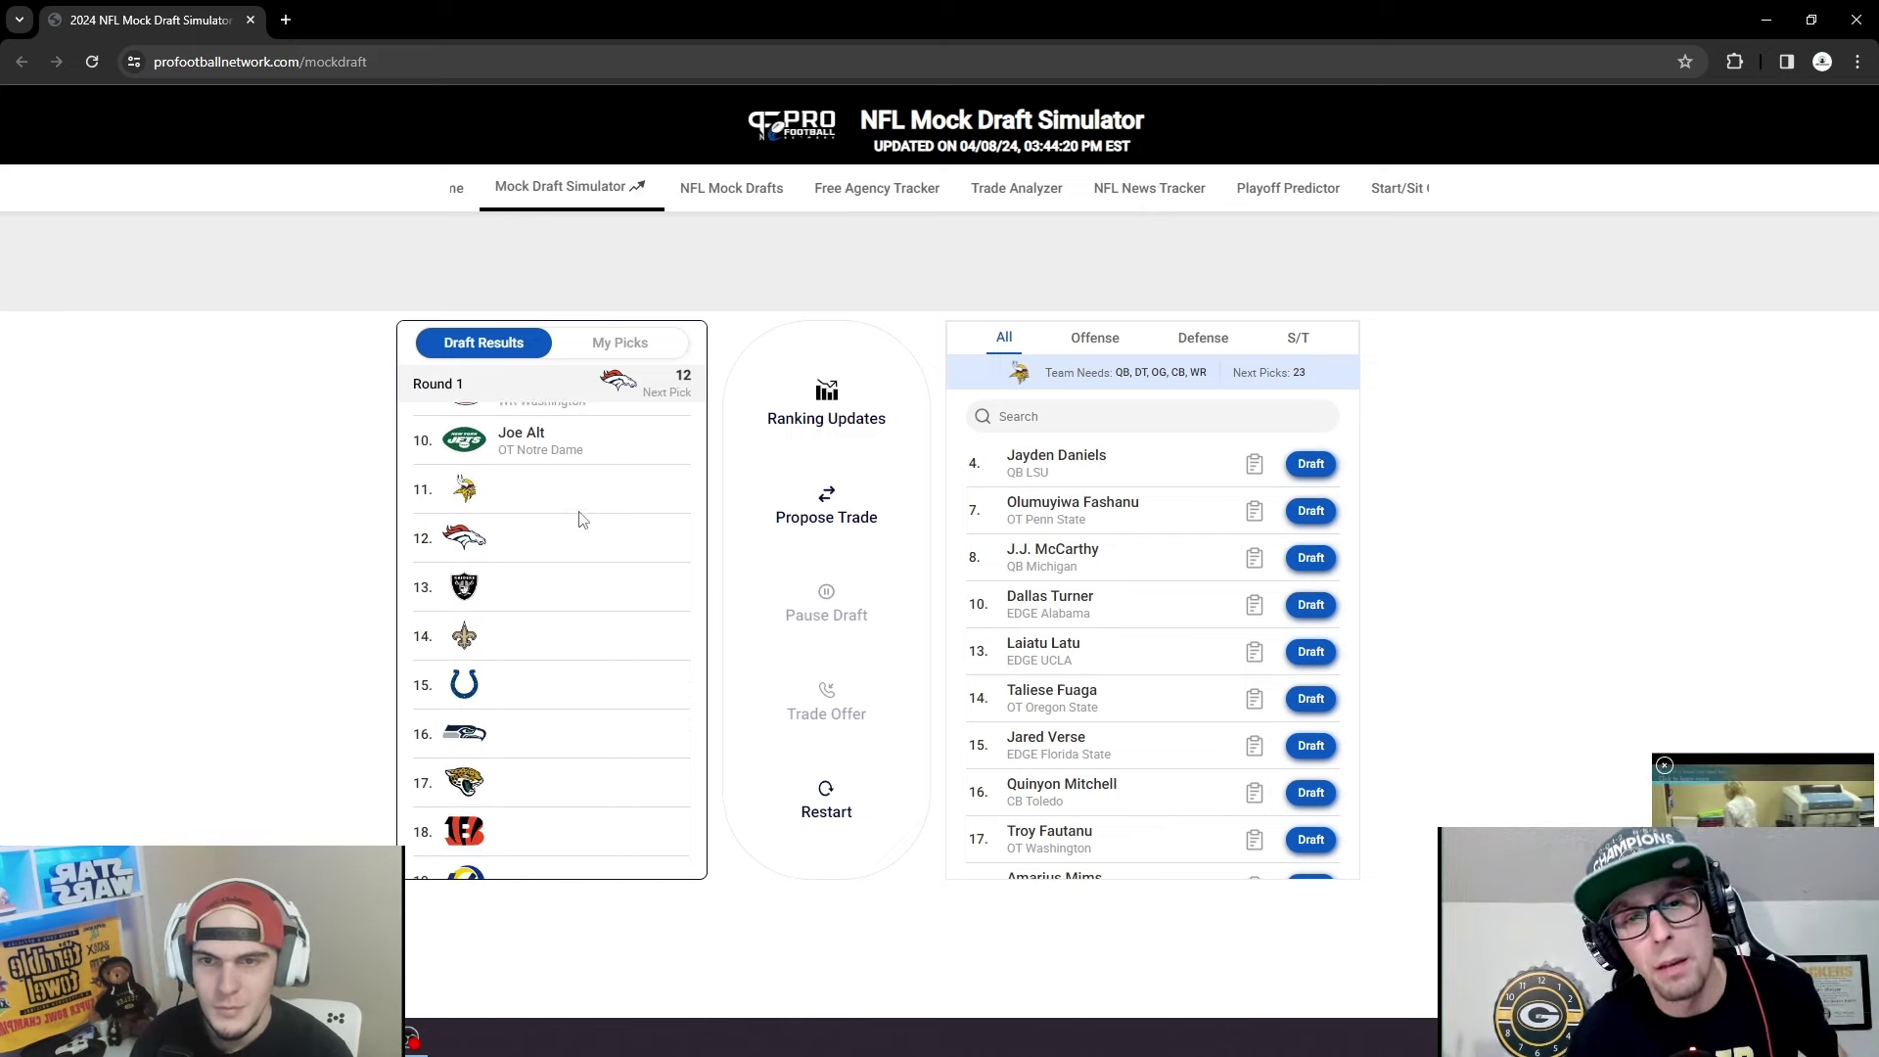
{"action": "scroll", "coordinate": [607, 494], "scroll_direction": "up", "scroll_amount": 1}
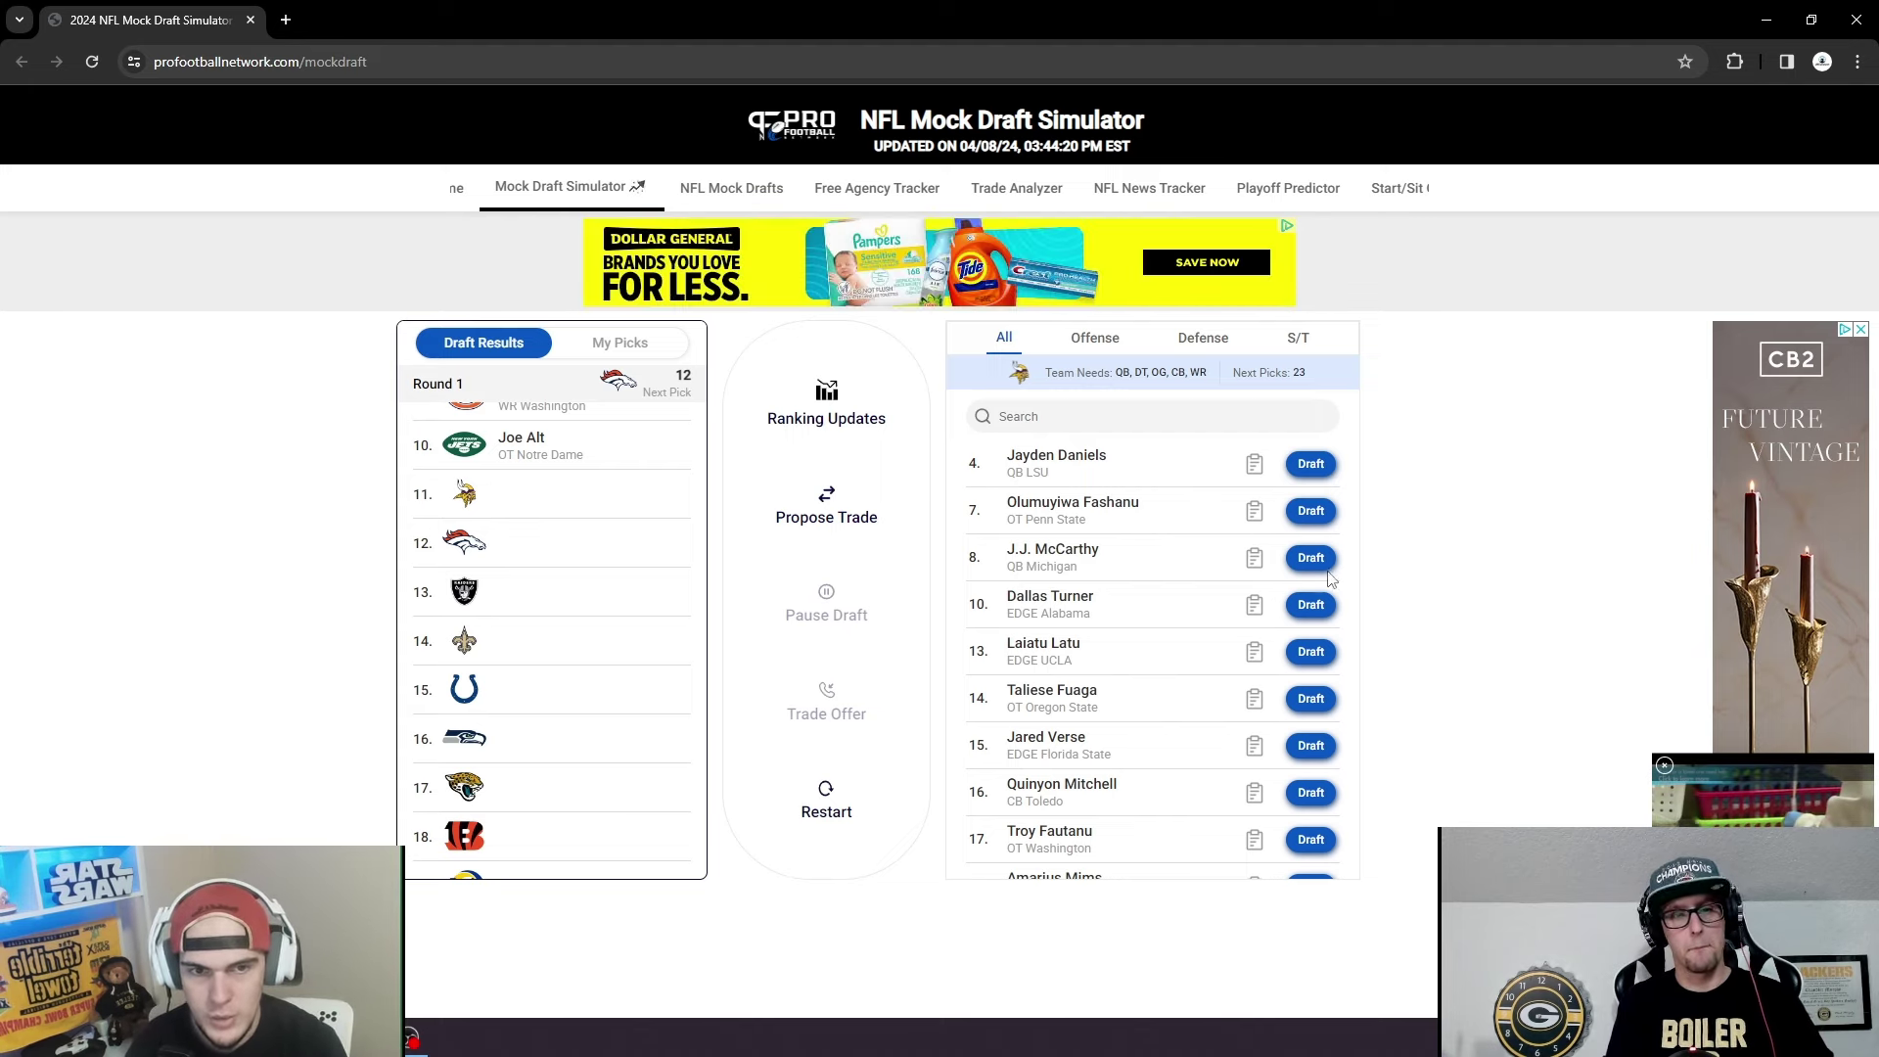
Read the strengths and weaknesses in J.J. McCarthy's player info, and draft him for the Vikings at pick 11.
{"action": "left_click", "coordinate": [1255, 559]}
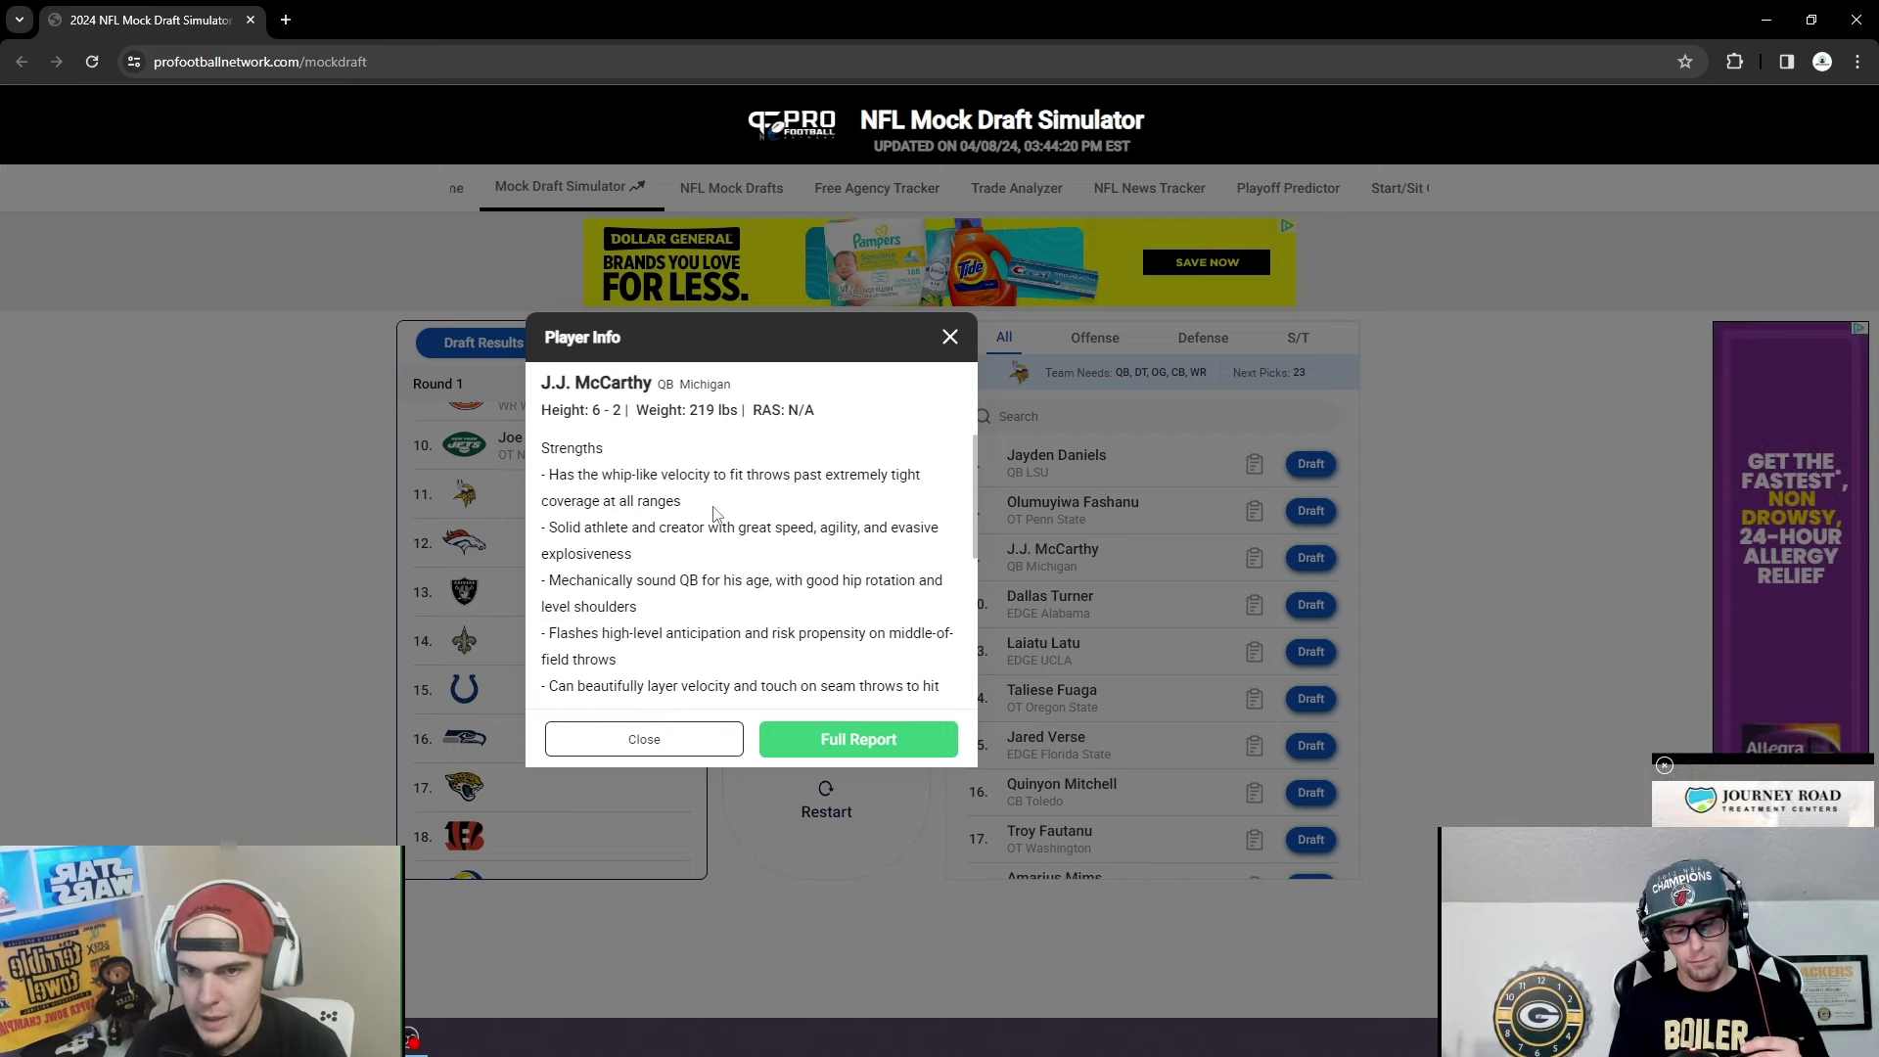
{"action": "scroll", "coordinate": [715, 514], "scroll_direction": "down", "scroll_amount": 1}
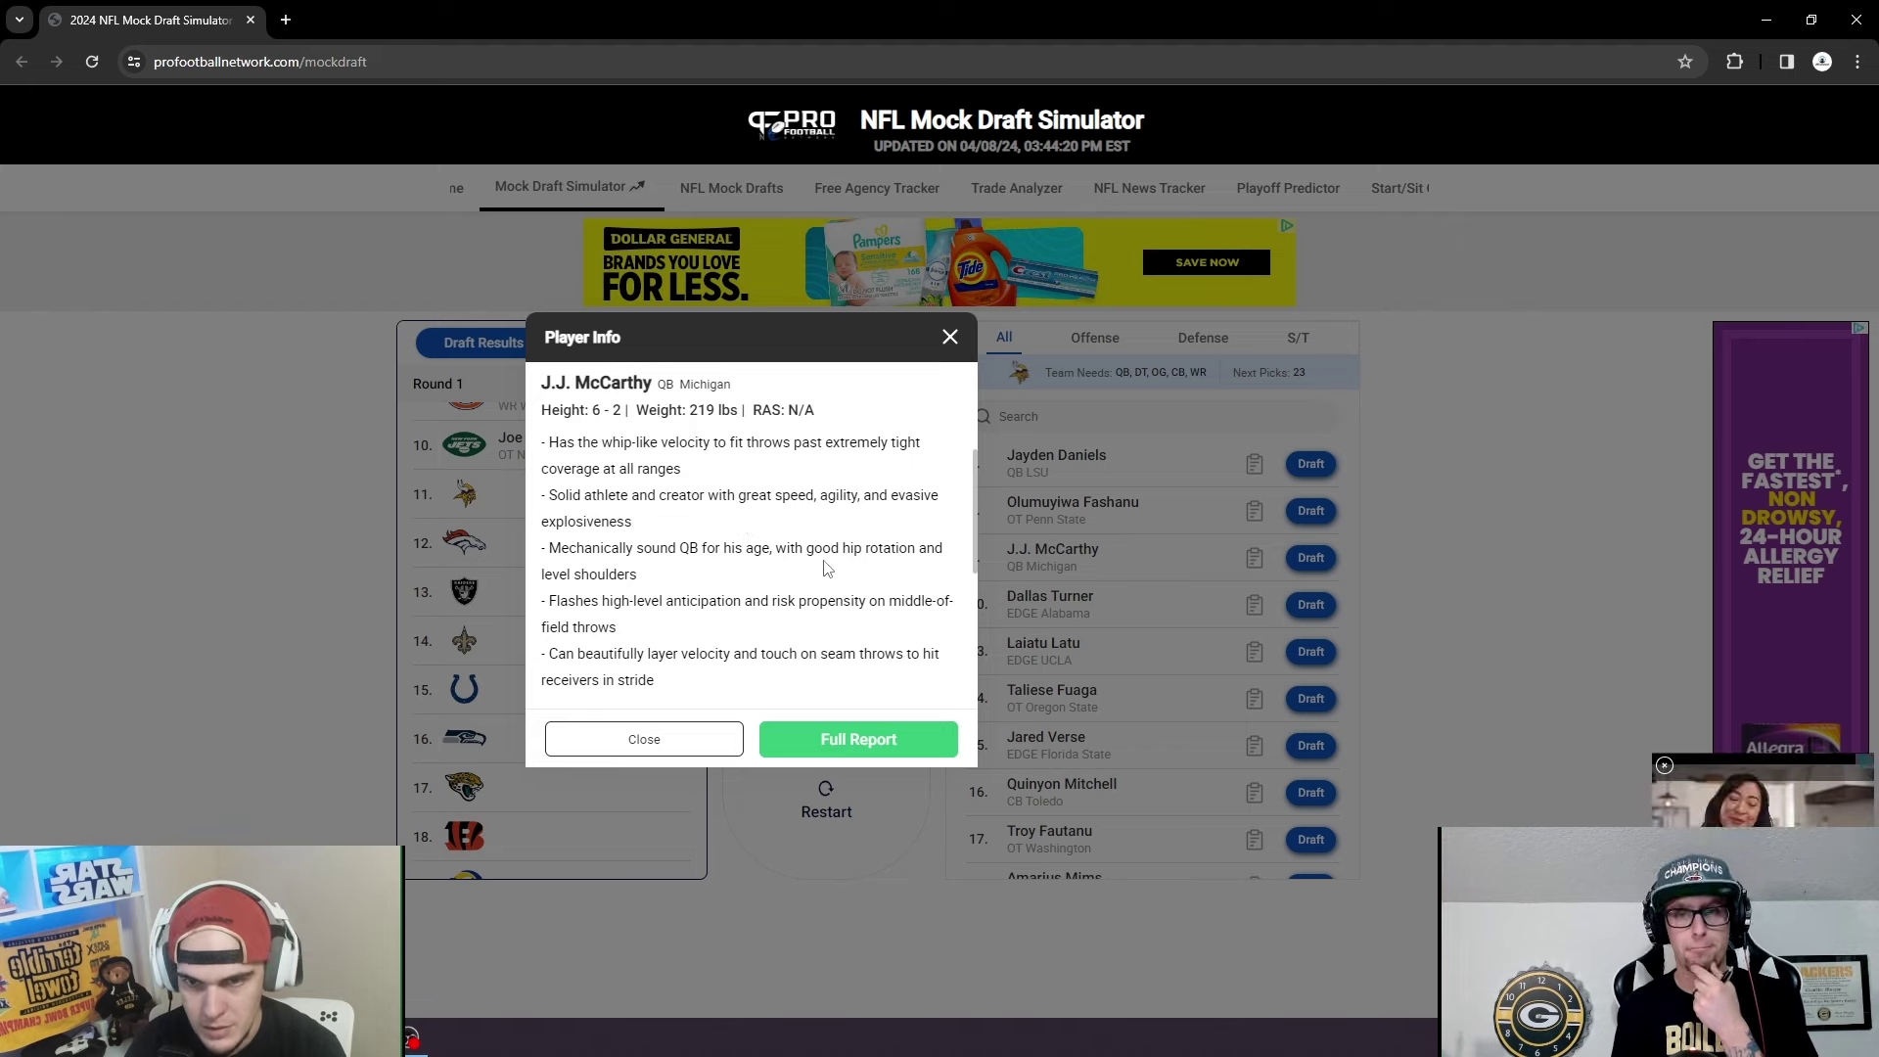
{"action": "scroll", "coordinate": [827, 569], "scroll_direction": "down", "scroll_amount": 3}
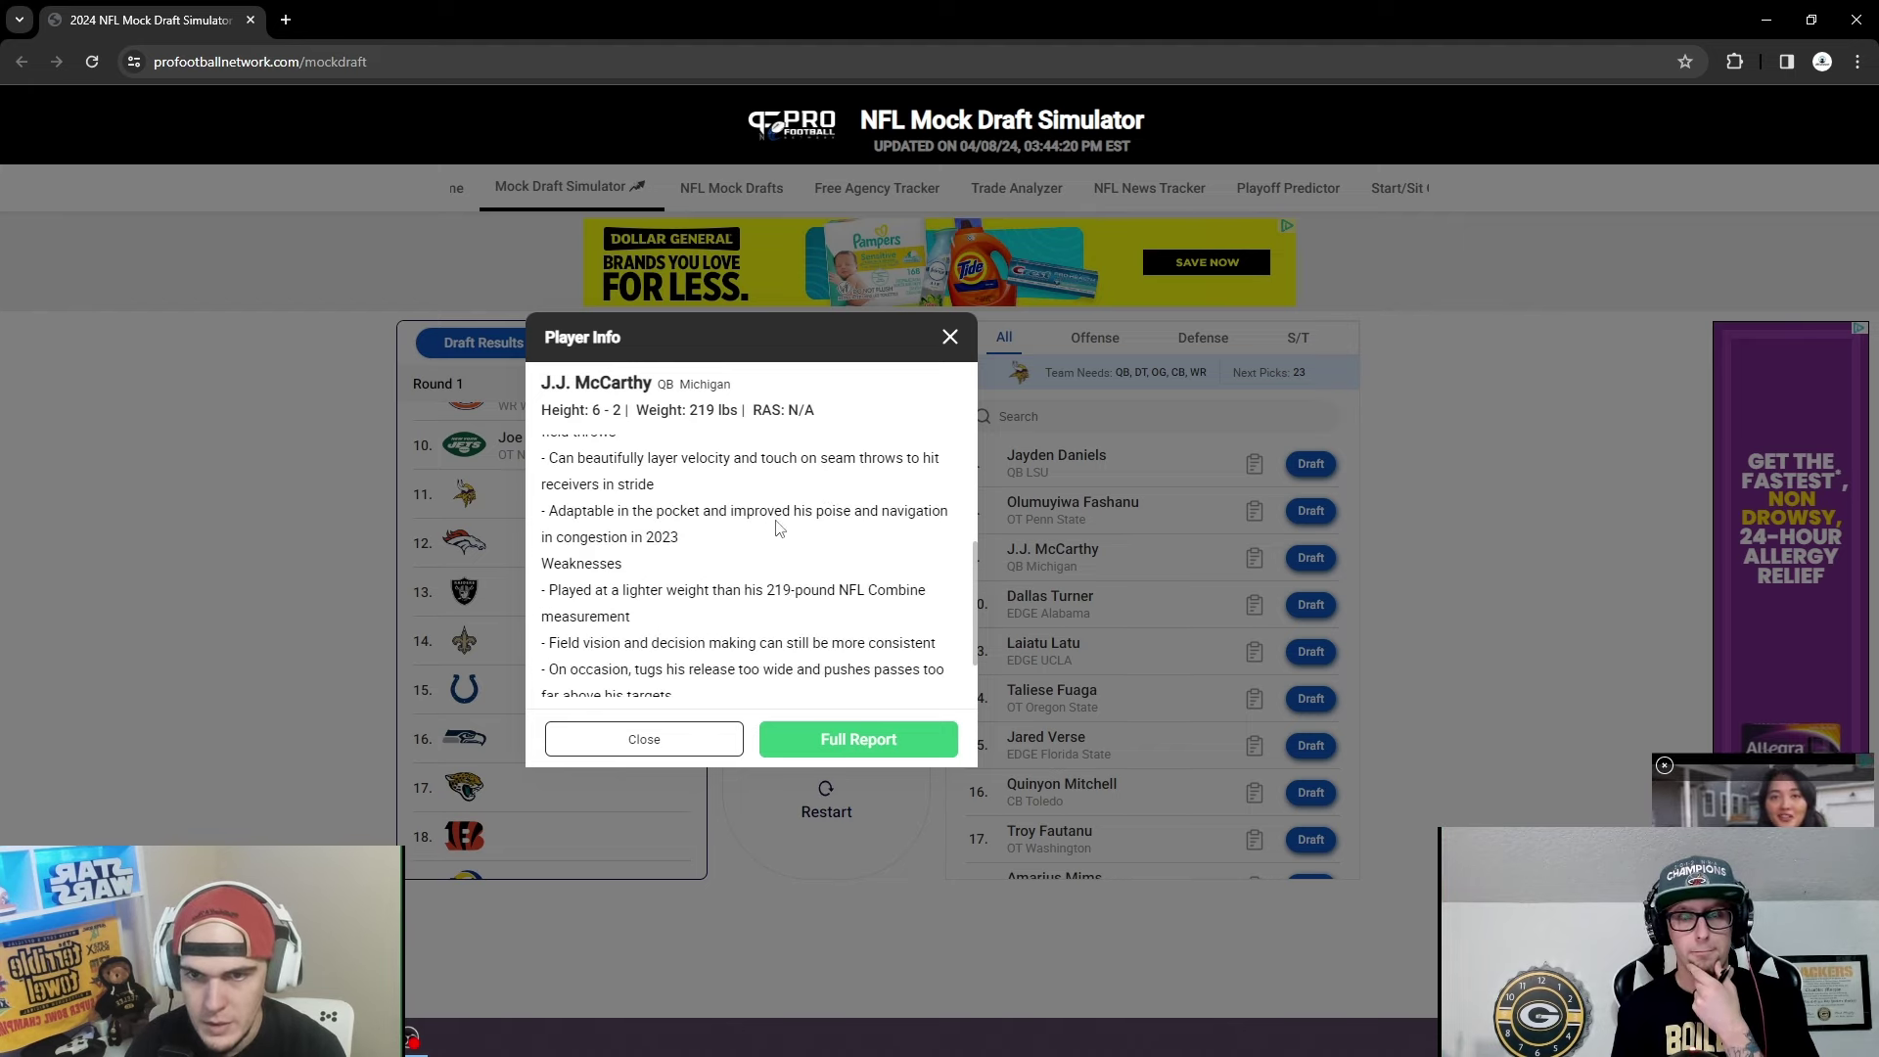
{"action": "scroll", "coordinate": [806, 595], "scroll_direction": "down", "scroll_amount": 1}
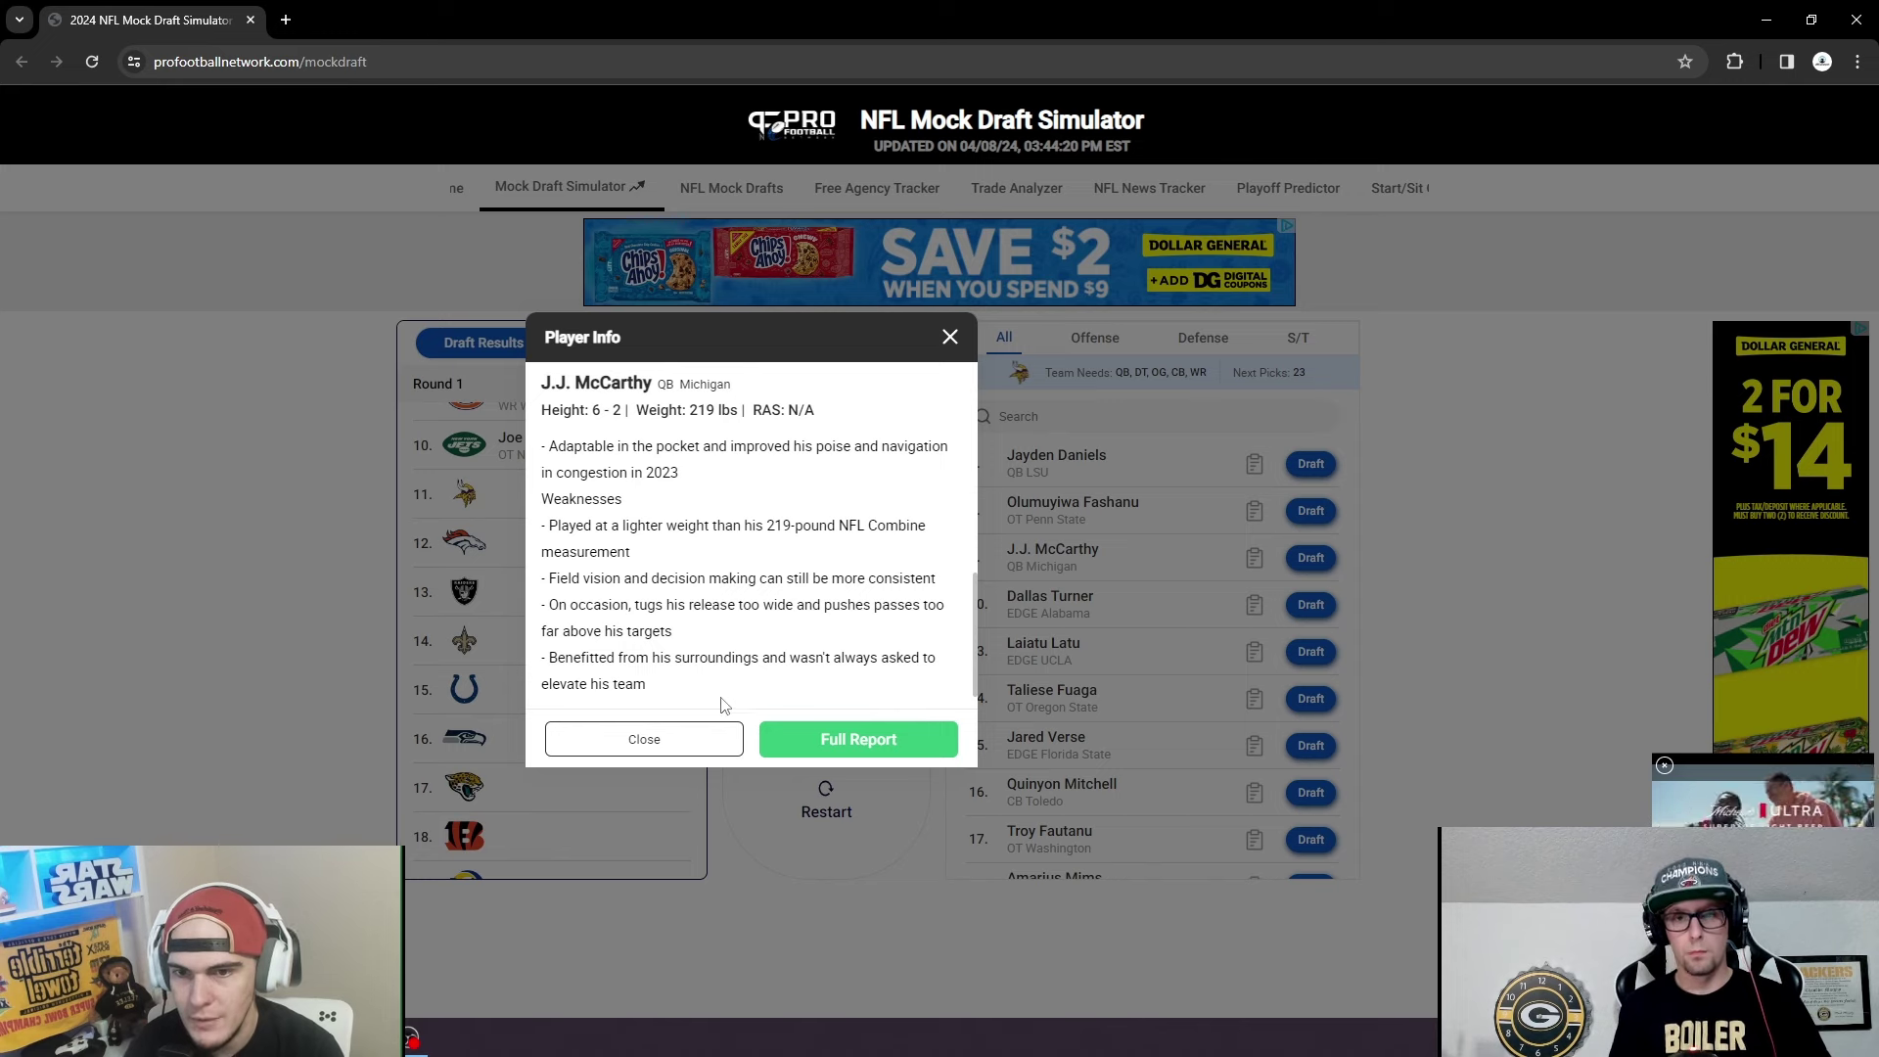
{"action": "left_click", "coordinate": [948, 340]}
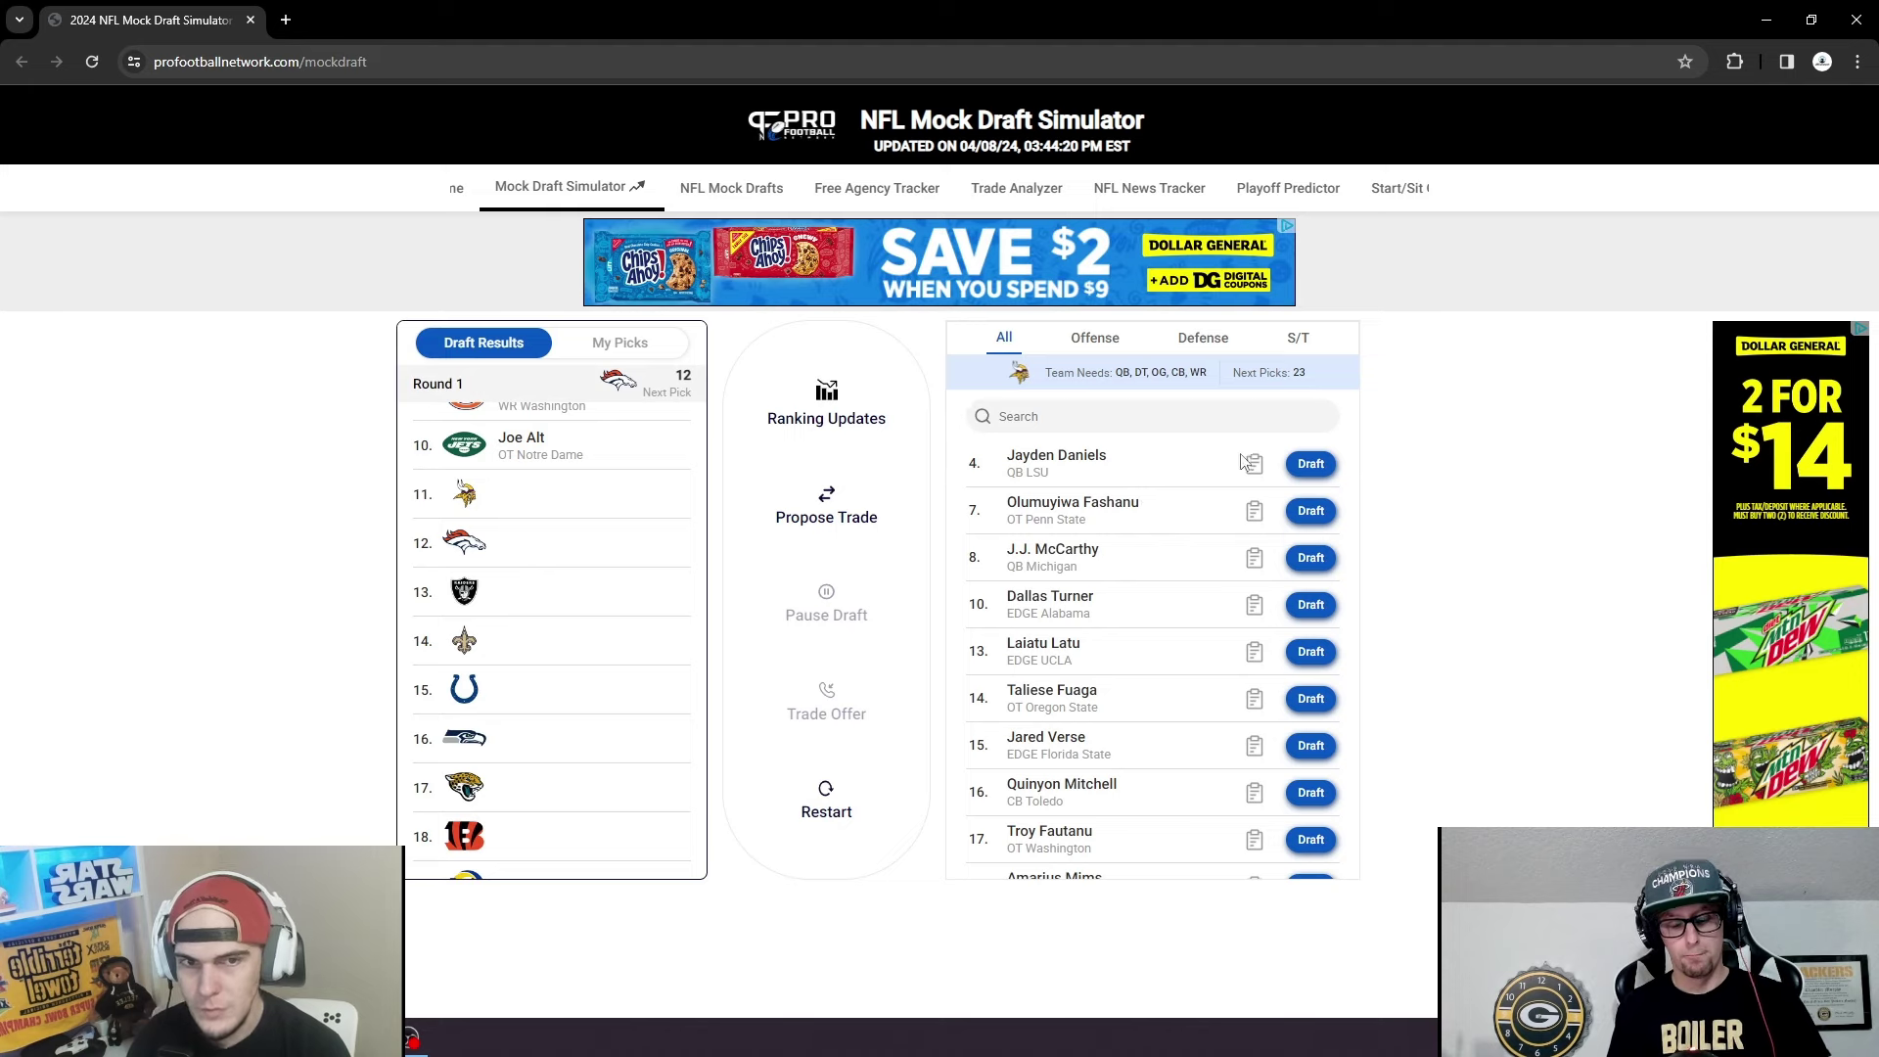
{"action": "left_click", "coordinate": [1307, 558]}
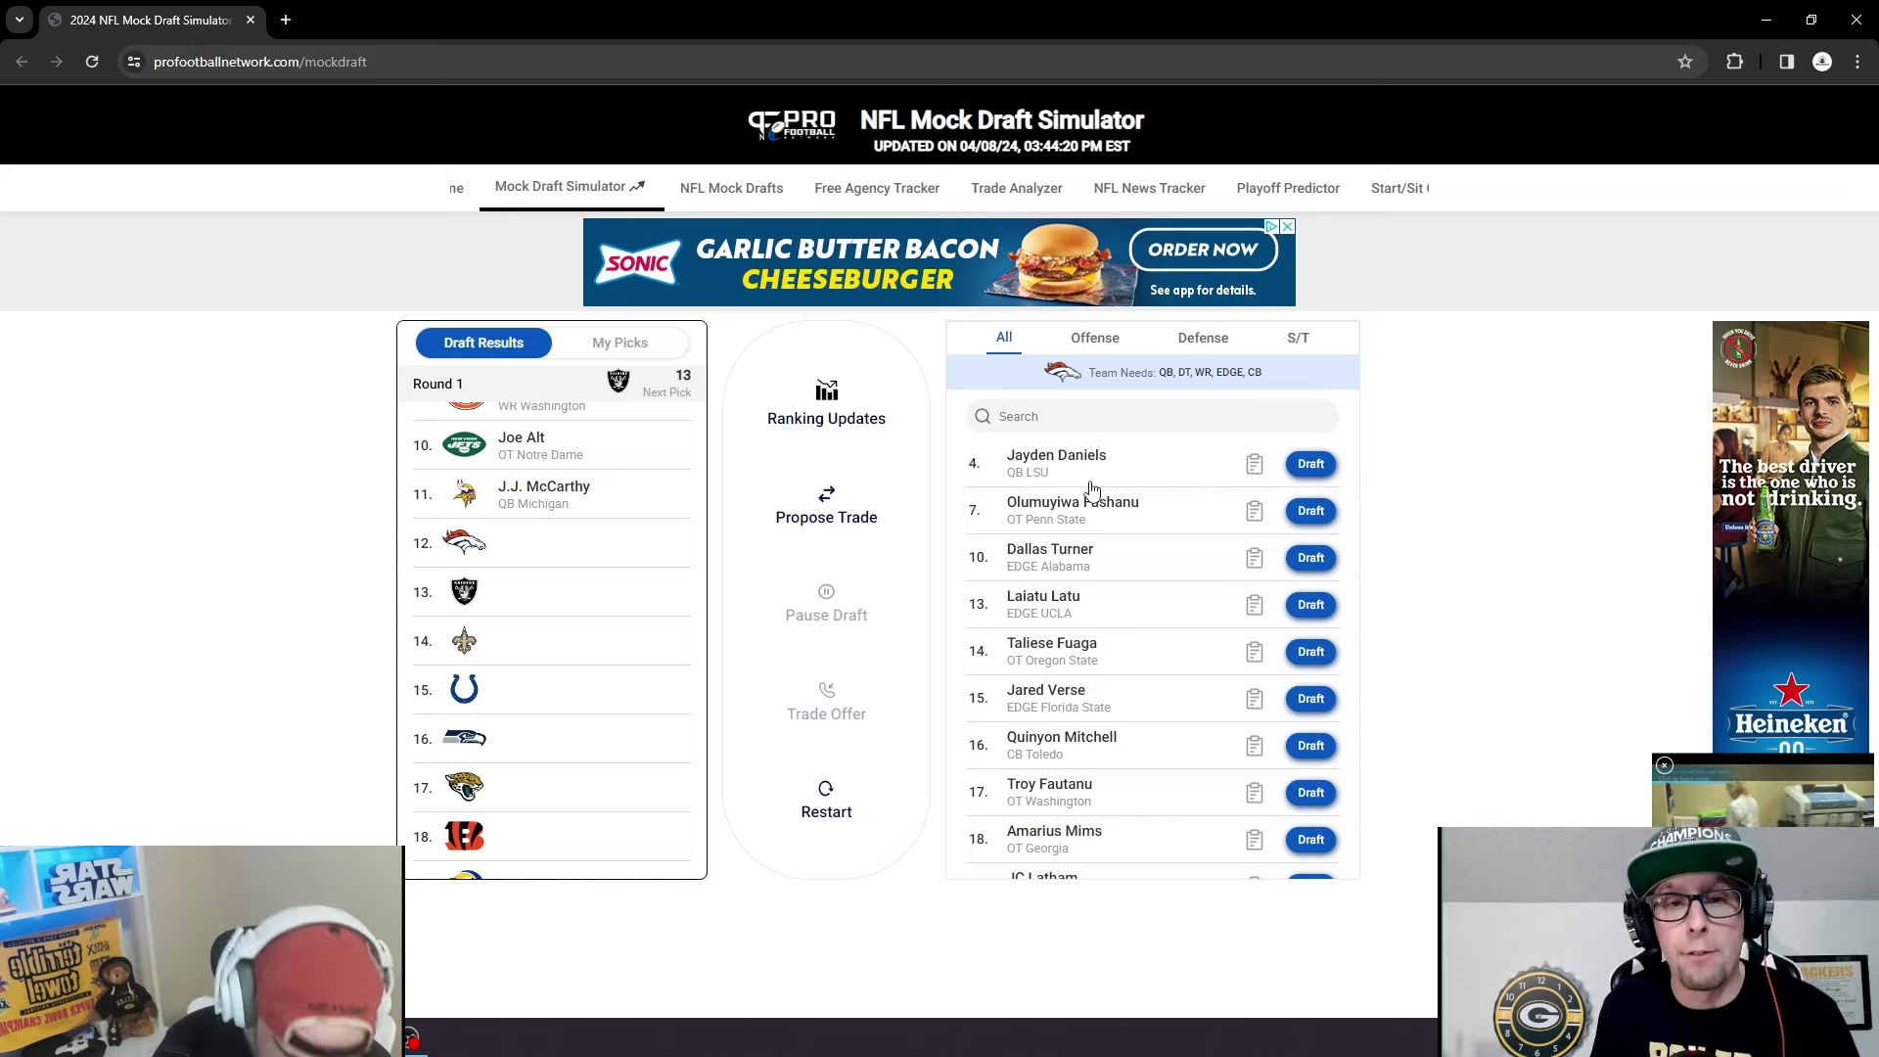
Filter the prospects to quarterbacks, and read the strengths and weaknesses in Jayden Daniels' player info.
{"action": "left_click", "coordinate": [1095, 341]}
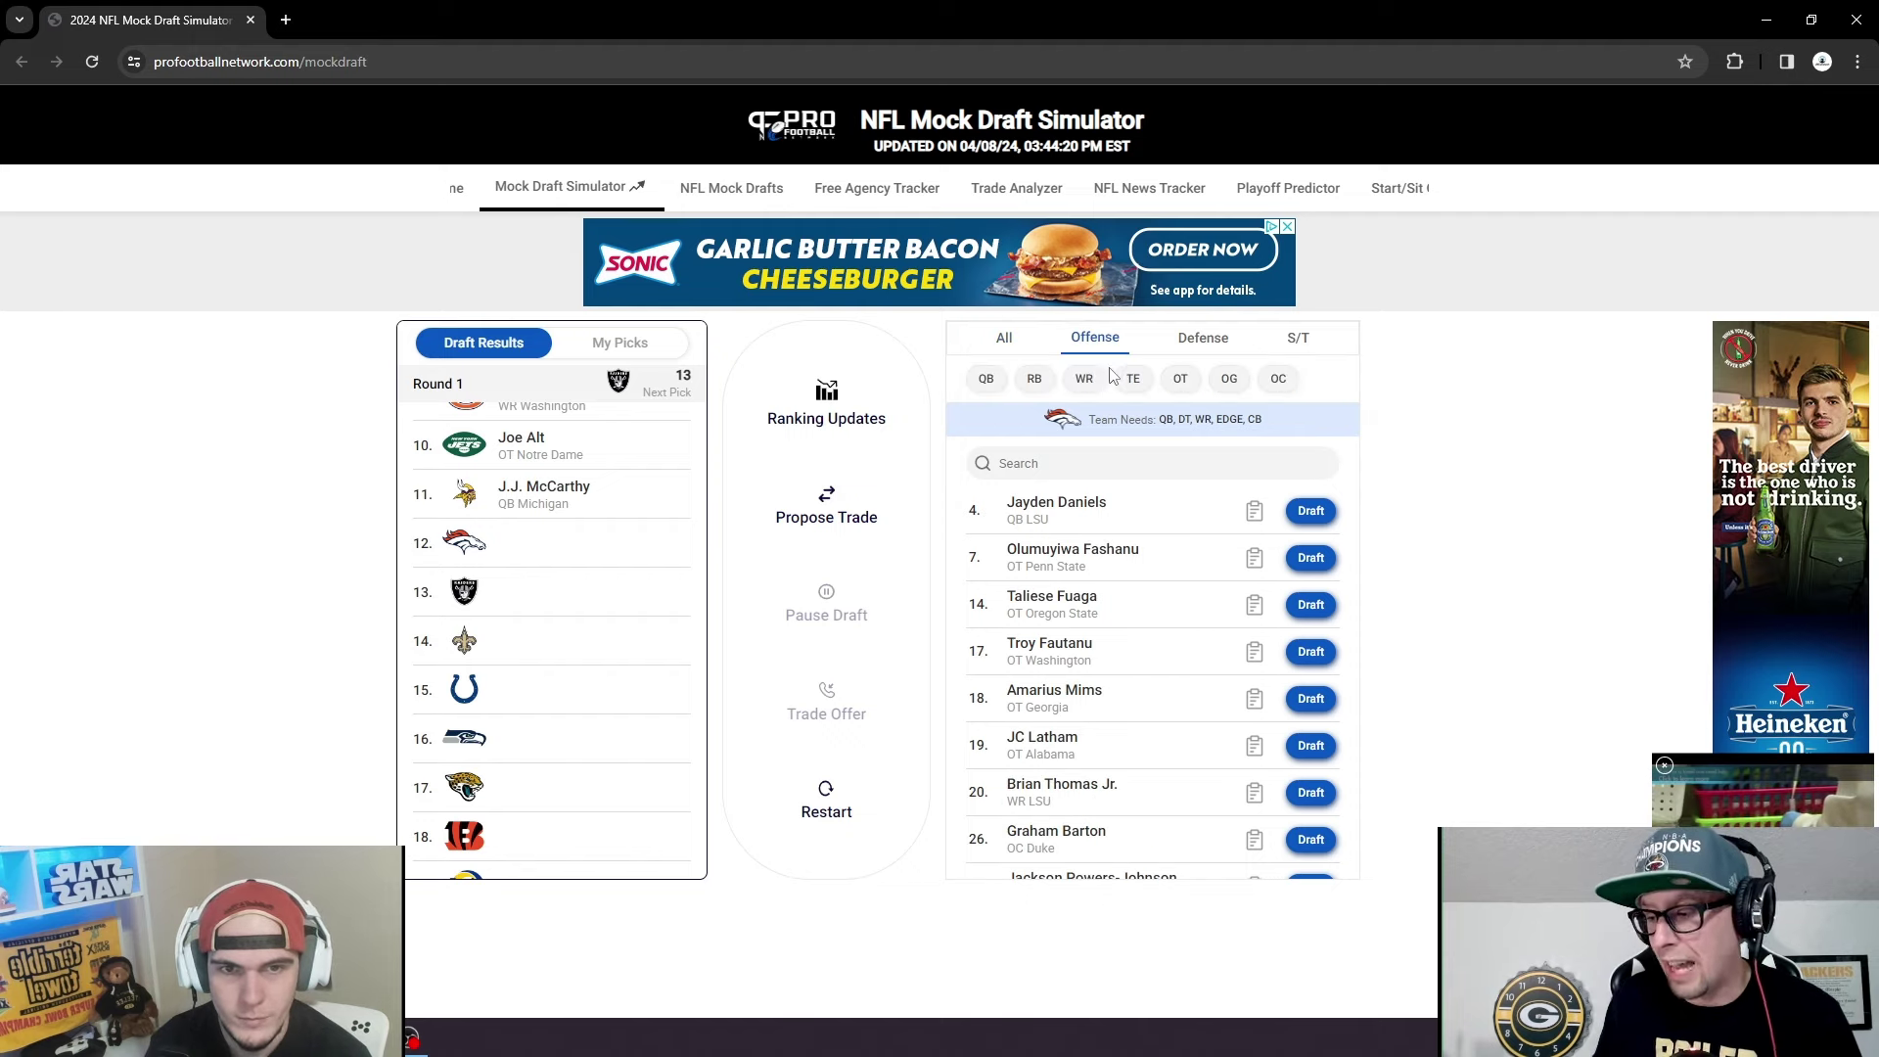
{"action": "left_click", "coordinate": [986, 378]}
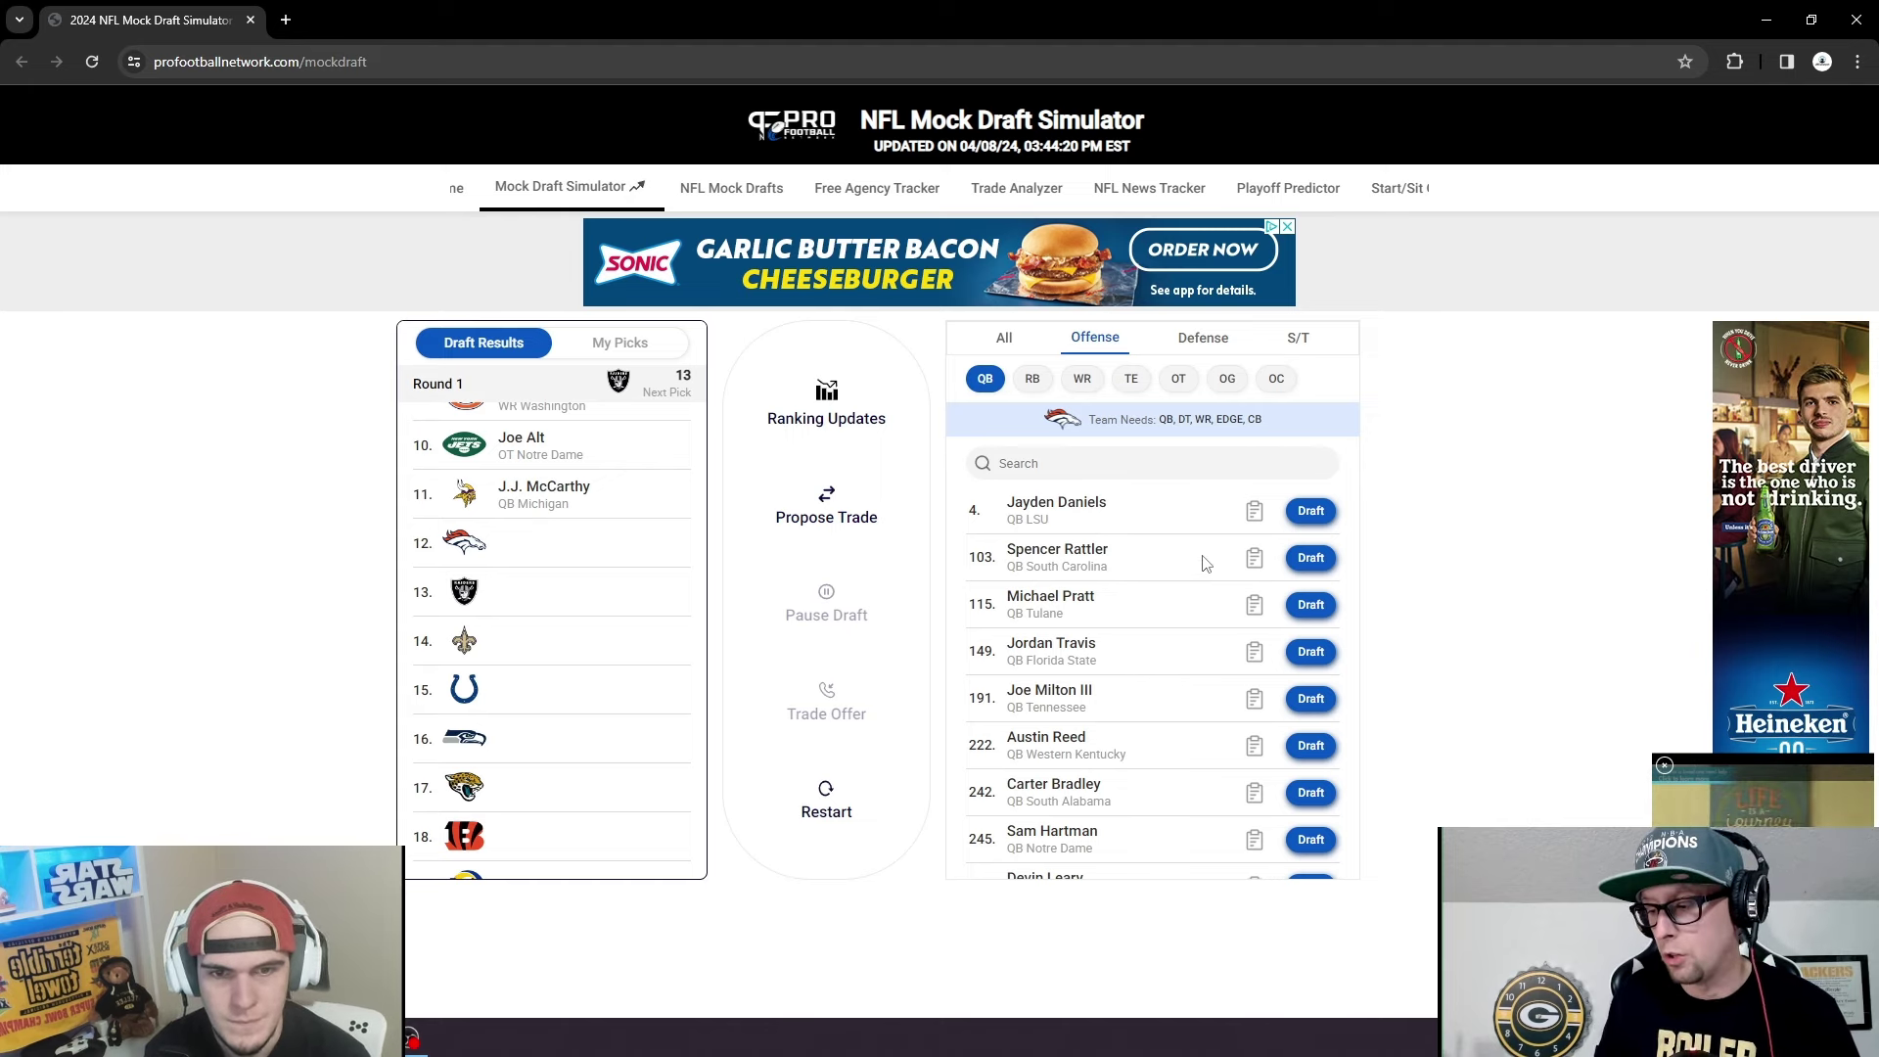
{"action": "left_click", "coordinate": [1254, 513]}
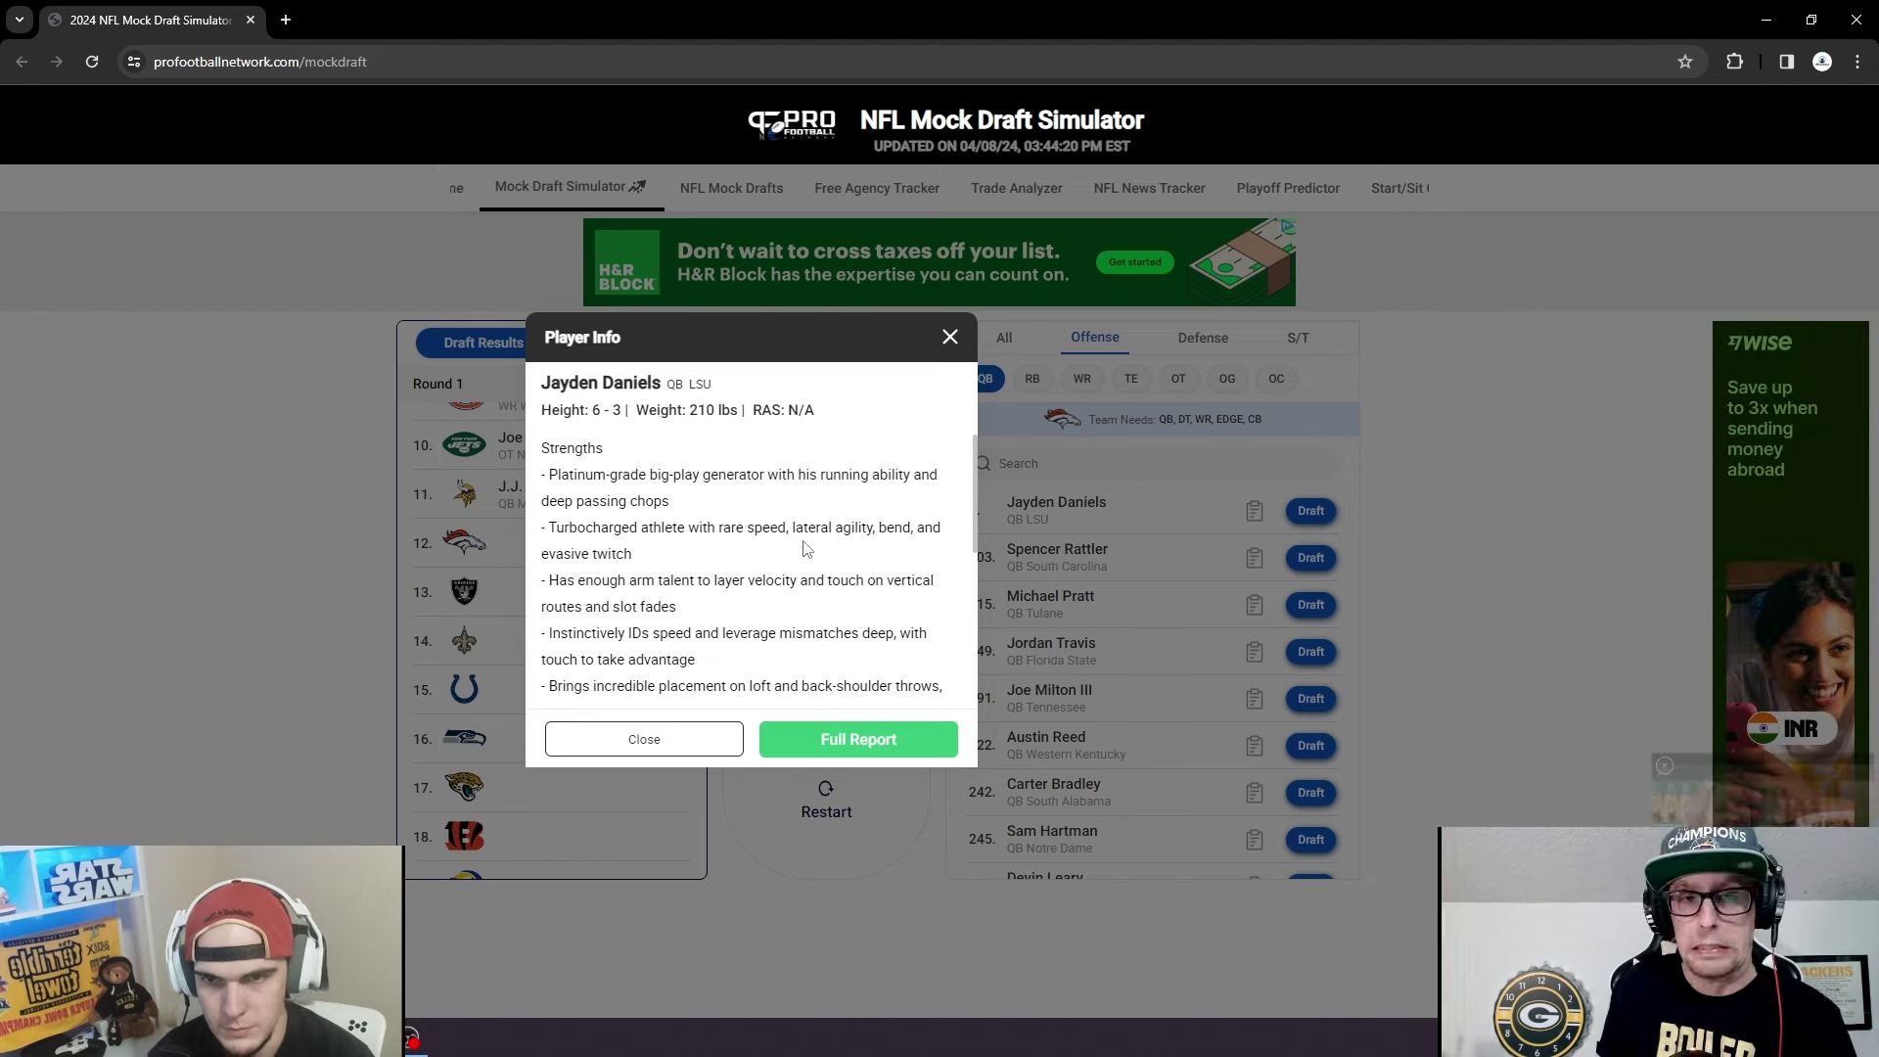
{"action": "scroll", "coordinate": [804, 546], "scroll_direction": "down", "scroll_amount": 1}
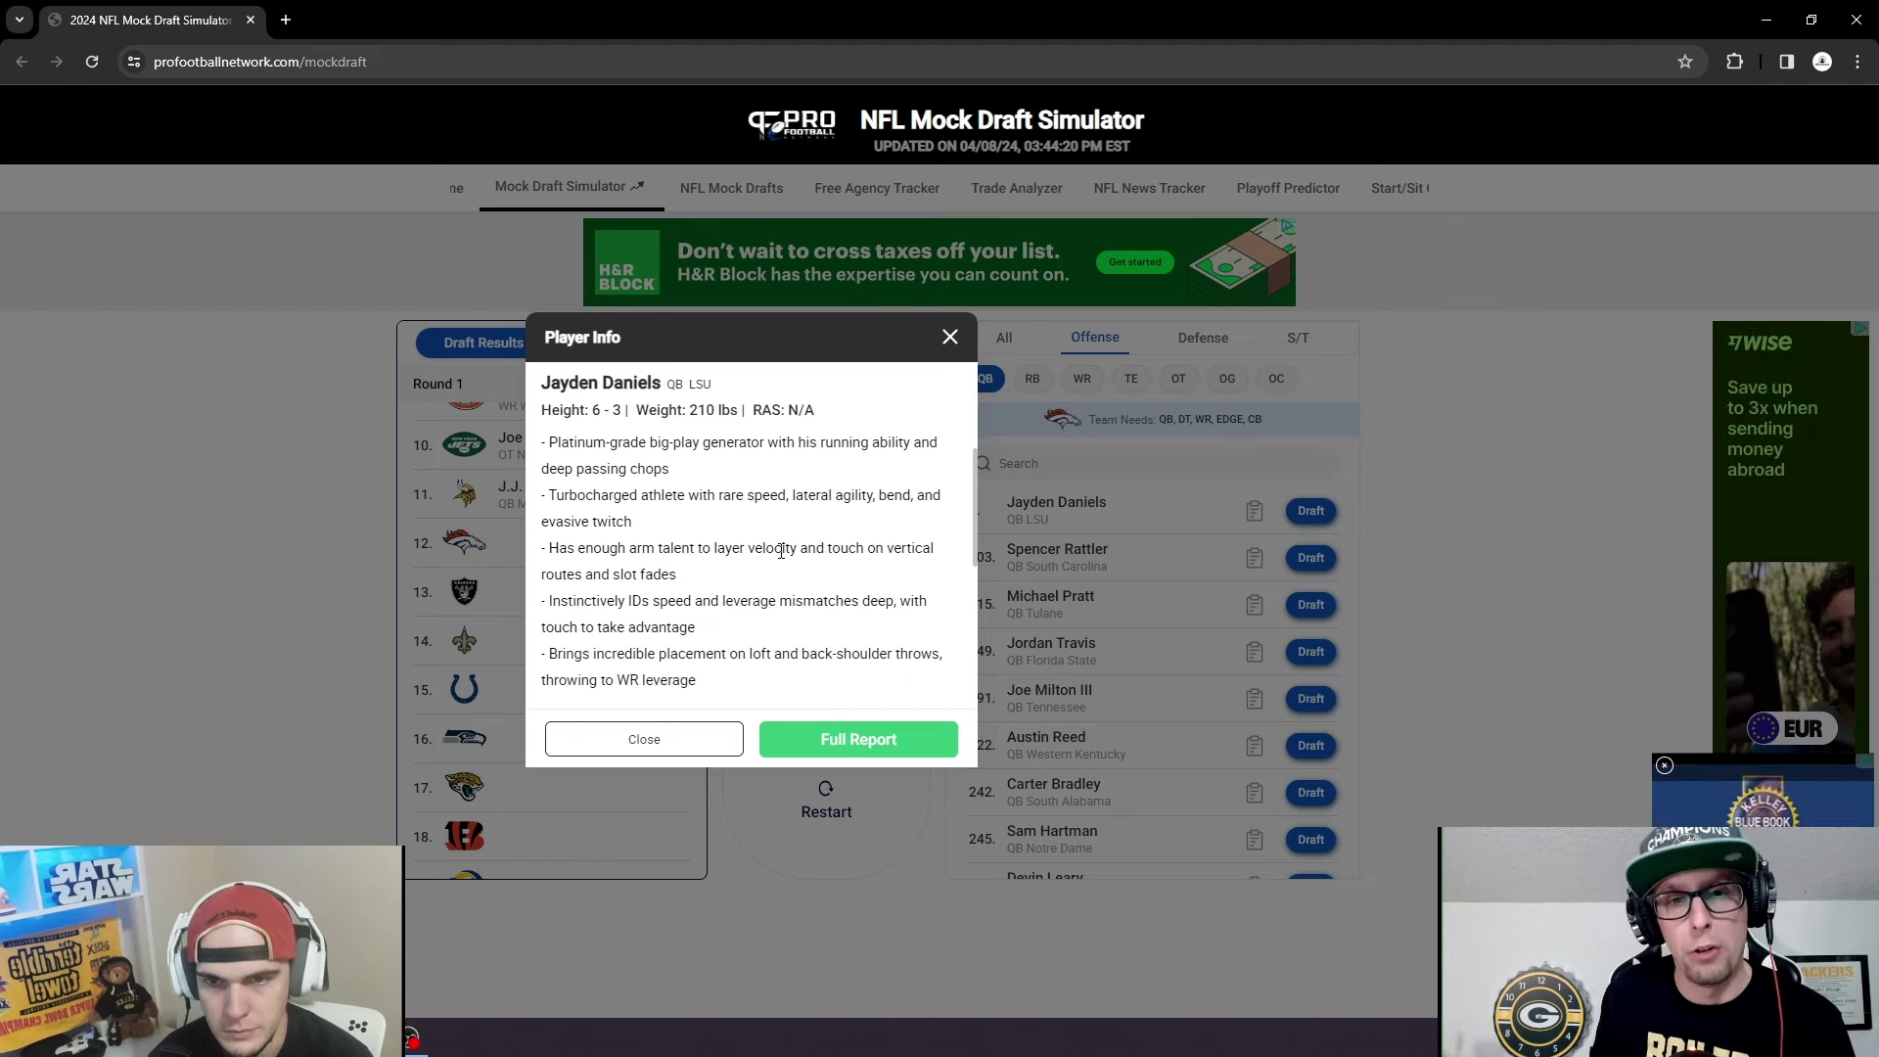
{"action": "scroll", "coordinate": [778, 546], "scroll_direction": "down", "scroll_amount": 1}
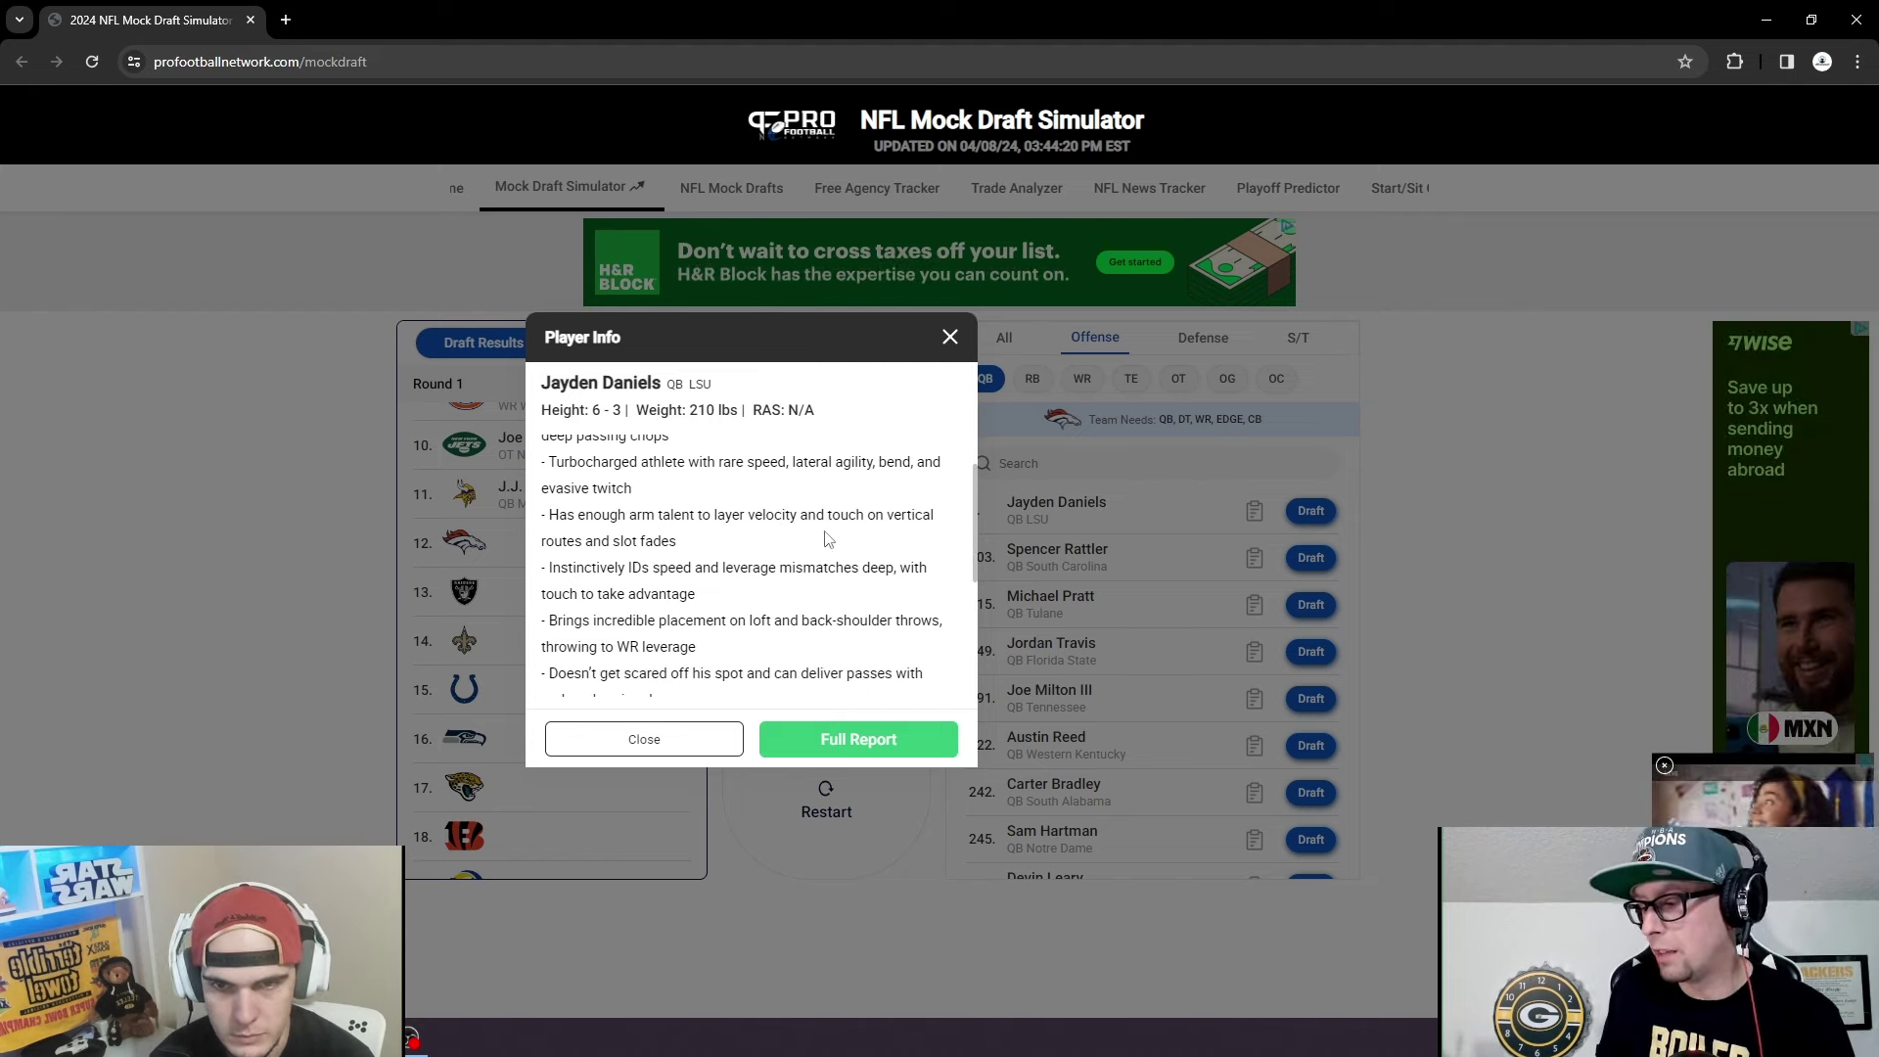
{"action": "scroll", "coordinate": [773, 545], "scroll_direction": "down", "scroll_amount": 3}
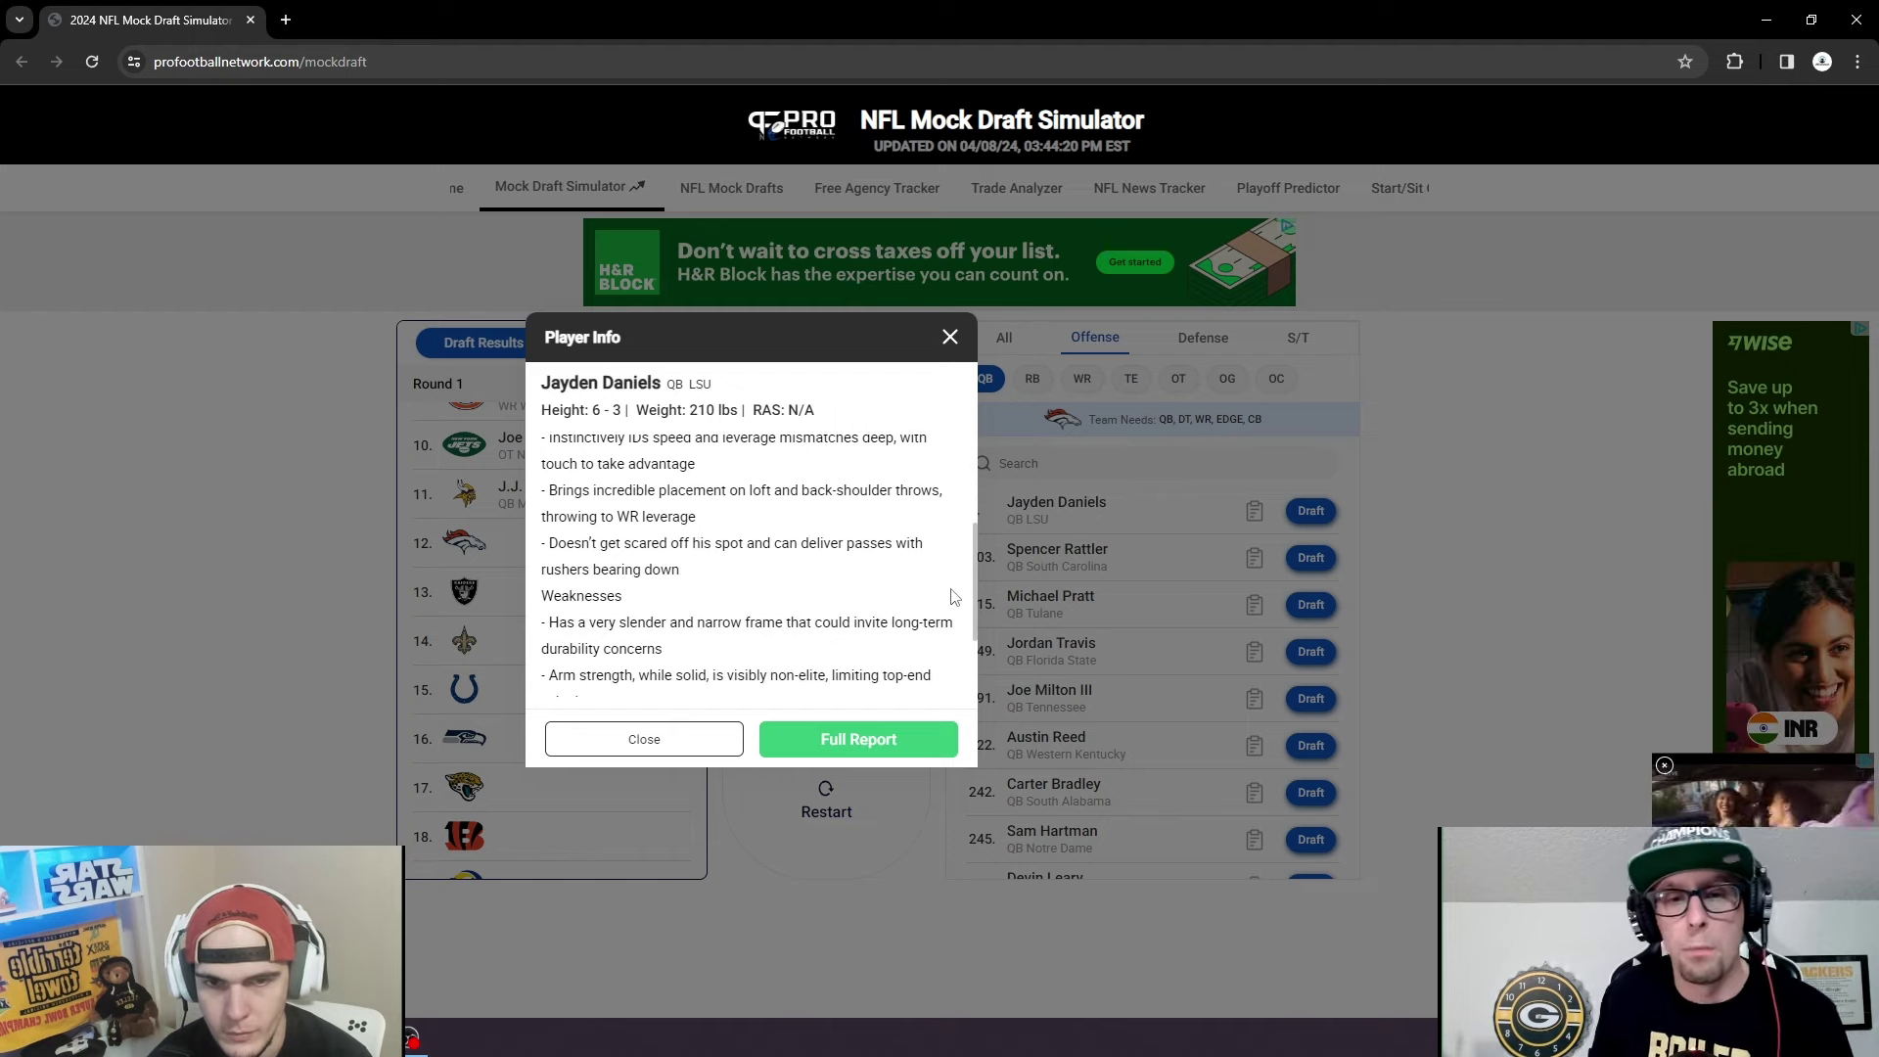
{"action": "scroll", "coordinate": [954, 596], "scroll_direction": "down", "scroll_amount": 2}
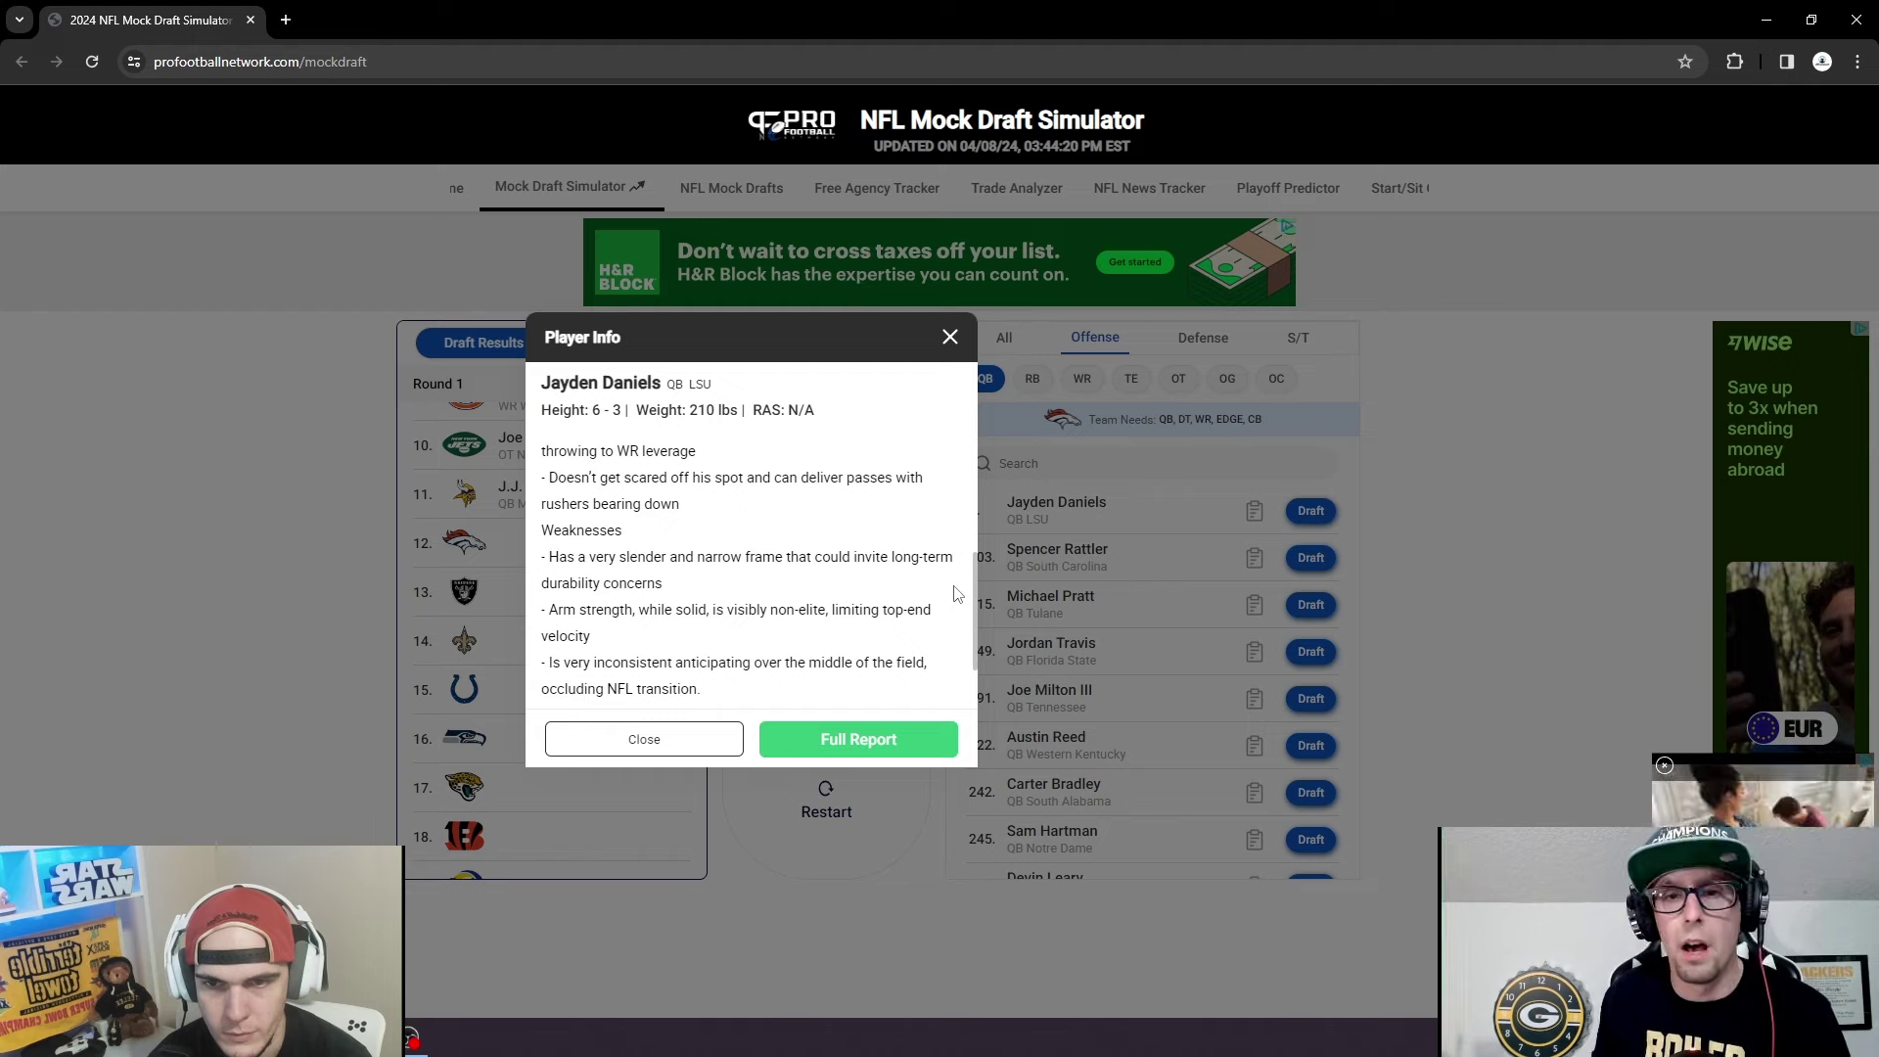
{"action": "scroll", "coordinate": [954, 594], "scroll_direction": "down", "scroll_amount": 1}
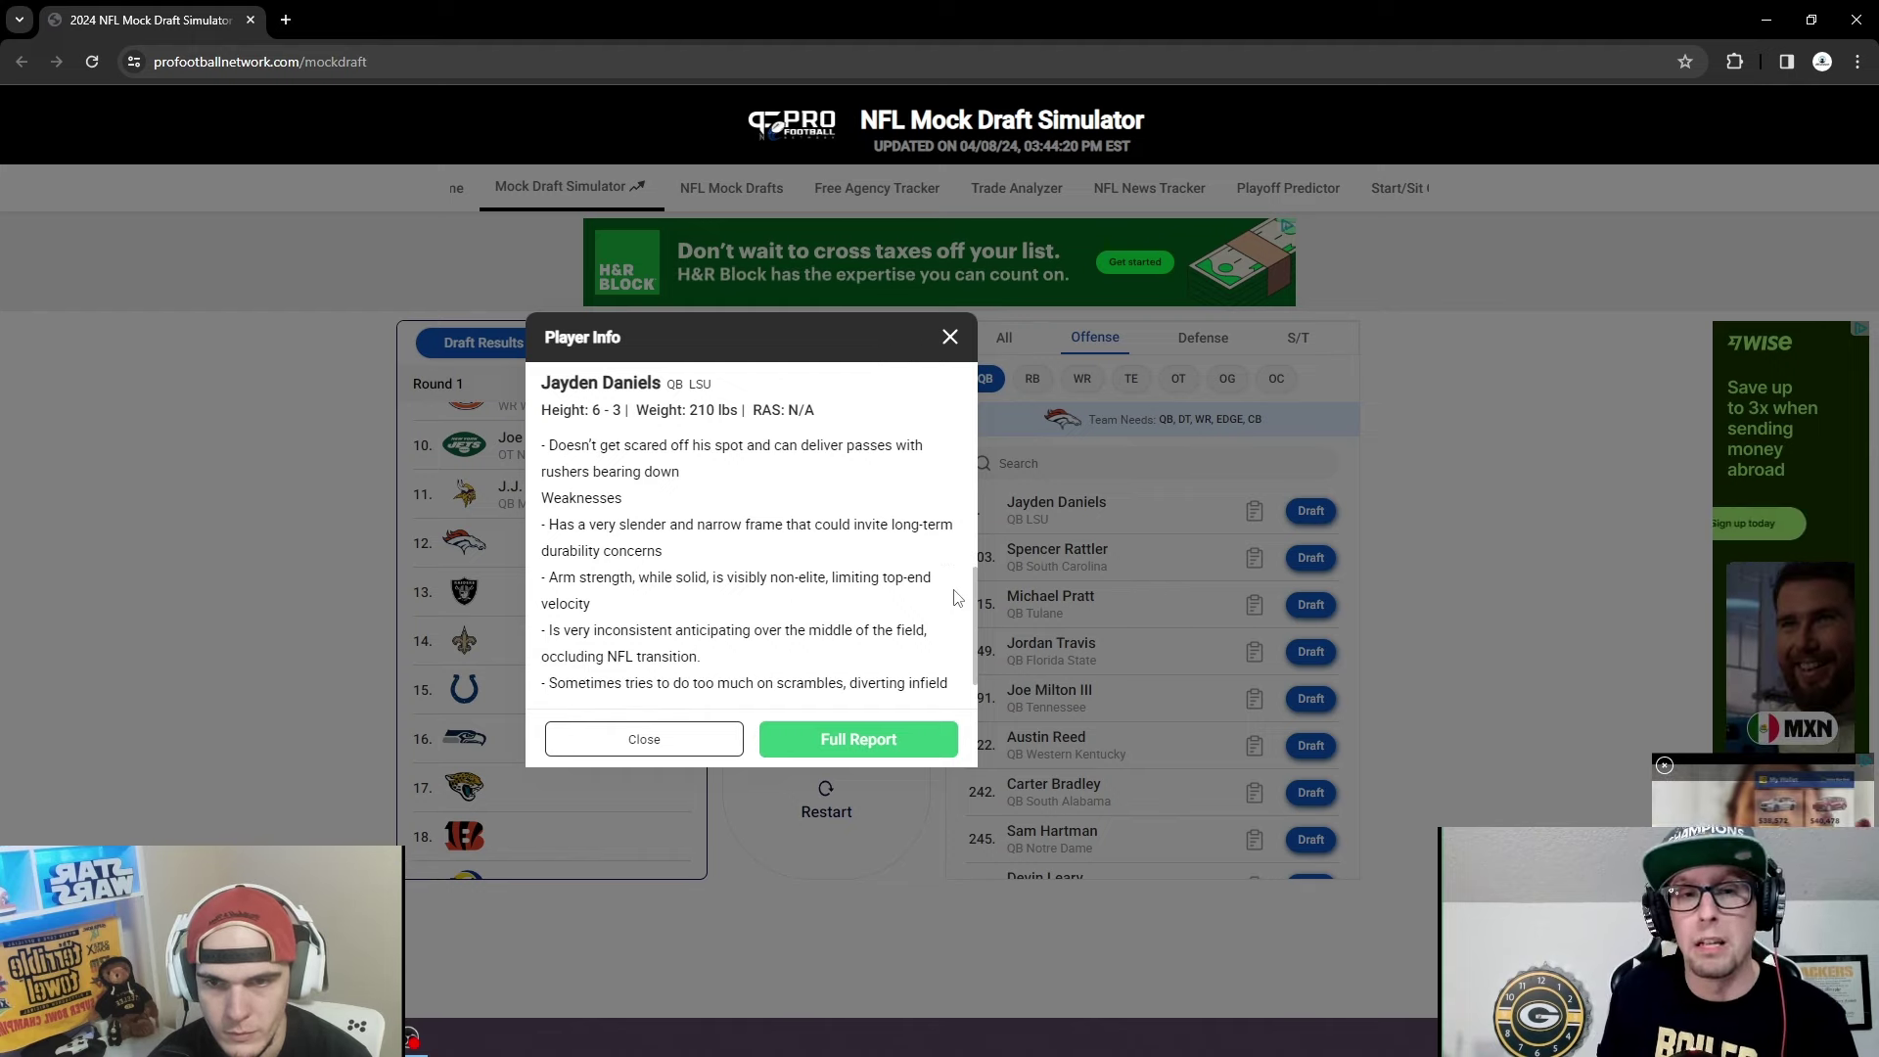
{"action": "scroll", "coordinate": [954, 596], "scroll_direction": "down", "scroll_amount": 1}
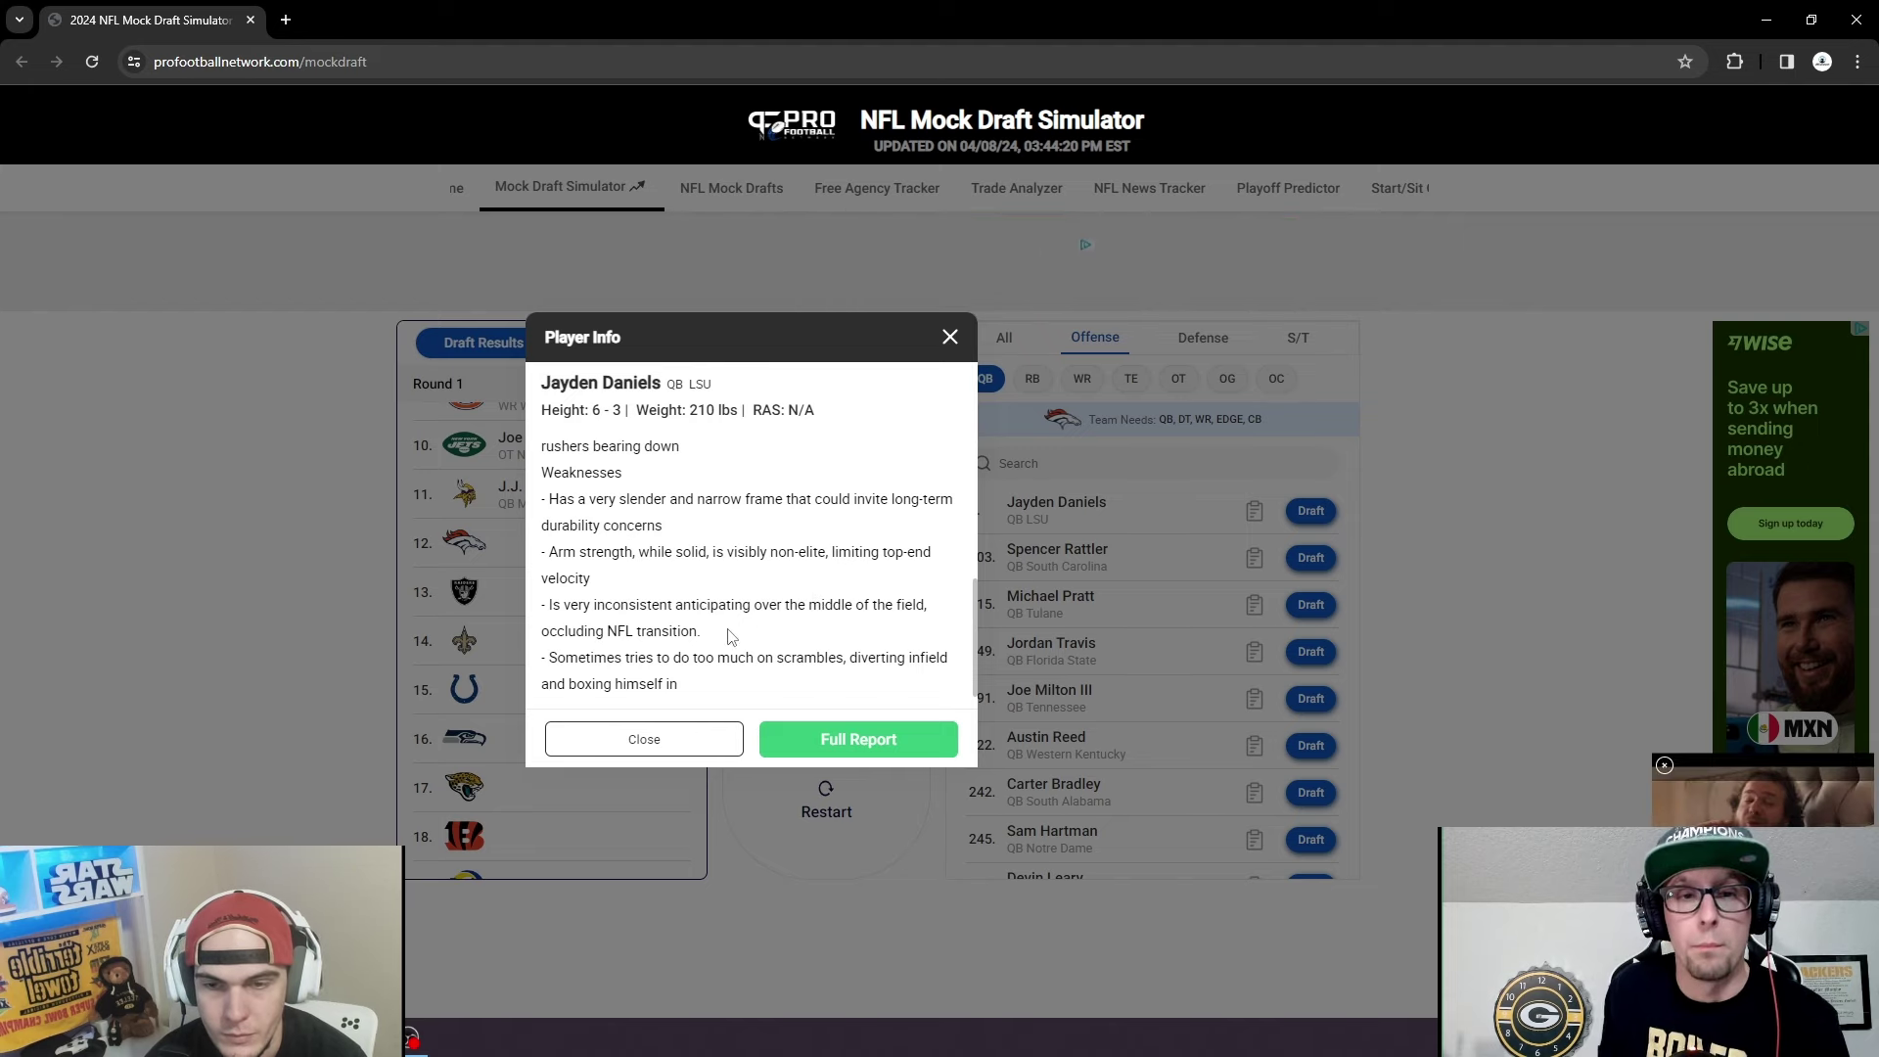
{"action": "scroll", "coordinate": [777, 637], "scroll_direction": "up", "scroll_amount": 1}
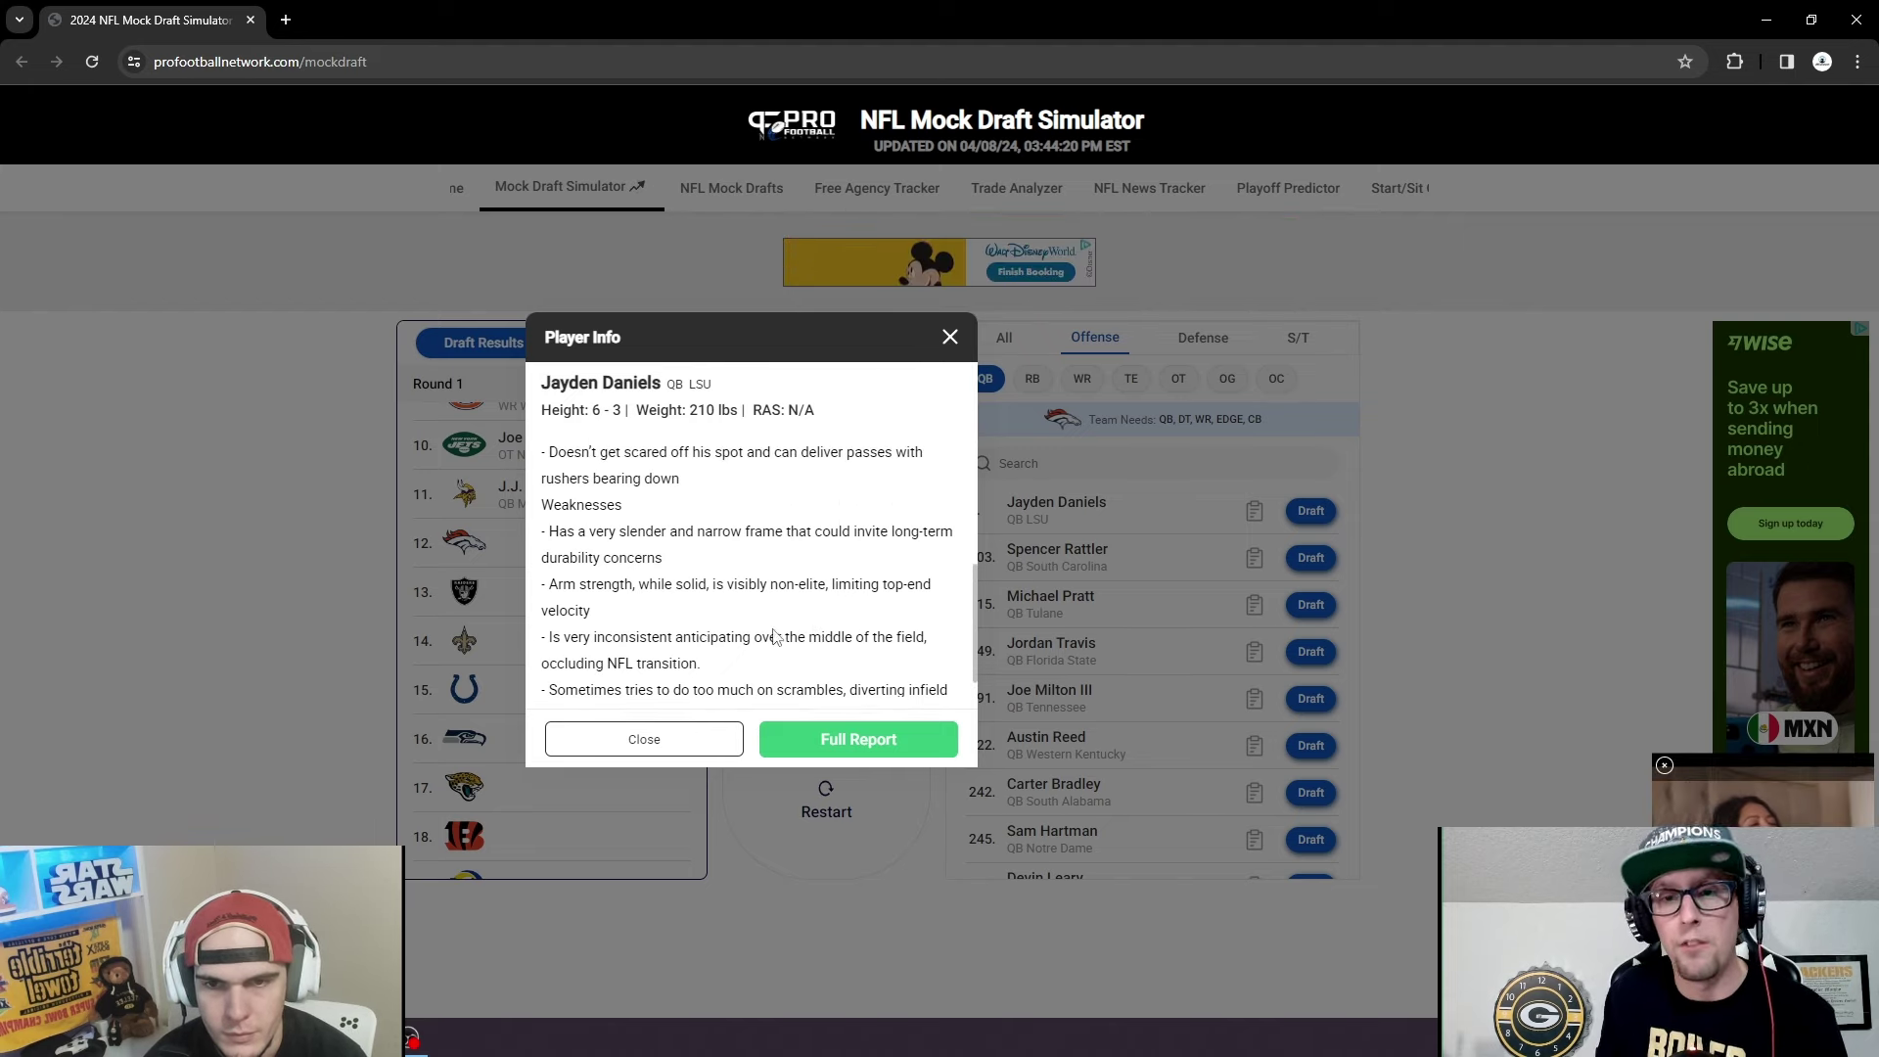
{"action": "scroll", "coordinate": [777, 637], "scroll_direction": "down", "scroll_amount": 1}
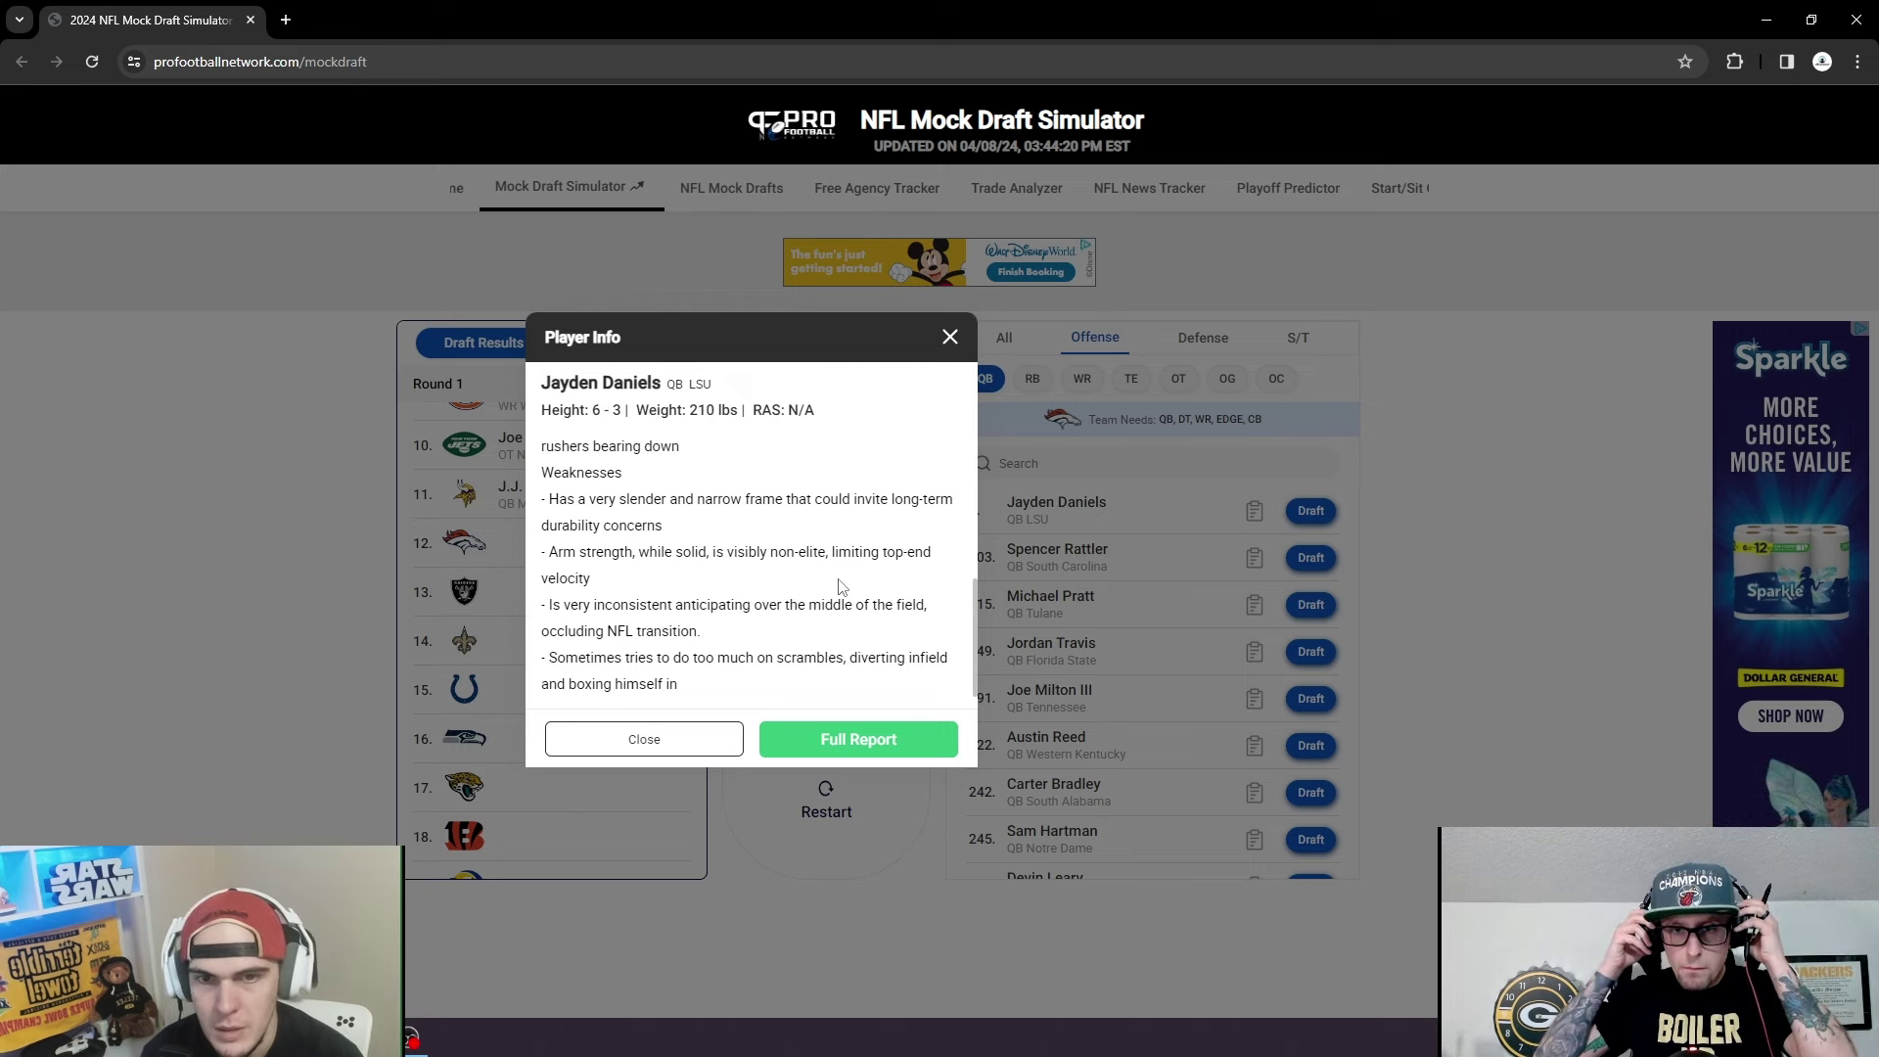
Look over Jayden Daniels' strengths once more, and draft him for the Broncos at pick 12.
{"action": "scroll", "coordinate": [920, 538], "scroll_direction": "up", "scroll_amount": 5}
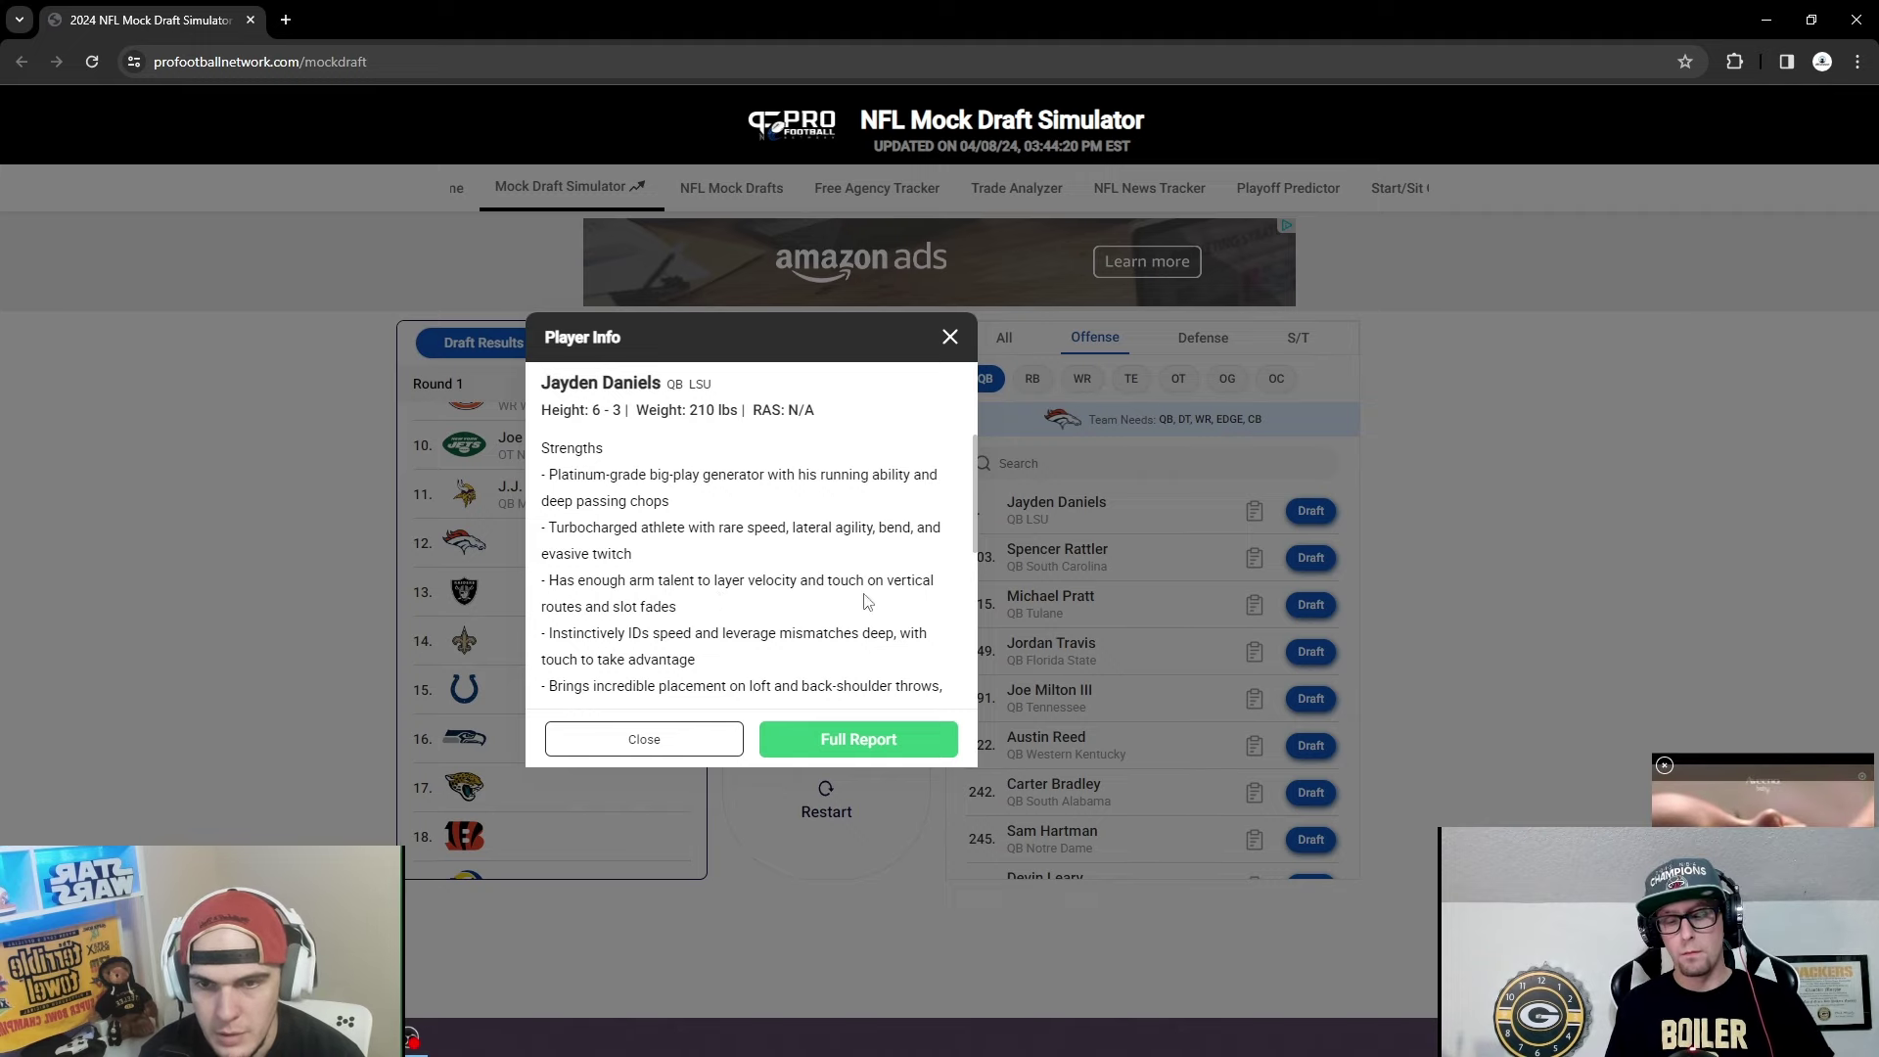
{"action": "left_click", "coordinate": [950, 337]}
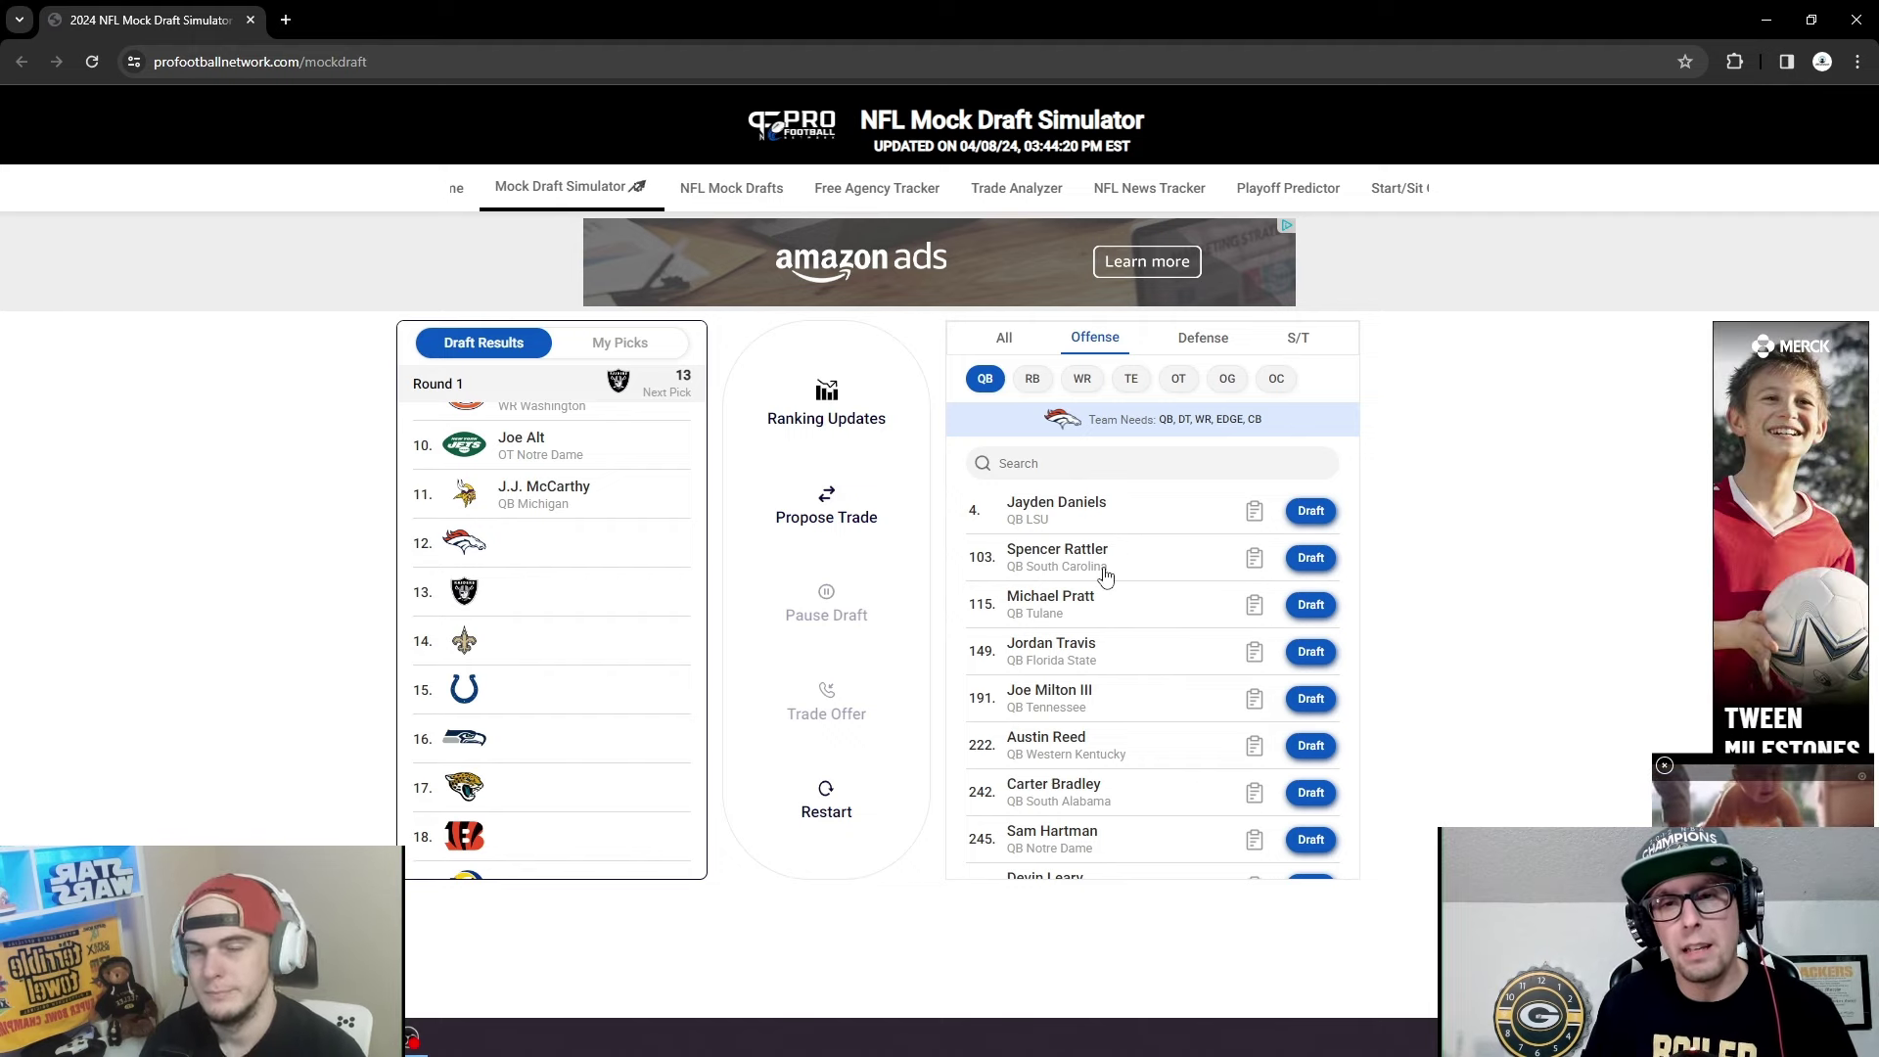
{"action": "left_click", "coordinate": [1310, 513]}
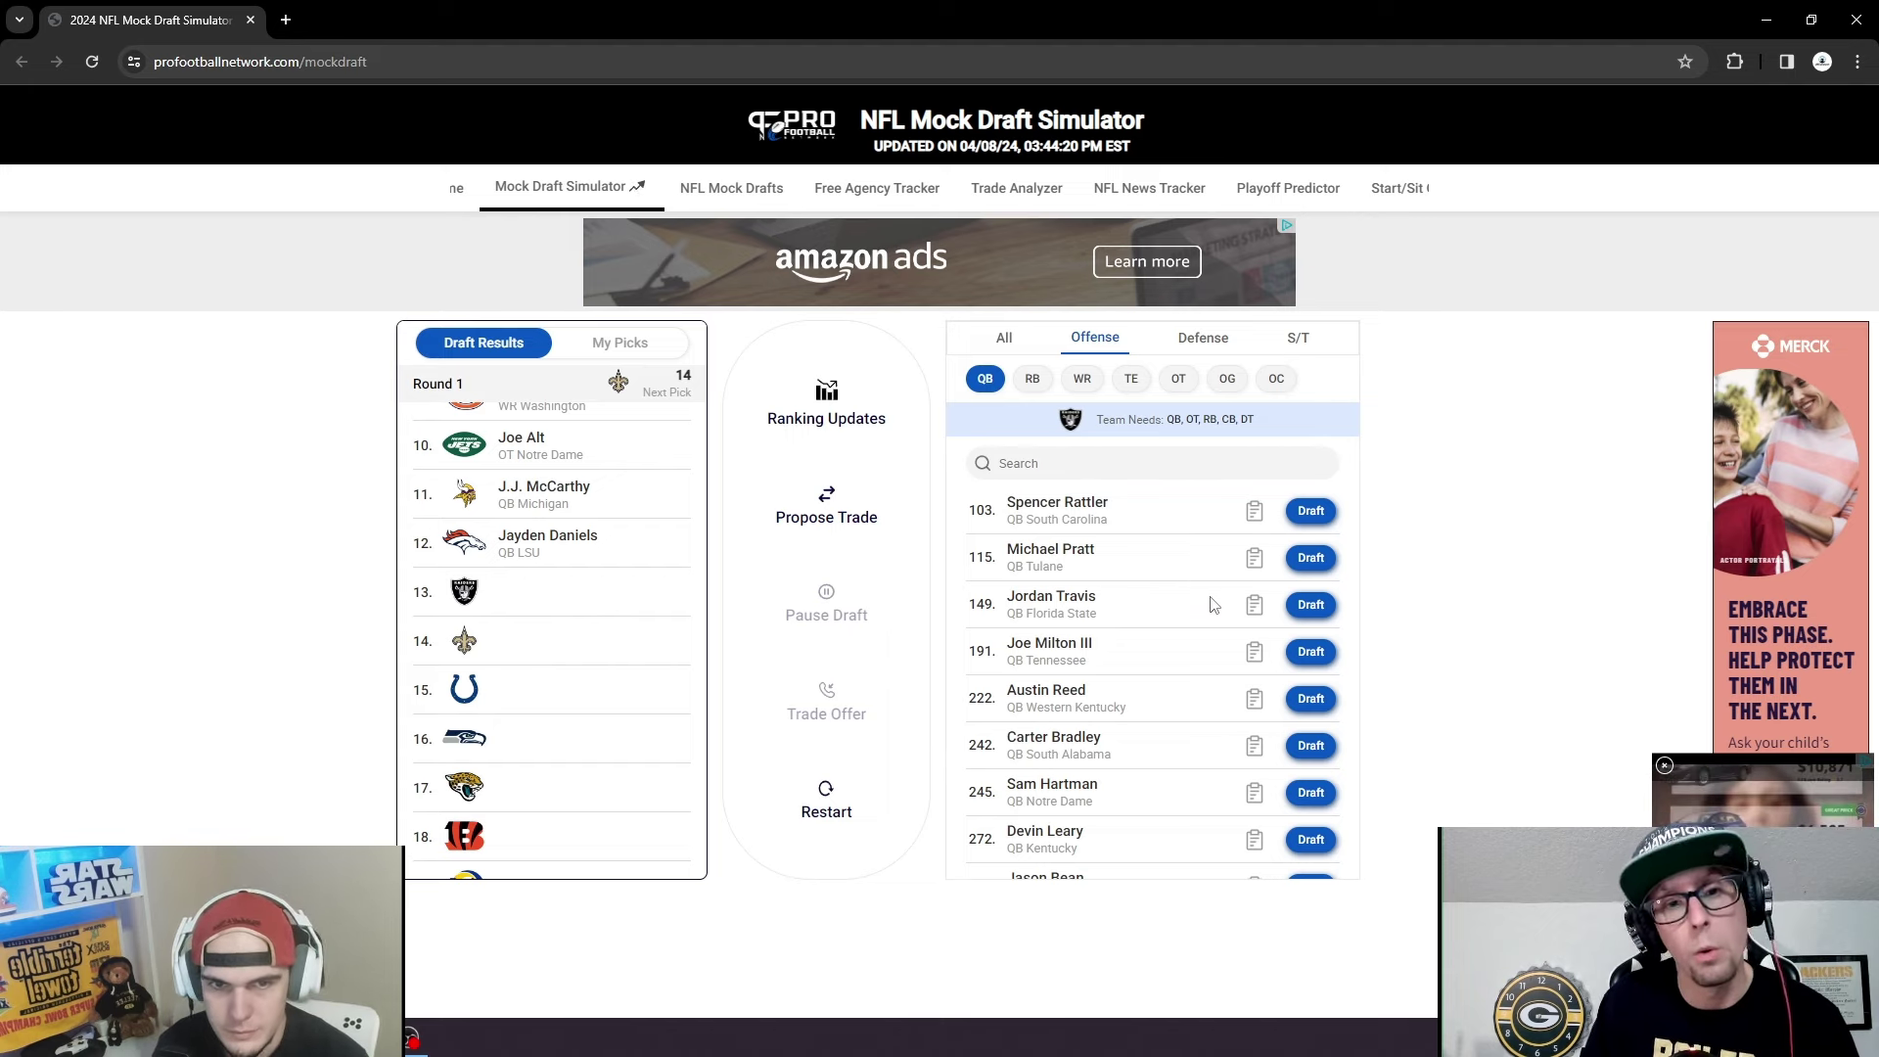
List all ranked prospects, and review the teams that follow the Raiders' pick 13 in the draft order.
{"action": "left_click", "coordinate": [1007, 338]}
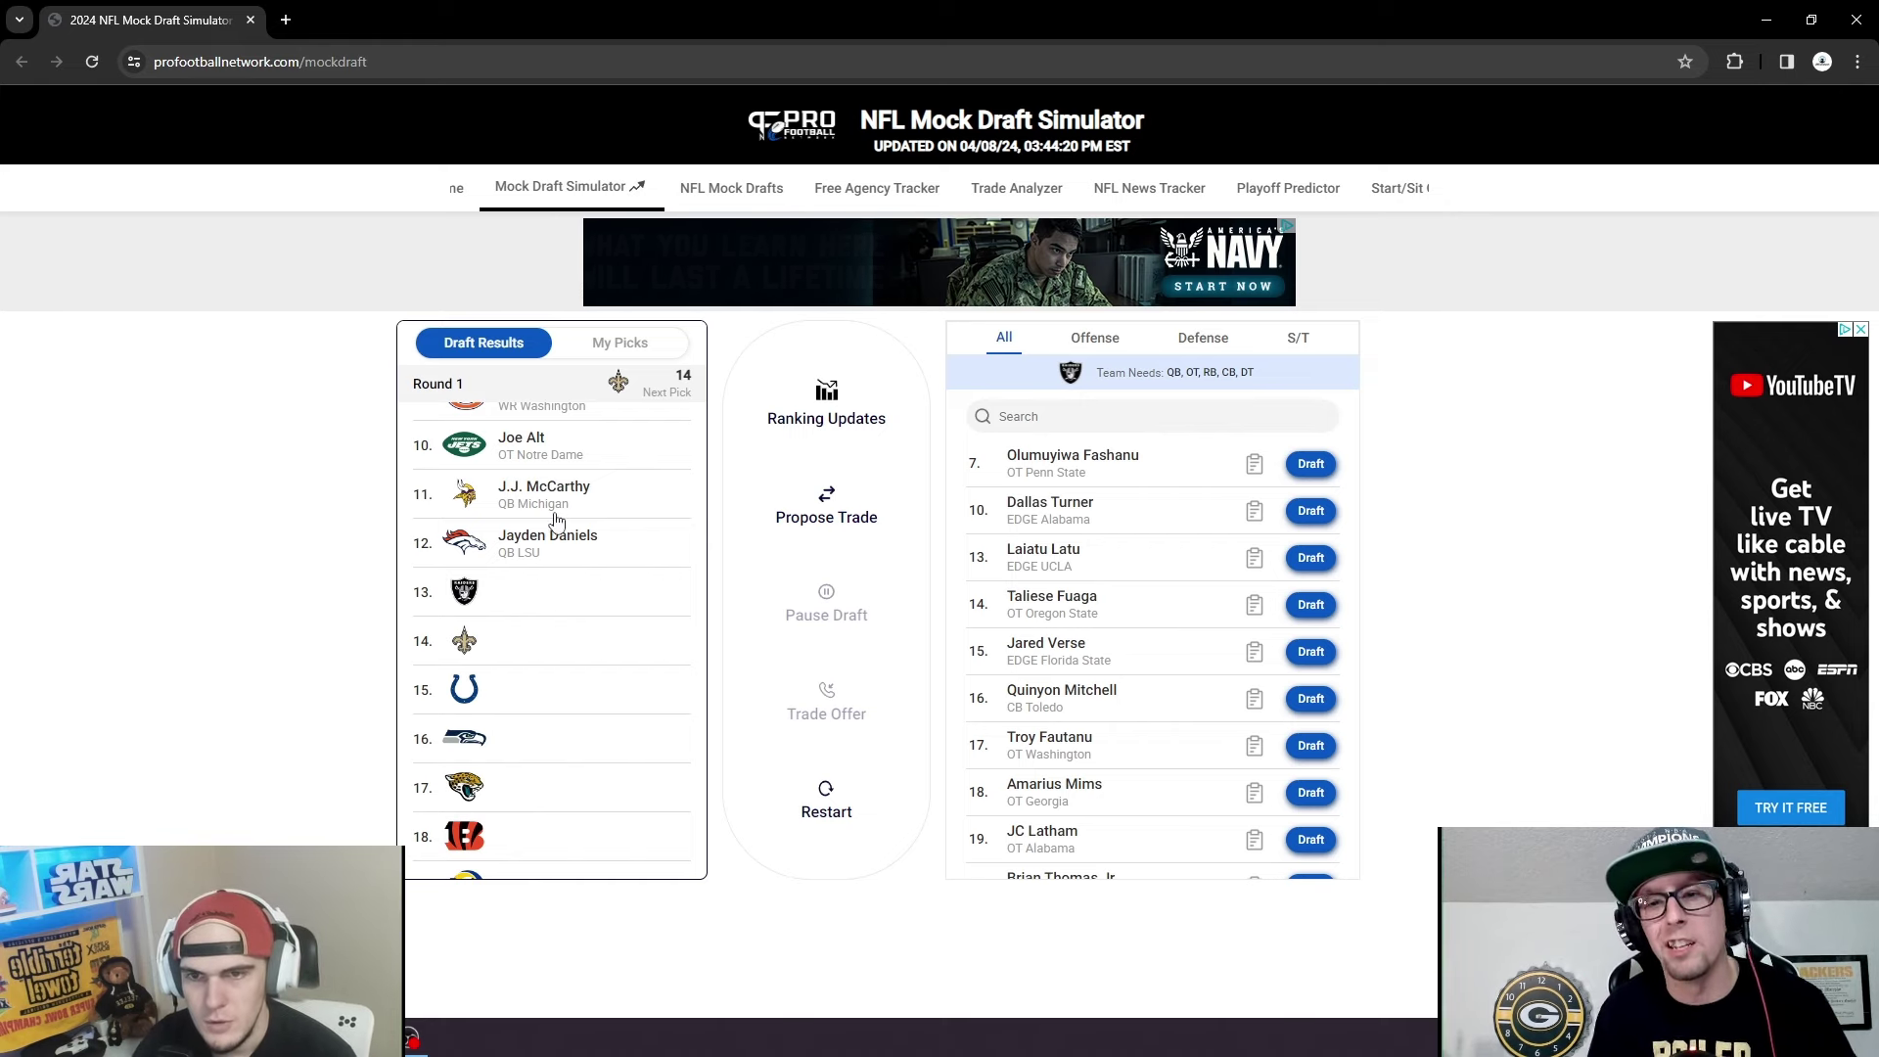
{"action": "scroll", "coordinate": [601, 590], "scroll_direction": "down", "scroll_amount": 1}
{"action": "scroll", "coordinate": [601, 590], "scroll_direction": "down", "scroll_amount": 3}
{"action": "scroll", "coordinate": [601, 591], "scroll_direction": "up", "scroll_amount": 2}
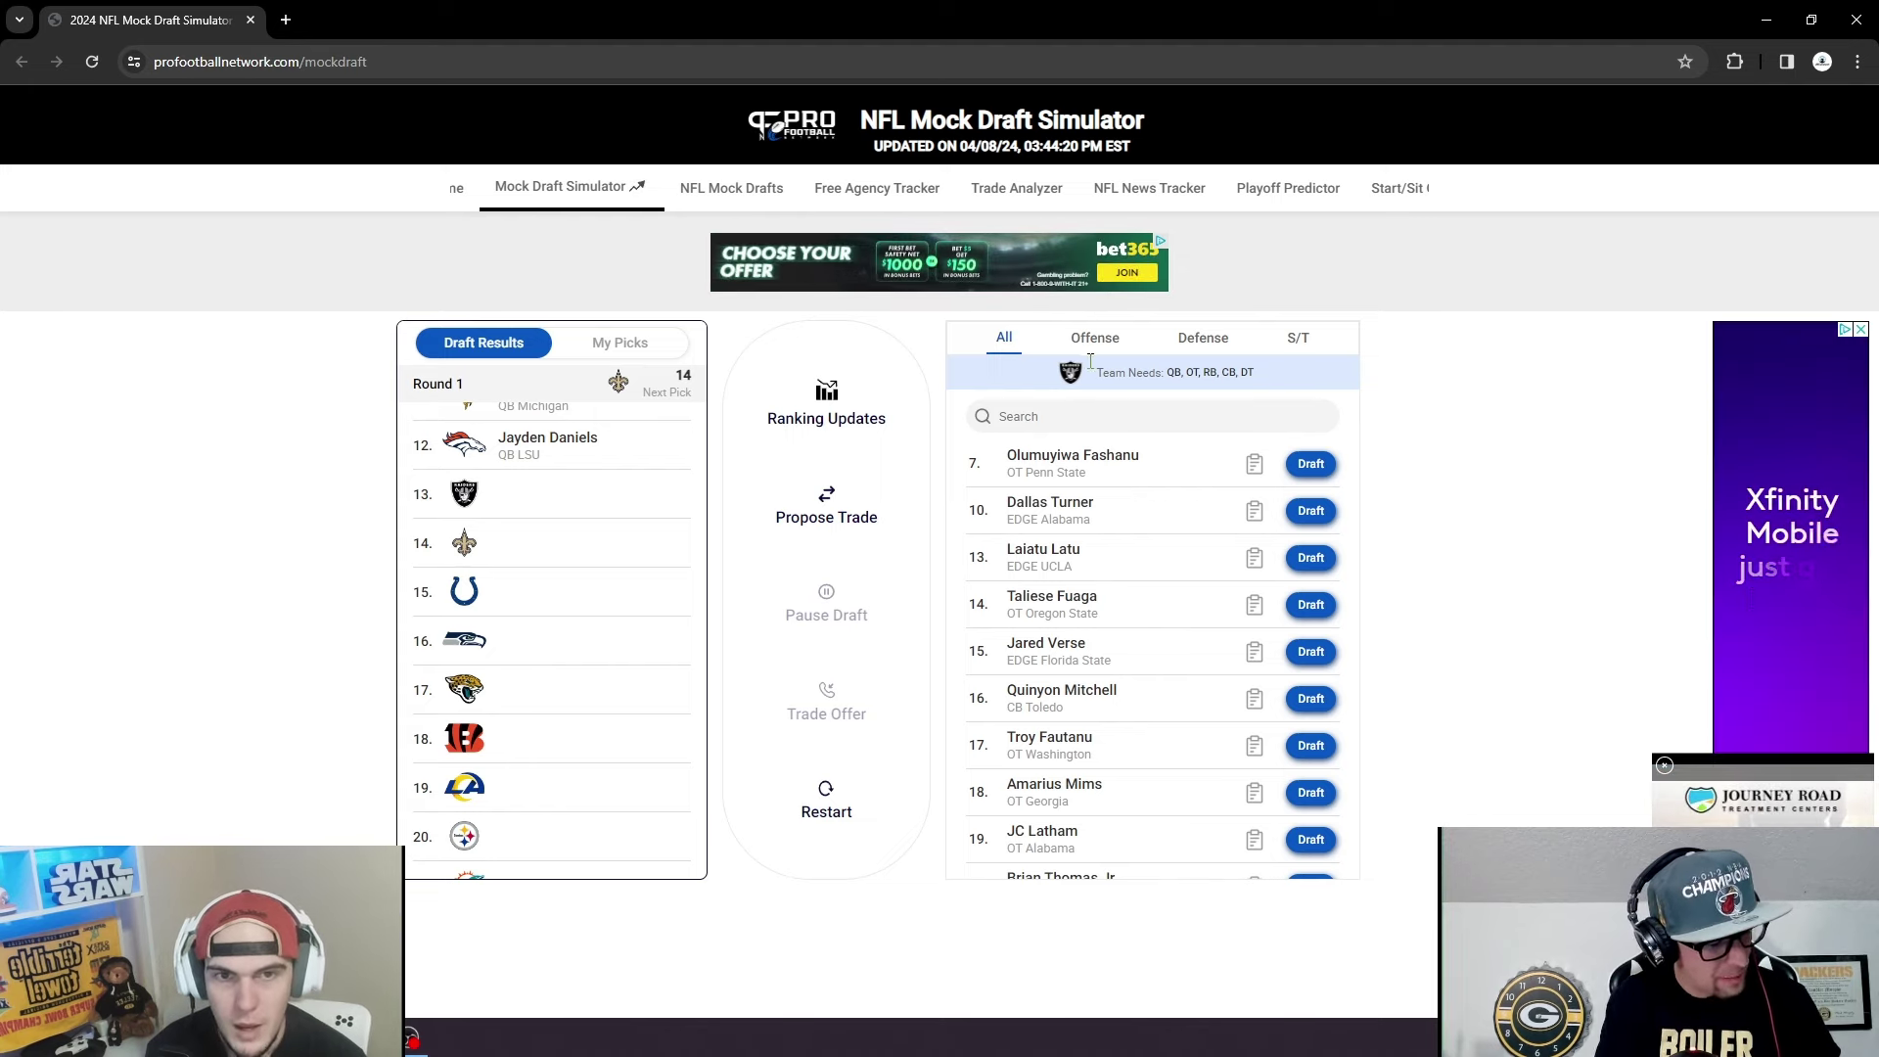
Look through the available running backs and quarterbacks as options for the Raiders' pick 13.
{"action": "left_click", "coordinate": [1114, 339]}
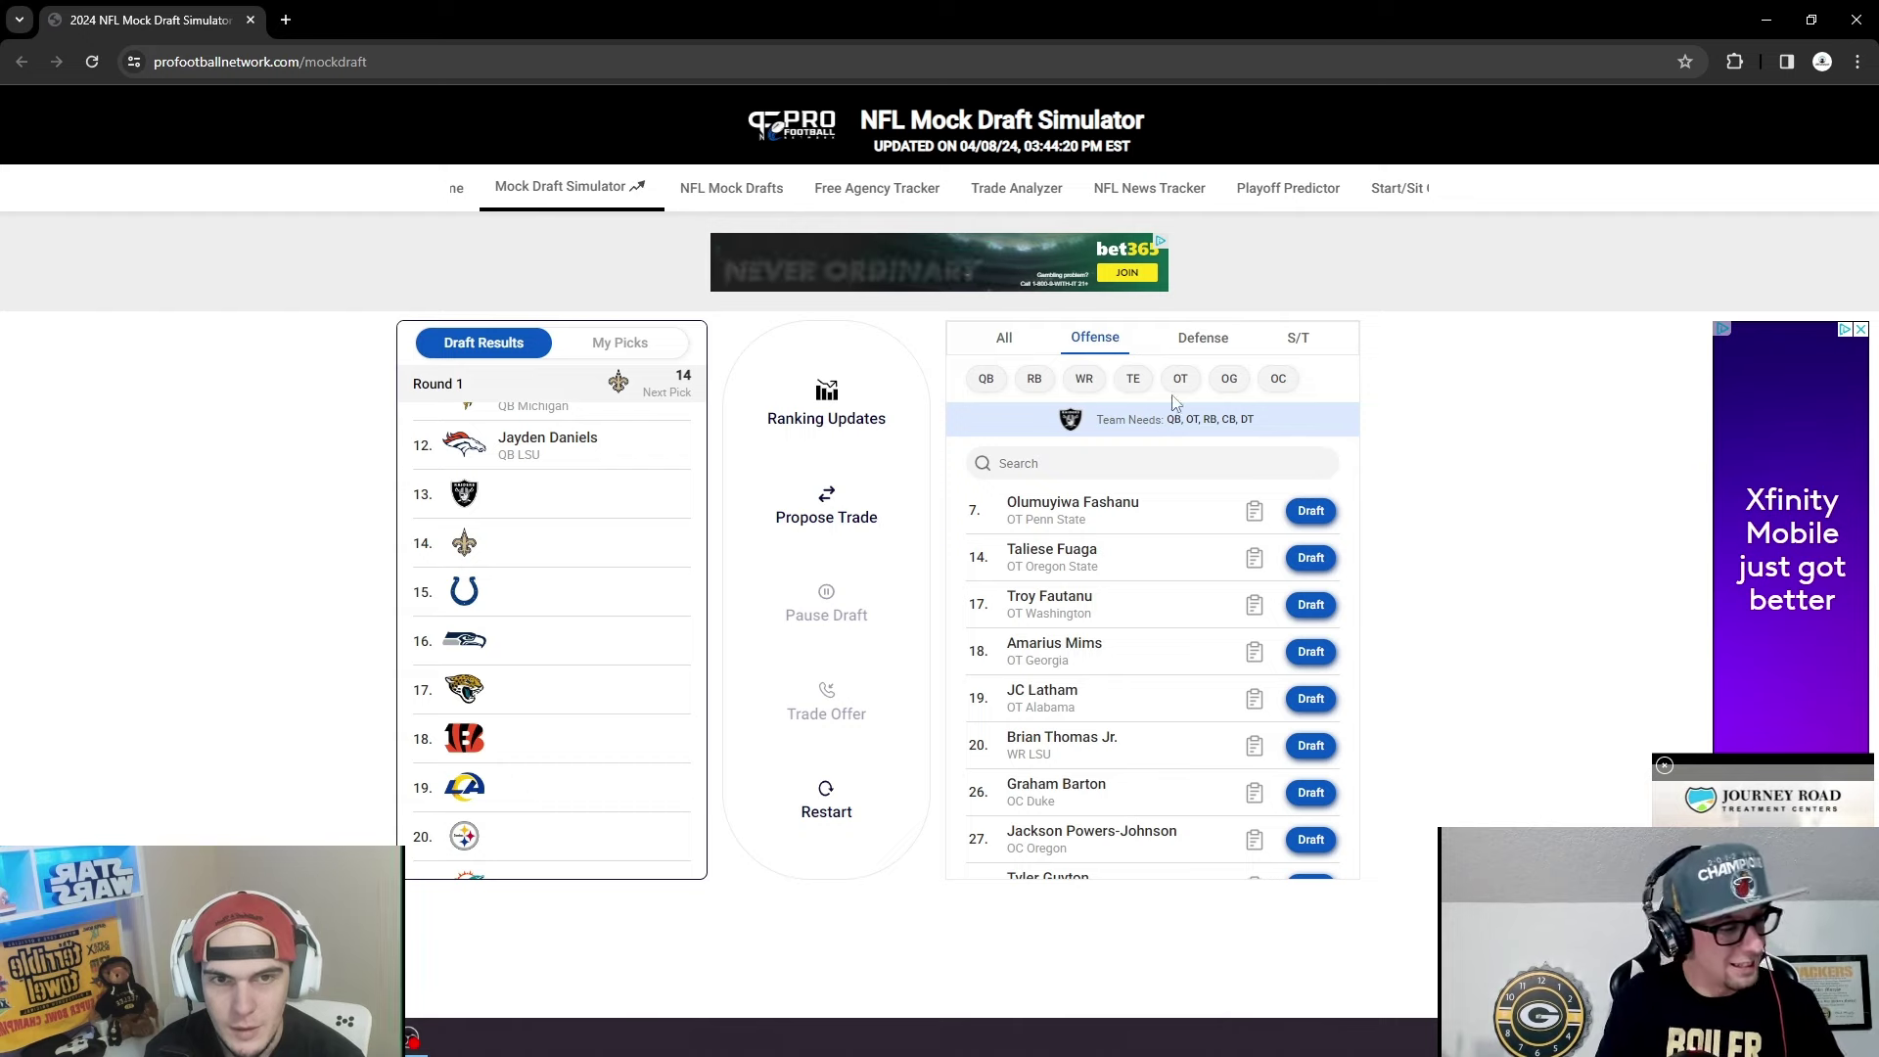
{"action": "left_click", "coordinate": [1049, 385]}
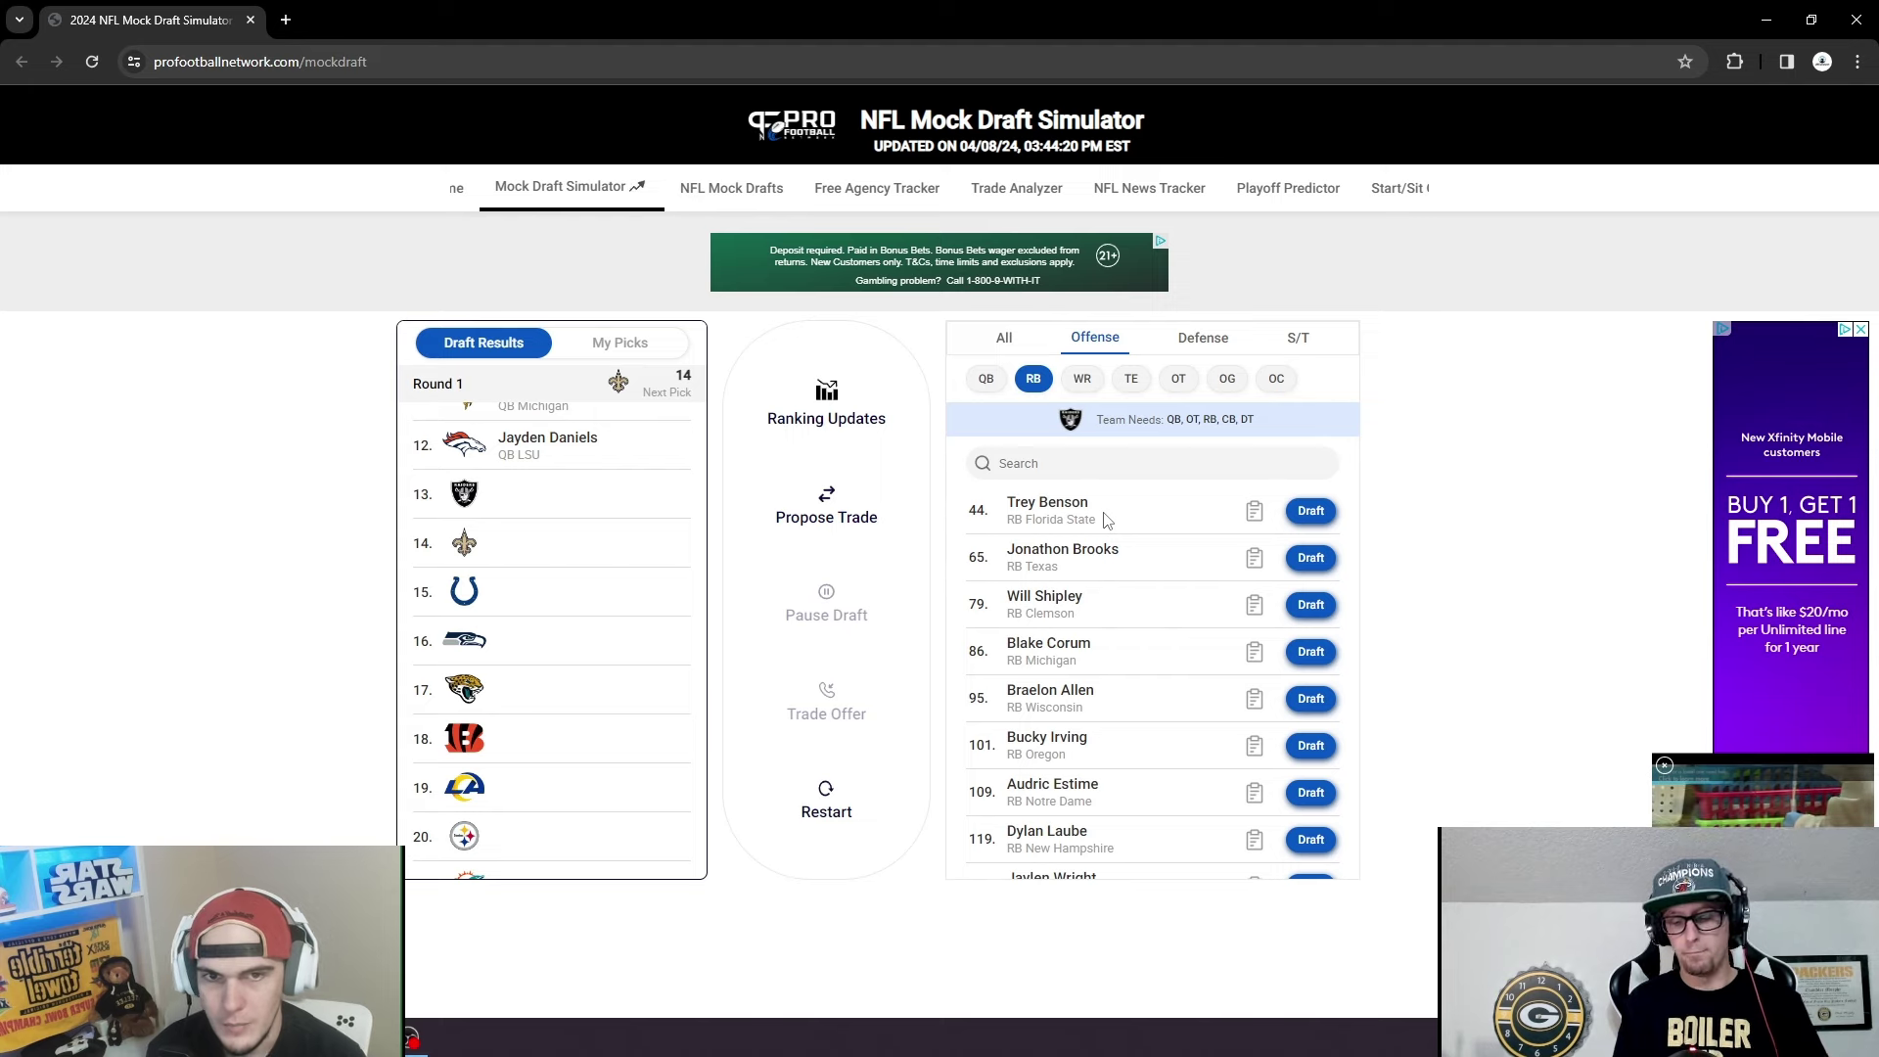
{"action": "left_click", "coordinate": [987, 383]}
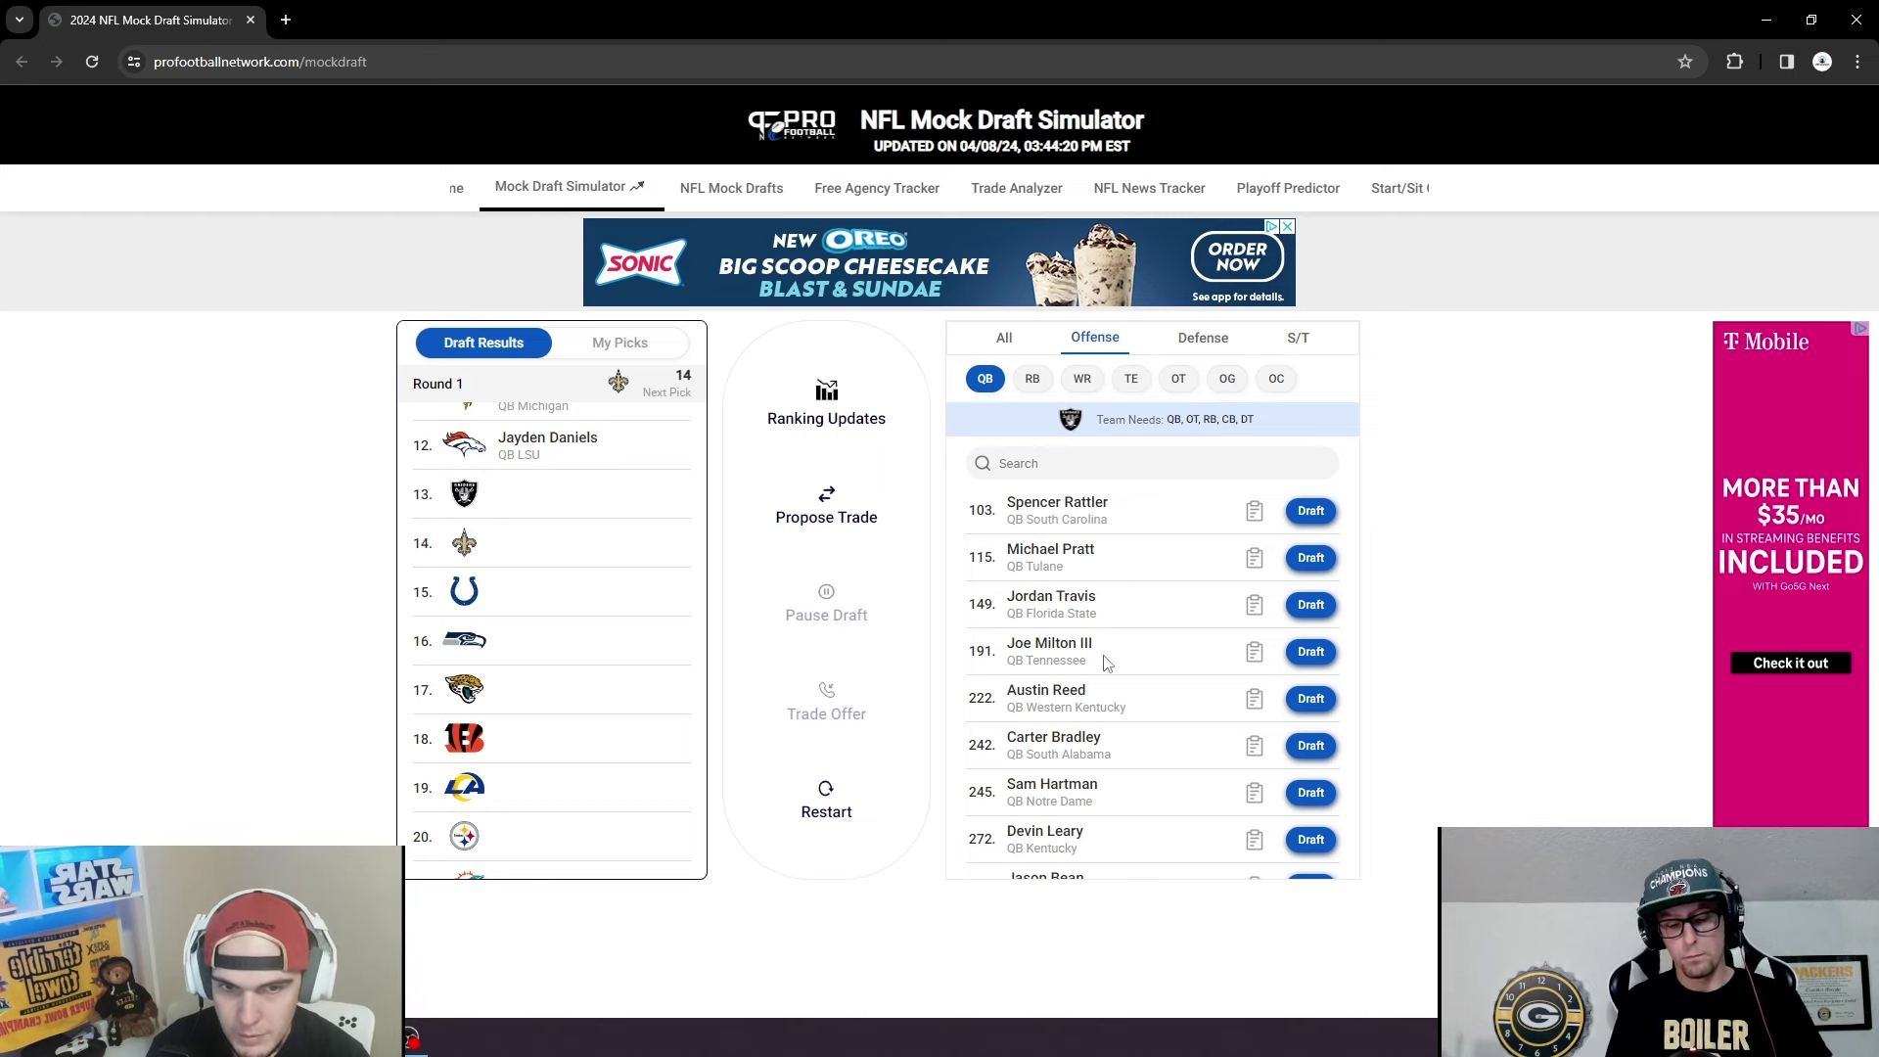
Filter the prospects to running backs, read Blake Corum's player info, and draft him for the Raiders at pick 13.
{"action": "left_click", "coordinate": [1033, 384]}
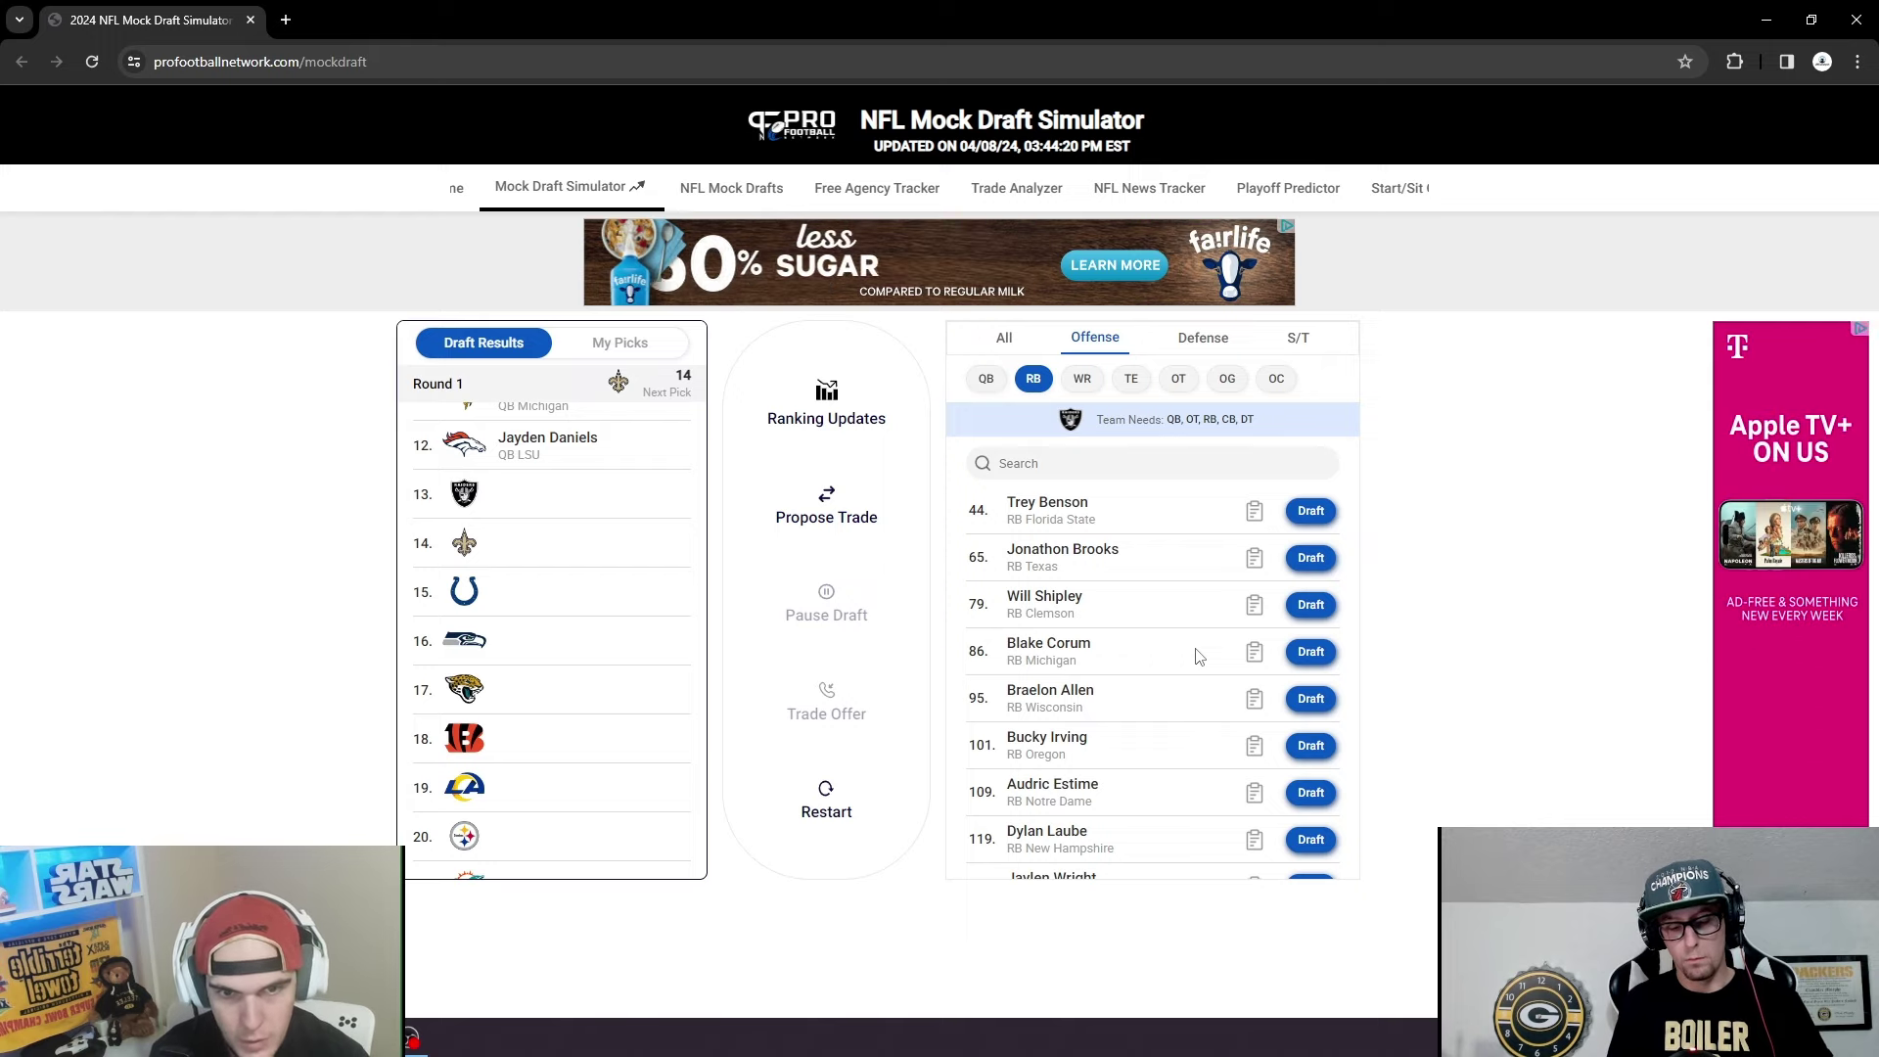
{"action": "left_click", "coordinate": [1256, 652]}
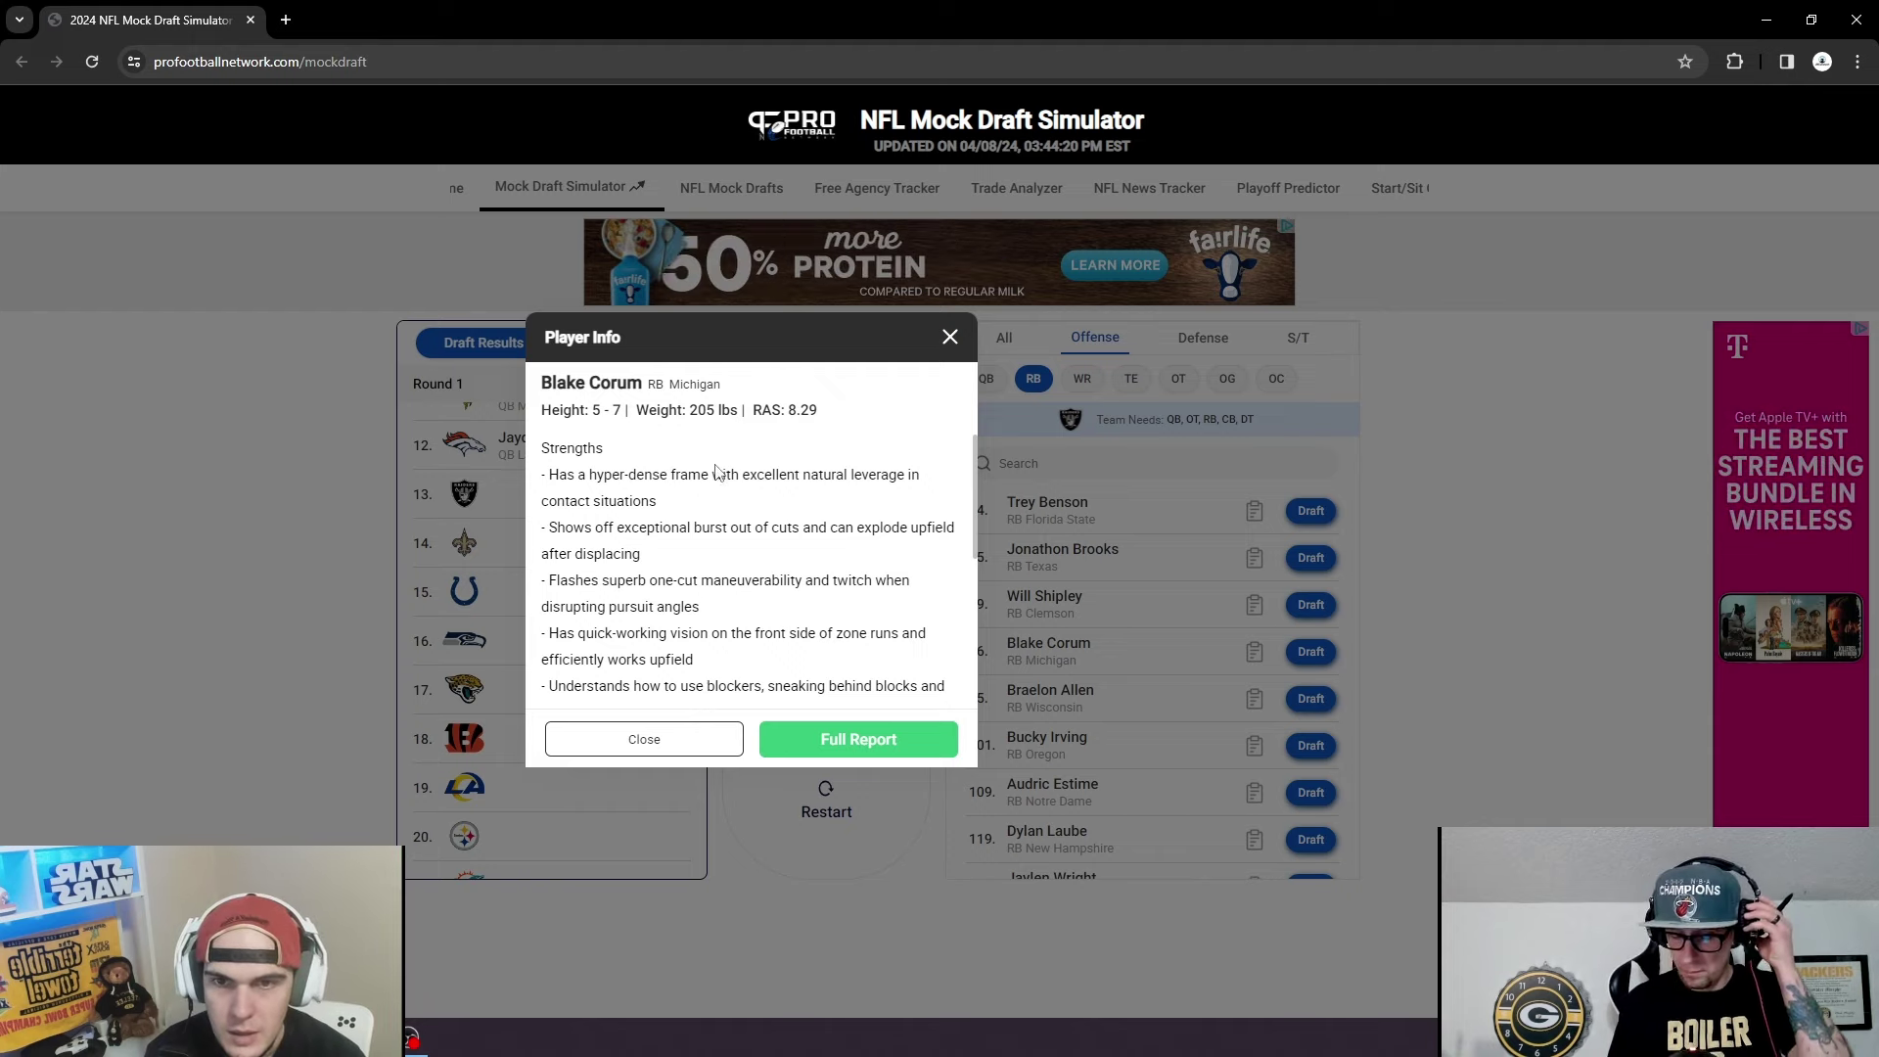
{"action": "scroll", "coordinate": [768, 520], "scroll_direction": "down", "scroll_amount": 1}
{"action": "scroll", "coordinate": [768, 519], "scroll_direction": "up", "scroll_amount": 1}
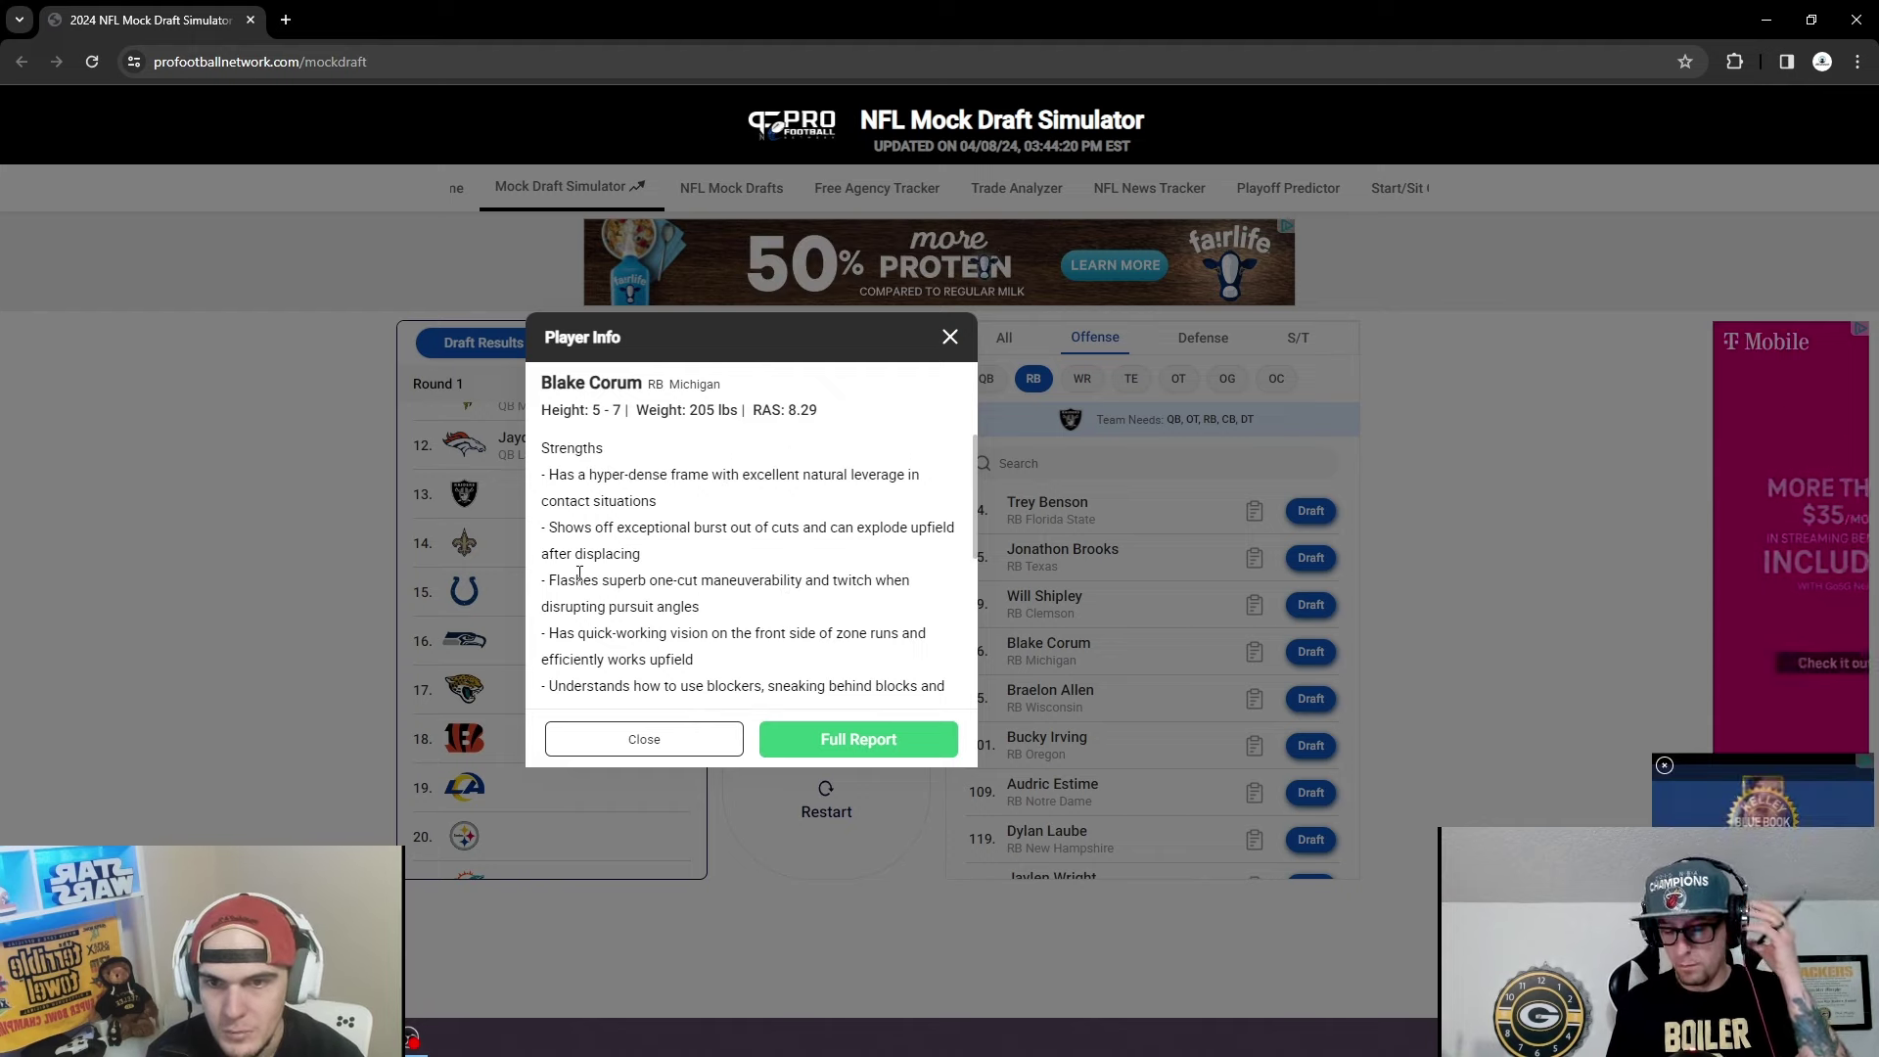
{"action": "scroll", "coordinate": [675, 558], "scroll_direction": "down", "scroll_amount": 5}
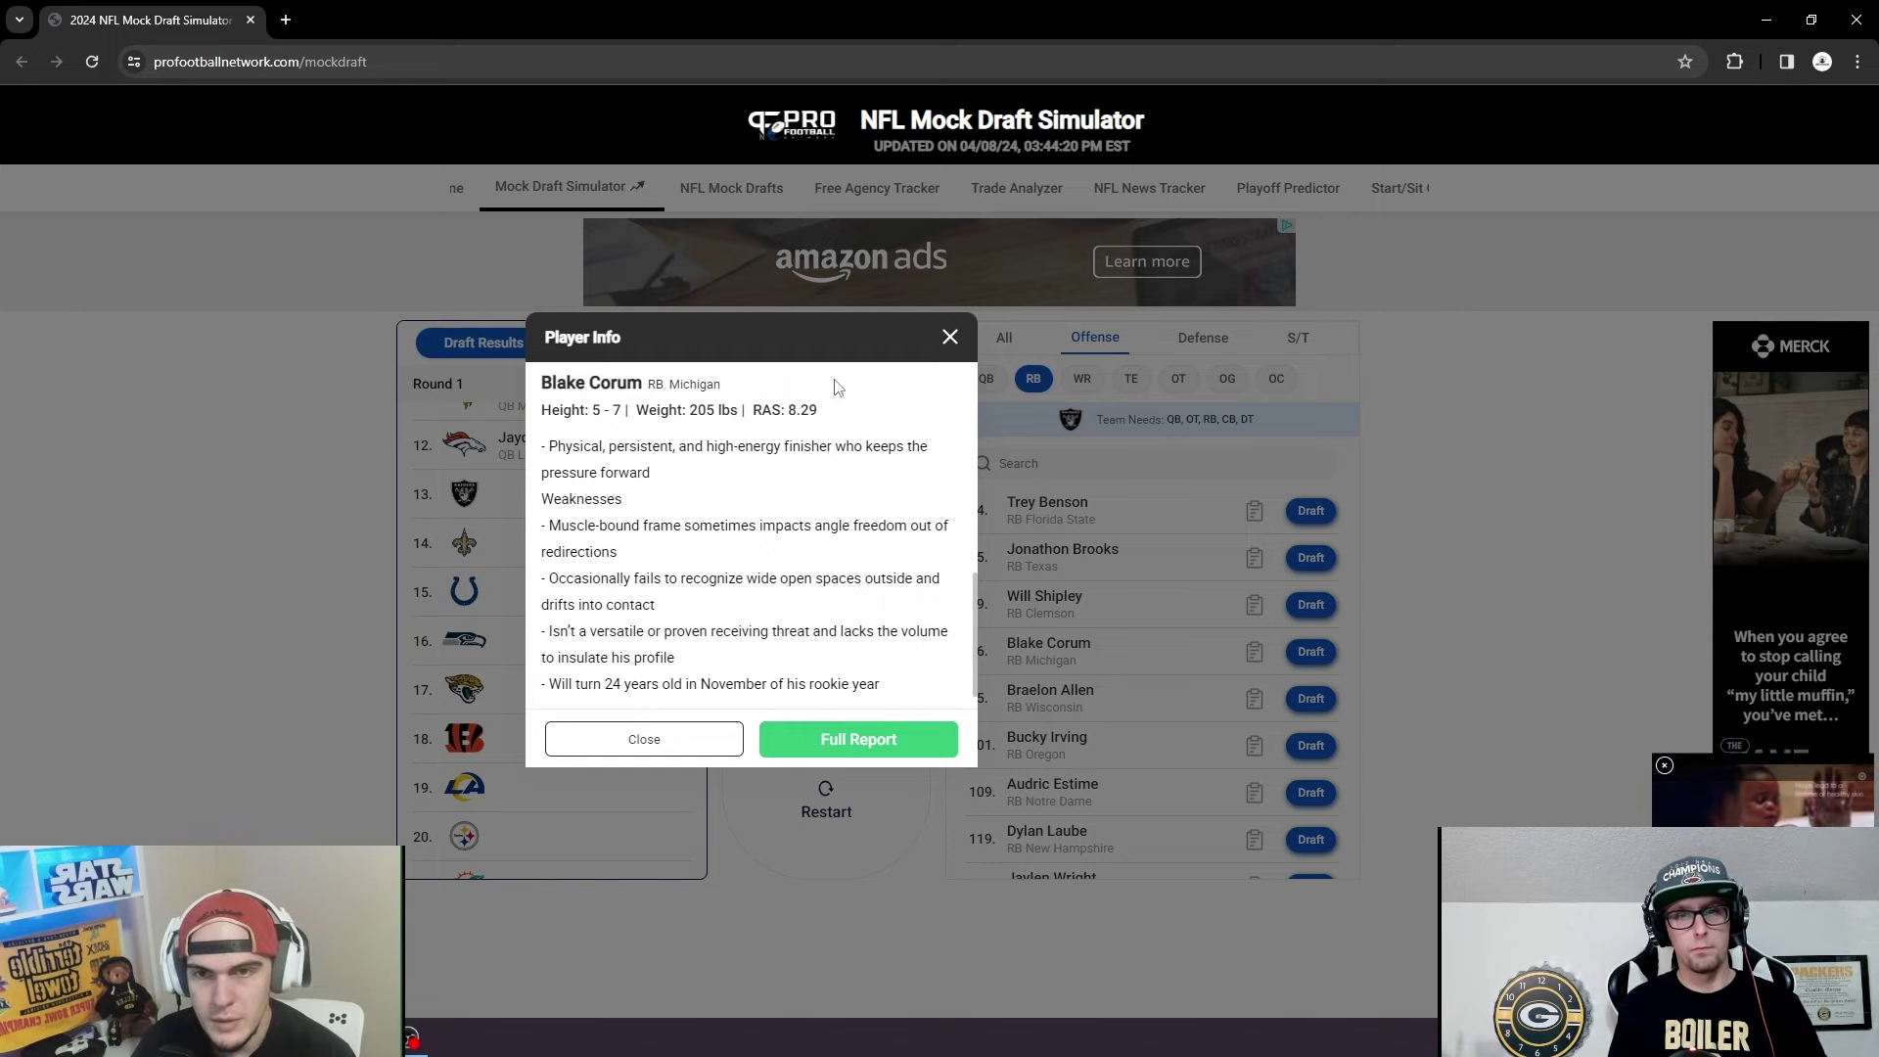
{"action": "left_click", "coordinate": [948, 340]}
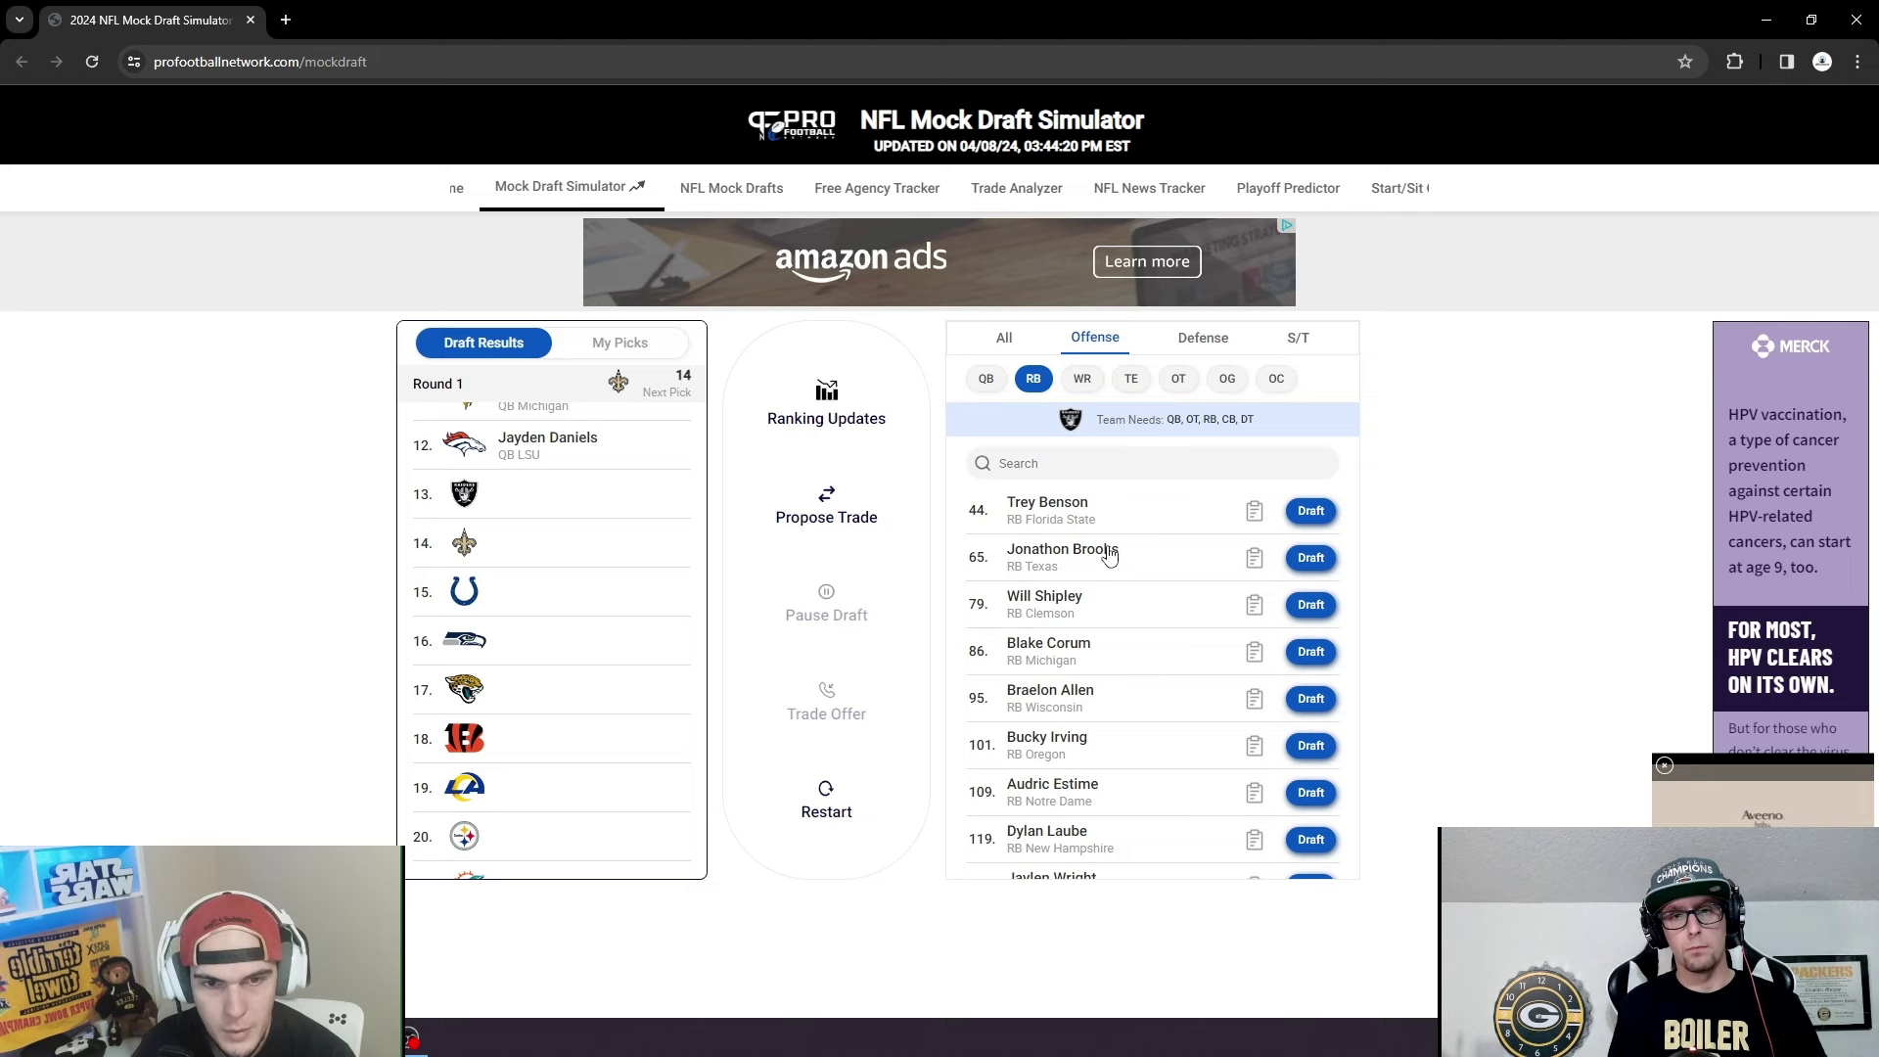
{"action": "left_click", "coordinate": [1312, 653]}
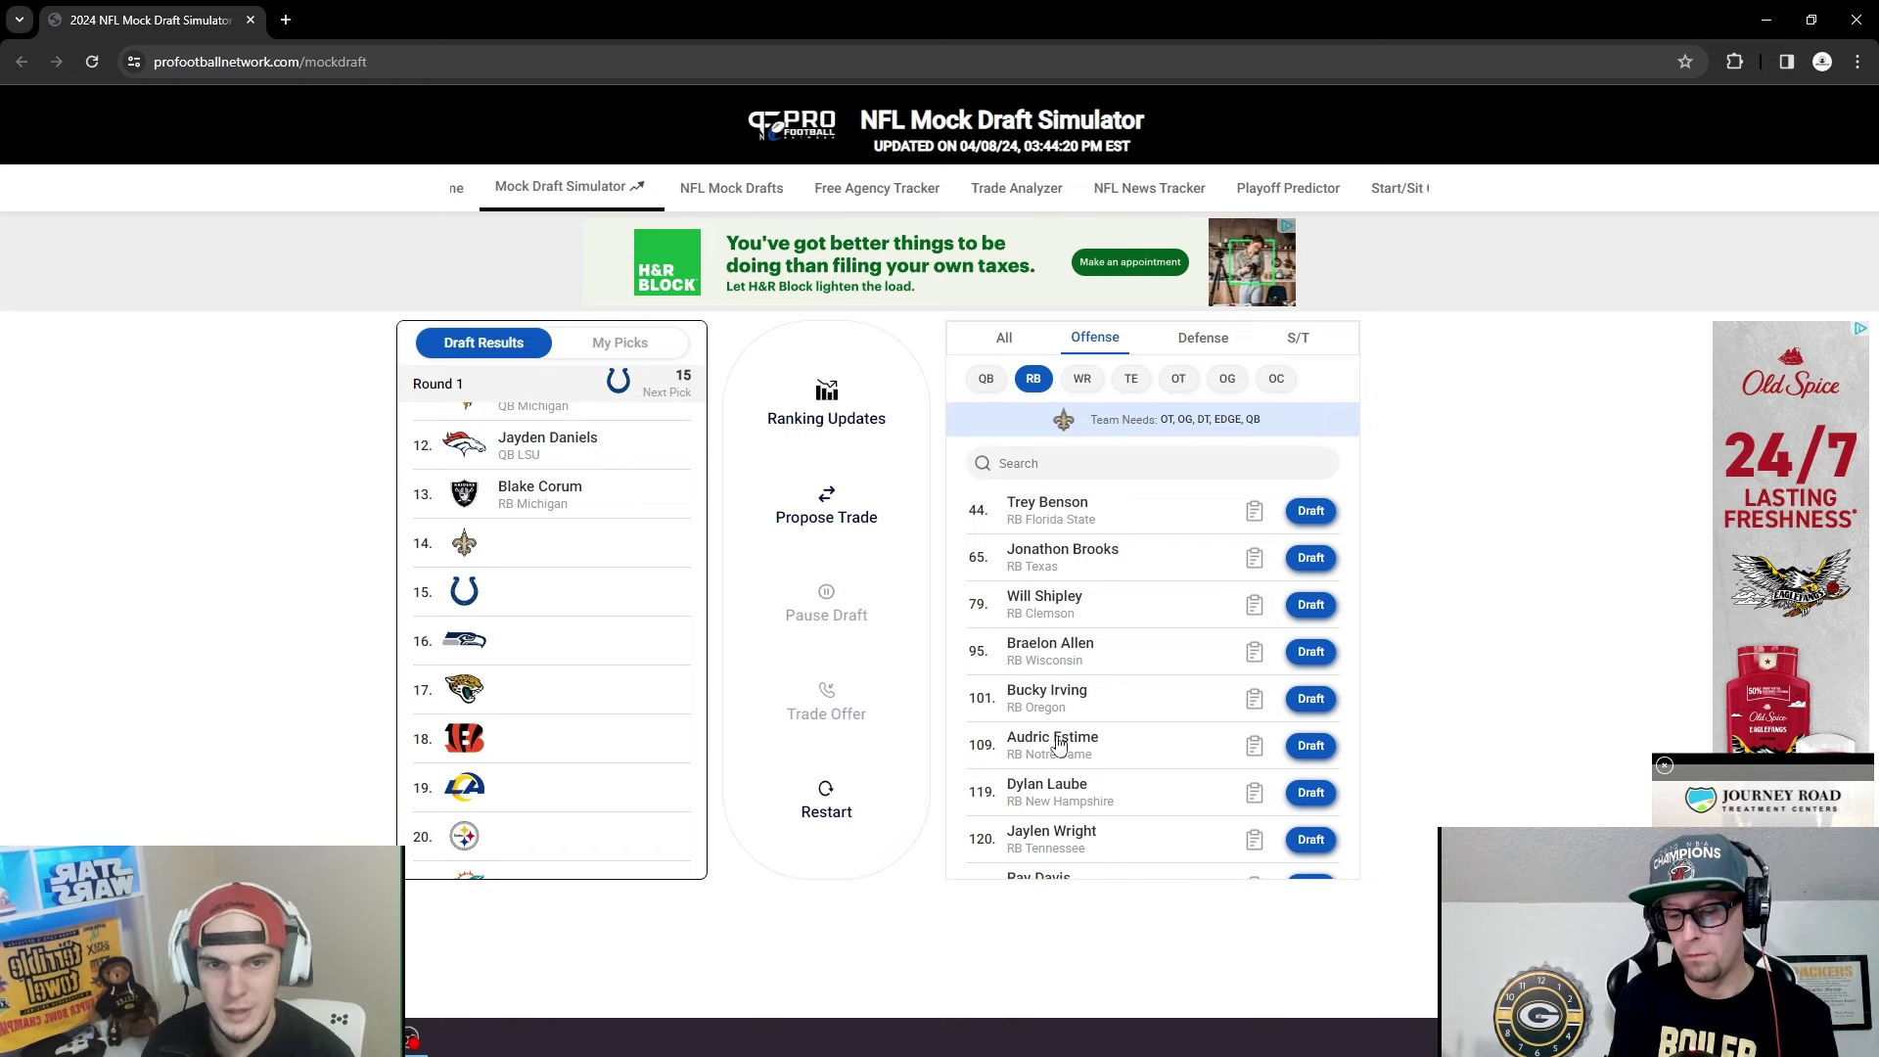
Filter the offensive prospects to tackles, and draft JC Latham for the Saints at pick 14.
{"action": "left_click", "coordinate": [1003, 343]}
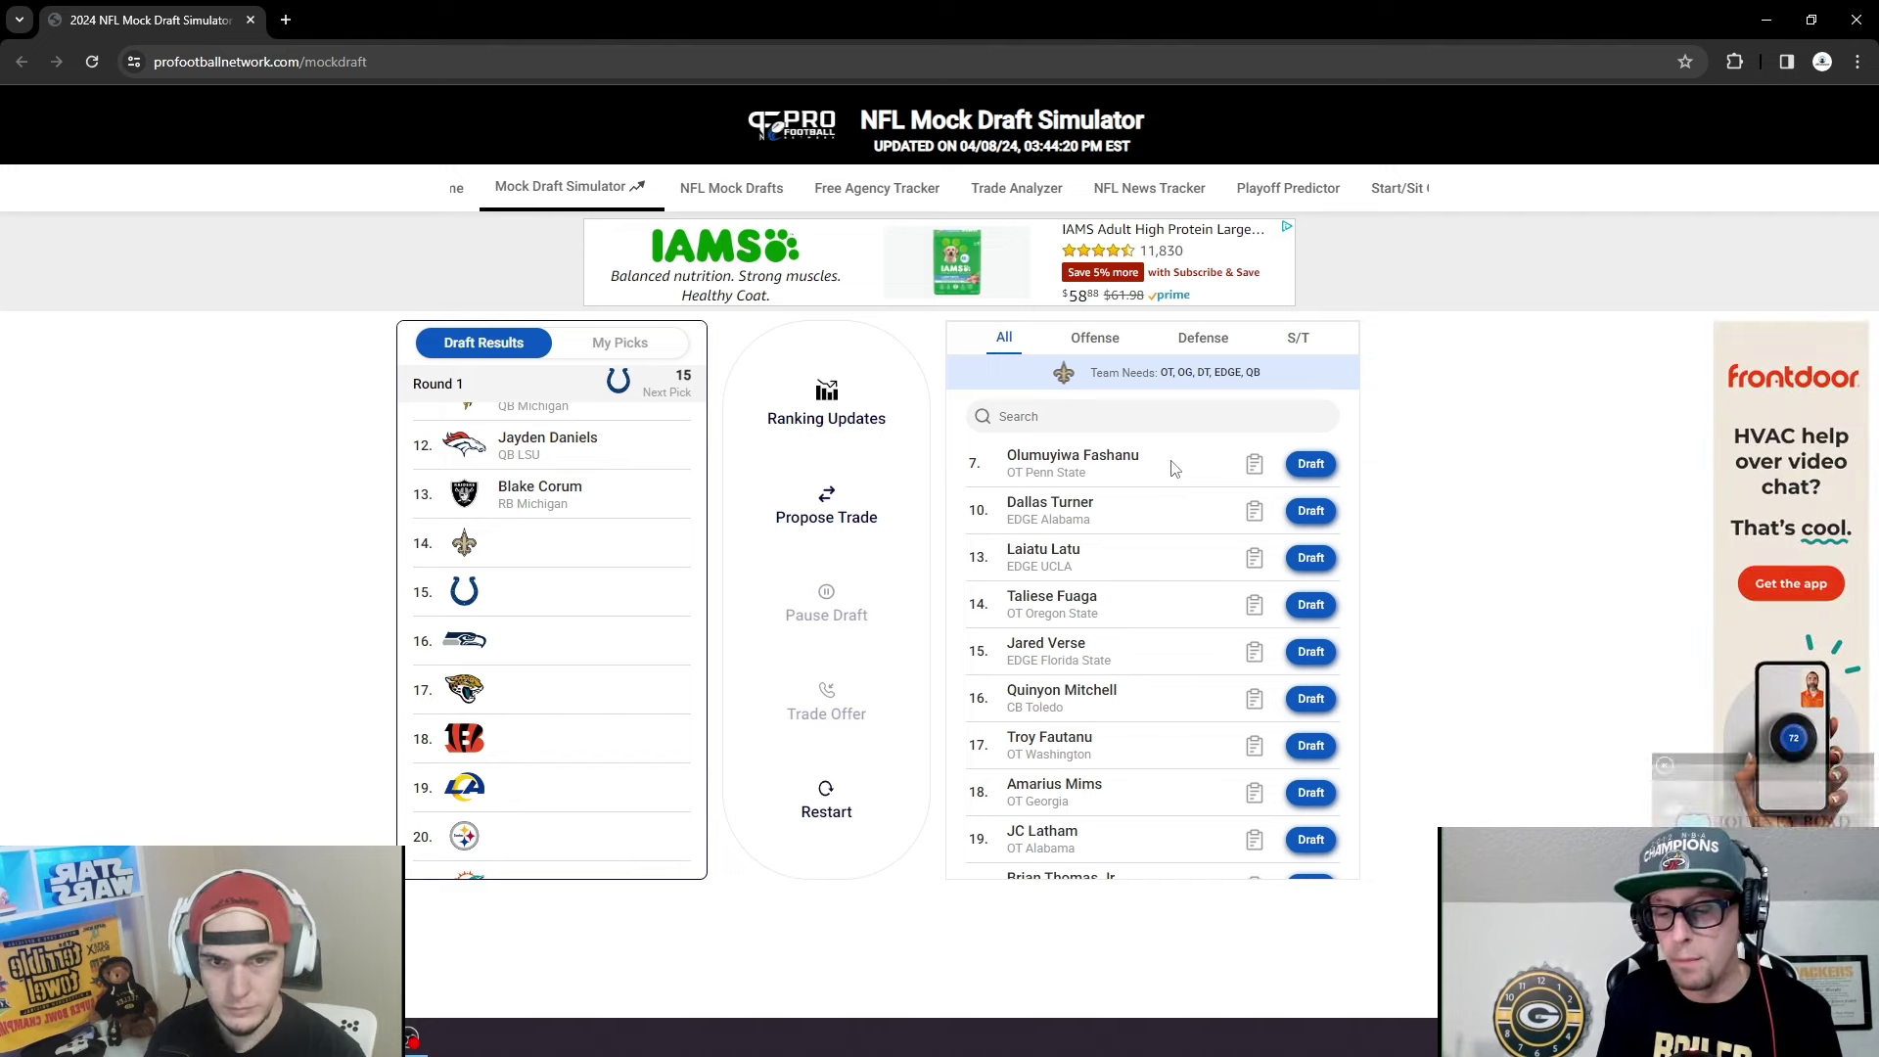
{"action": "left_click", "coordinate": [1087, 344]}
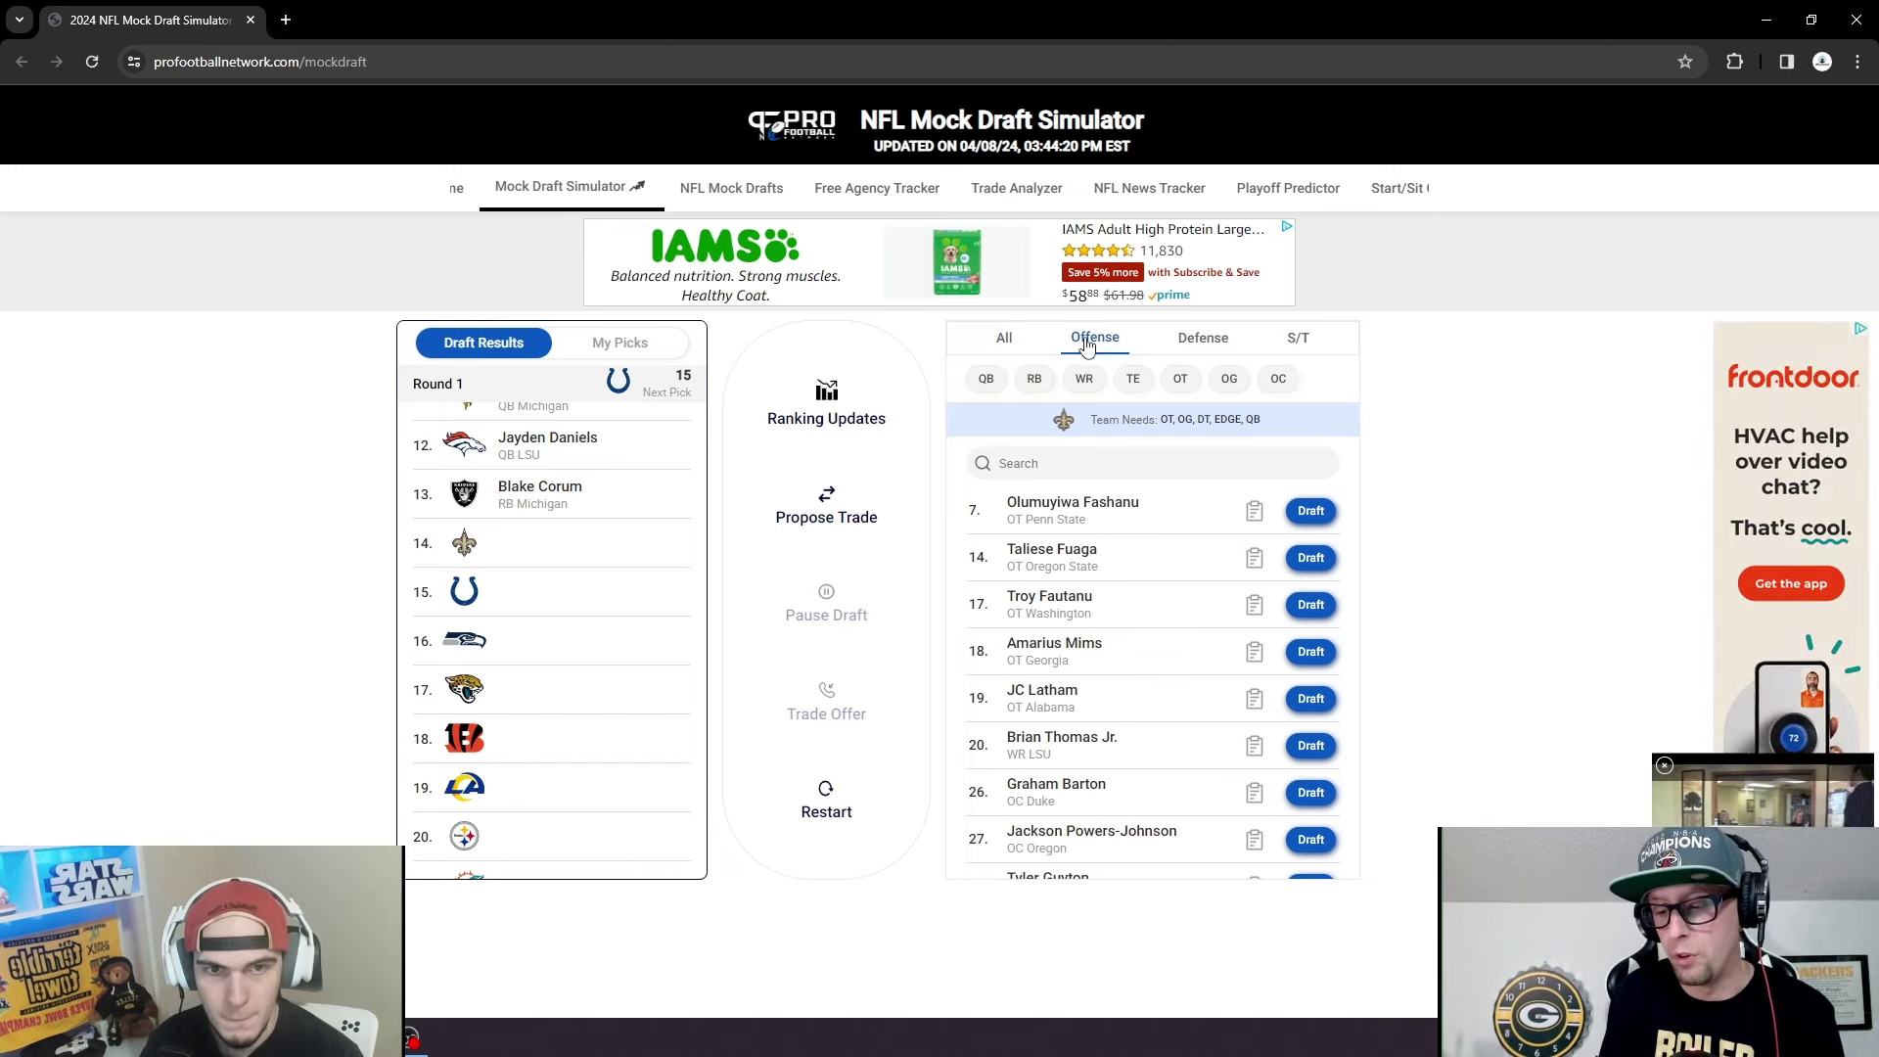
{"action": "left_click", "coordinate": [1181, 383]}
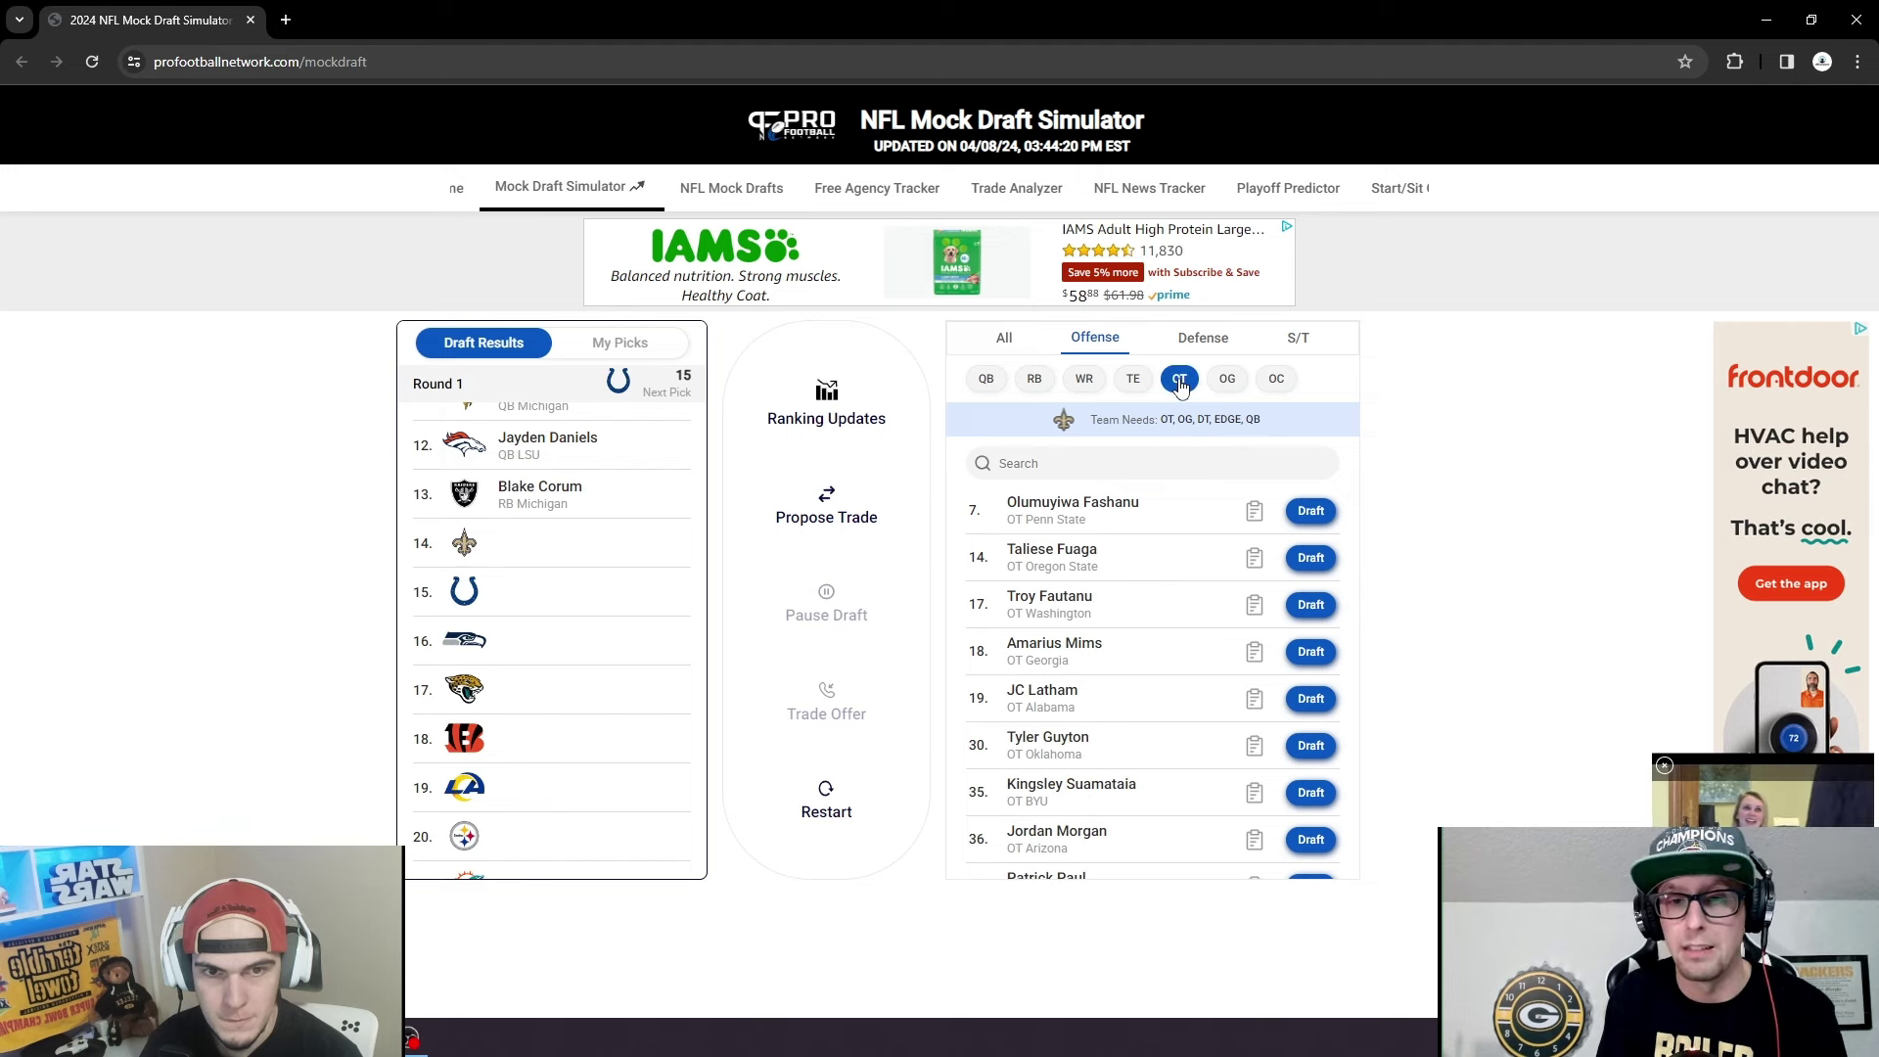
{"action": "left_click", "coordinate": [1311, 699]}
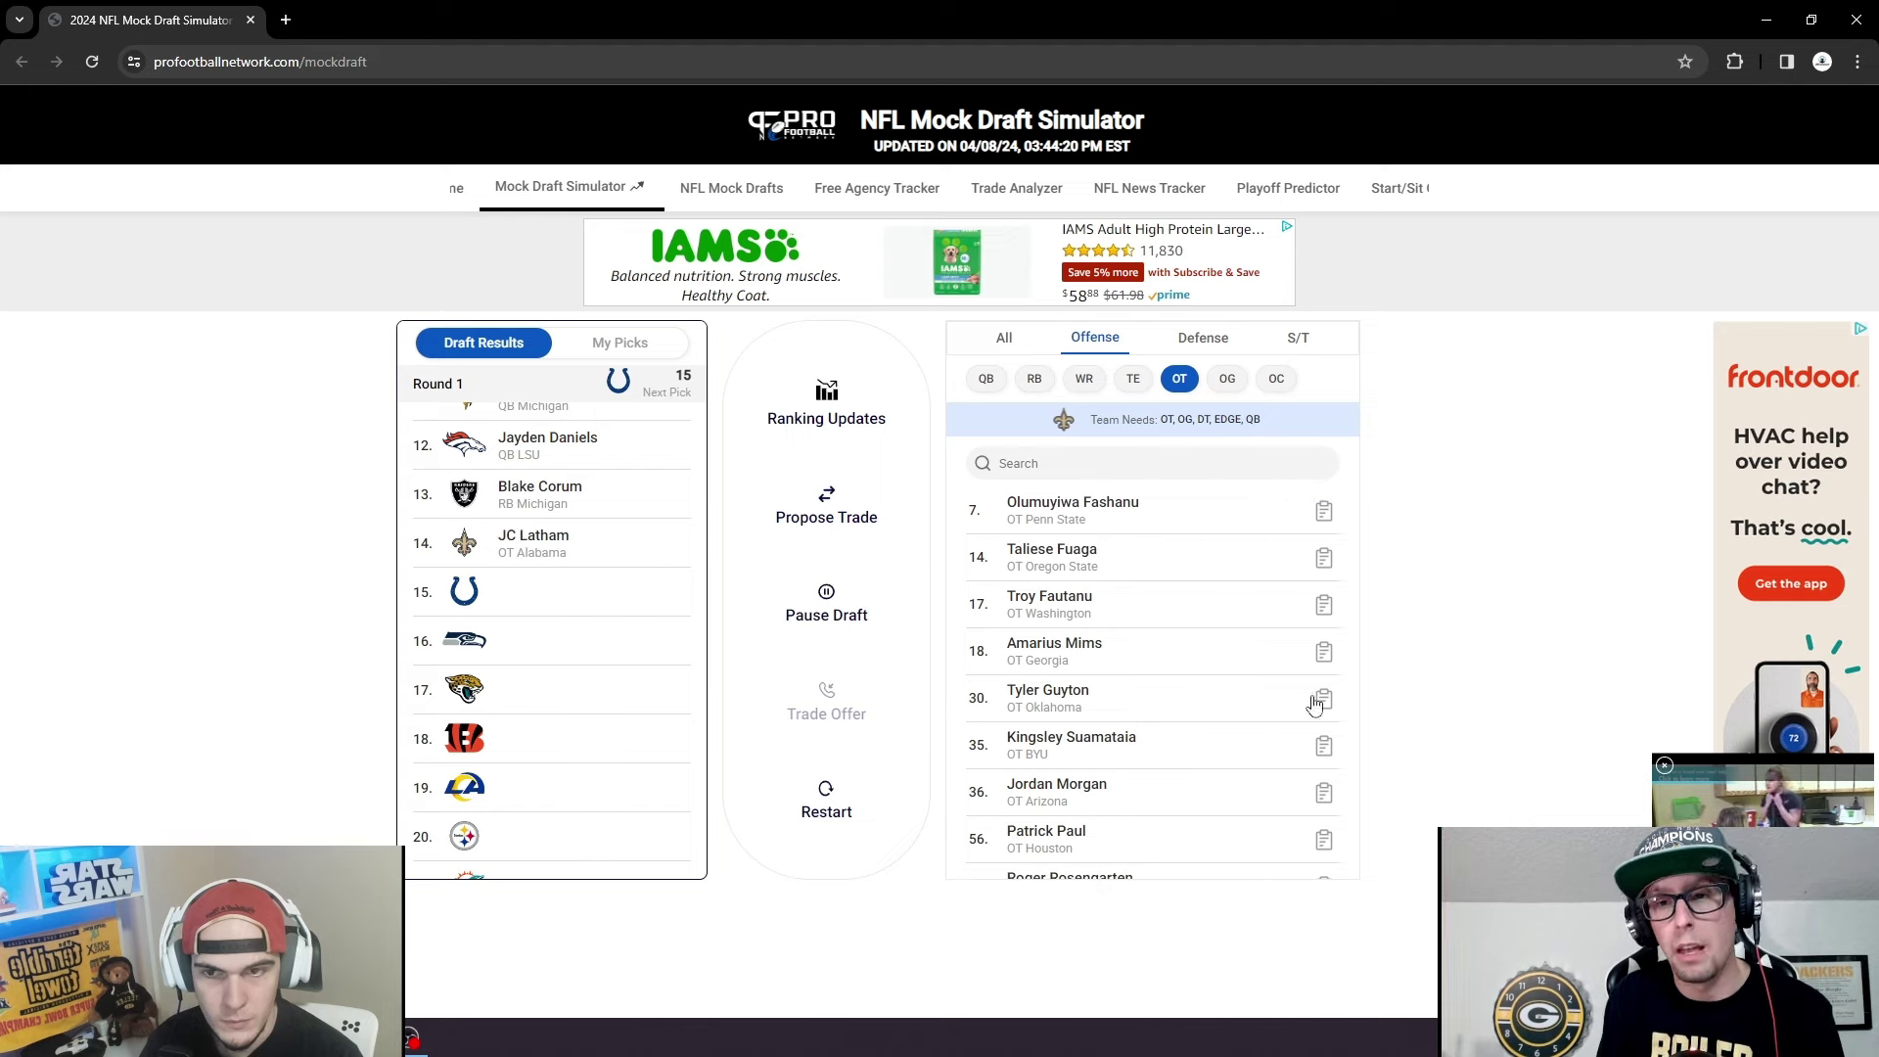
List all ranked prospects, and review the picks made so far and the teams following the Colts' pick 15.
{"action": "left_click", "coordinate": [1018, 349]}
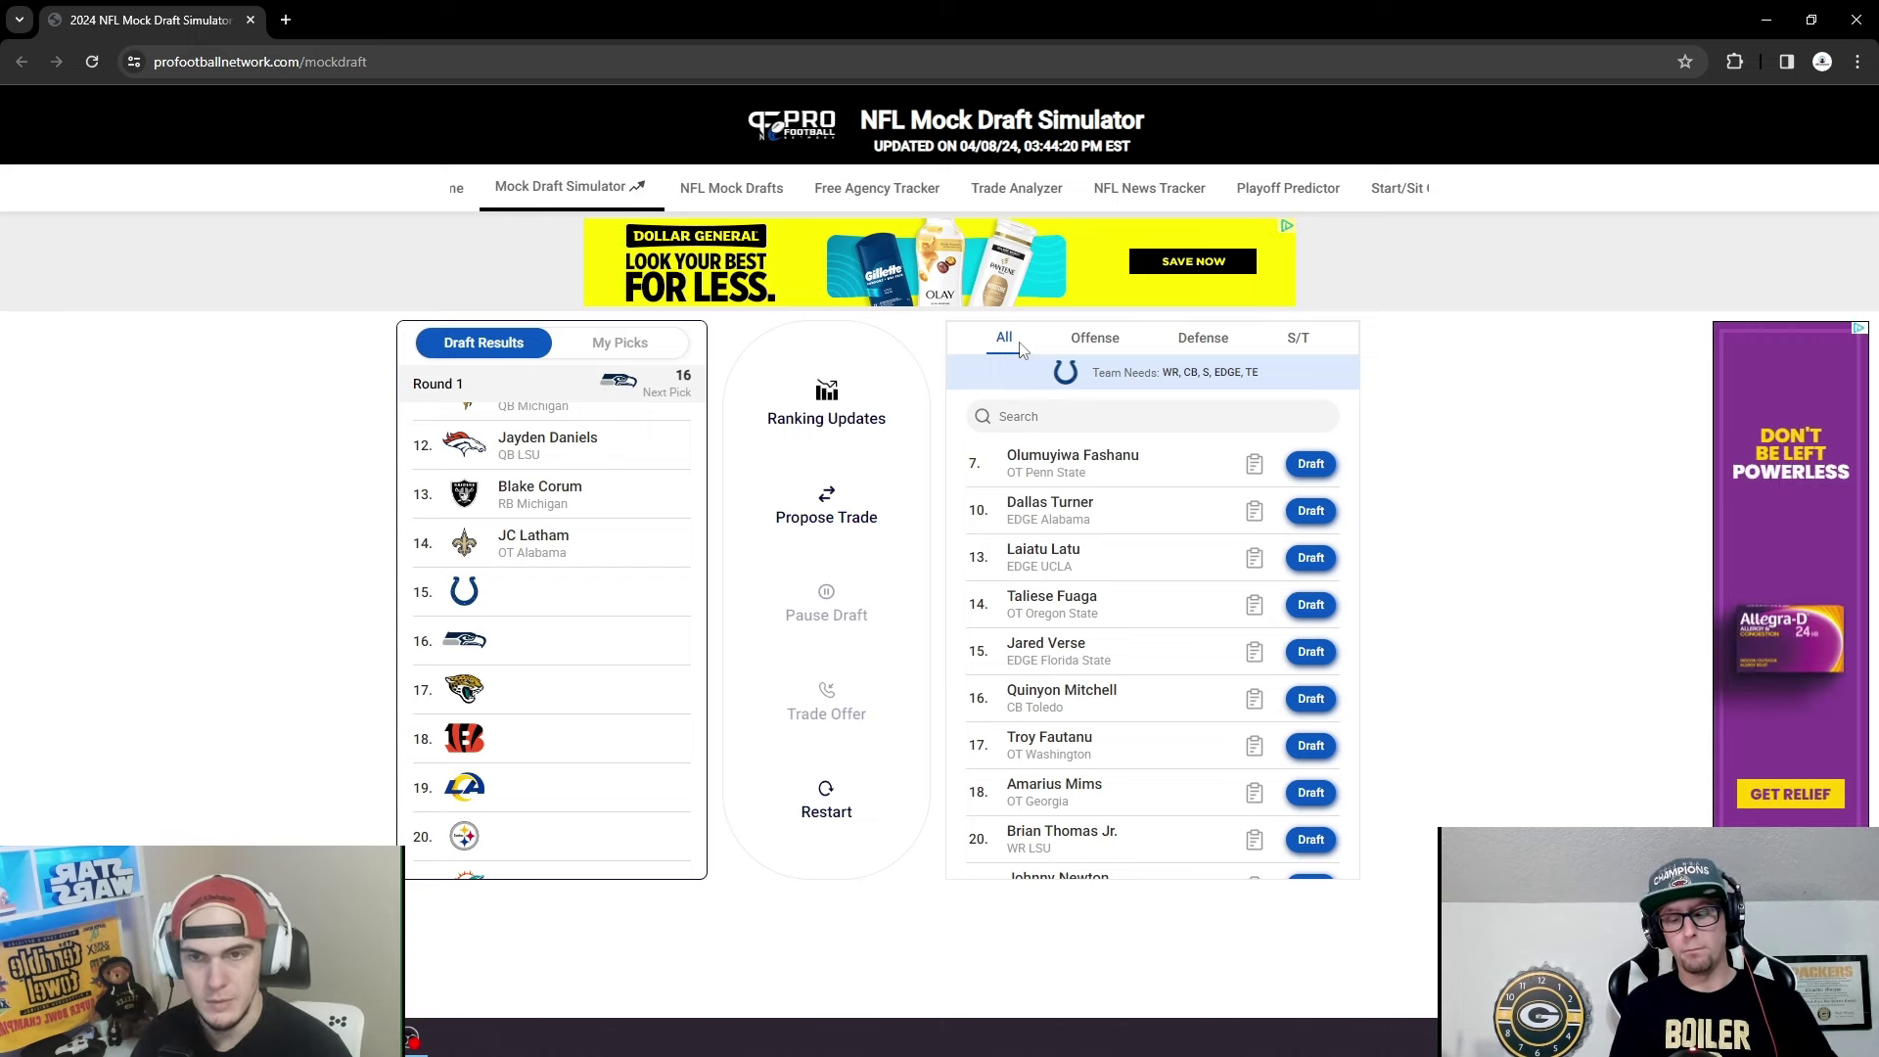
{"action": "scroll", "coordinate": [654, 522], "scroll_direction": "up", "scroll_amount": 2}
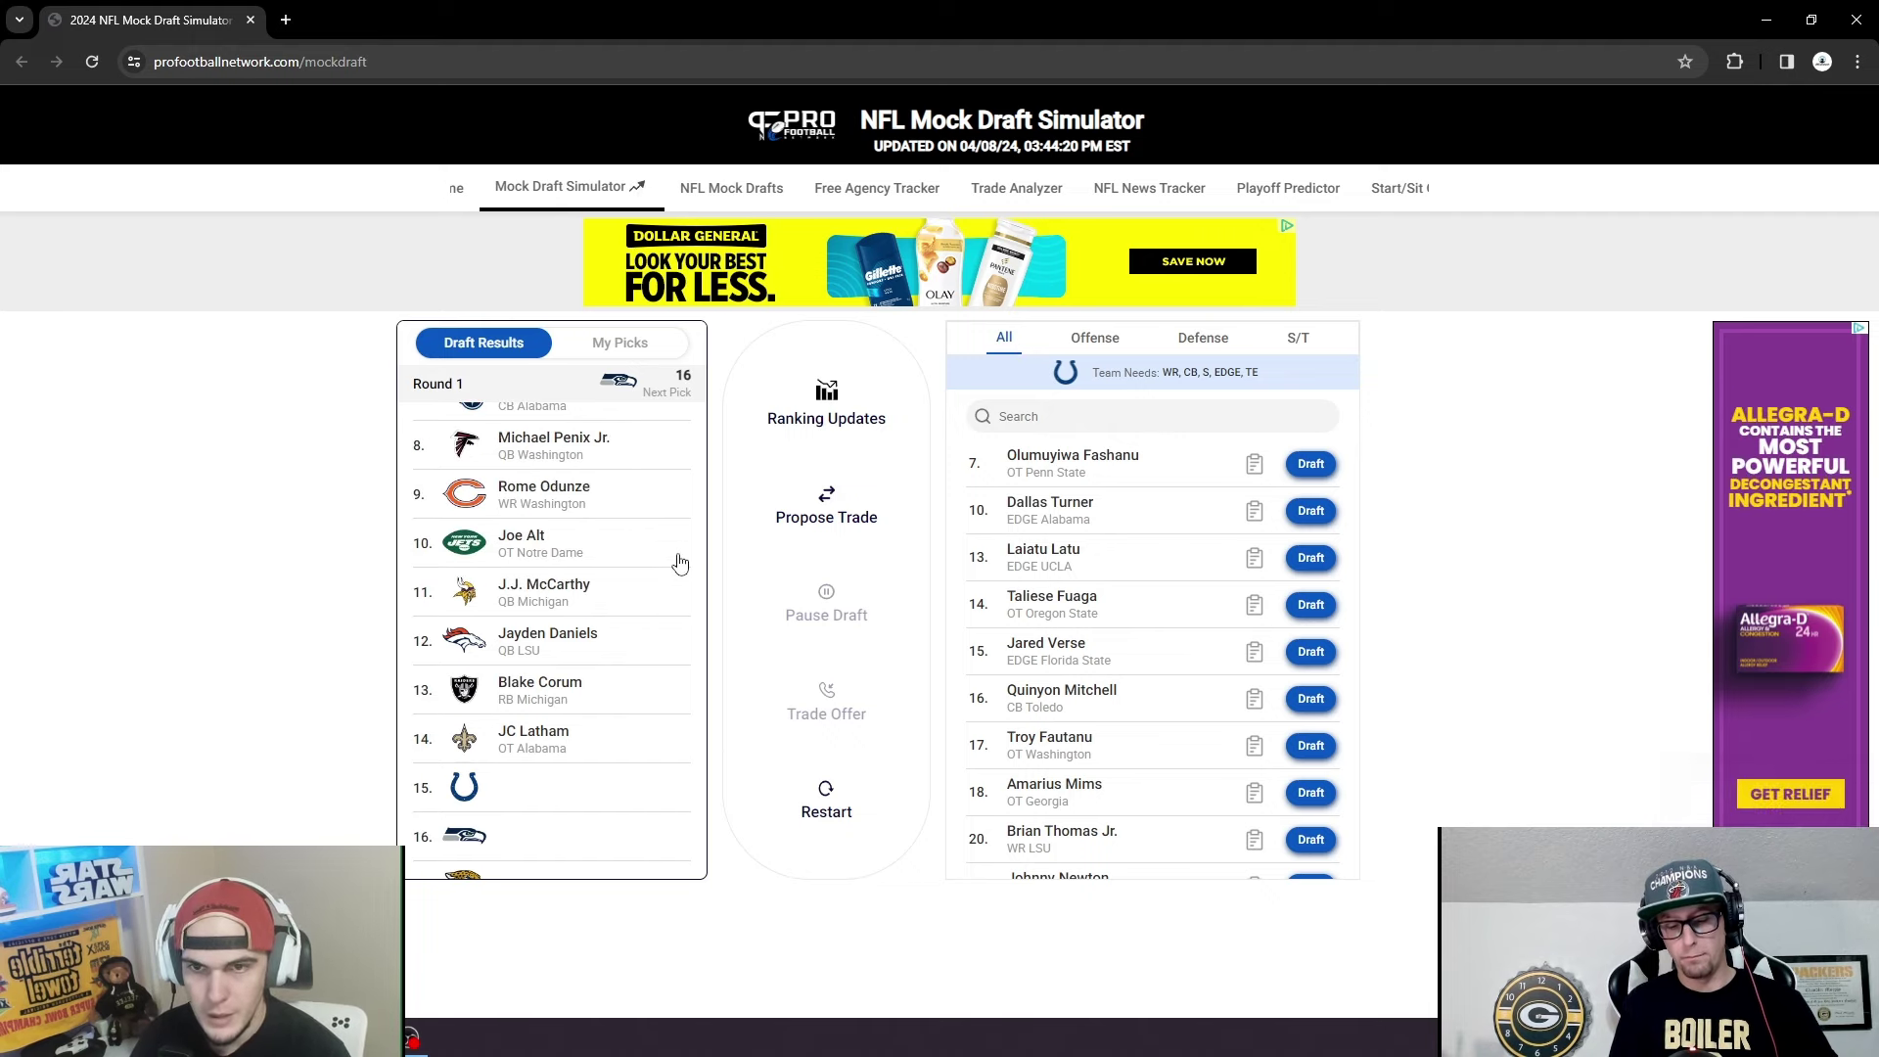
{"action": "scroll", "coordinate": [680, 563], "scroll_direction": "down", "scroll_amount": 2}
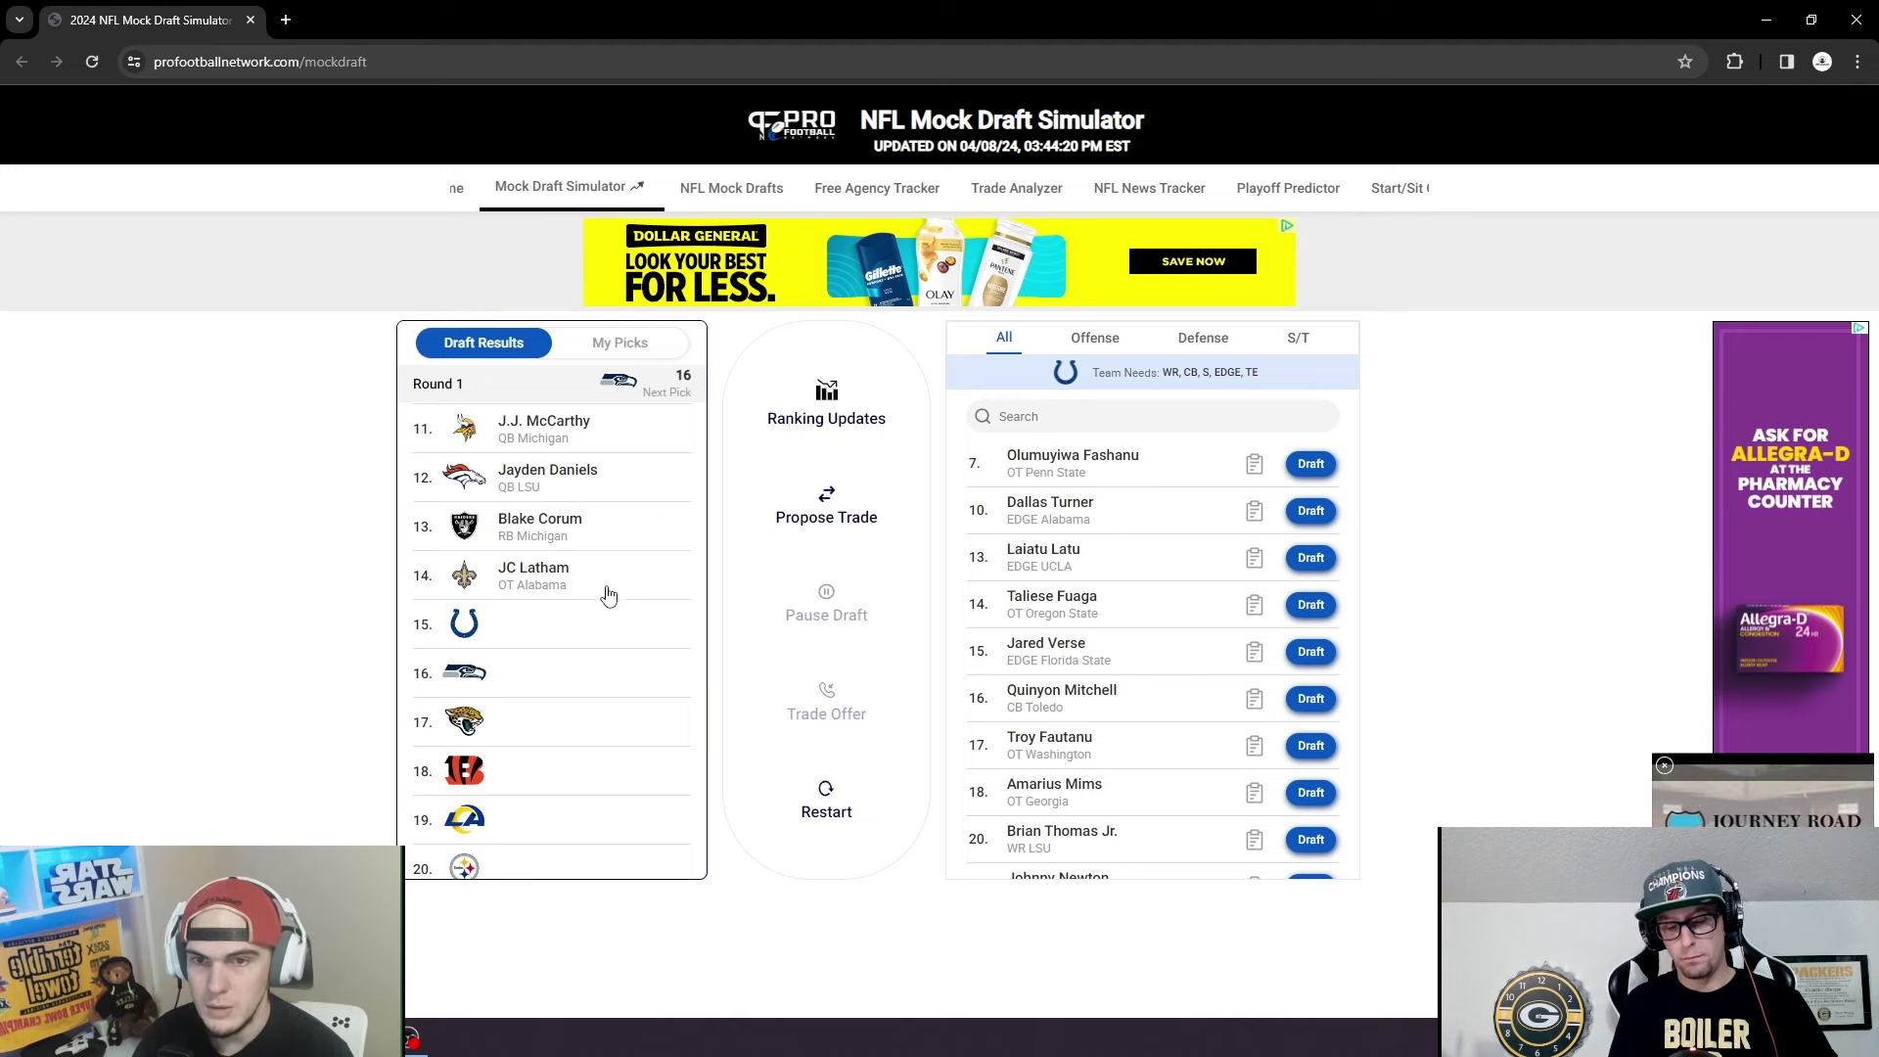
{"action": "scroll", "coordinate": [602, 587], "scroll_direction": "up", "scroll_amount": 2}
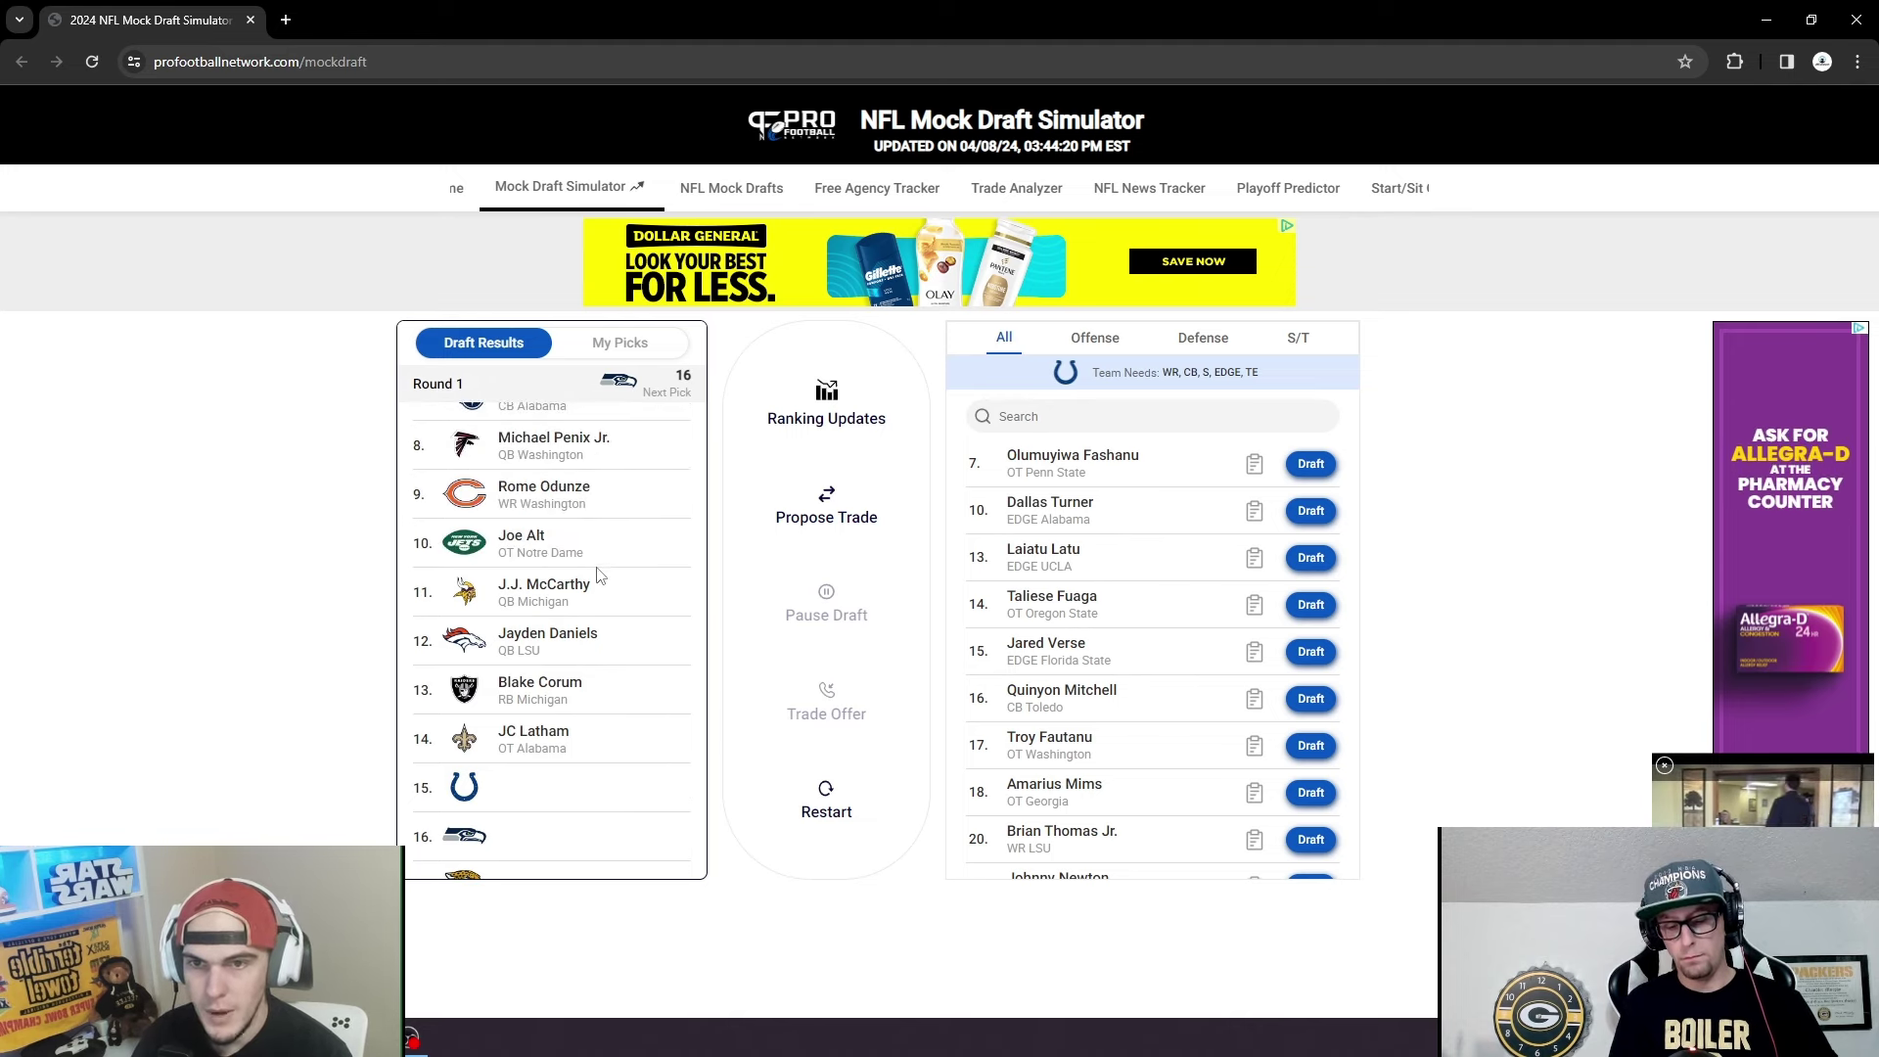
{"action": "scroll", "coordinate": [616, 548], "scroll_direction": "down", "scroll_amount": 3}
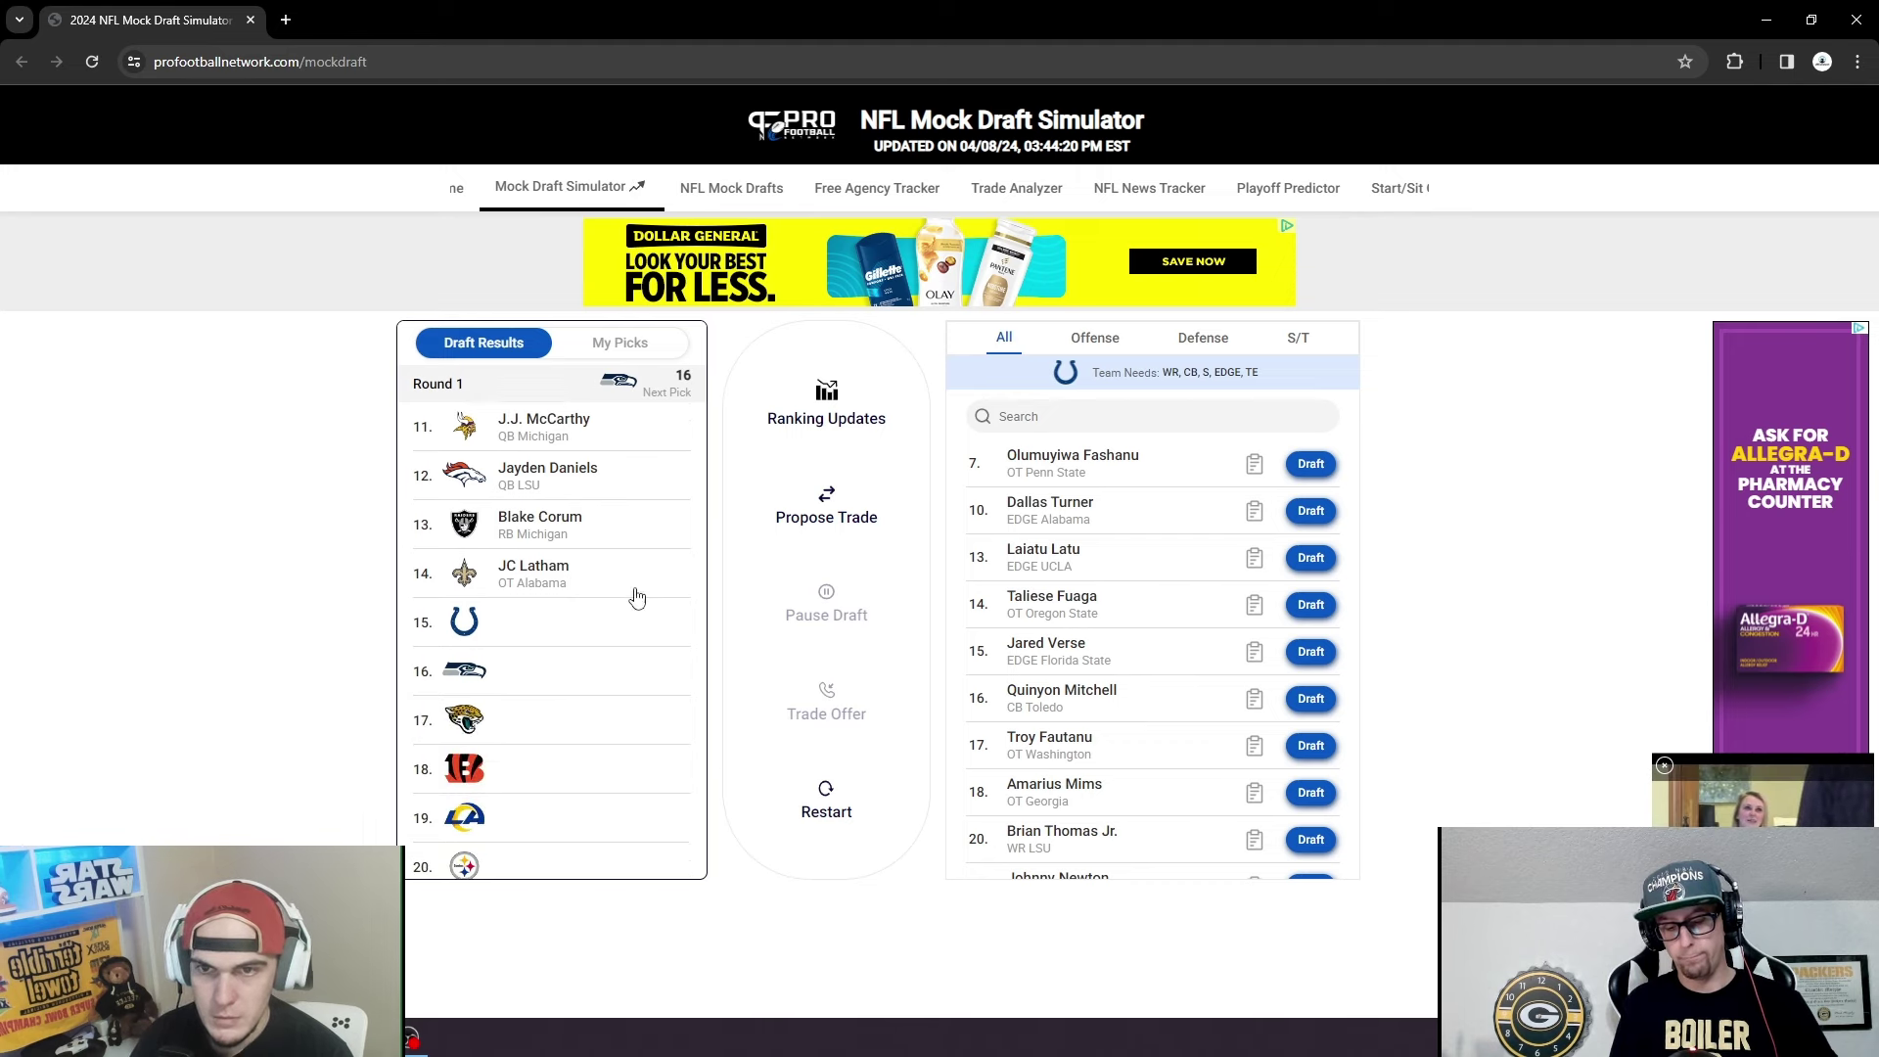
{"action": "scroll", "coordinate": [641, 602], "scroll_direction": "down", "scroll_amount": 2}
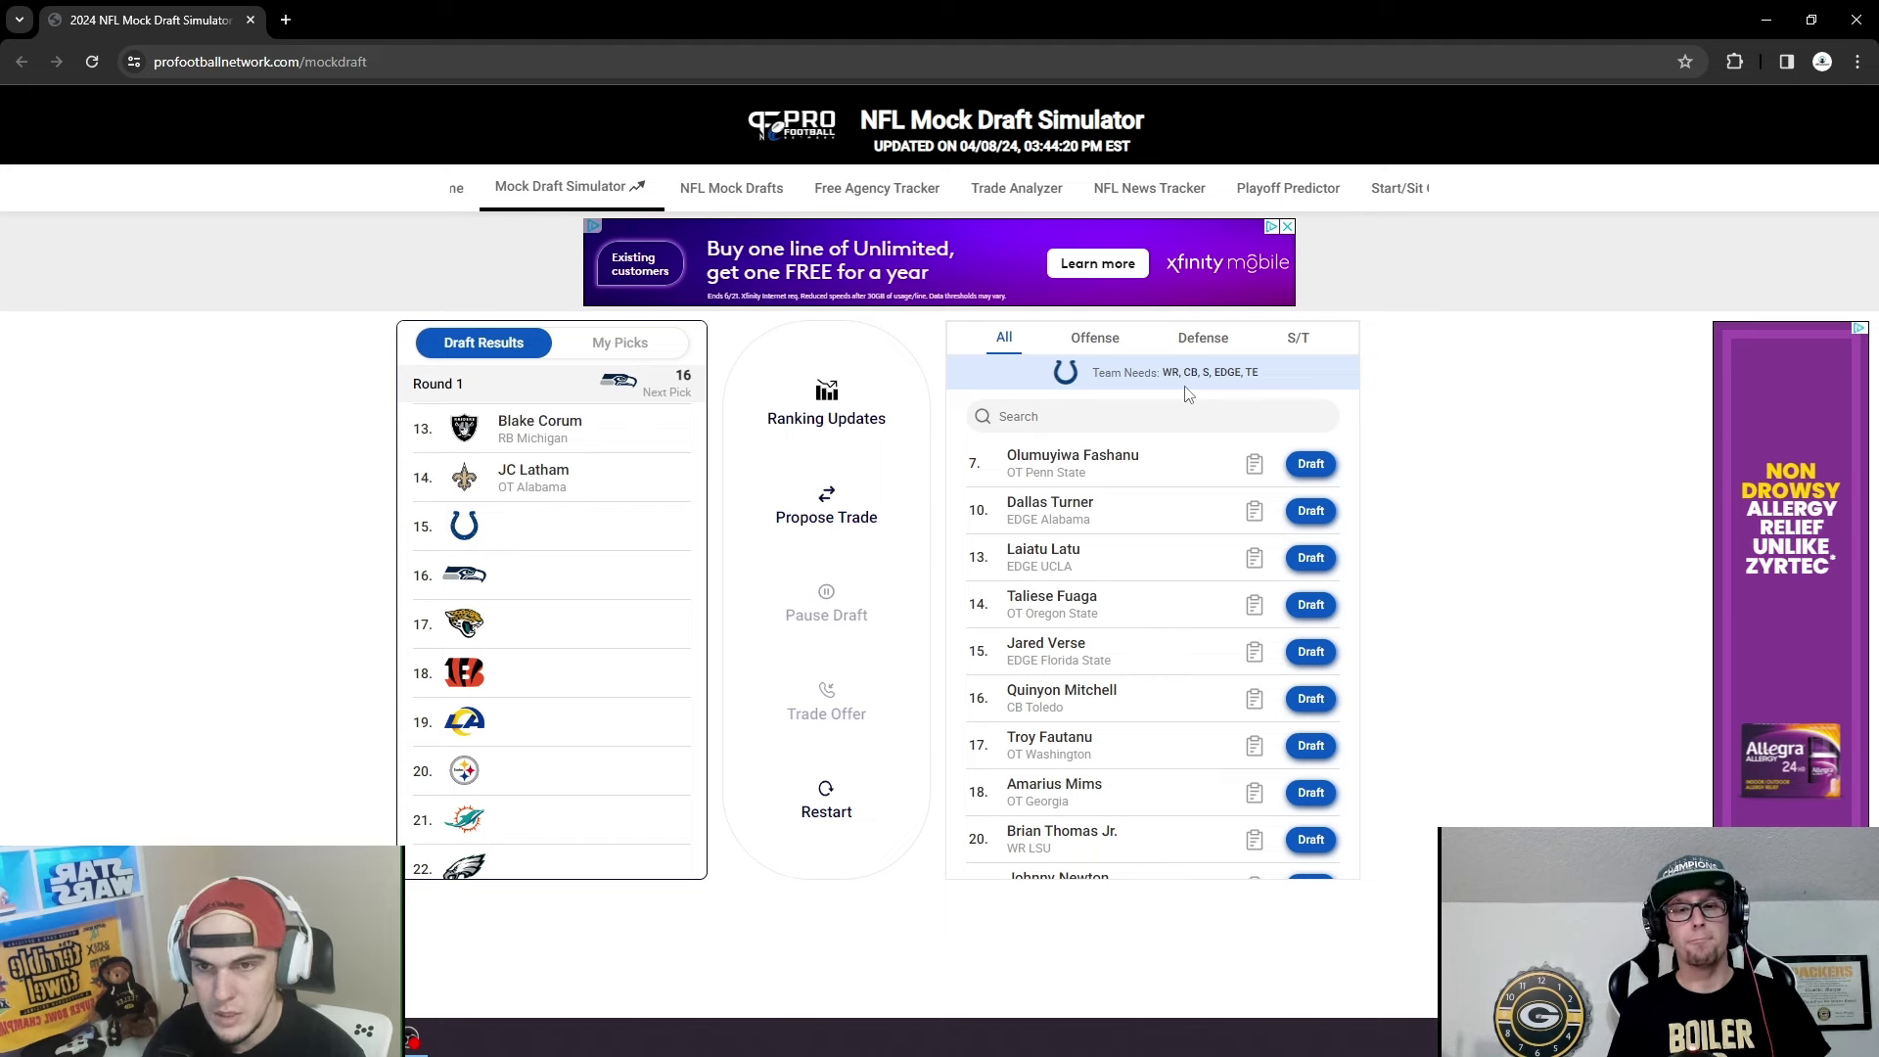
Filter the defensive prospects to safeties, and read Calen Bullock's player info for the Colts' pick 15.
{"action": "left_click", "coordinate": [1210, 342]}
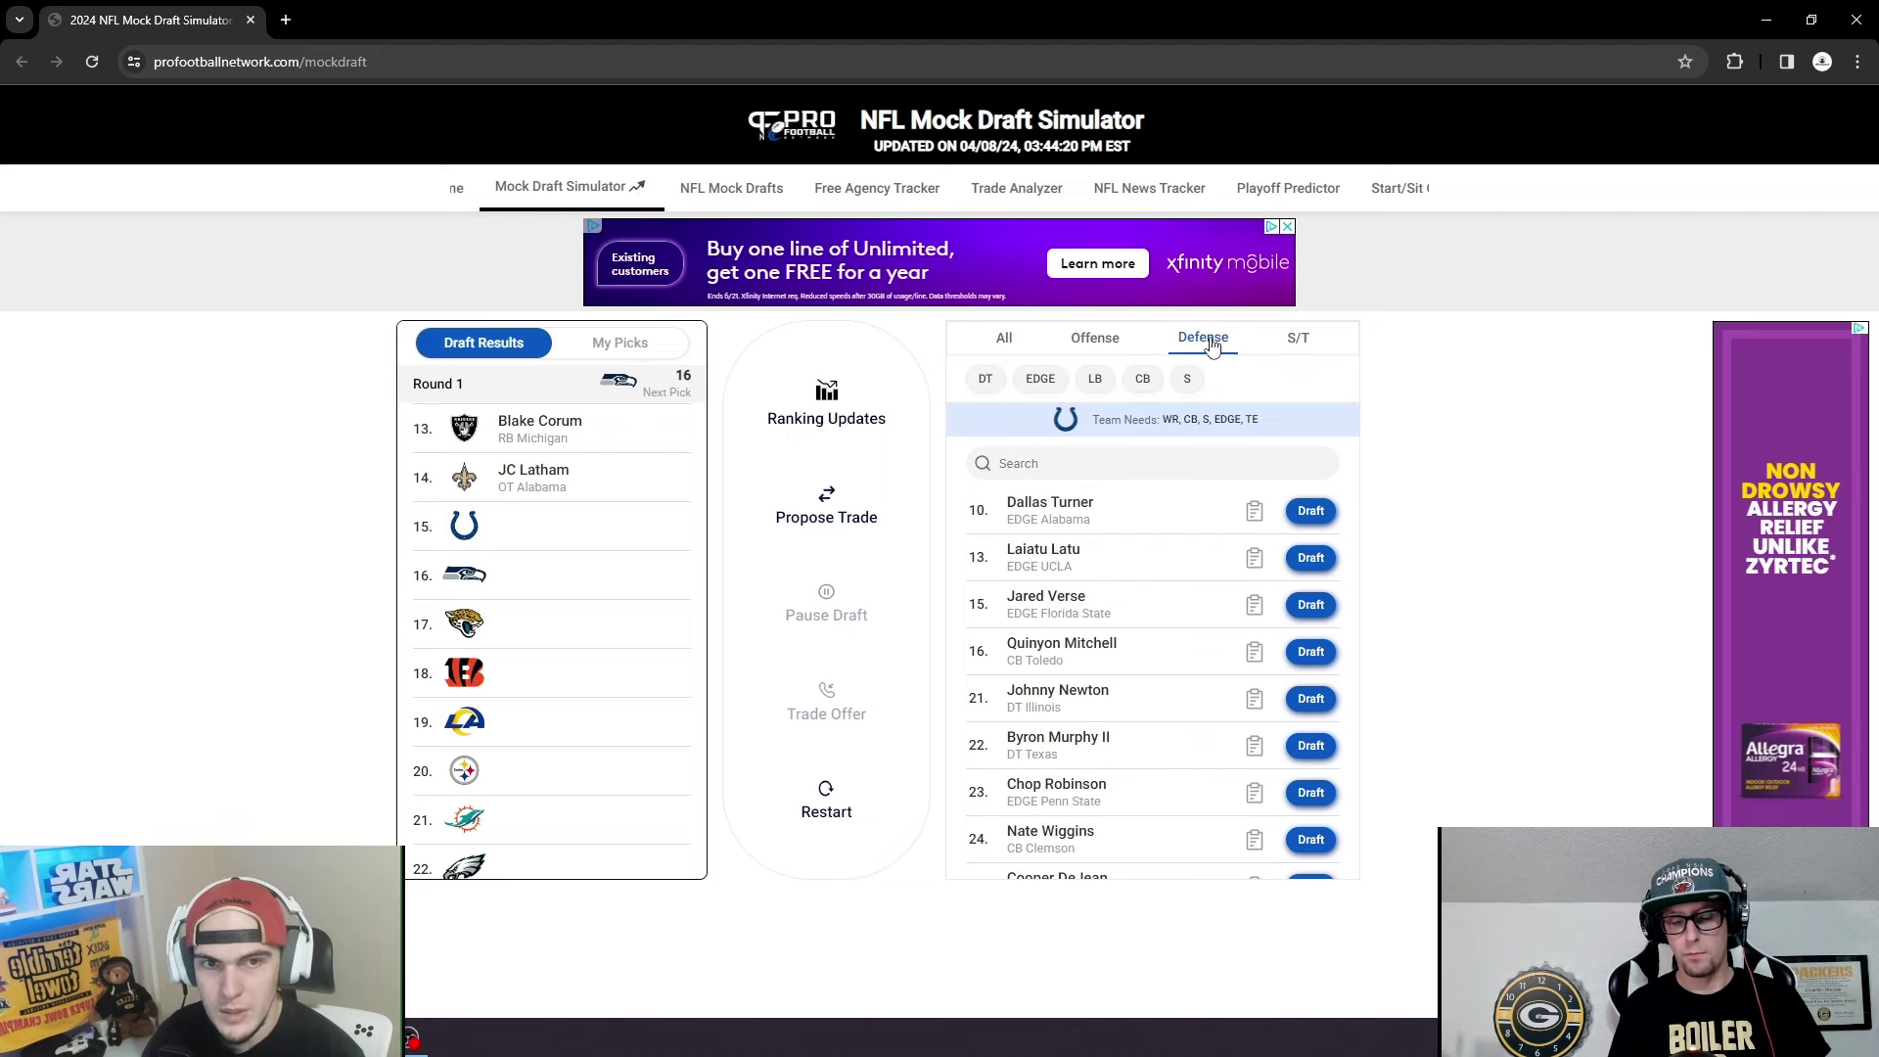
{"action": "left_click", "coordinate": [1186, 378]}
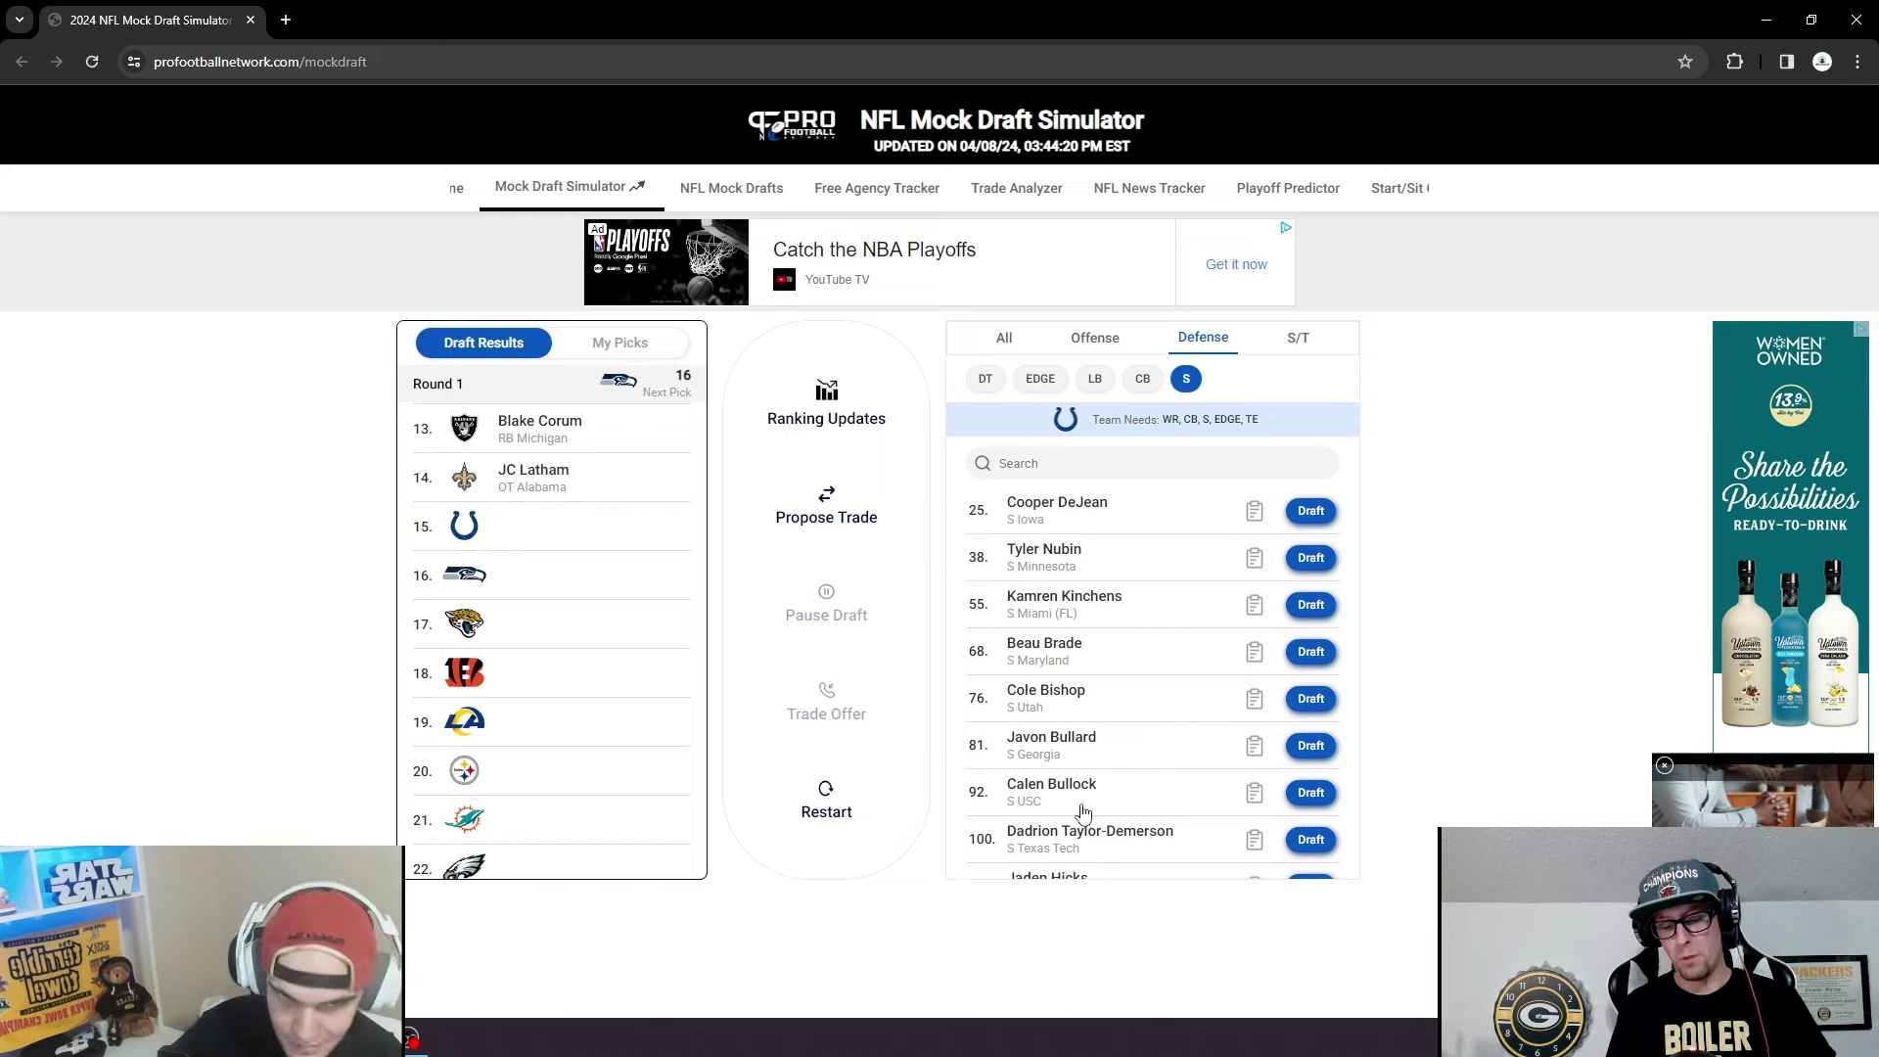
{"action": "left_click", "coordinate": [1256, 795]}
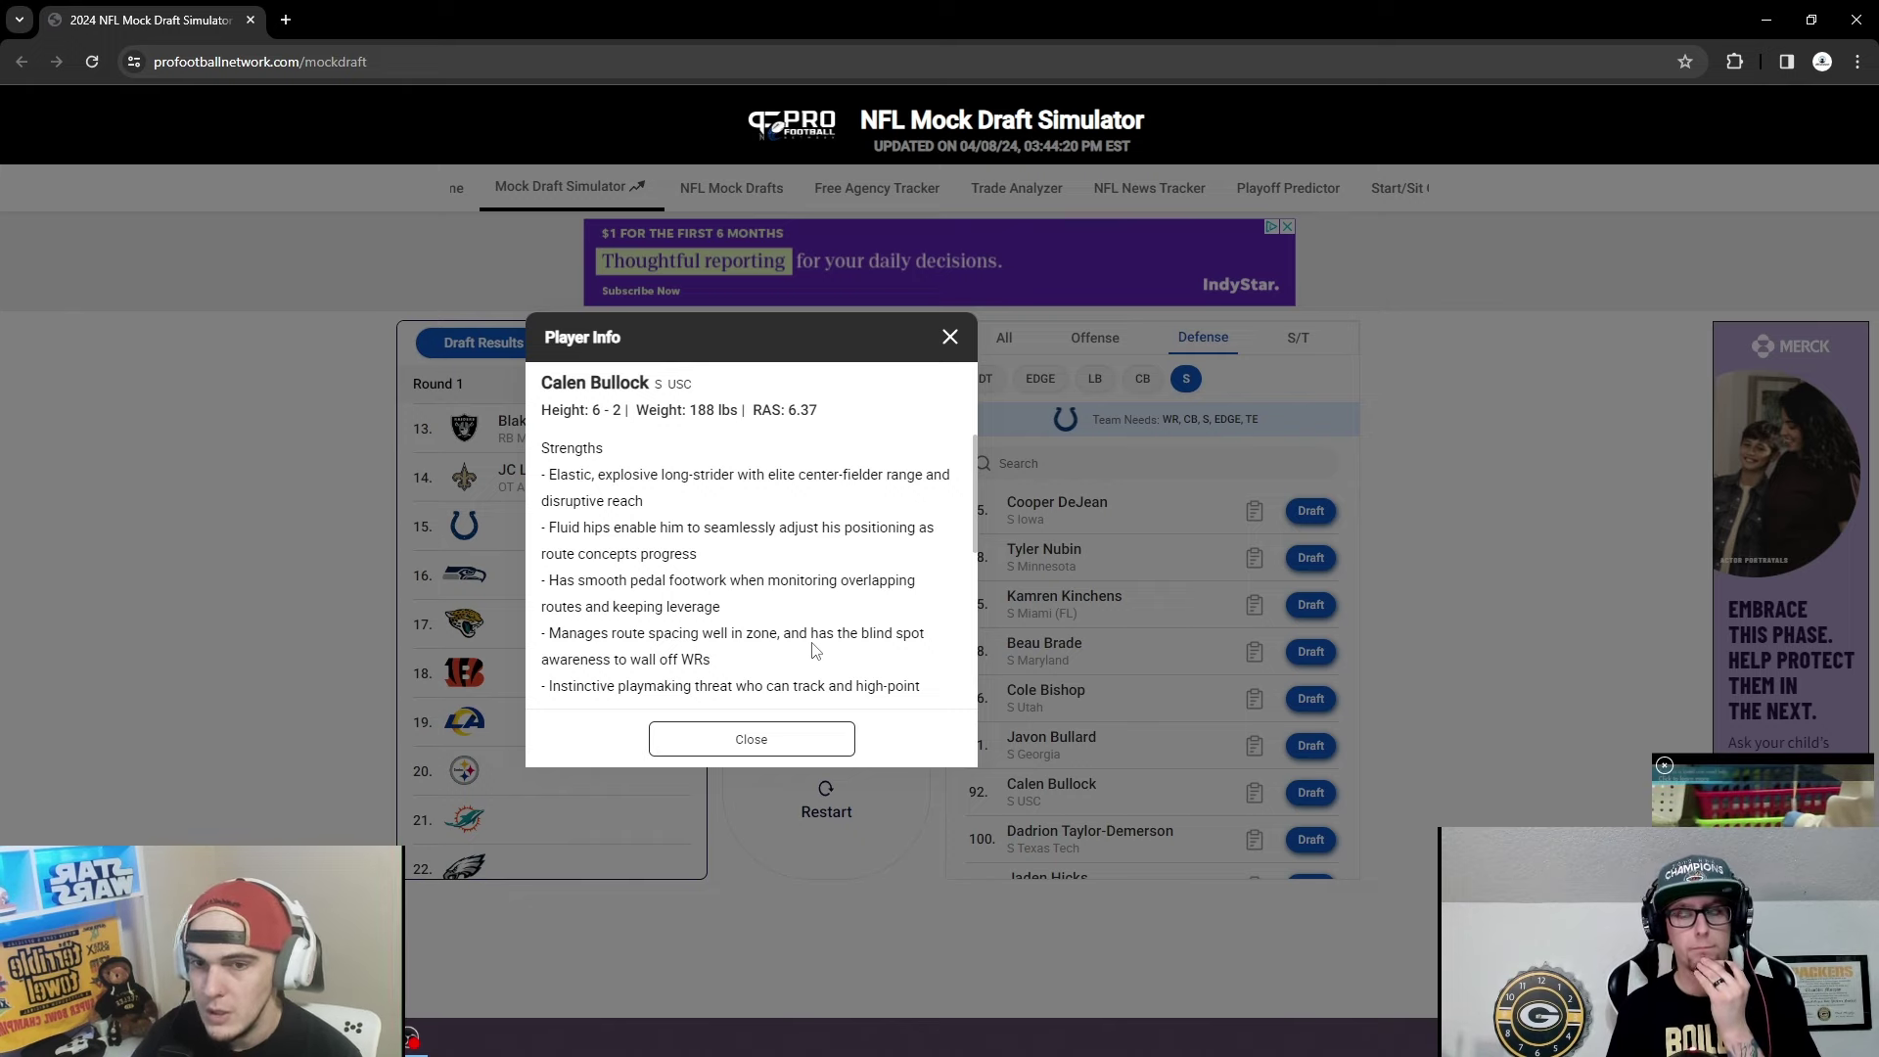
{"action": "left_click", "coordinate": [950, 339]}
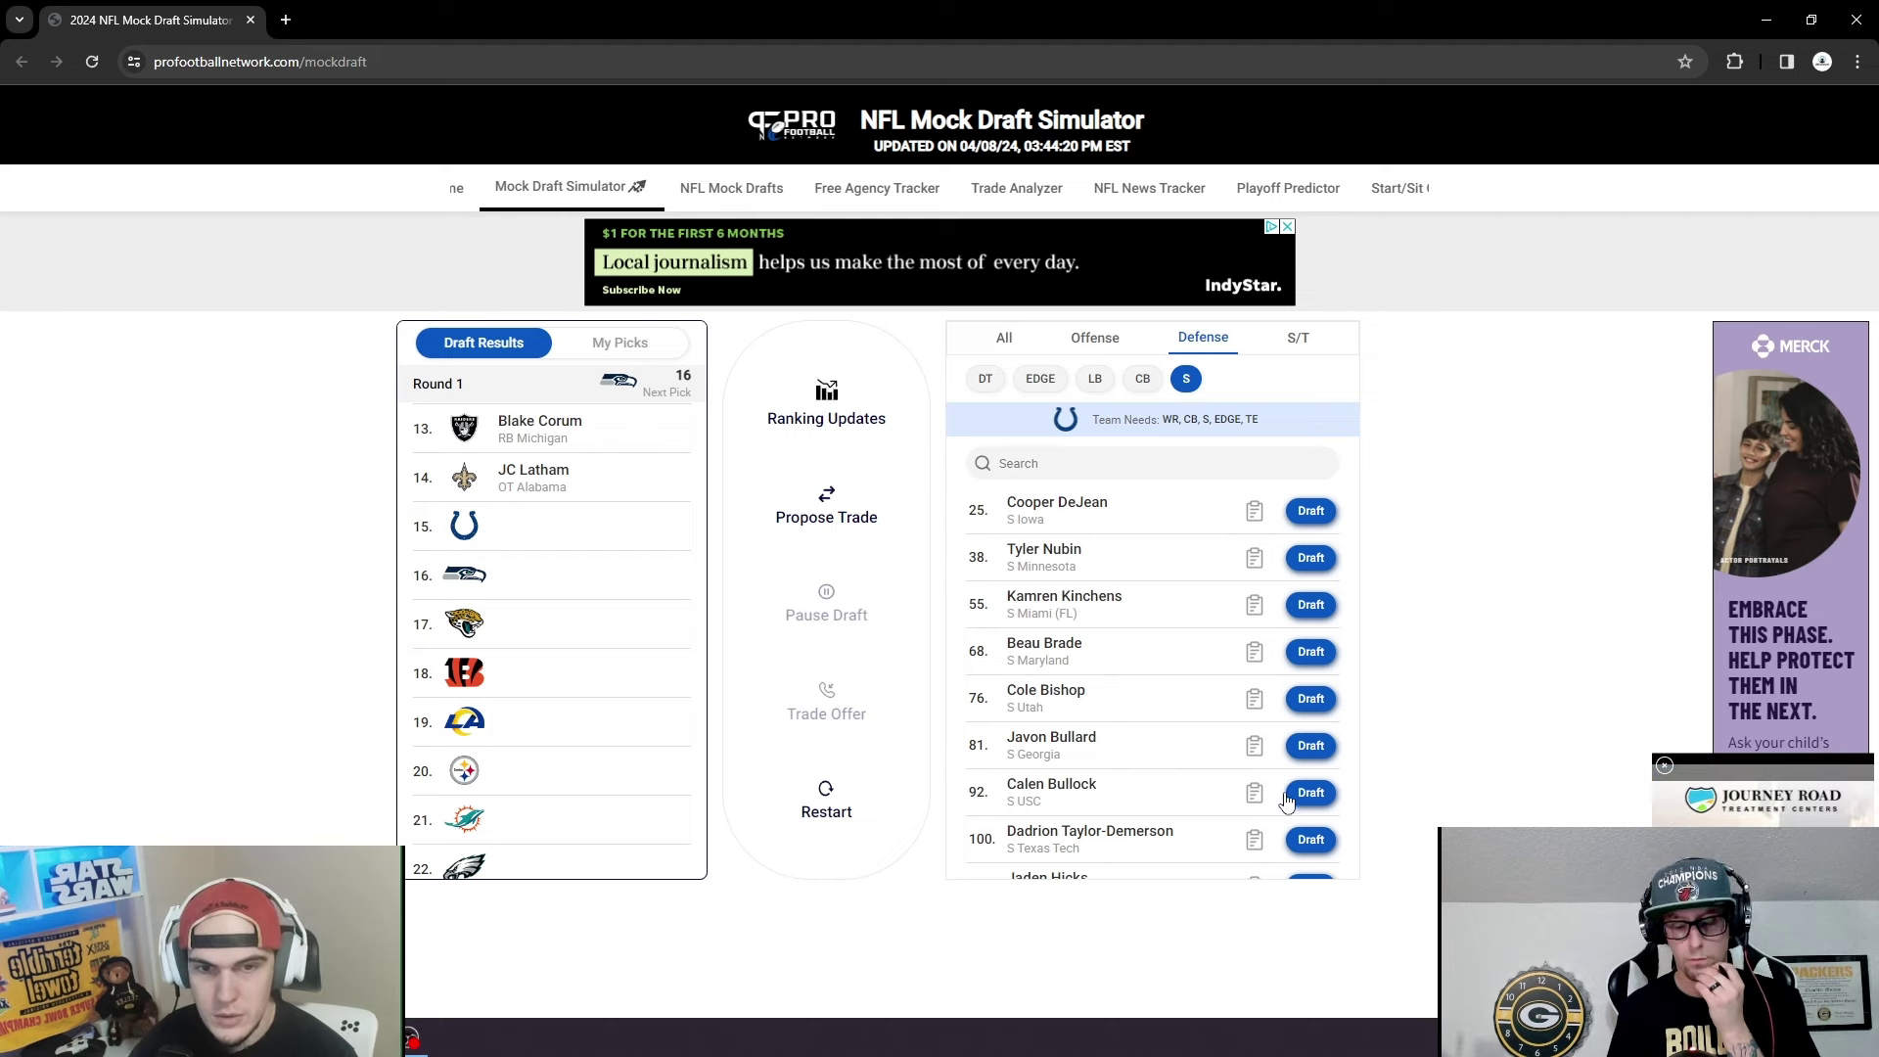
Read Cooper DeJean's player info through his weaknesses for comparison, and draft Calen Bullock for the Colts at pick 15.
{"action": "left_click", "coordinate": [1257, 511]}
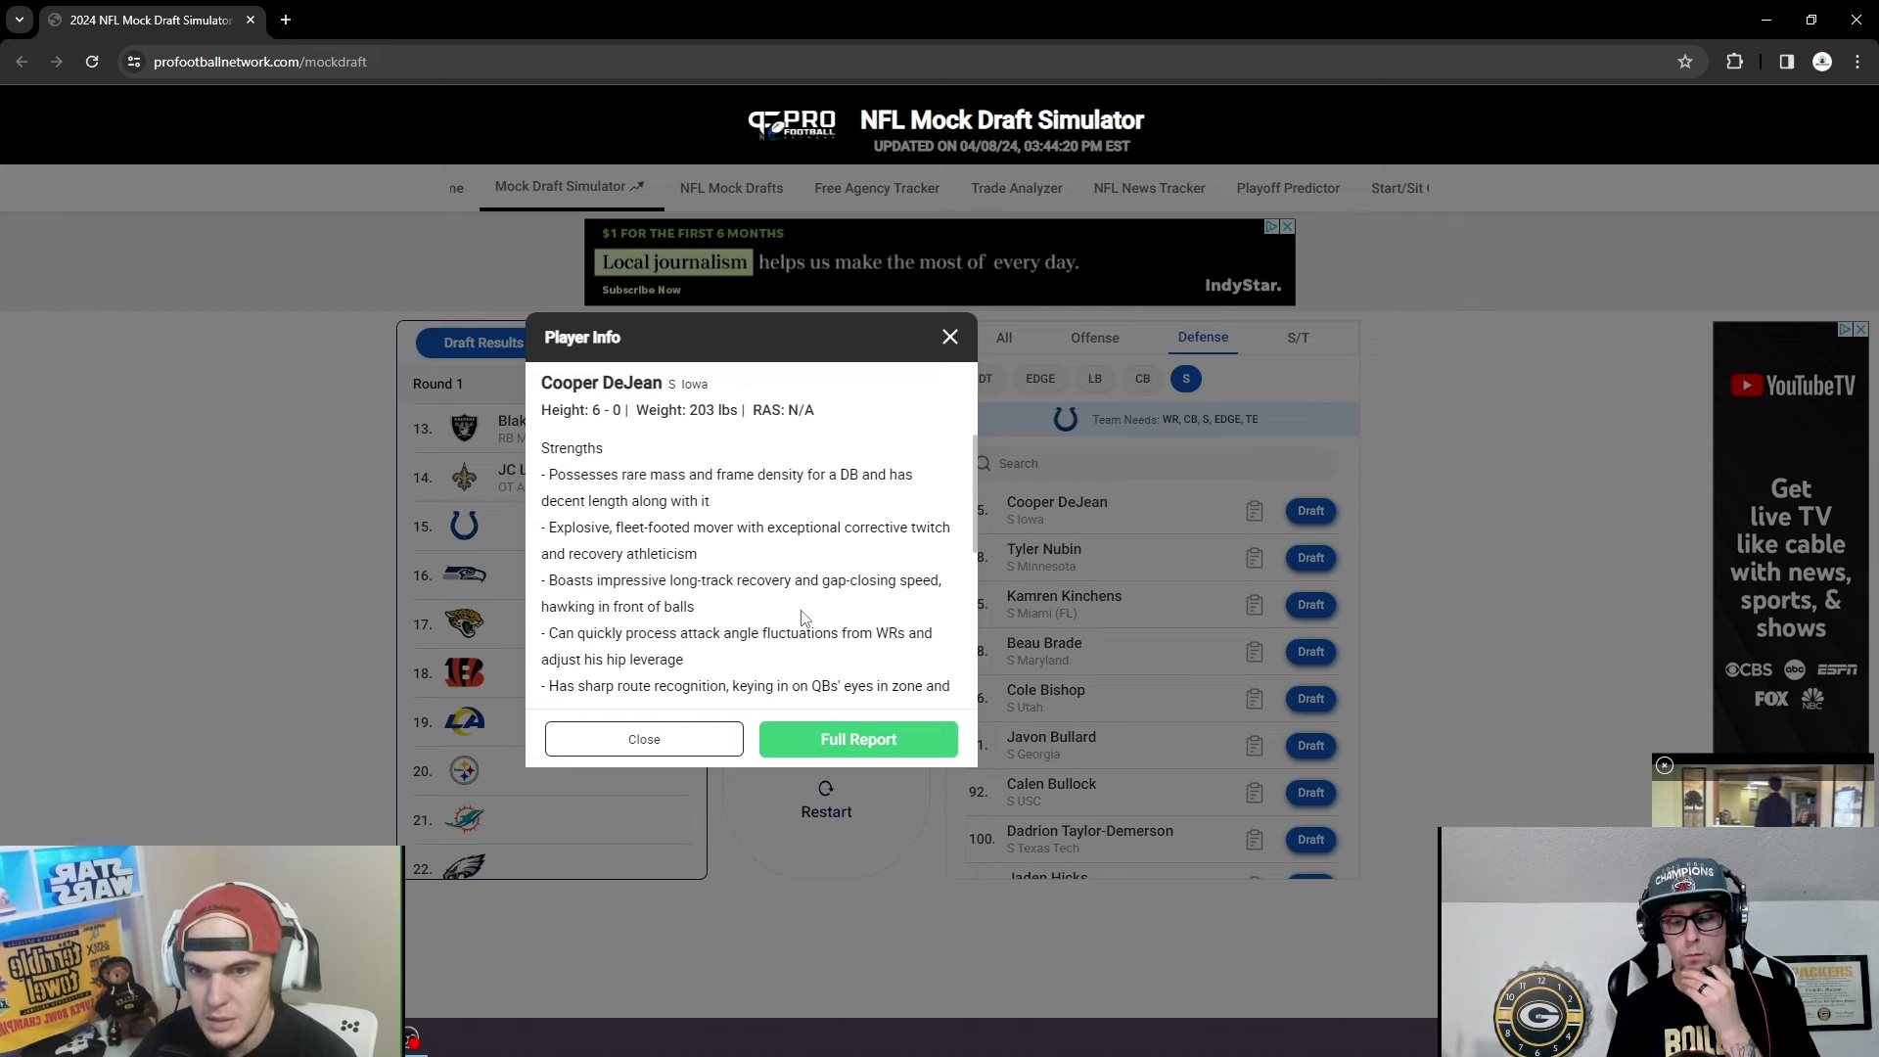
{"action": "scroll", "coordinate": [662, 700], "scroll_direction": "down", "scroll_amount": 1}
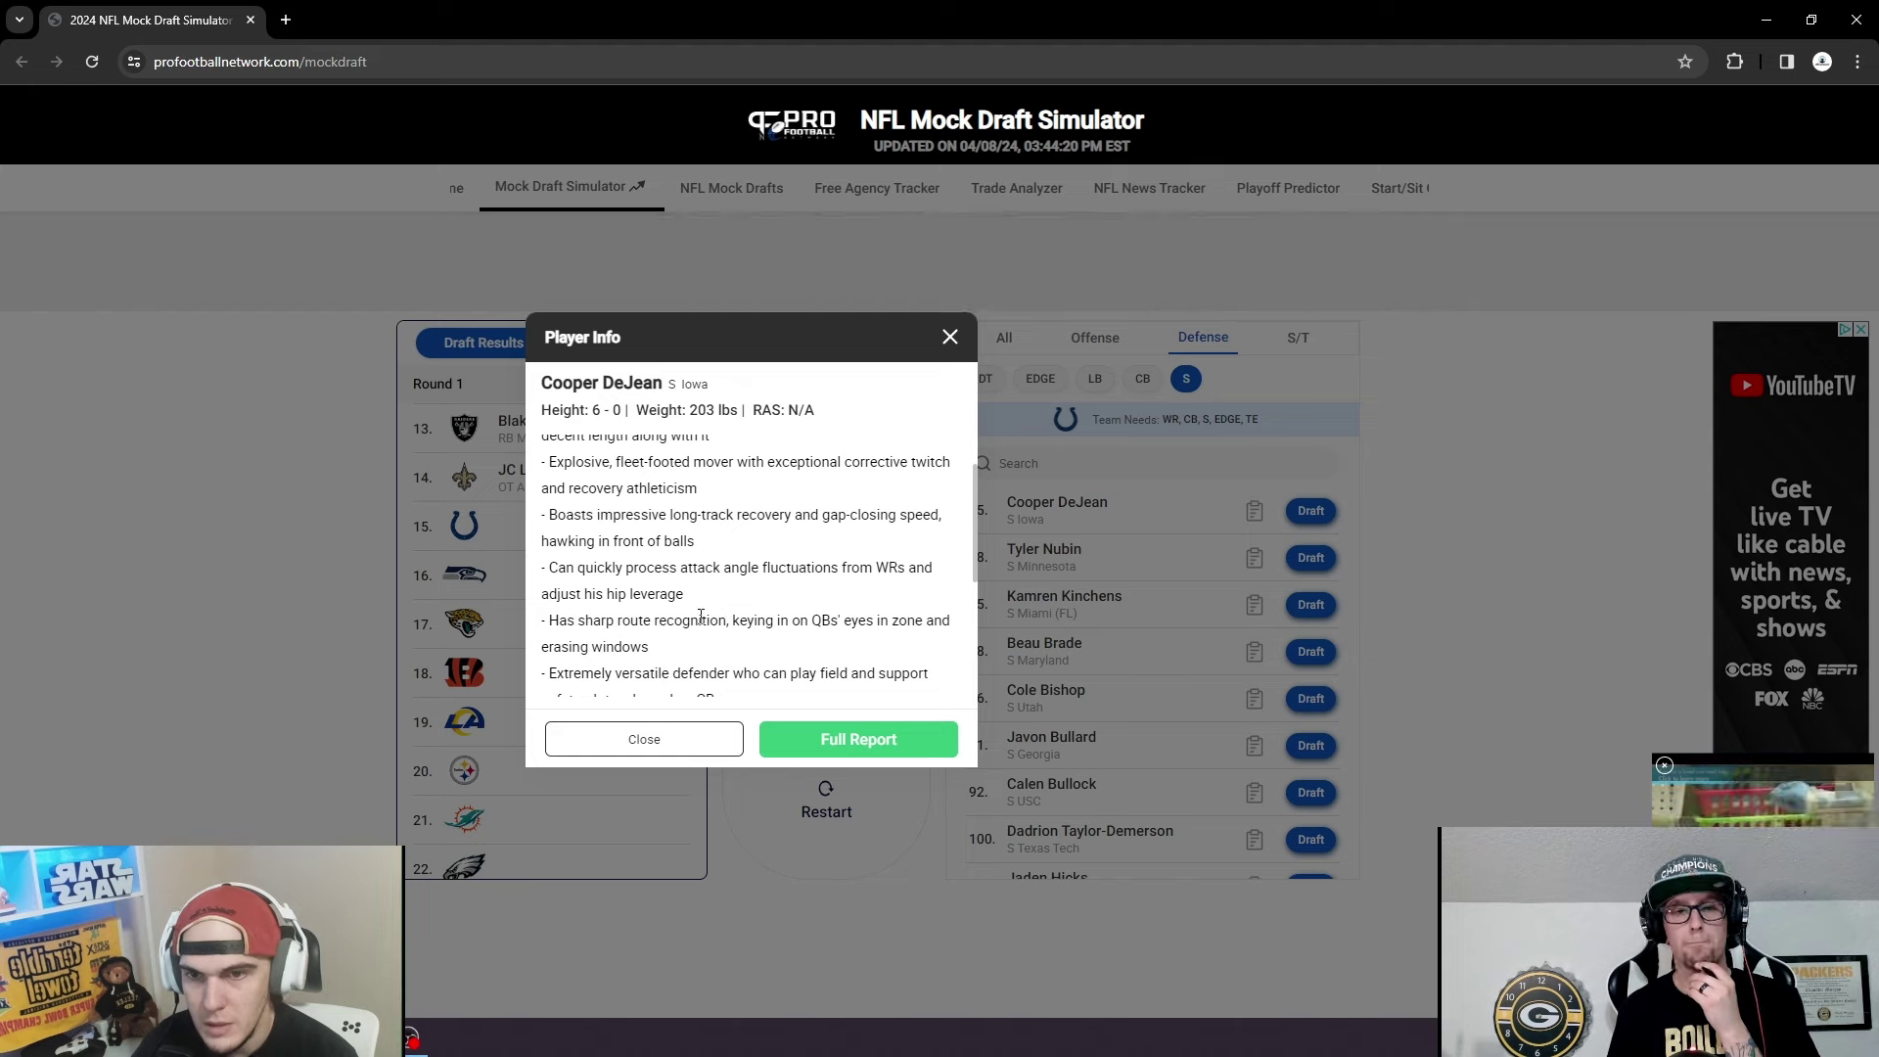
{"action": "scroll", "coordinate": [729, 646], "scroll_direction": "down", "scroll_amount": 3}
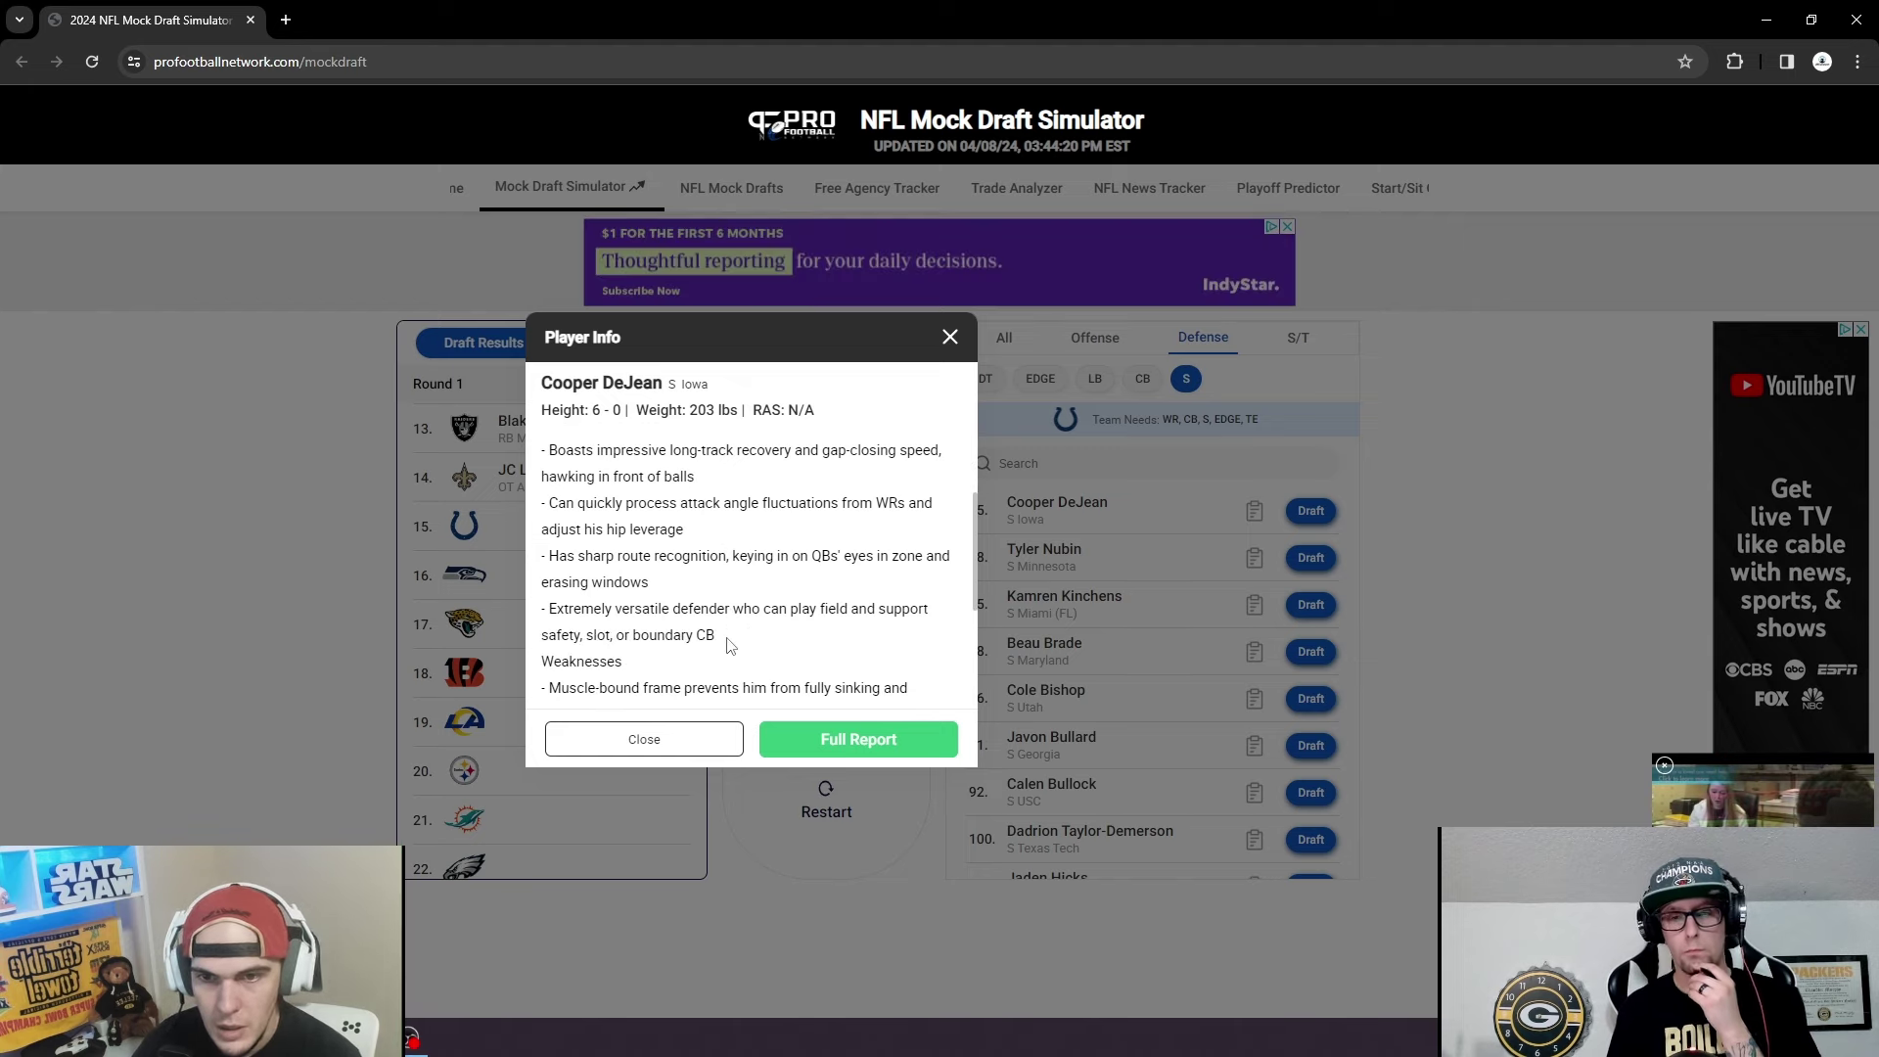
{"action": "scroll", "coordinate": [729, 646], "scroll_direction": "down", "scroll_amount": 5}
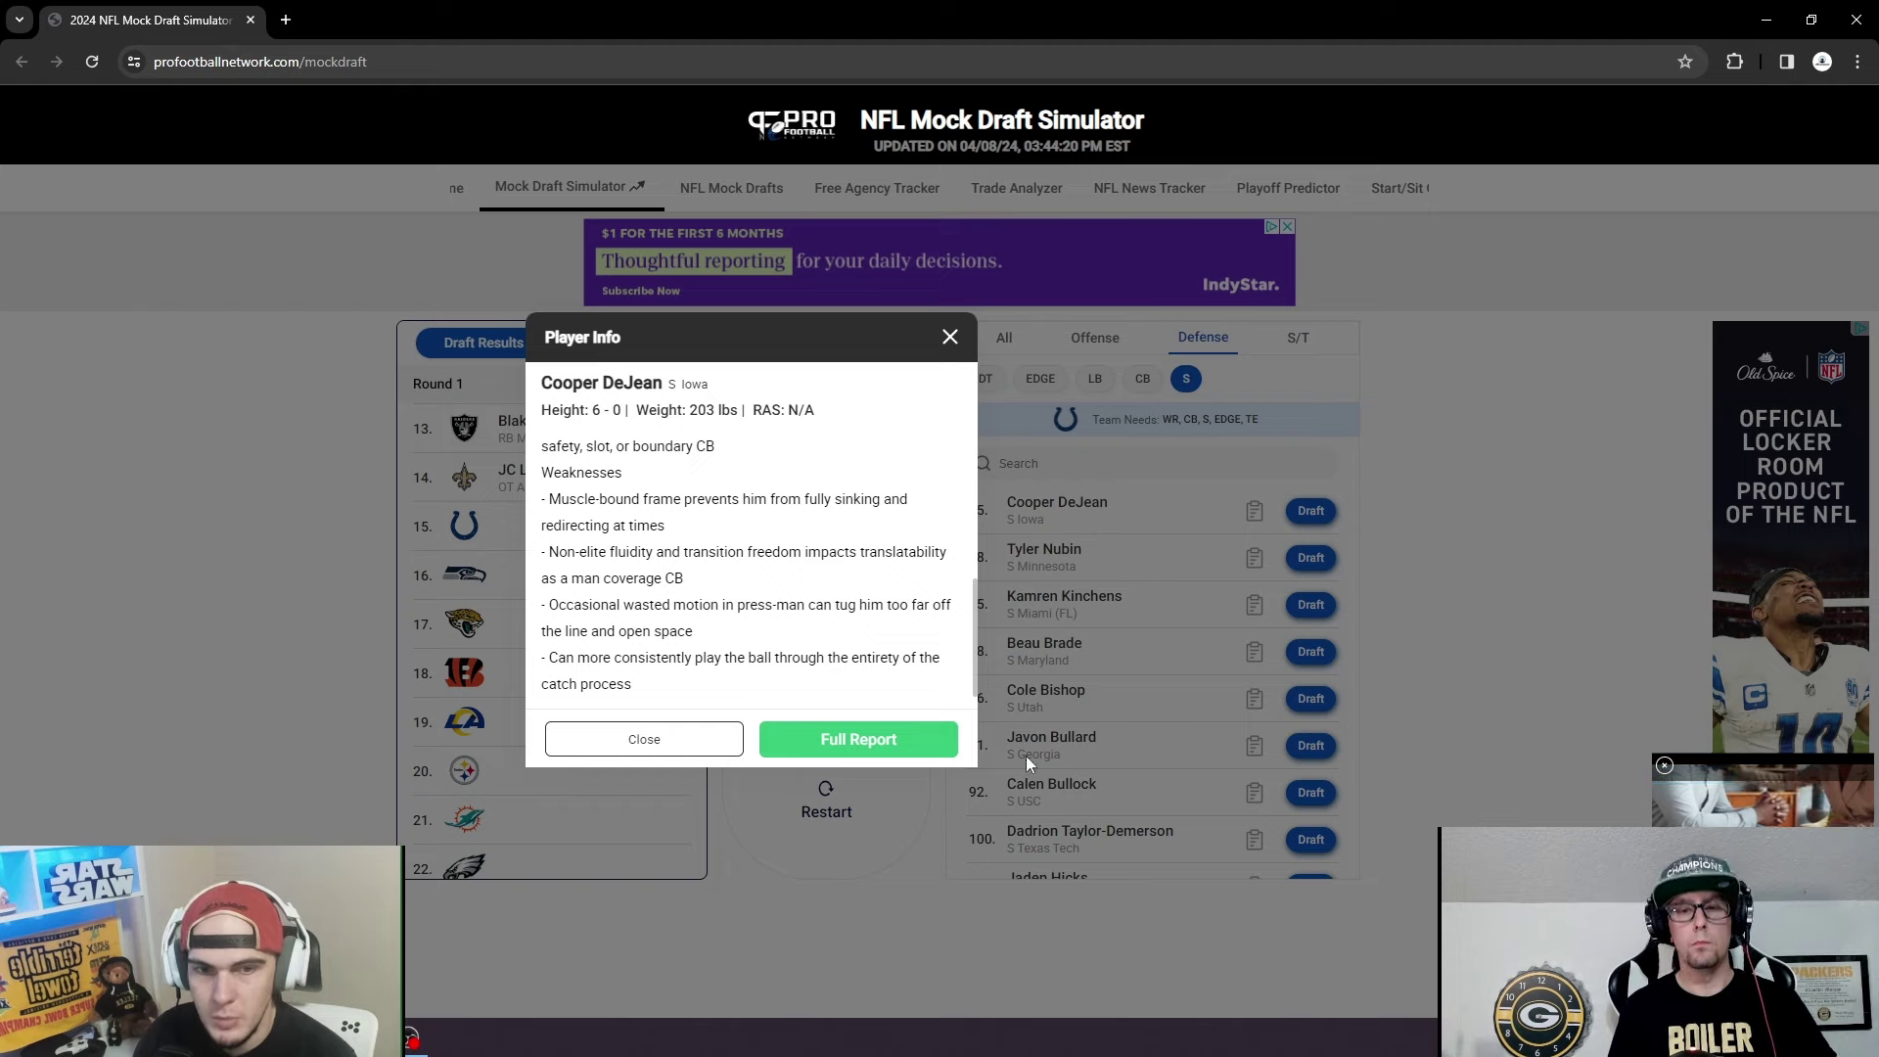
{"action": "left_click", "coordinate": [947, 338]}
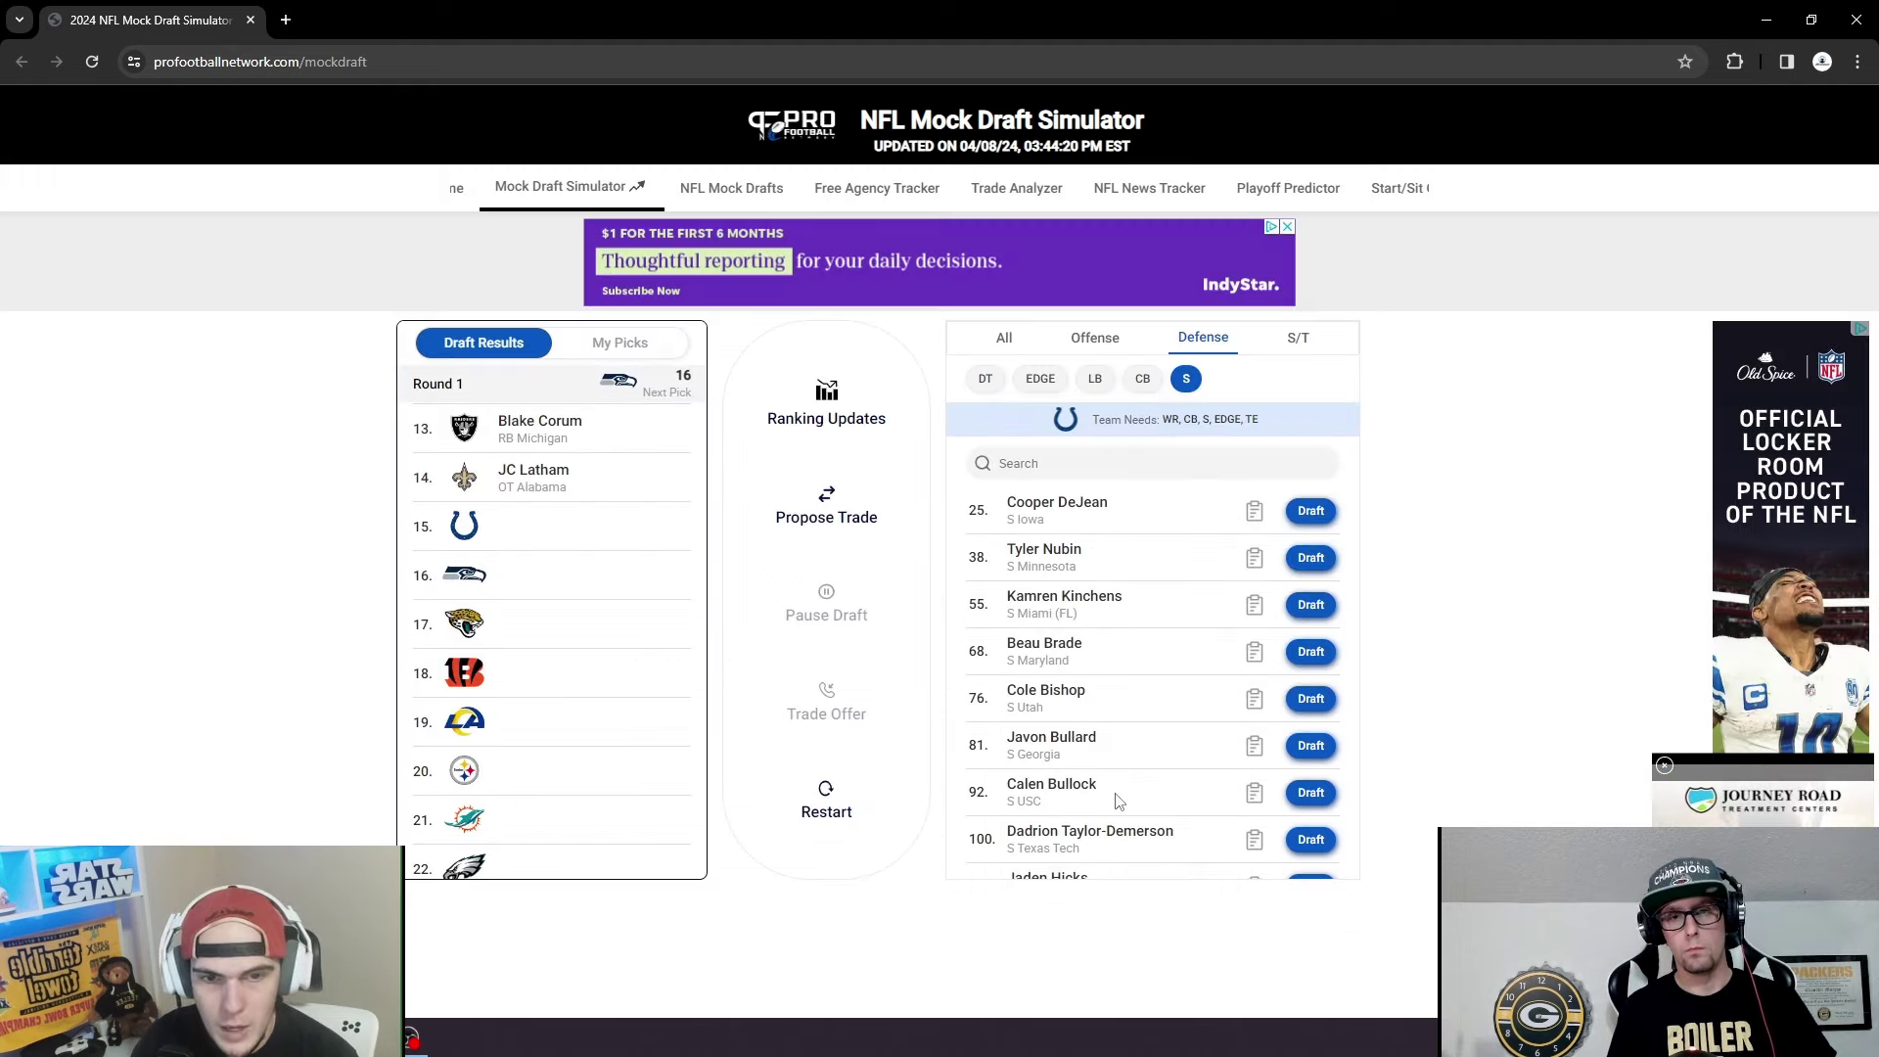
{"action": "left_click", "coordinate": [1293, 801]}
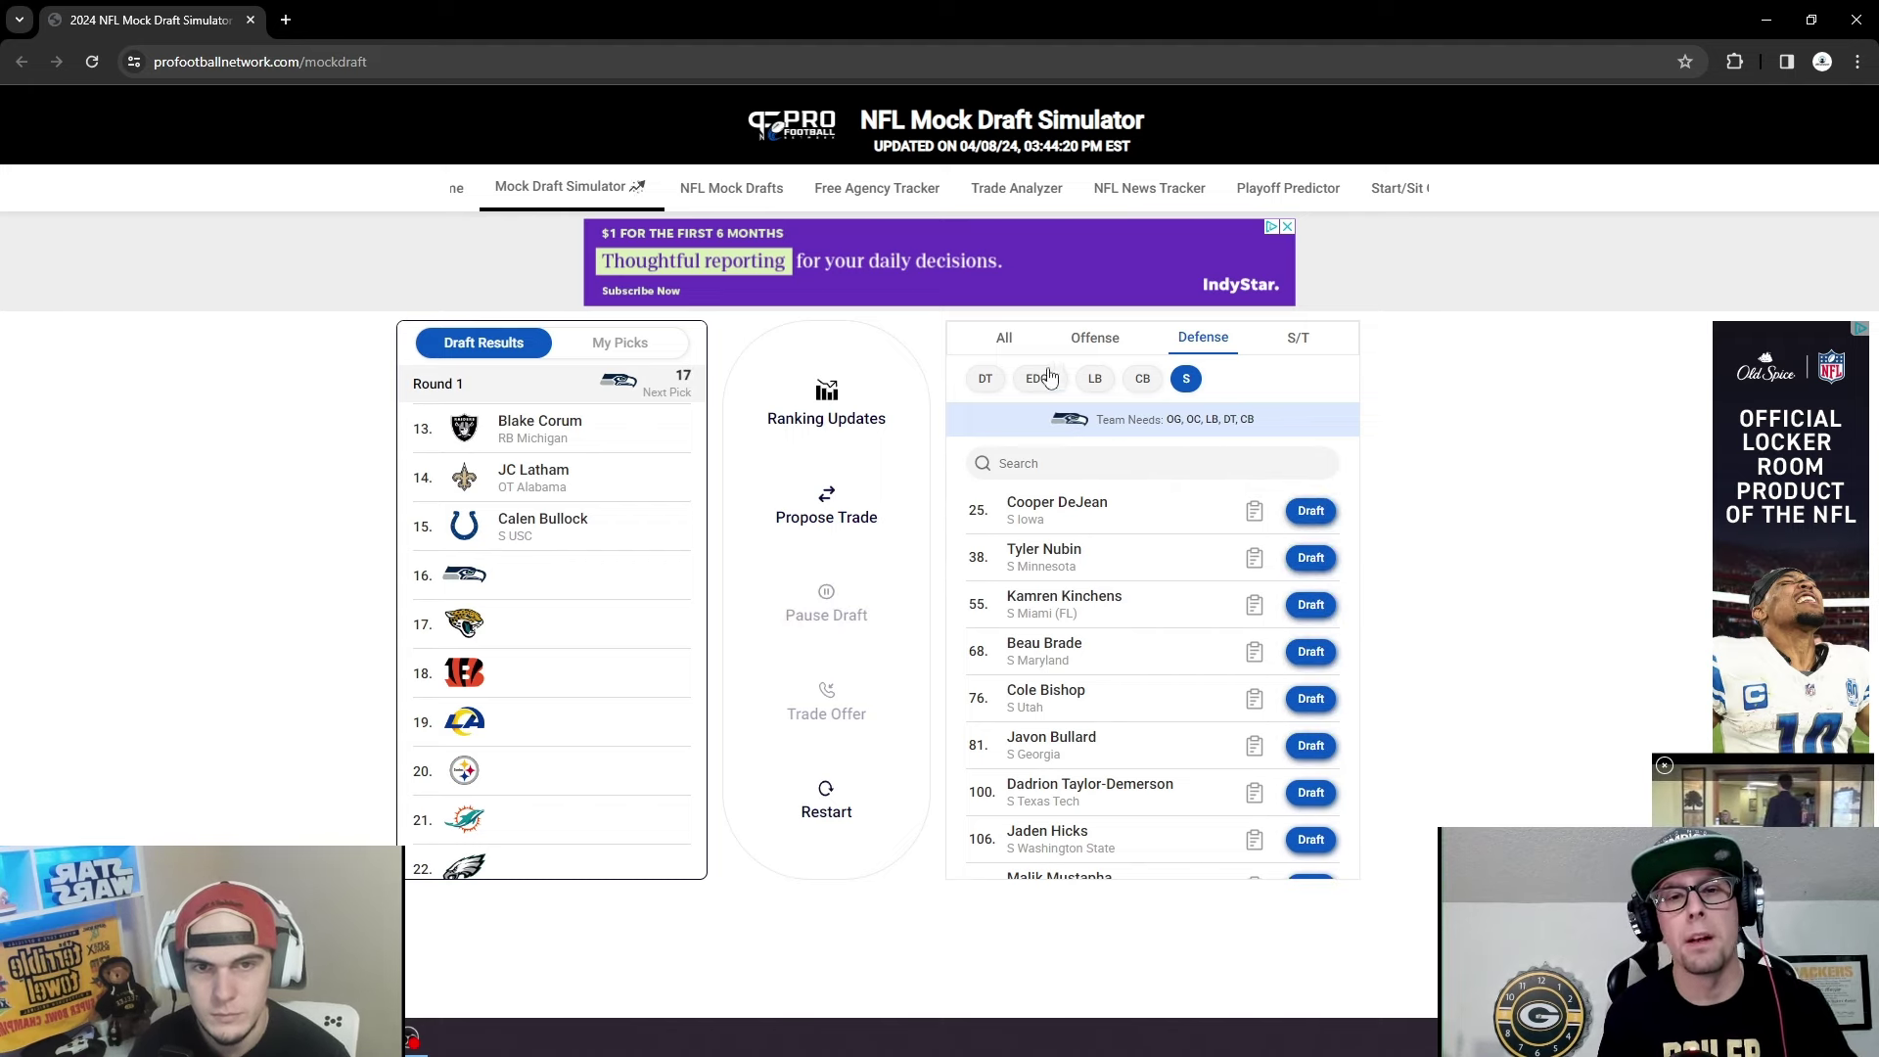
Look over the offensive tackles for the Seahawks' pick 16, and search all prospects for "chris".
{"action": "left_click", "coordinate": [1008, 338]}
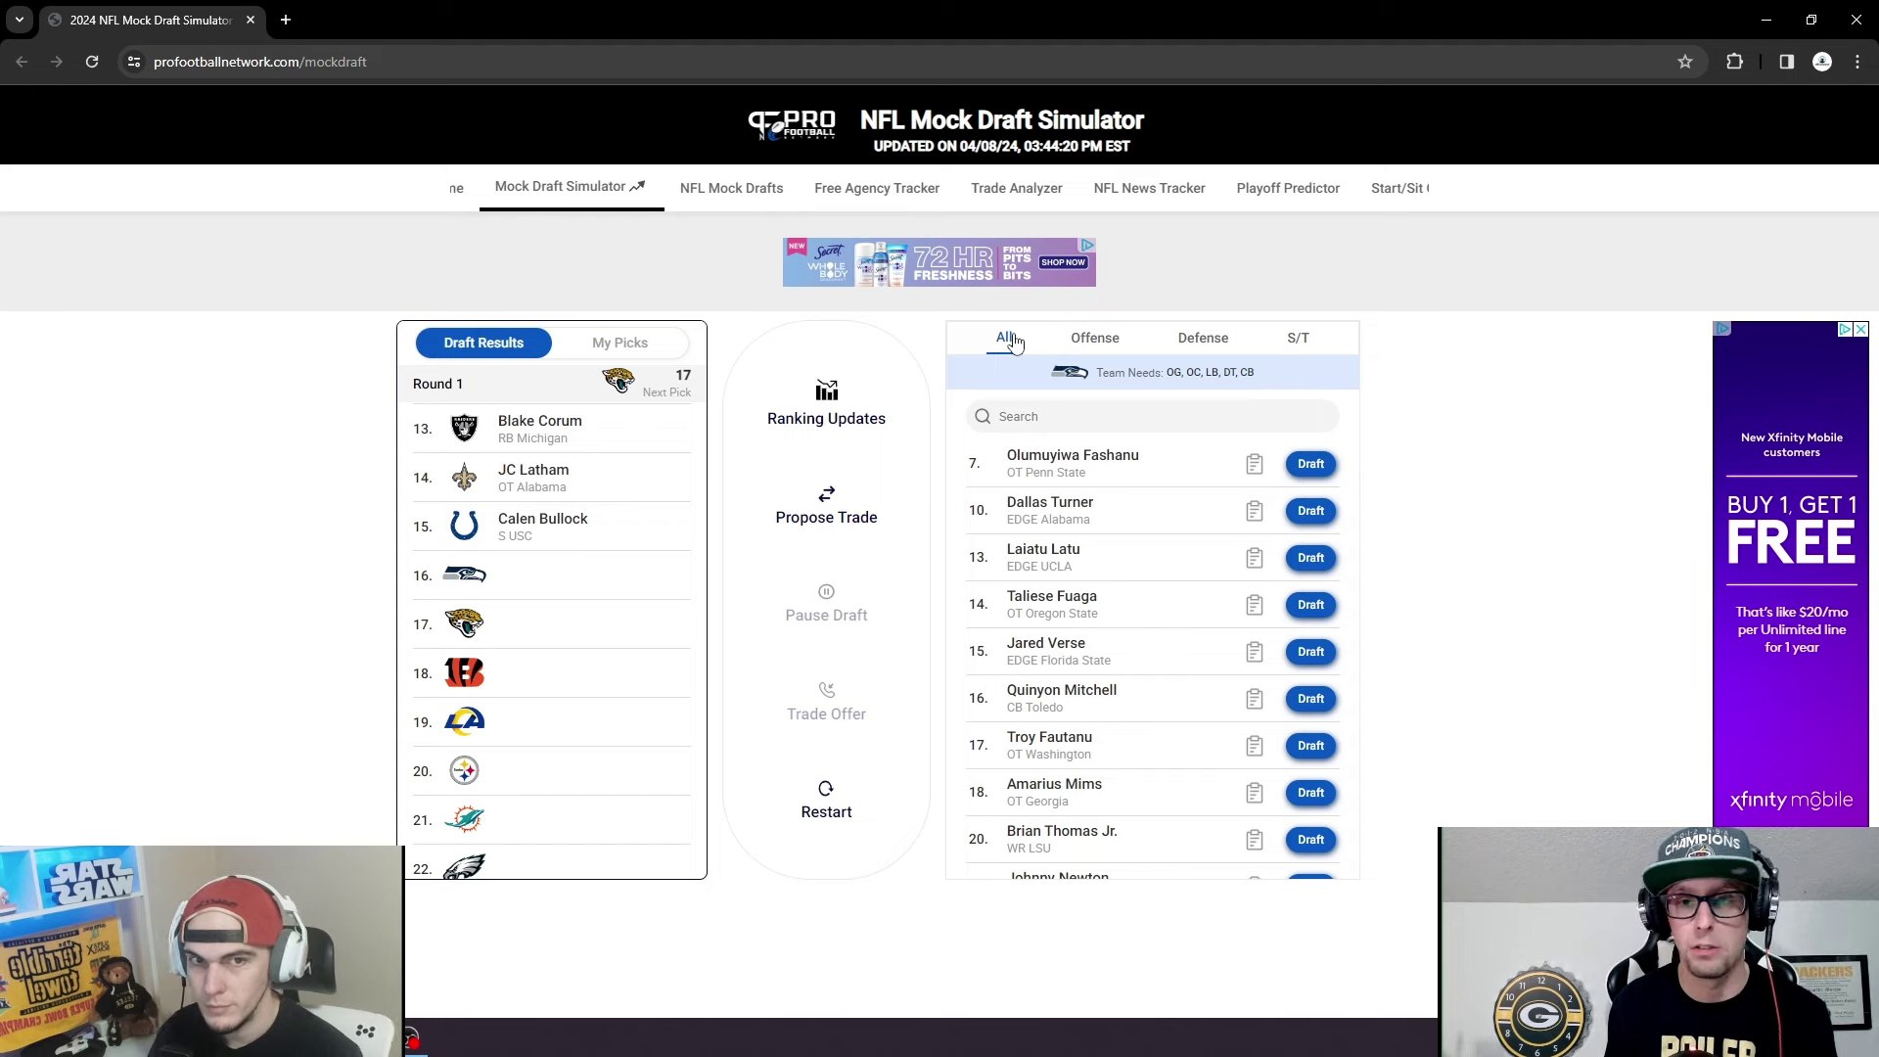
{"action": "left_click", "coordinate": [1097, 340]}
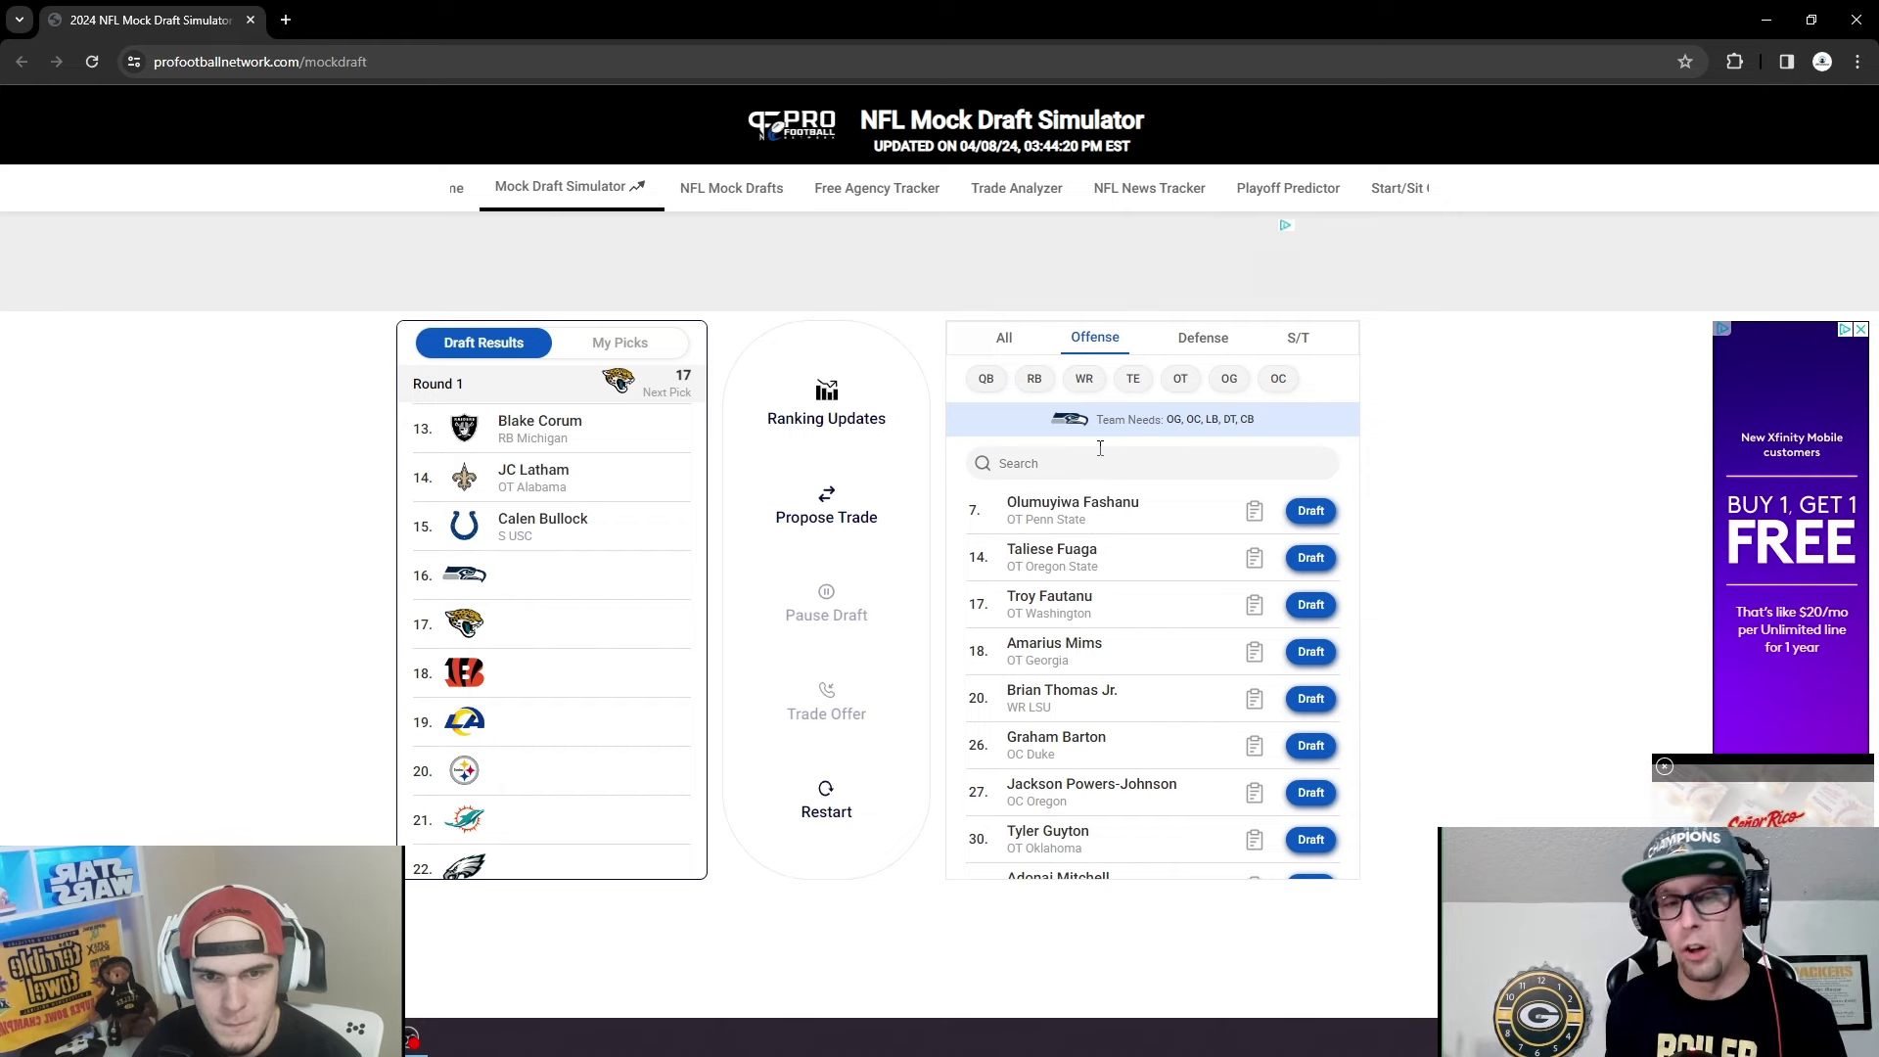
{"action": "left_click", "coordinate": [1178, 380]}
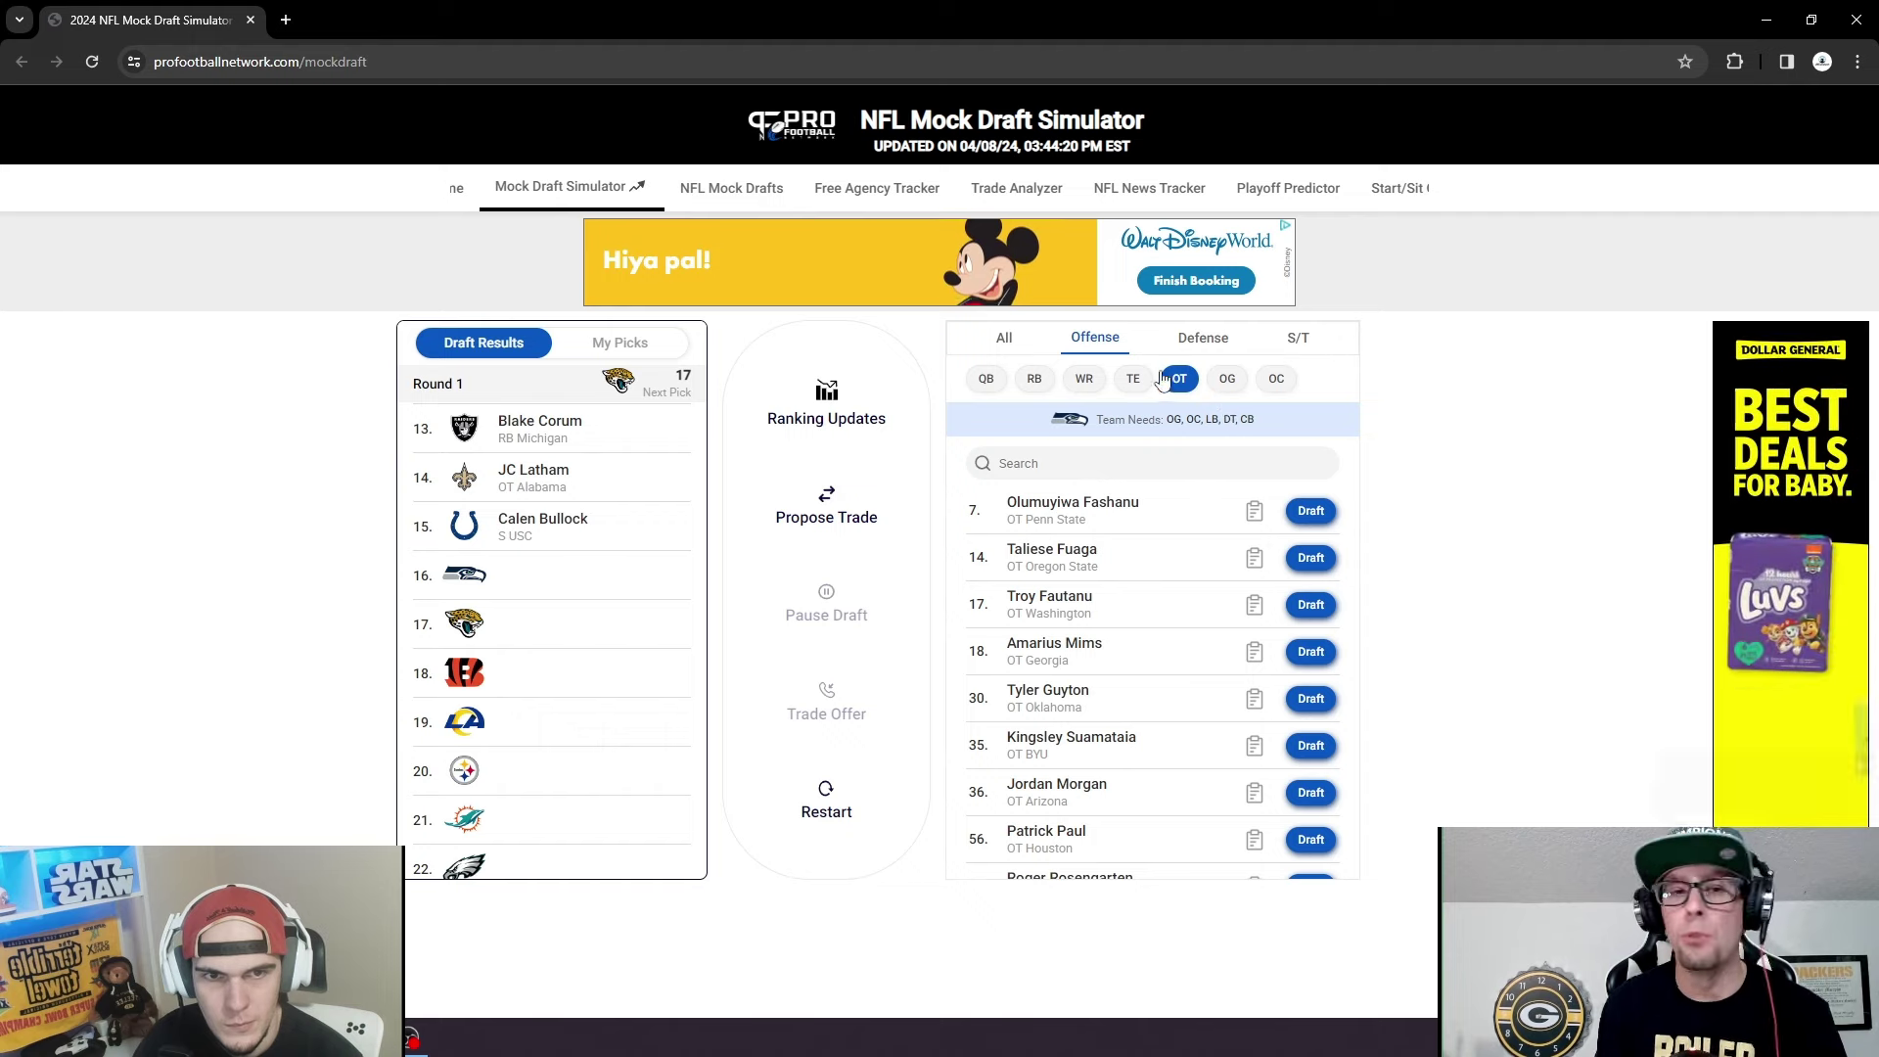
{"action": "left_click", "coordinate": [1004, 339]}
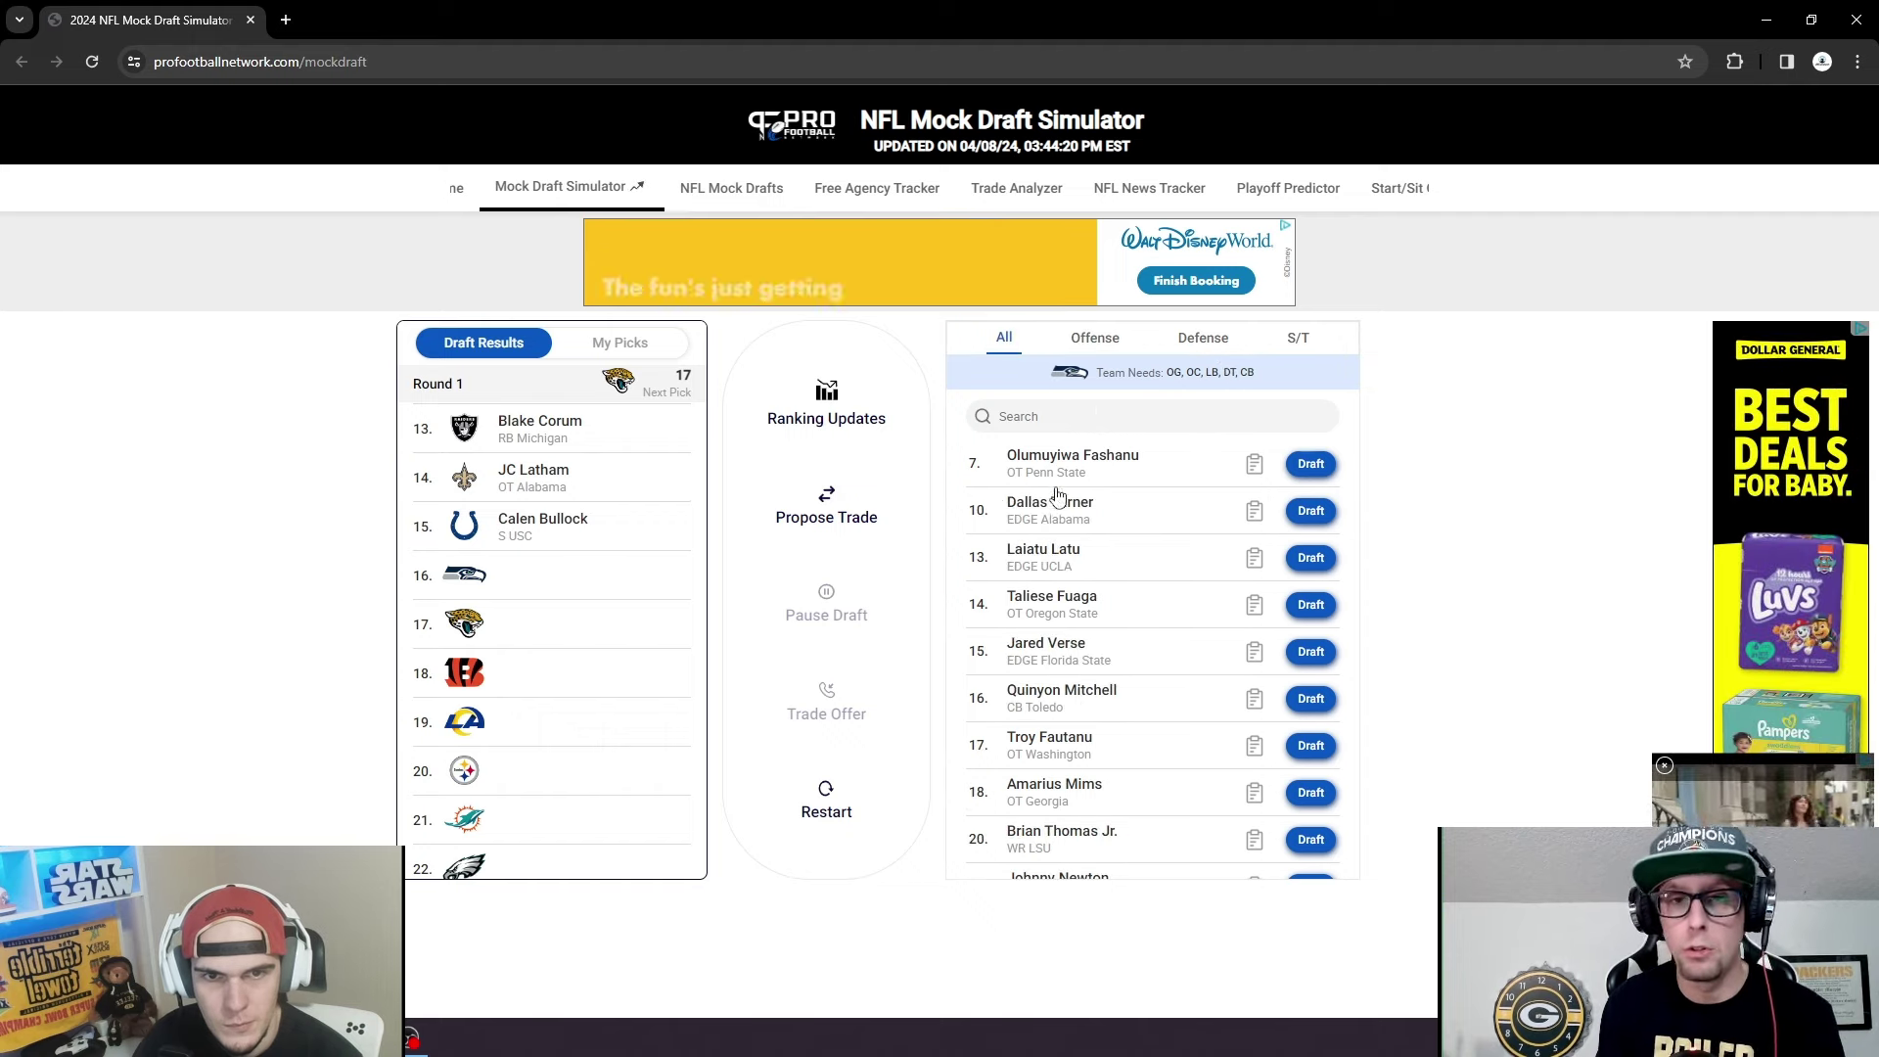
{"action": "left_click", "coordinate": [1113, 411]}
{"action": "type", "text": "c"}
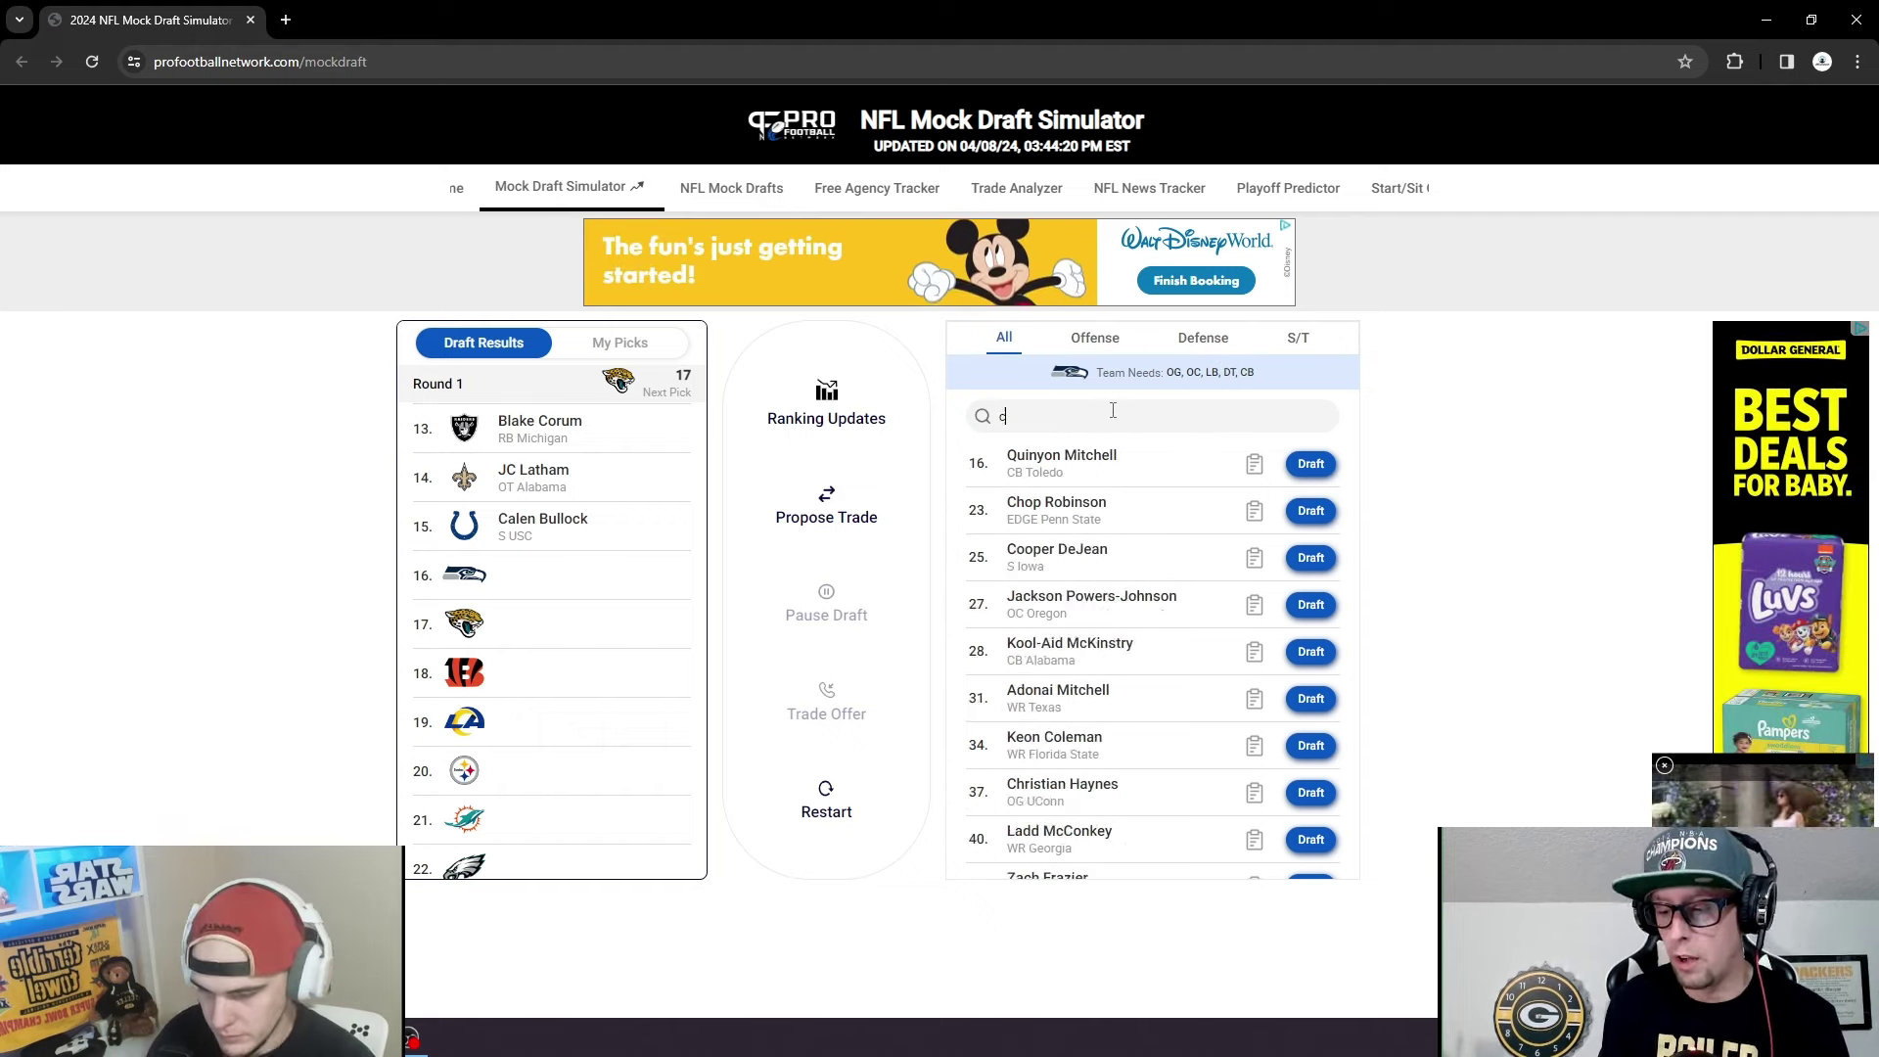
{"action": "type", "text": "hris"}
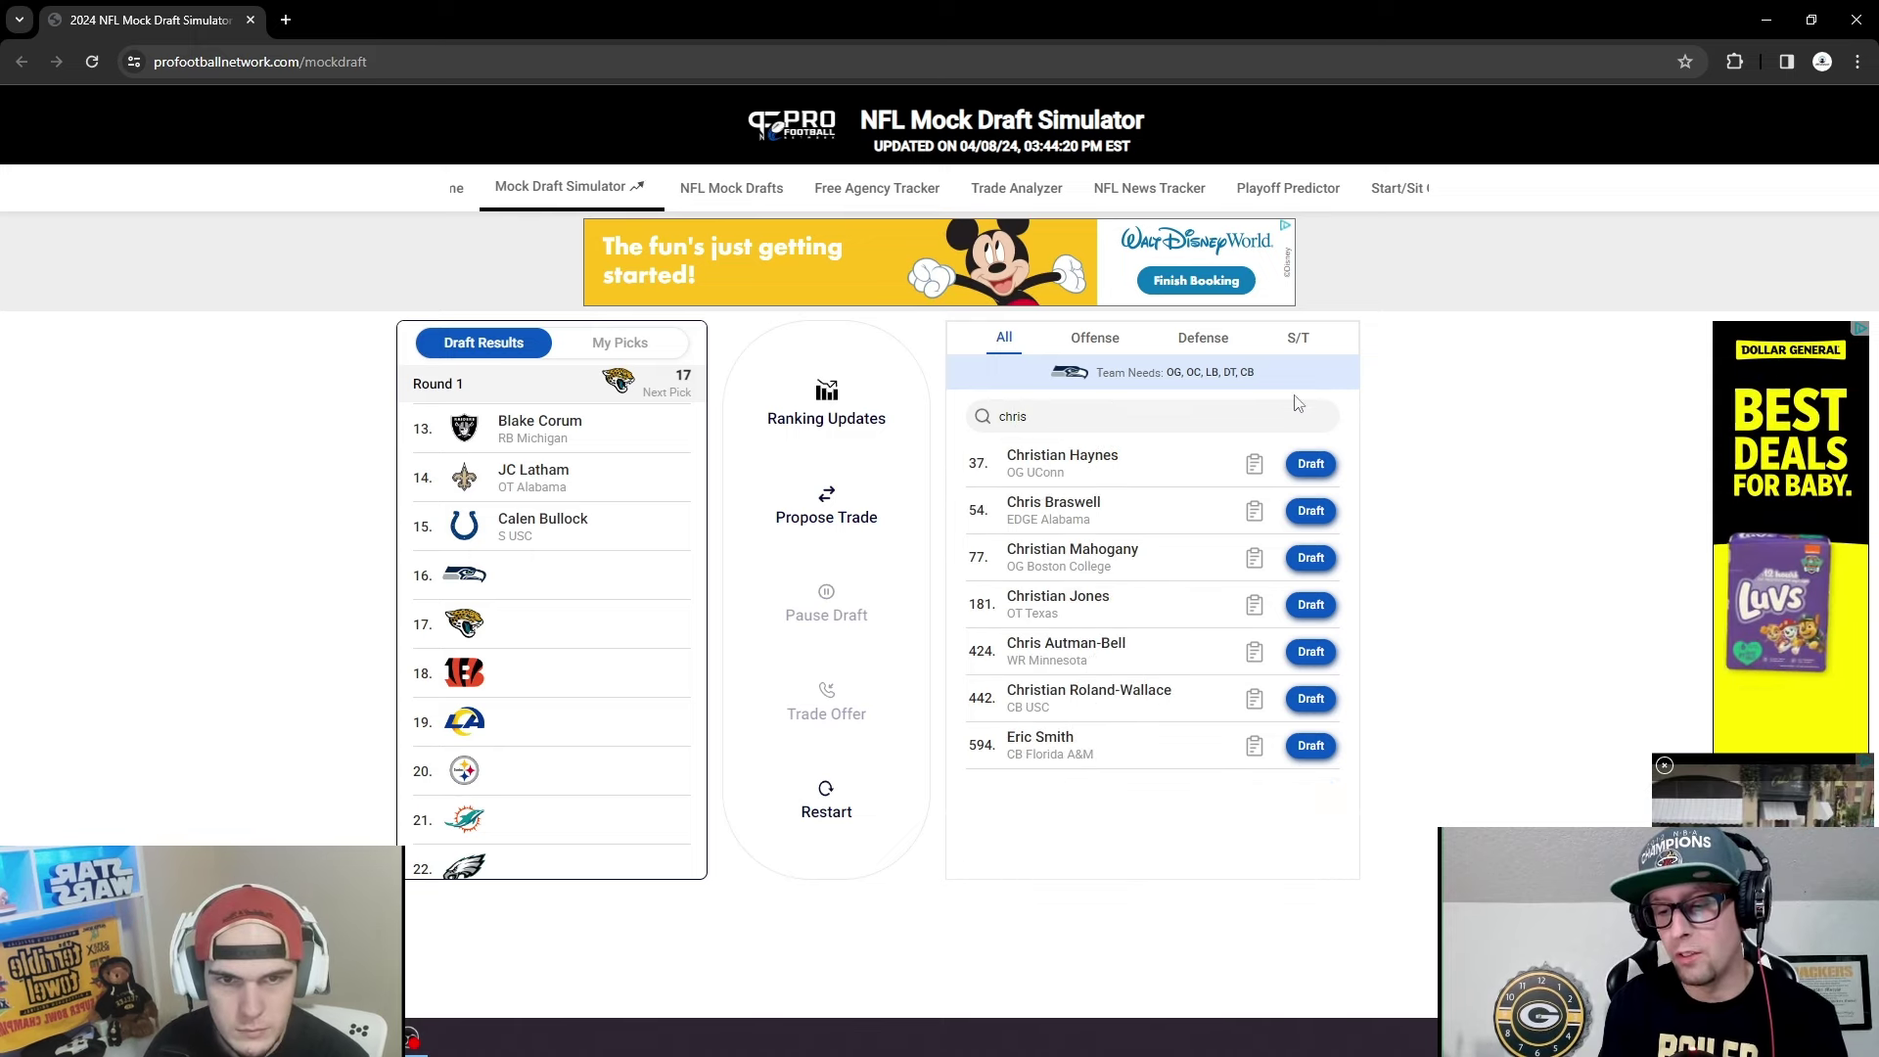
Read Christian Haynes's strengths and weaknesses in his player info, and draft him for the Seahawks at pick 16.
{"action": "left_click", "coordinate": [1253, 465]}
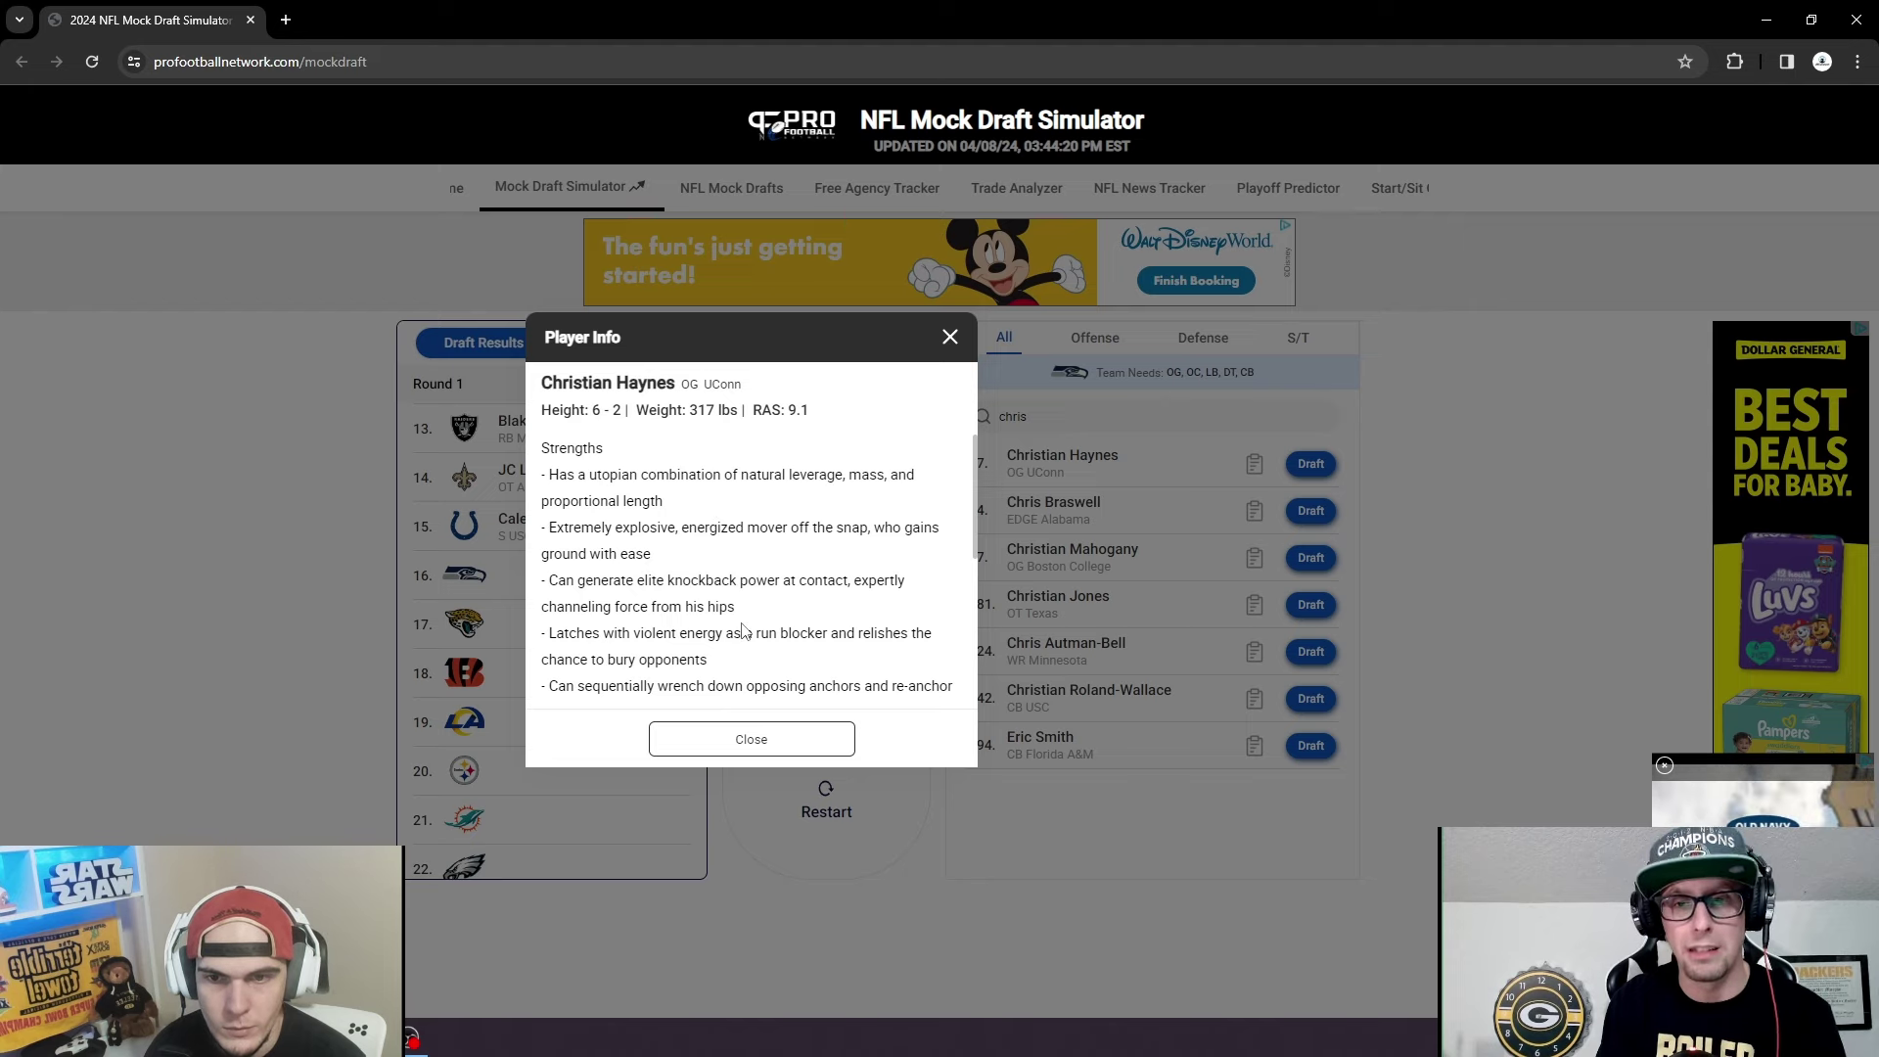
{"action": "scroll", "coordinate": [746, 622], "scroll_direction": "down", "scroll_amount": 1}
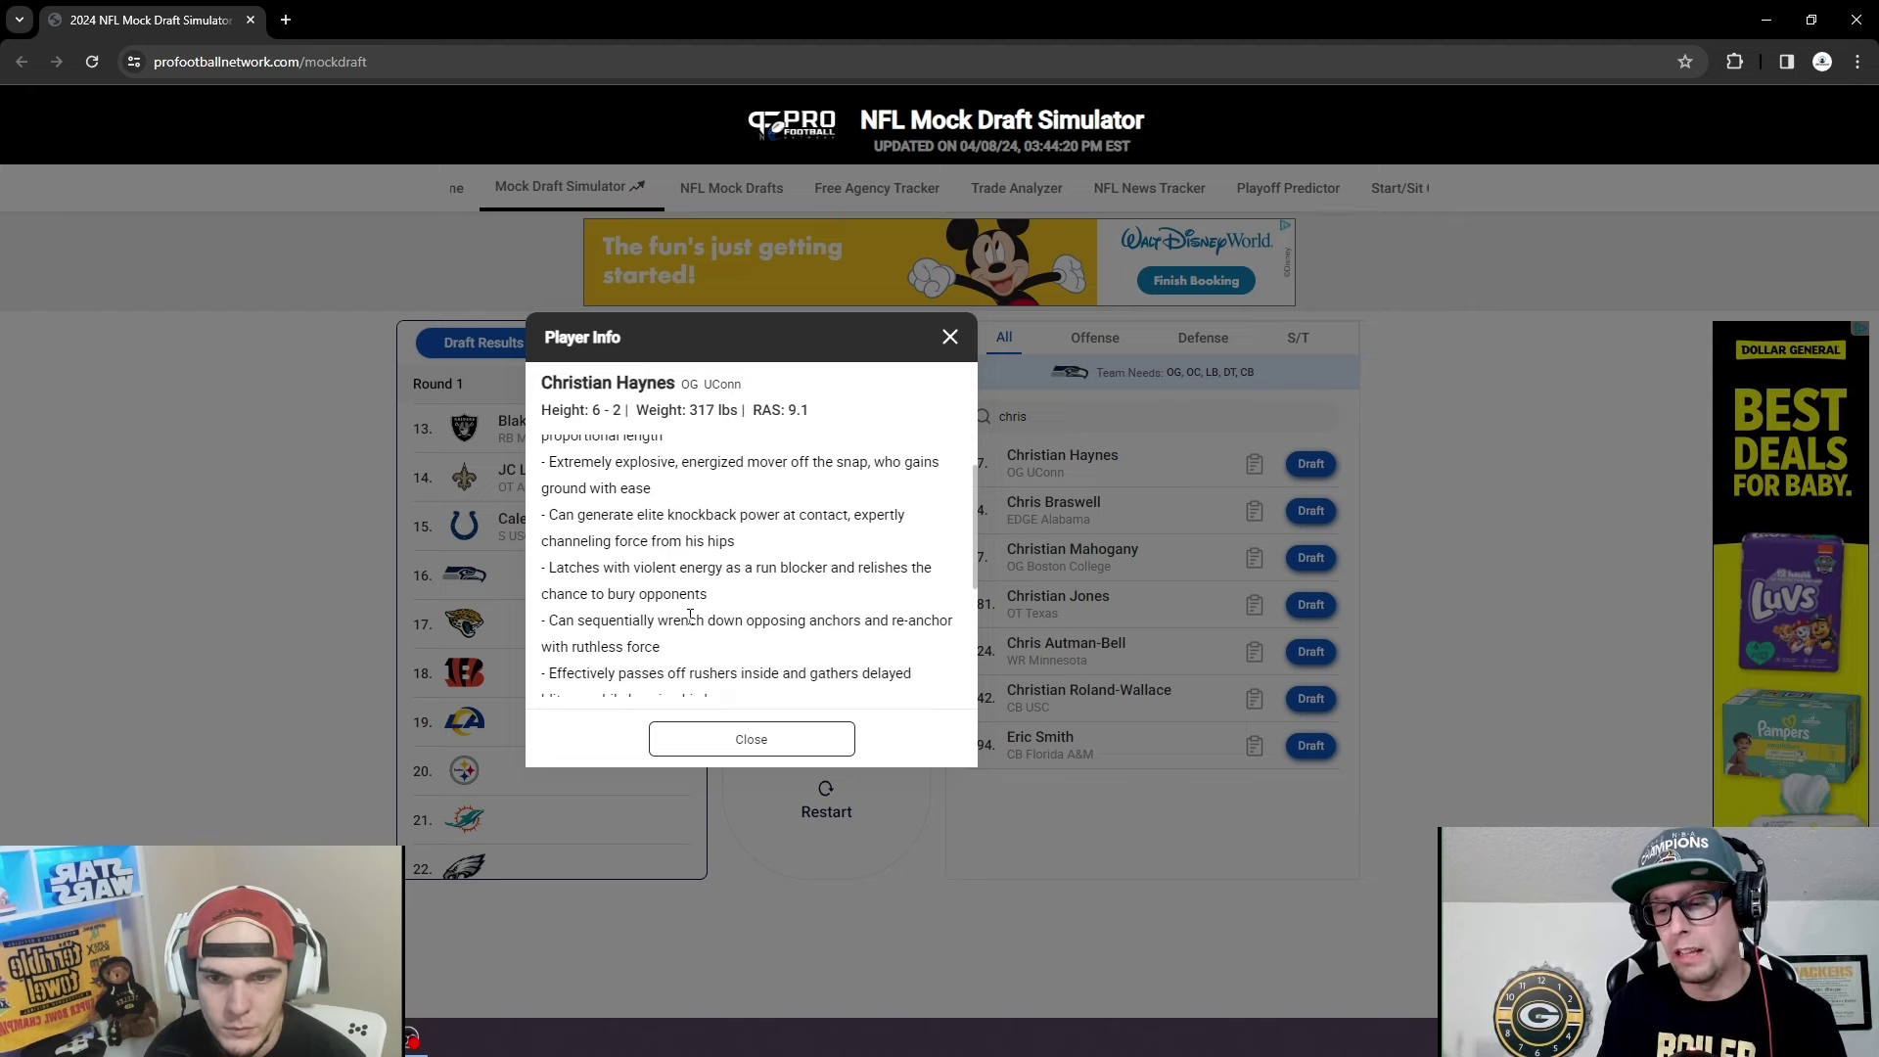
{"action": "scroll", "coordinate": [716, 617], "scroll_direction": "down", "scroll_amount": 1}
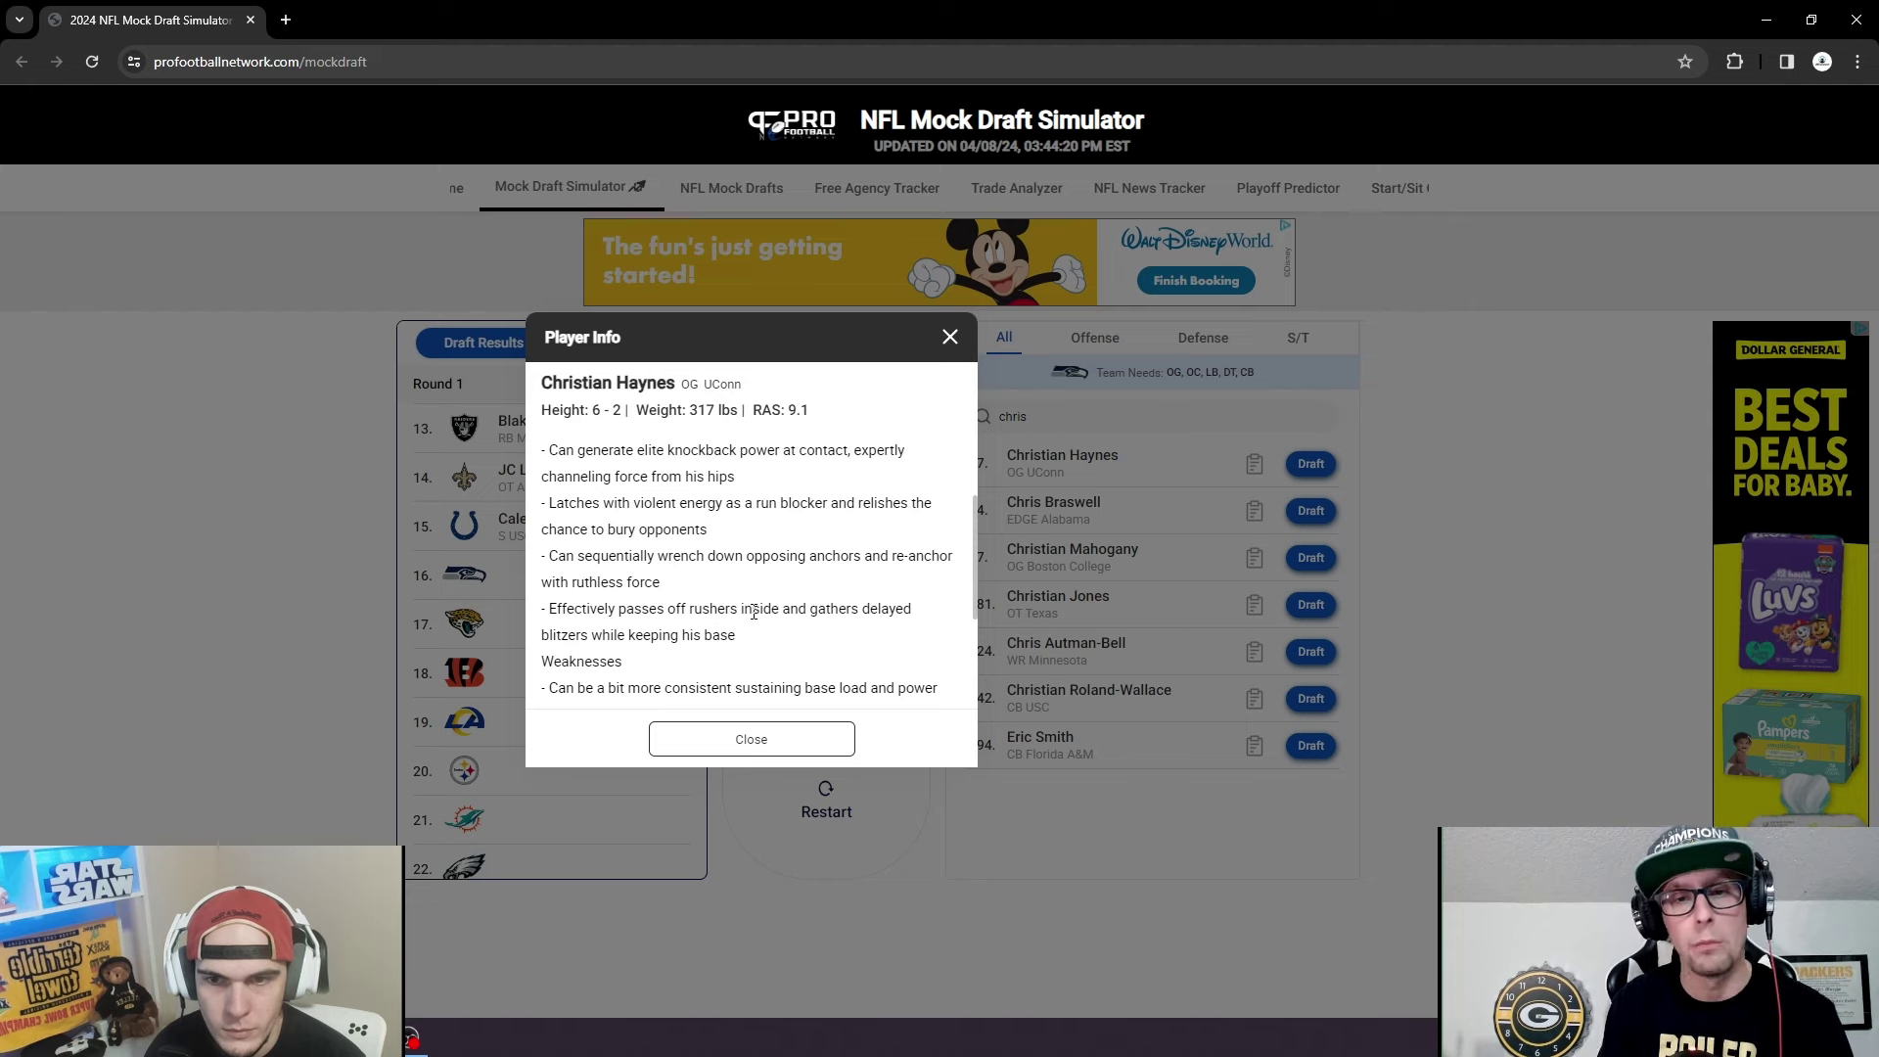
{"action": "scroll", "coordinate": [775, 604], "scroll_direction": "down", "scroll_amount": 1}
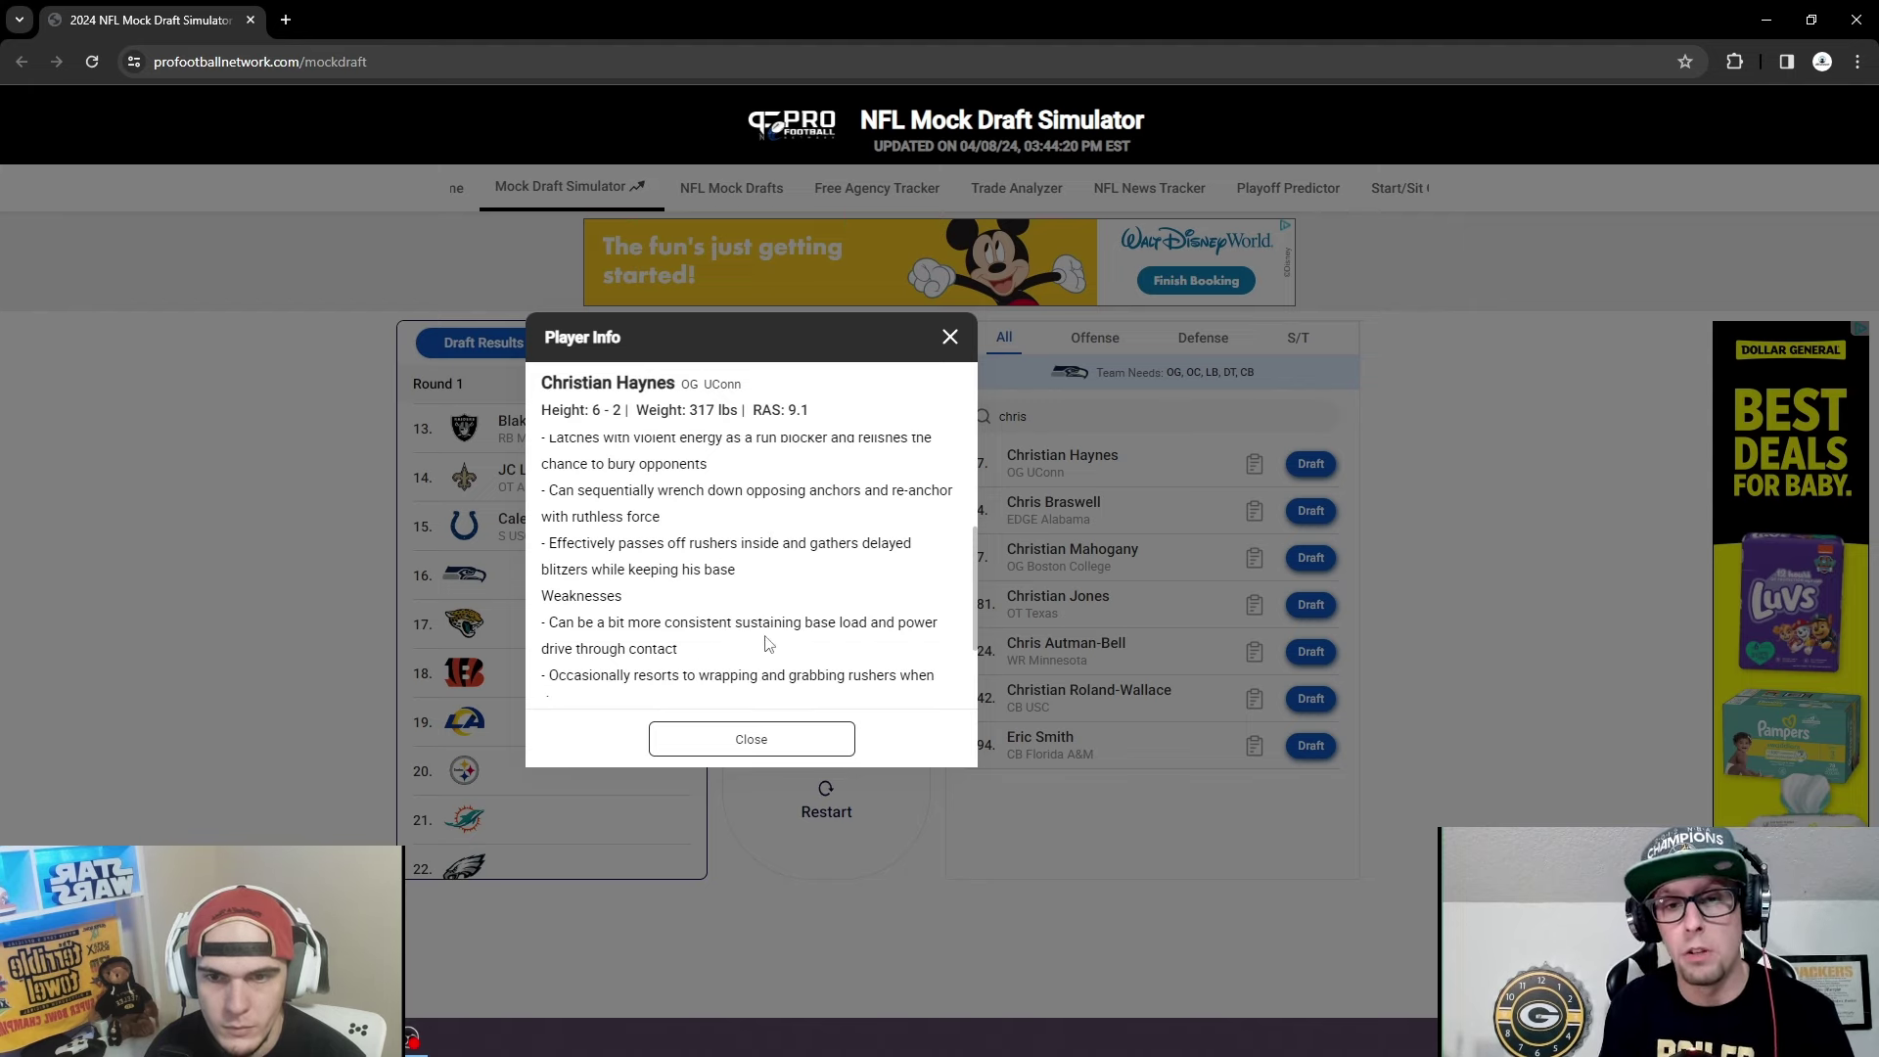
{"action": "scroll", "coordinate": [768, 643], "scroll_direction": "down", "scroll_amount": 1}
{"action": "scroll", "coordinate": [765, 634], "scroll_direction": "down", "scroll_amount": 1}
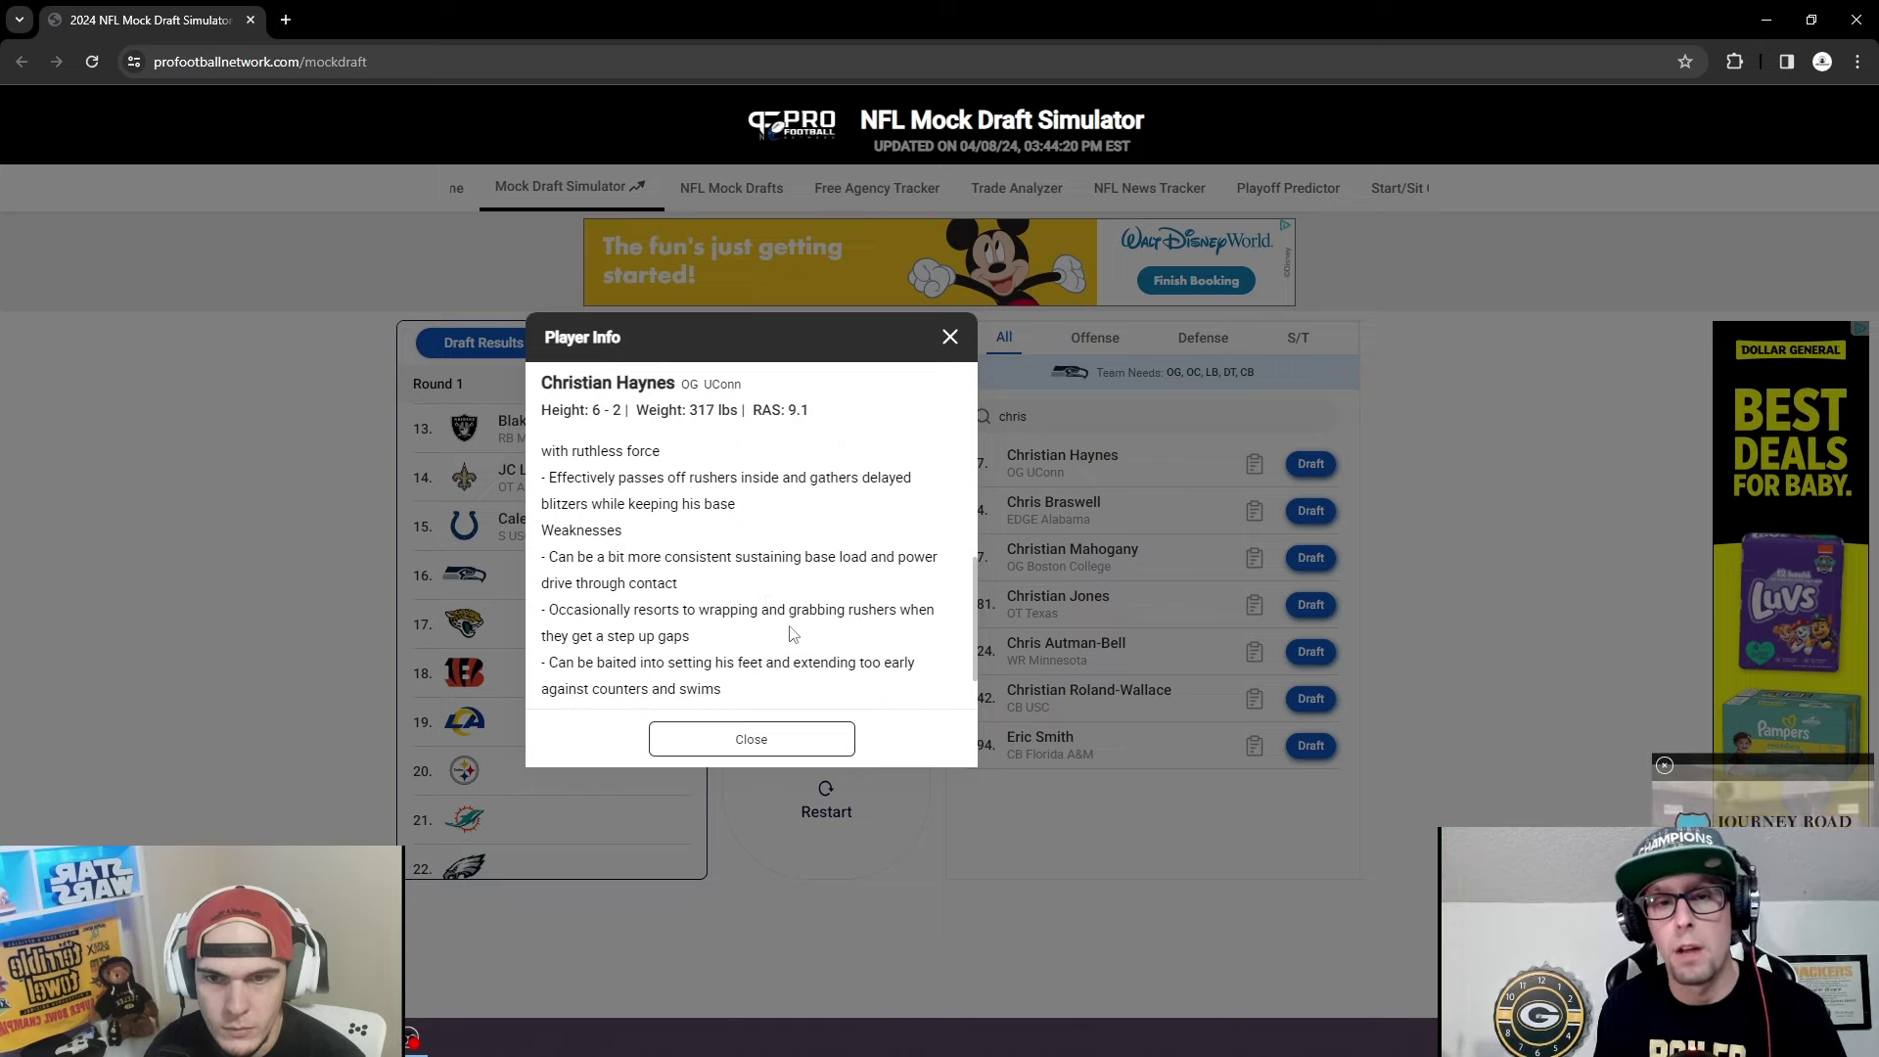
{"action": "left_click", "coordinate": [948, 345]}
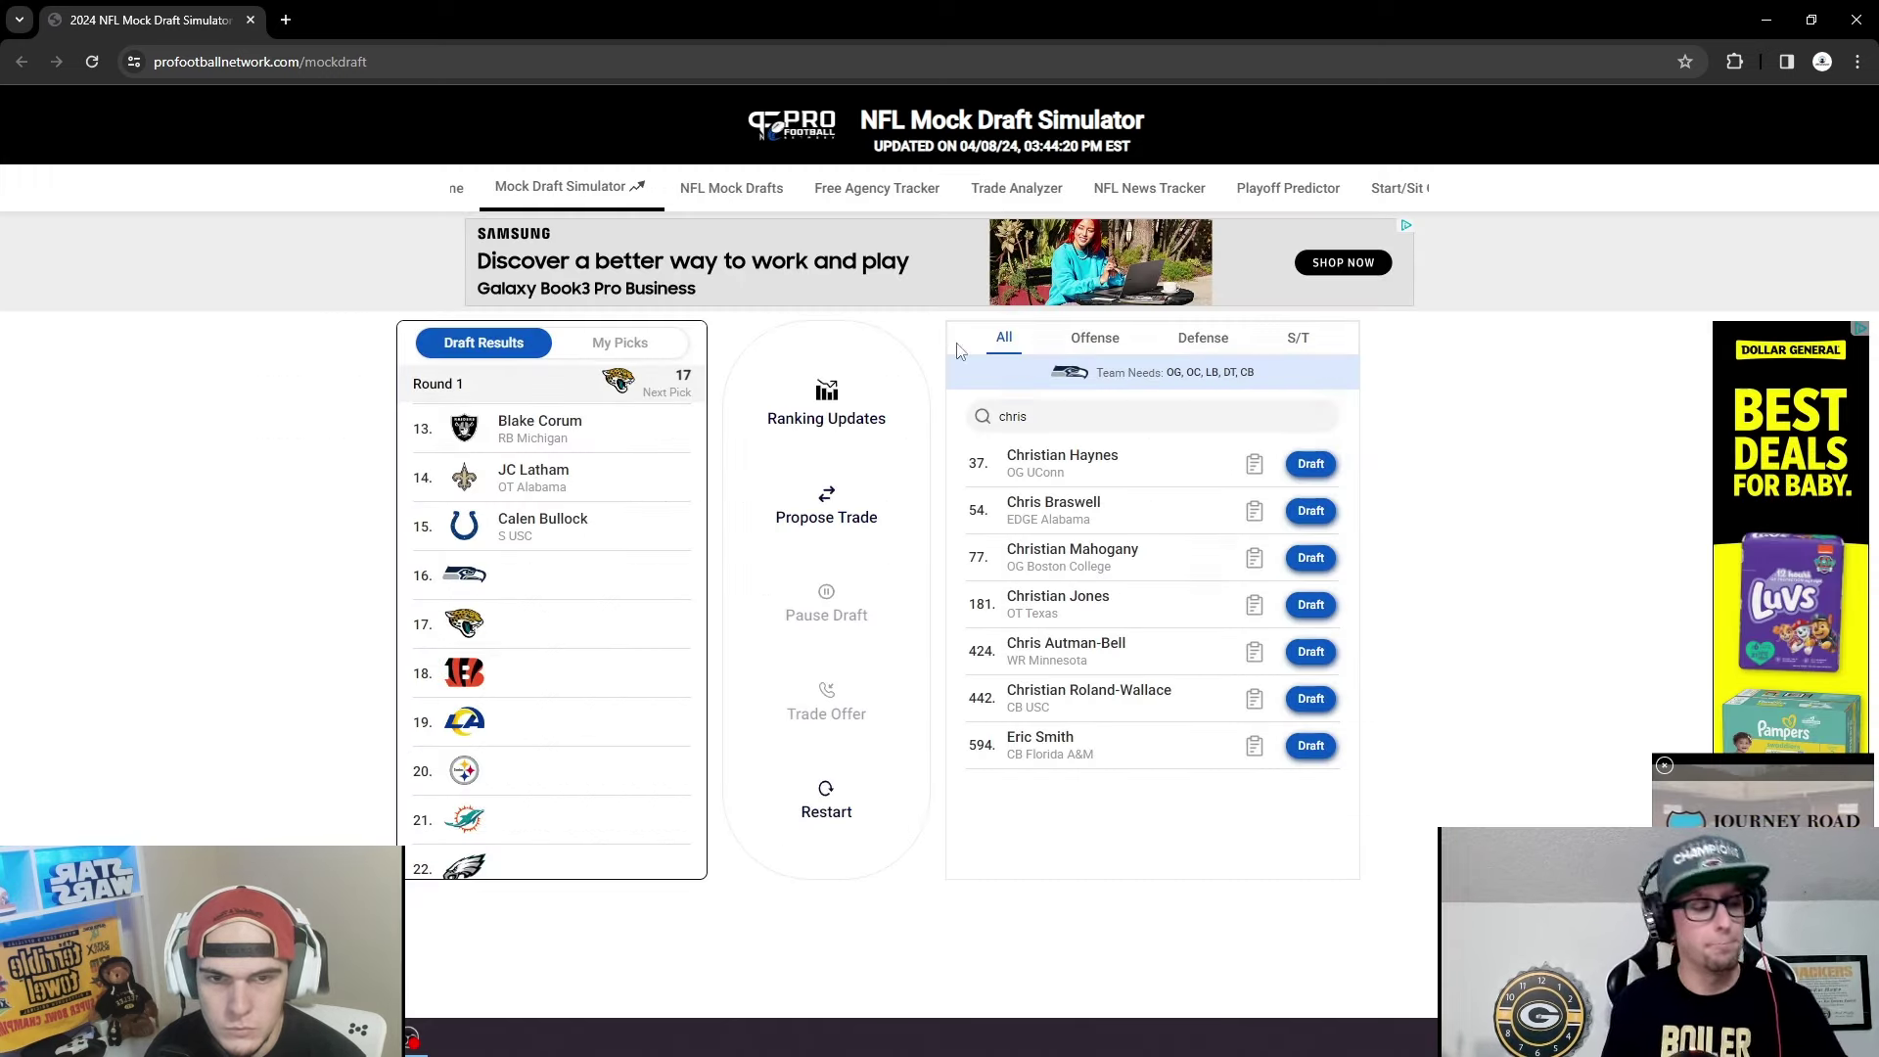
{"action": "left_click", "coordinate": [1312, 477]}
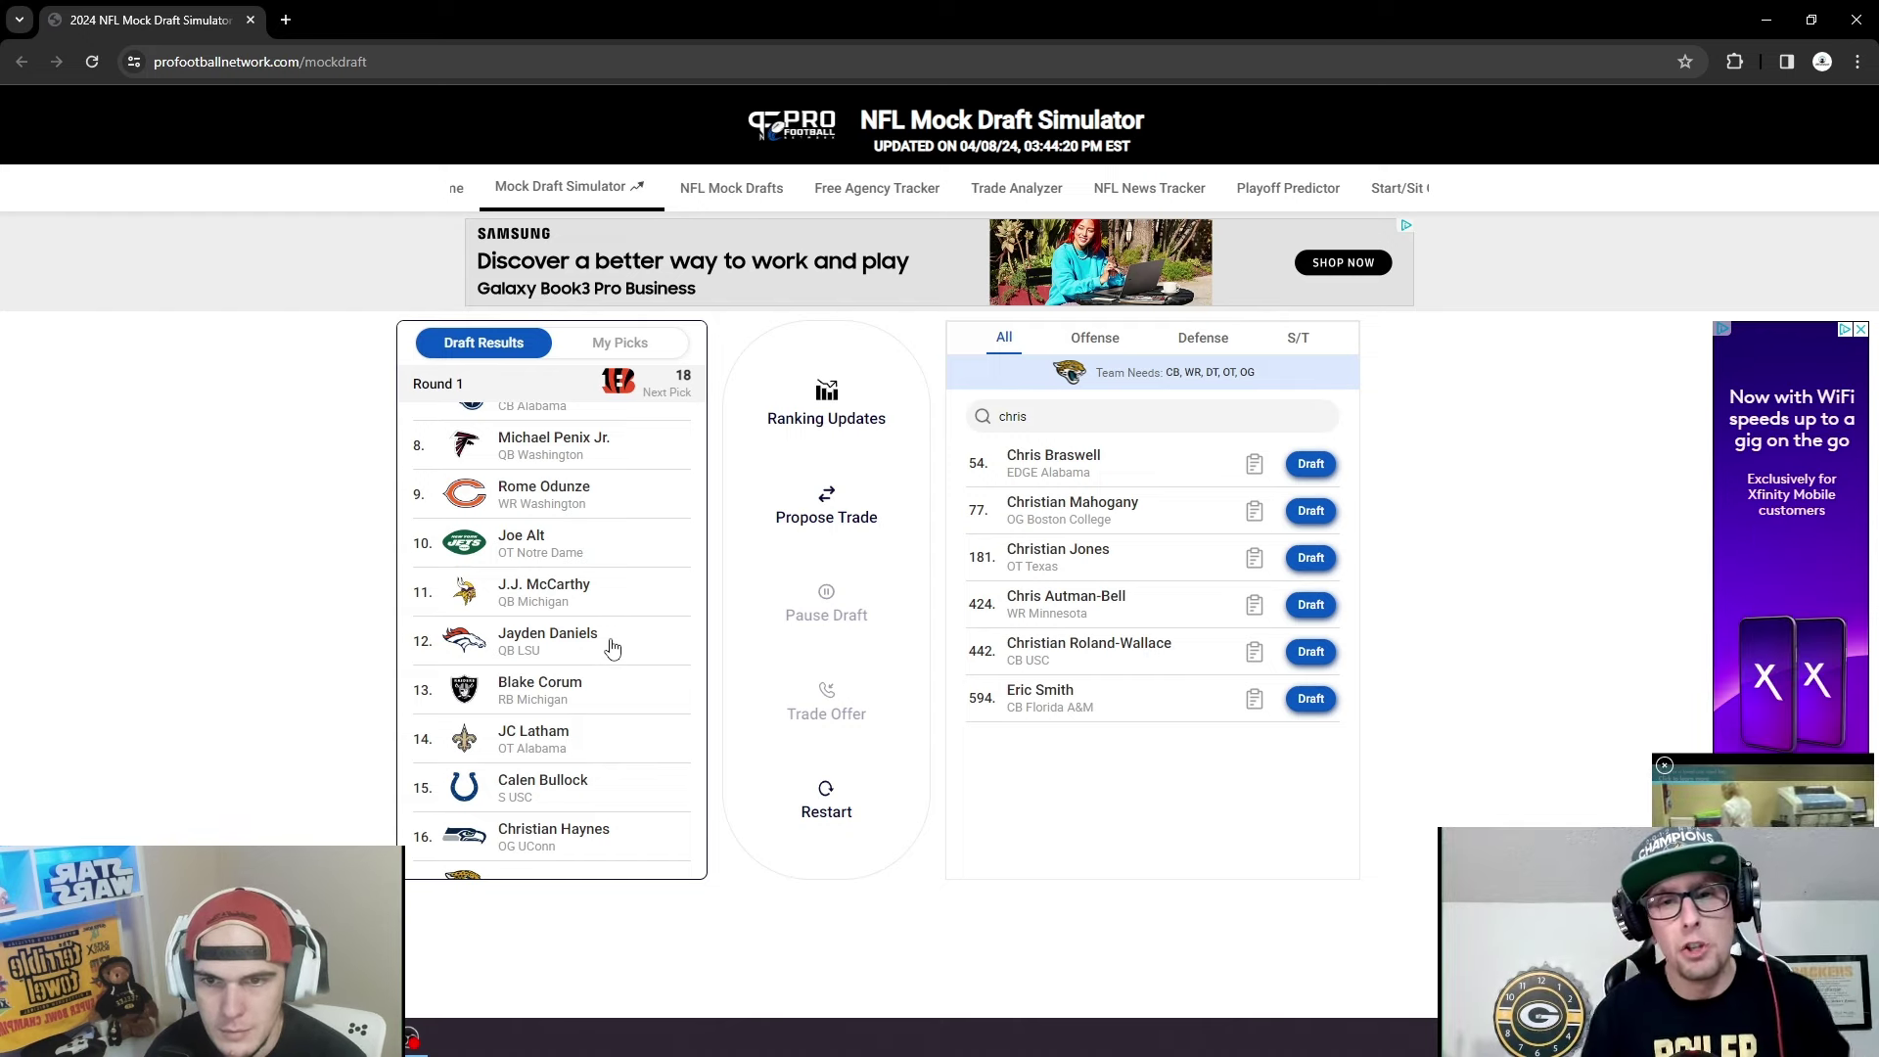
Clear the prospect search, and draft Olumuyiwa Fashanu for the Jaguars at pick 17.
{"action": "scroll", "coordinate": [611, 647], "scroll_direction": "down", "scroll_amount": 3}
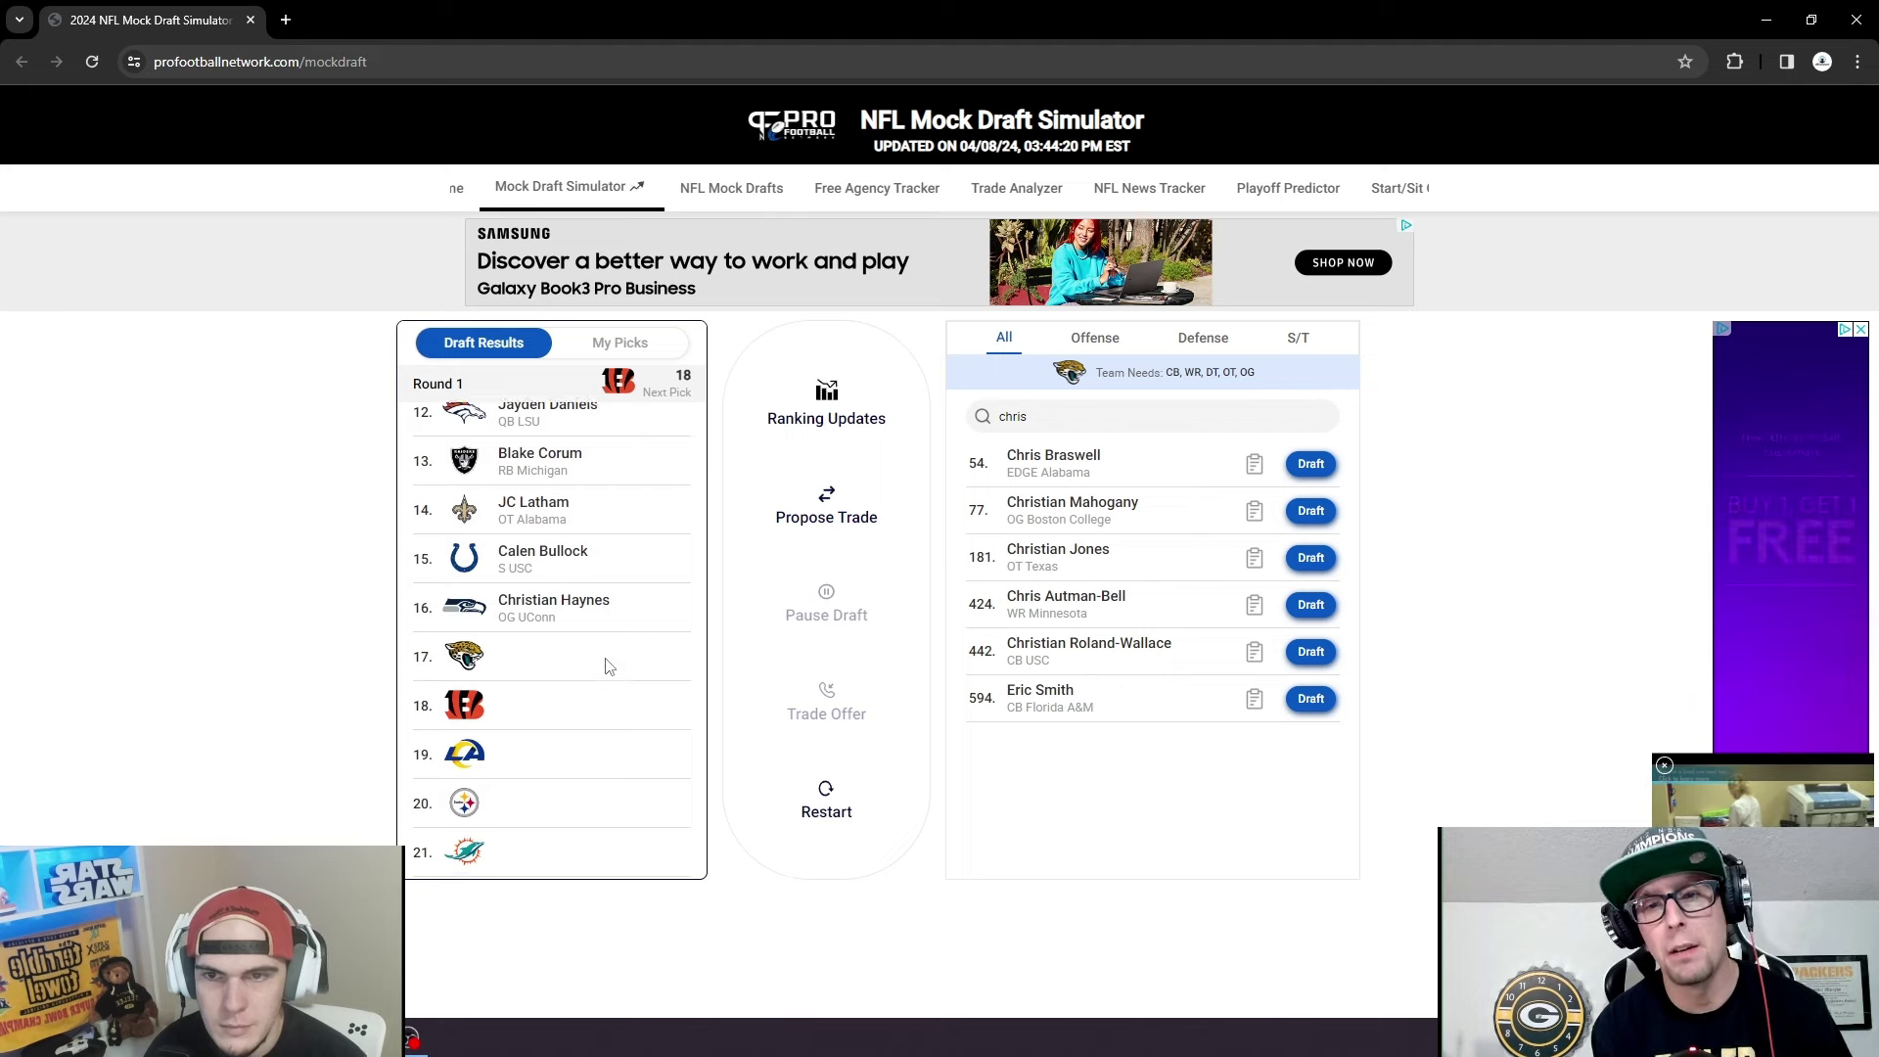
{"action": "scroll", "coordinate": [606, 667], "scroll_direction": "down", "scroll_amount": 2}
{"action": "scroll", "coordinate": [606, 604], "scroll_direction": "down", "scroll_amount": 2}
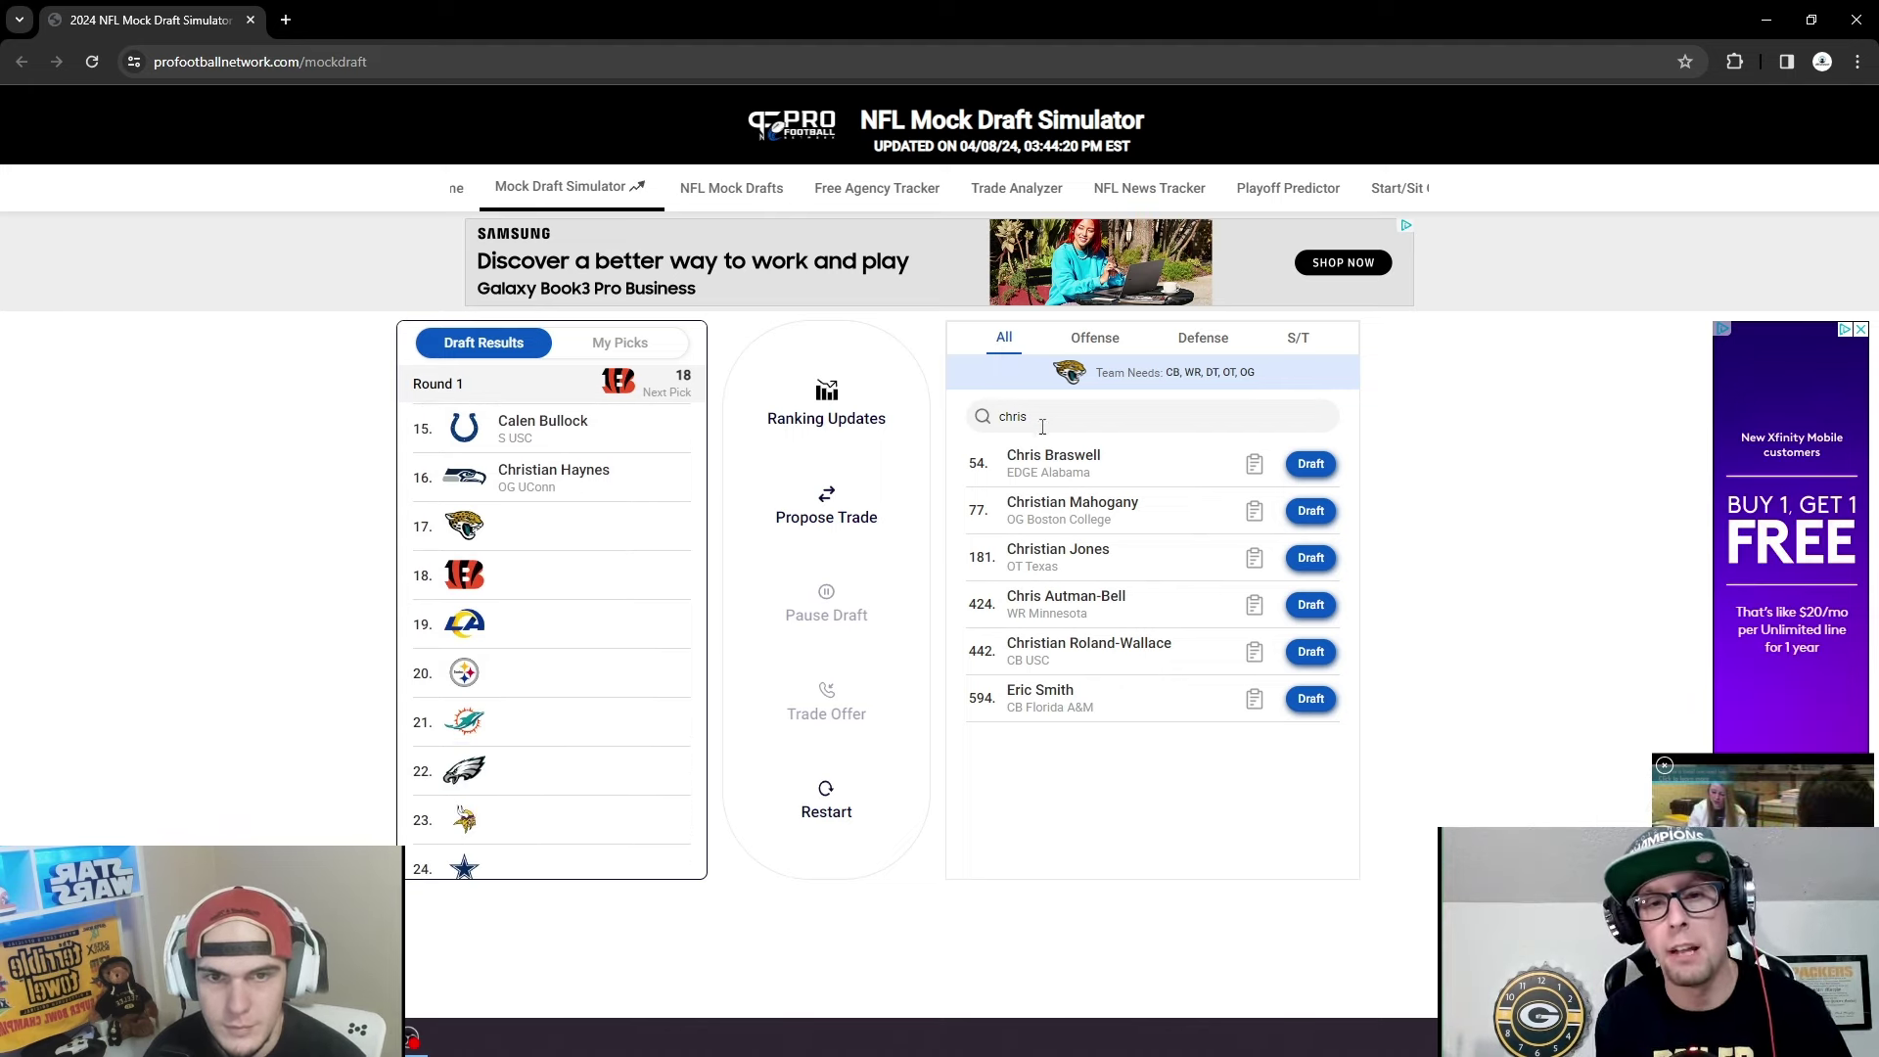
{"action": "left_click_drag", "start_coordinate": [1042, 427], "coordinate": [961, 428]}
{"action": "key", "text": "BackSpace"}
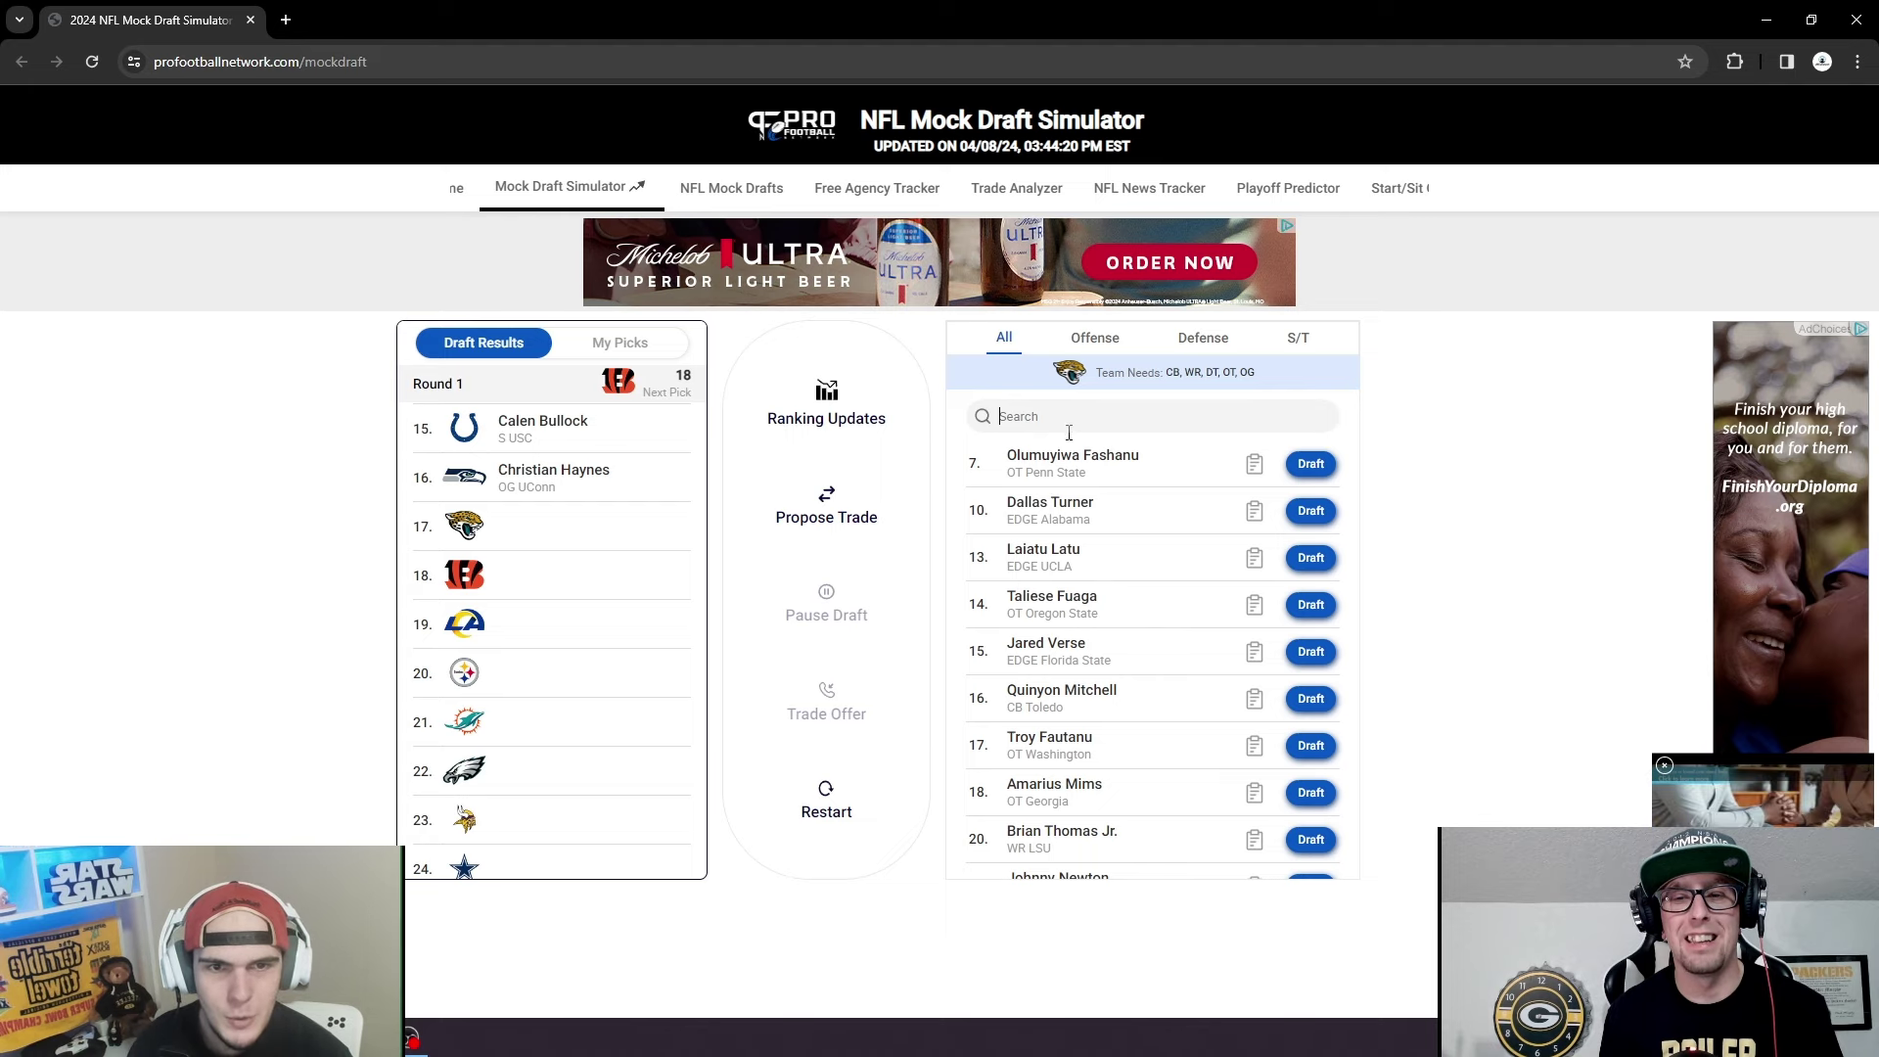
{"action": "left_click", "coordinate": [1310, 465]}
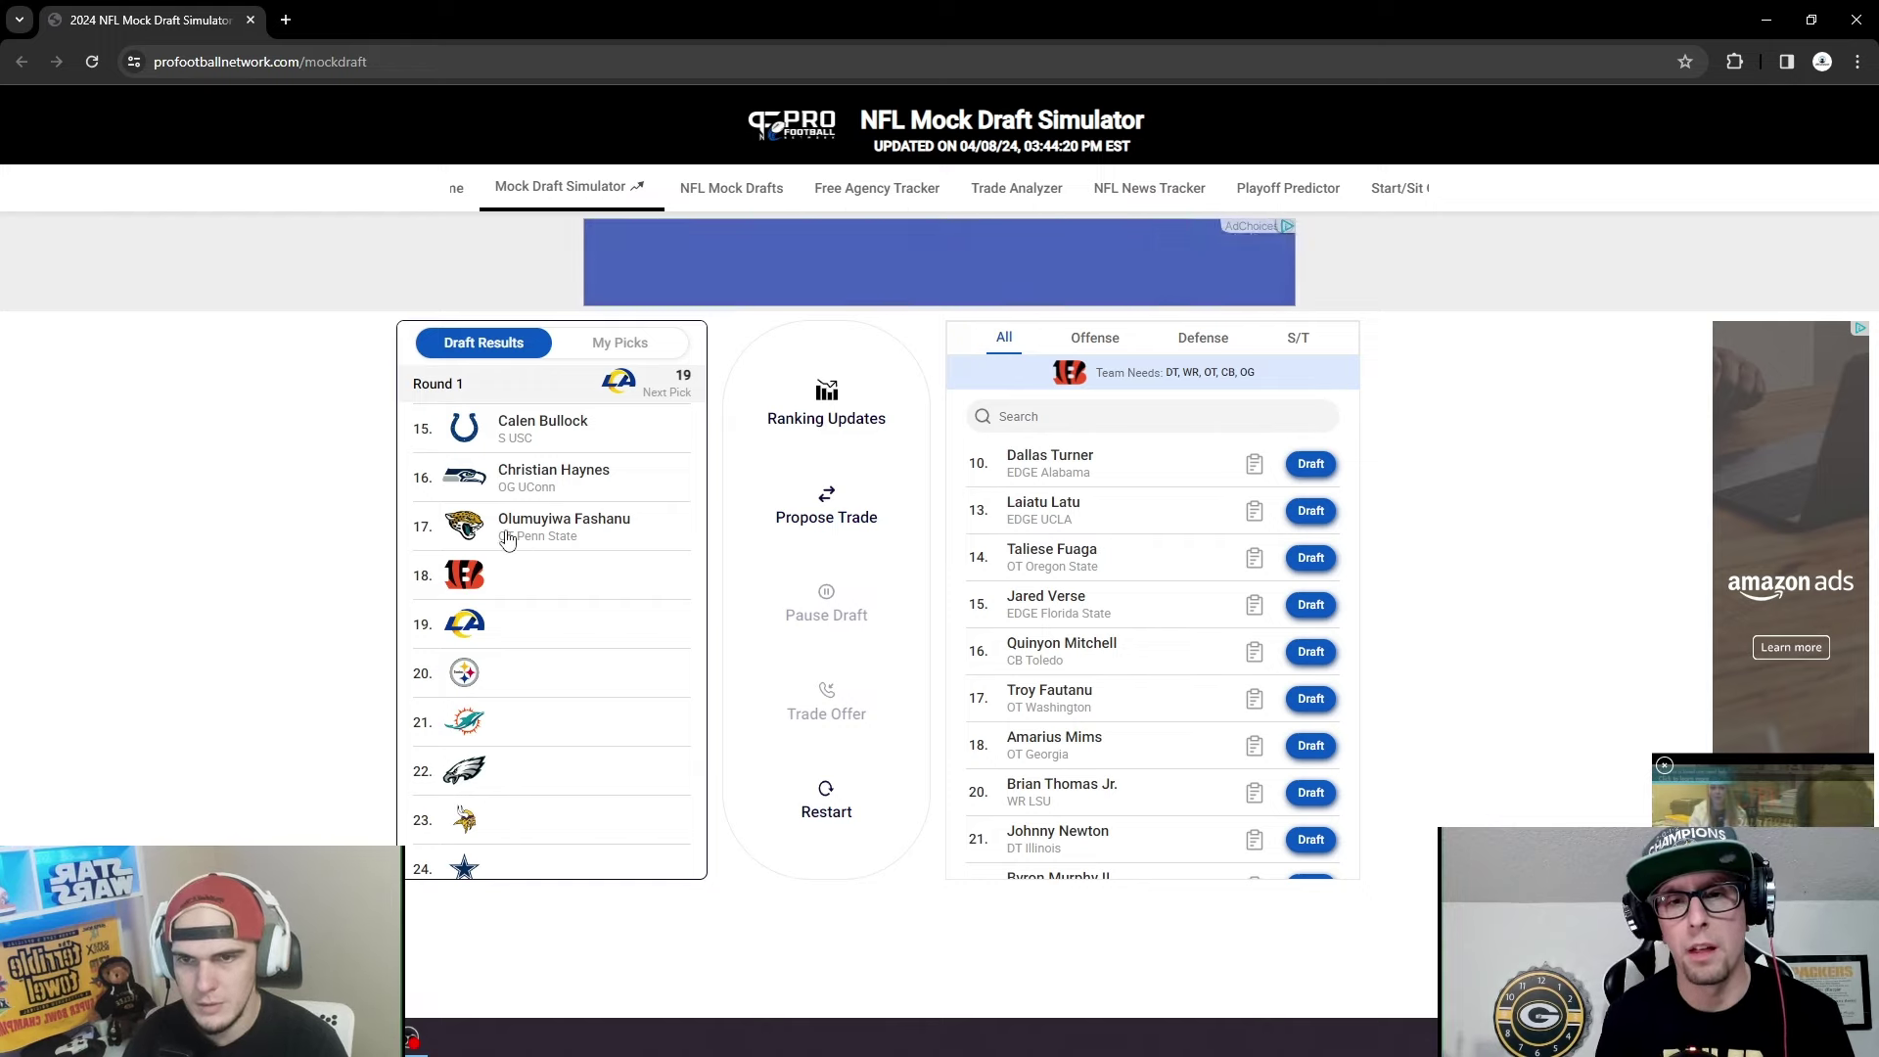
Read the strengths and weaknesses in Olumuyiwa Fashanu's player info from the draft results, and close it.
{"action": "left_click", "coordinate": [537, 531]}
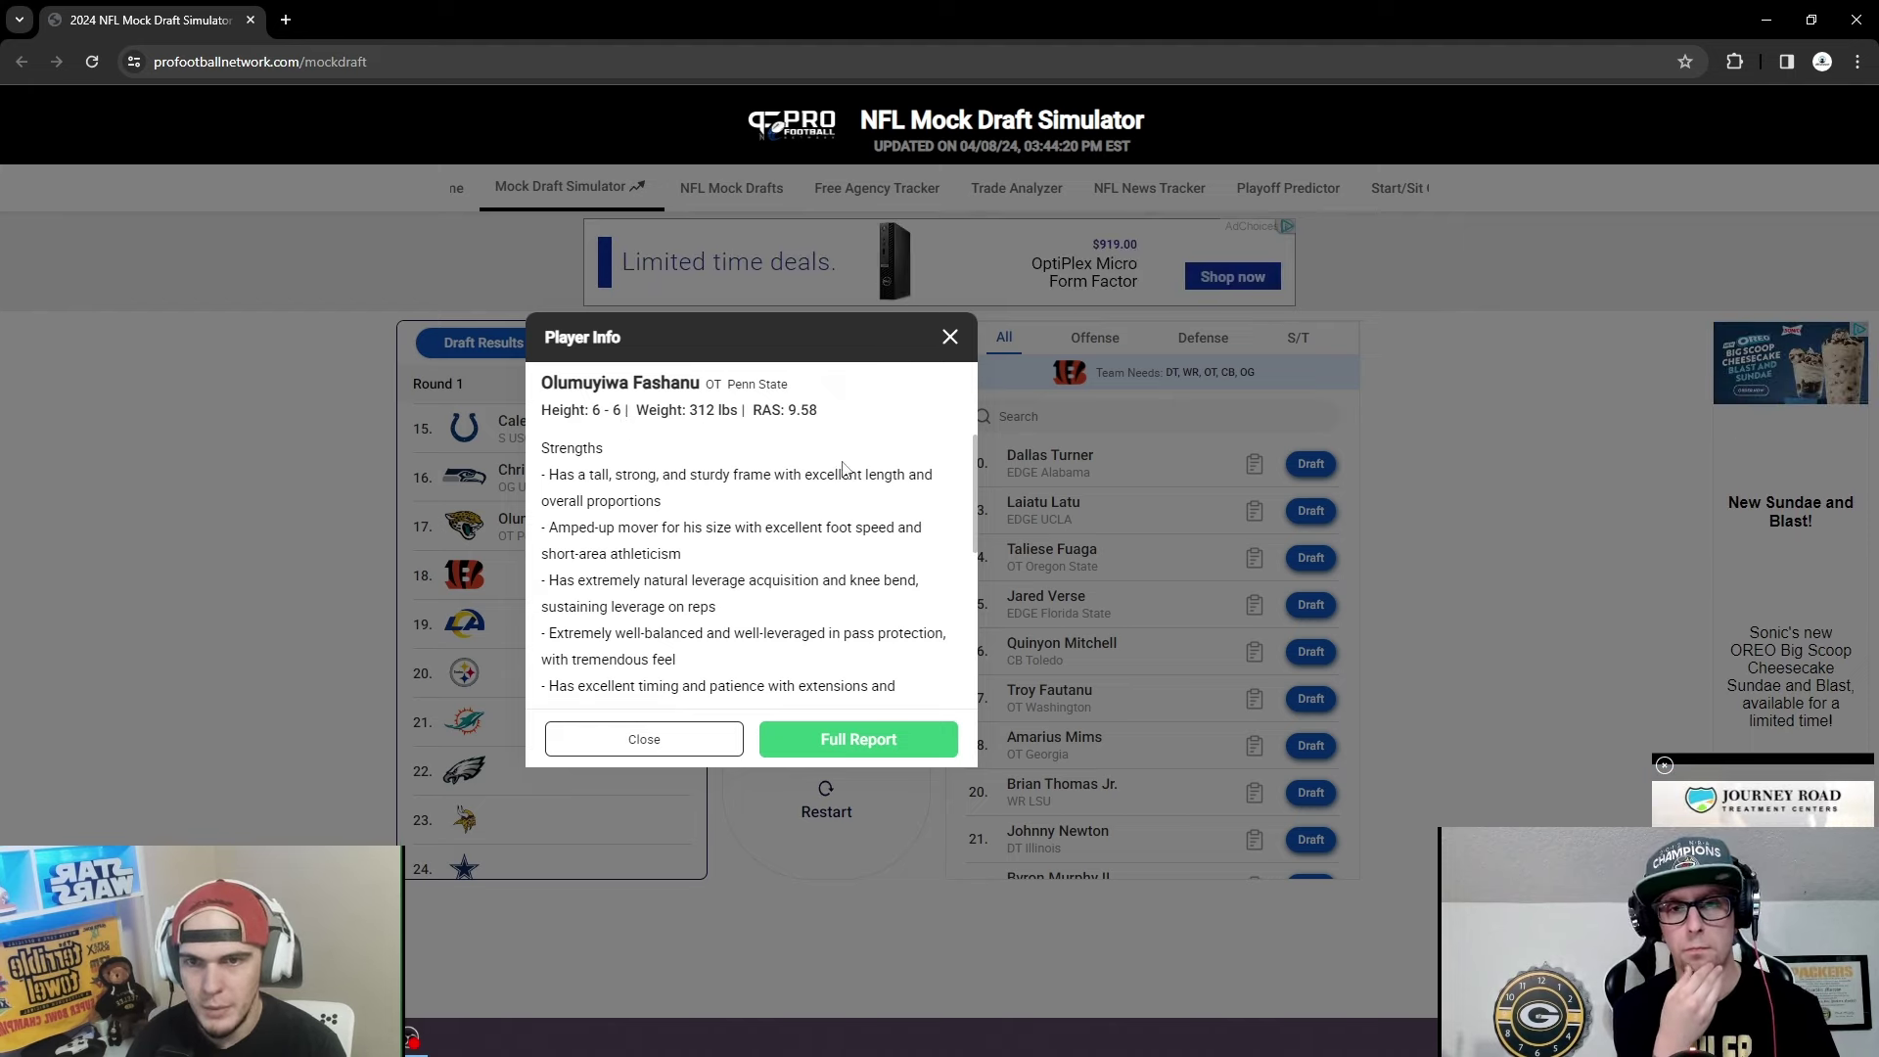
{"action": "scroll", "coordinate": [719, 499], "scroll_direction": "down", "scroll_amount": 1}
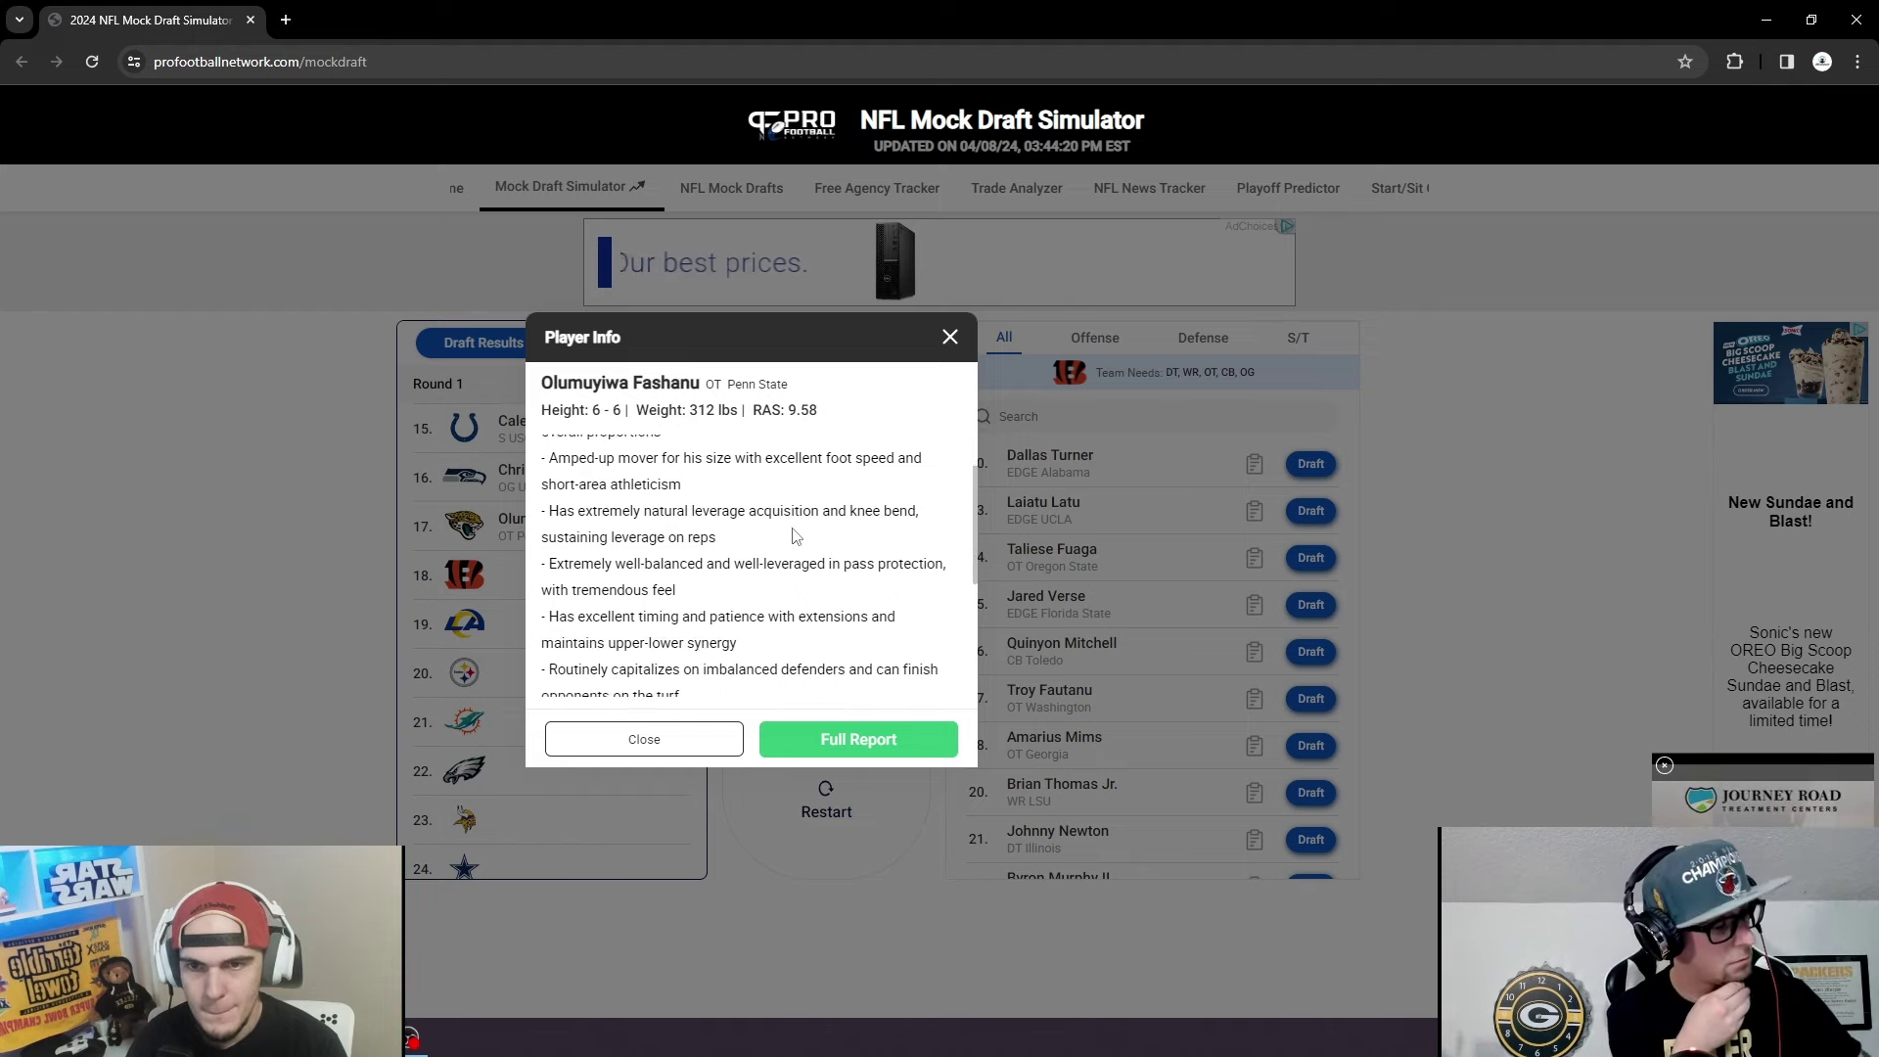
{"action": "scroll", "coordinate": [803, 538], "scroll_direction": "down", "scroll_amount": 2}
{"action": "scroll", "coordinate": [837, 544], "scroll_direction": "down", "scroll_amount": 2}
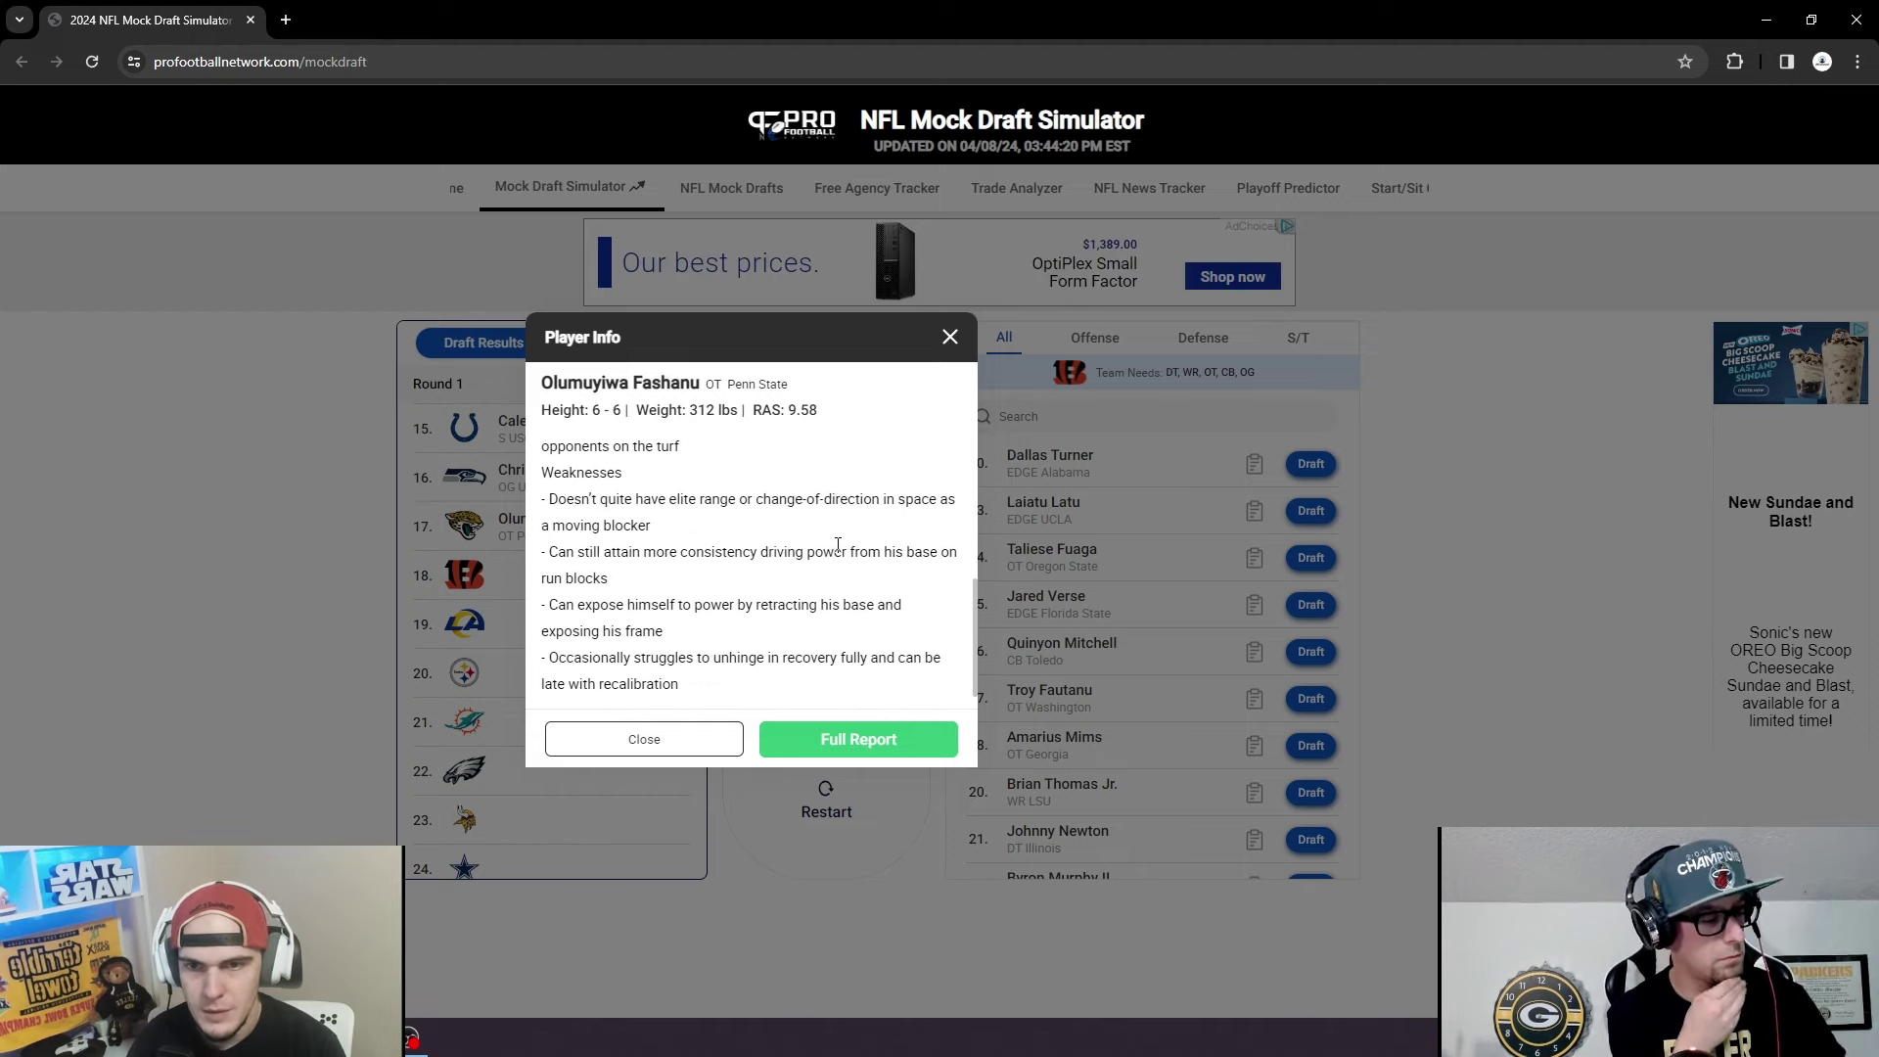
{"action": "left_click", "coordinate": [949, 336]}
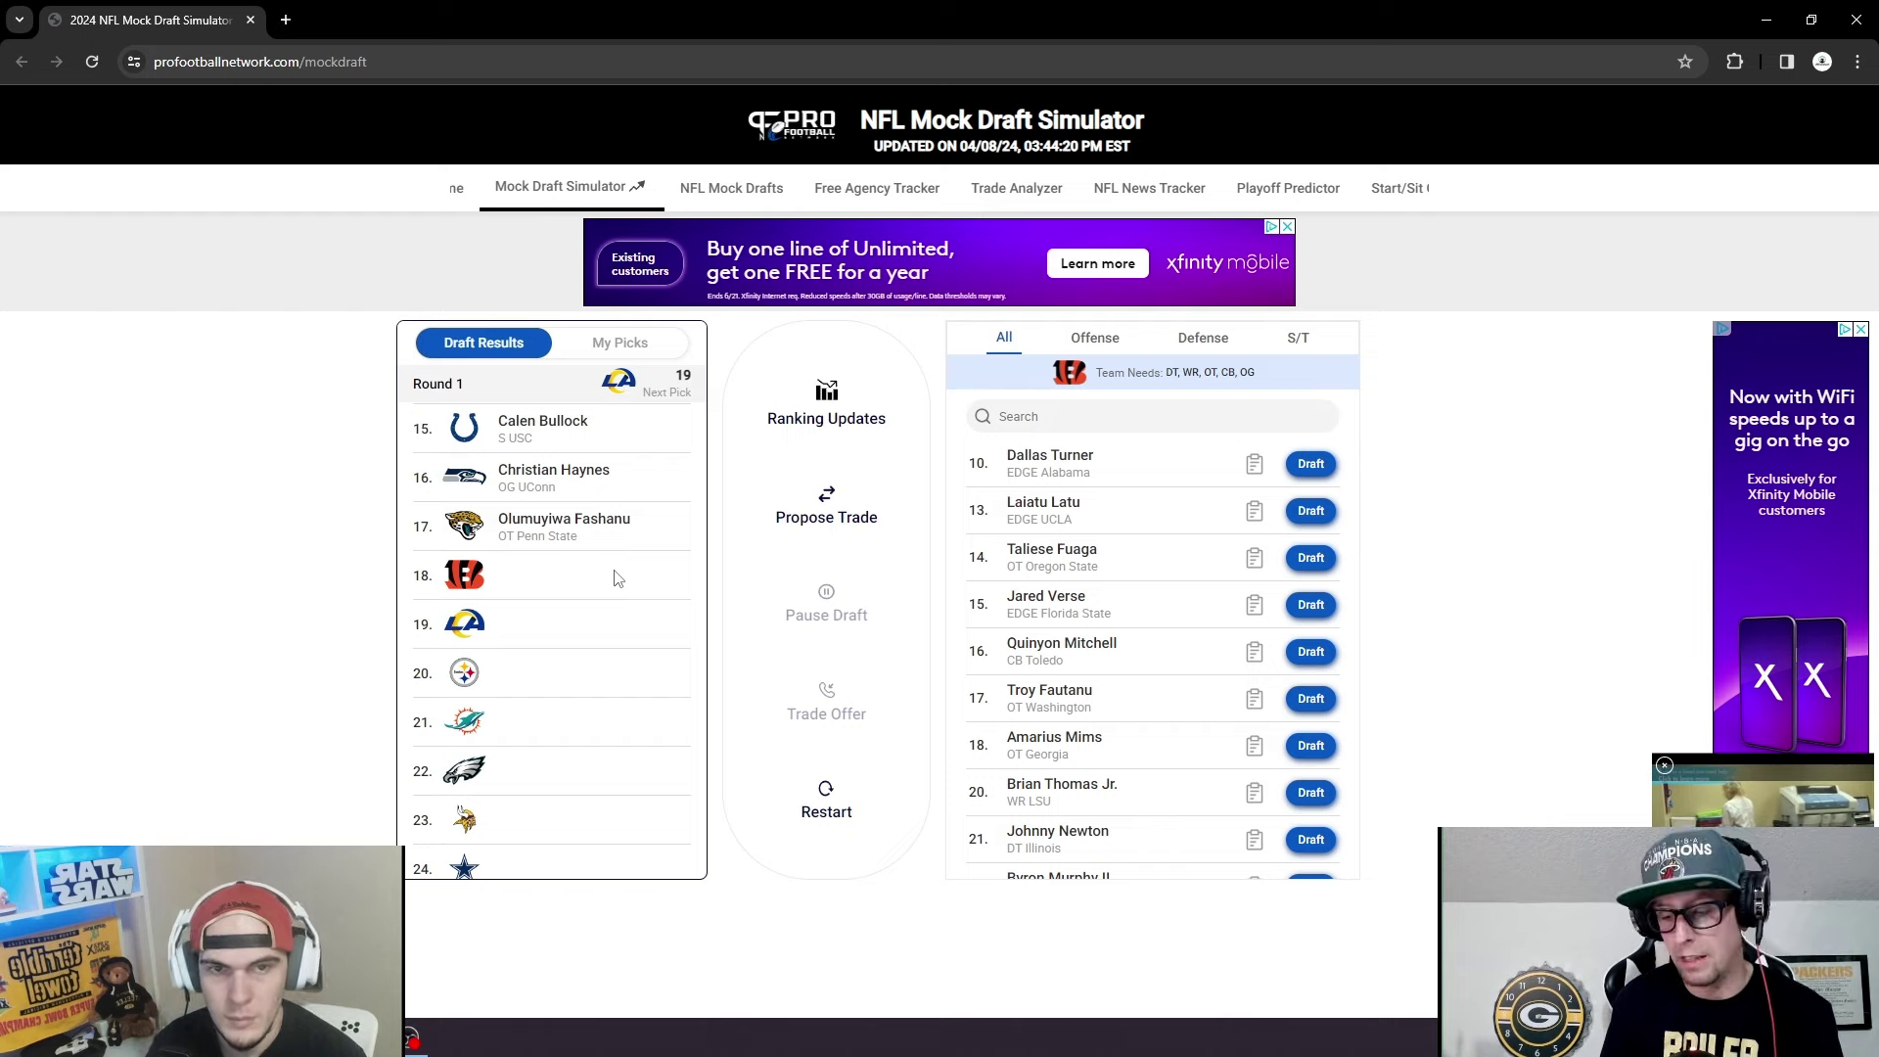
Filter the defensive prospects to defensive tackles, and draft Johnny Newton for the Bengals at pick 18.
{"action": "left_click", "coordinate": [1203, 337]}
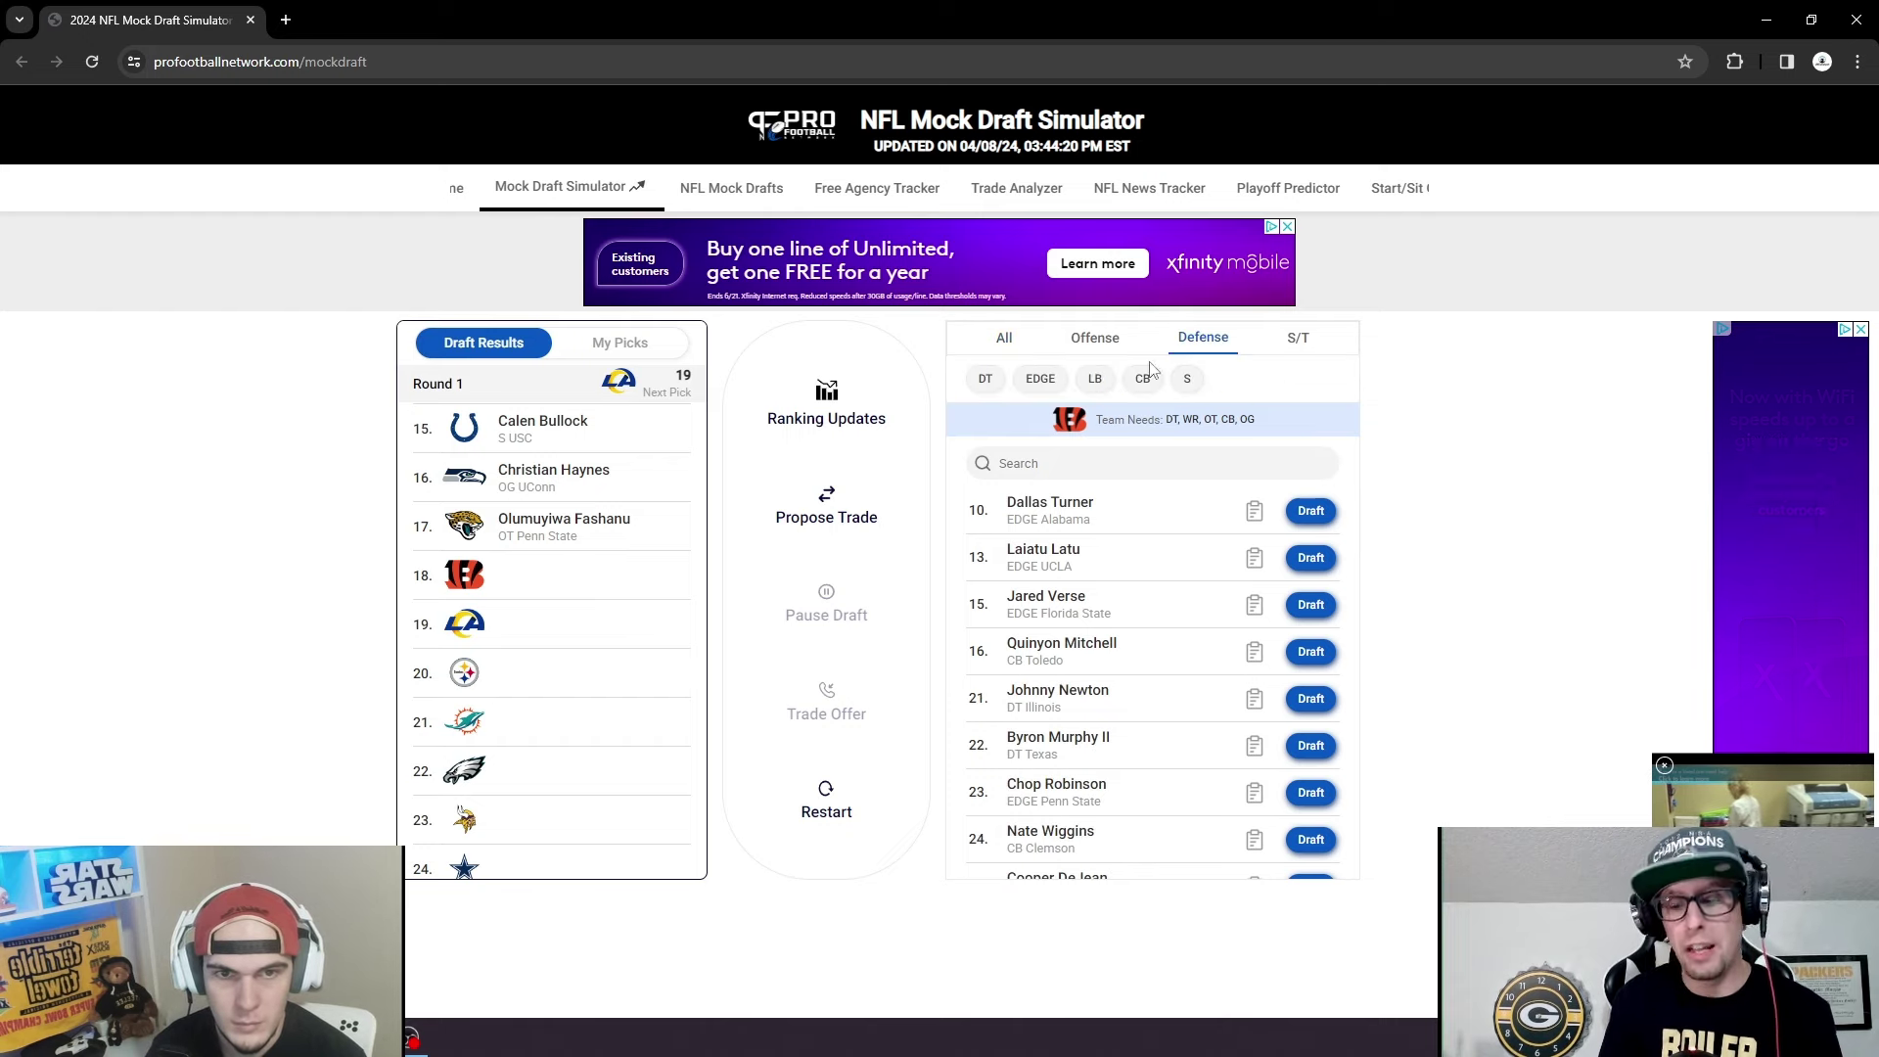
{"action": "left_click", "coordinate": [977, 383]}
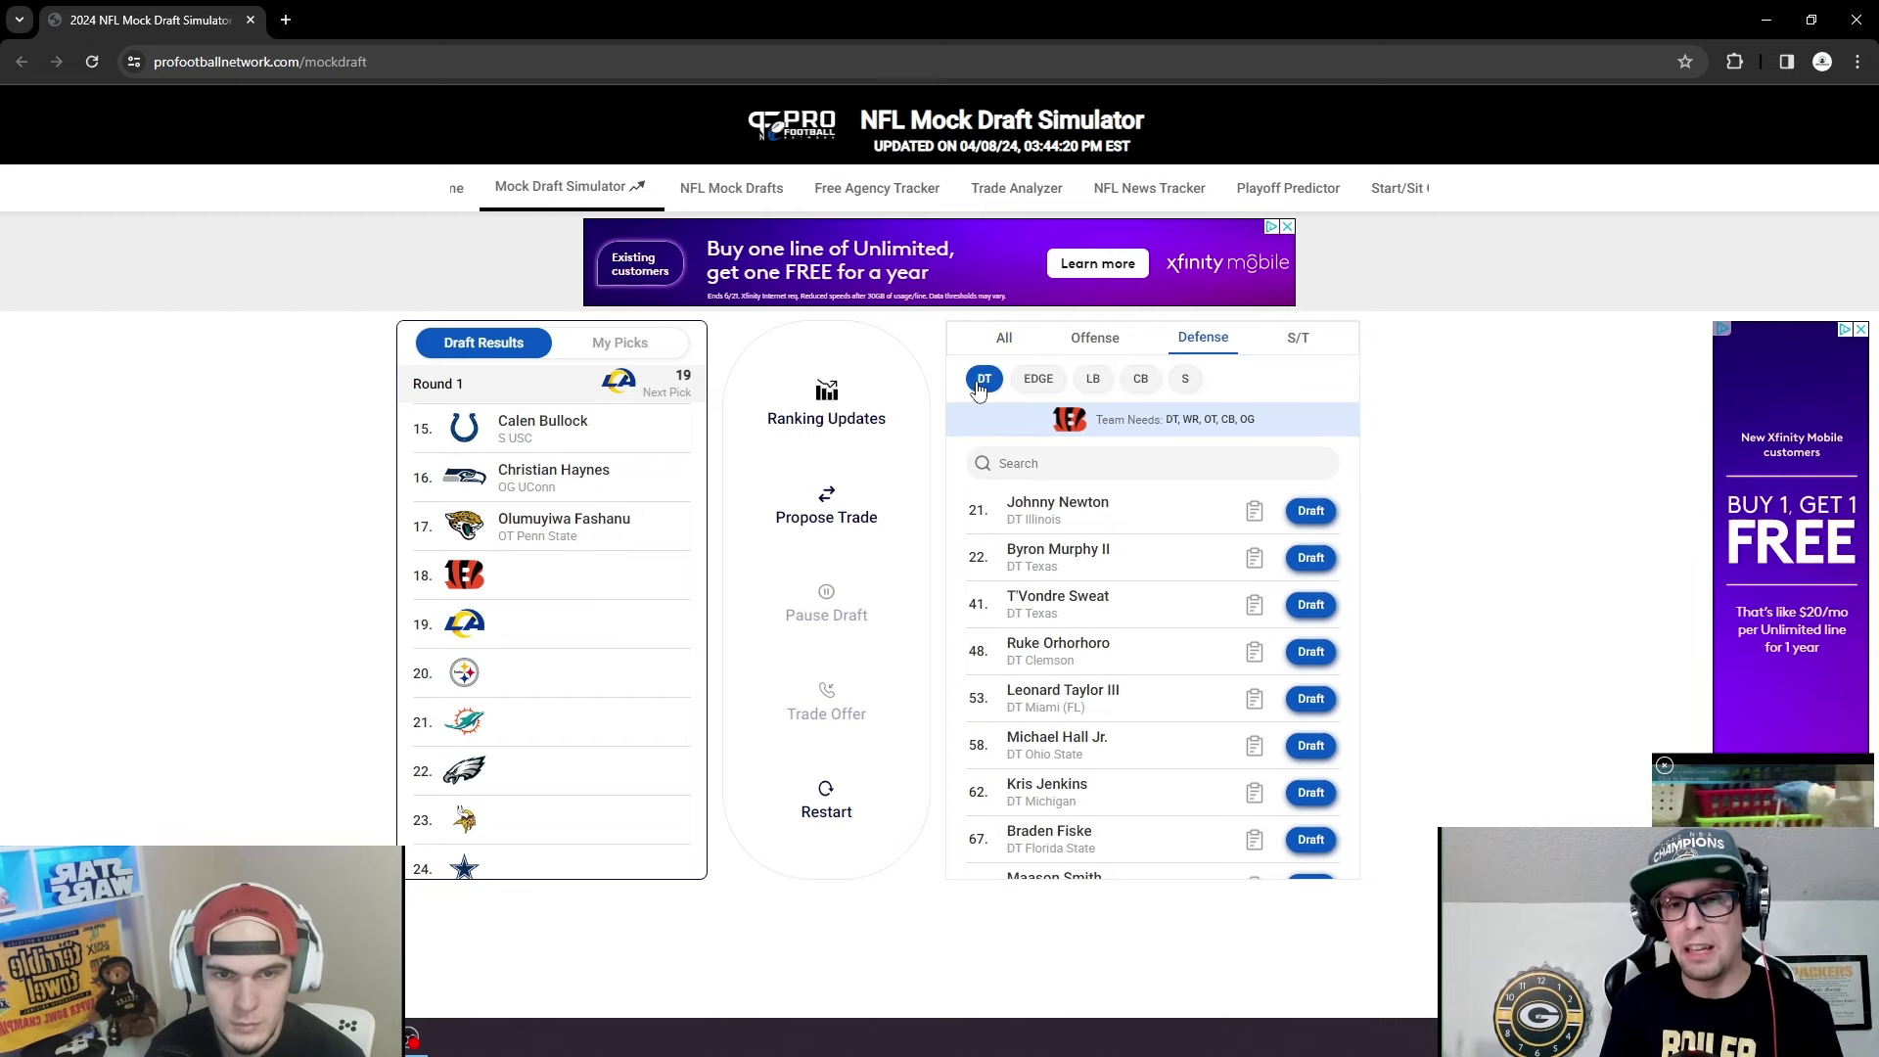
{"action": "left_click", "coordinate": [1311, 513]}
Read the strengths and weaknesses in Johnny Newton's player info from the draft results, and close it.
{"action": "left_click", "coordinate": [573, 577]}
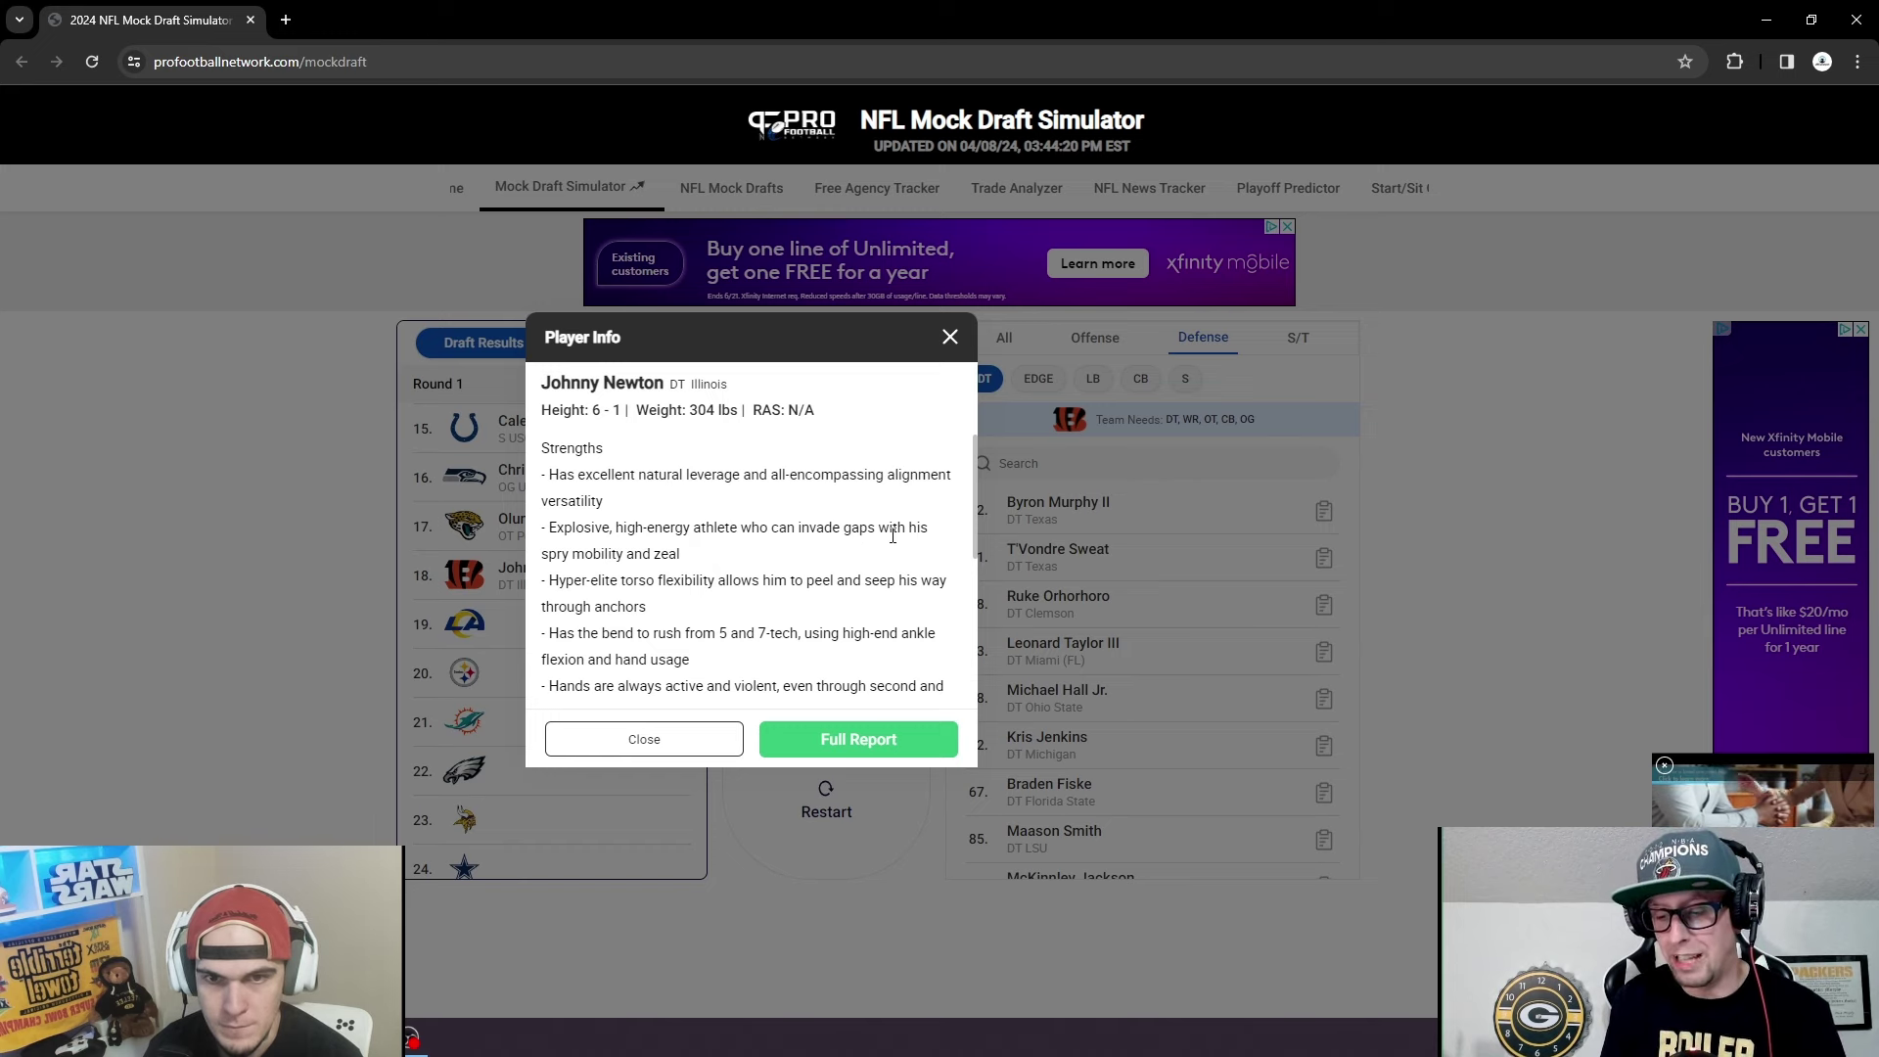
{"action": "scroll", "coordinate": [684, 553], "scroll_direction": "down", "scroll_amount": 1}
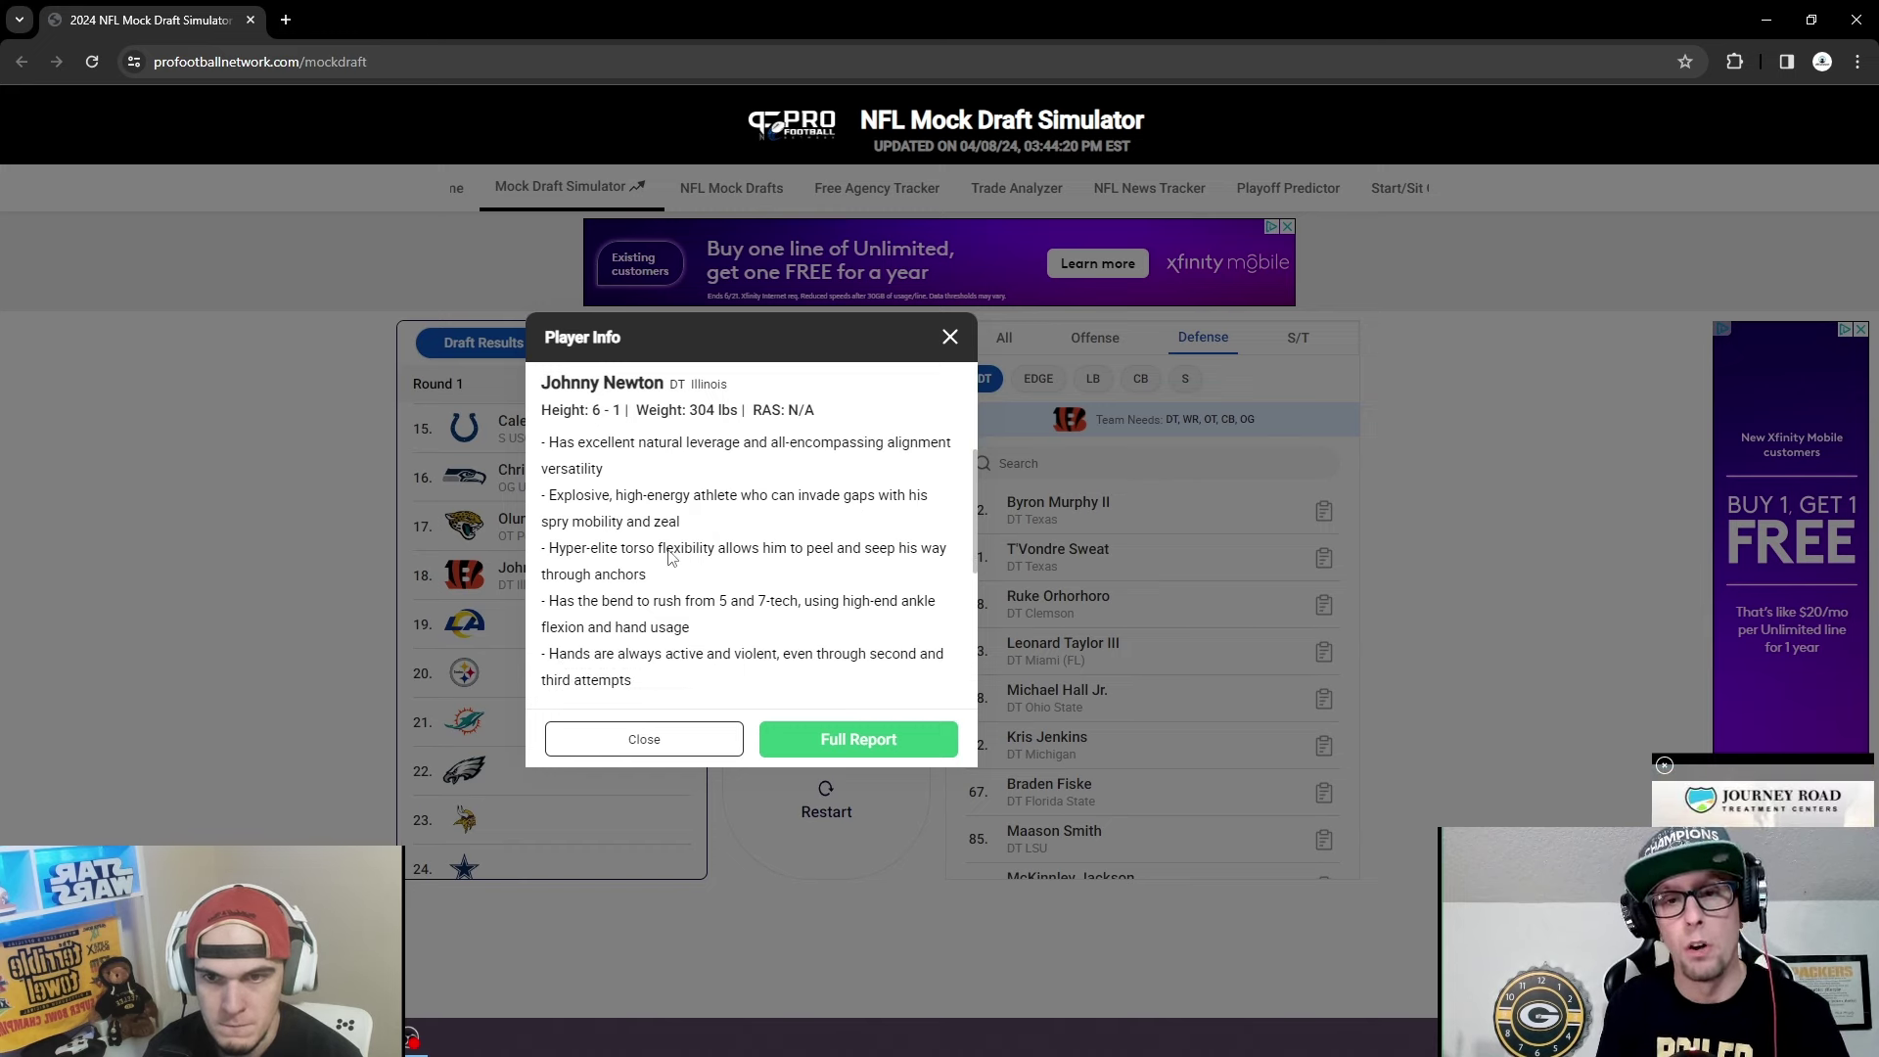
{"action": "scroll", "coordinate": [740, 617], "scroll_direction": "down", "scroll_amount": 2}
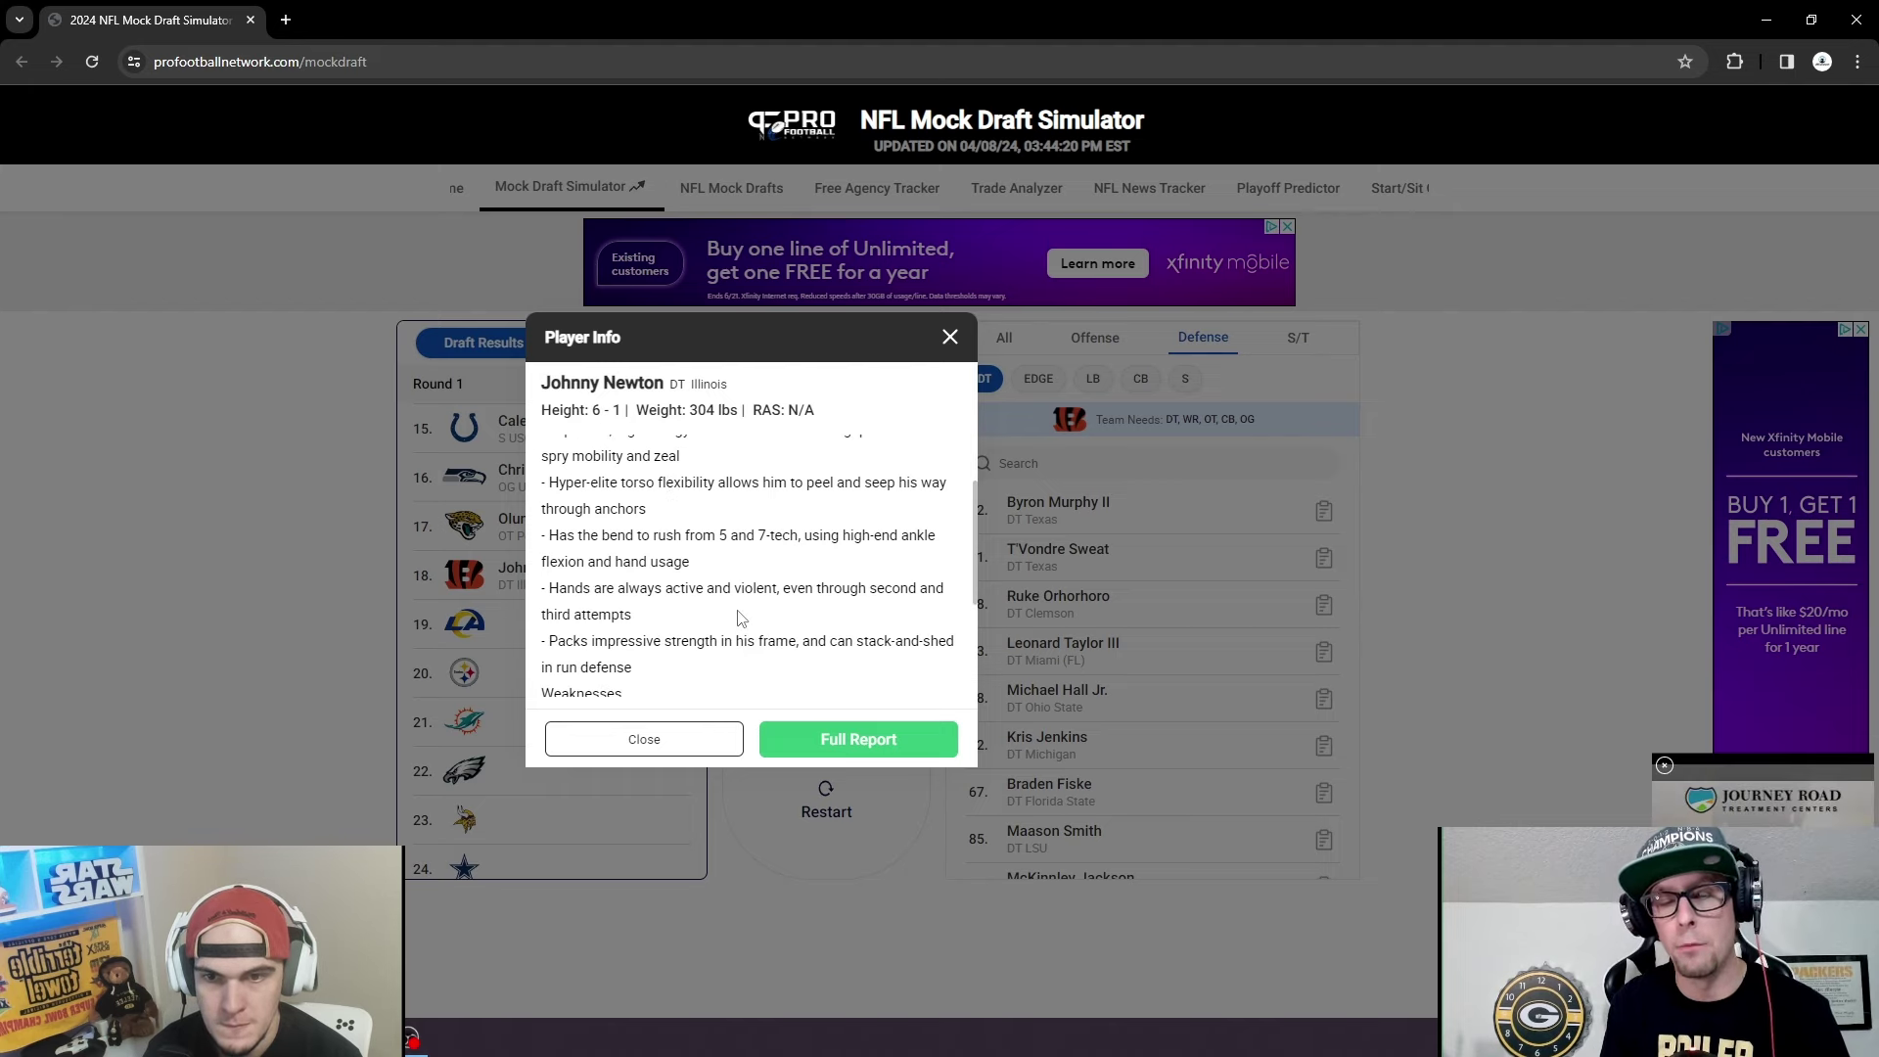
{"action": "scroll", "coordinate": [741, 616], "scroll_direction": "down", "scroll_amount": 3}
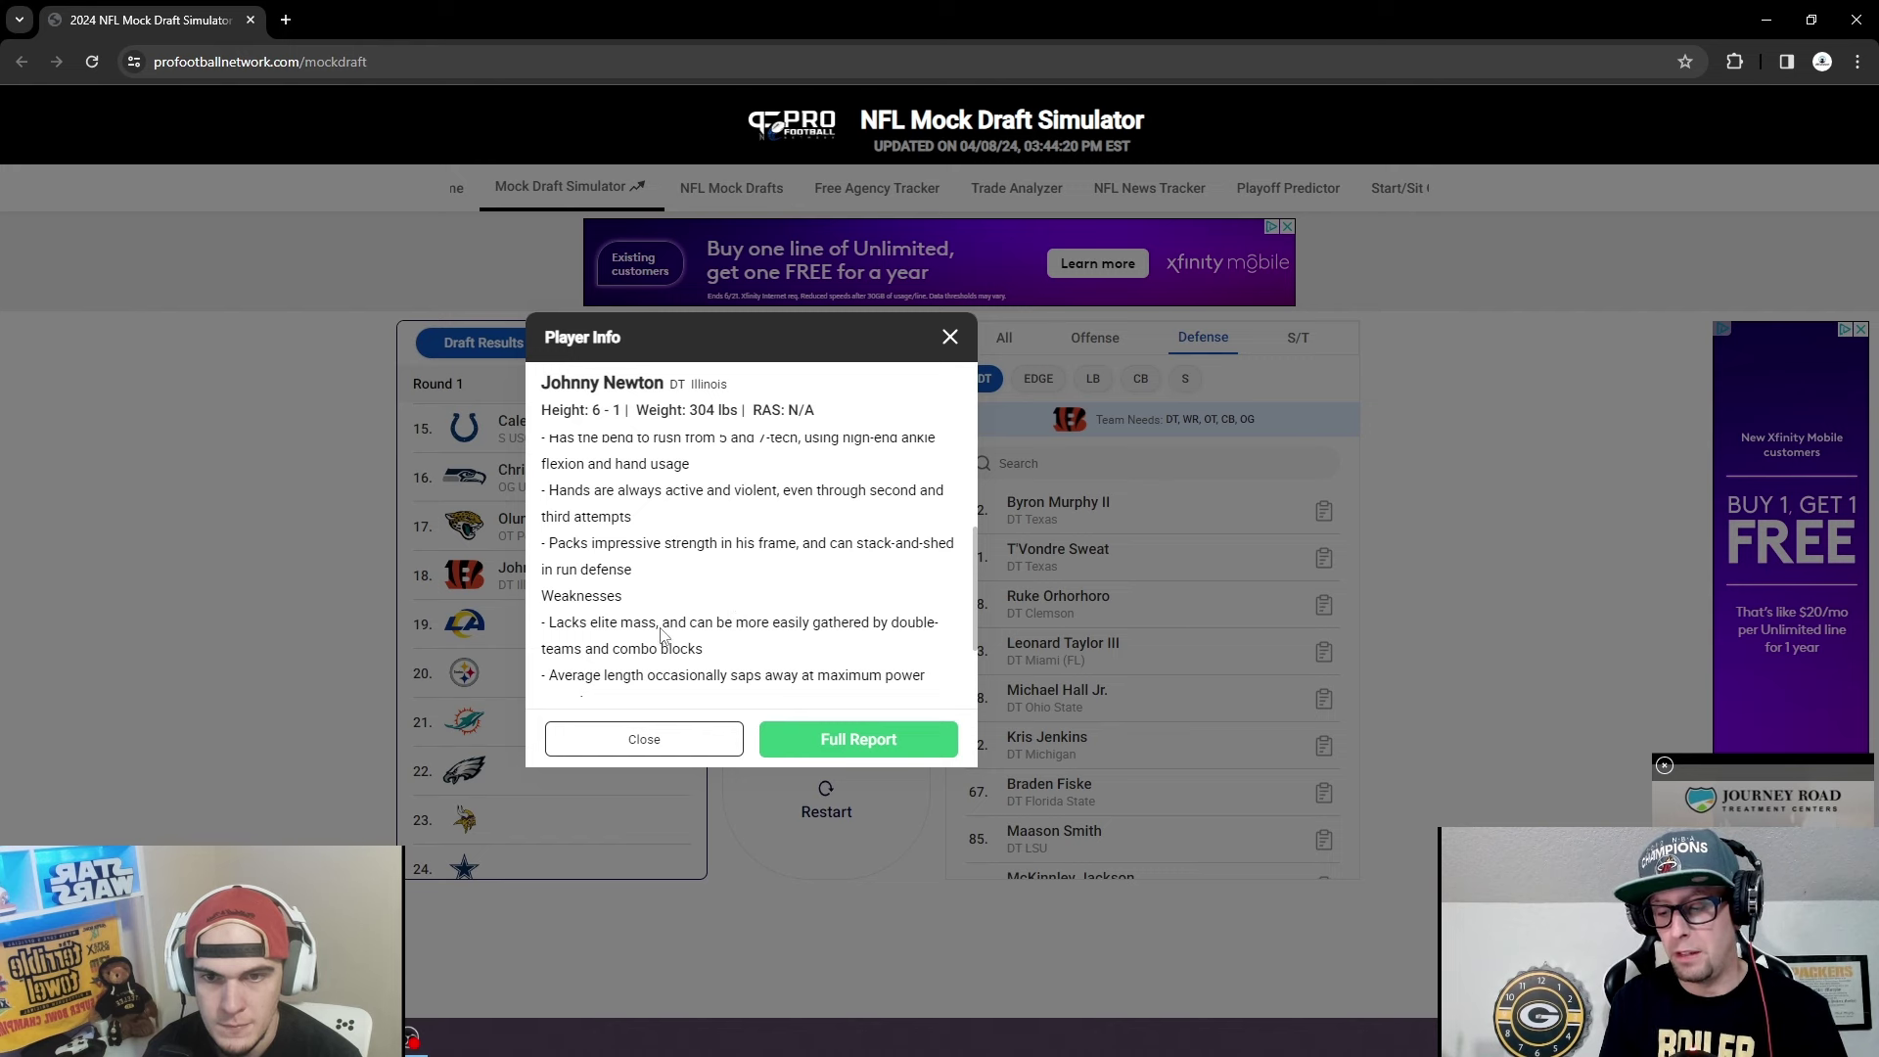
{"action": "scroll", "coordinate": [661, 634], "scroll_direction": "down", "scroll_amount": 1}
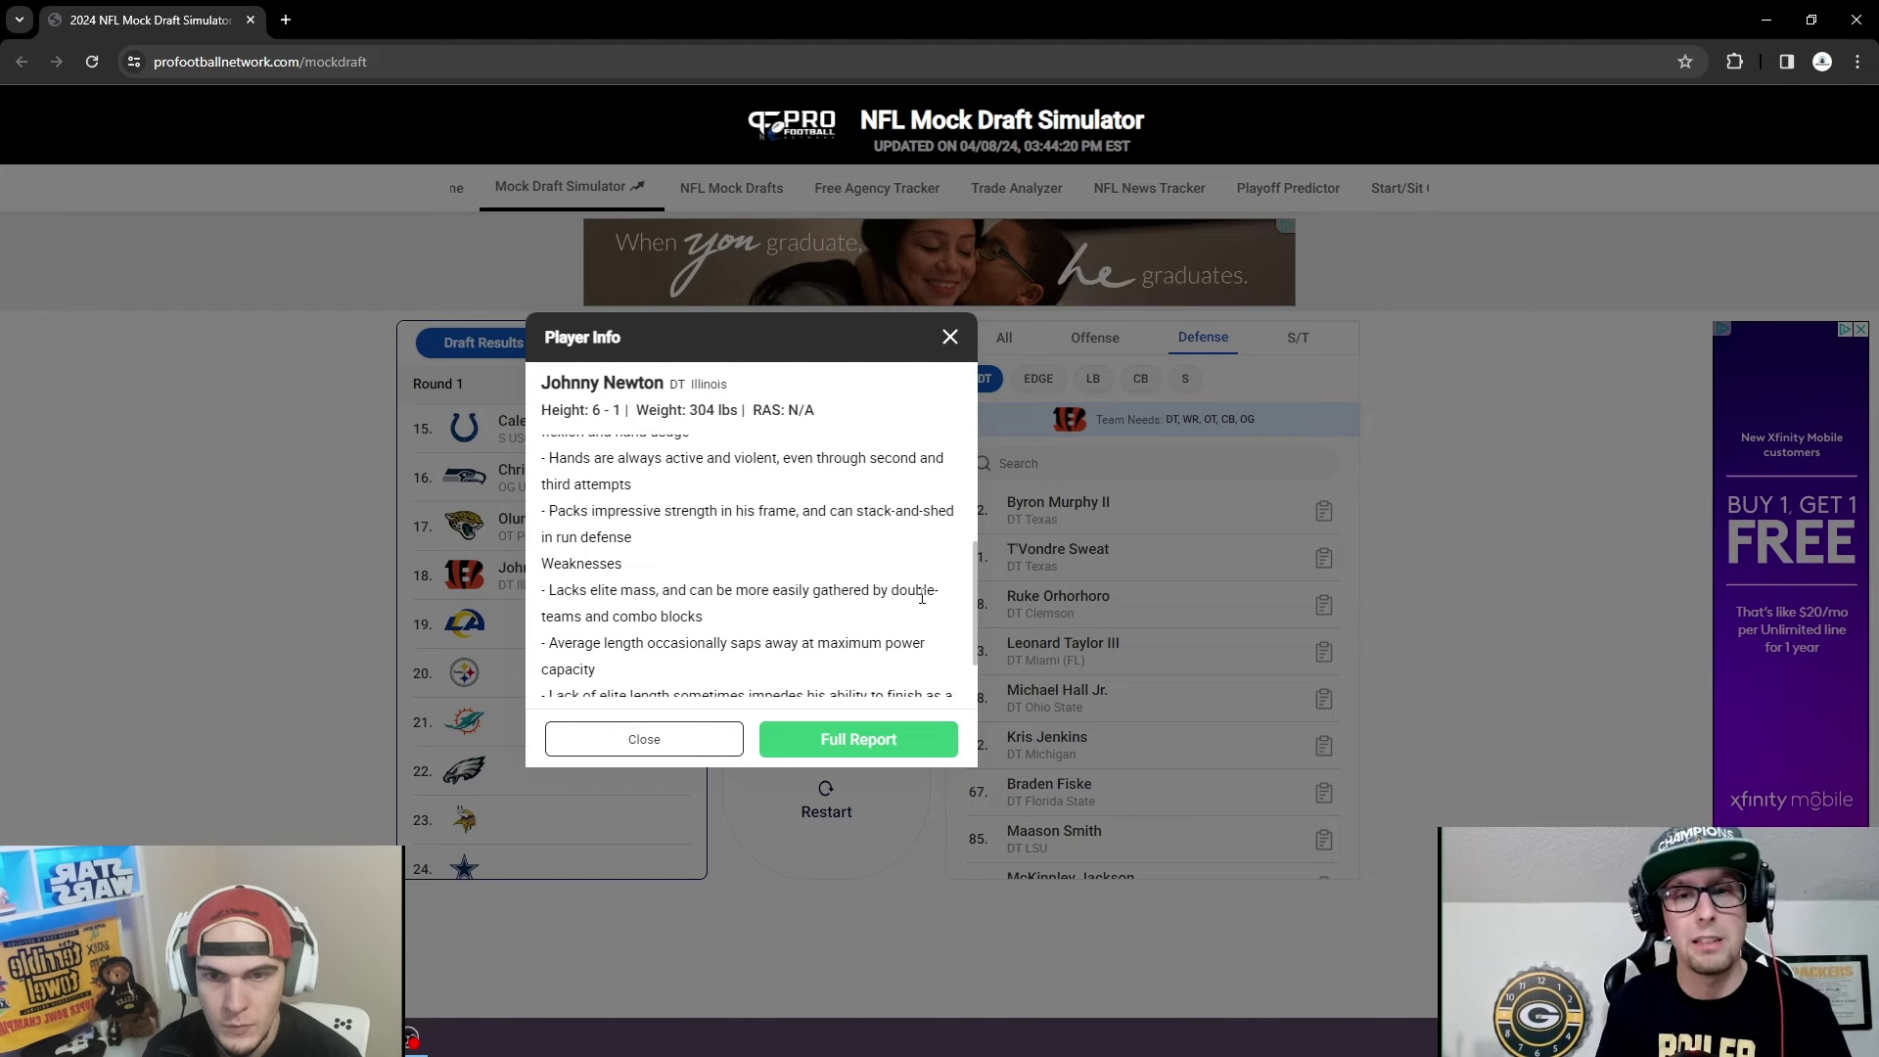
{"action": "scroll", "coordinate": [921, 597], "scroll_direction": "down", "scroll_amount": 2}
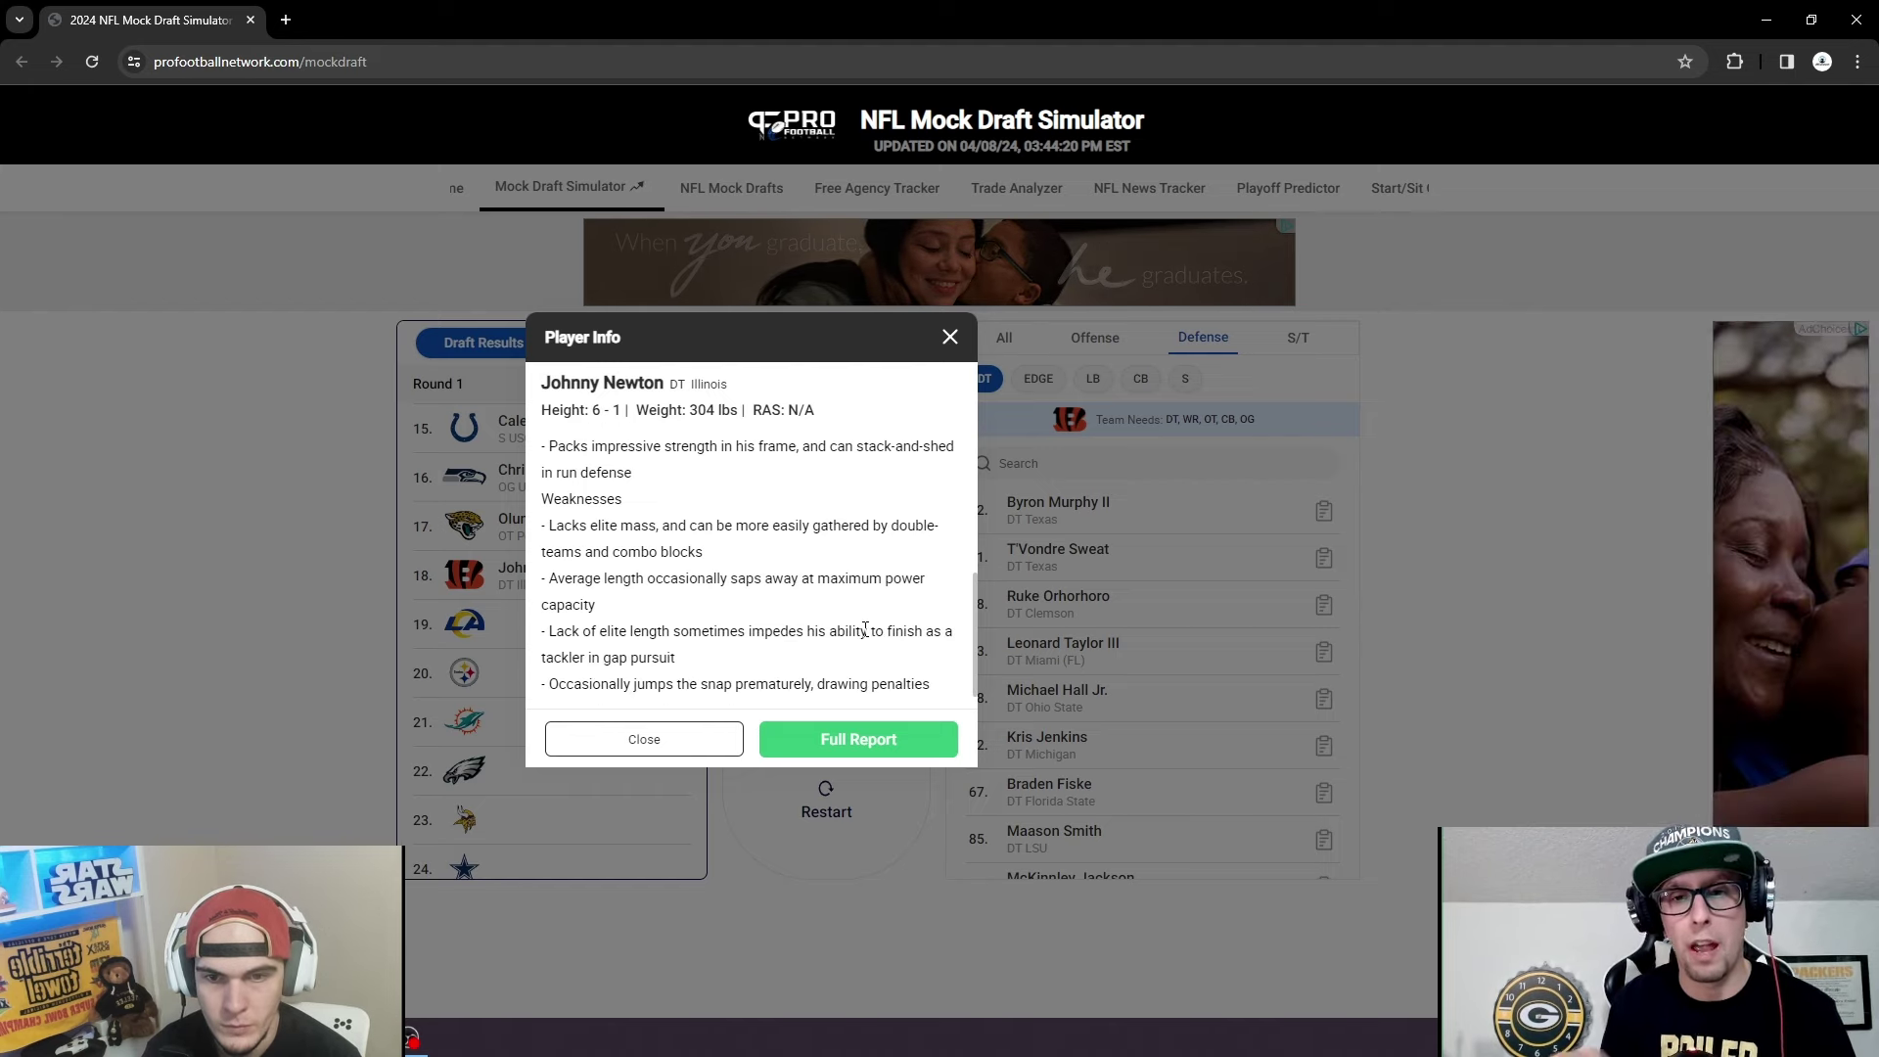
{"action": "left_click", "coordinate": [1353, 614]}
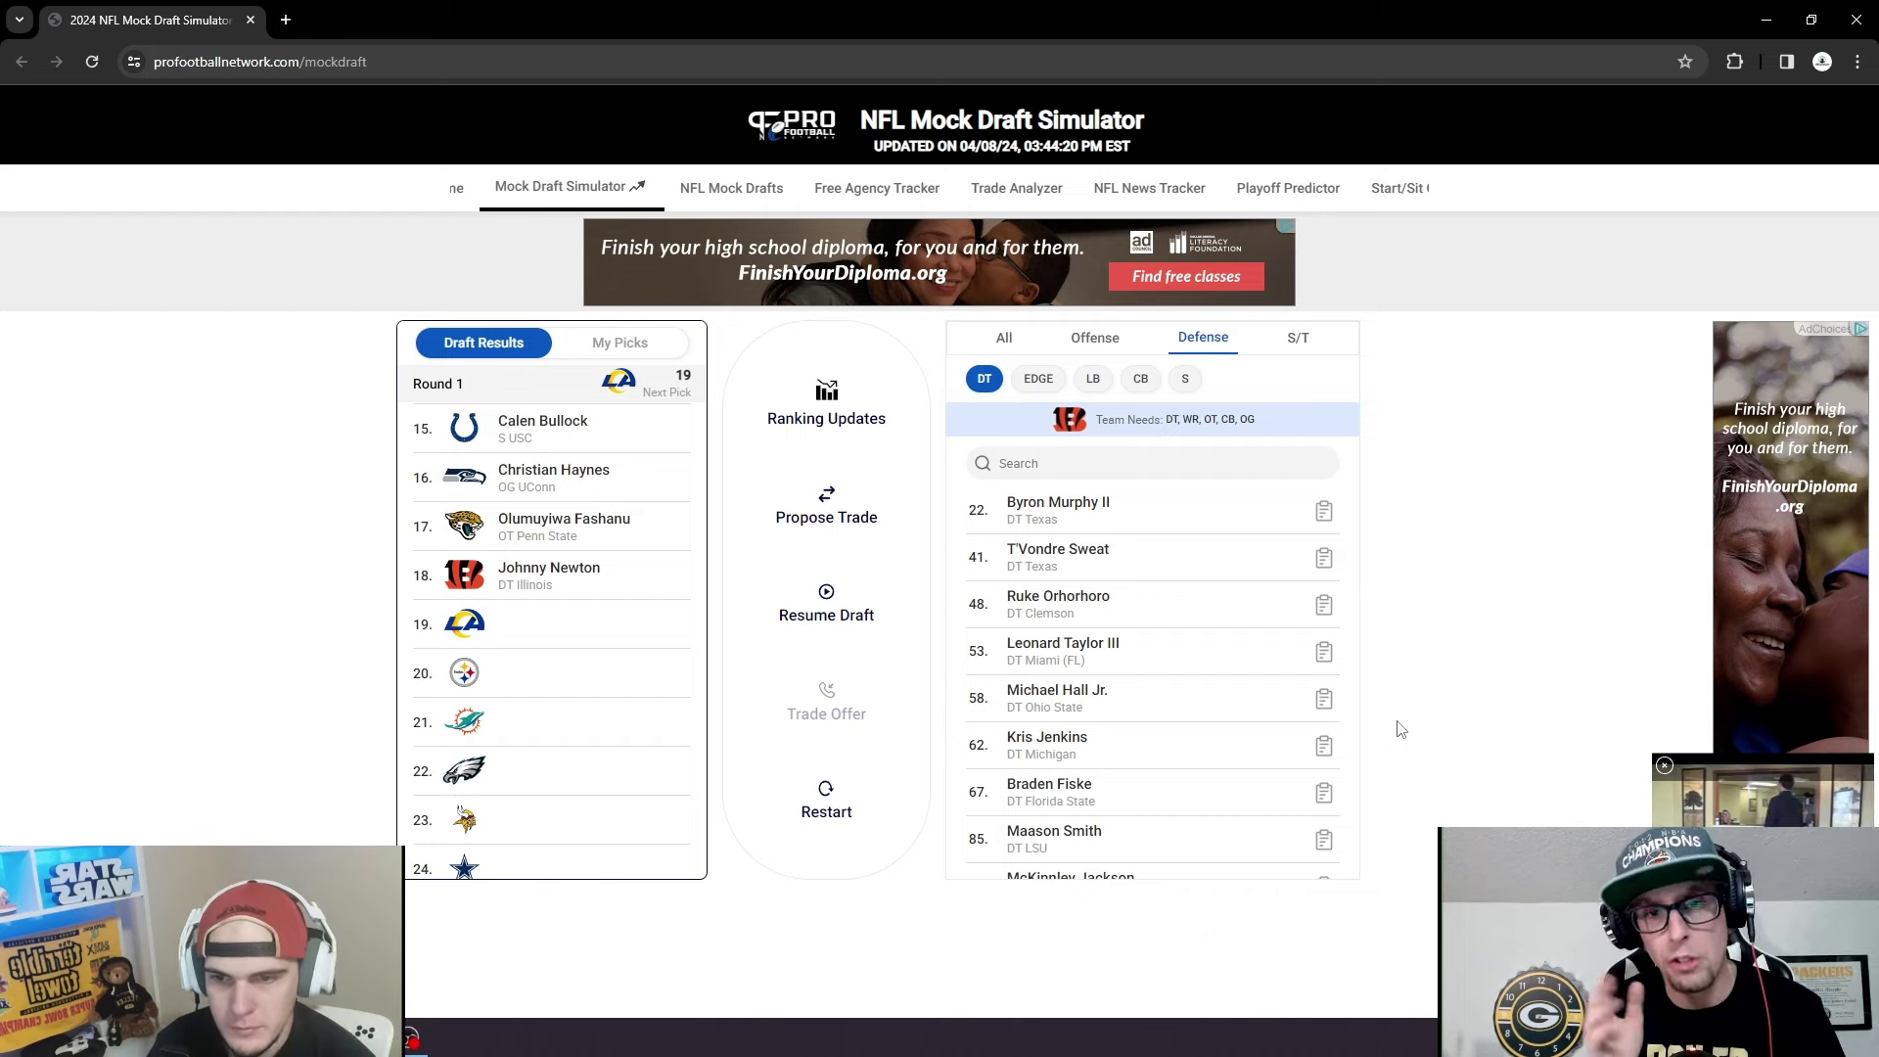
Look over the remaining Round 1 draft order down to pick 32.
{"action": "scroll", "coordinate": [546, 726], "scroll_direction": "down", "scroll_amount": 2}
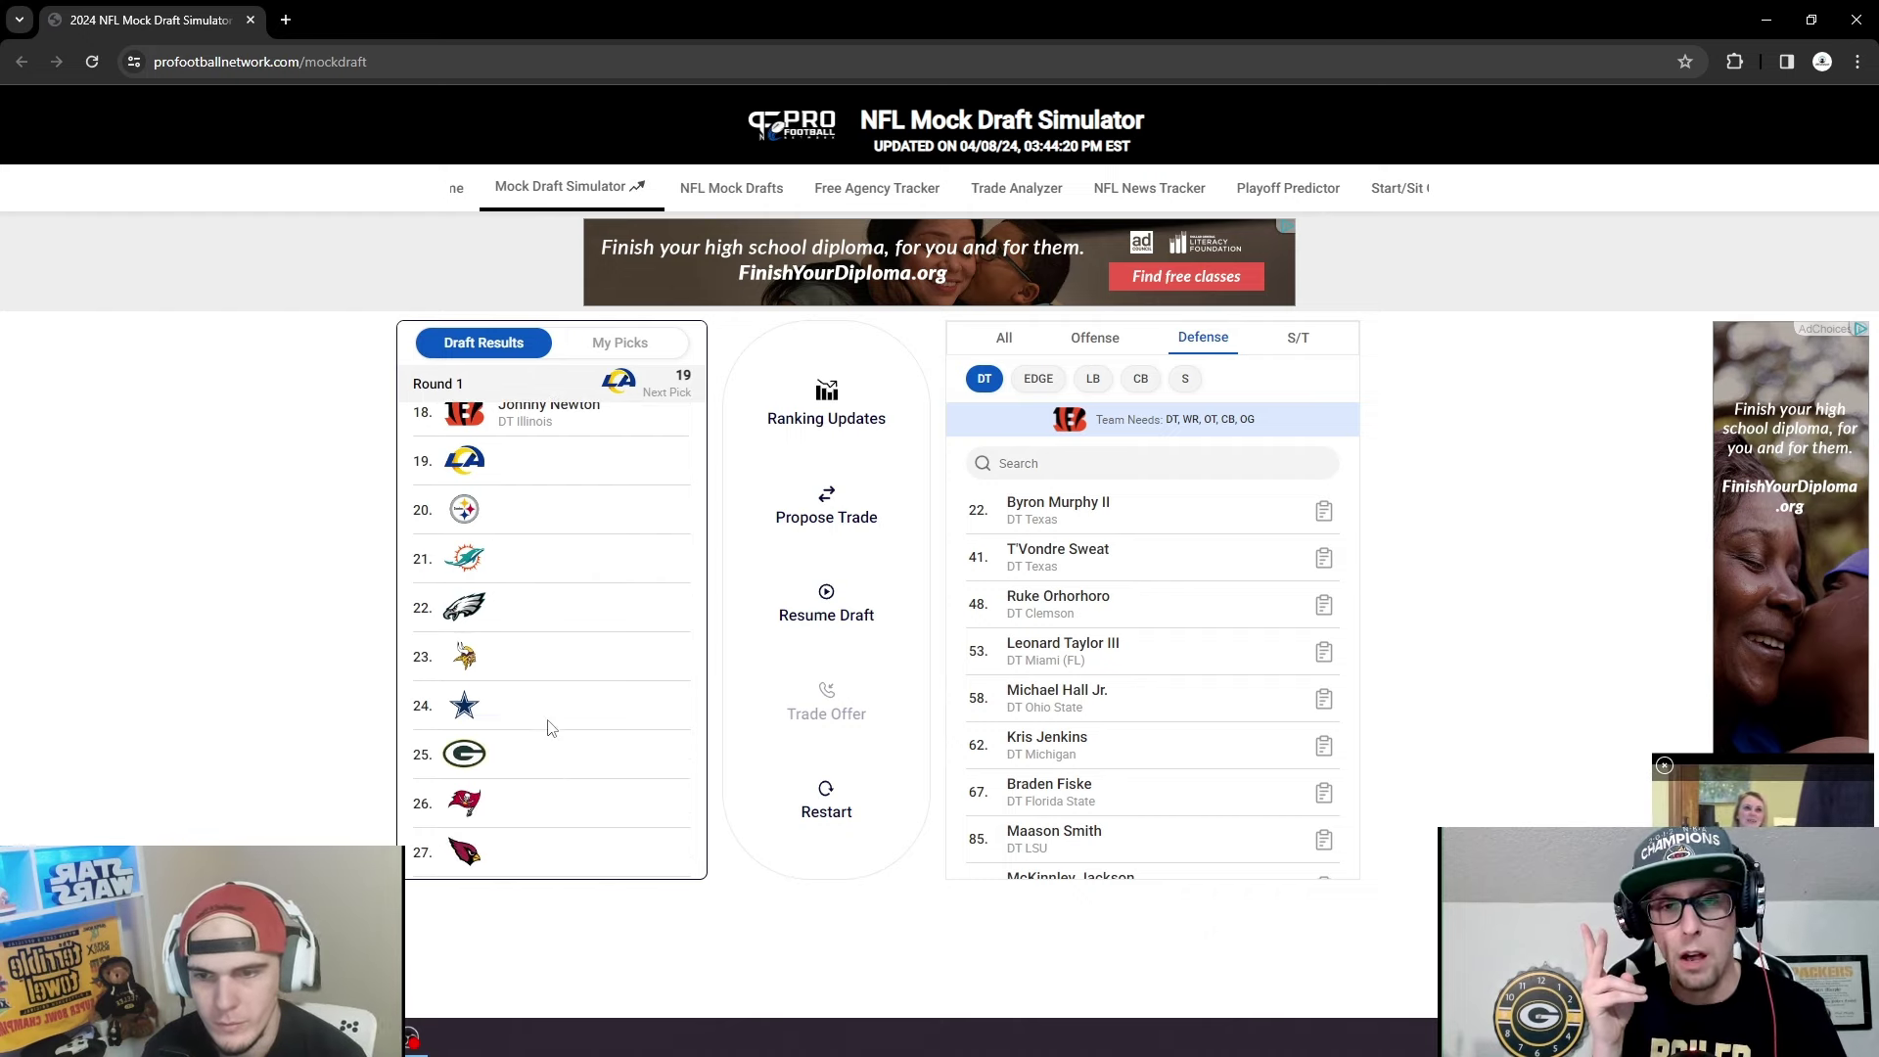
{"action": "scroll", "coordinate": [552, 724], "scroll_direction": "down", "scroll_amount": 3}
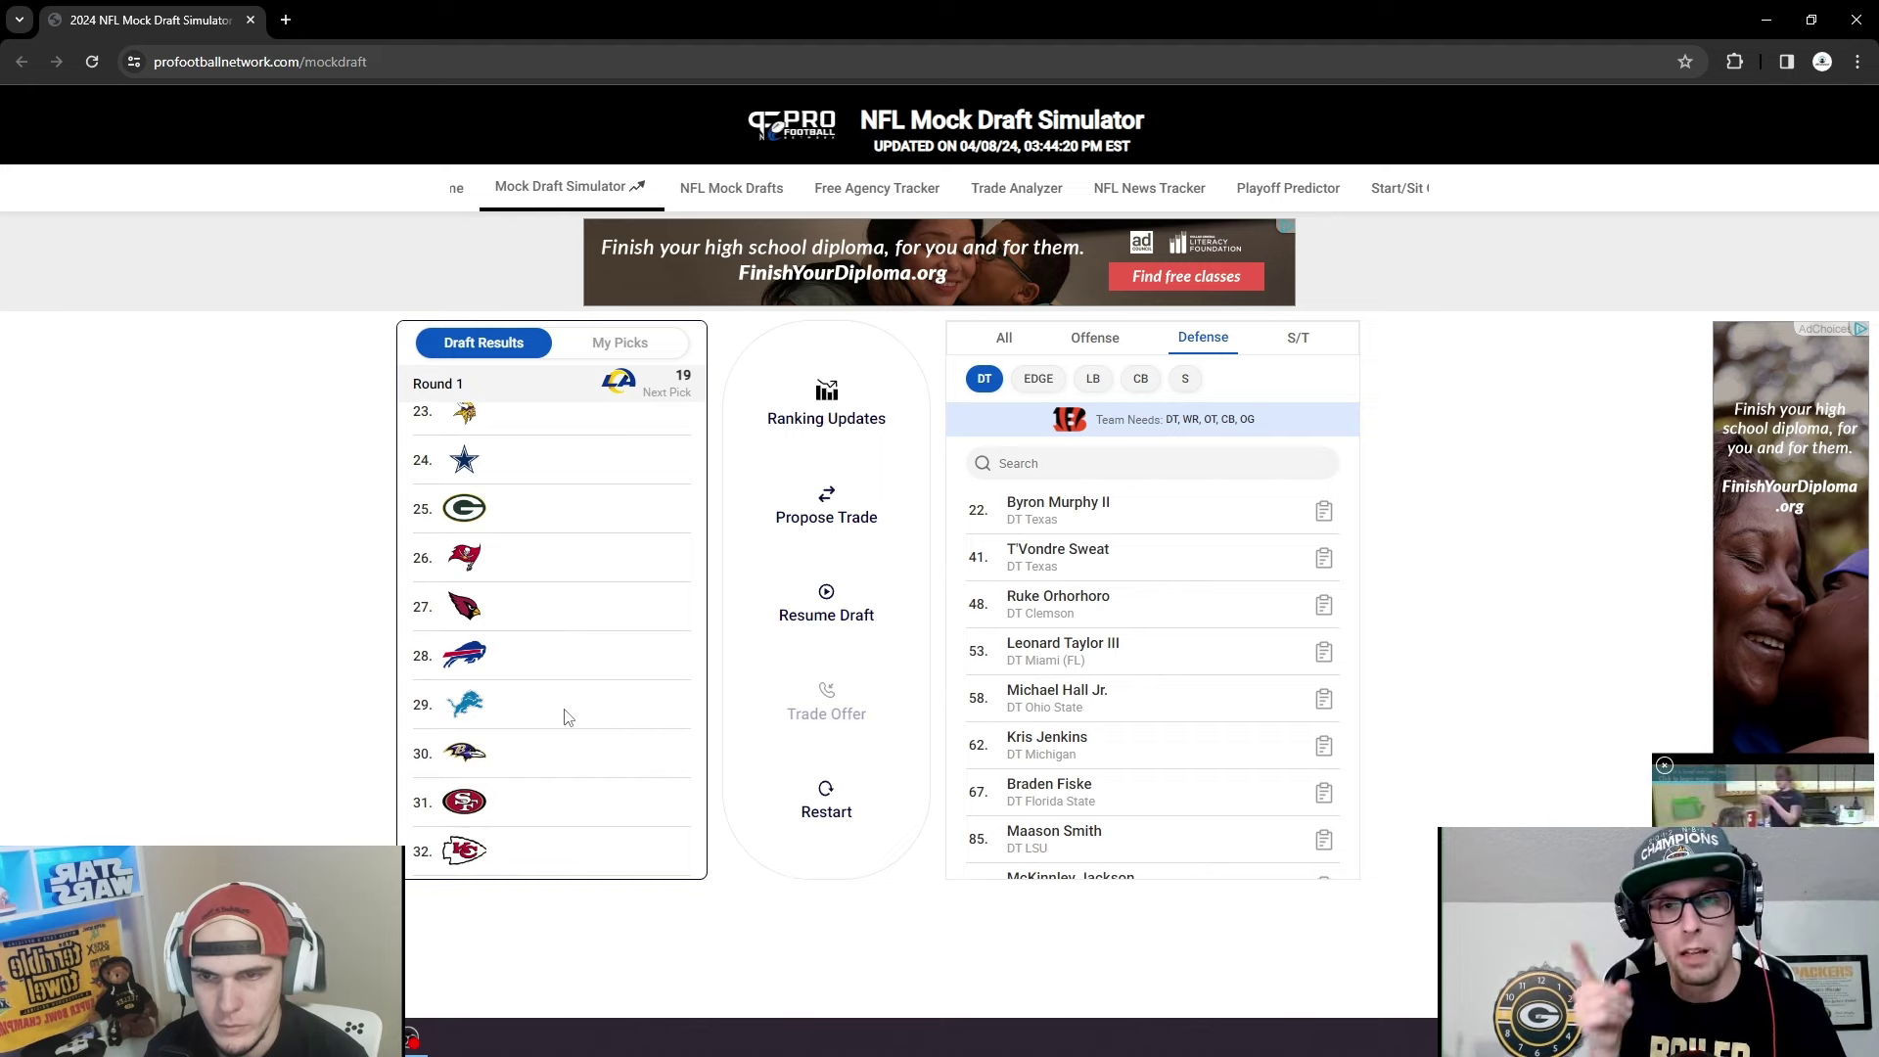
{"action": "scroll", "coordinate": [567, 719], "scroll_direction": "up", "scroll_amount": 4}
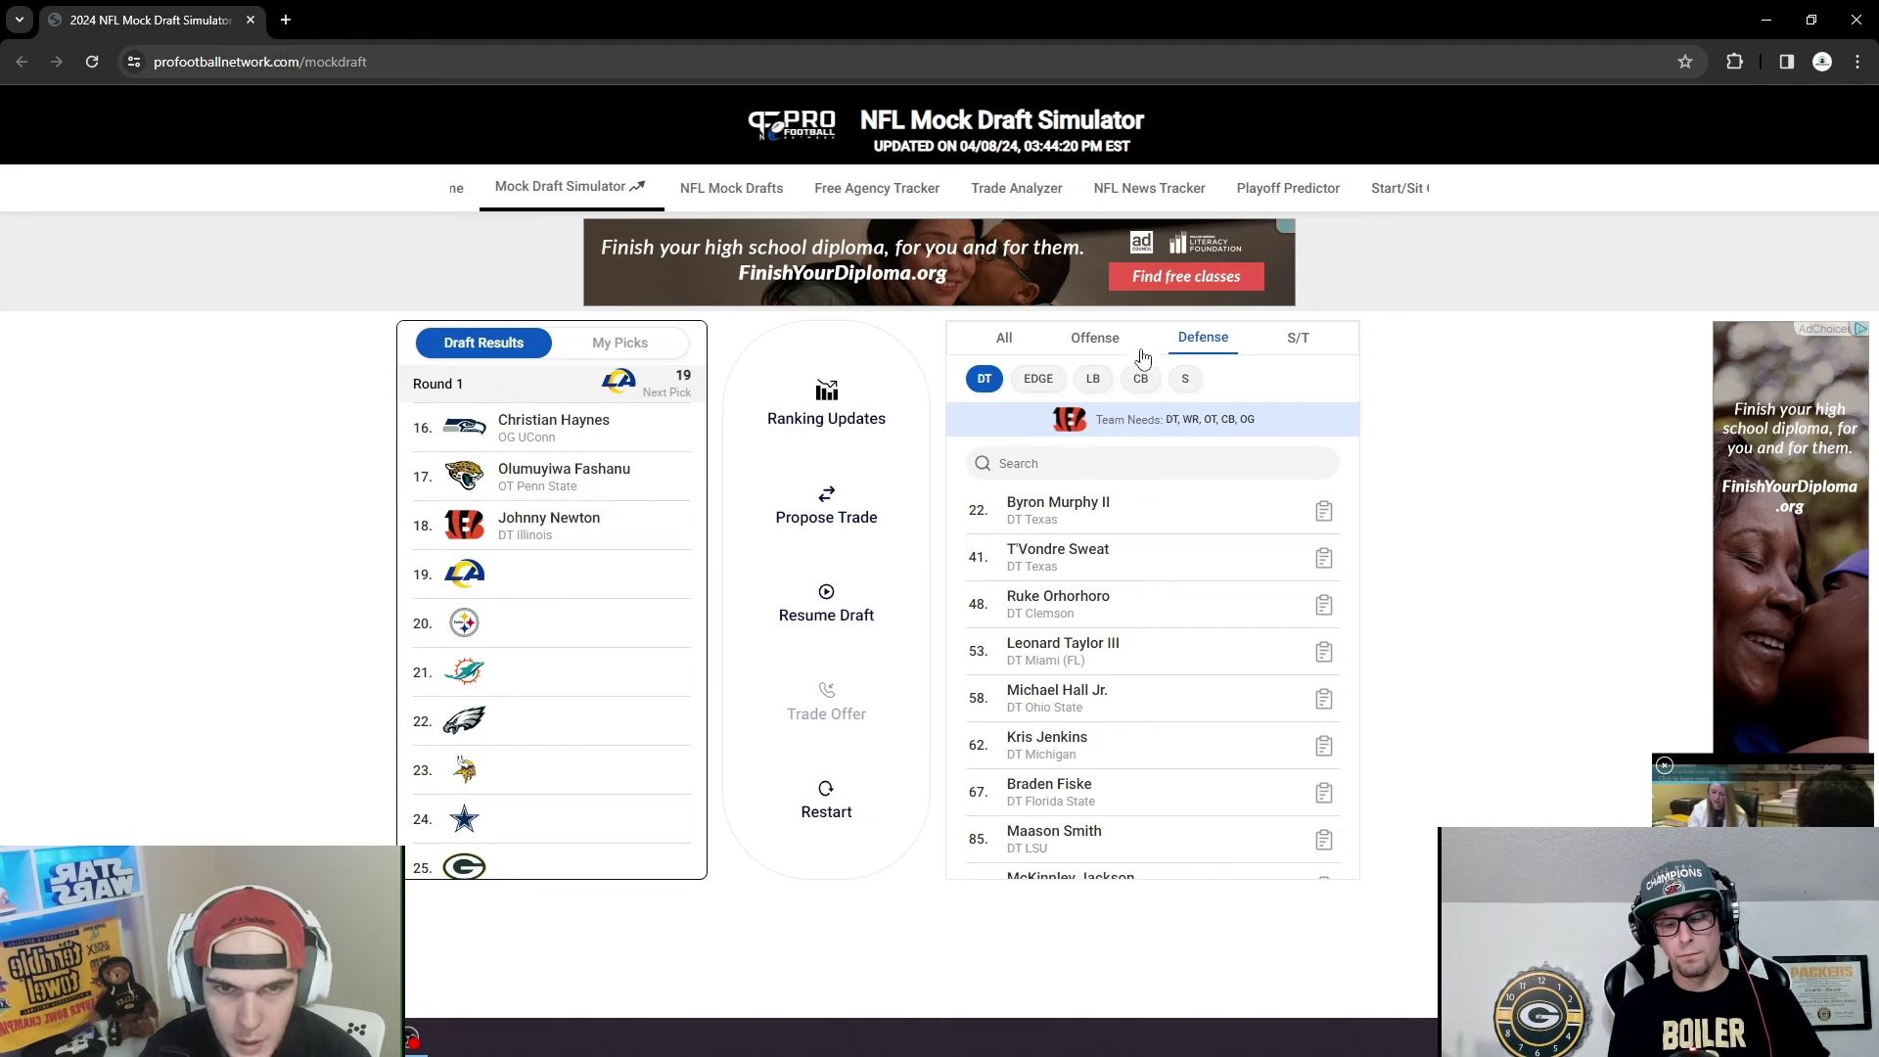
Show the available prospects at all positions, and check the Rams' pick list and the top-ranked players for pick 19.
{"action": "left_click", "coordinate": [1005, 340]}
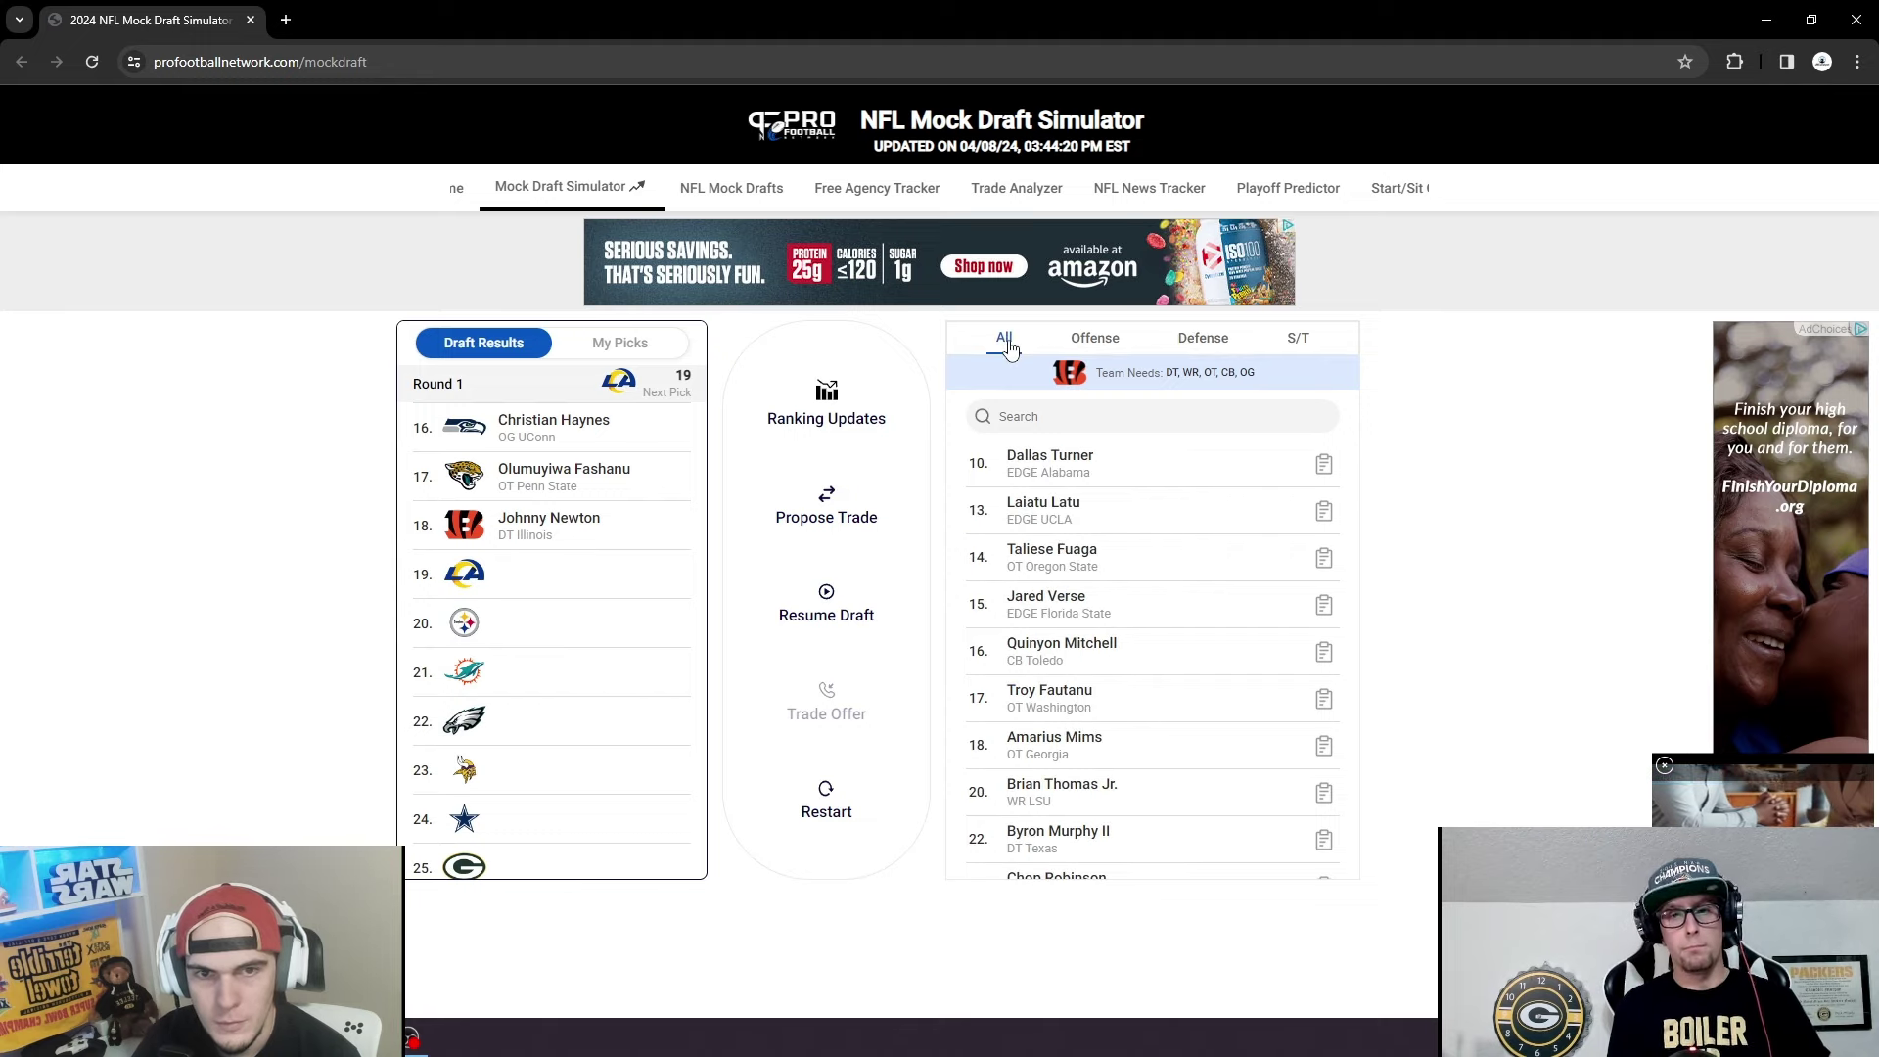
{"action": "left_click", "coordinate": [480, 581]}
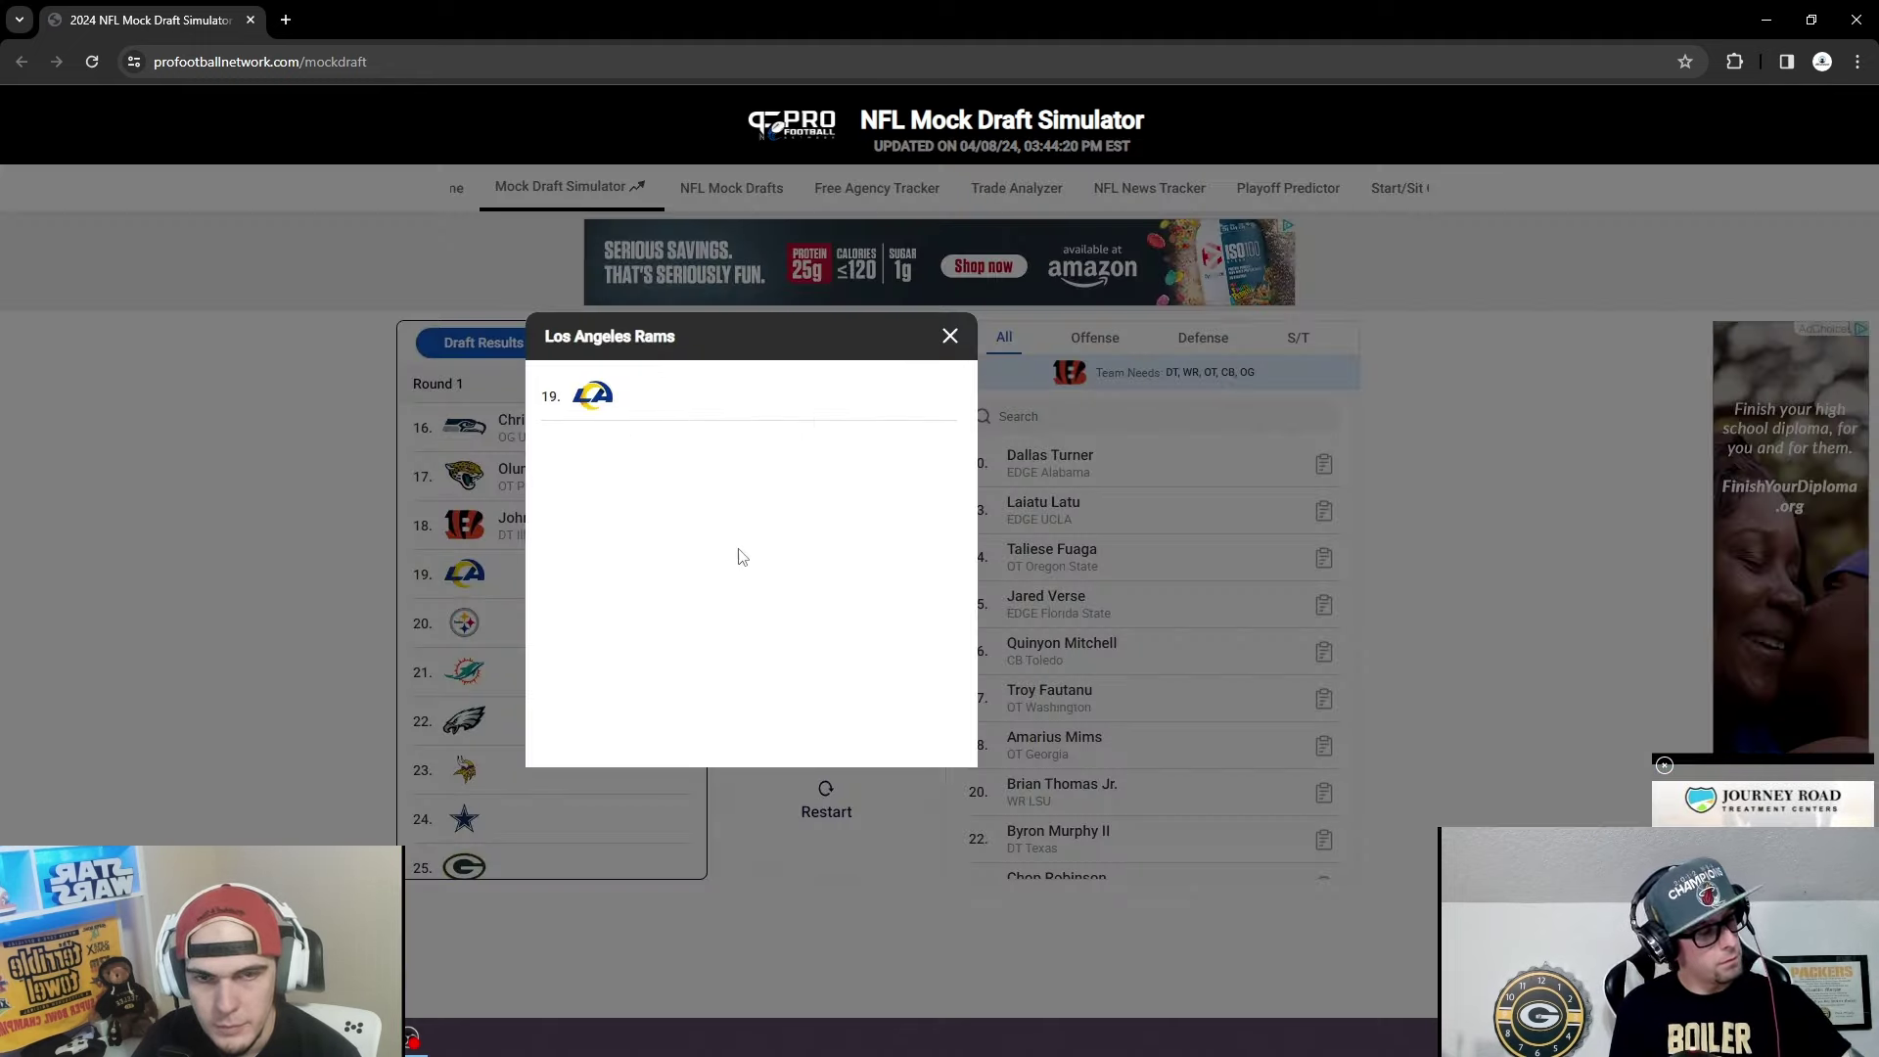
{"action": "left_click", "coordinate": [949, 335]}
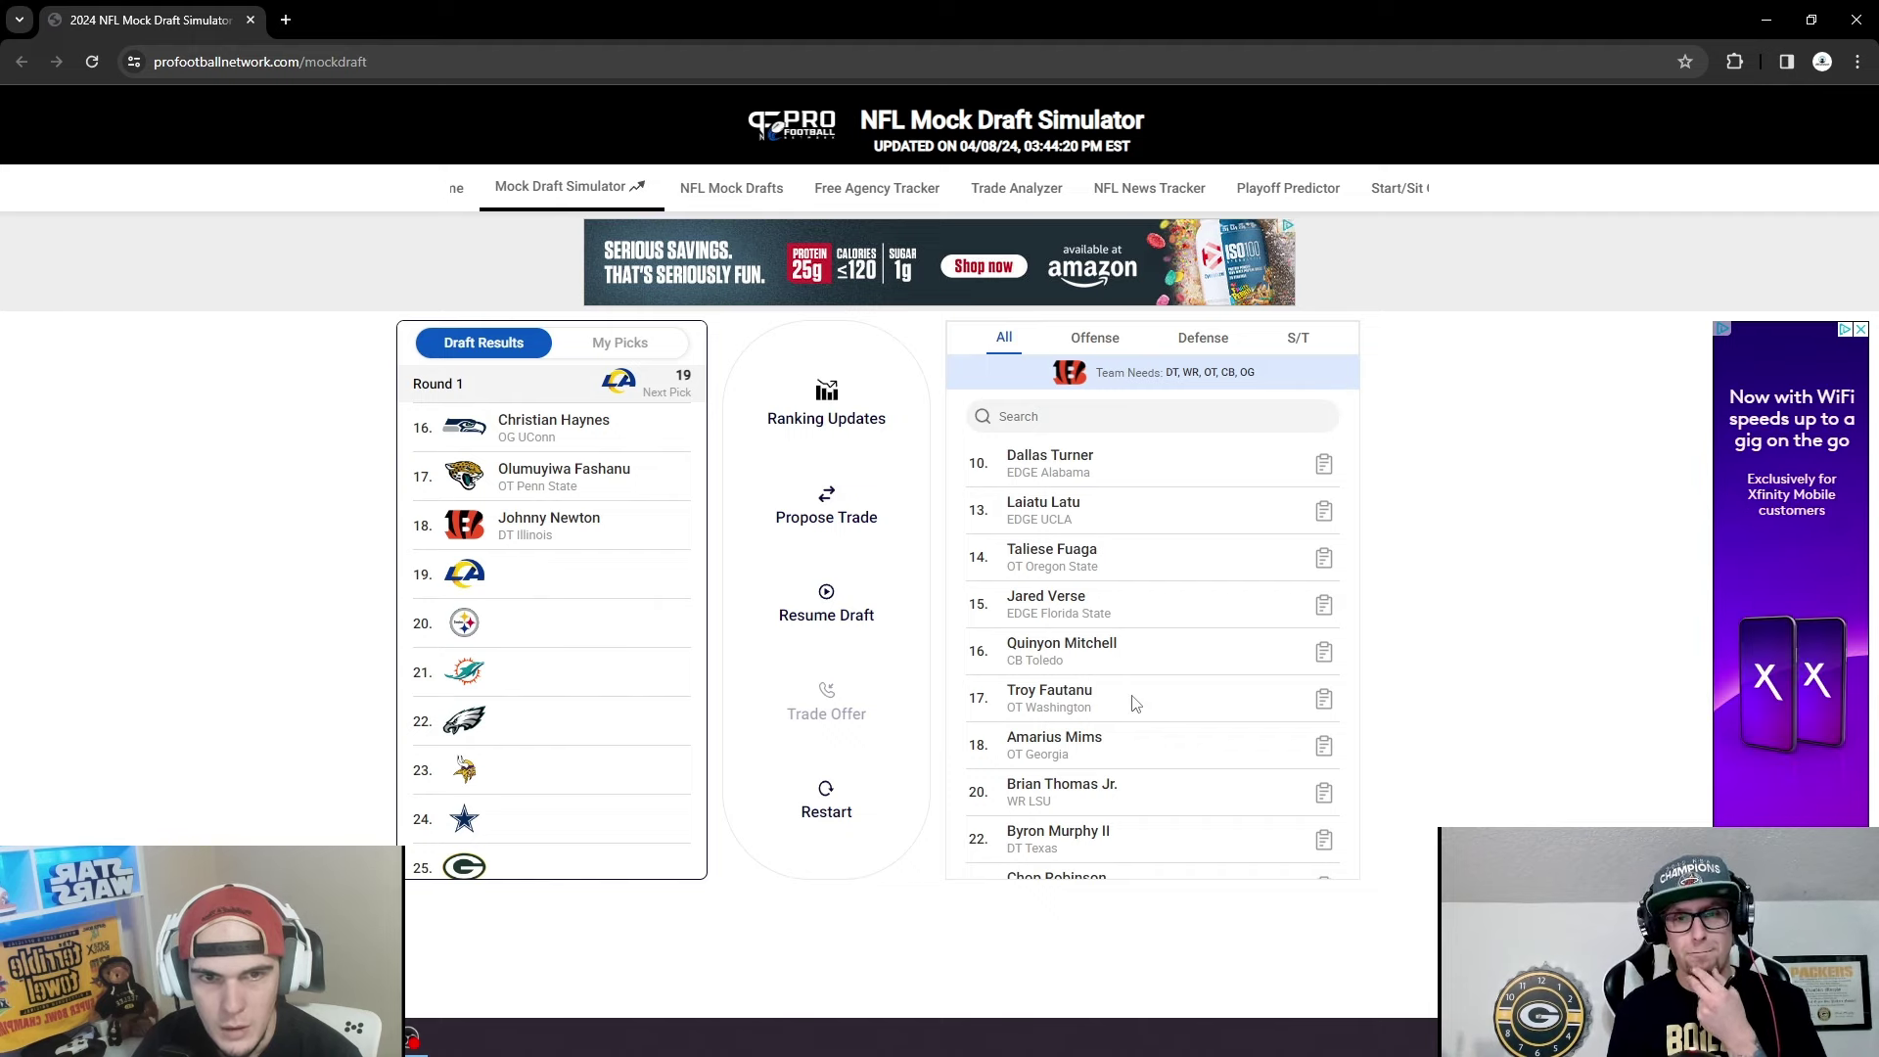
{"action": "scroll", "coordinate": [1141, 702], "scroll_direction": "down", "scroll_amount": 1}
{"action": "scroll", "coordinate": [1145, 705], "scroll_direction": "up", "scroll_amount": 1}
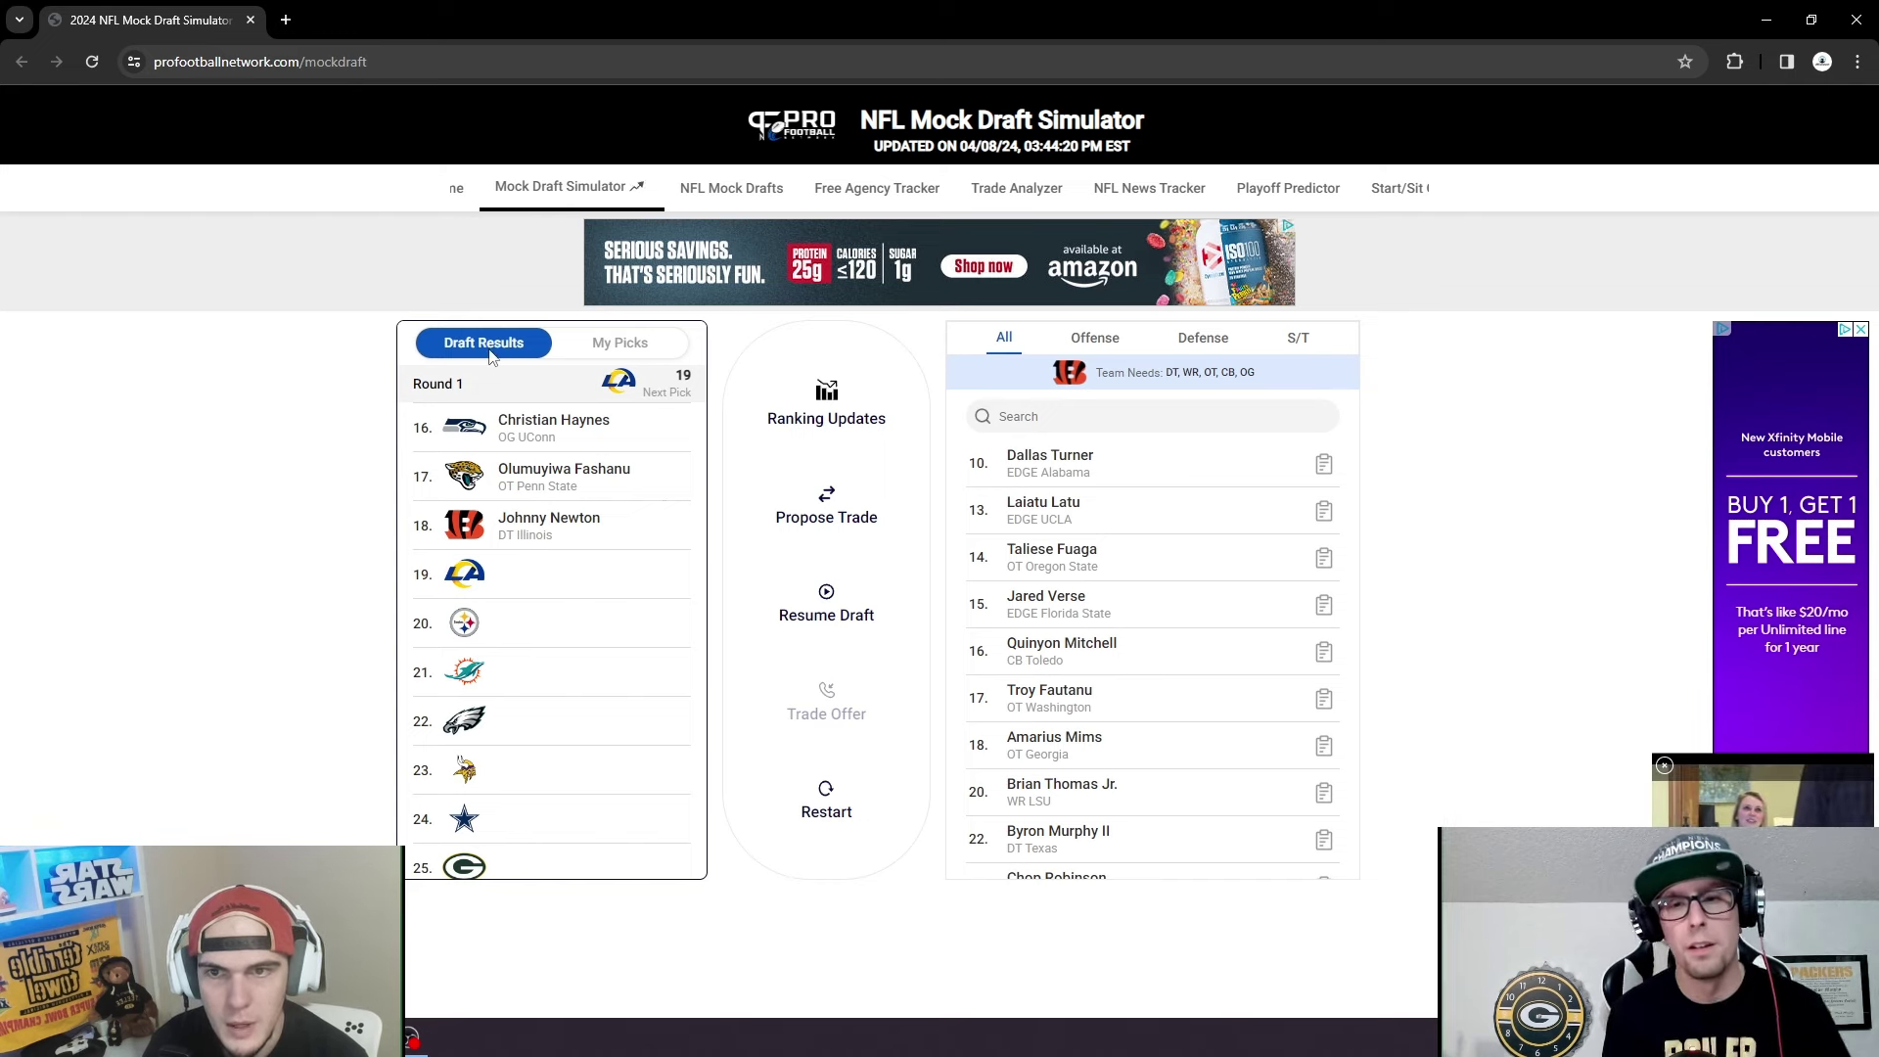
{"action": "scroll", "coordinate": [646, 411], "scroll_direction": "up", "scroll_amount": 1}
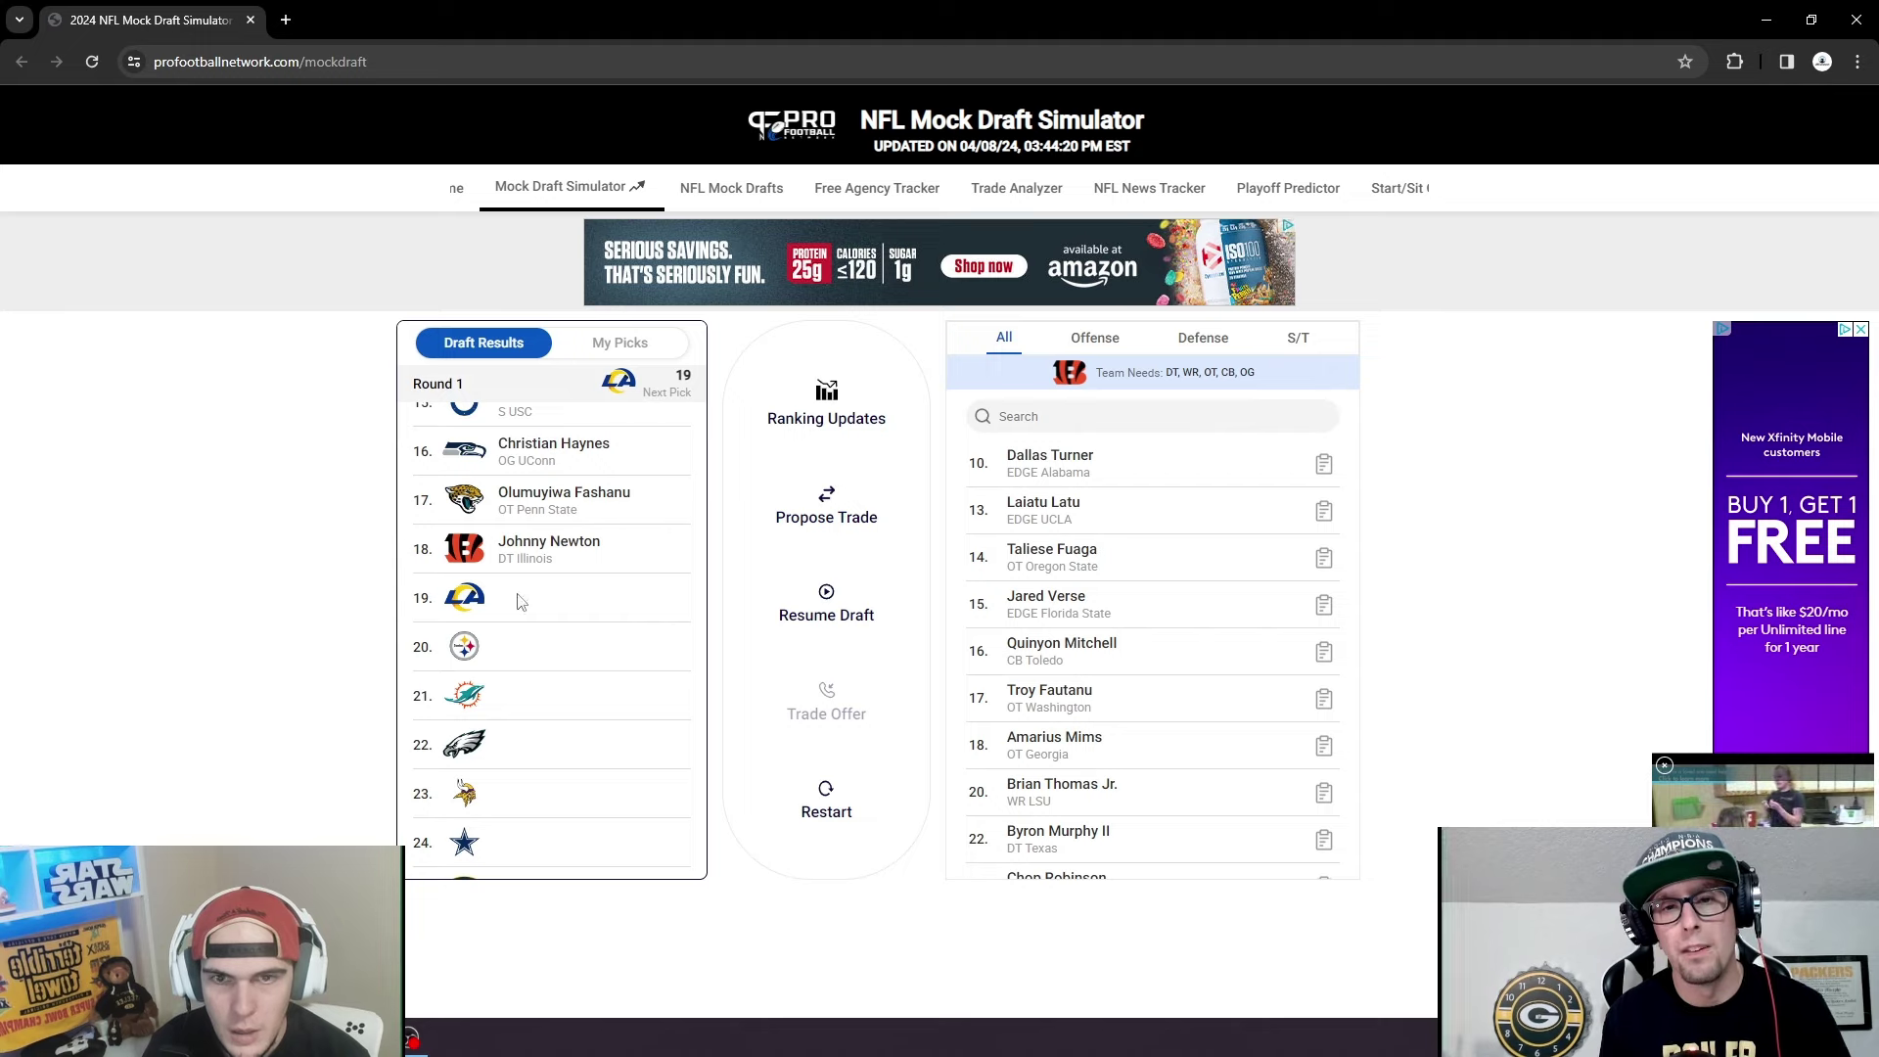
{"action": "left_click", "coordinate": [1088, 386]}
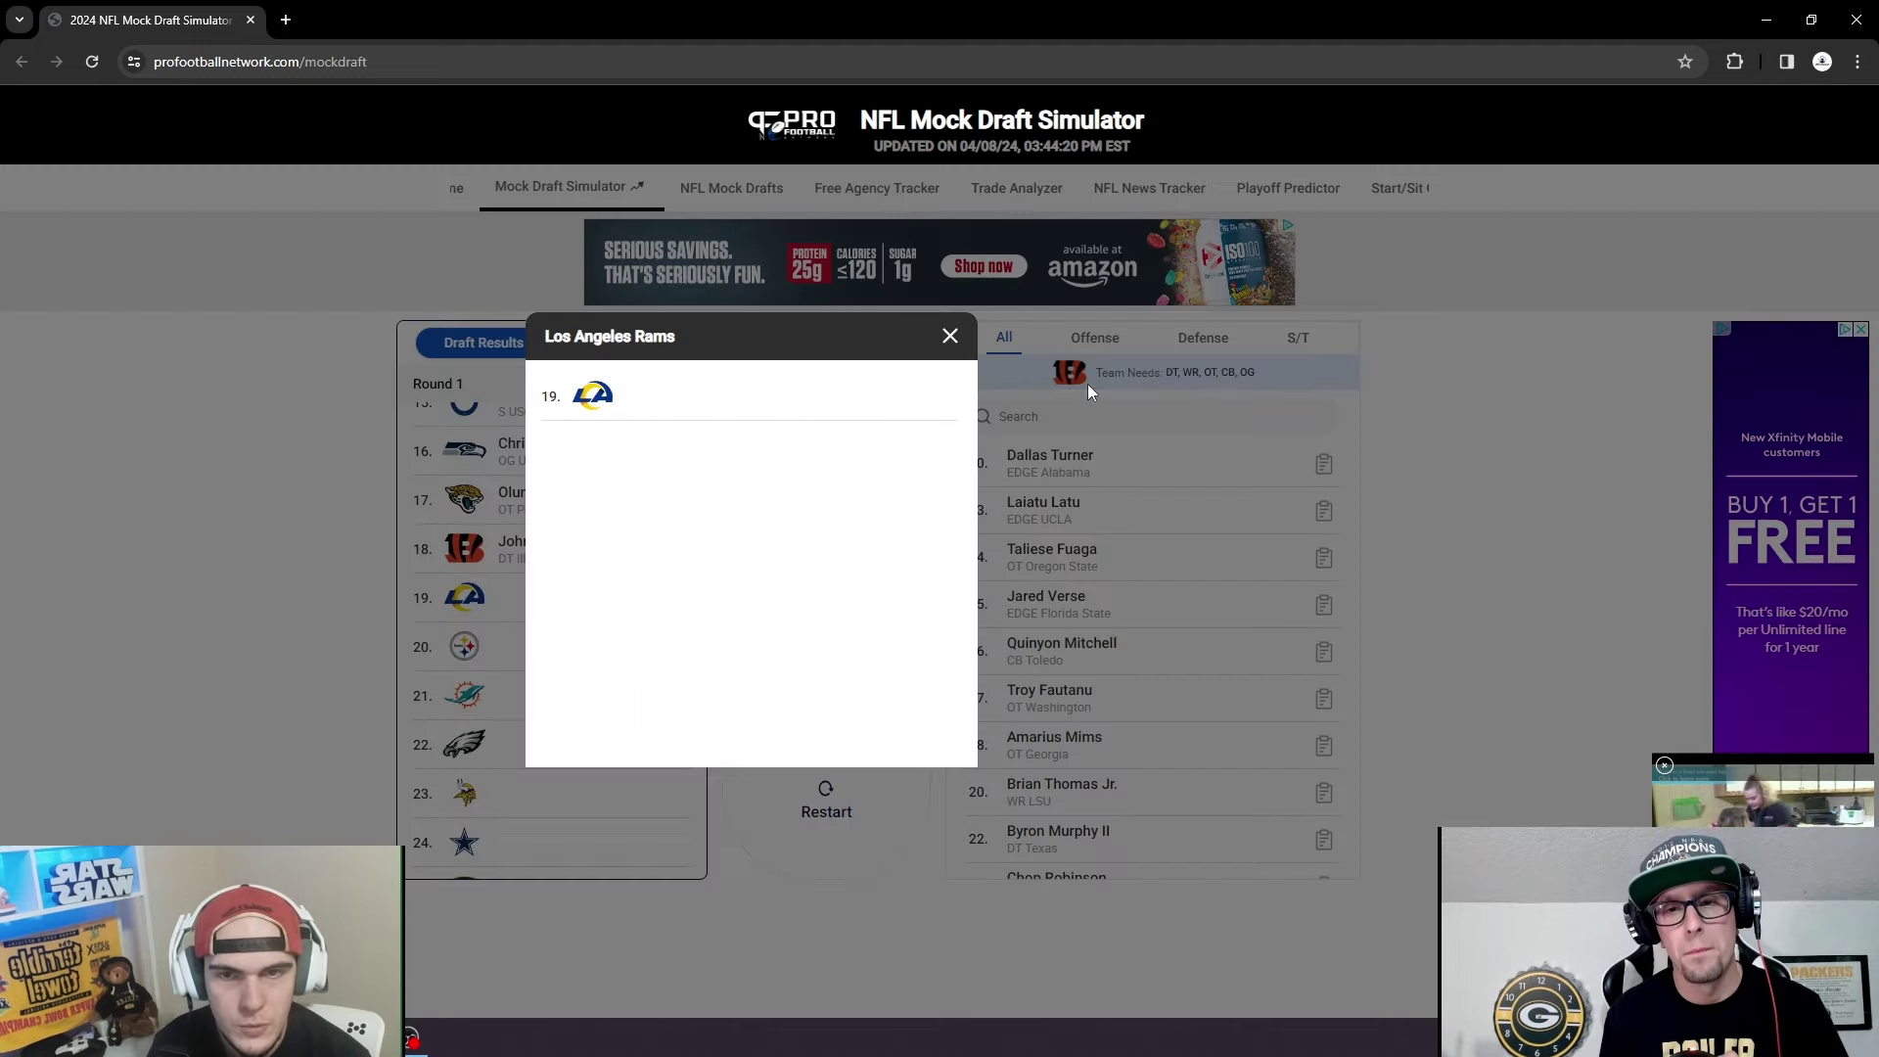
{"action": "left_click", "coordinate": [950, 336]}
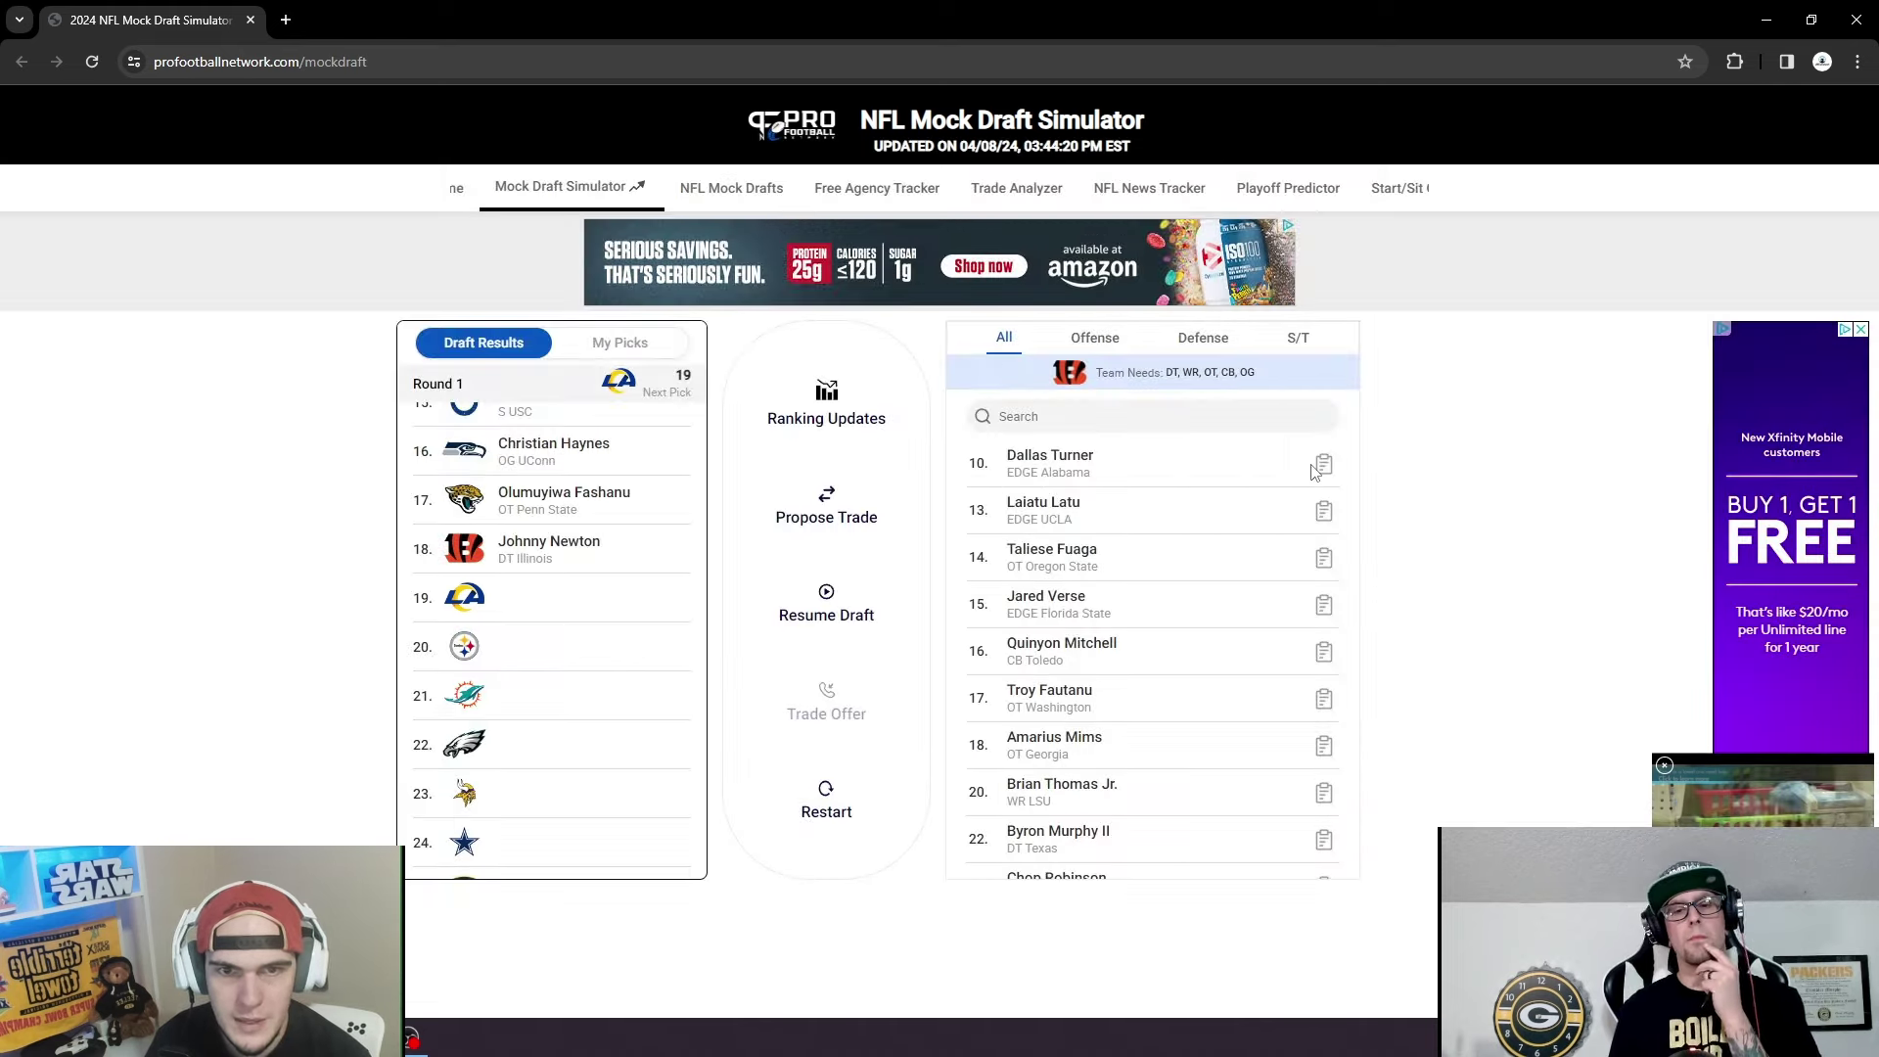
{"action": "scroll", "coordinate": [1184, 531], "scroll_direction": "down", "scroll_amount": 1}
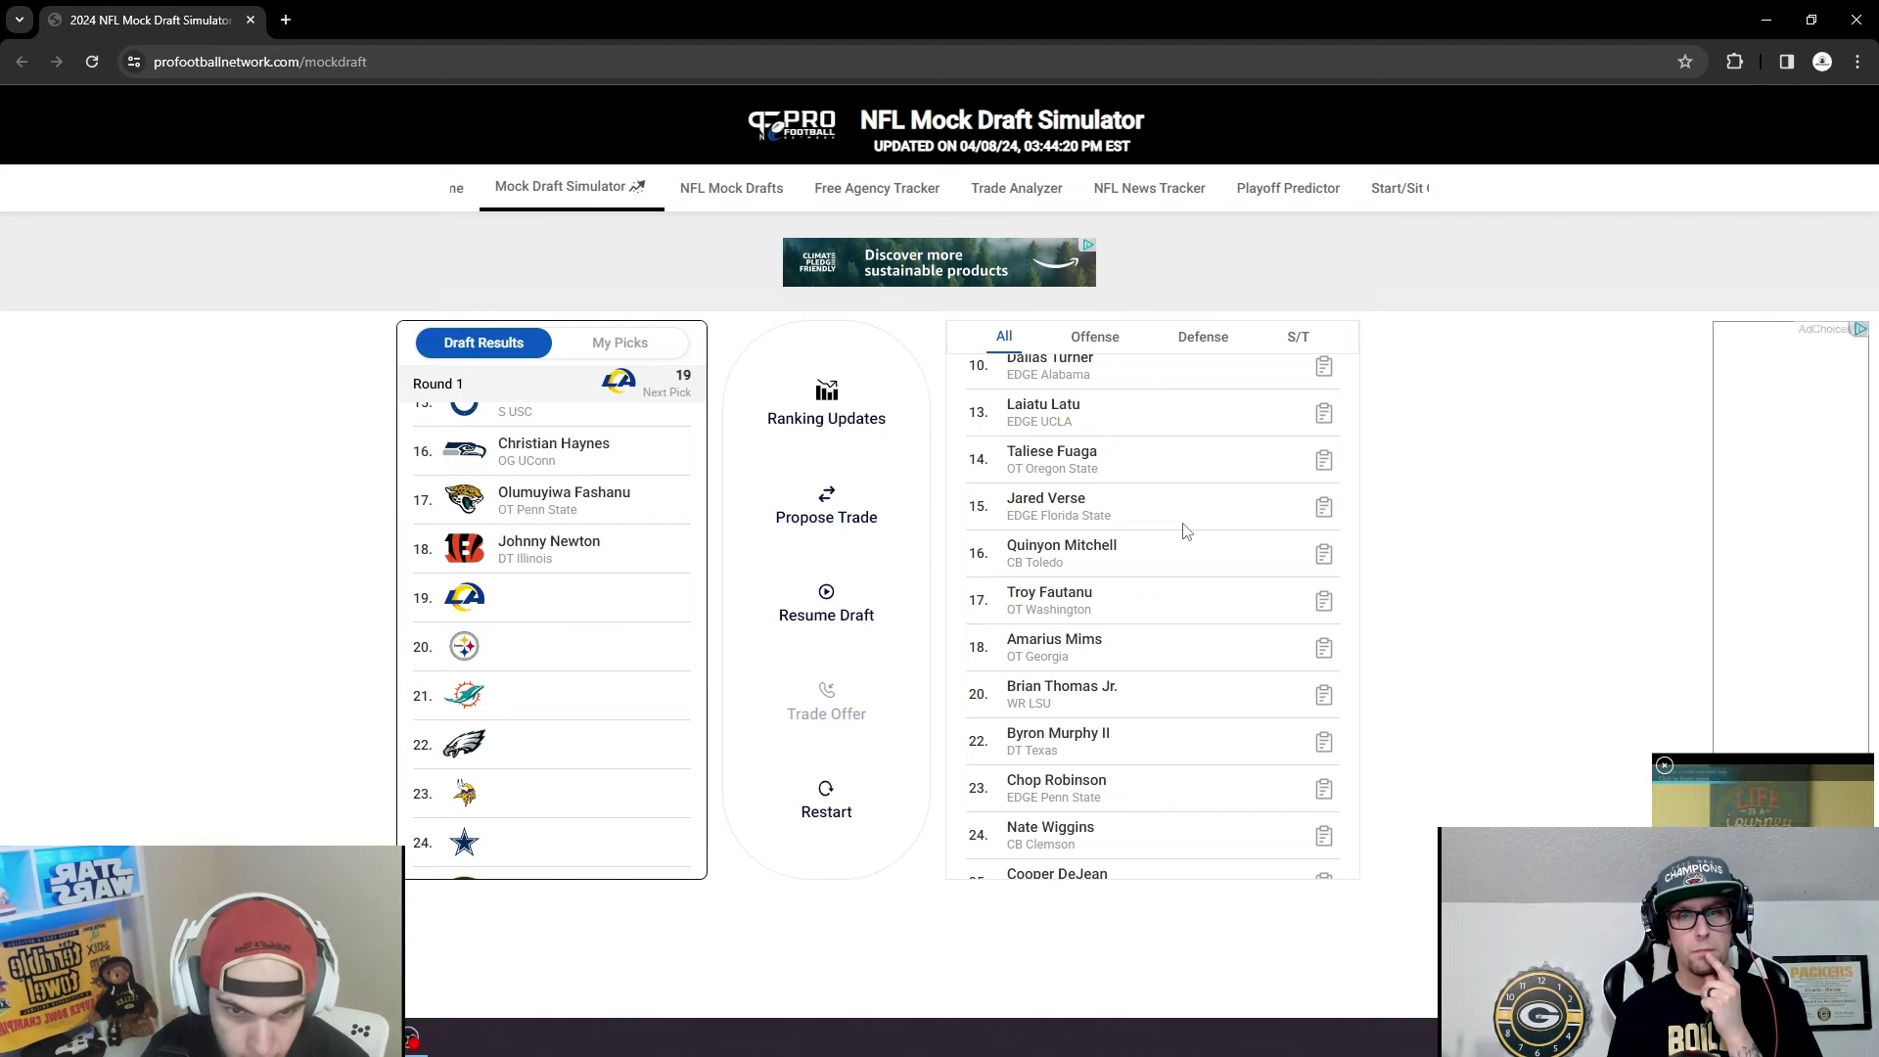
{"action": "scroll", "coordinate": [1185, 531], "scroll_direction": "up", "scroll_amount": 1}
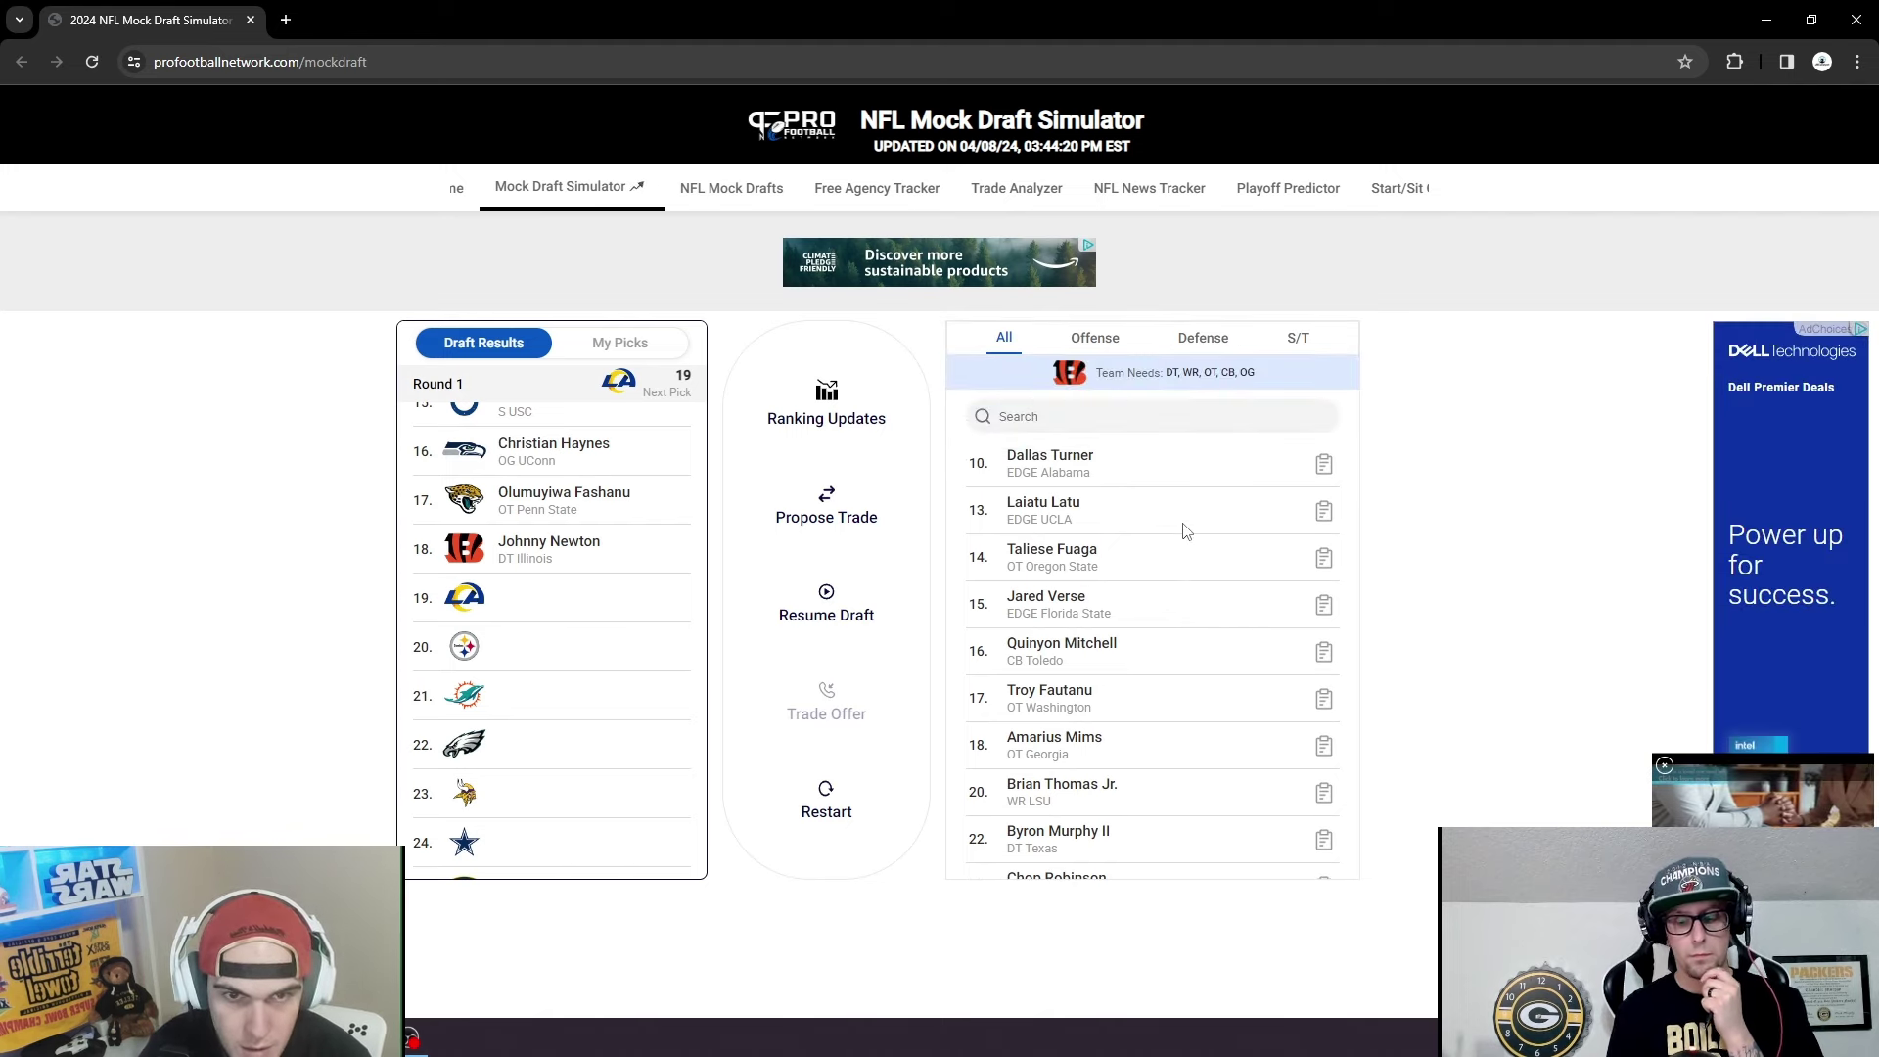
Filter the defensive prospects to edge rushers, and look at Dallas Turner's player info.
{"action": "left_click", "coordinate": [1199, 338]}
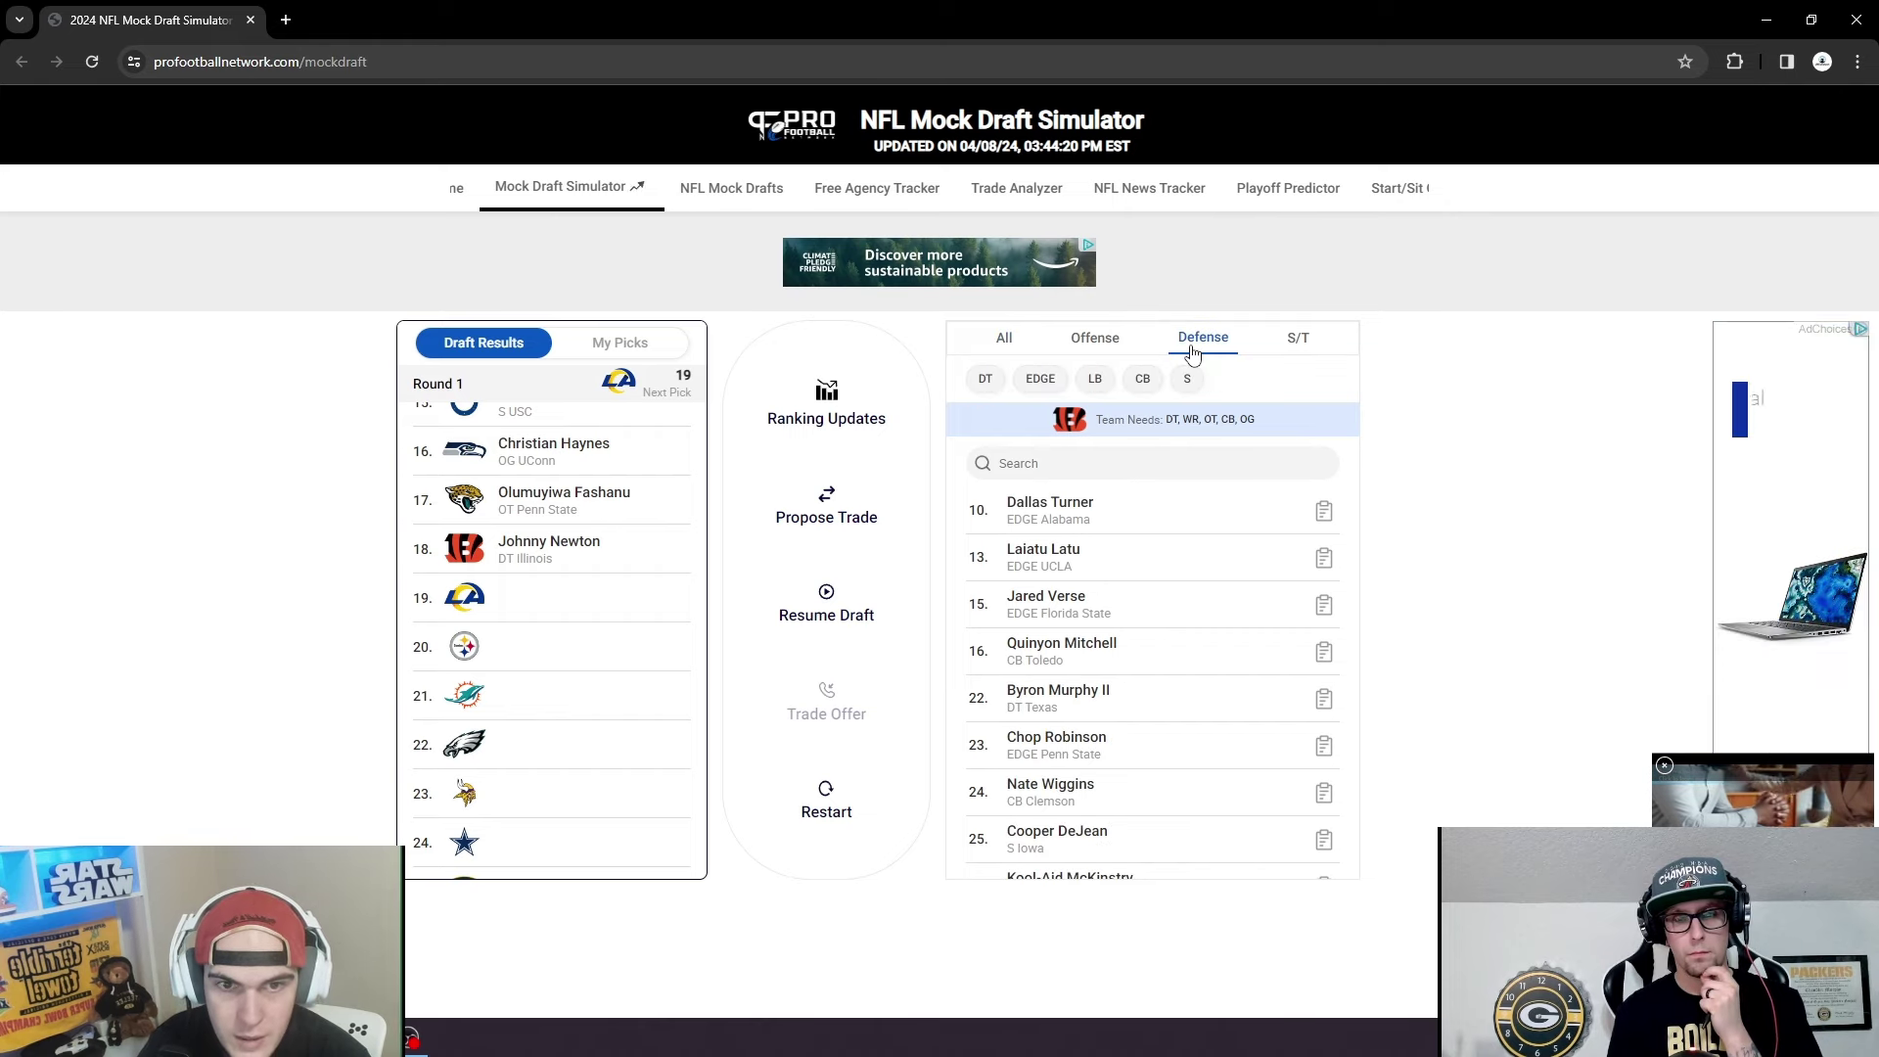
{"action": "left_click", "coordinate": [1037, 384]}
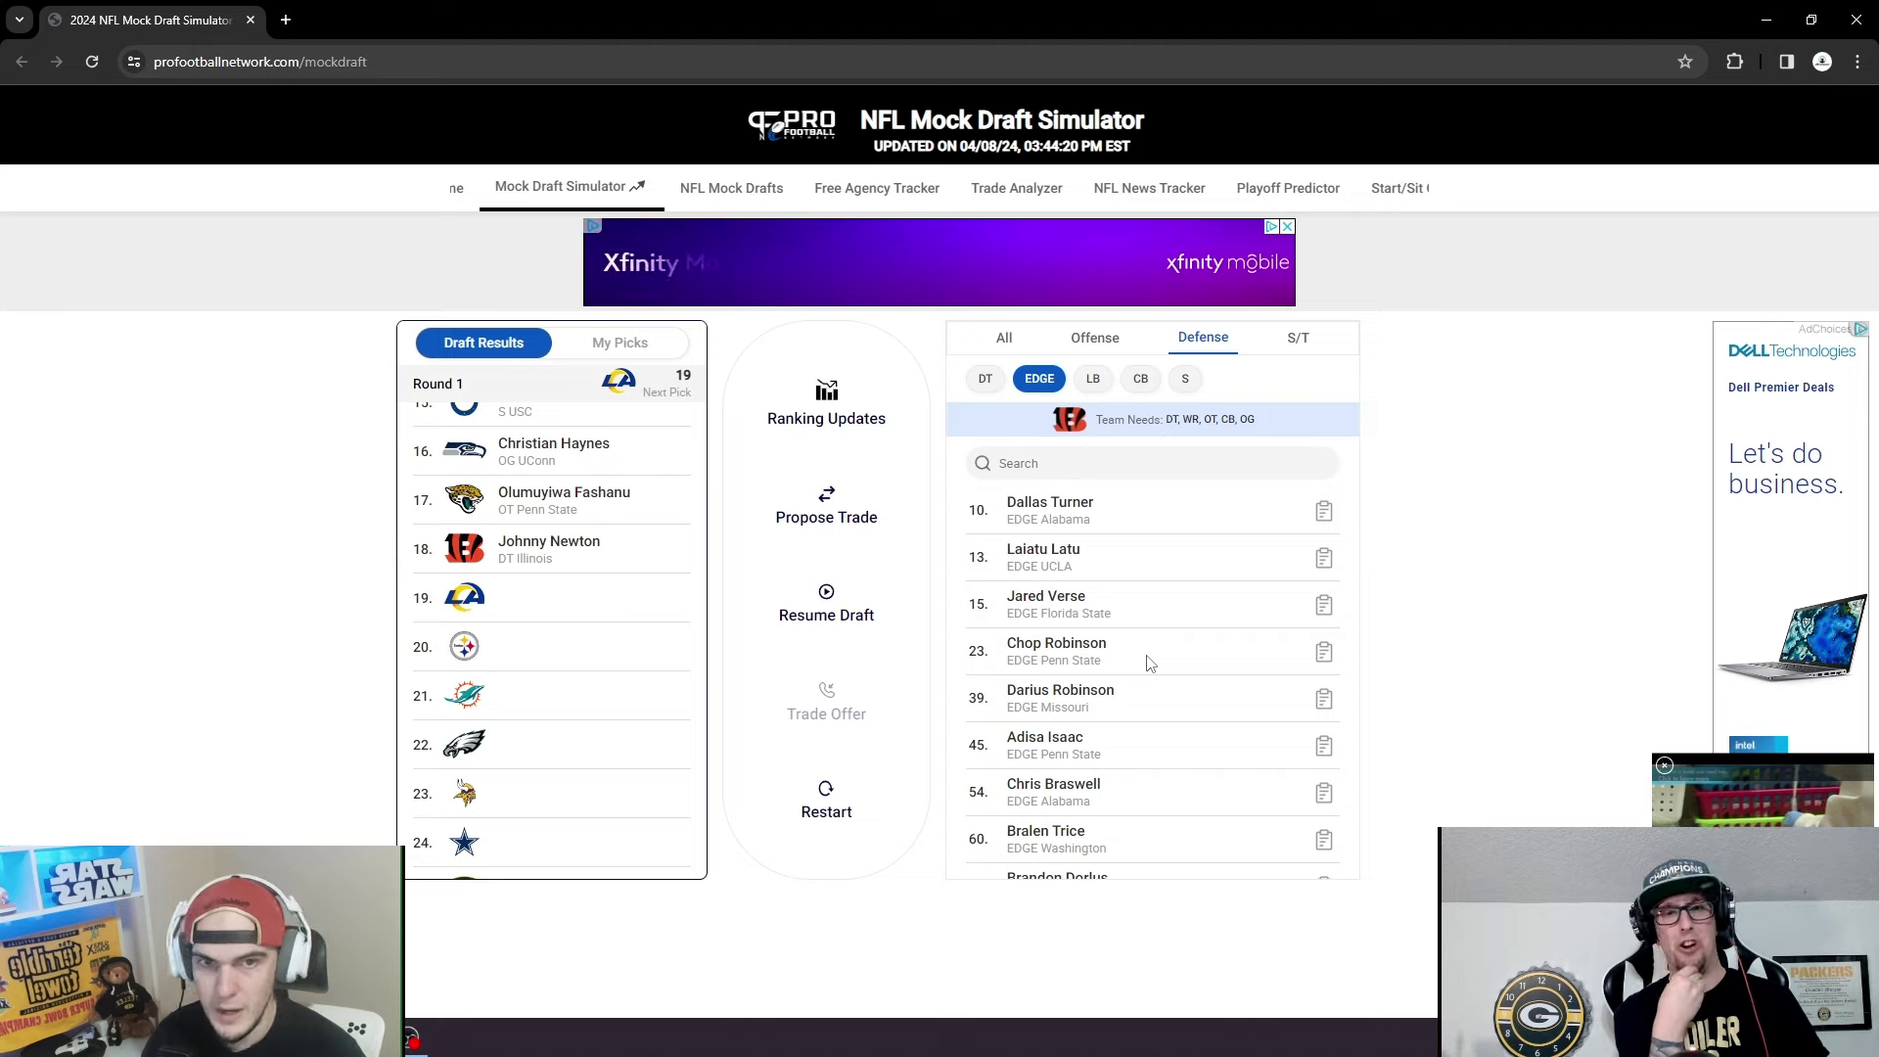
{"action": "left_click", "coordinate": [1323, 519]}
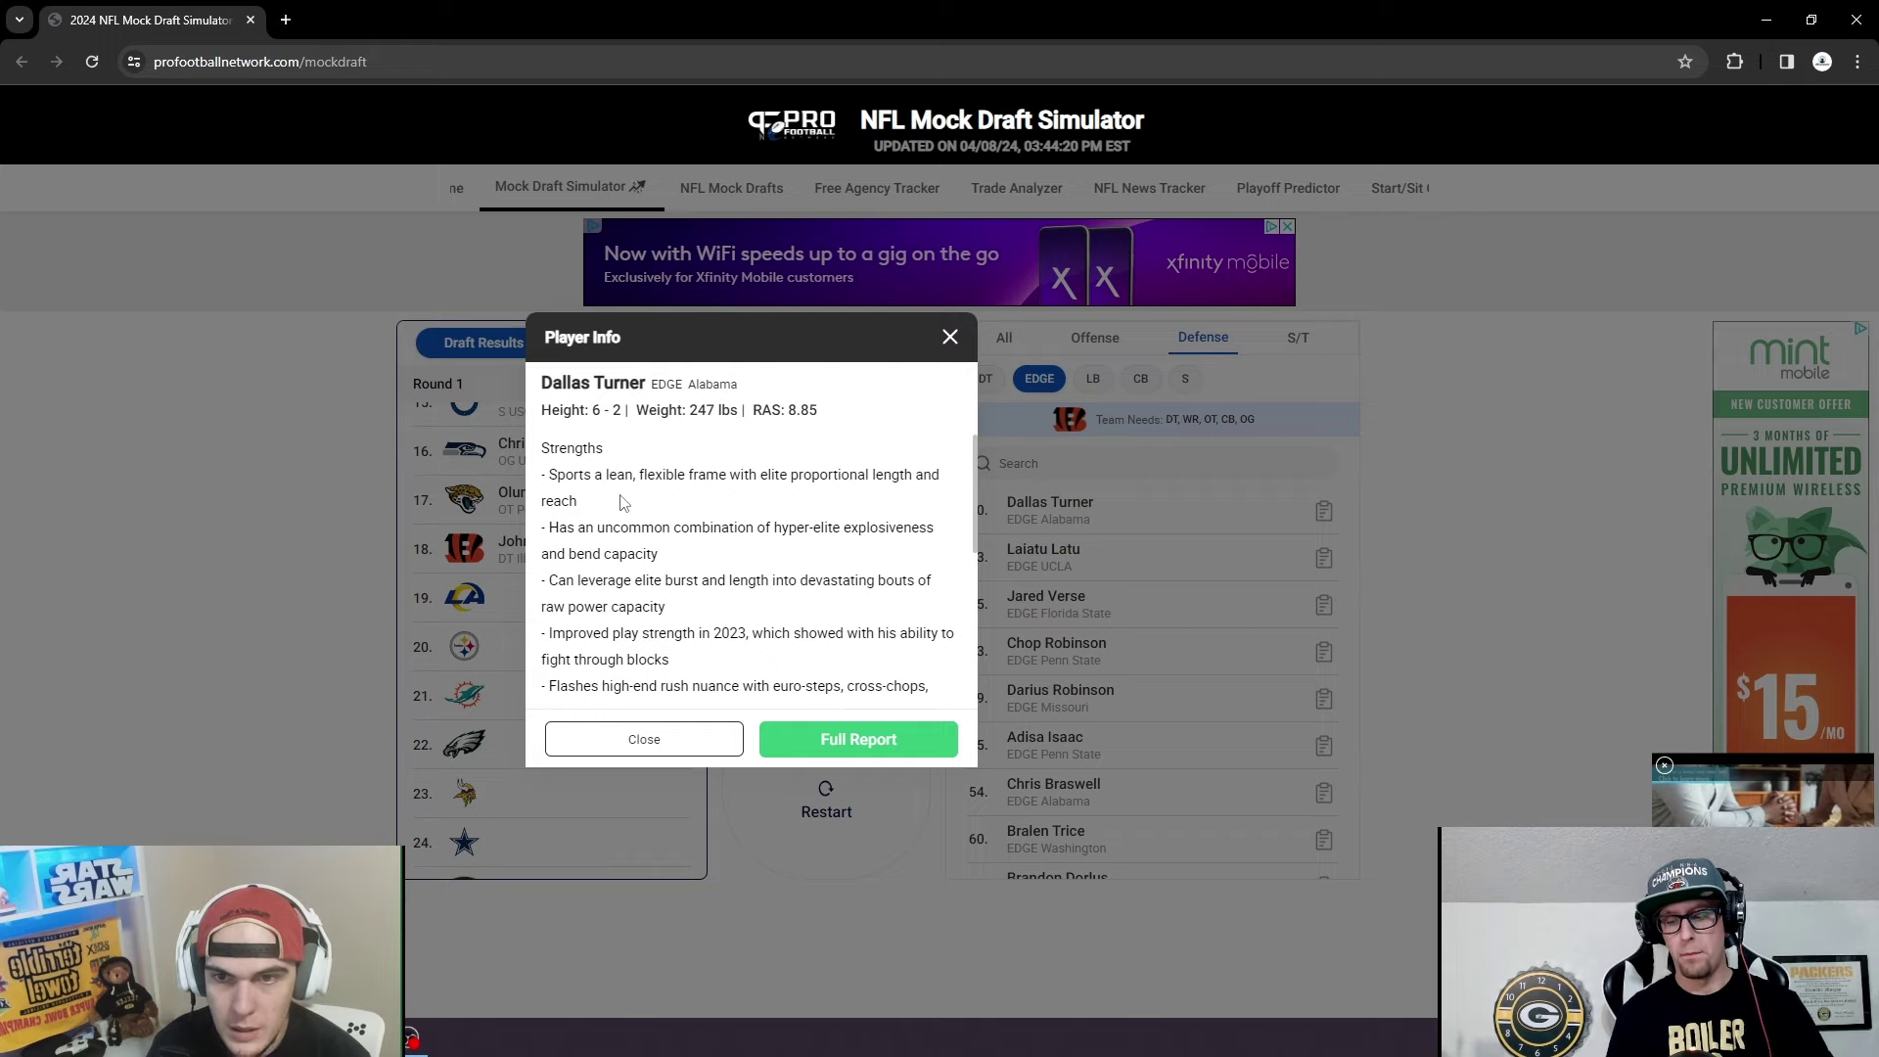
{"action": "left_click", "coordinate": [950, 337]}
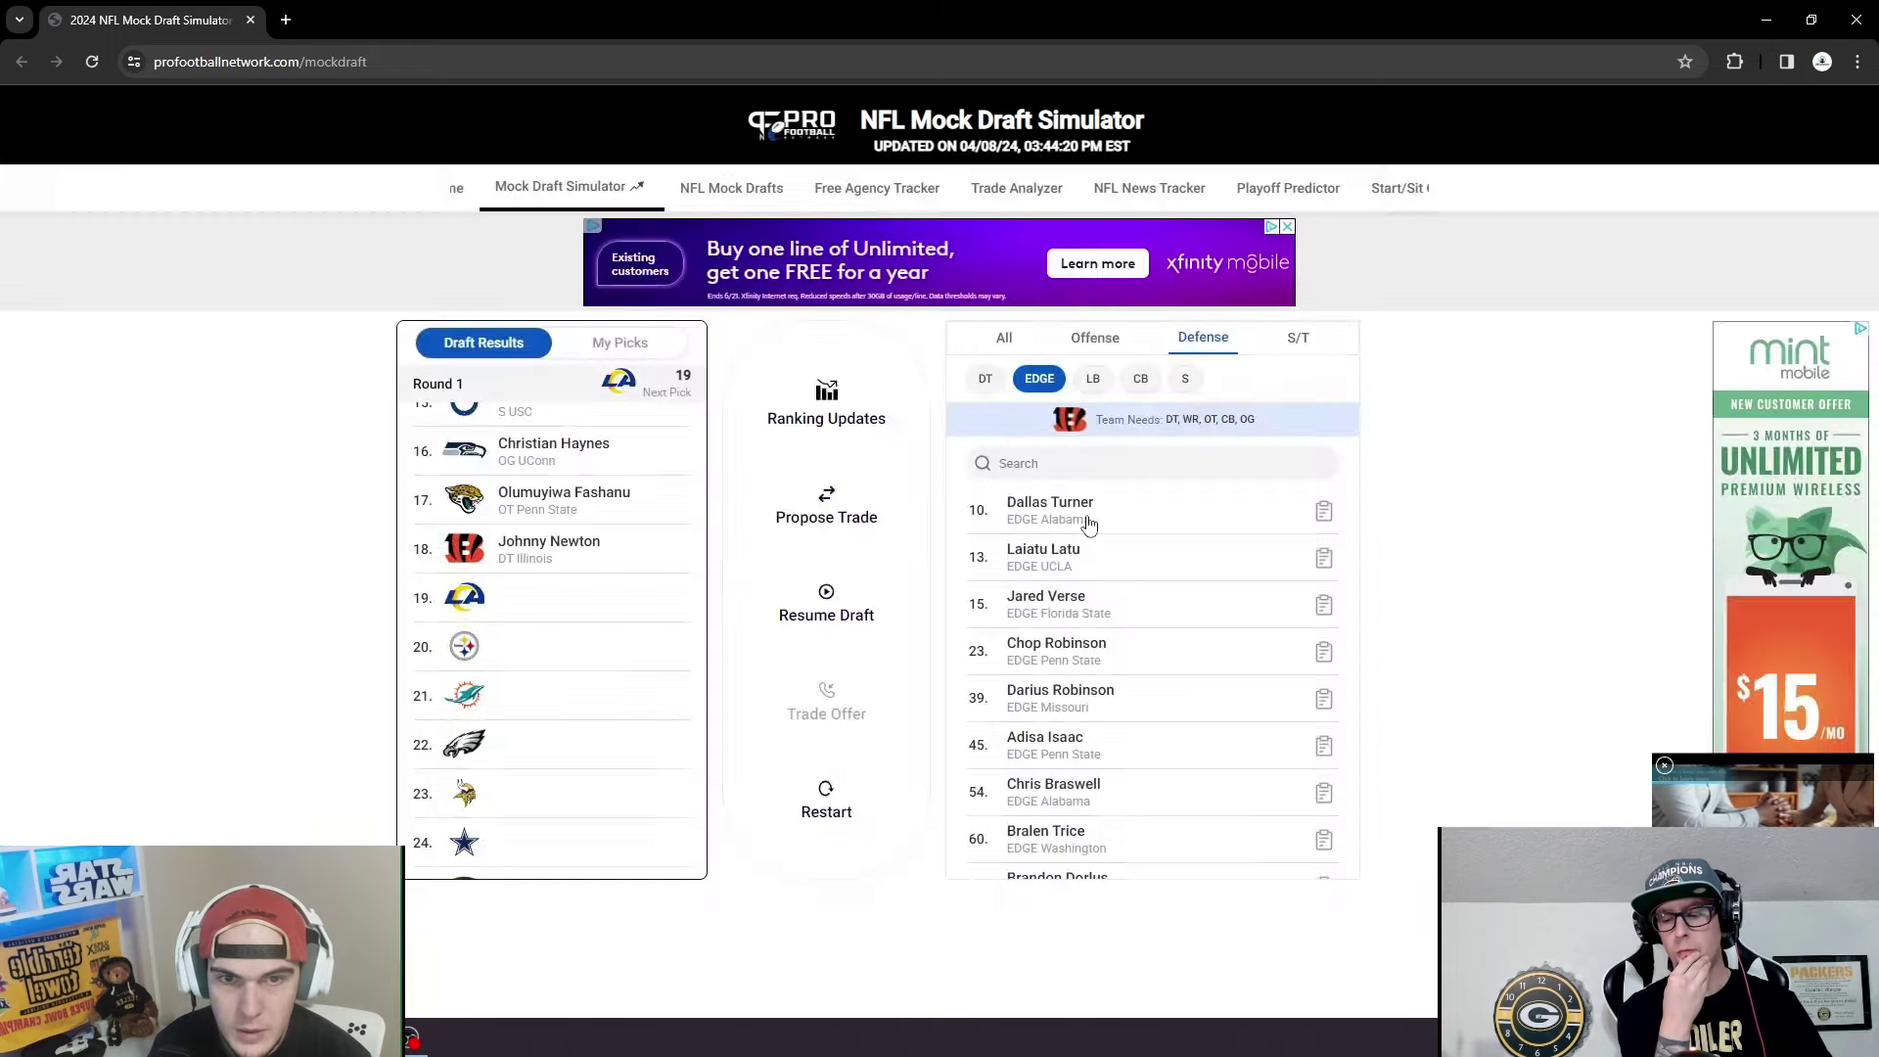
Recheck Dallas Turner's player info and Johnny Newton's from the draft results, closing each one.
{"action": "left_click", "coordinate": [1074, 520]}
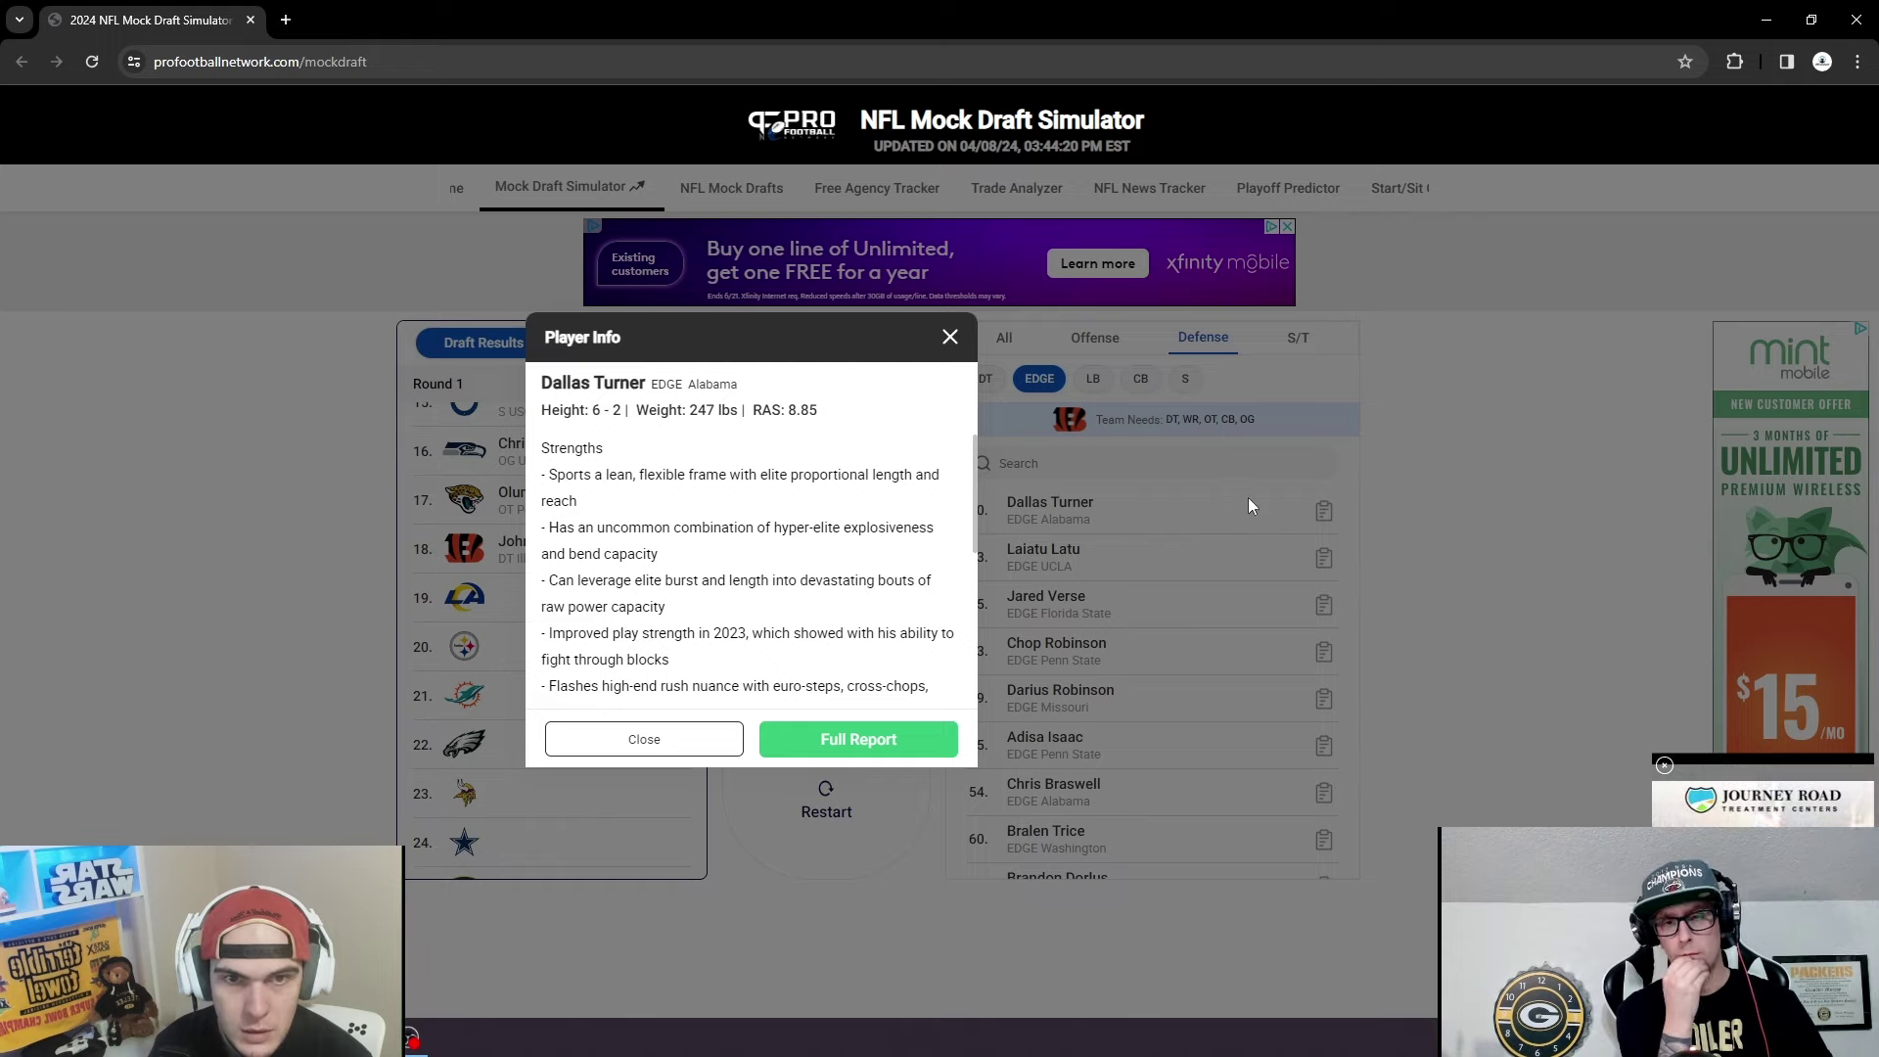
{"action": "left_click", "coordinate": [951, 337]}
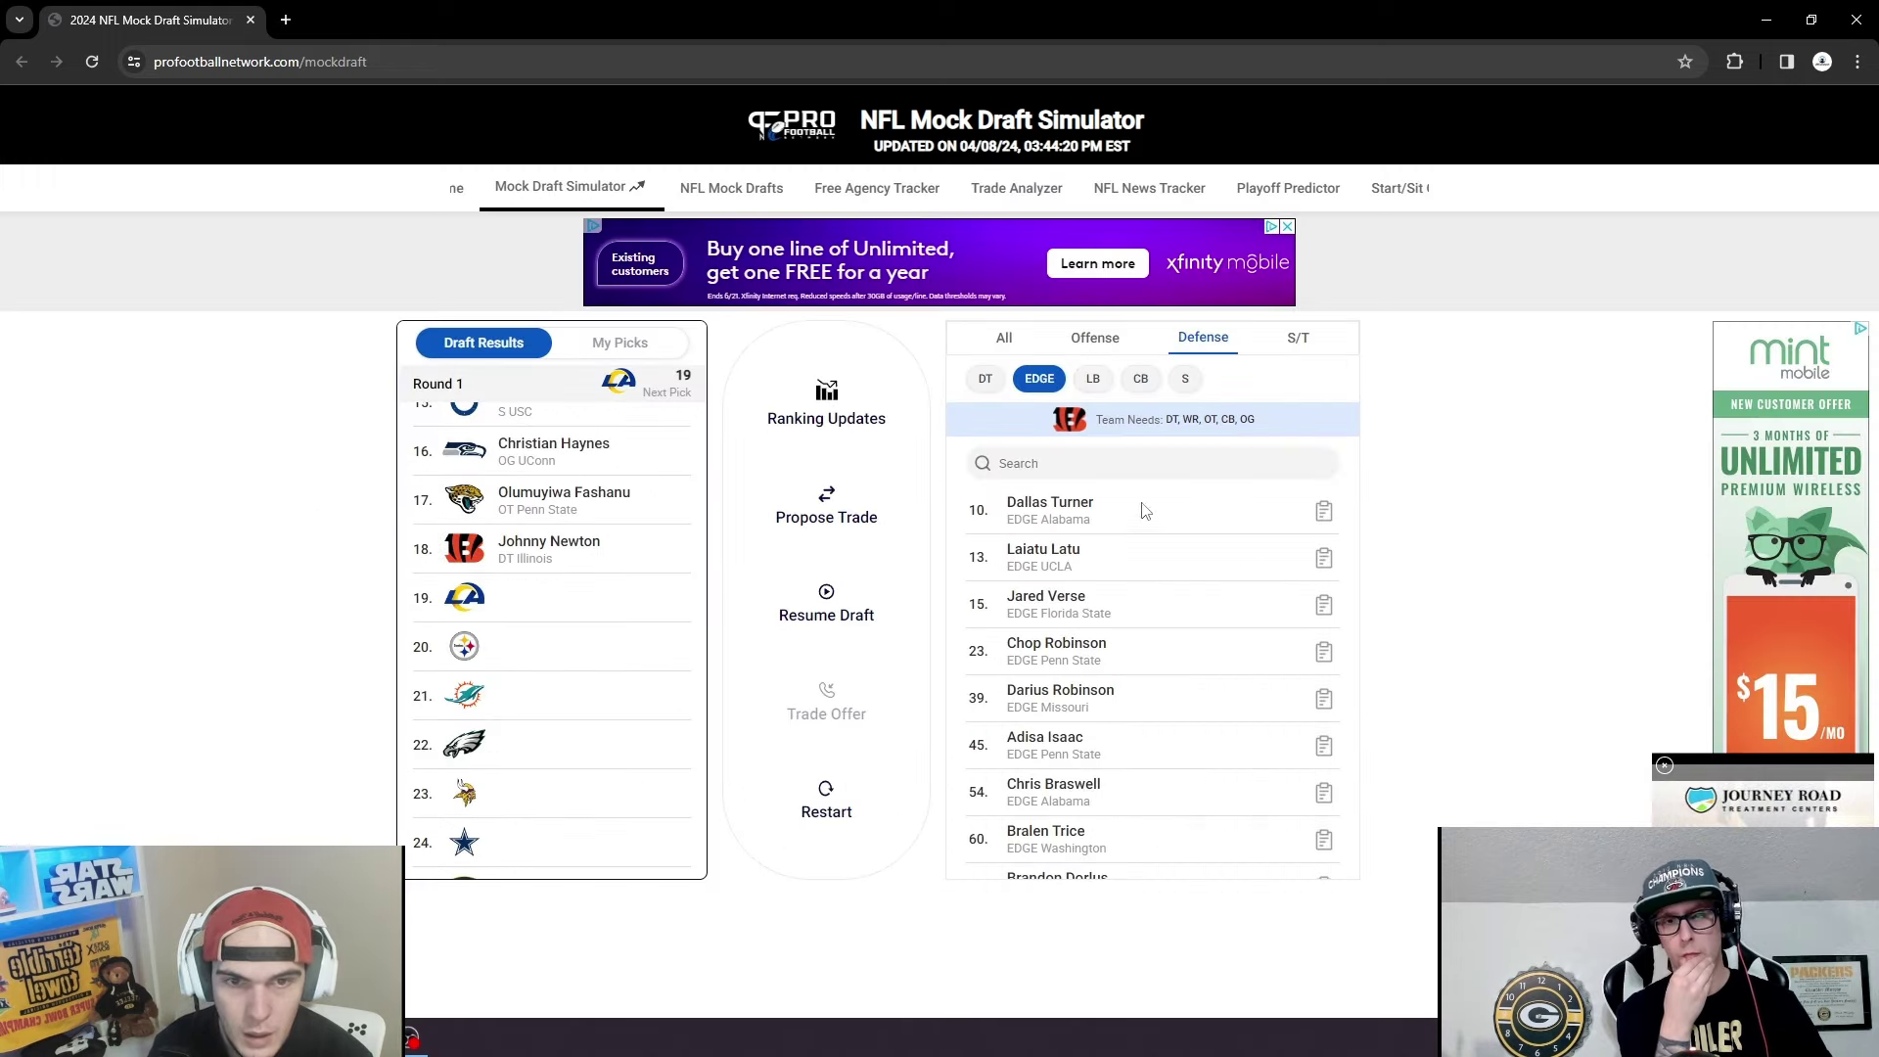
{"action": "left_click", "coordinate": [1061, 504]}
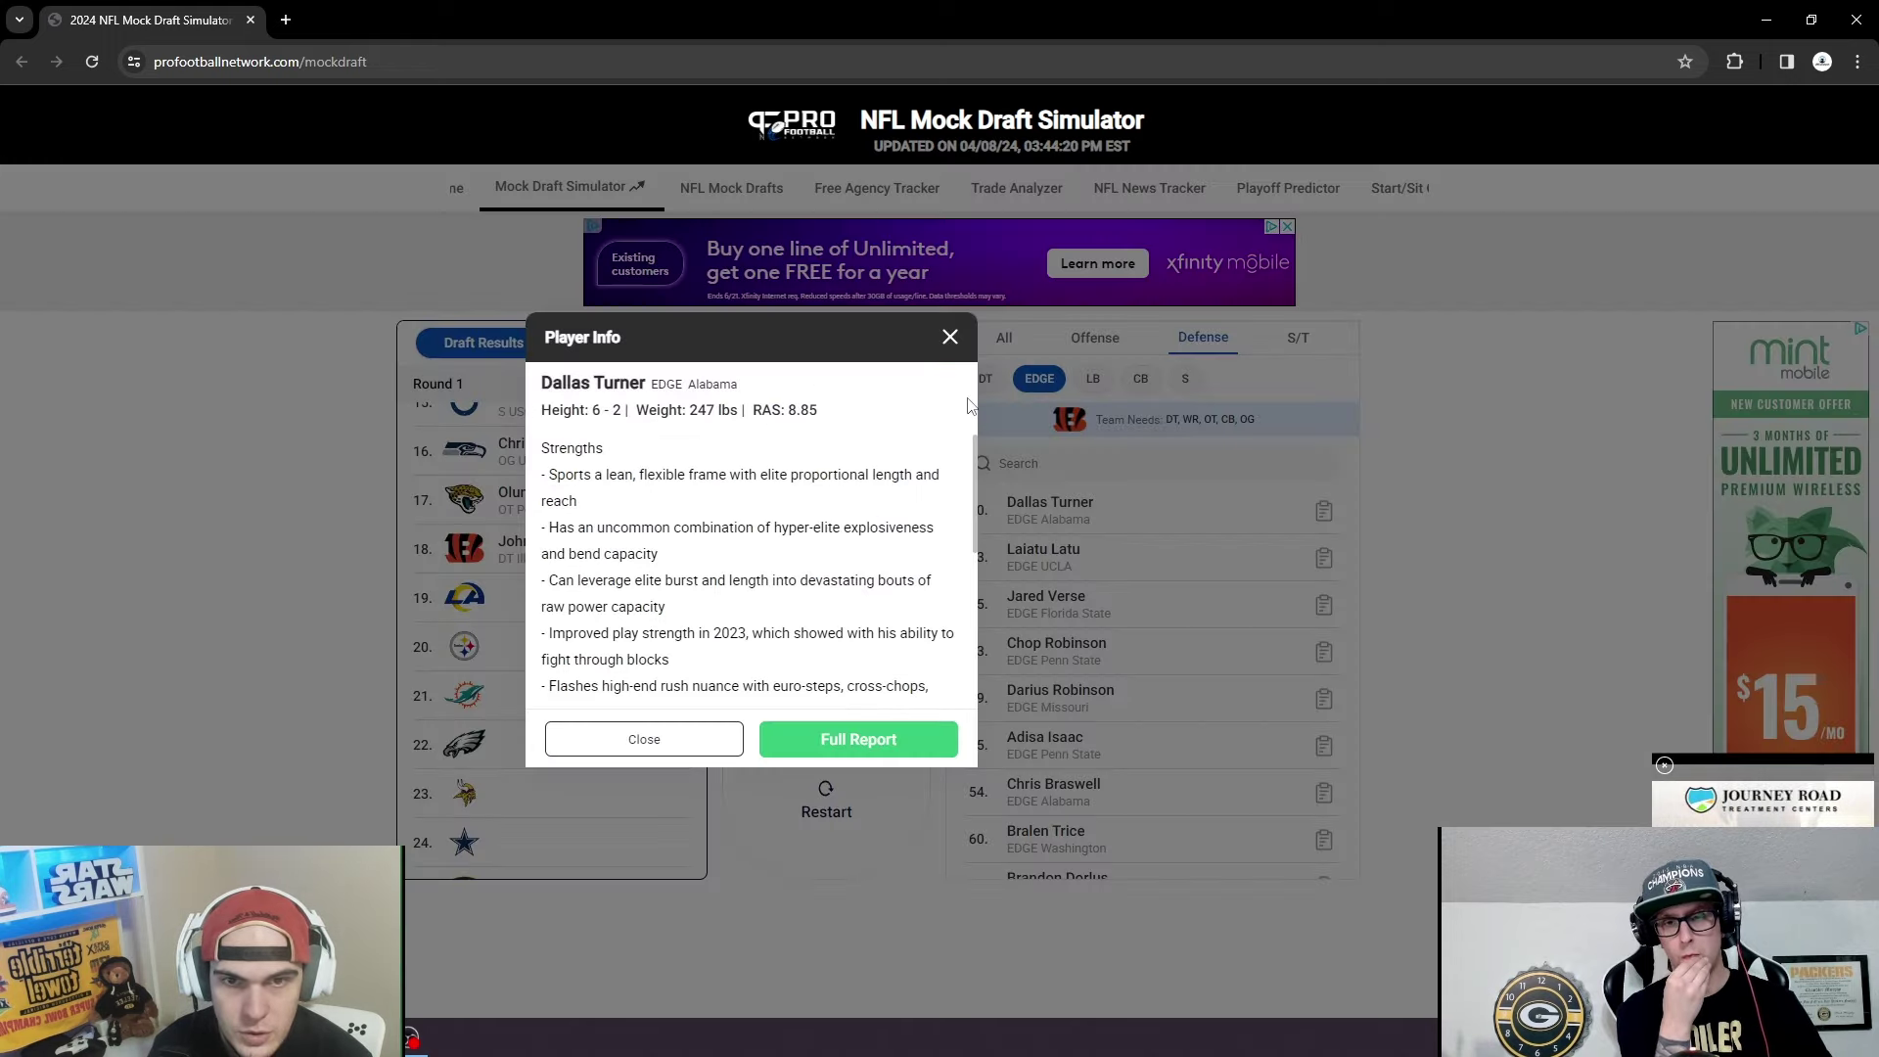
{"action": "left_click", "coordinate": [950, 338]}
{"action": "left_click", "coordinate": [626, 546]}
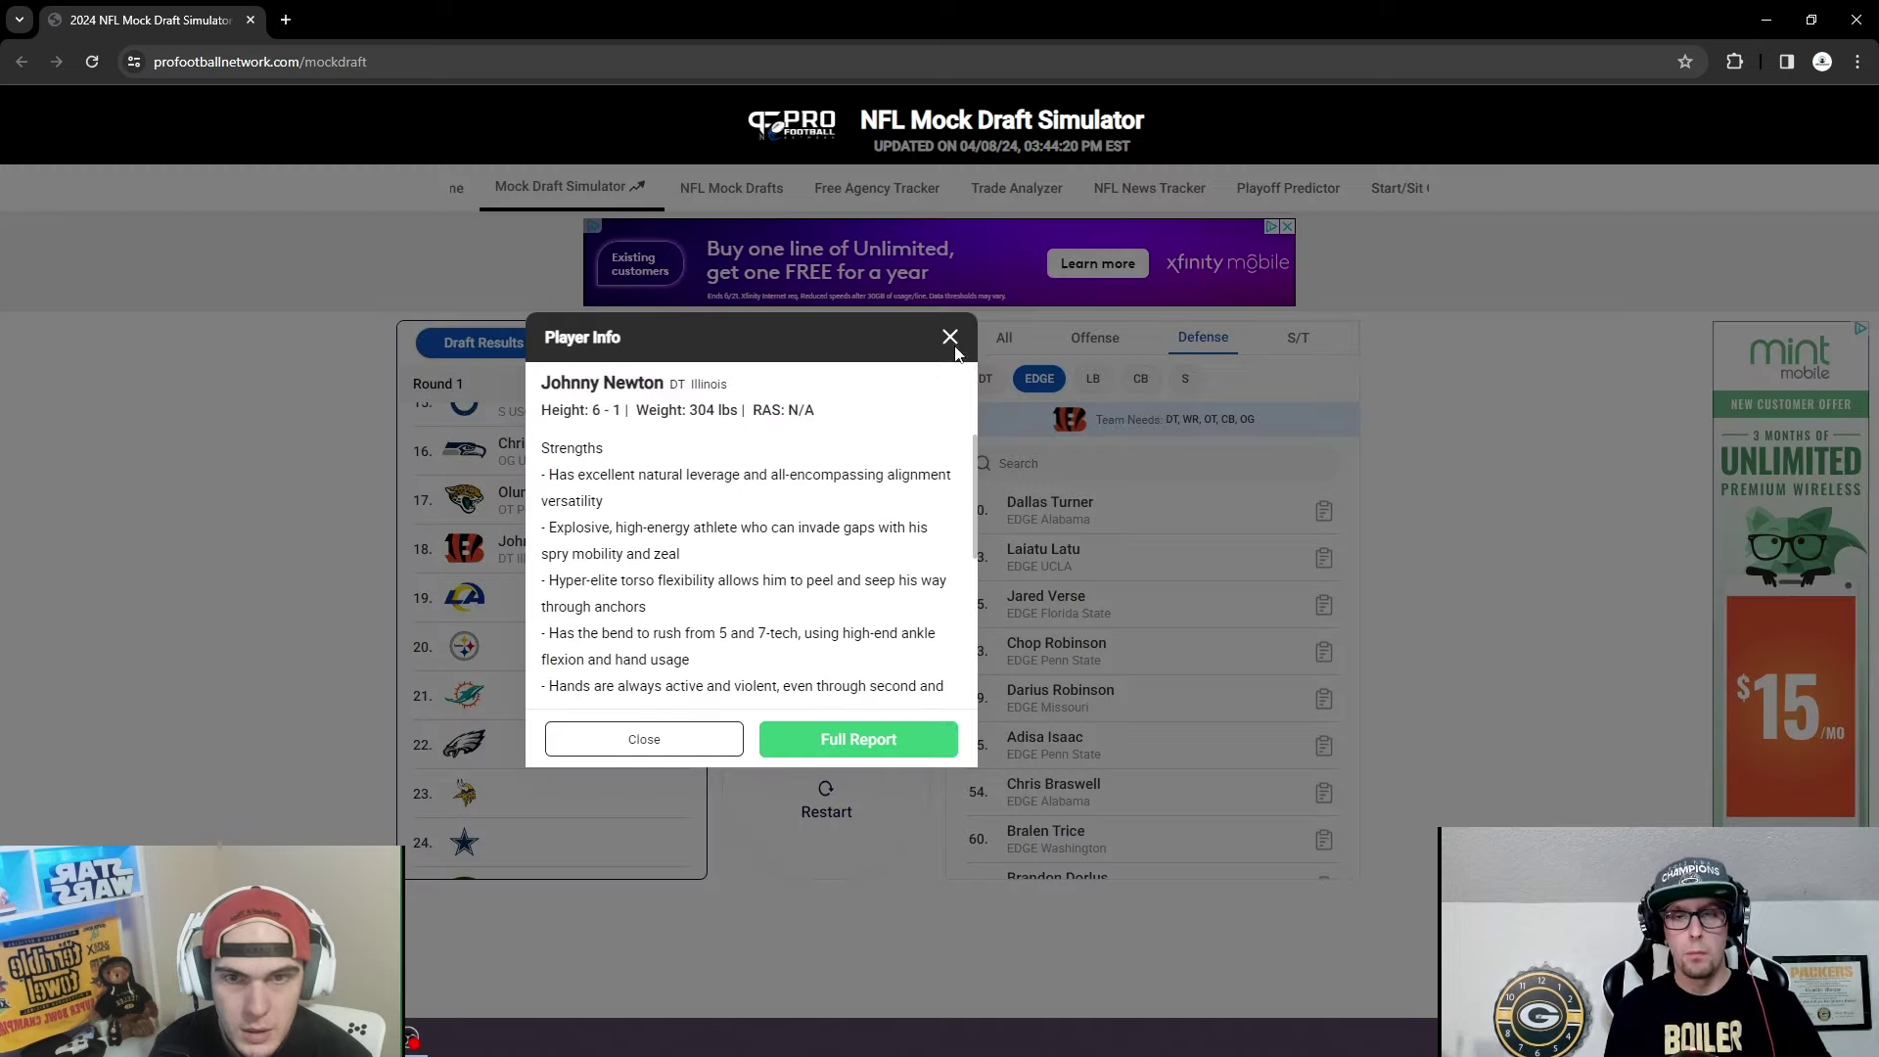
{"action": "left_click", "coordinate": [655, 739]}
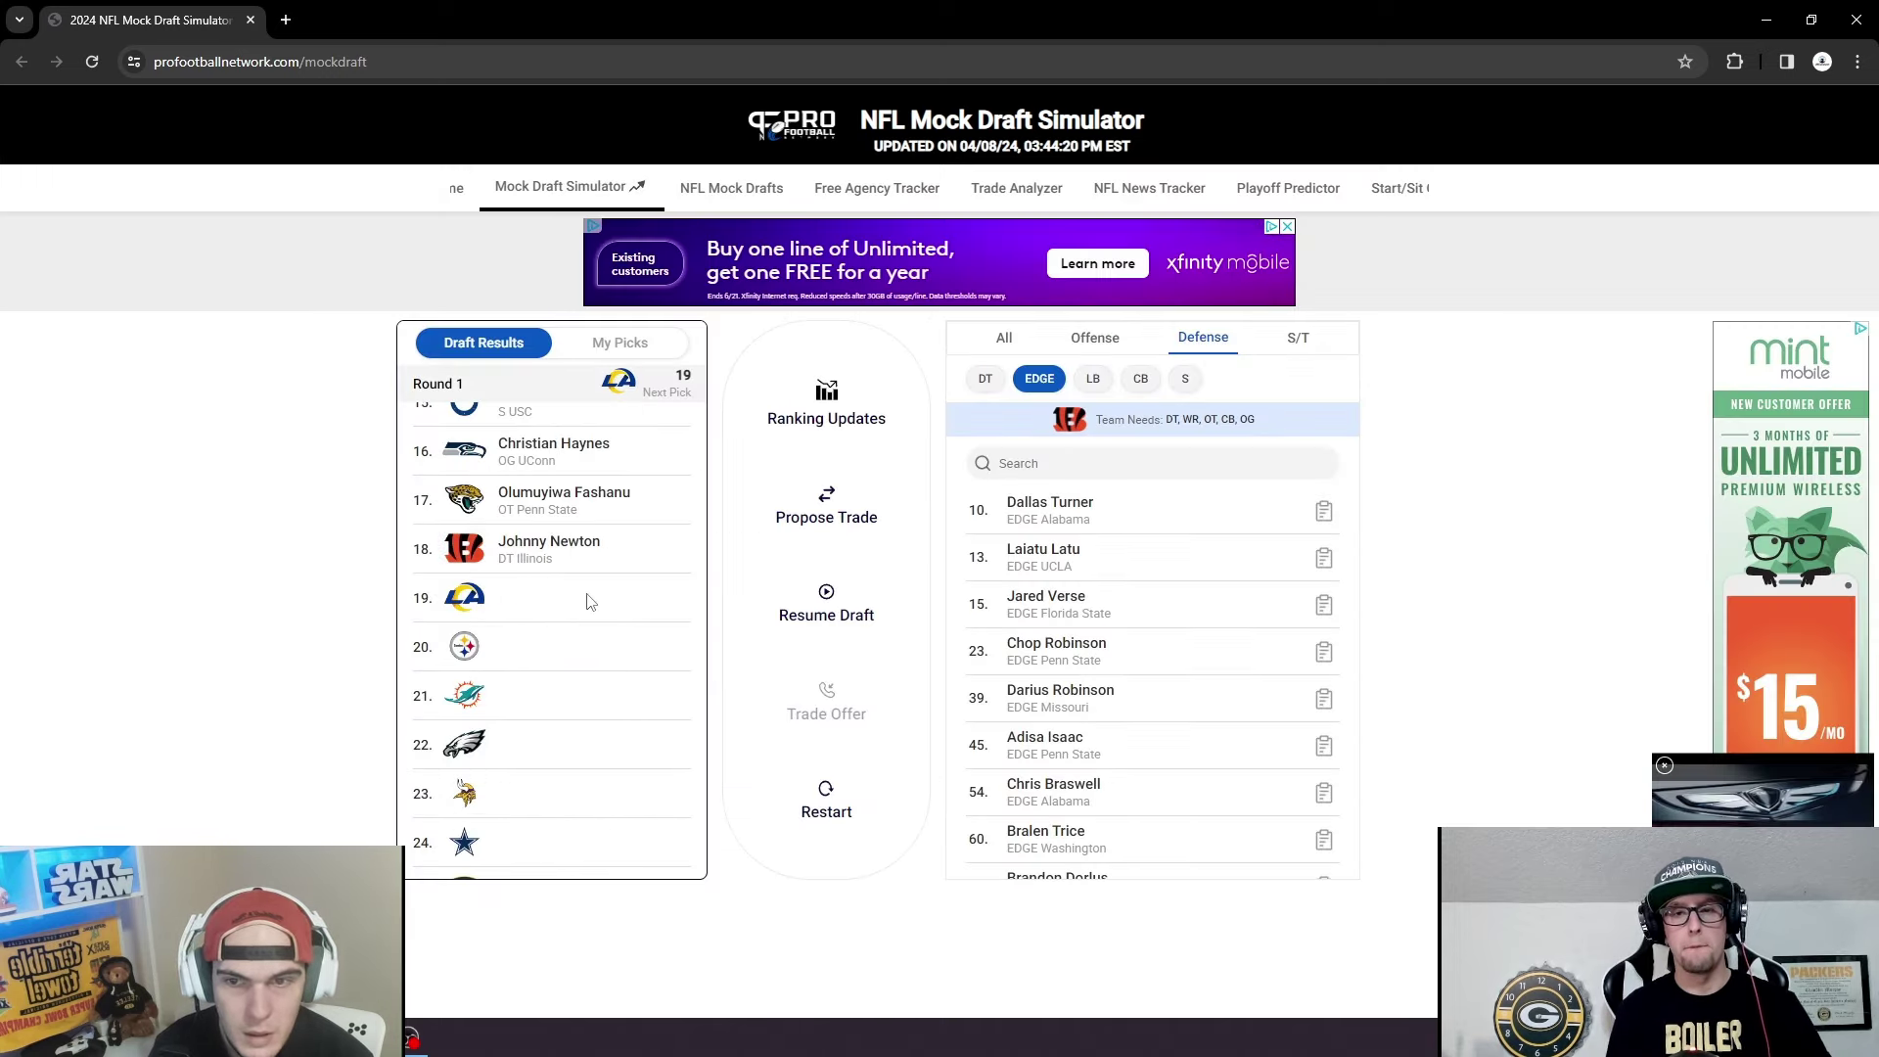
Resume the draft, and draft Dallas Turner for the Rams at pick 19 after reading his strengths and weaknesses.
{"action": "left_click", "coordinate": [829, 602]}
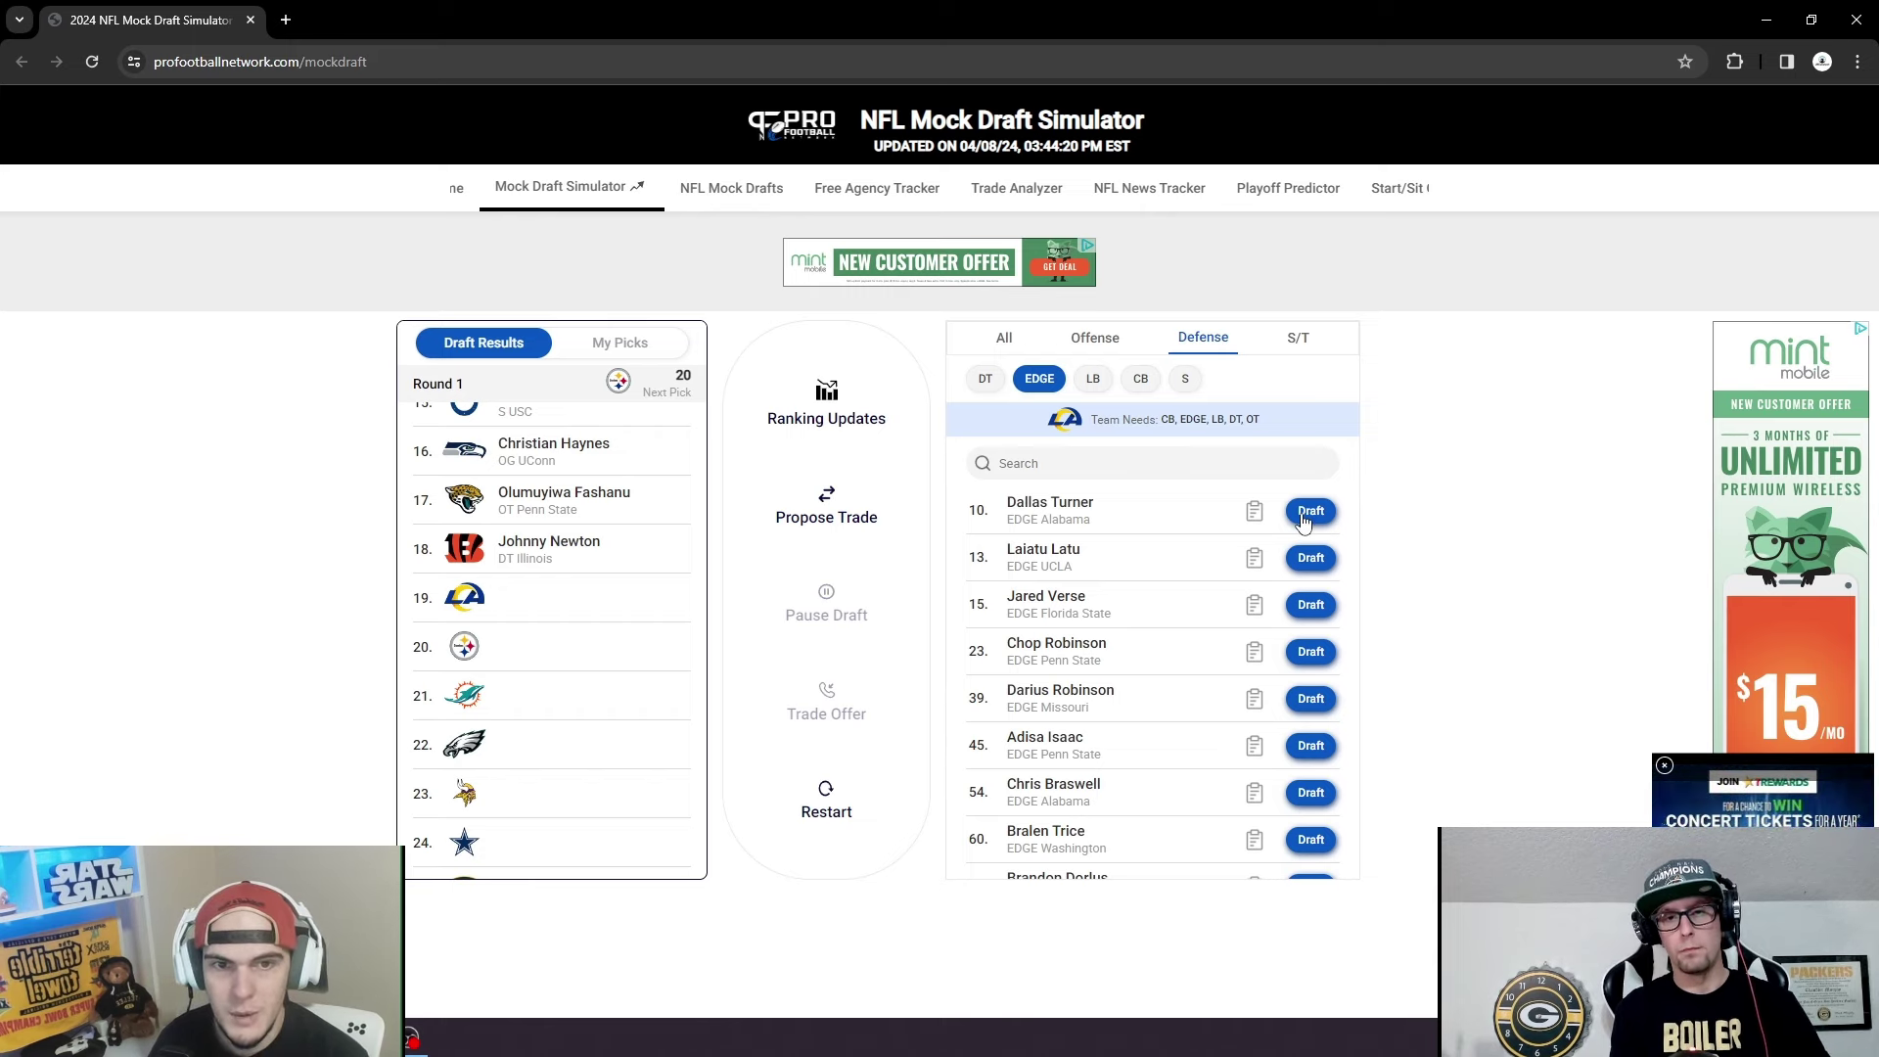
{"action": "left_click", "coordinate": [1252, 513]}
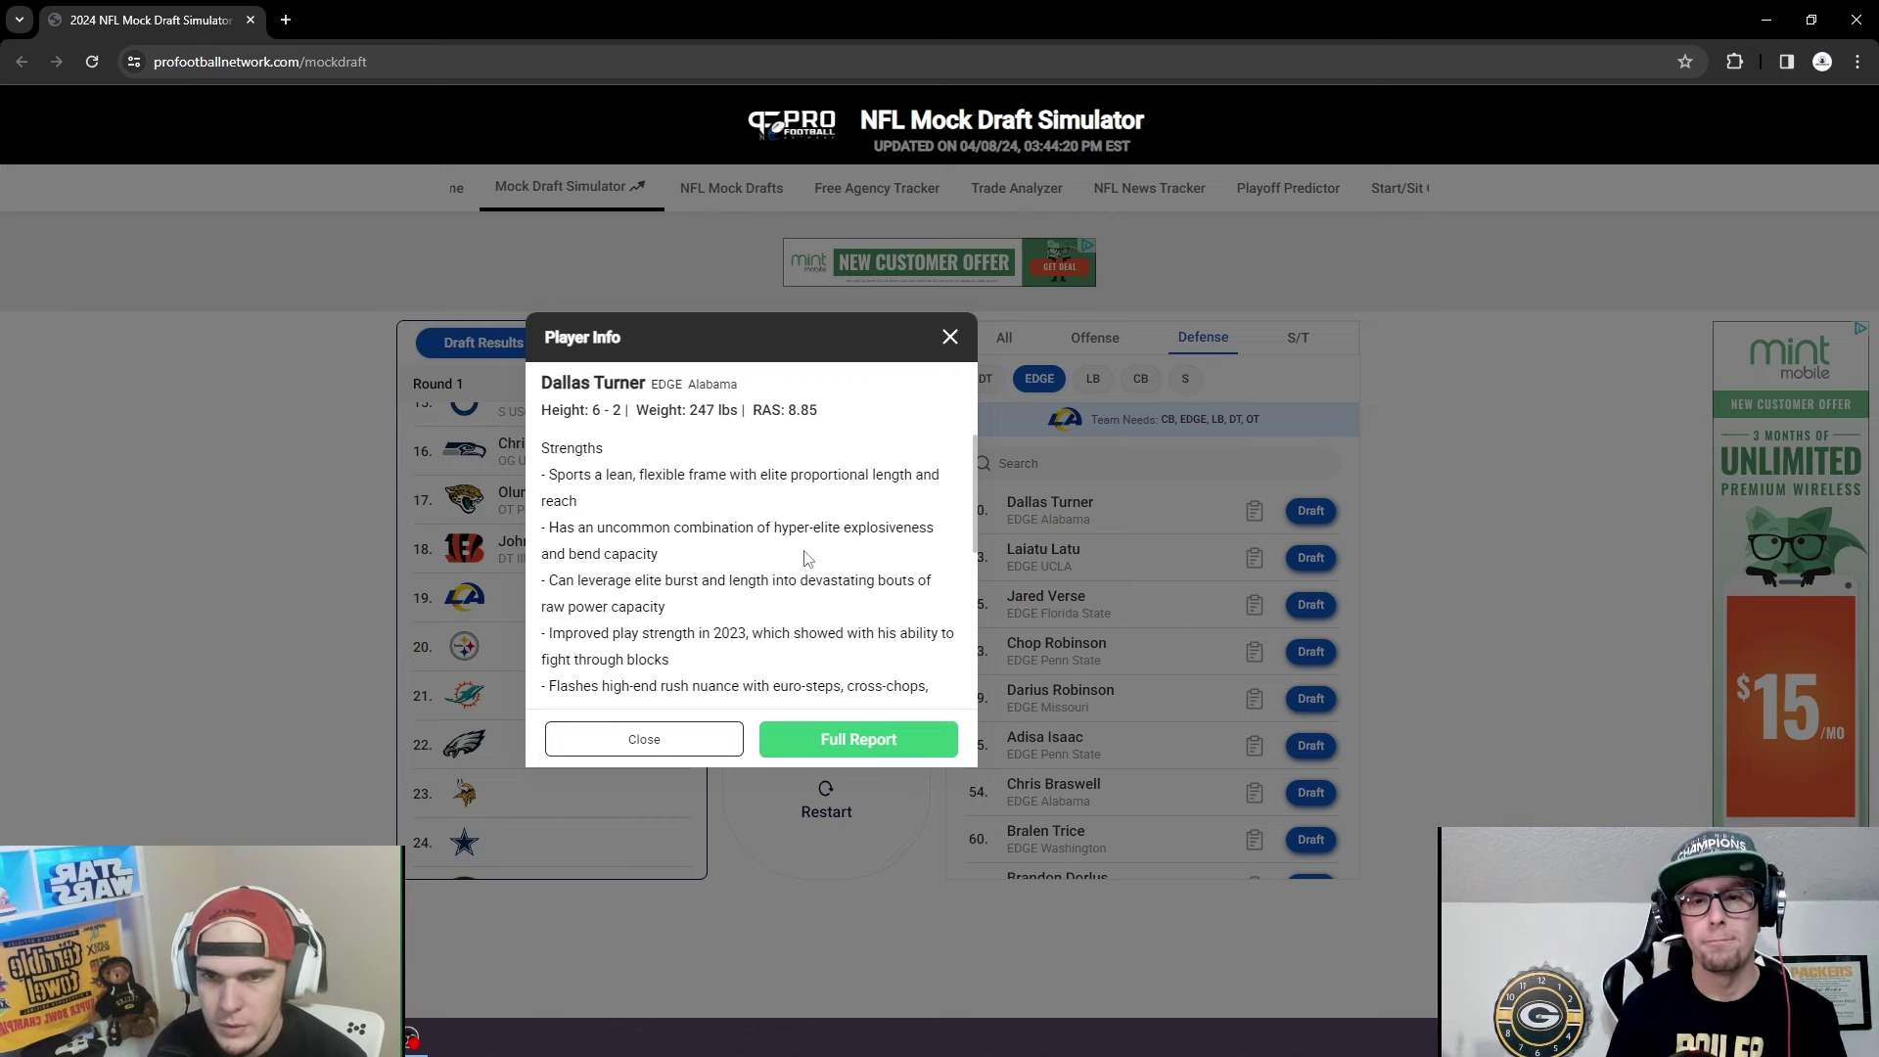
{"action": "scroll", "coordinate": [834, 567], "scroll_direction": "down", "scroll_amount": 3}
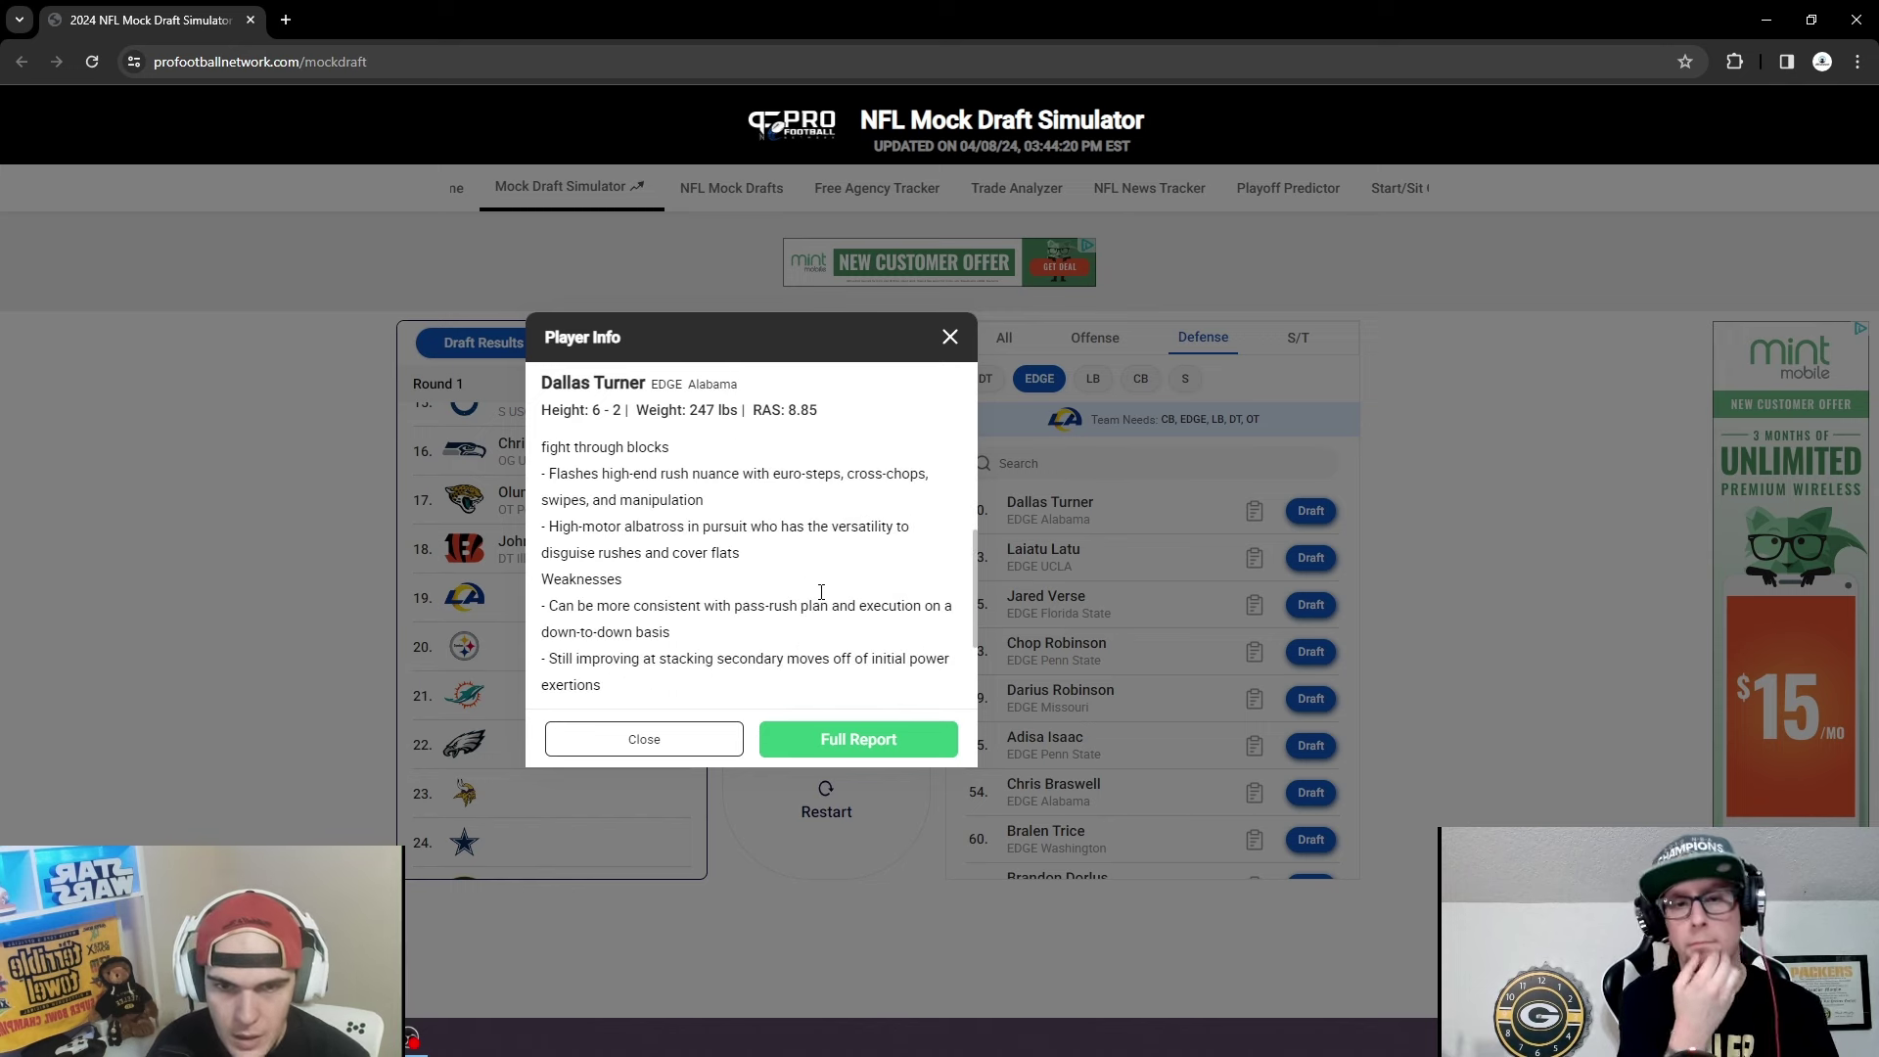
{"action": "scroll", "coordinate": [821, 592], "scroll_direction": "down", "scroll_amount": 2}
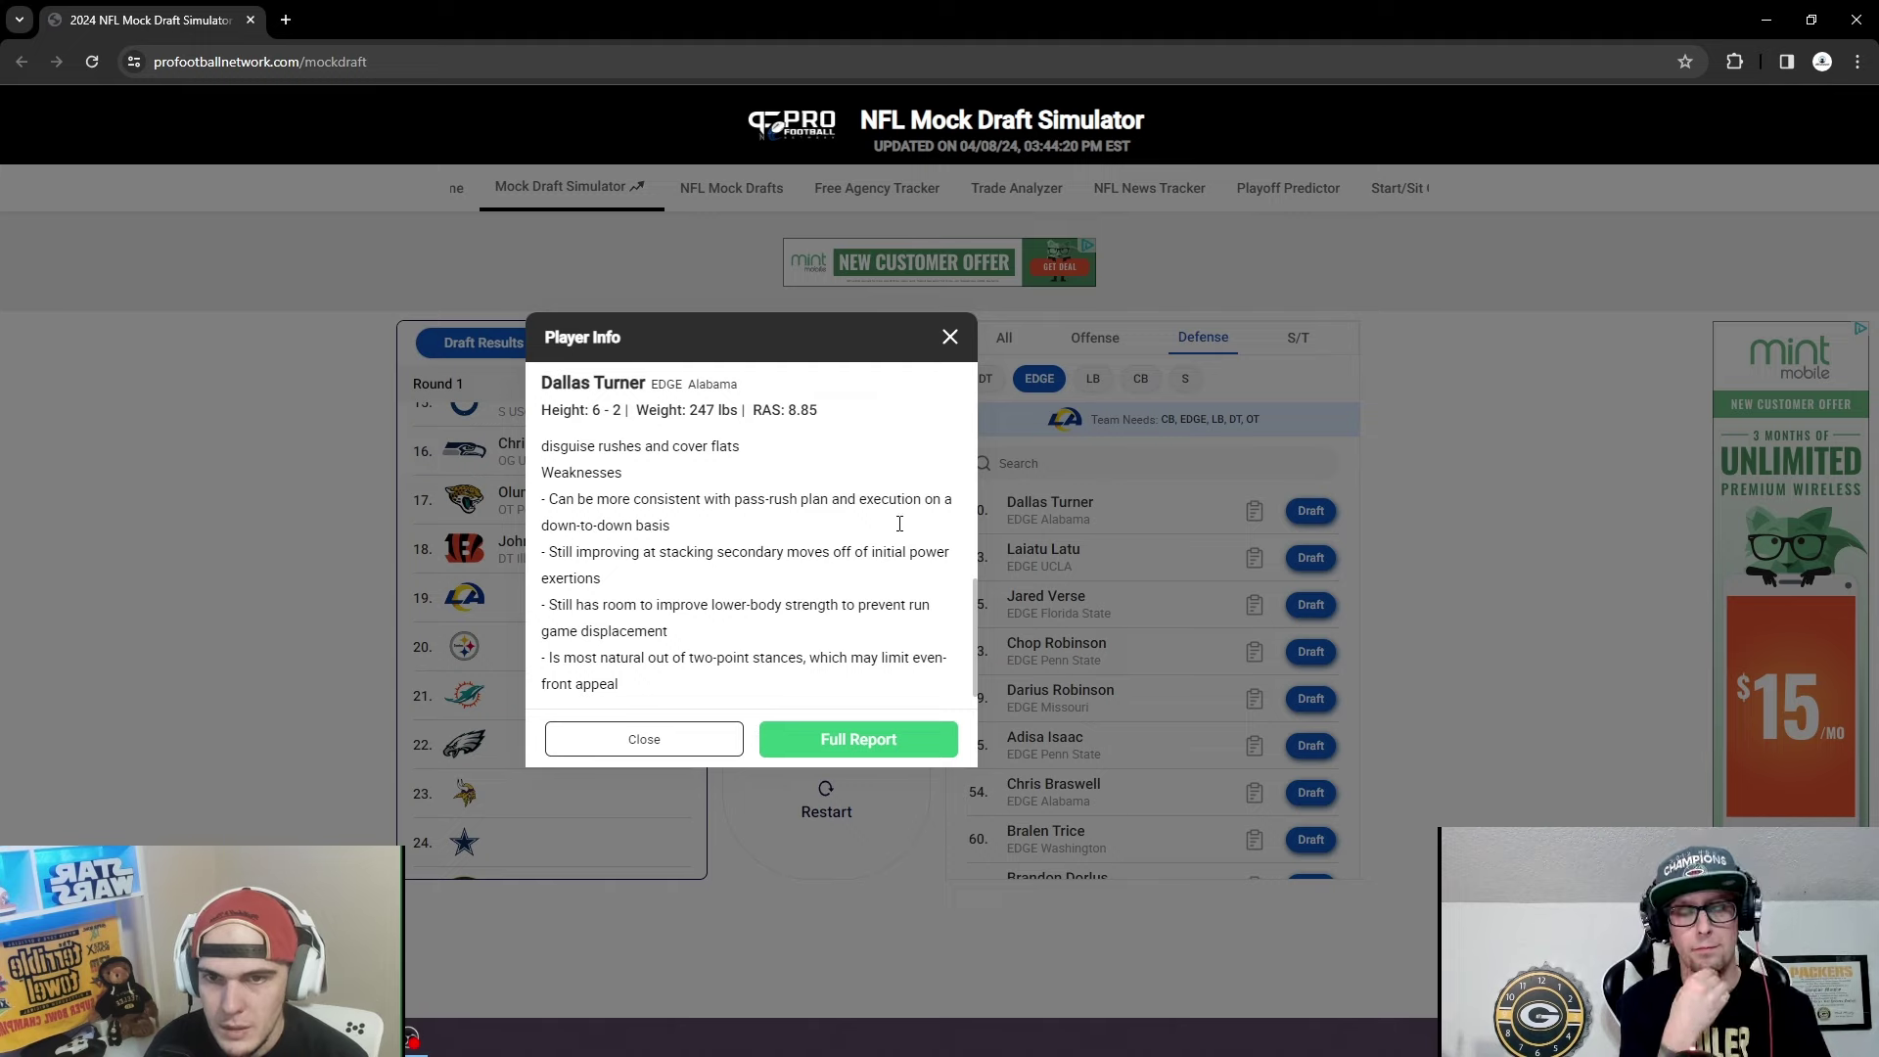
{"action": "left_click", "coordinate": [949, 338]}
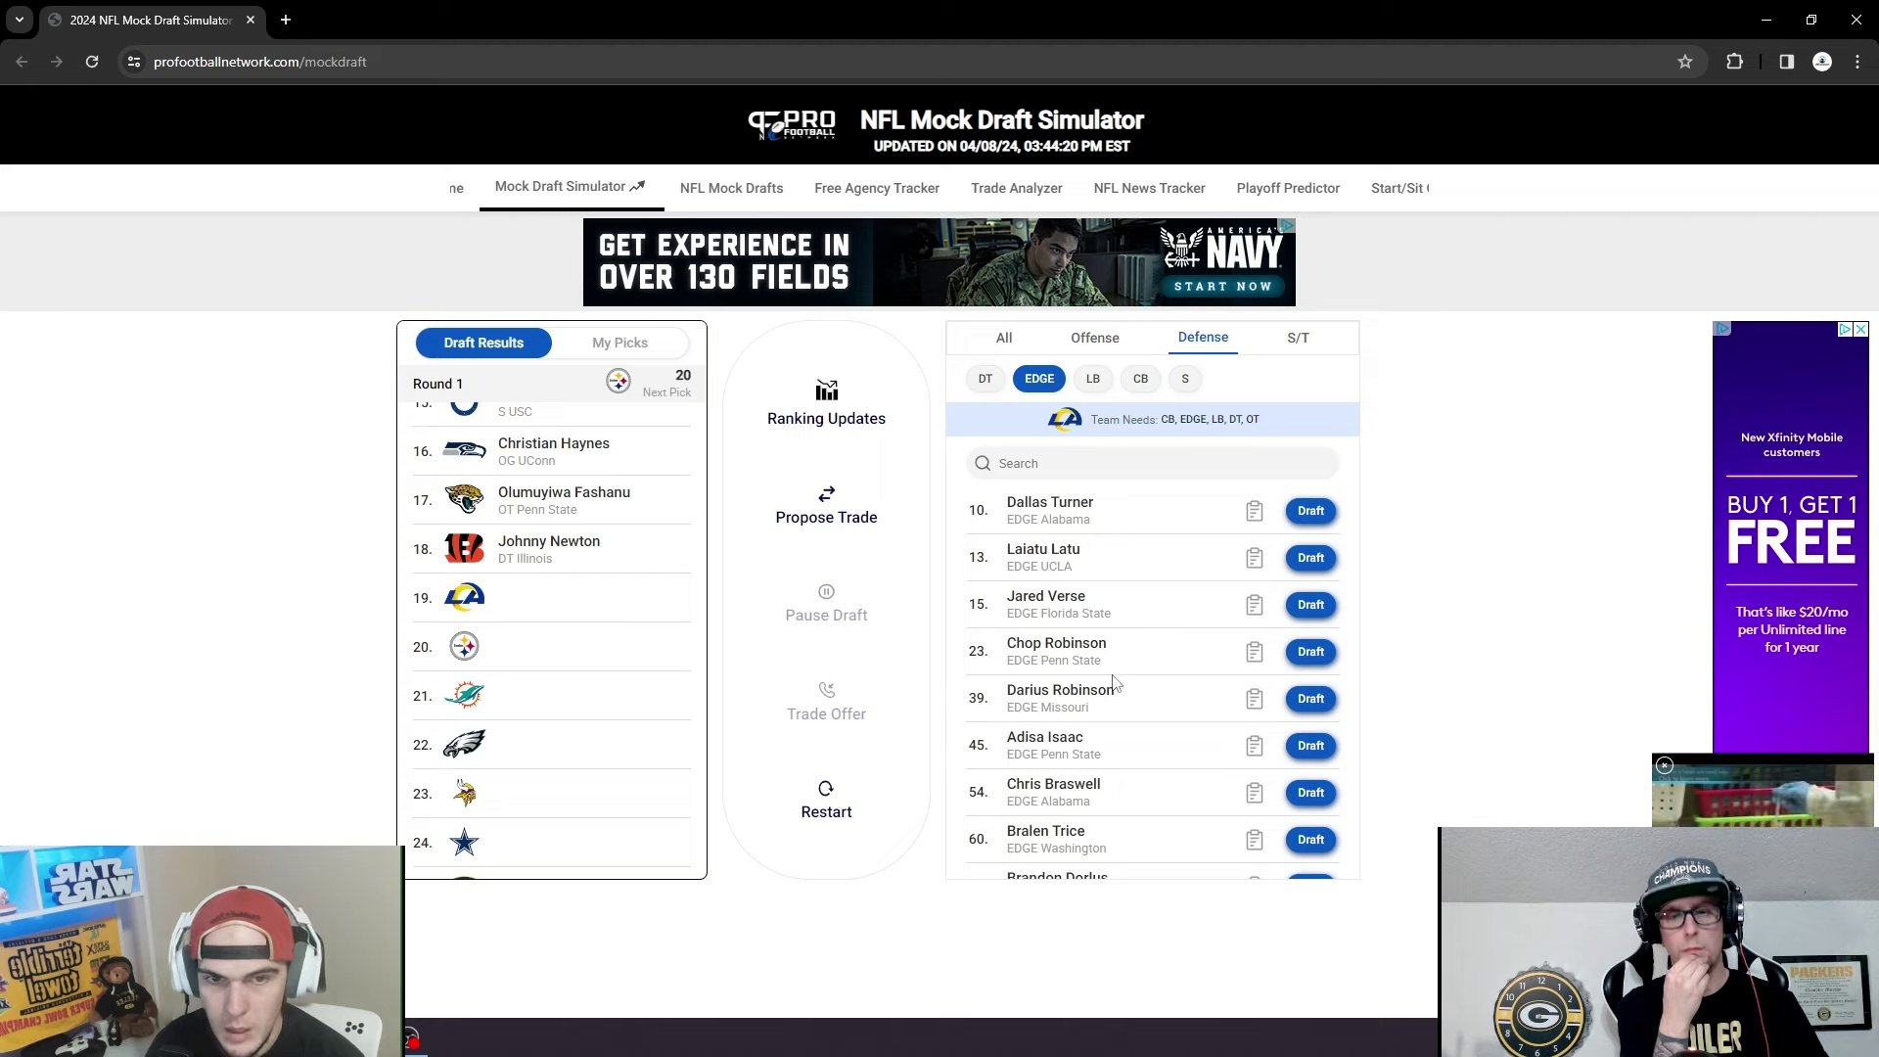
{"action": "left_click", "coordinate": [1310, 512]}
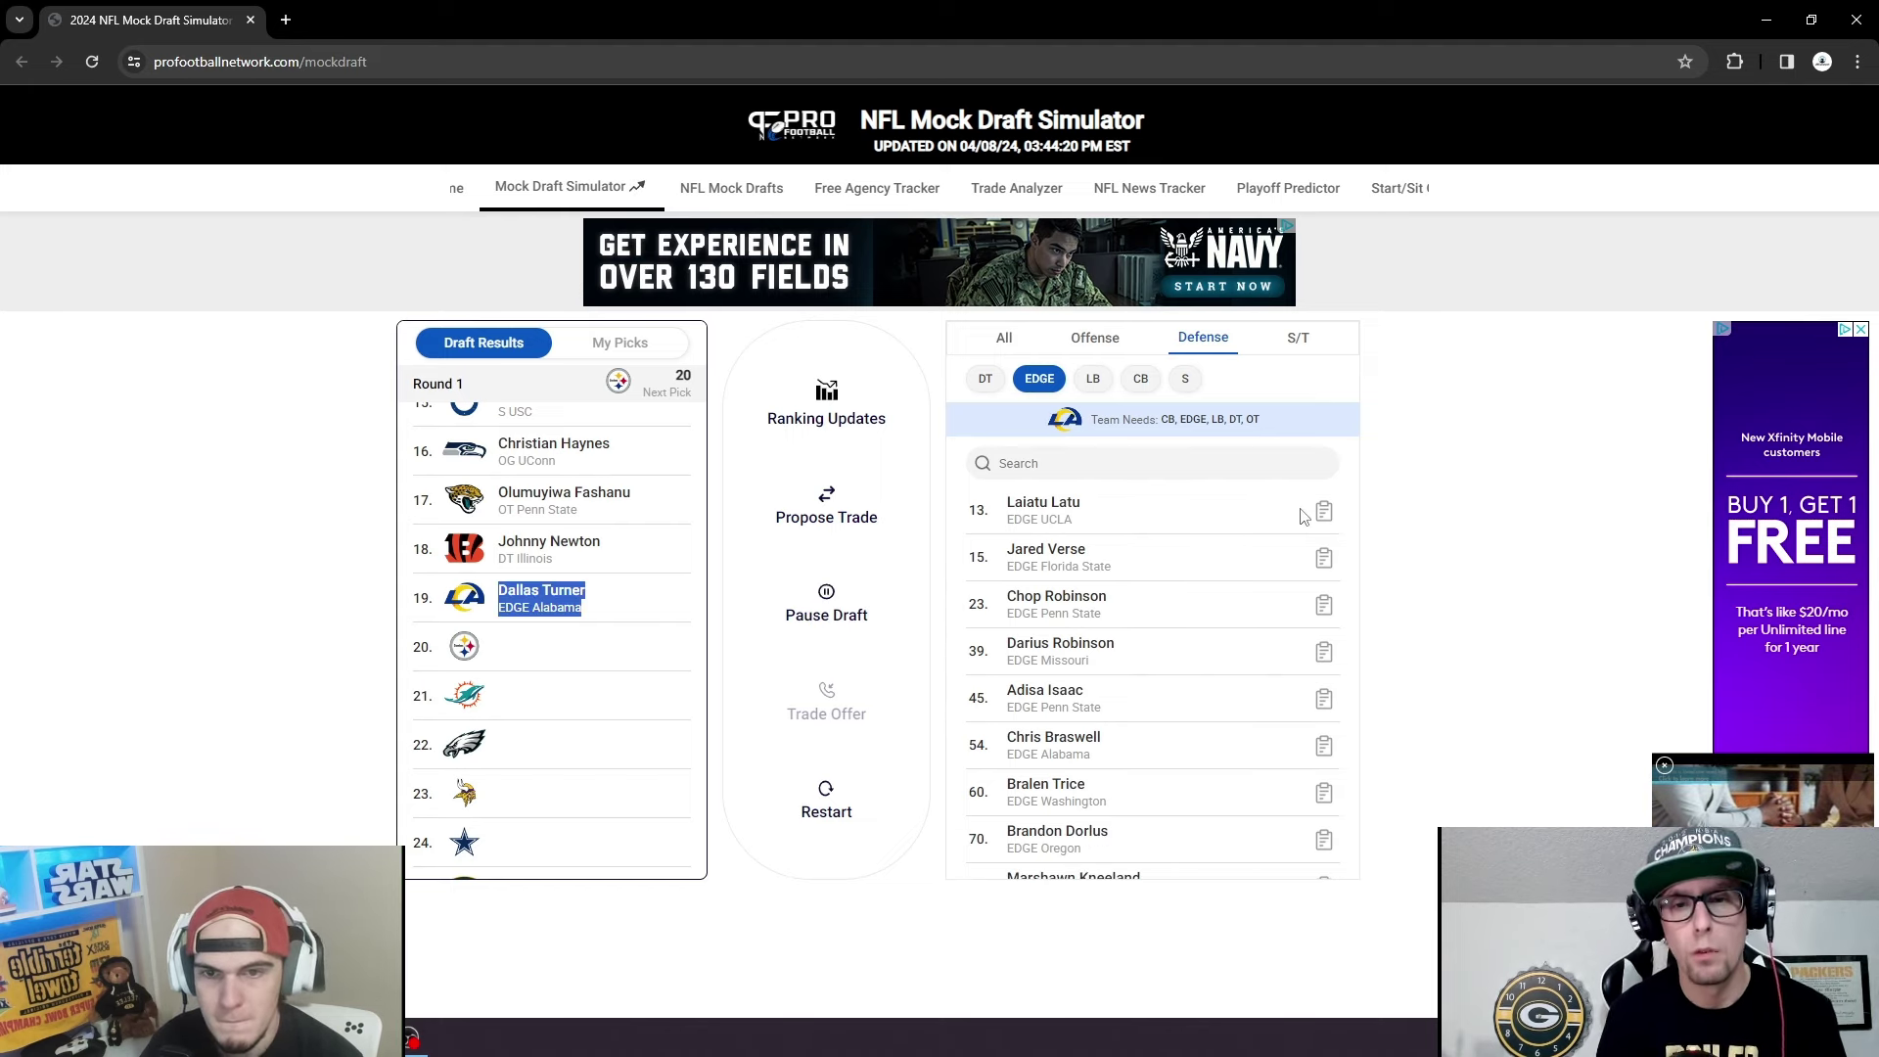
{"action": "left_click", "coordinate": [614, 614]}
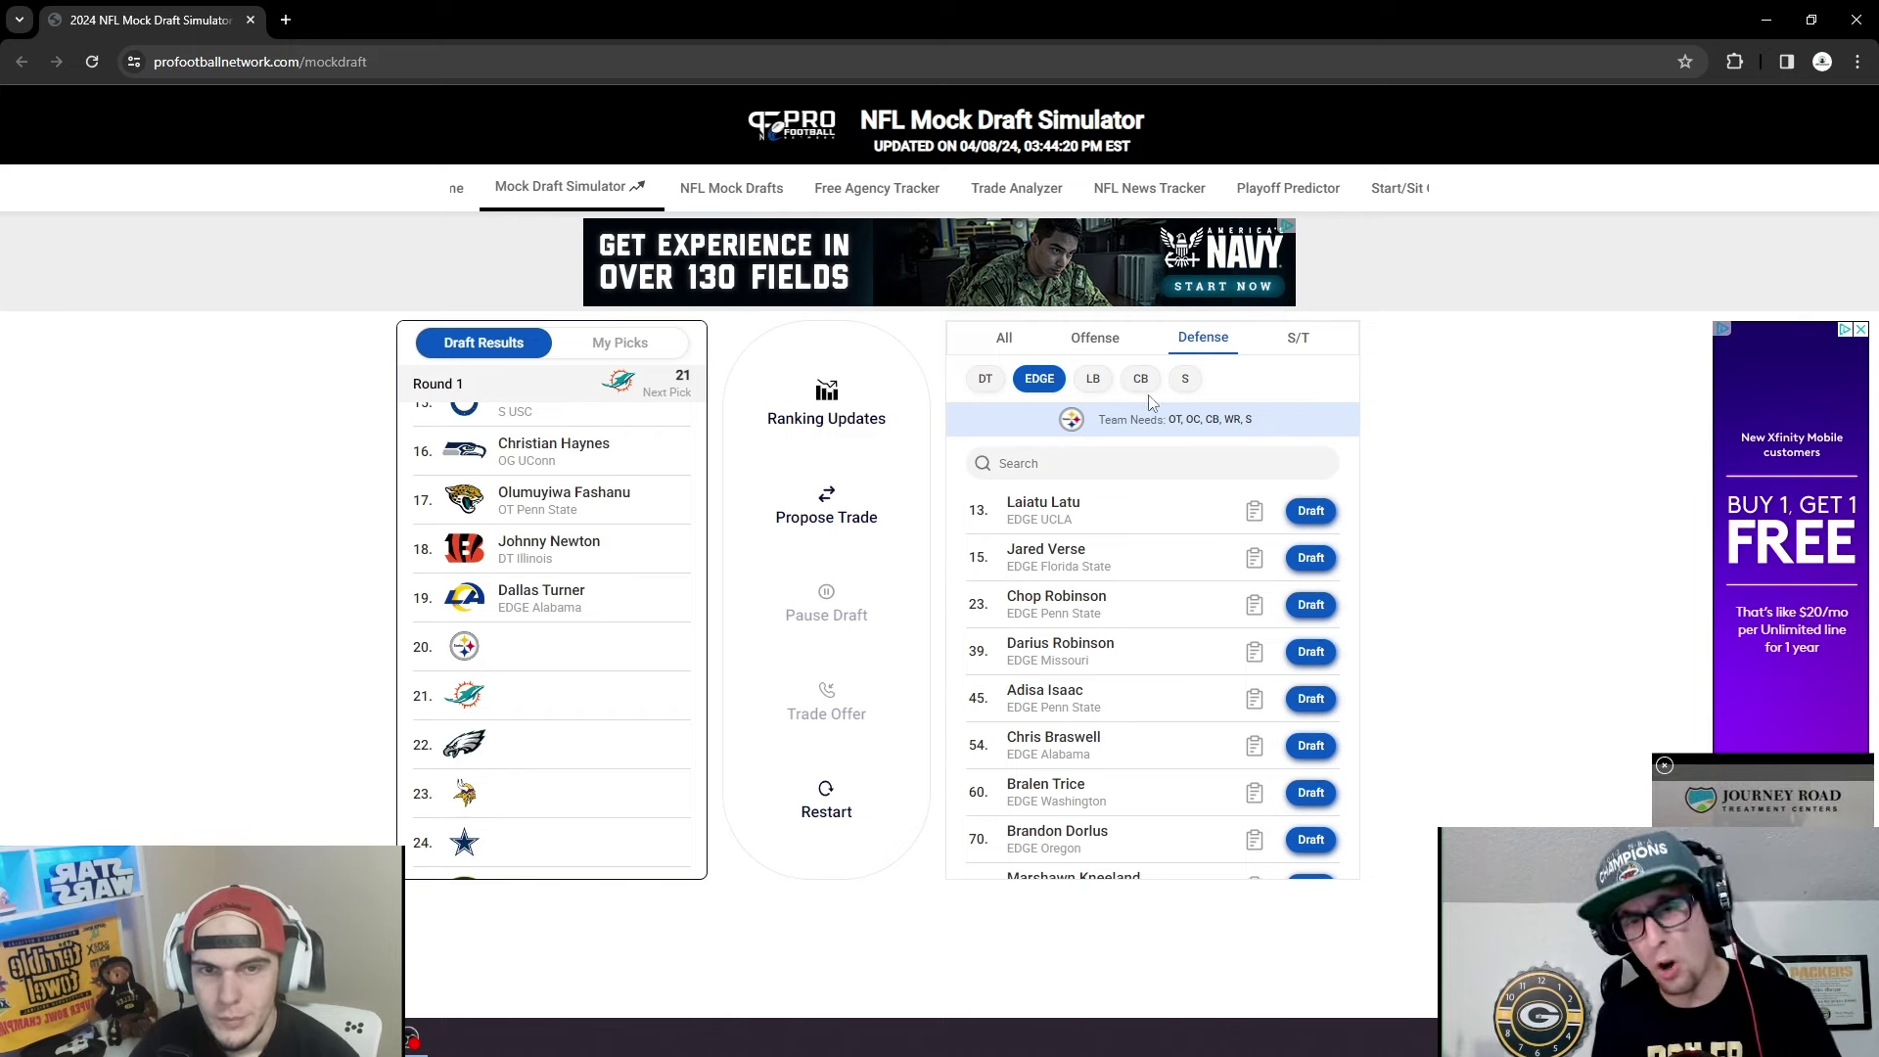
Show the offensive prospects for the Steelers' pick, and read Taliese Fuaga's strengths and weaknesses in his player info.
{"action": "left_click", "coordinate": [1095, 338]}
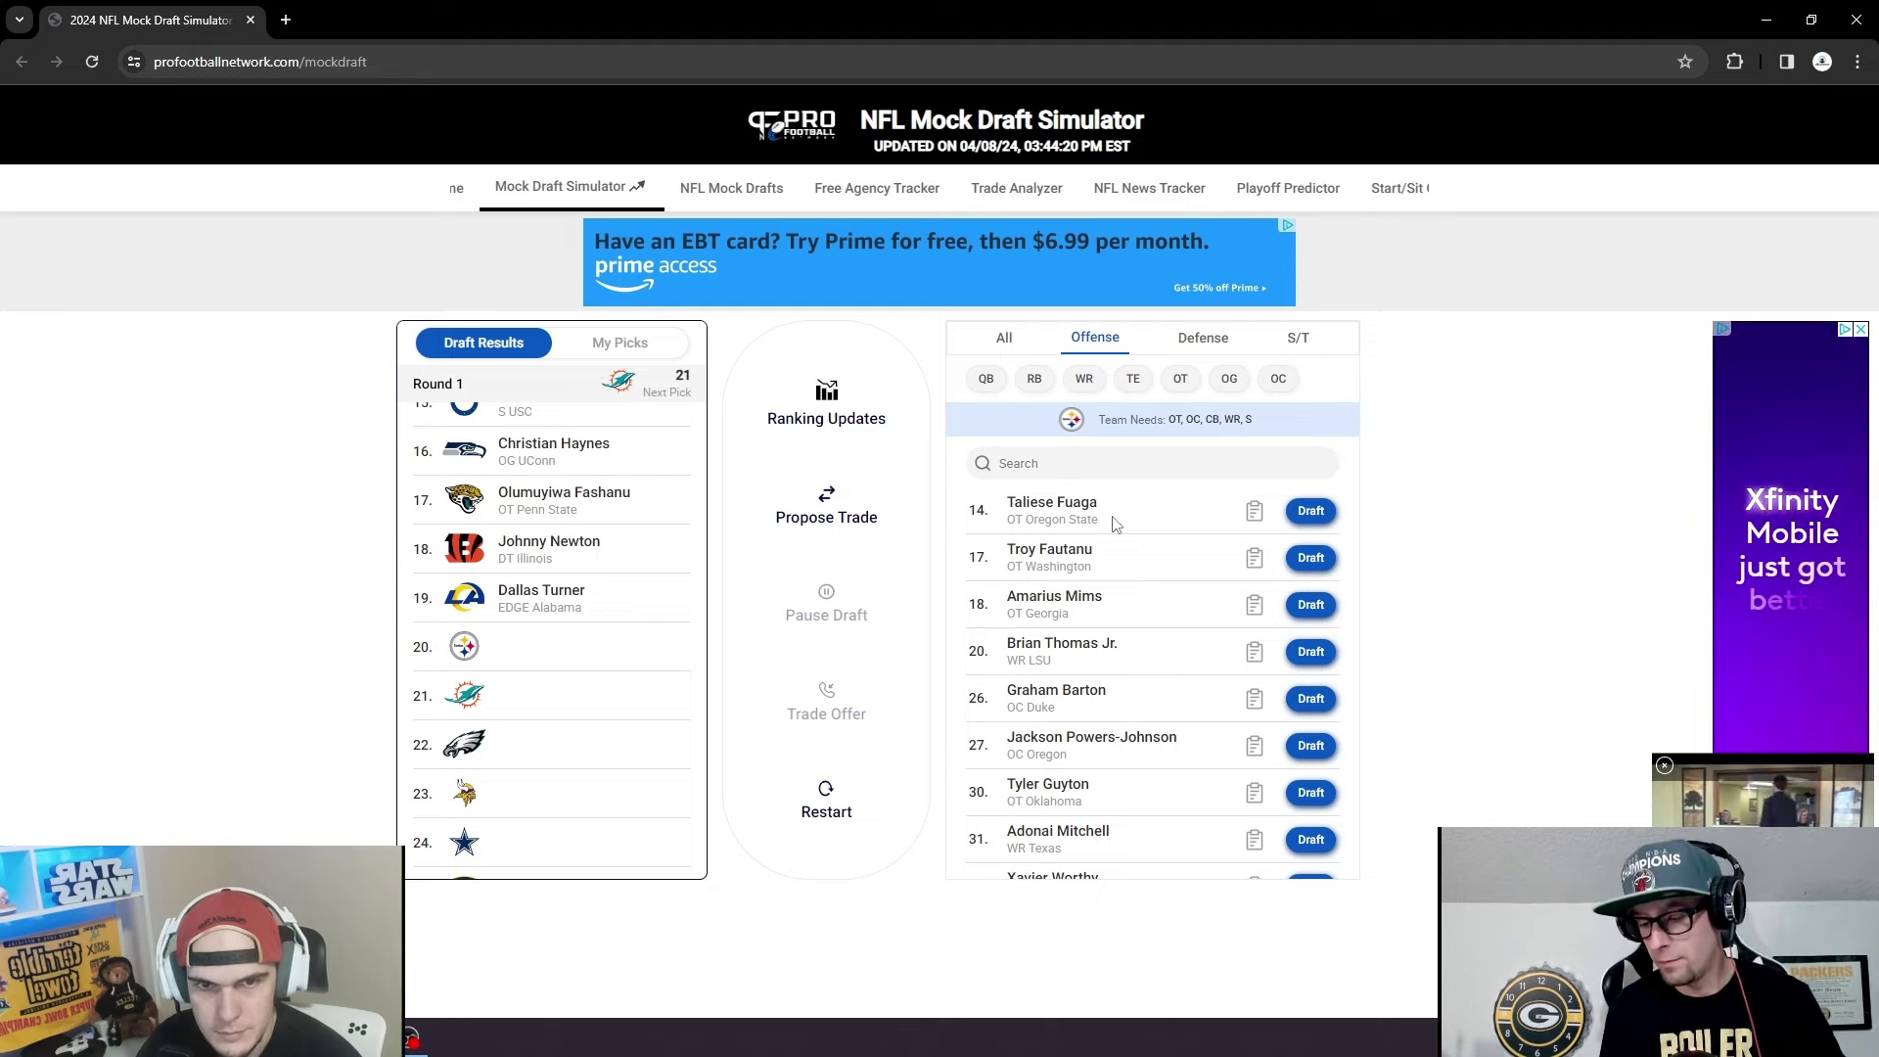
{"action": "left_click", "coordinate": [1255, 513]}
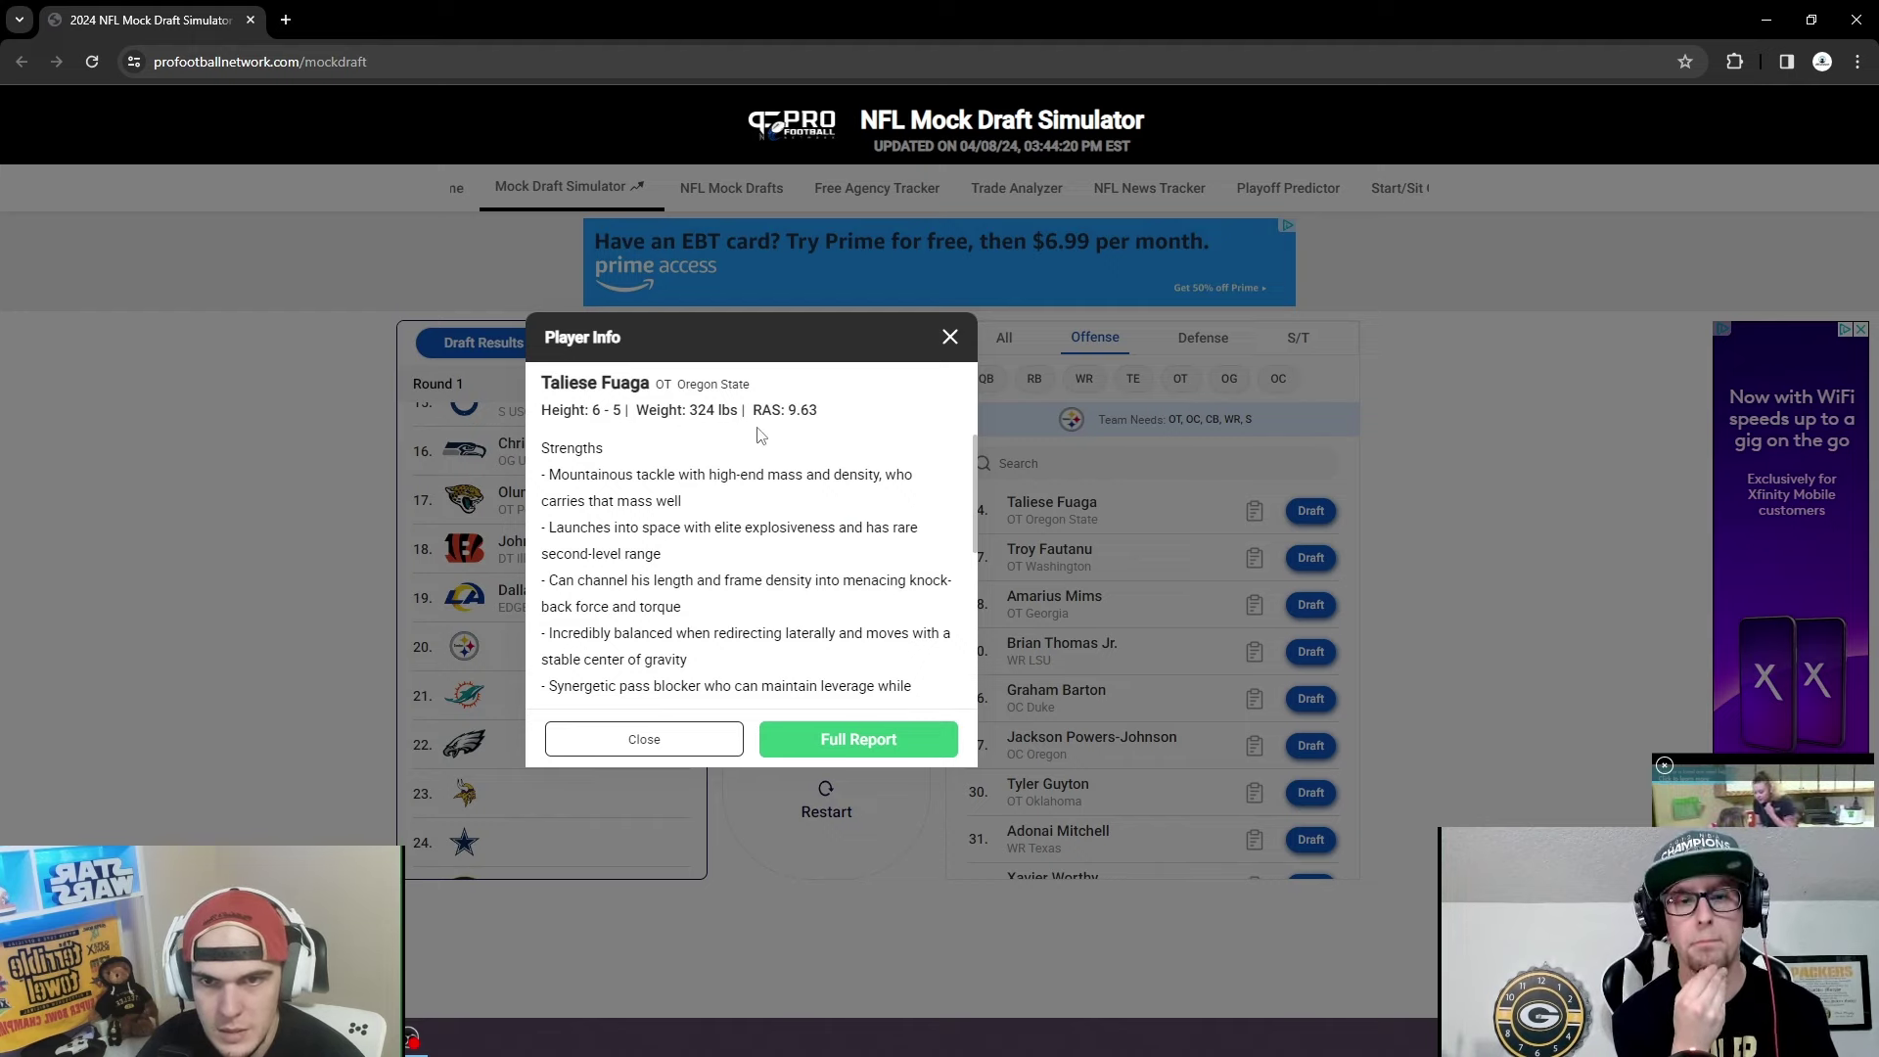
{"action": "scroll", "coordinate": [744, 489], "scroll_direction": "down", "scroll_amount": 3}
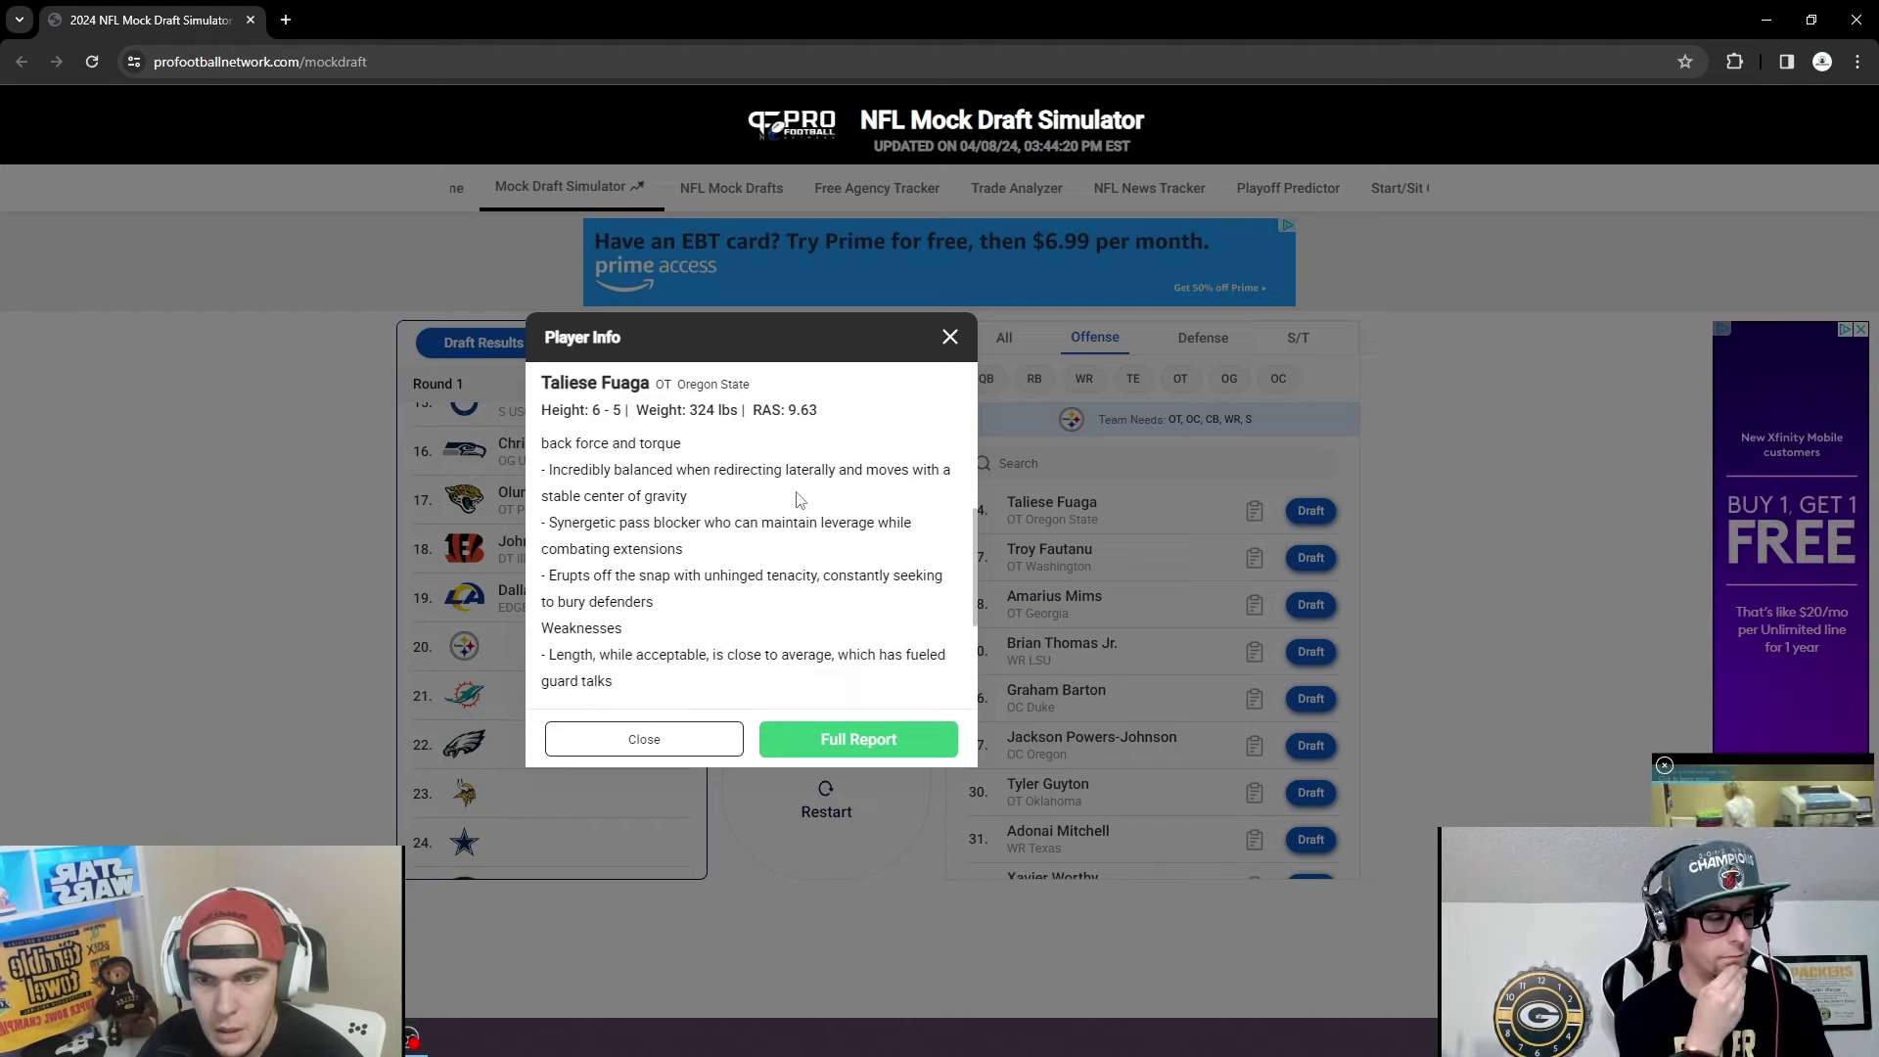
{"action": "scroll", "coordinate": [809, 493], "scroll_direction": "up", "scroll_amount": 3}
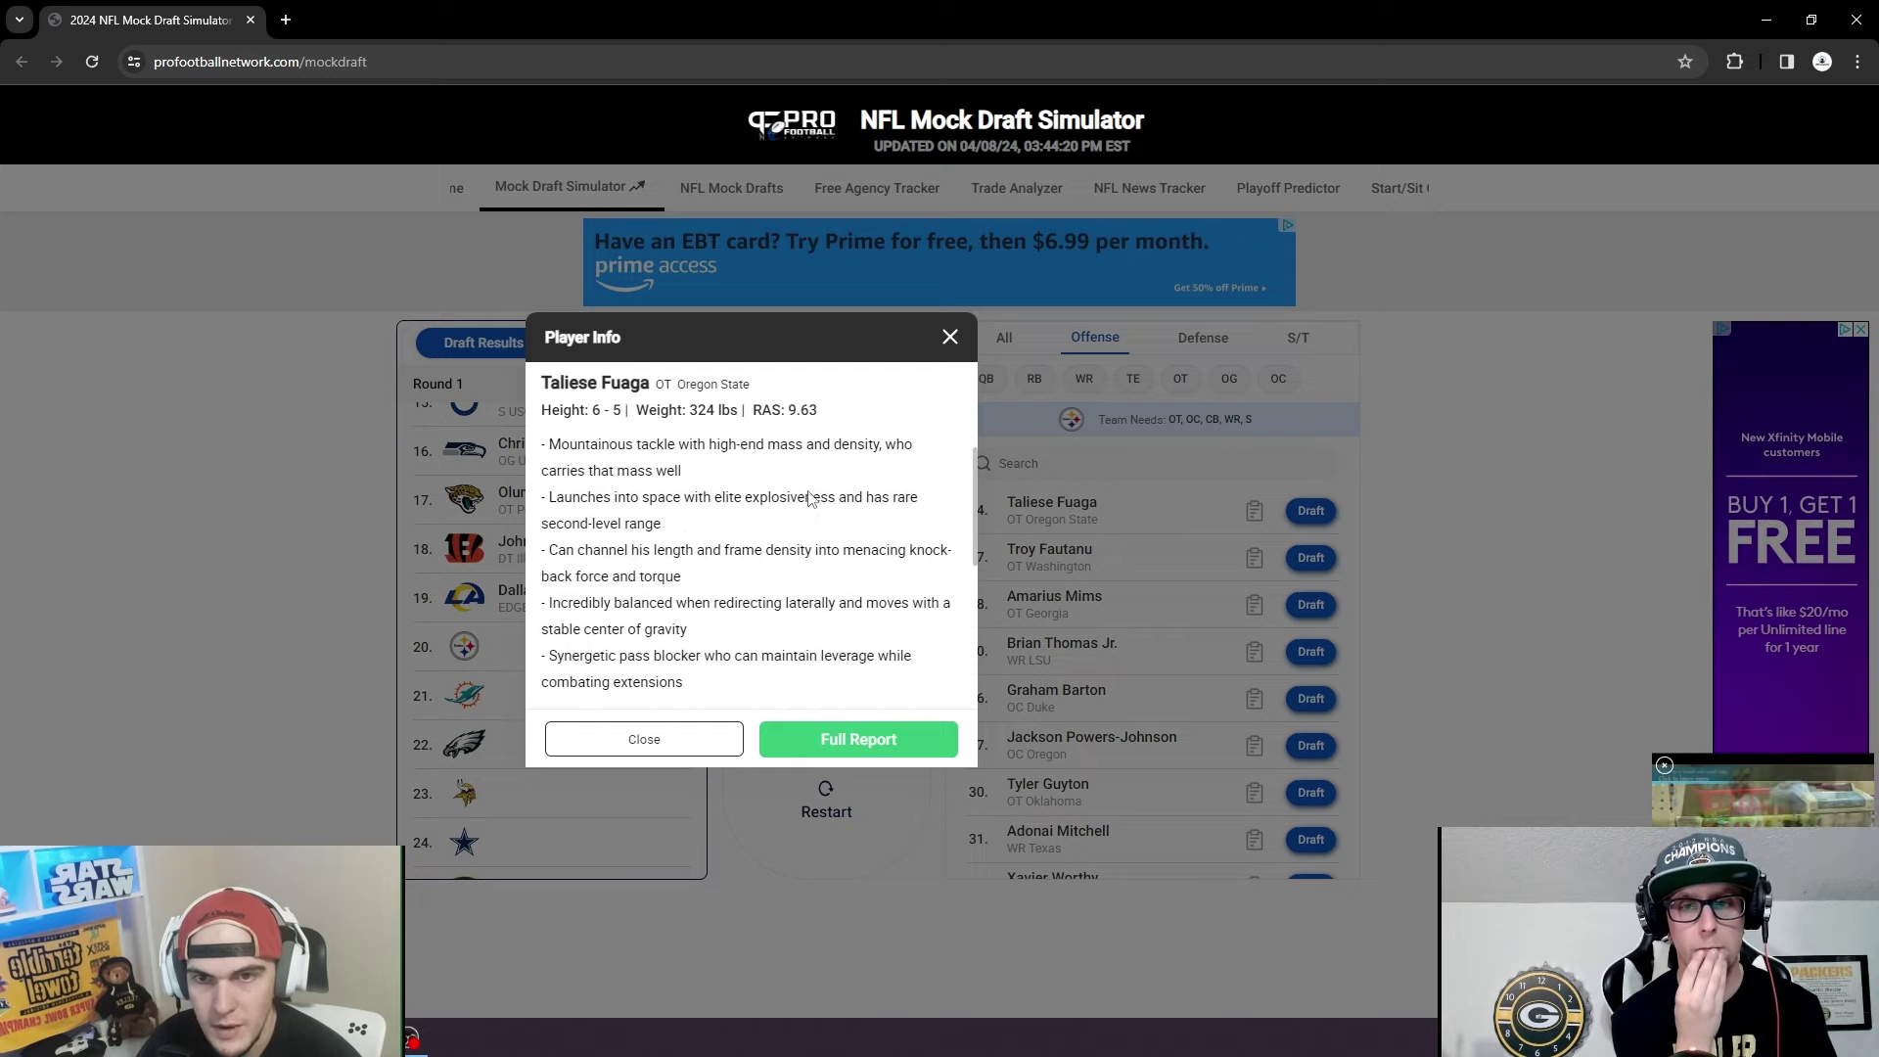
{"action": "left_click", "coordinate": [950, 339]}
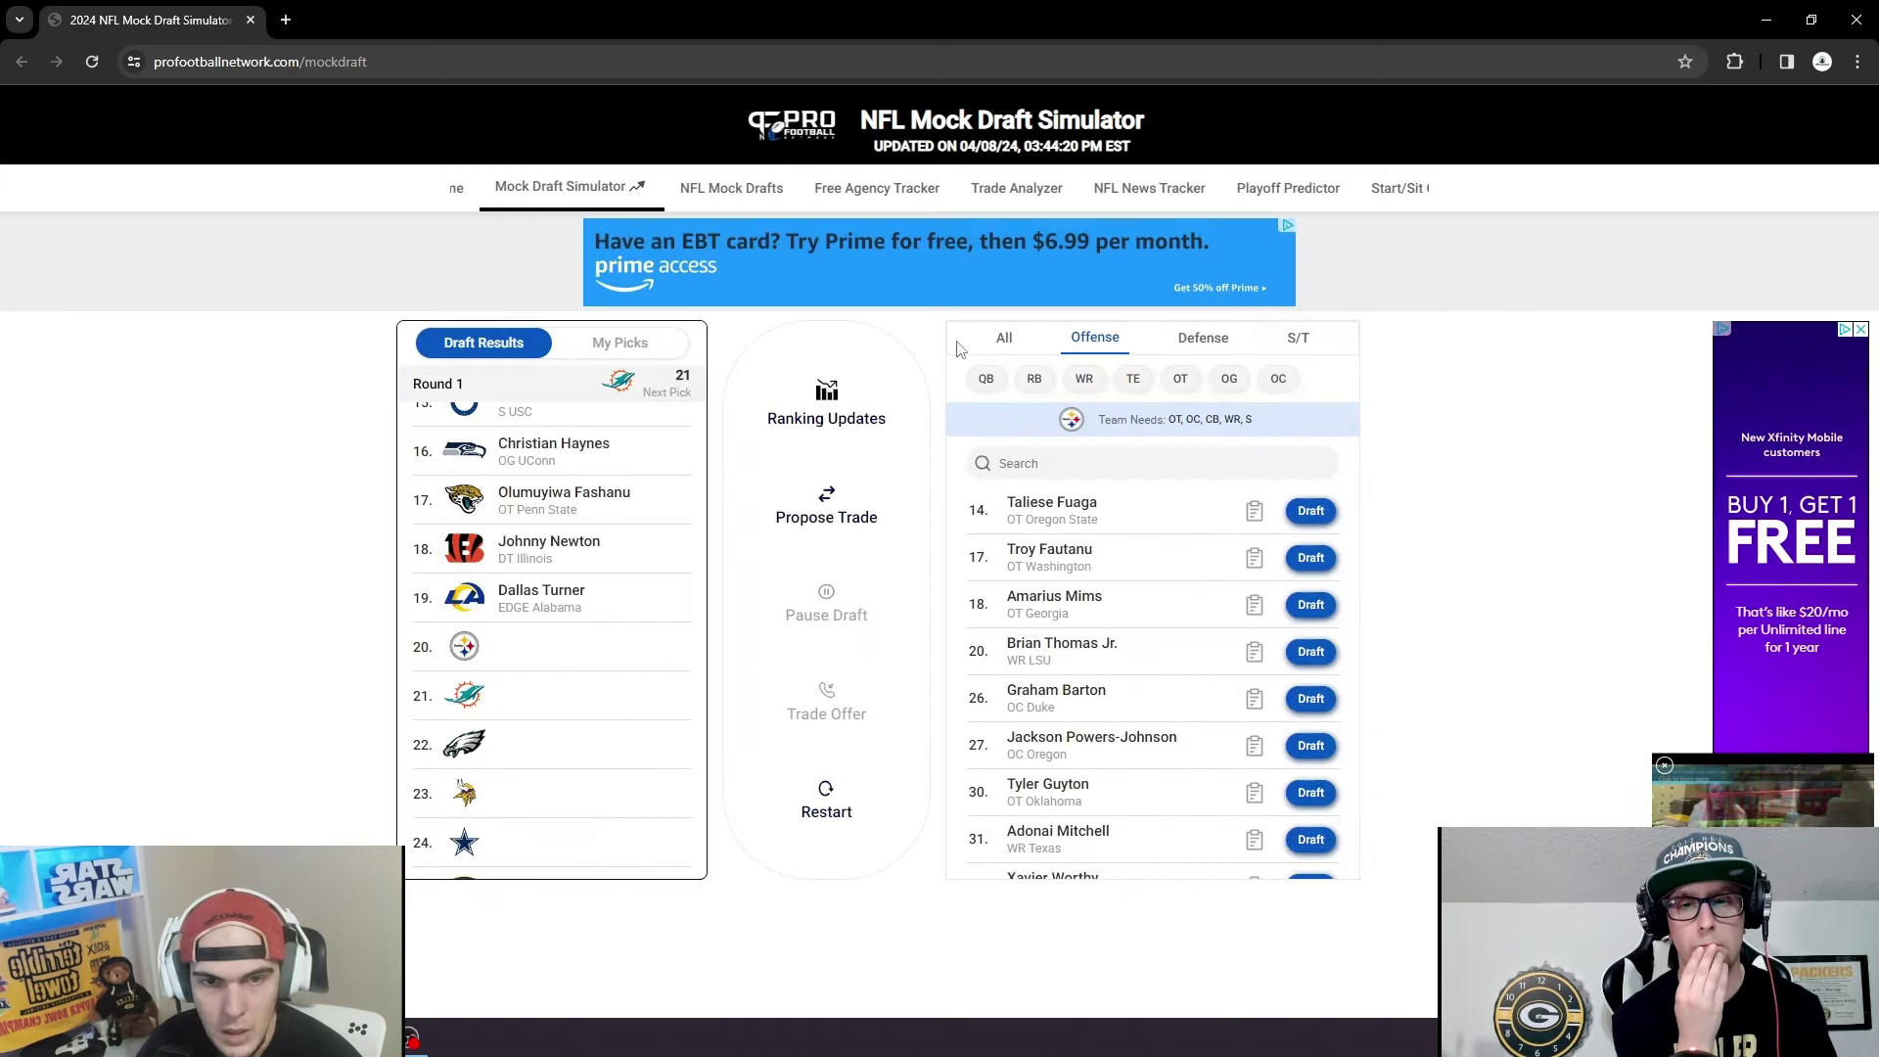
Read the strengths and weaknesses in Brian Thomas Jr.'s player info, and close it.
{"action": "left_click", "coordinate": [1256, 654]}
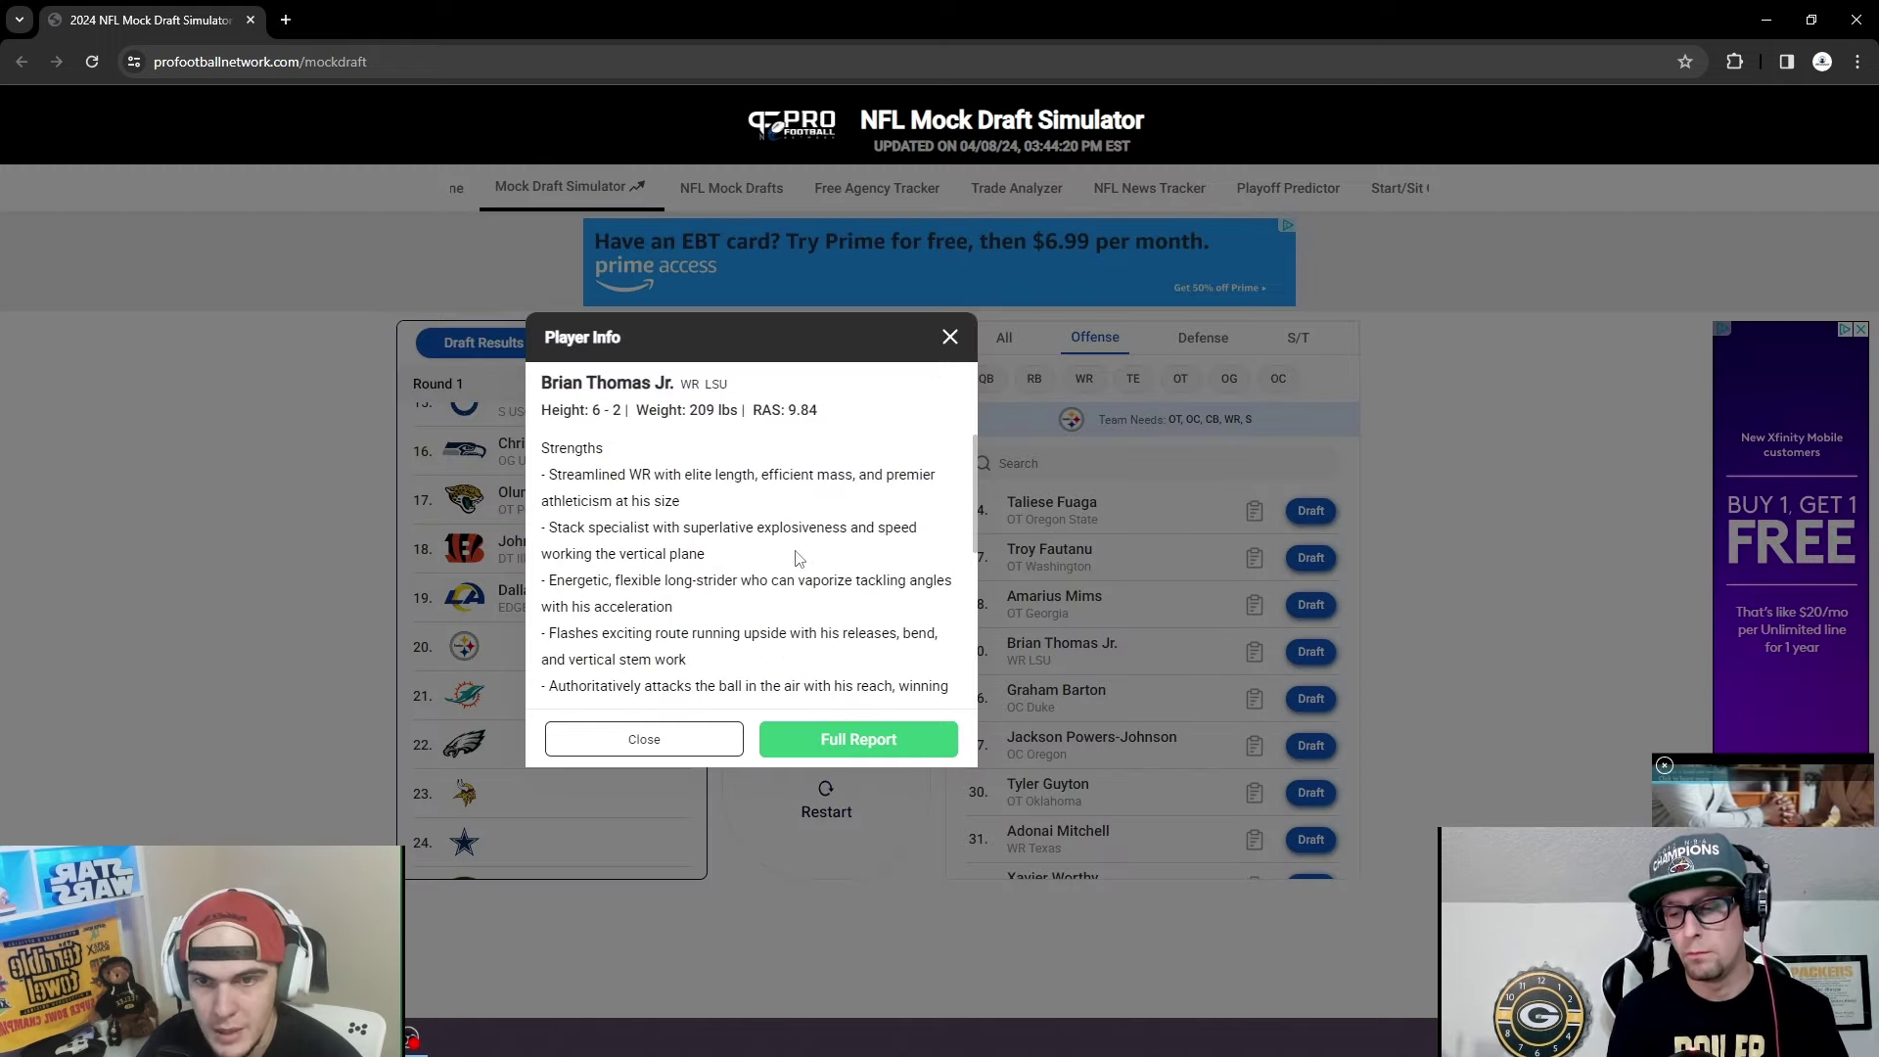
{"action": "scroll", "coordinate": [798, 558], "scroll_direction": "down", "scroll_amount": 2}
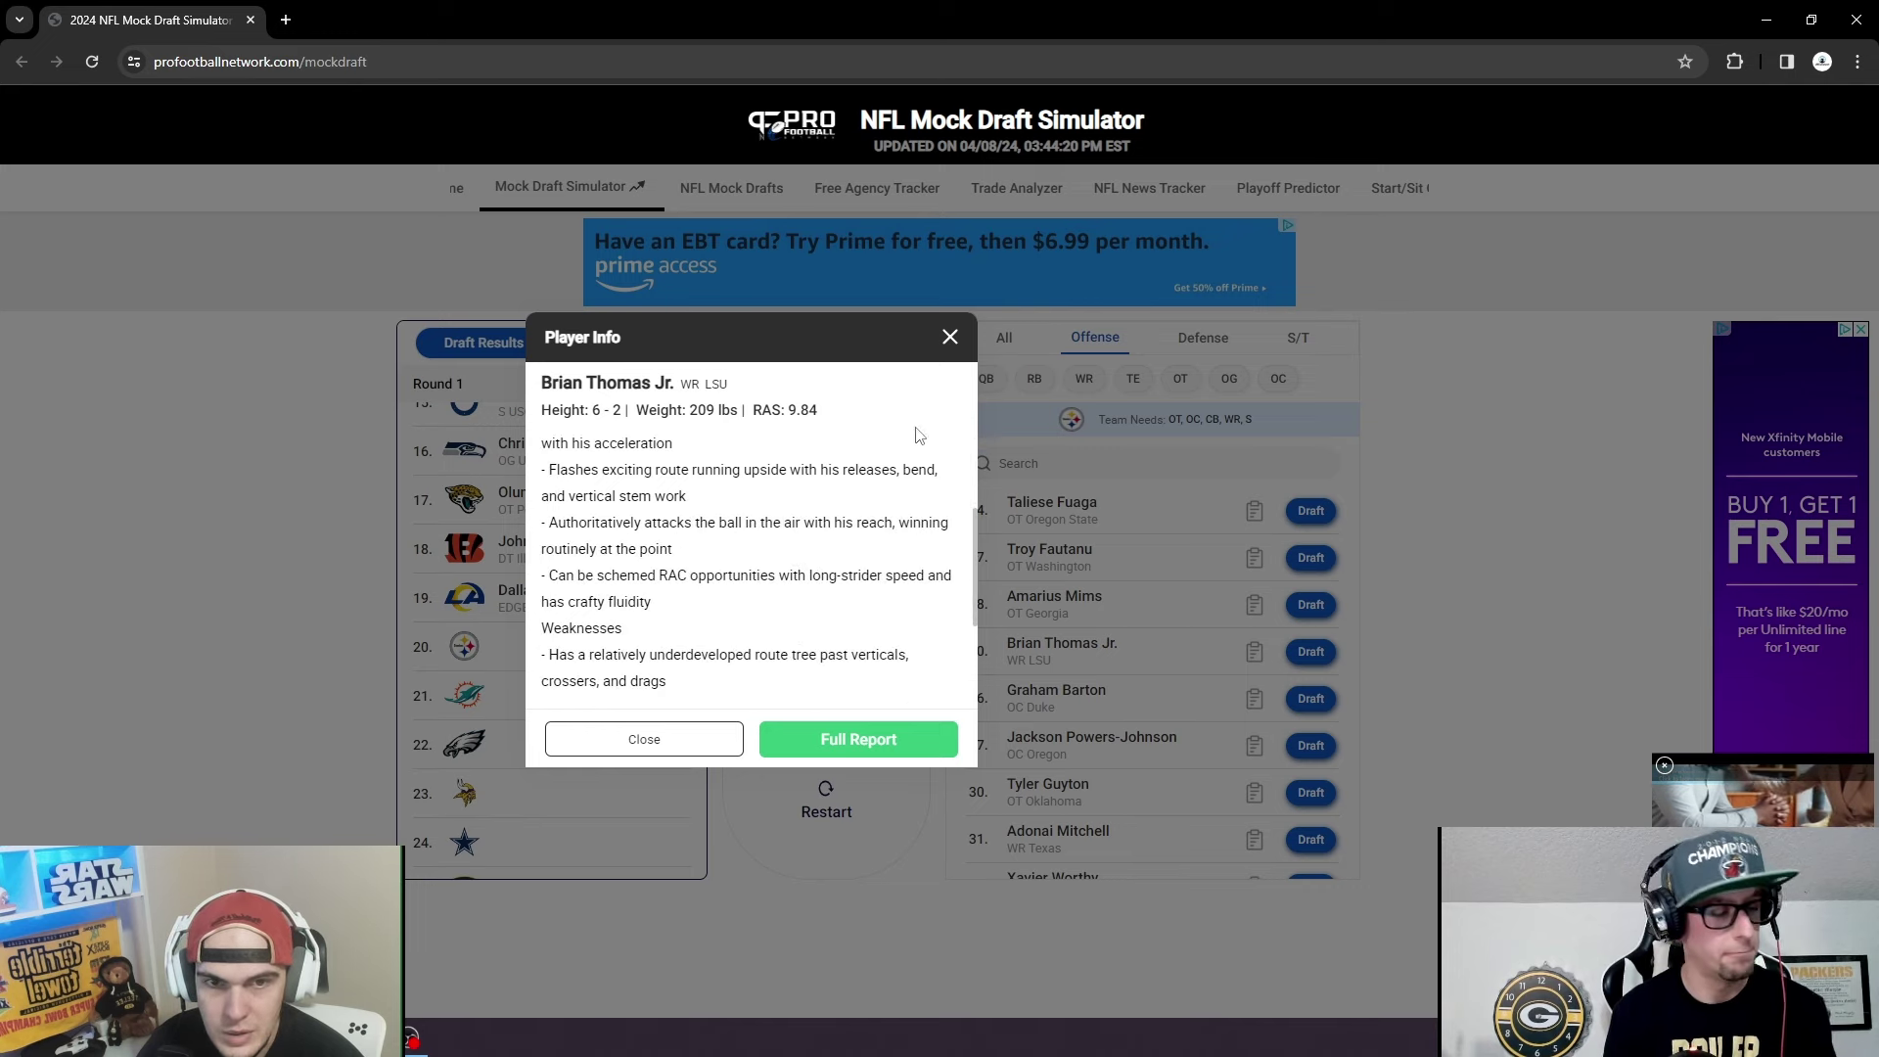
{"action": "scroll", "coordinate": [949, 344], "scroll_direction": "down", "scroll_amount": 1}
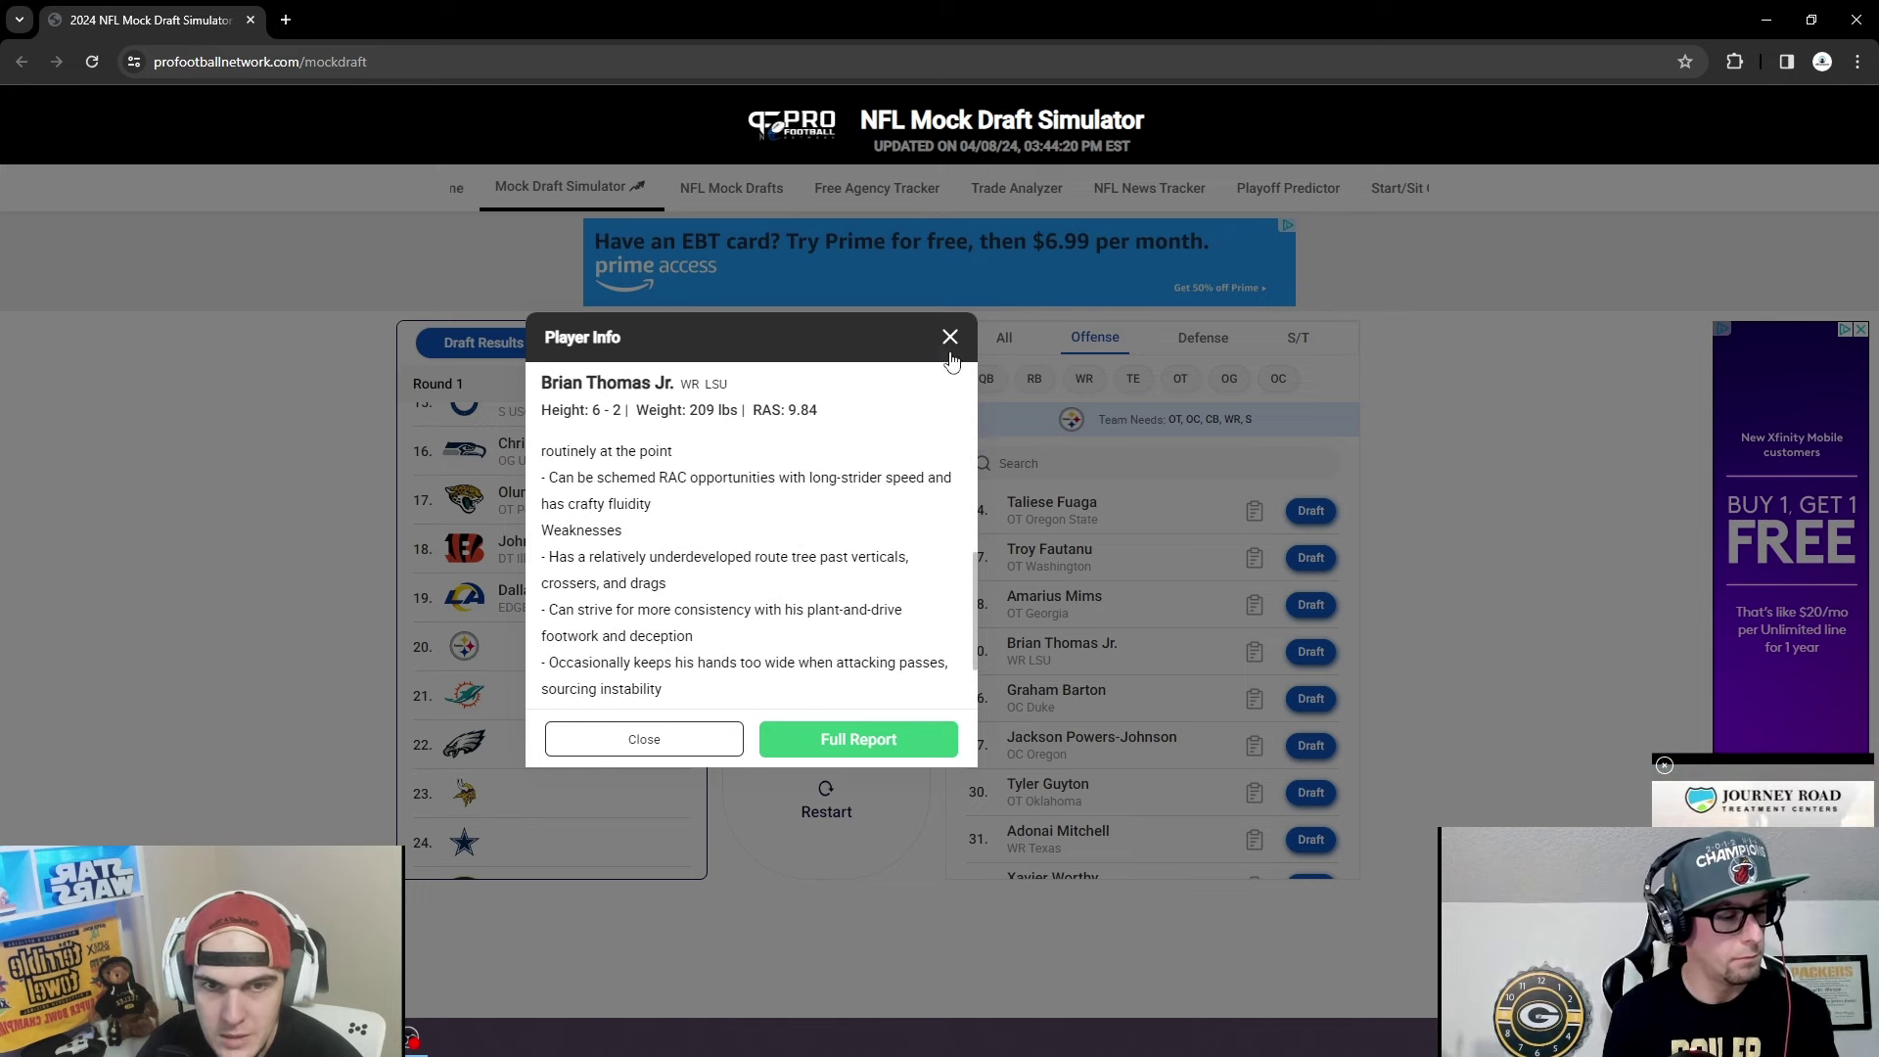
{"action": "left_click", "coordinate": [947, 341]}
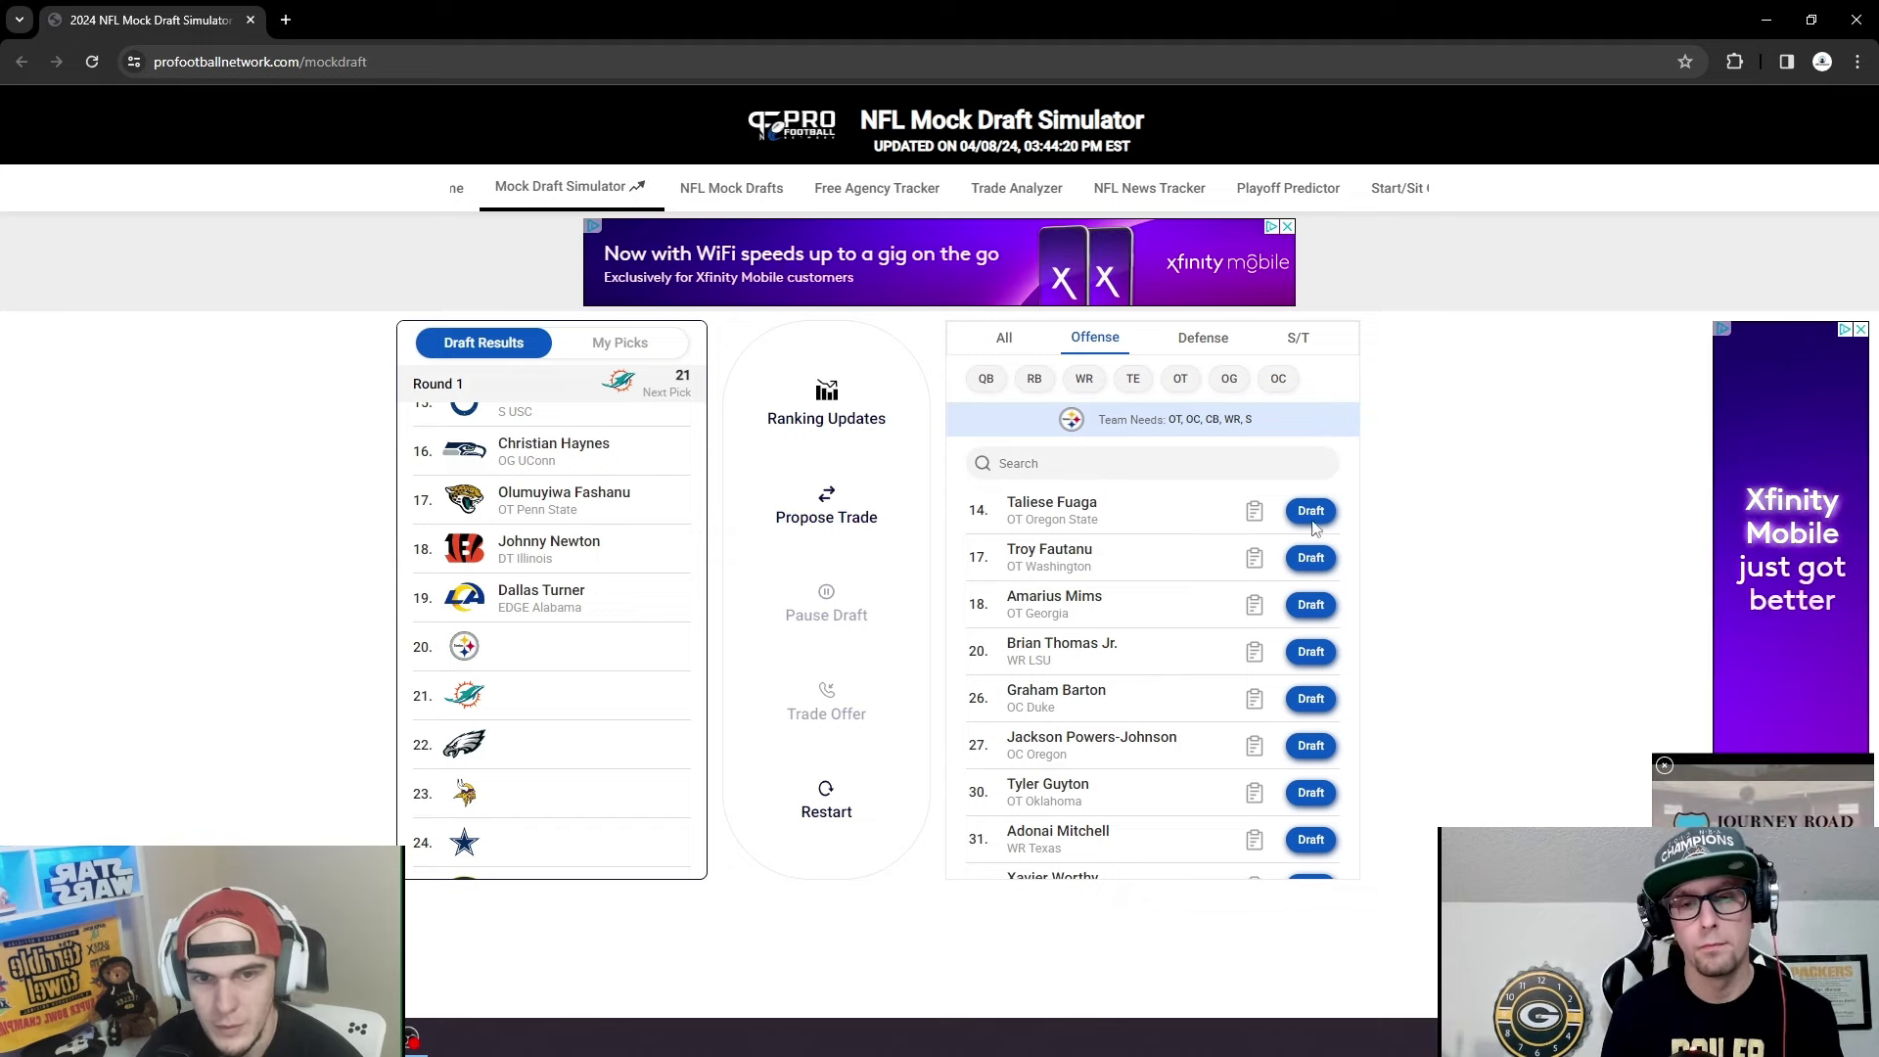
Reread Taliese Fuaga's player info, and draft him for the Steelers at pick 20.
{"action": "left_click", "coordinate": [1254, 512]}
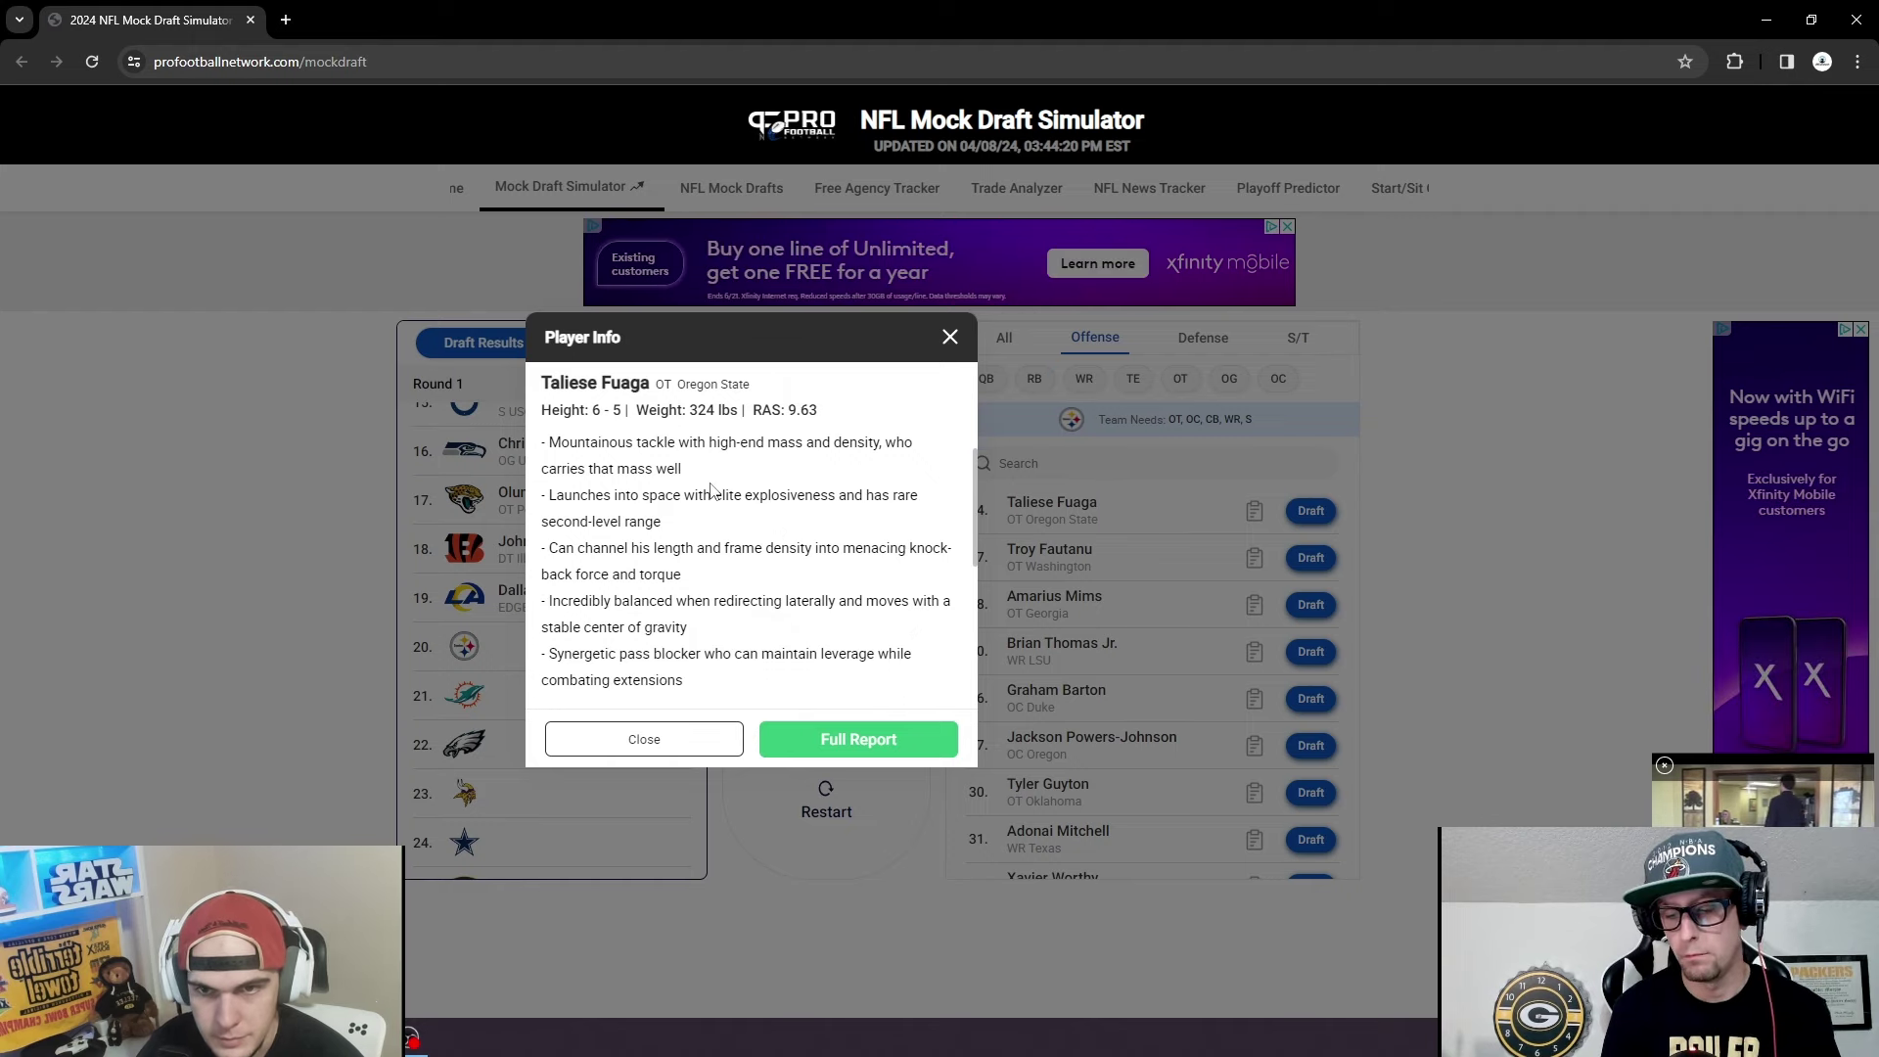
{"action": "scroll", "coordinate": [685, 509], "scroll_direction": "down", "scroll_amount": 1}
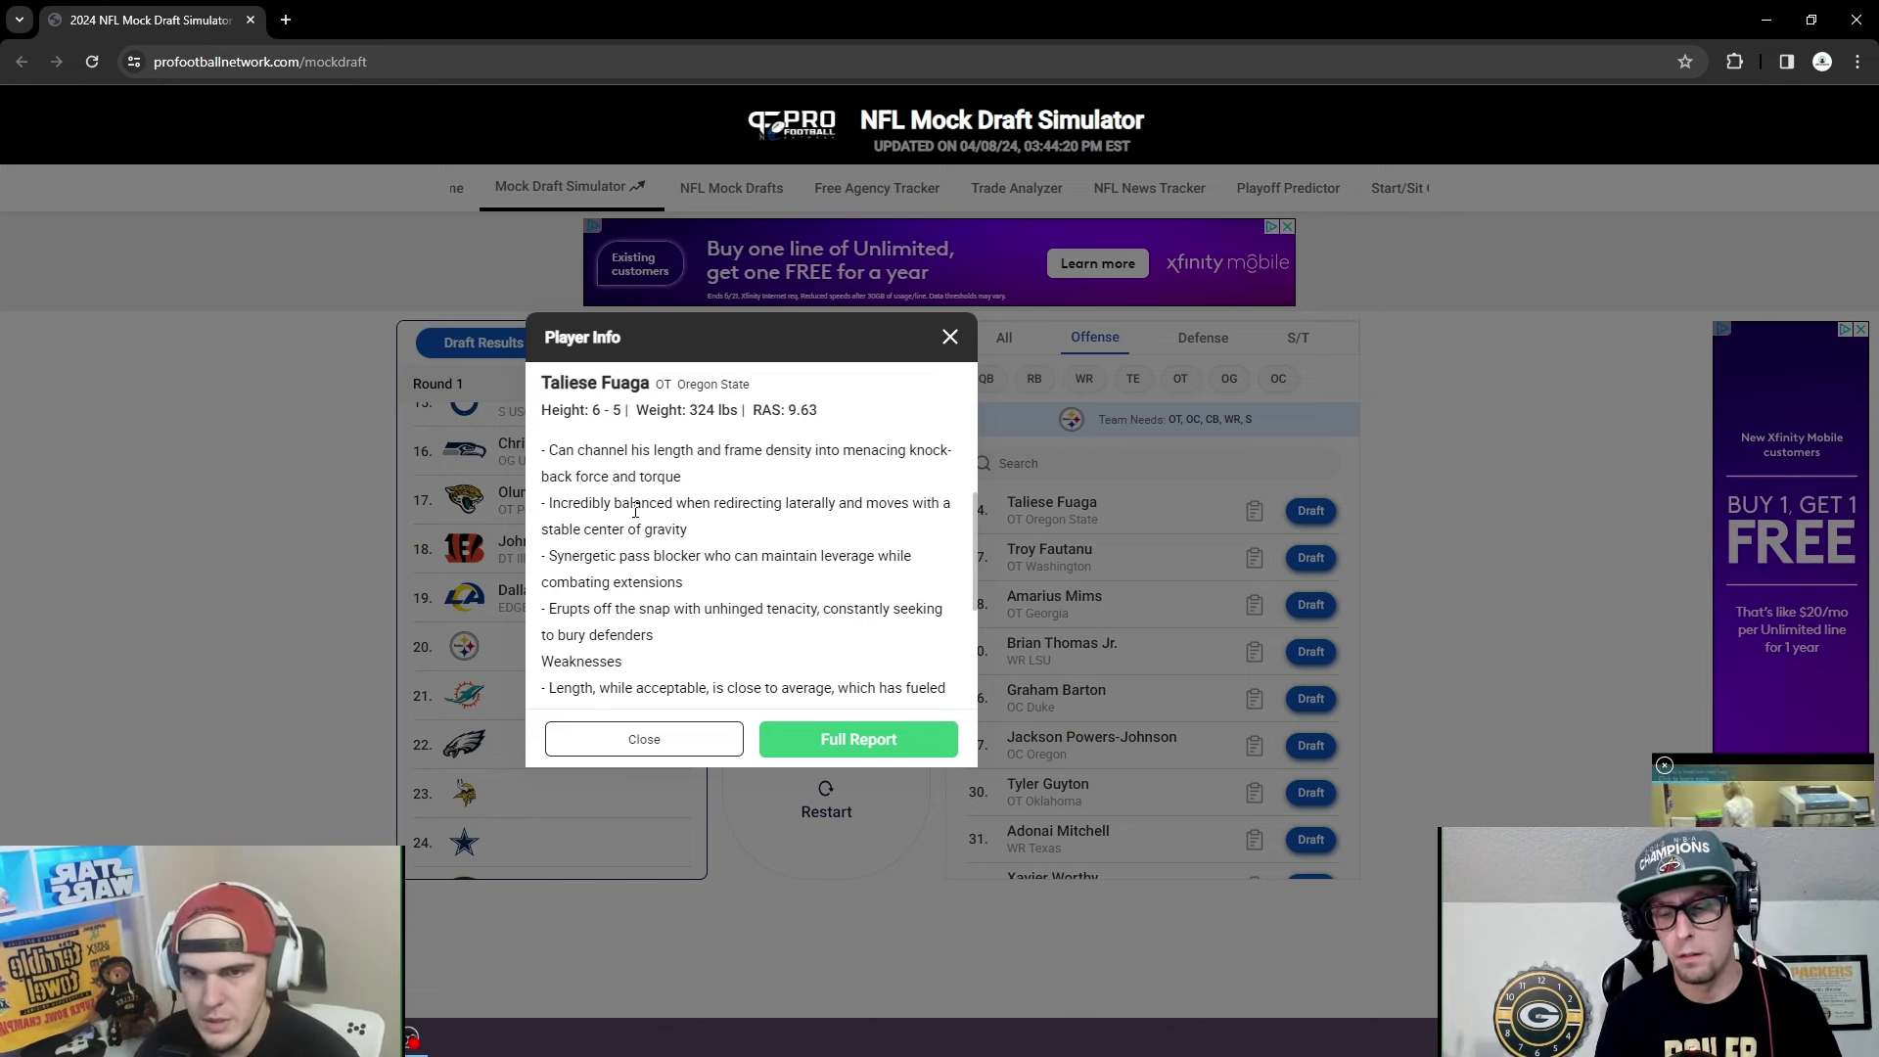
{"action": "scroll", "coordinate": [651, 521], "scroll_direction": "down", "scroll_amount": 3}
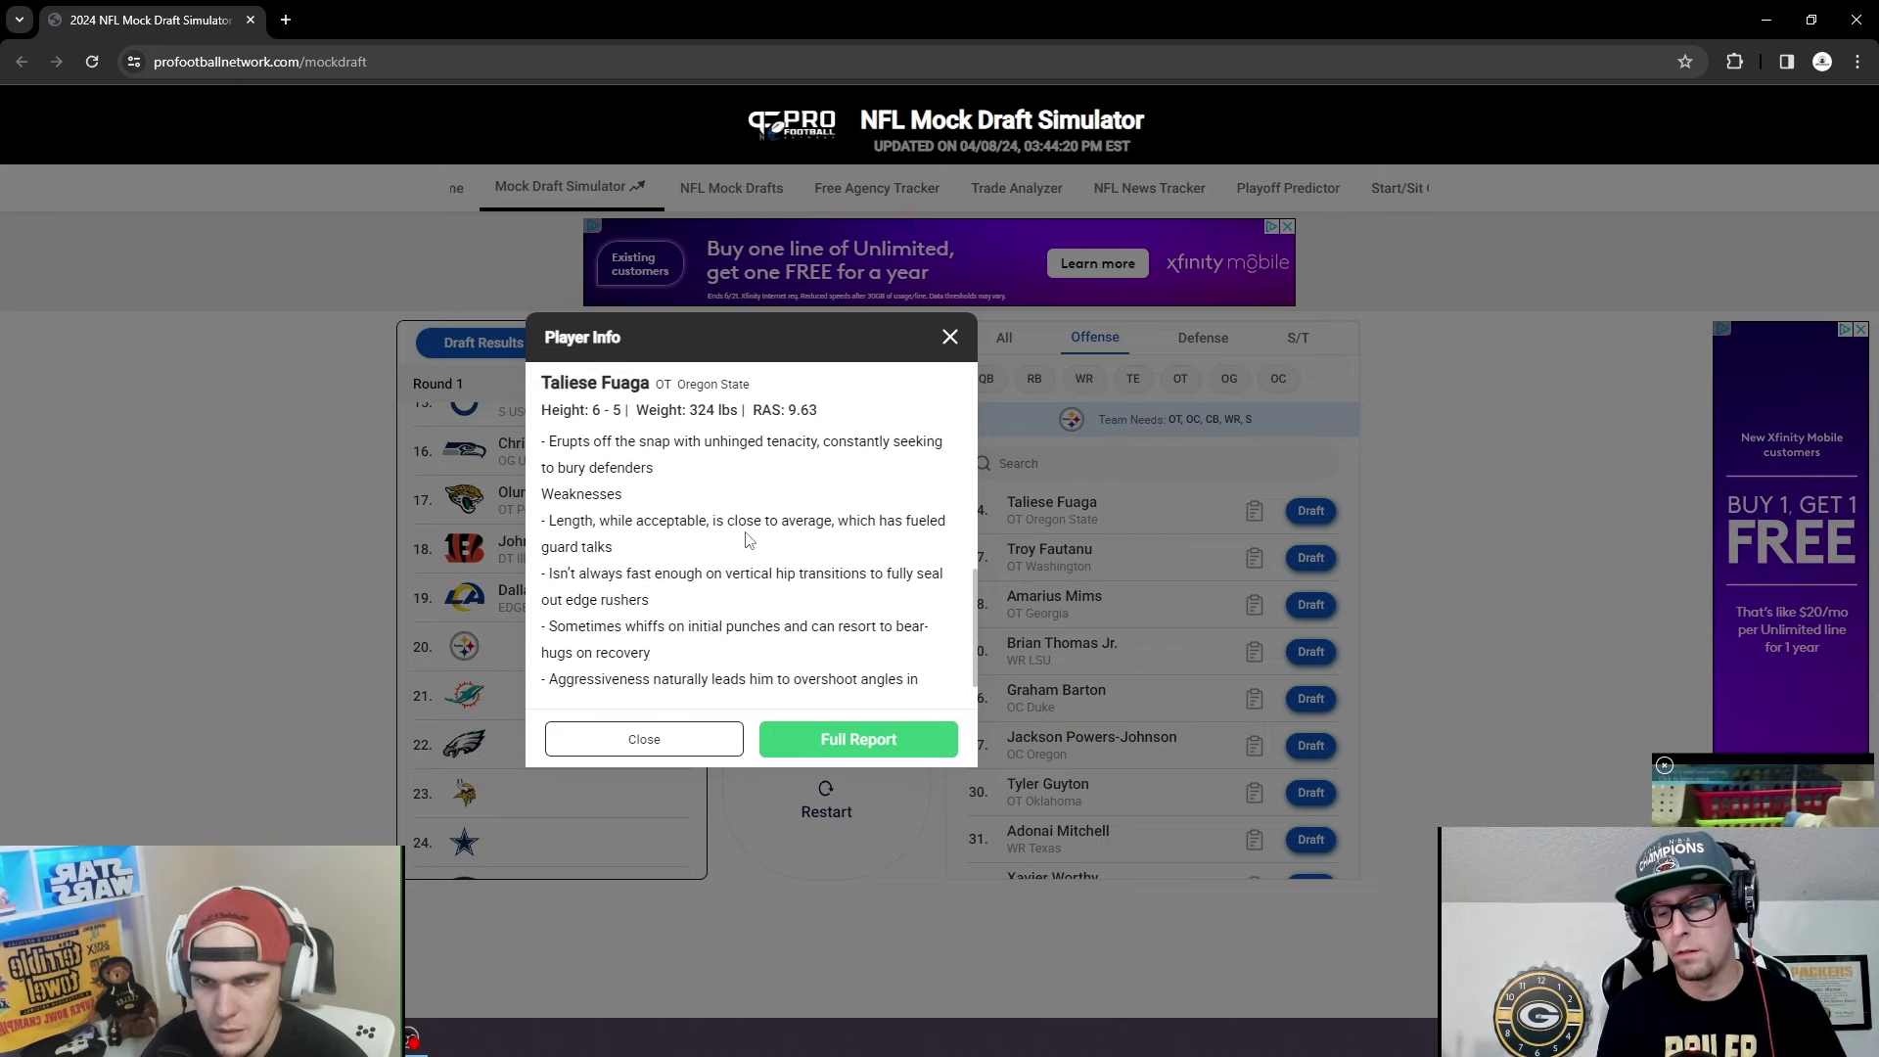
{"action": "scroll", "coordinate": [699, 533], "scroll_direction": "up", "scroll_amount": 1}
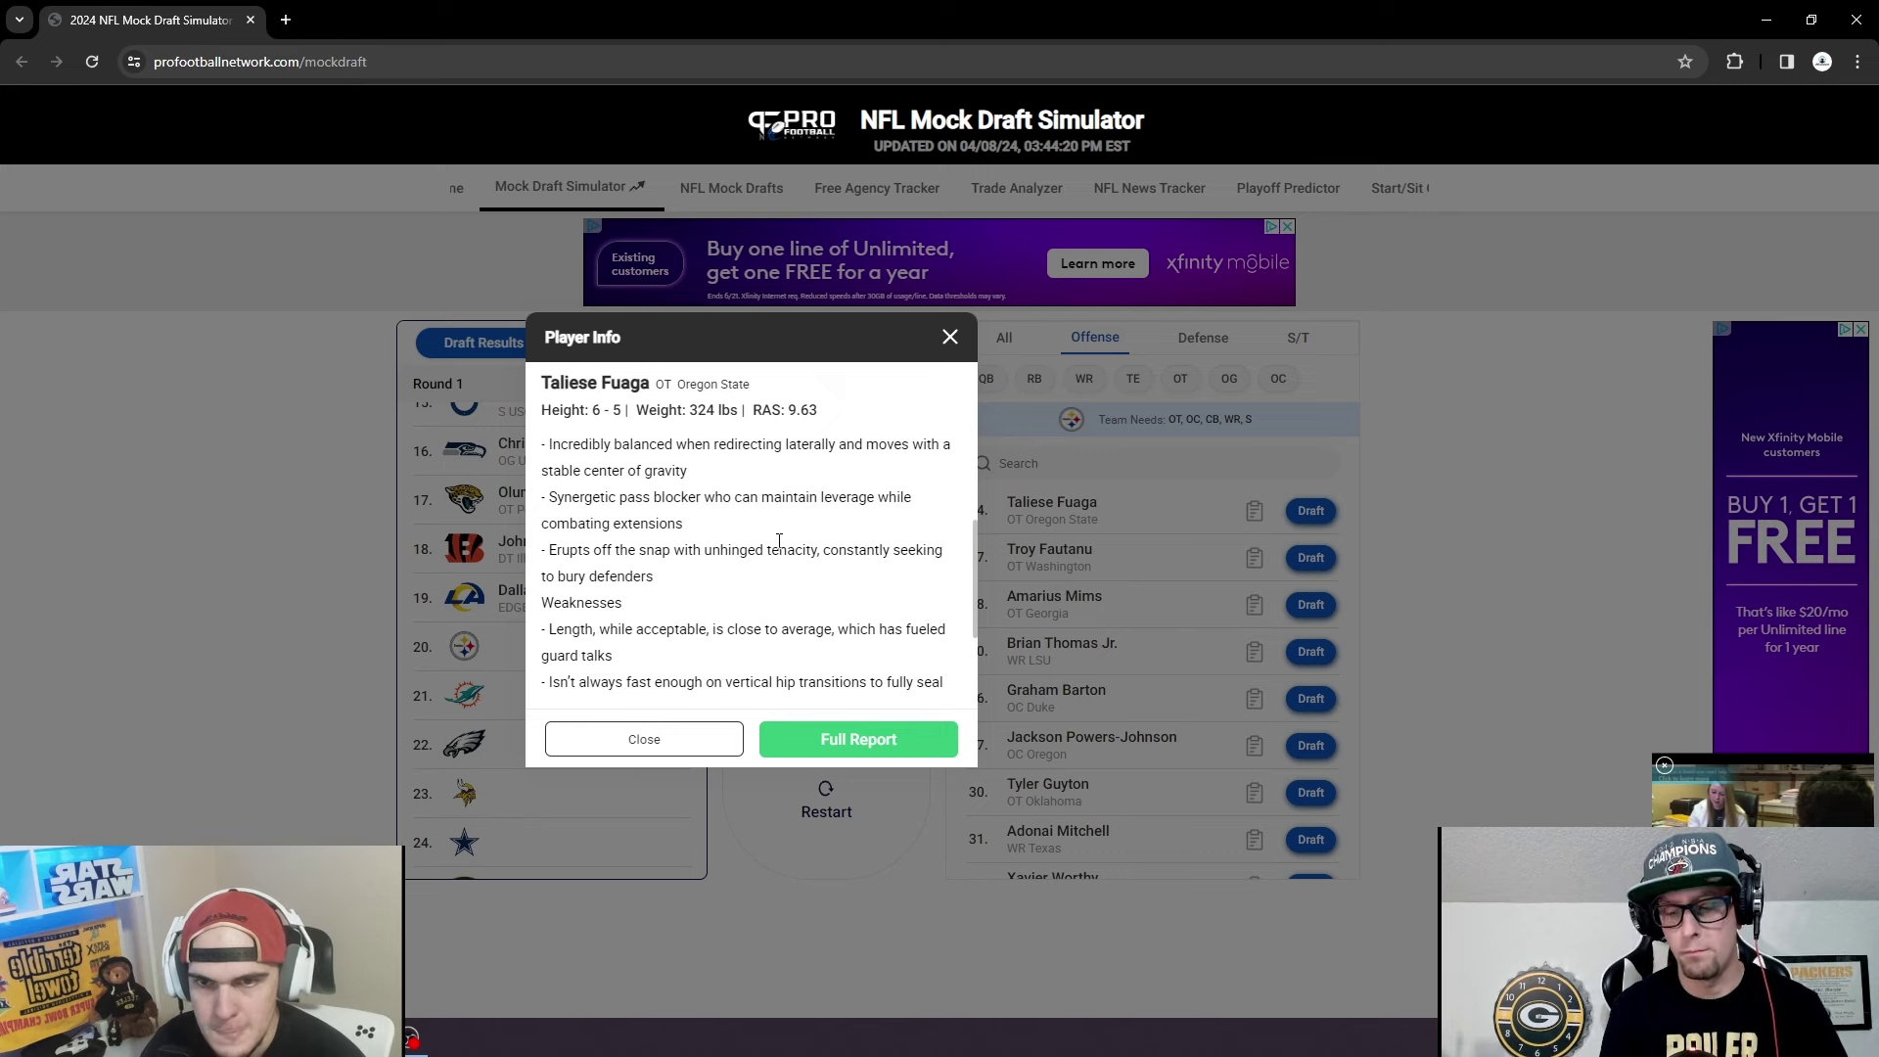
{"action": "scroll", "coordinate": [792, 528], "scroll_direction": "up", "scroll_amount": 2}
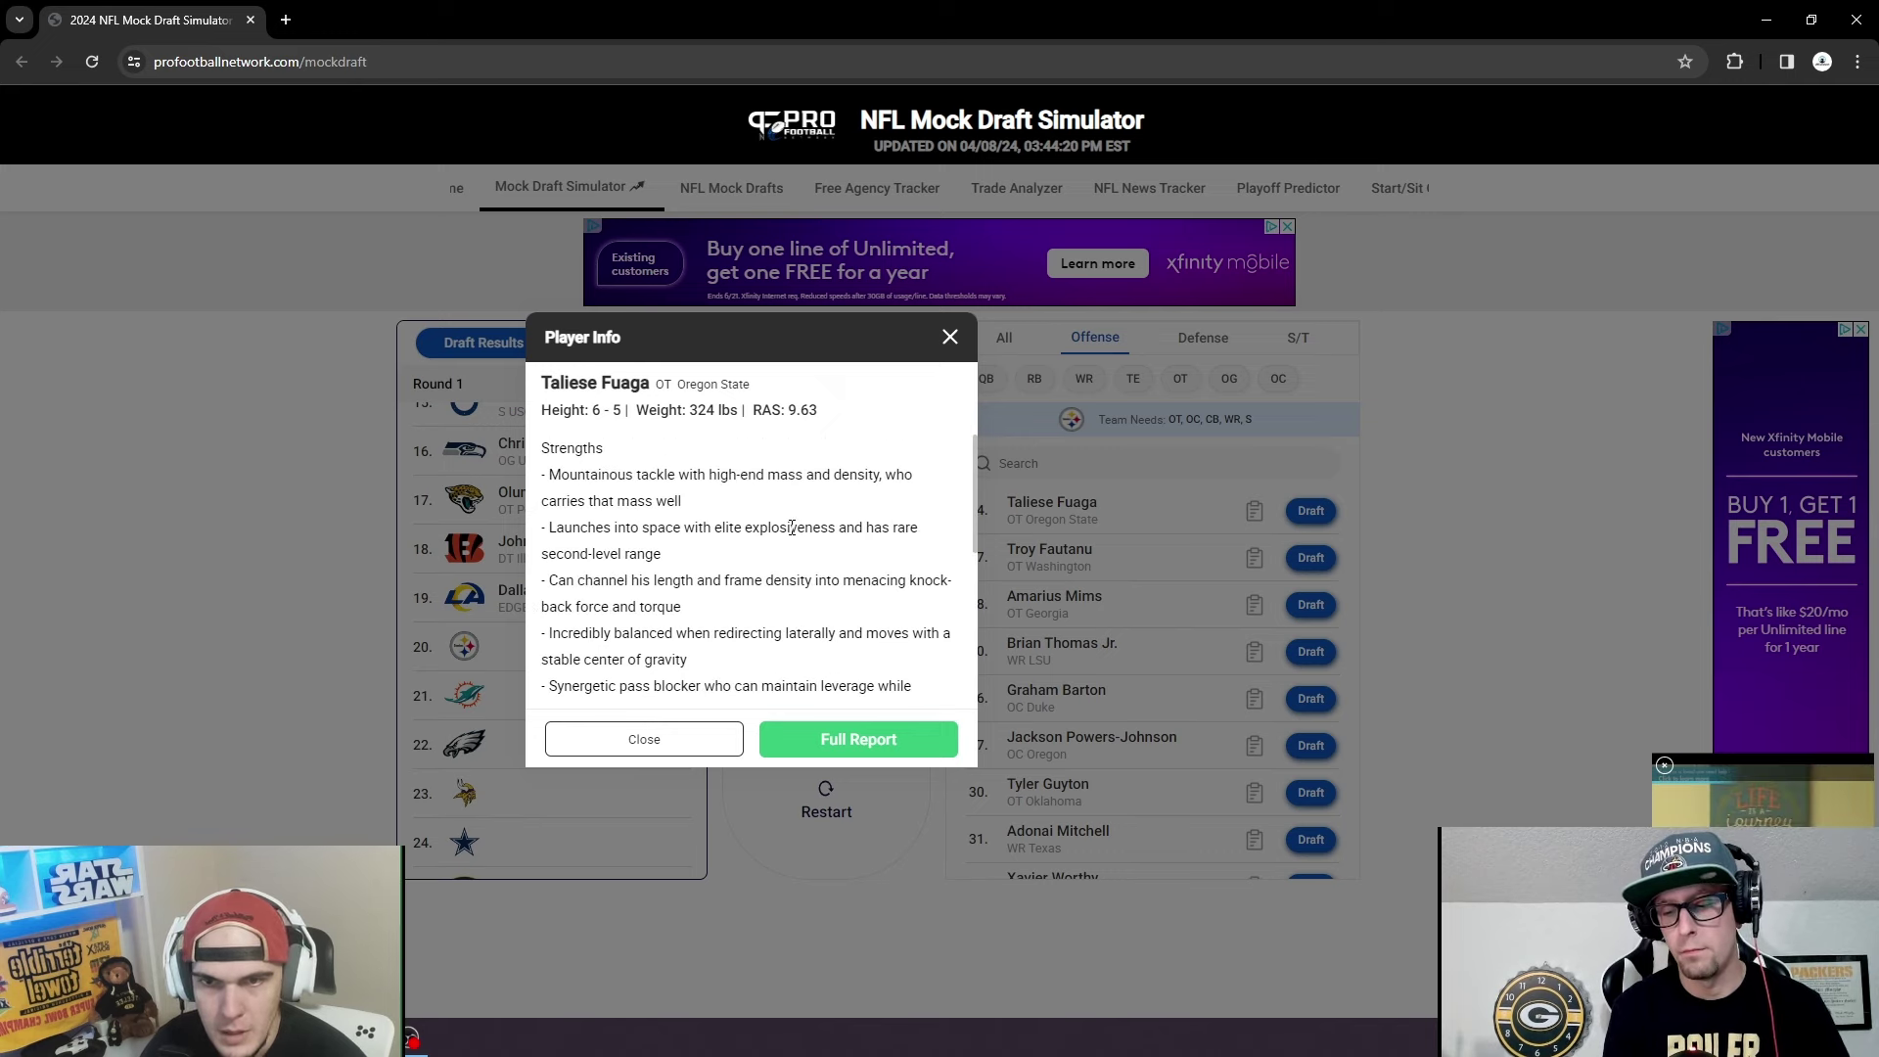
{"action": "left_click", "coordinate": [949, 341]}
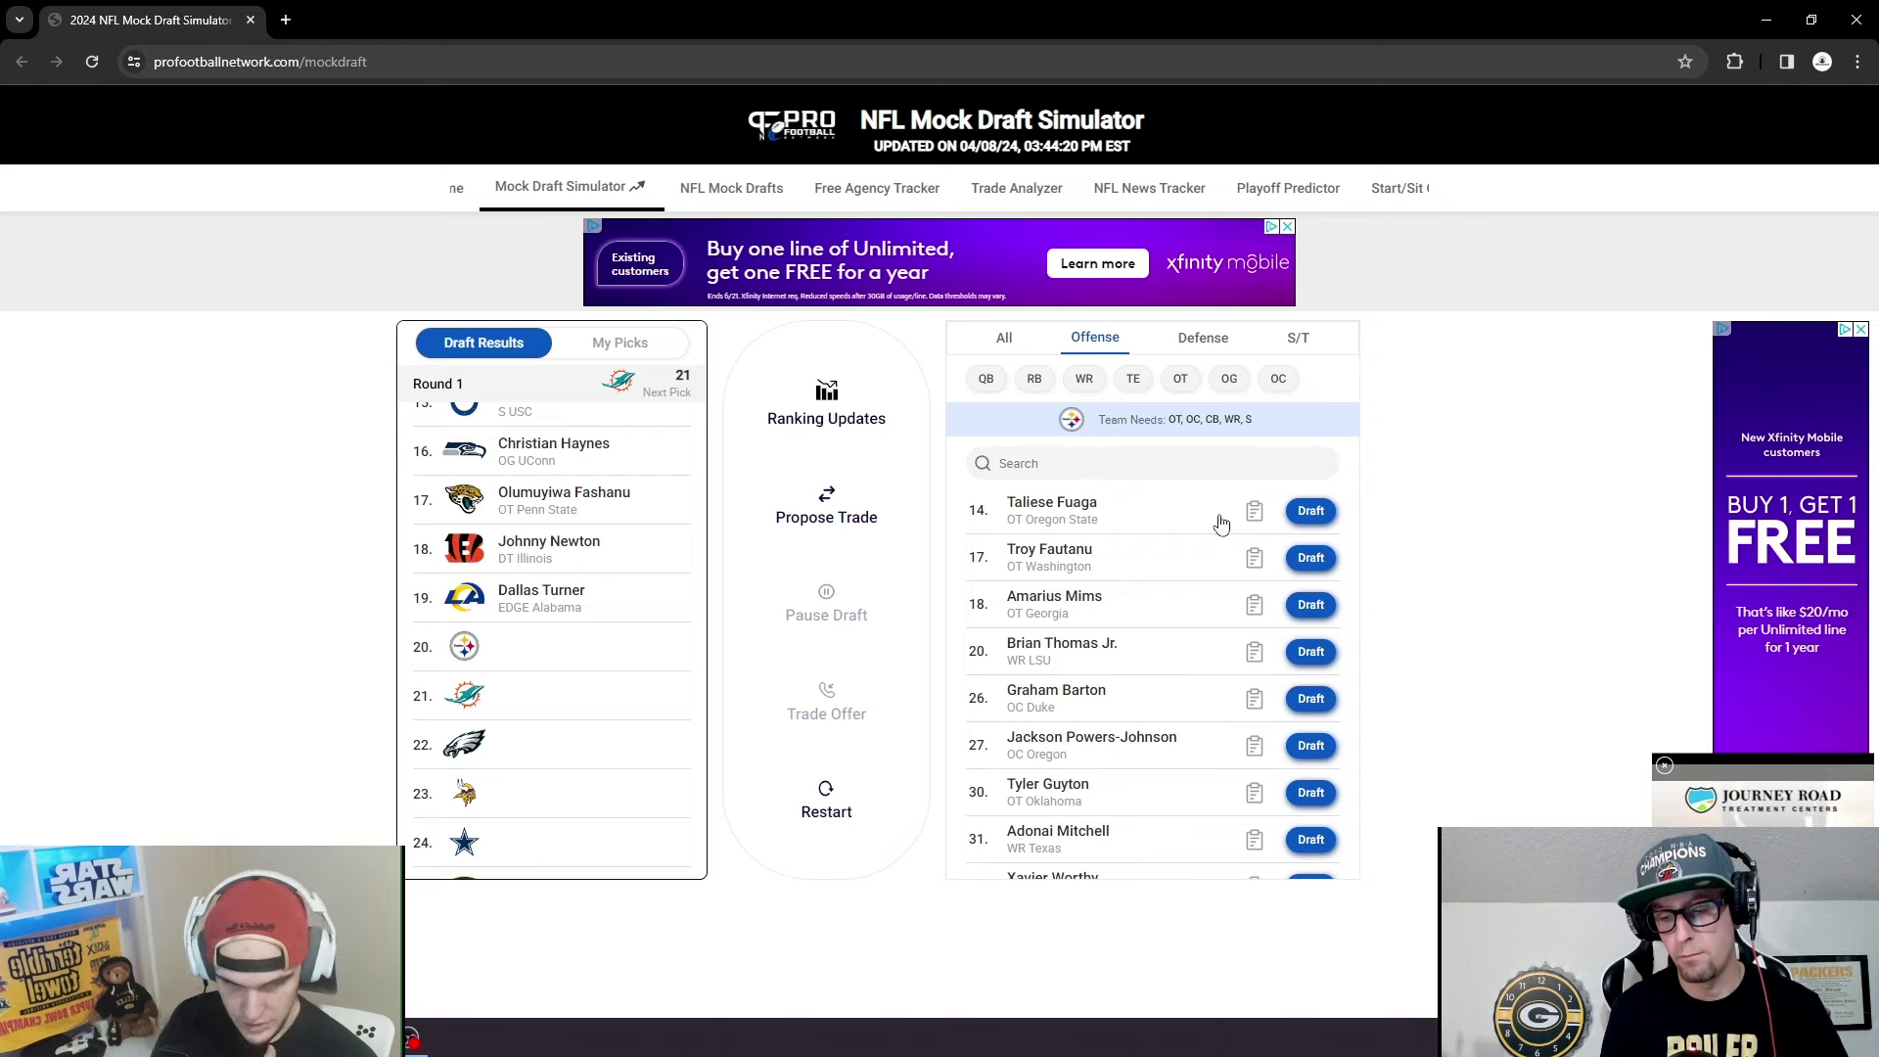
{"action": "left_click", "coordinate": [1298, 517]}
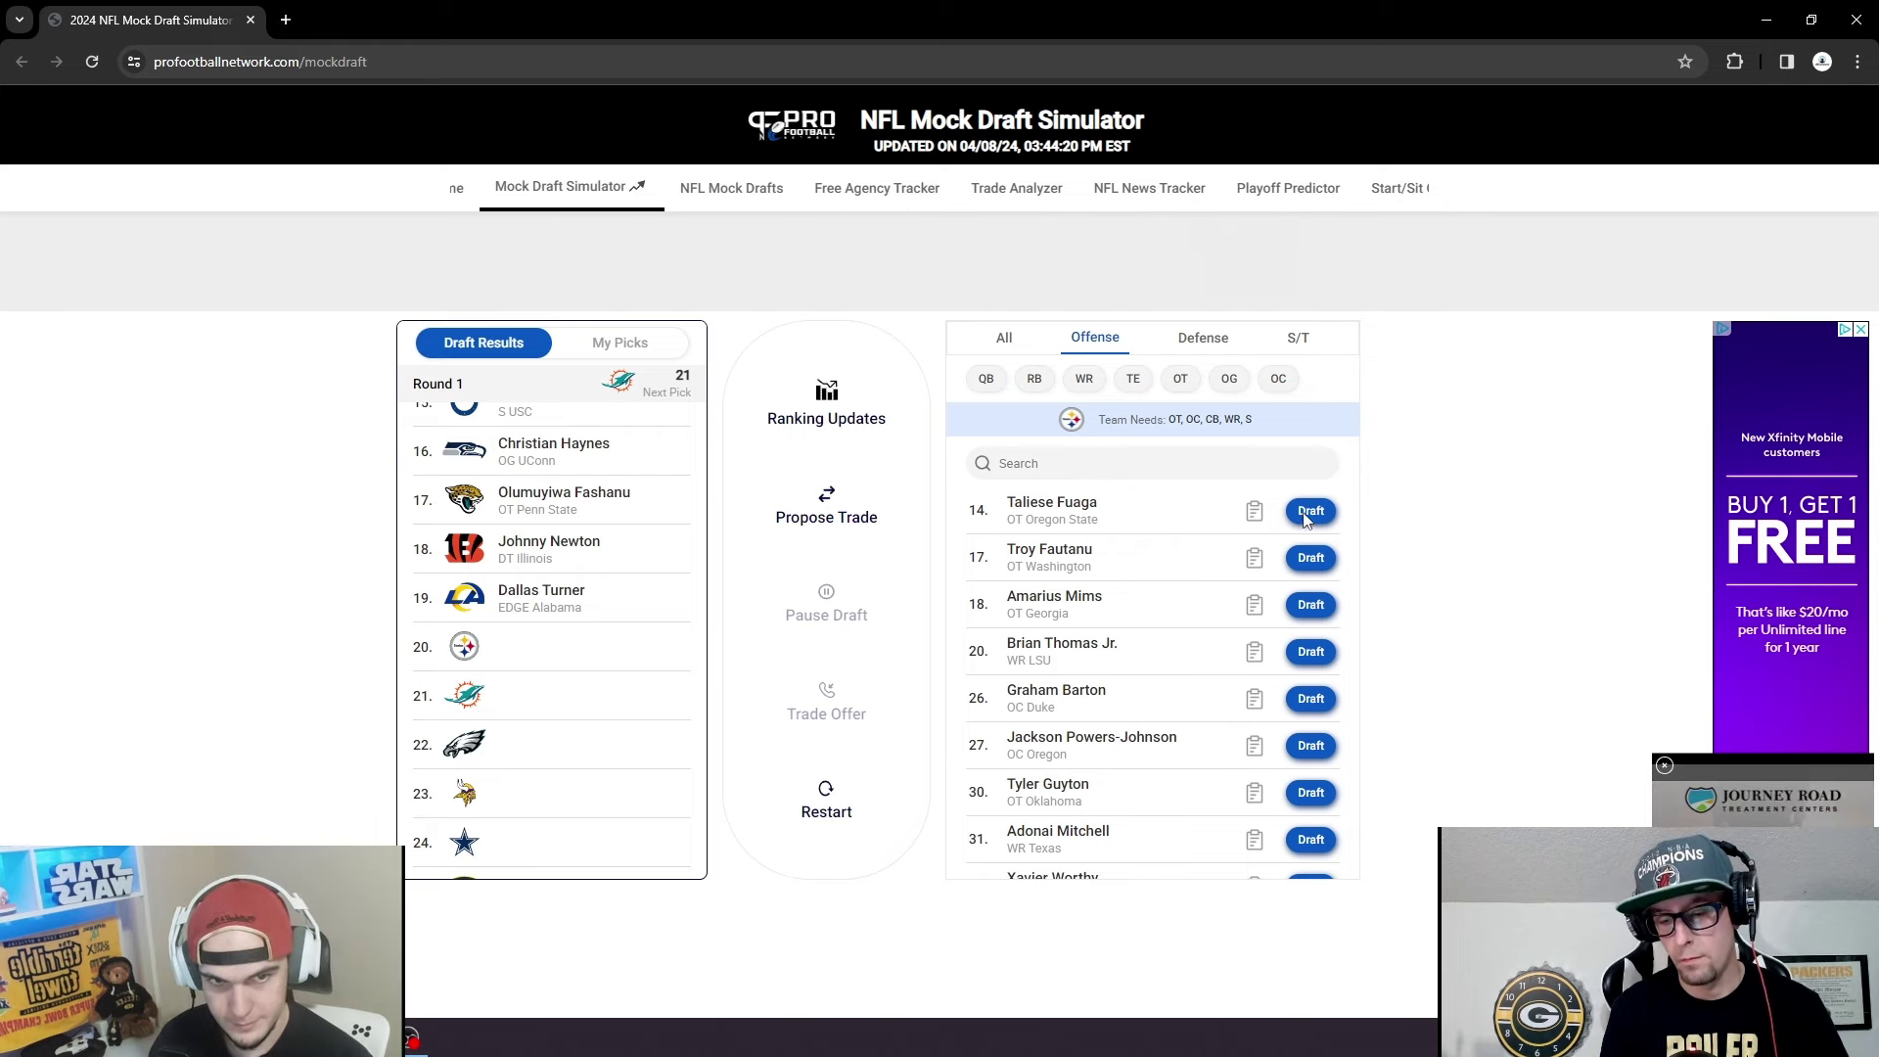
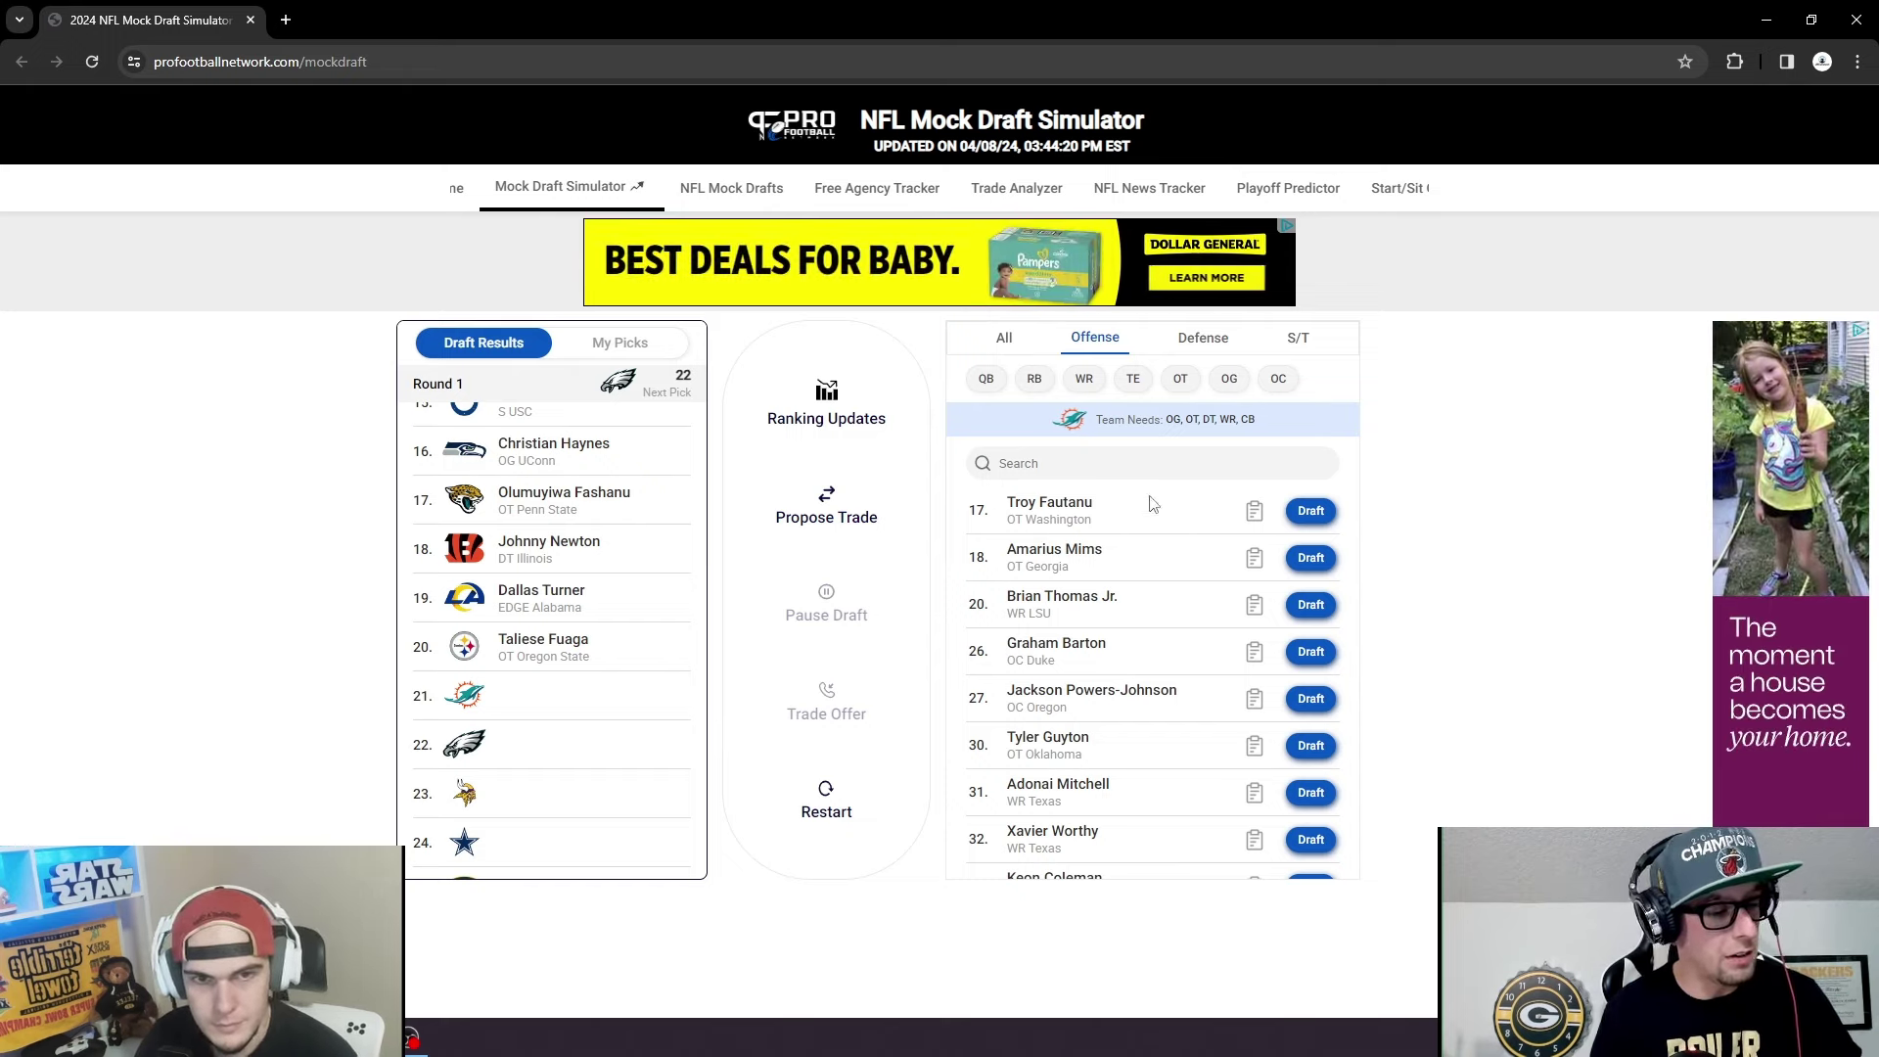
Compare all available prospects with the offensive ones, read Troy Fautanu's player info, and draft him for the Dolphins at pick 21.
{"action": "left_click", "coordinate": [1003, 338]}
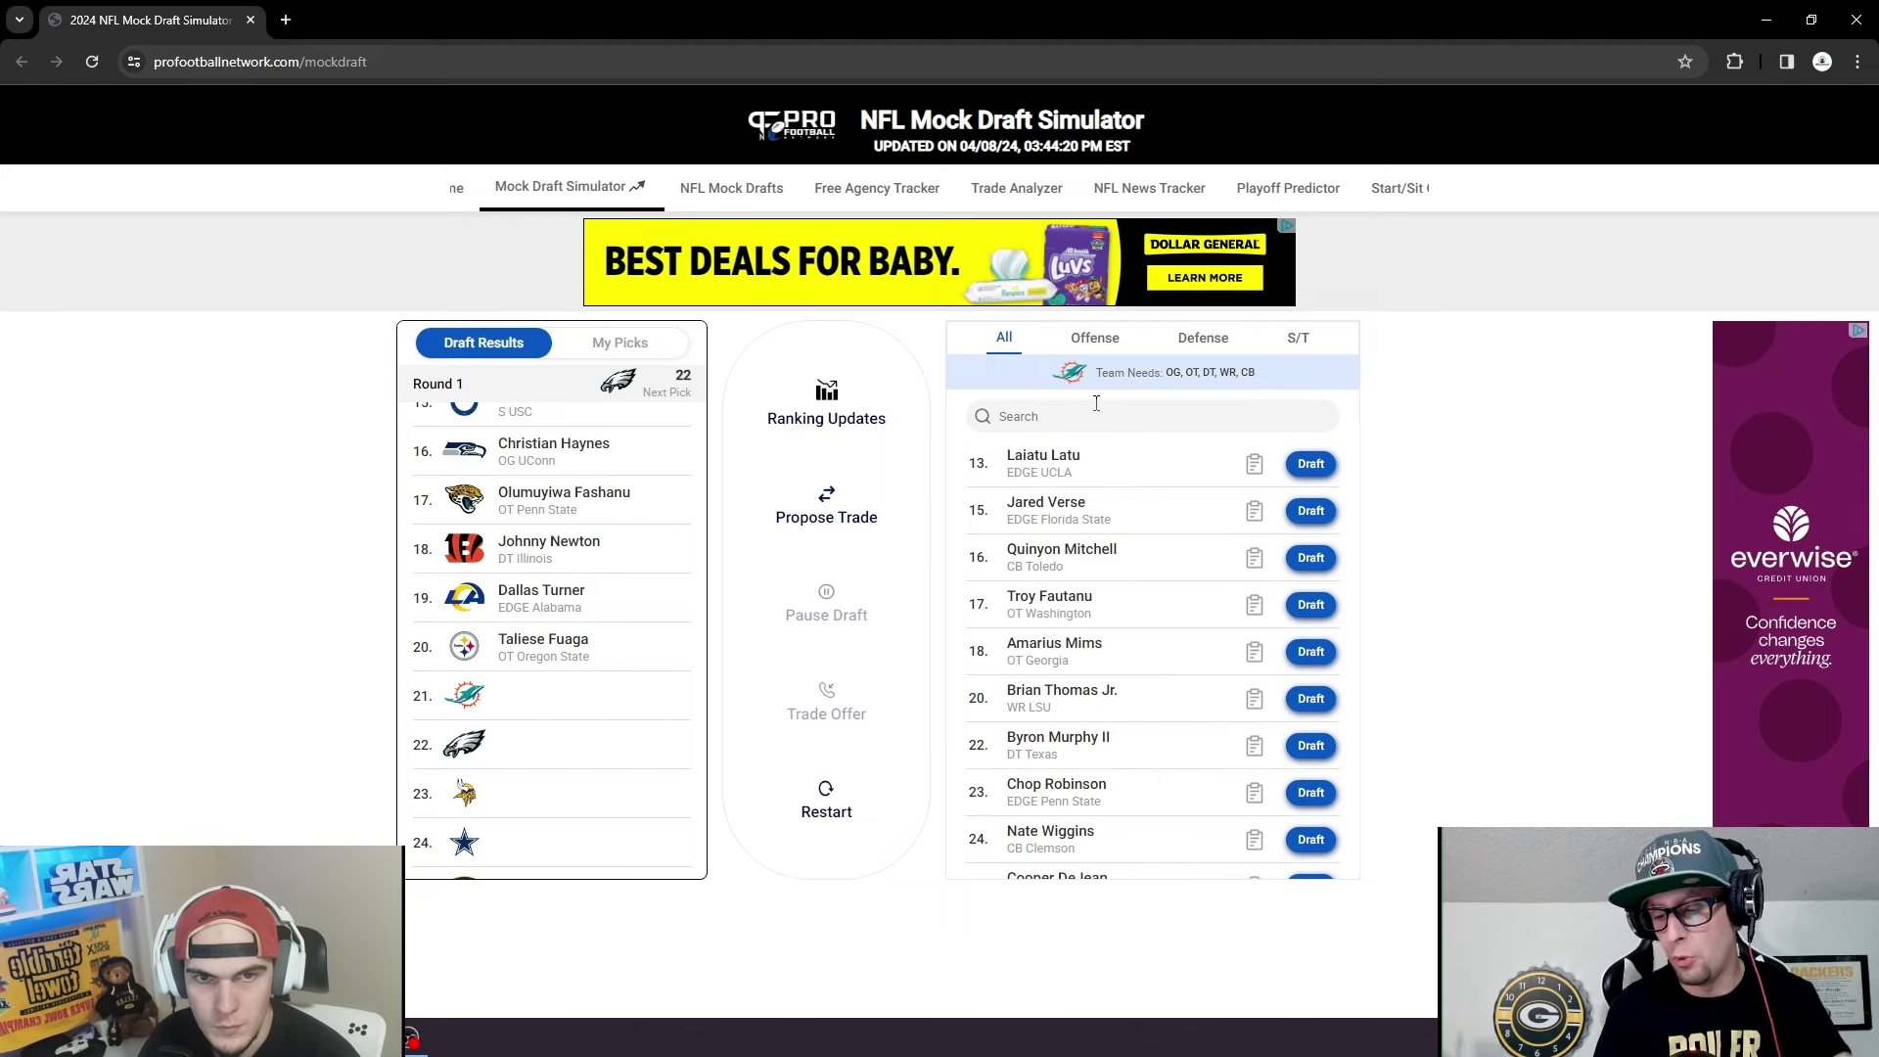
{"action": "left_click", "coordinate": [1106, 340]}
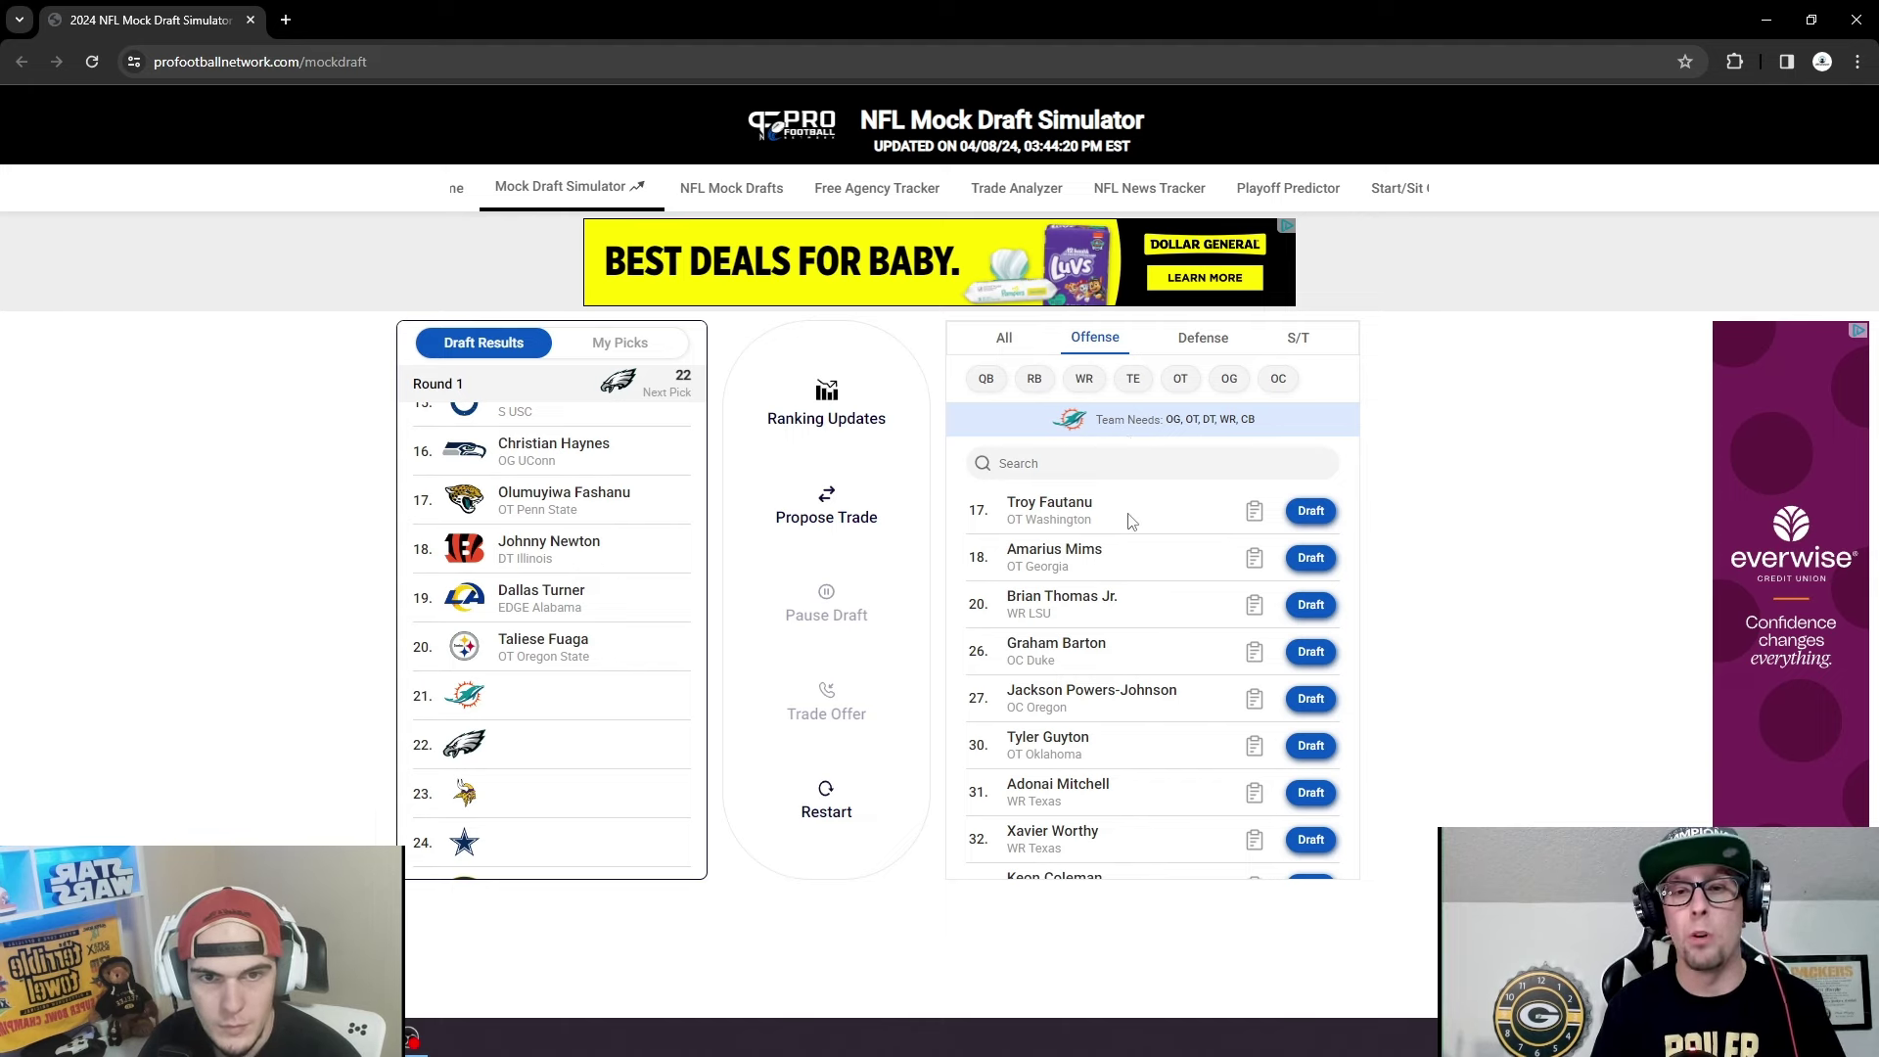
{"action": "left_click", "coordinate": [1256, 516]}
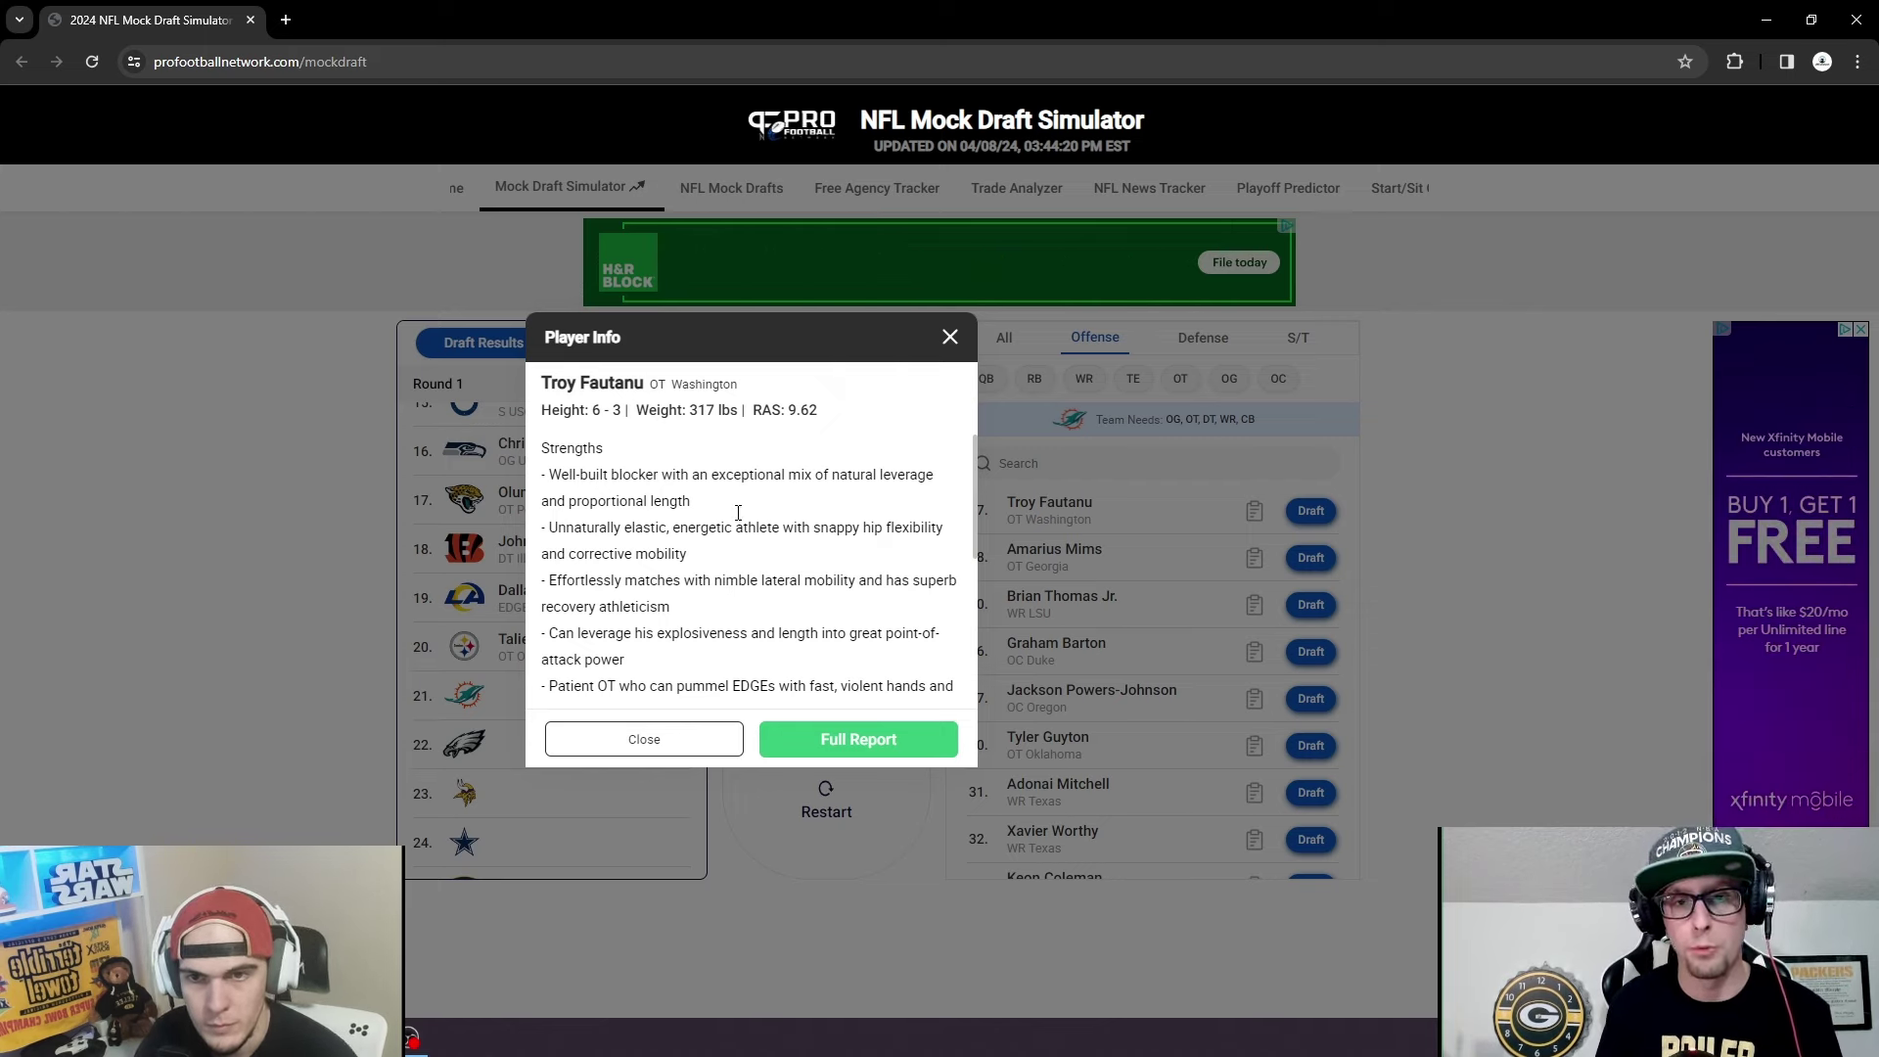
{"action": "scroll", "coordinate": [849, 546], "scroll_direction": "down", "scroll_amount": 1}
{"action": "scroll", "coordinate": [848, 540], "scroll_direction": "down", "scroll_amount": 1}
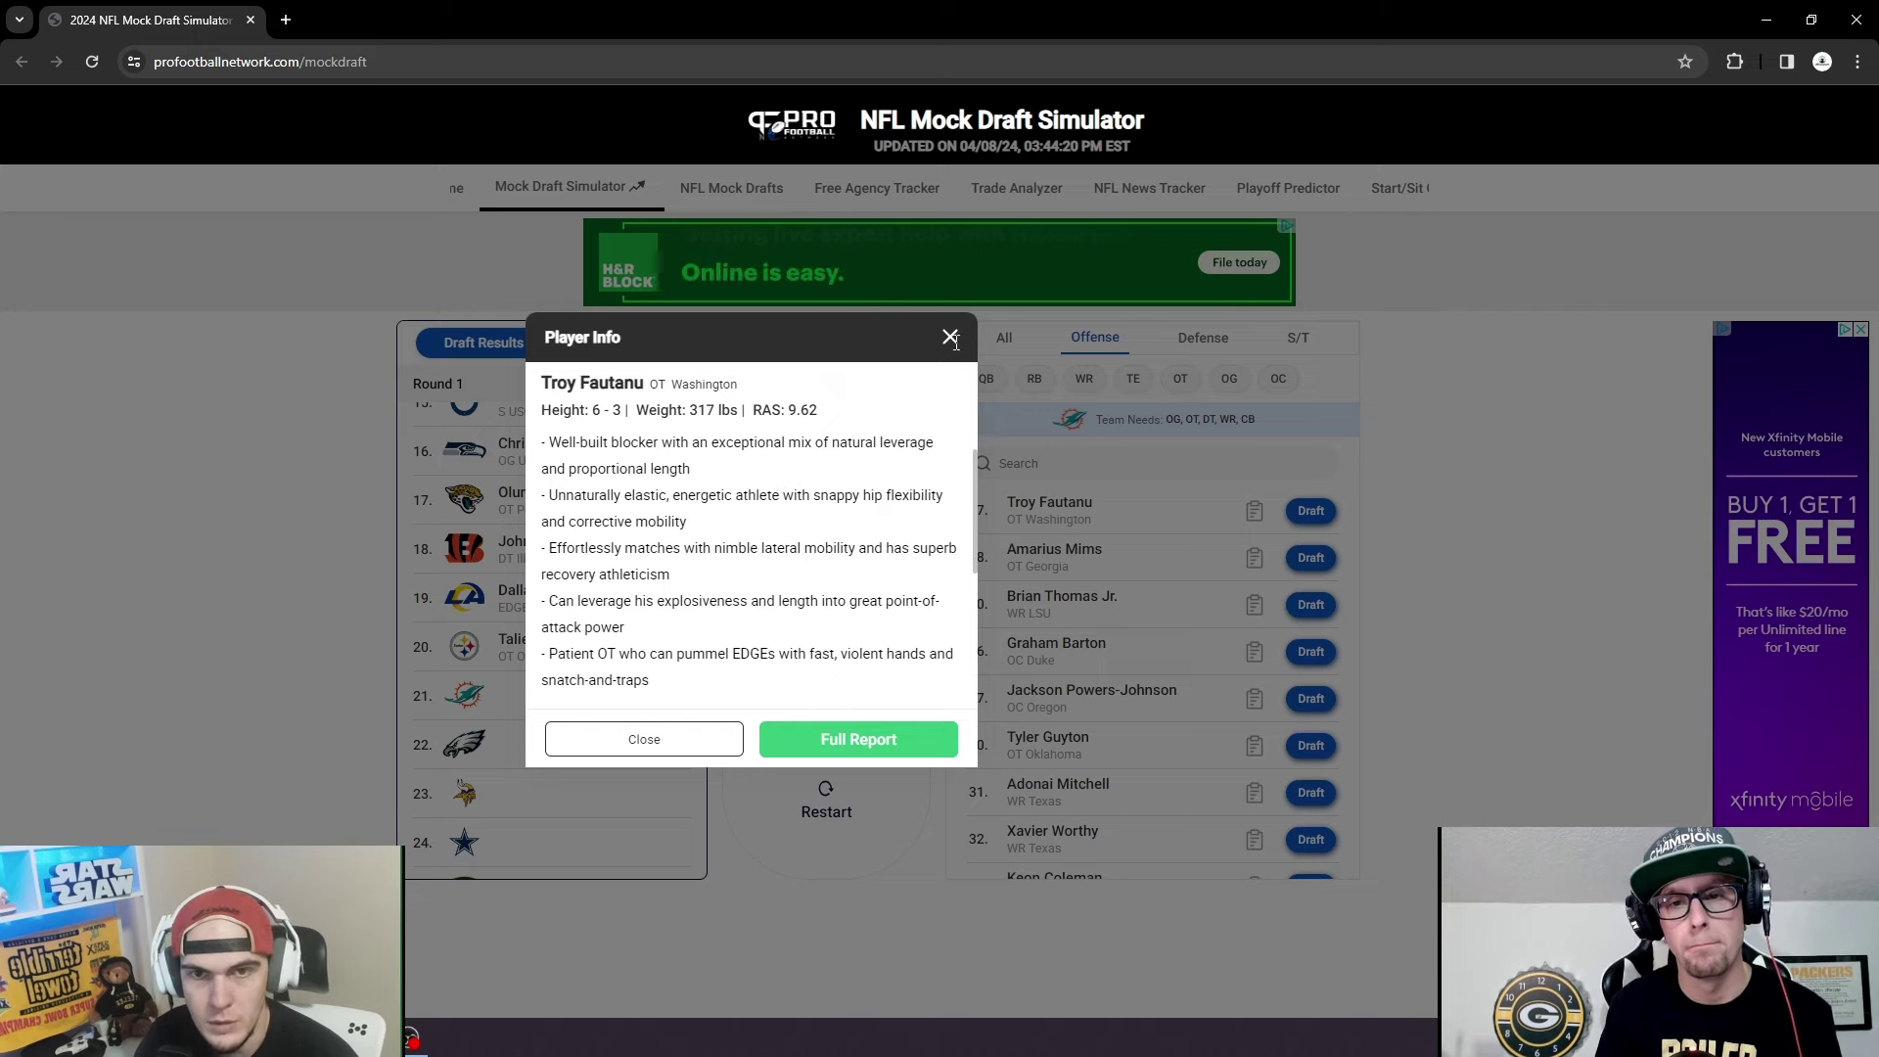
{"action": "scroll", "coordinate": [842, 540], "scroll_direction": "down", "scroll_amount": 2}
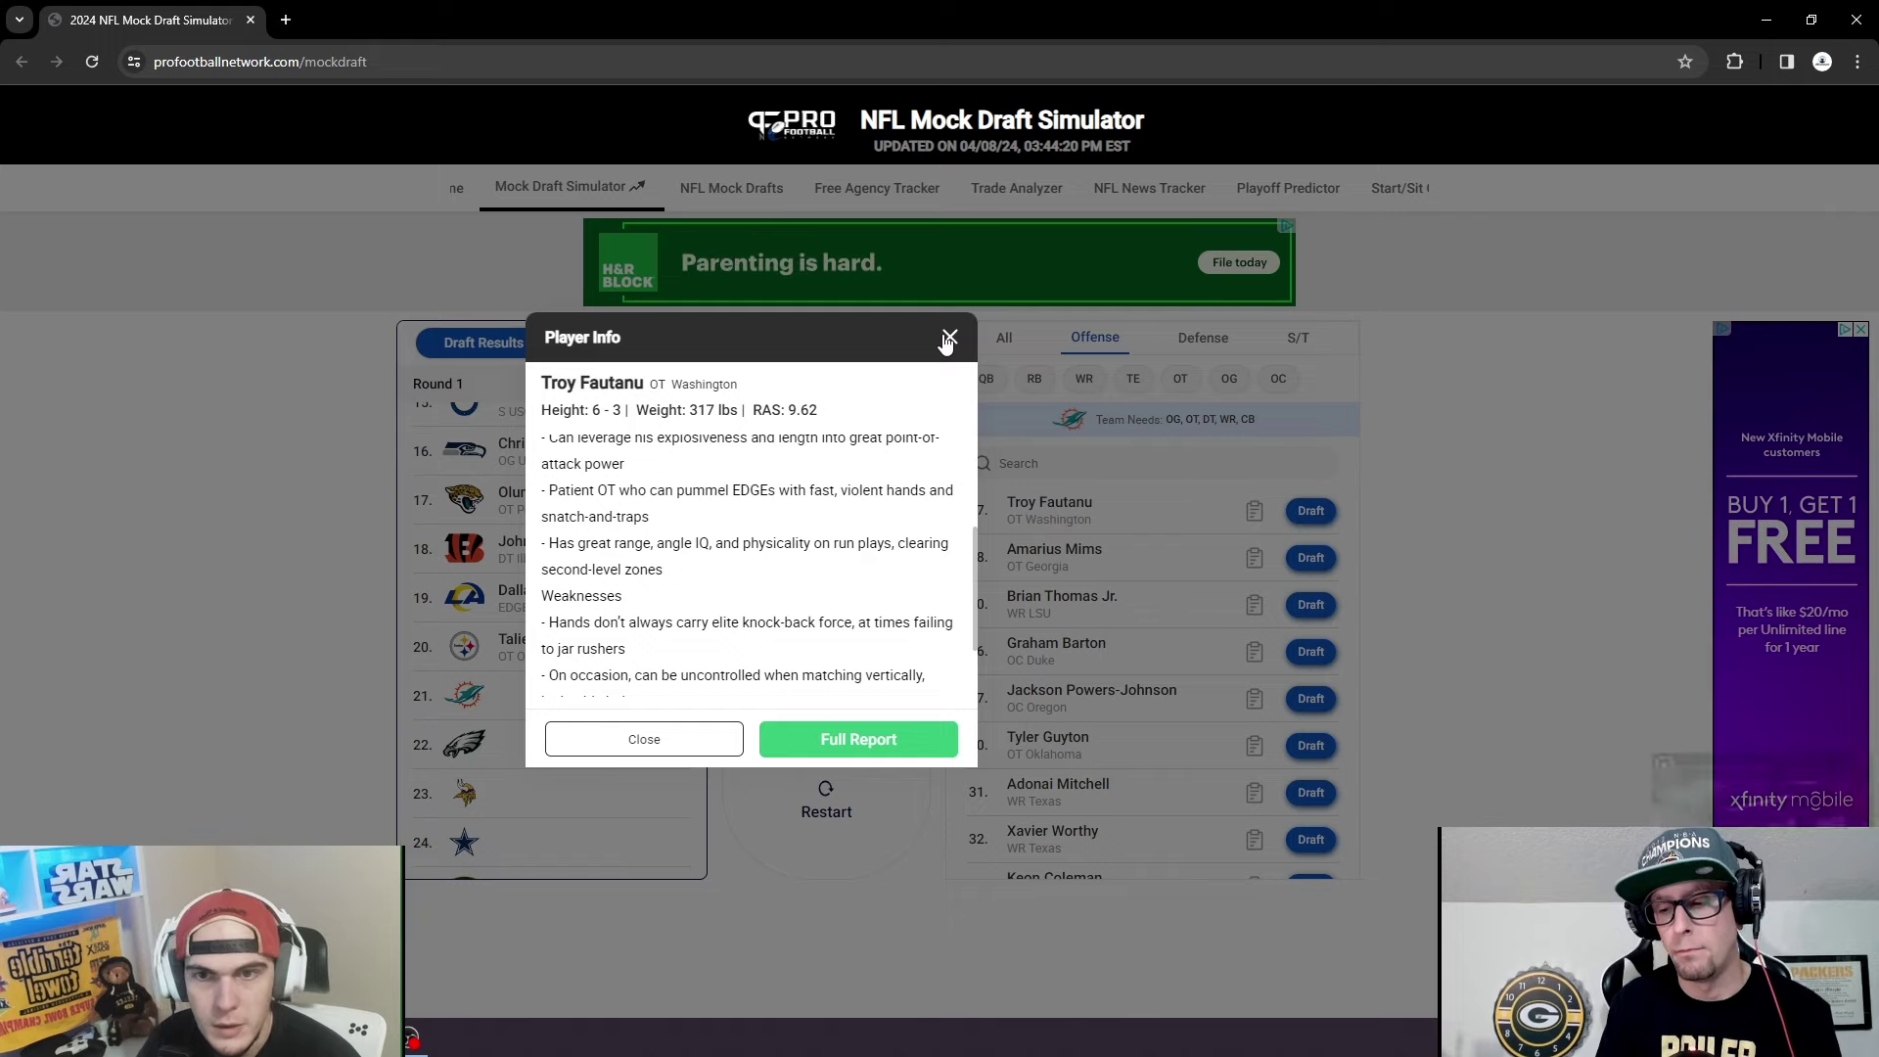
{"action": "left_click", "coordinate": [948, 339]}
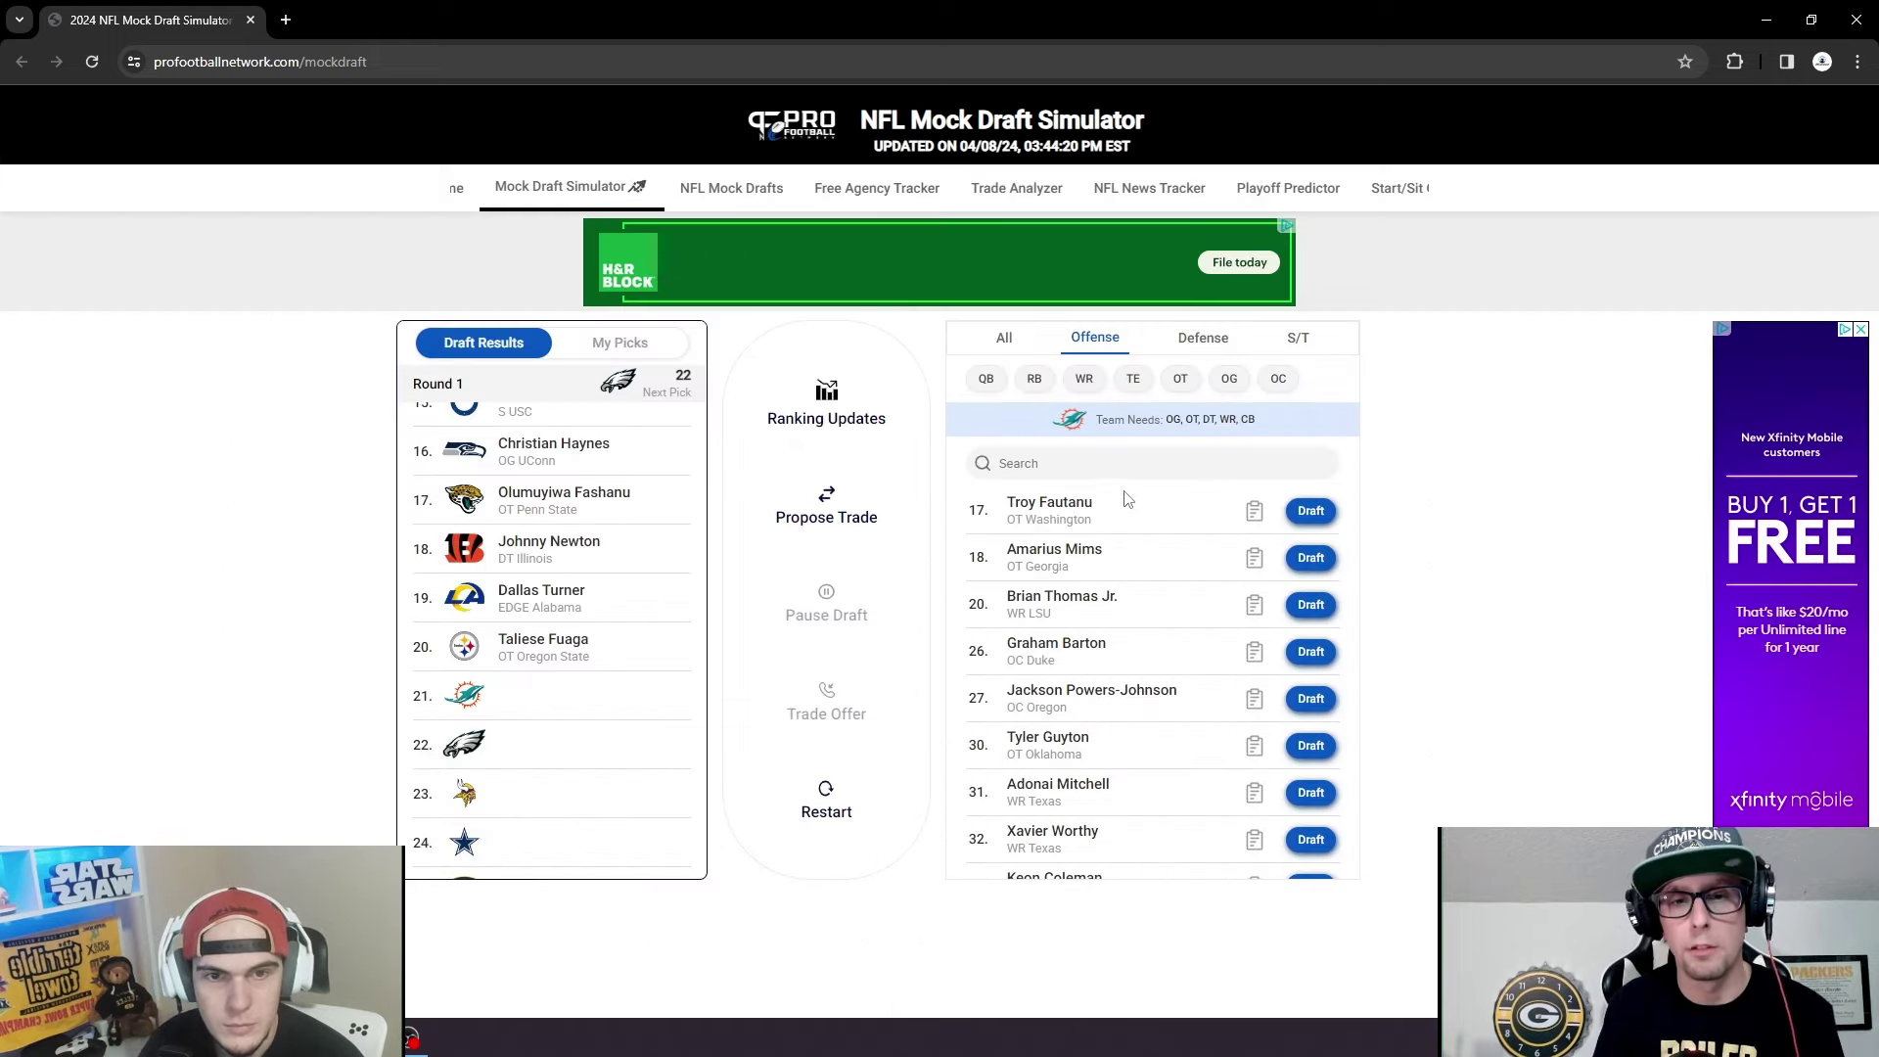
{"action": "left_click", "coordinate": [1311, 512]}
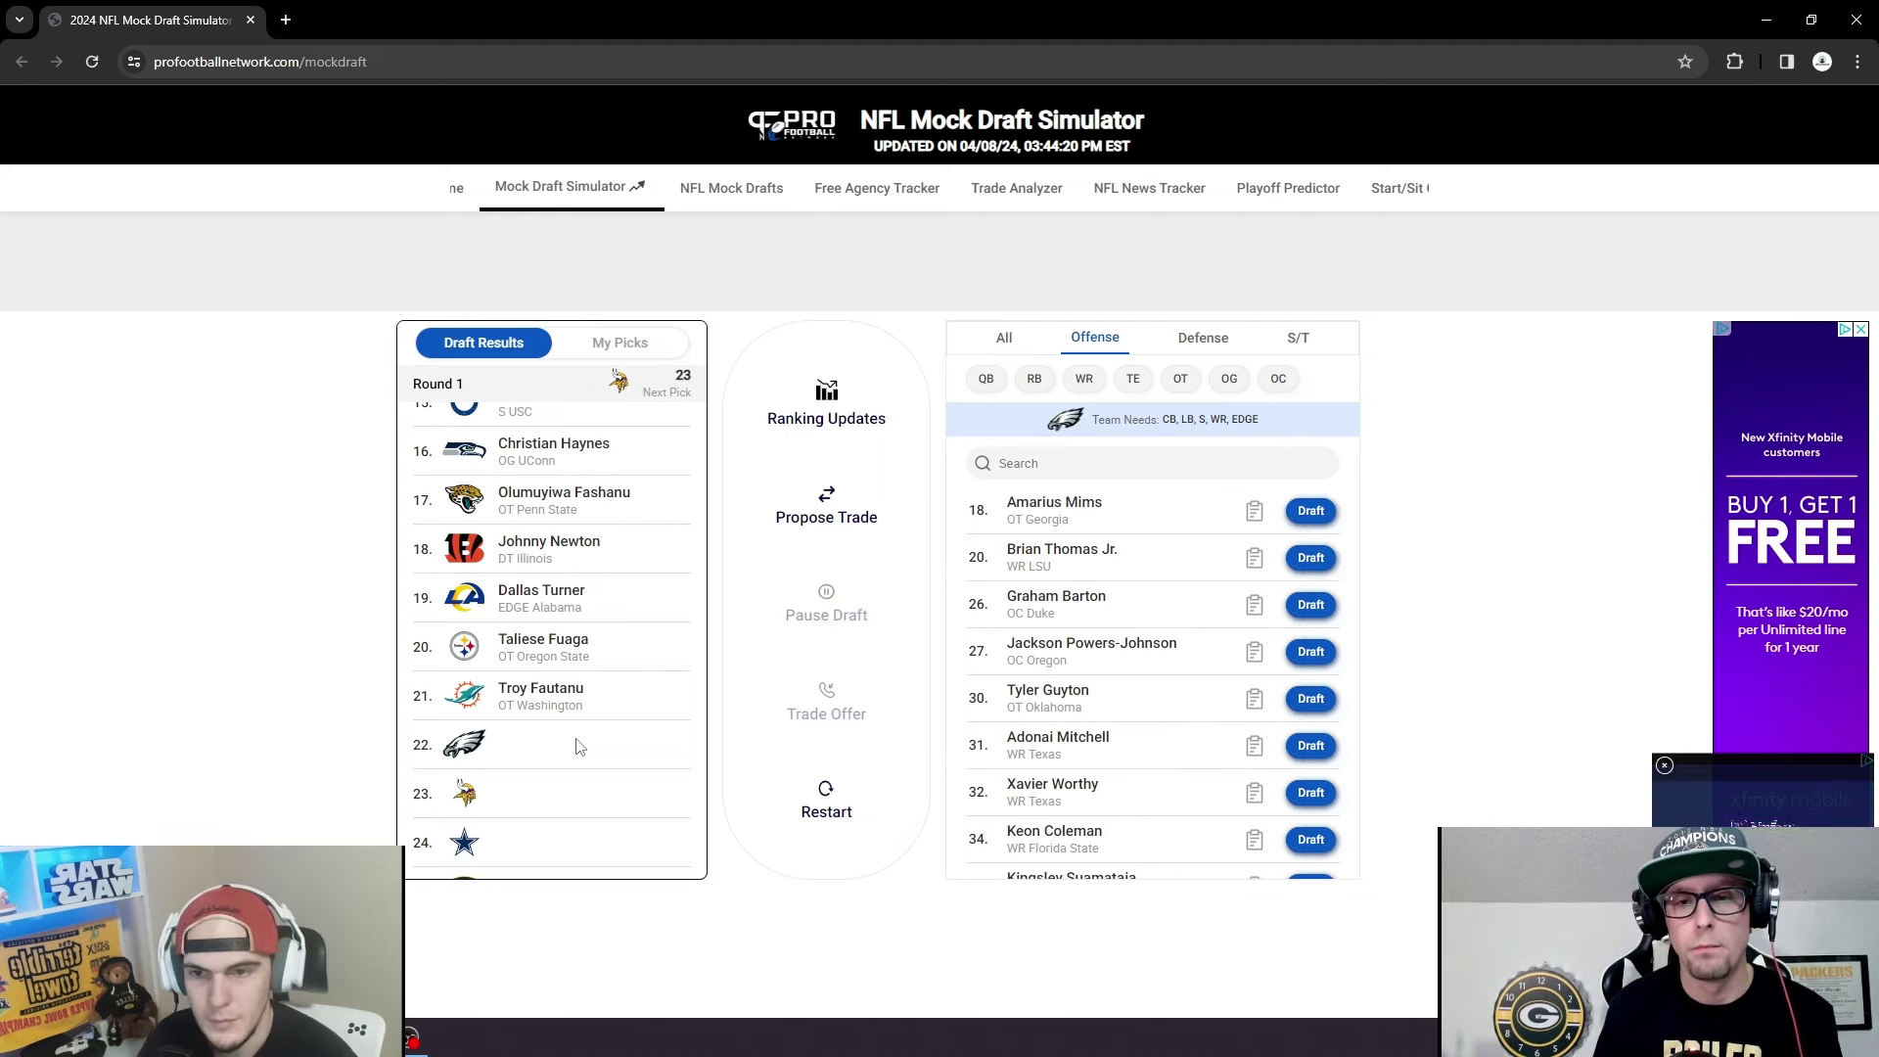
Review the draft results around pick 20 and the order of the teams still picking in round 1.
{"action": "scroll", "coordinate": [620, 663], "scroll_direction": "down", "scroll_amount": 3}
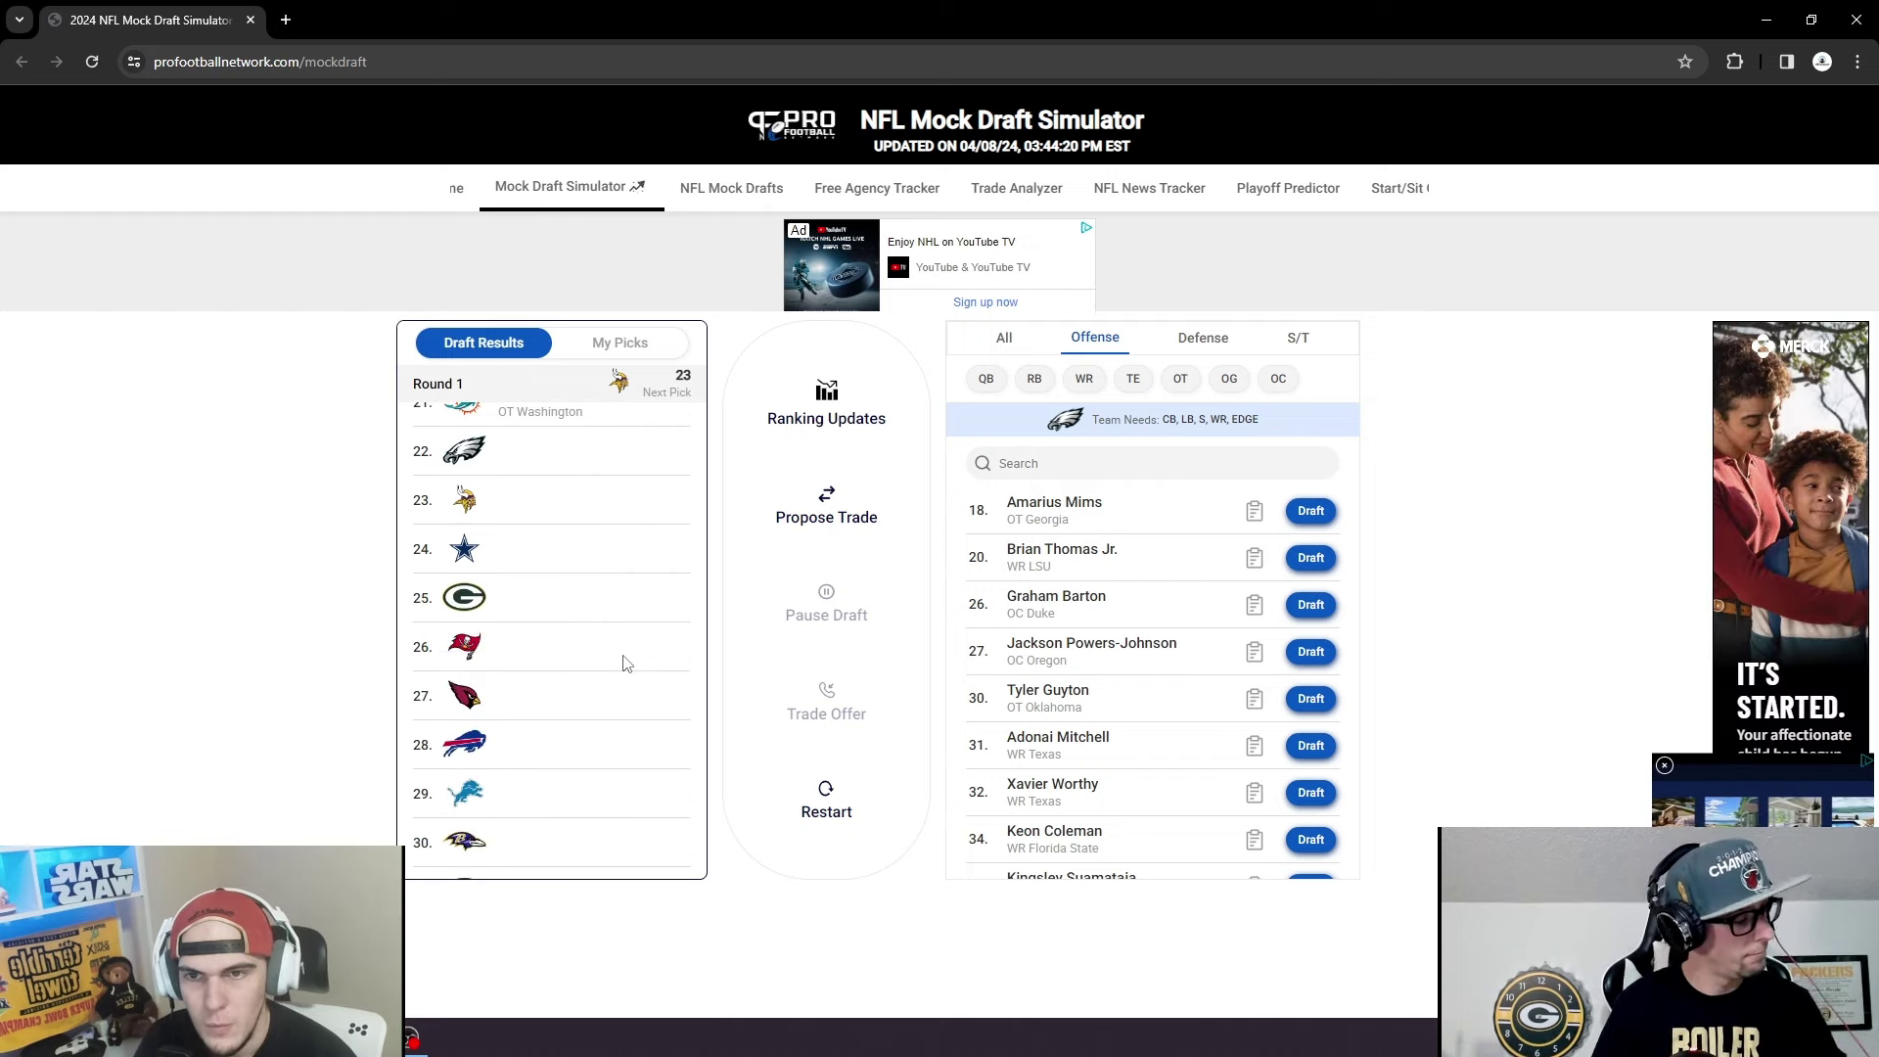
{"action": "scroll", "coordinate": [627, 662], "scroll_direction": "down", "scroll_amount": 1}
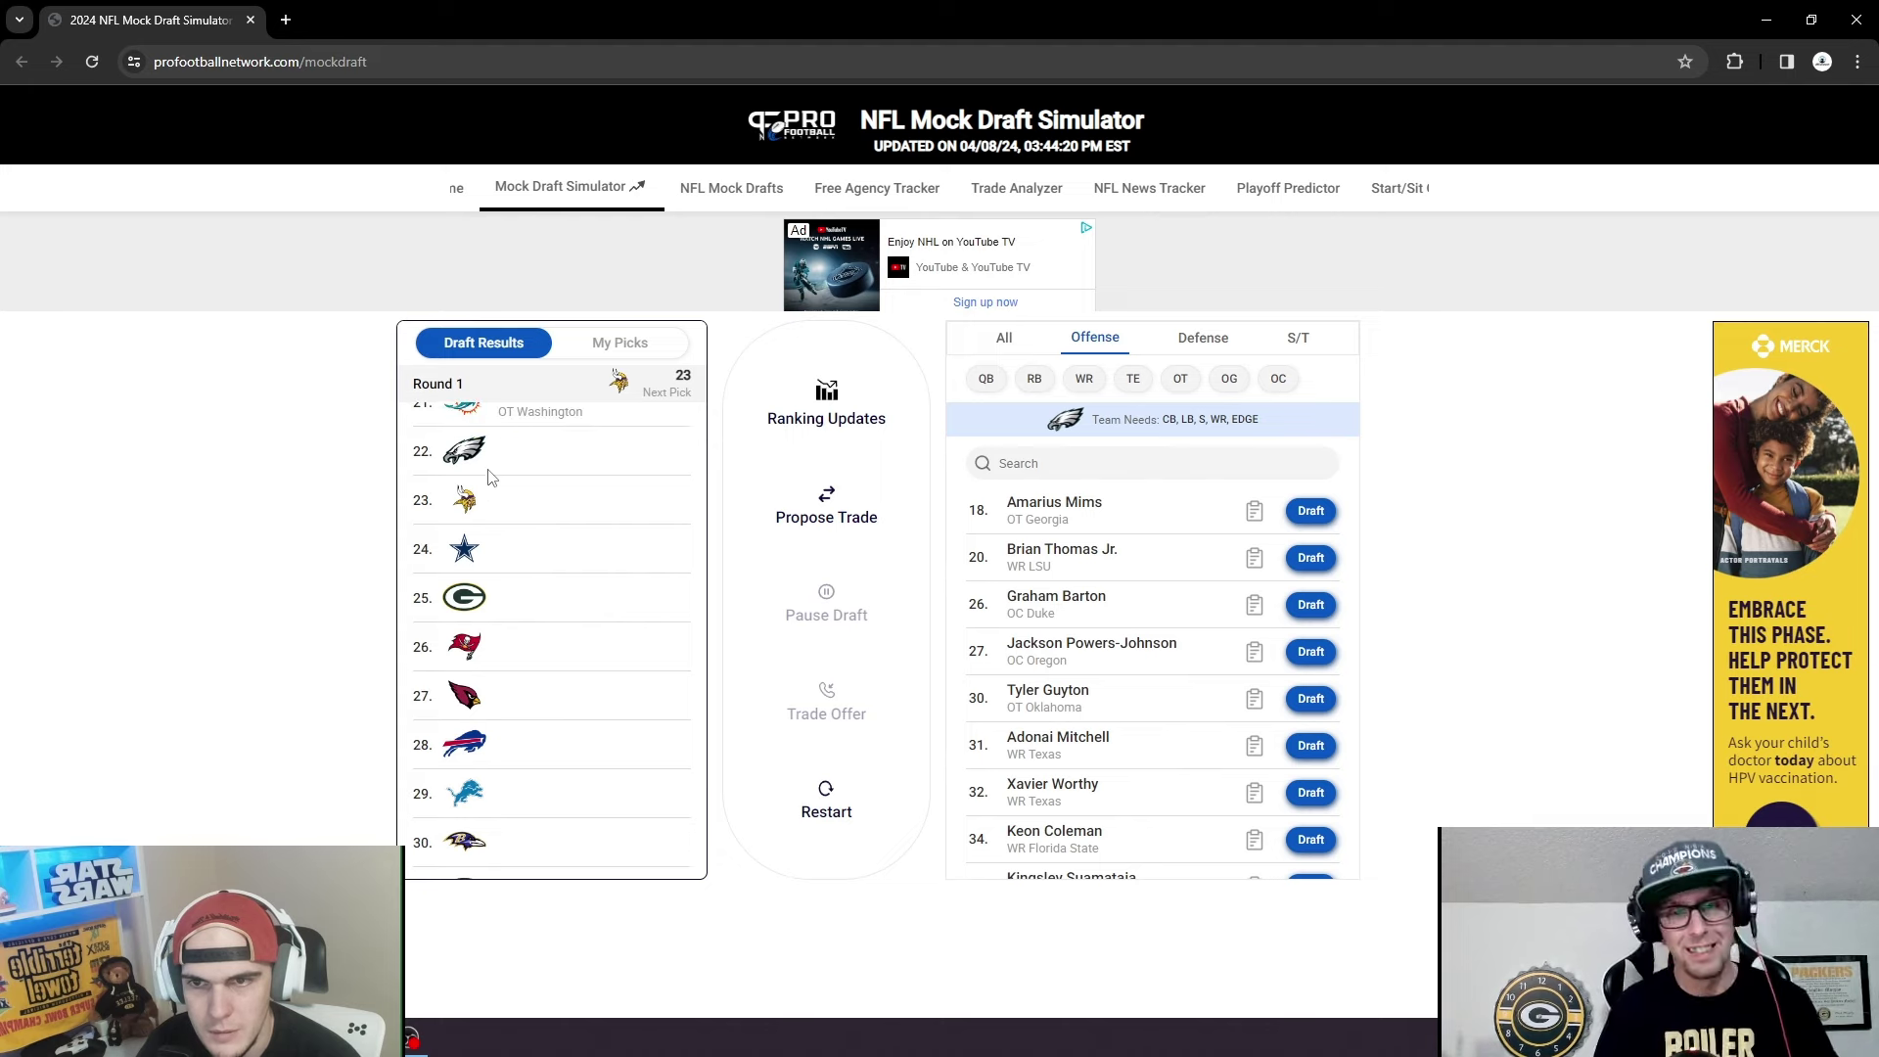
{"action": "scroll", "coordinate": [490, 477], "scroll_direction": "up", "scroll_amount": 2}
{"action": "scroll", "coordinate": [502, 449], "scroll_direction": "up", "scroll_amount": 2}
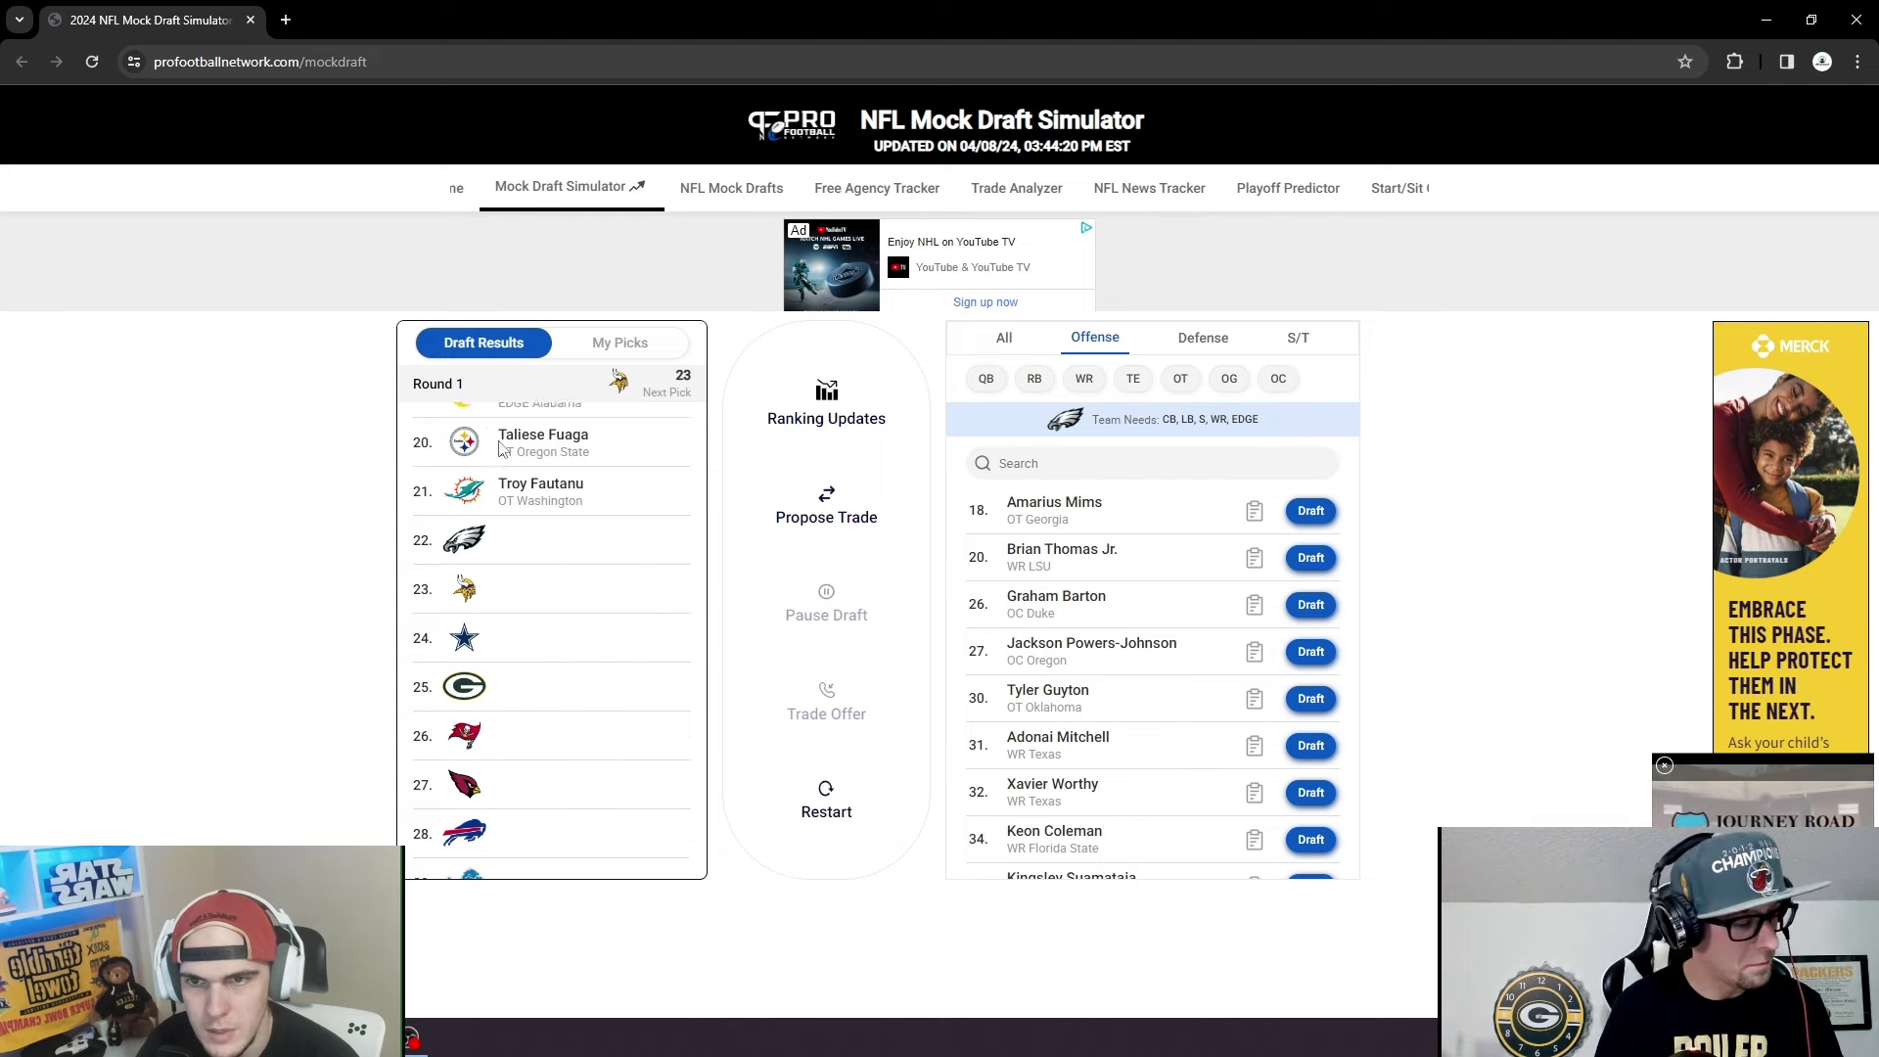
{"action": "scroll", "coordinate": [524, 474], "scroll_direction": "down", "scroll_amount": 1}
{"action": "scroll", "coordinate": [587, 506], "scroll_direction": "down", "scroll_amount": 1}
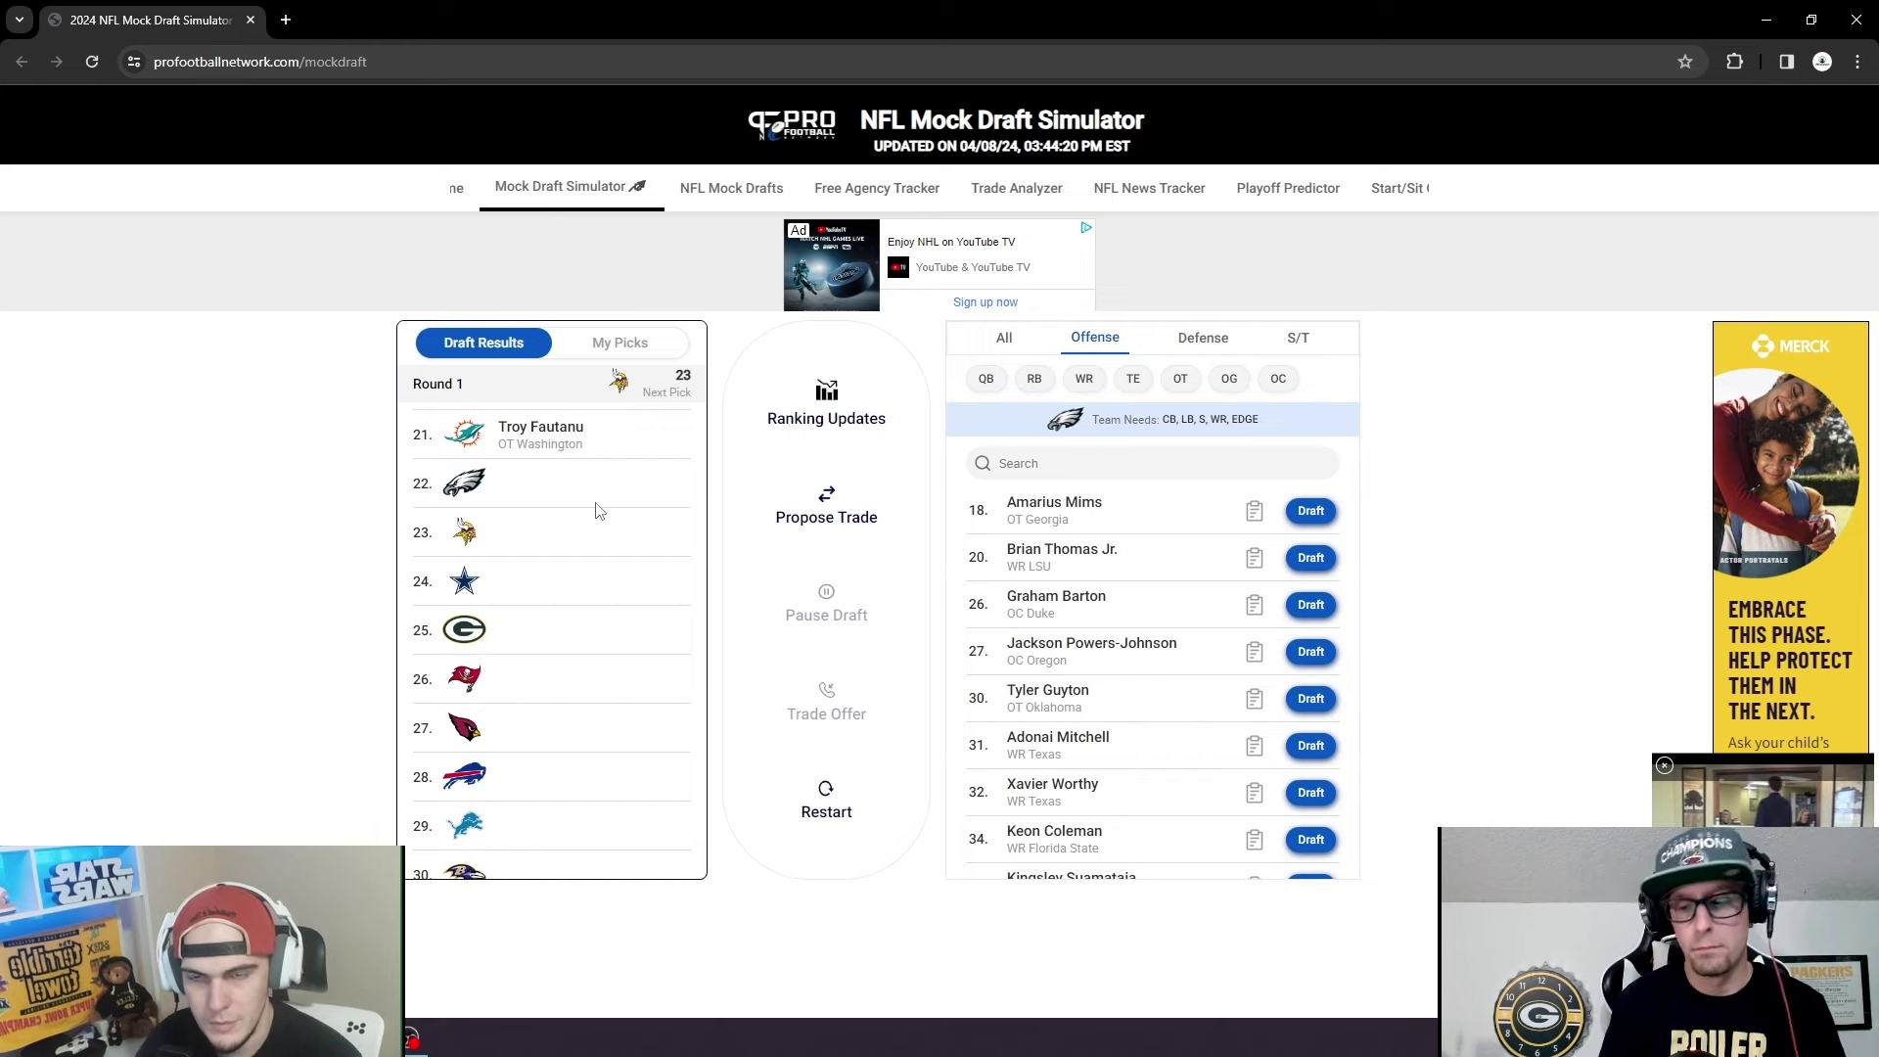
{"action": "scroll", "coordinate": [599, 510], "scroll_direction": "down", "scroll_amount": 1}
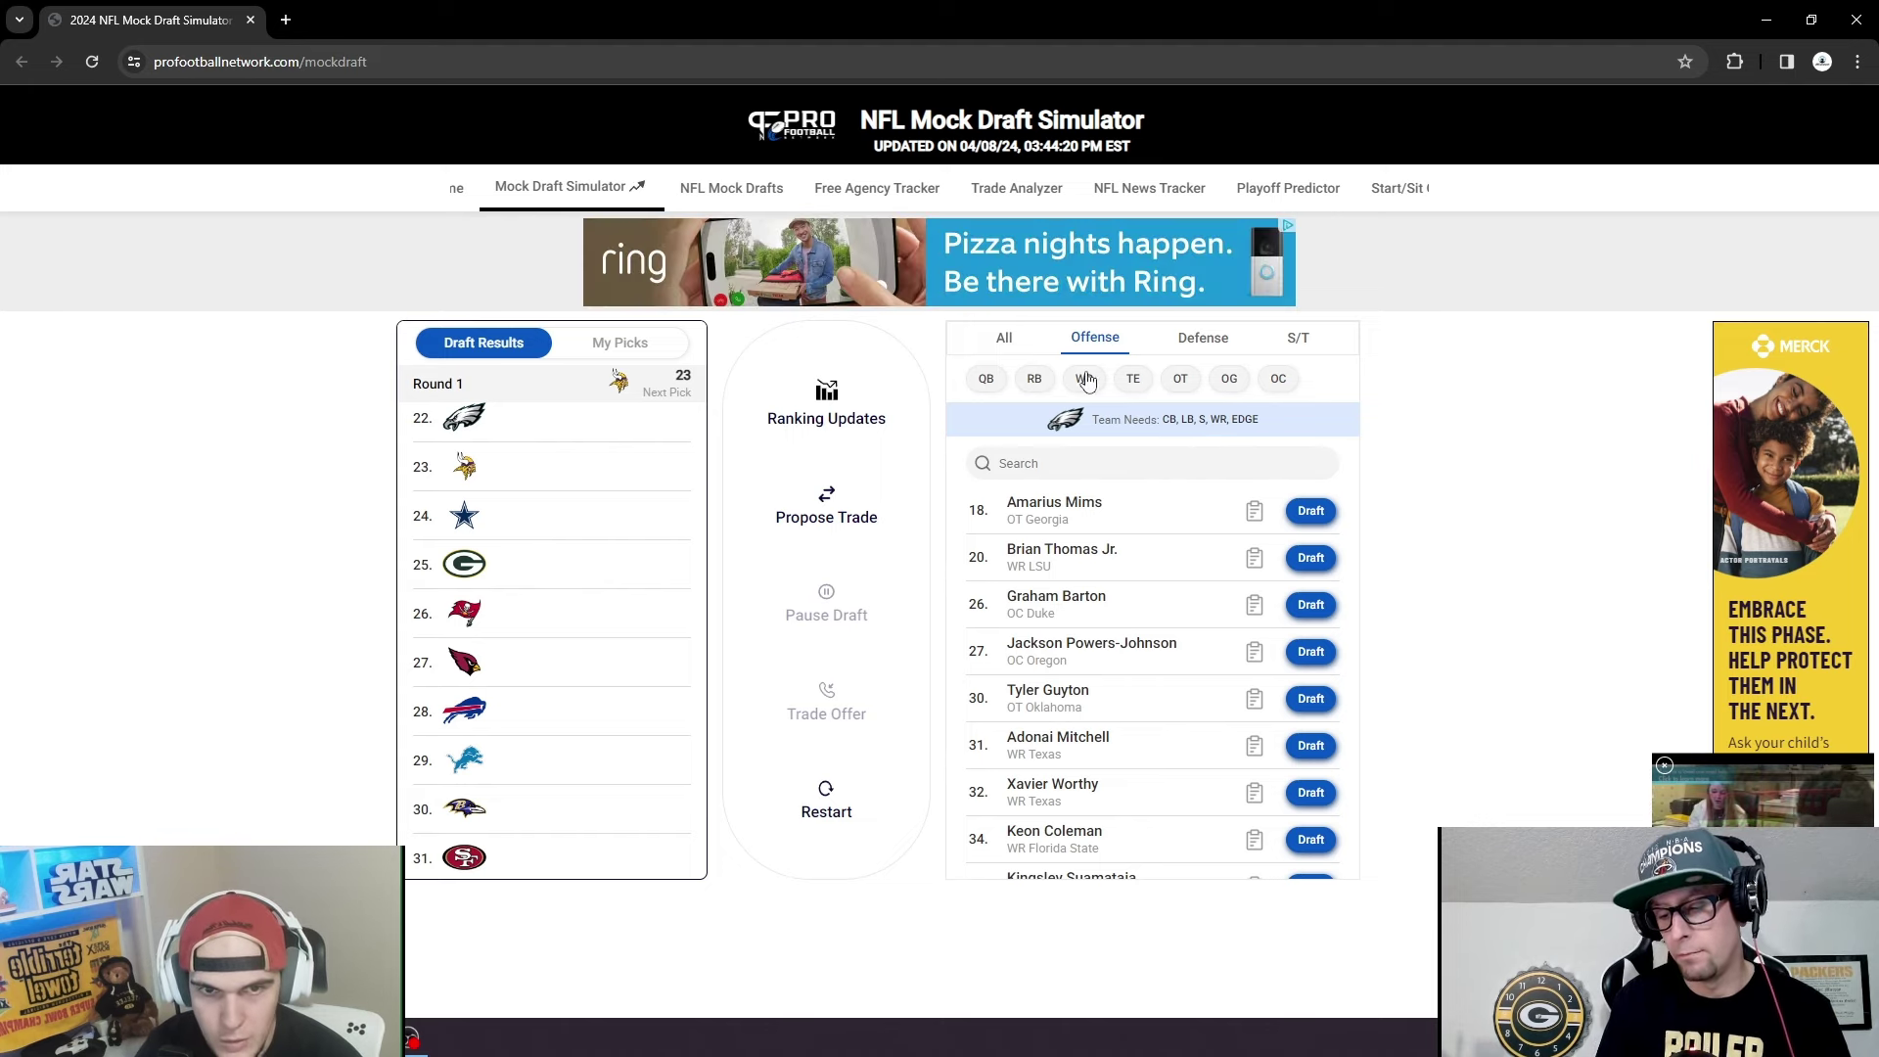
Filter the defensive prospects to cornerbacks, read Nate Wiggins' player info, and draft him for the Eagles at pick 22.
{"action": "left_click", "coordinate": [1200, 345]}
{"action": "left_click", "coordinate": [1143, 382]}
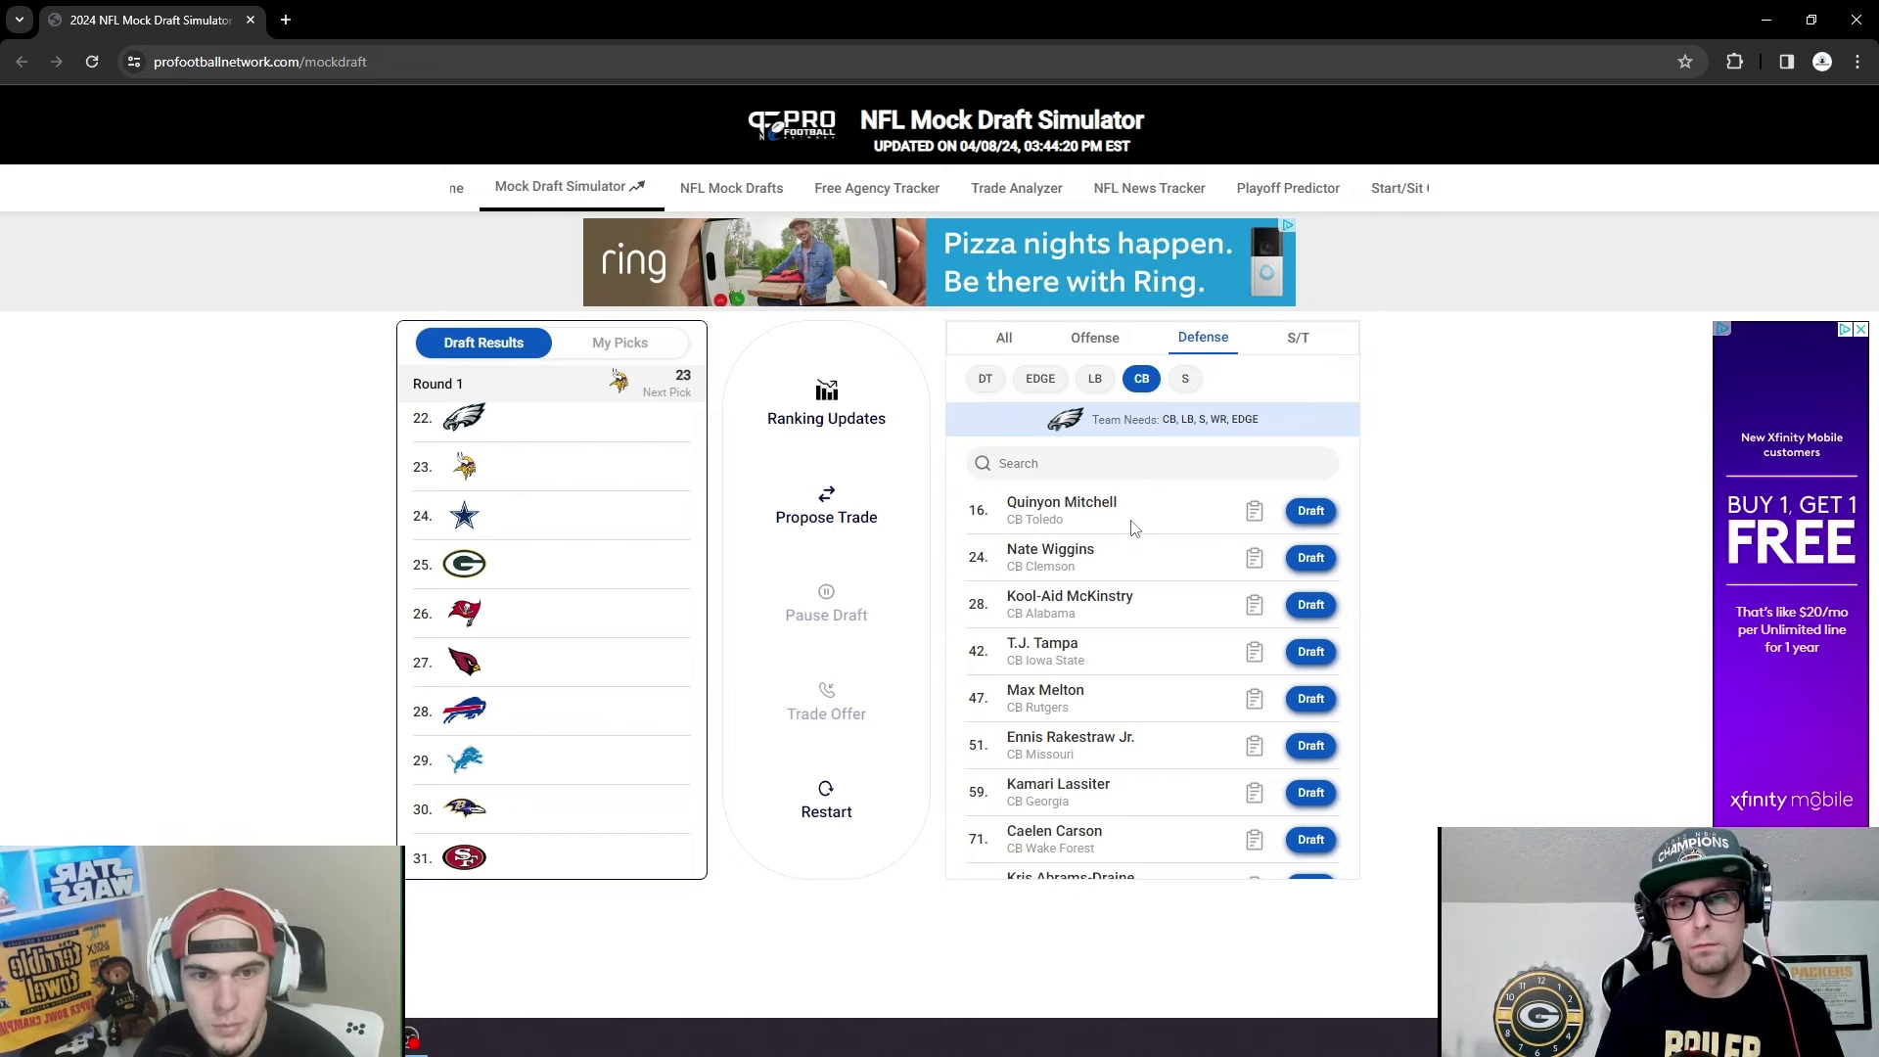
{"action": "left_click", "coordinate": [1256, 560]}
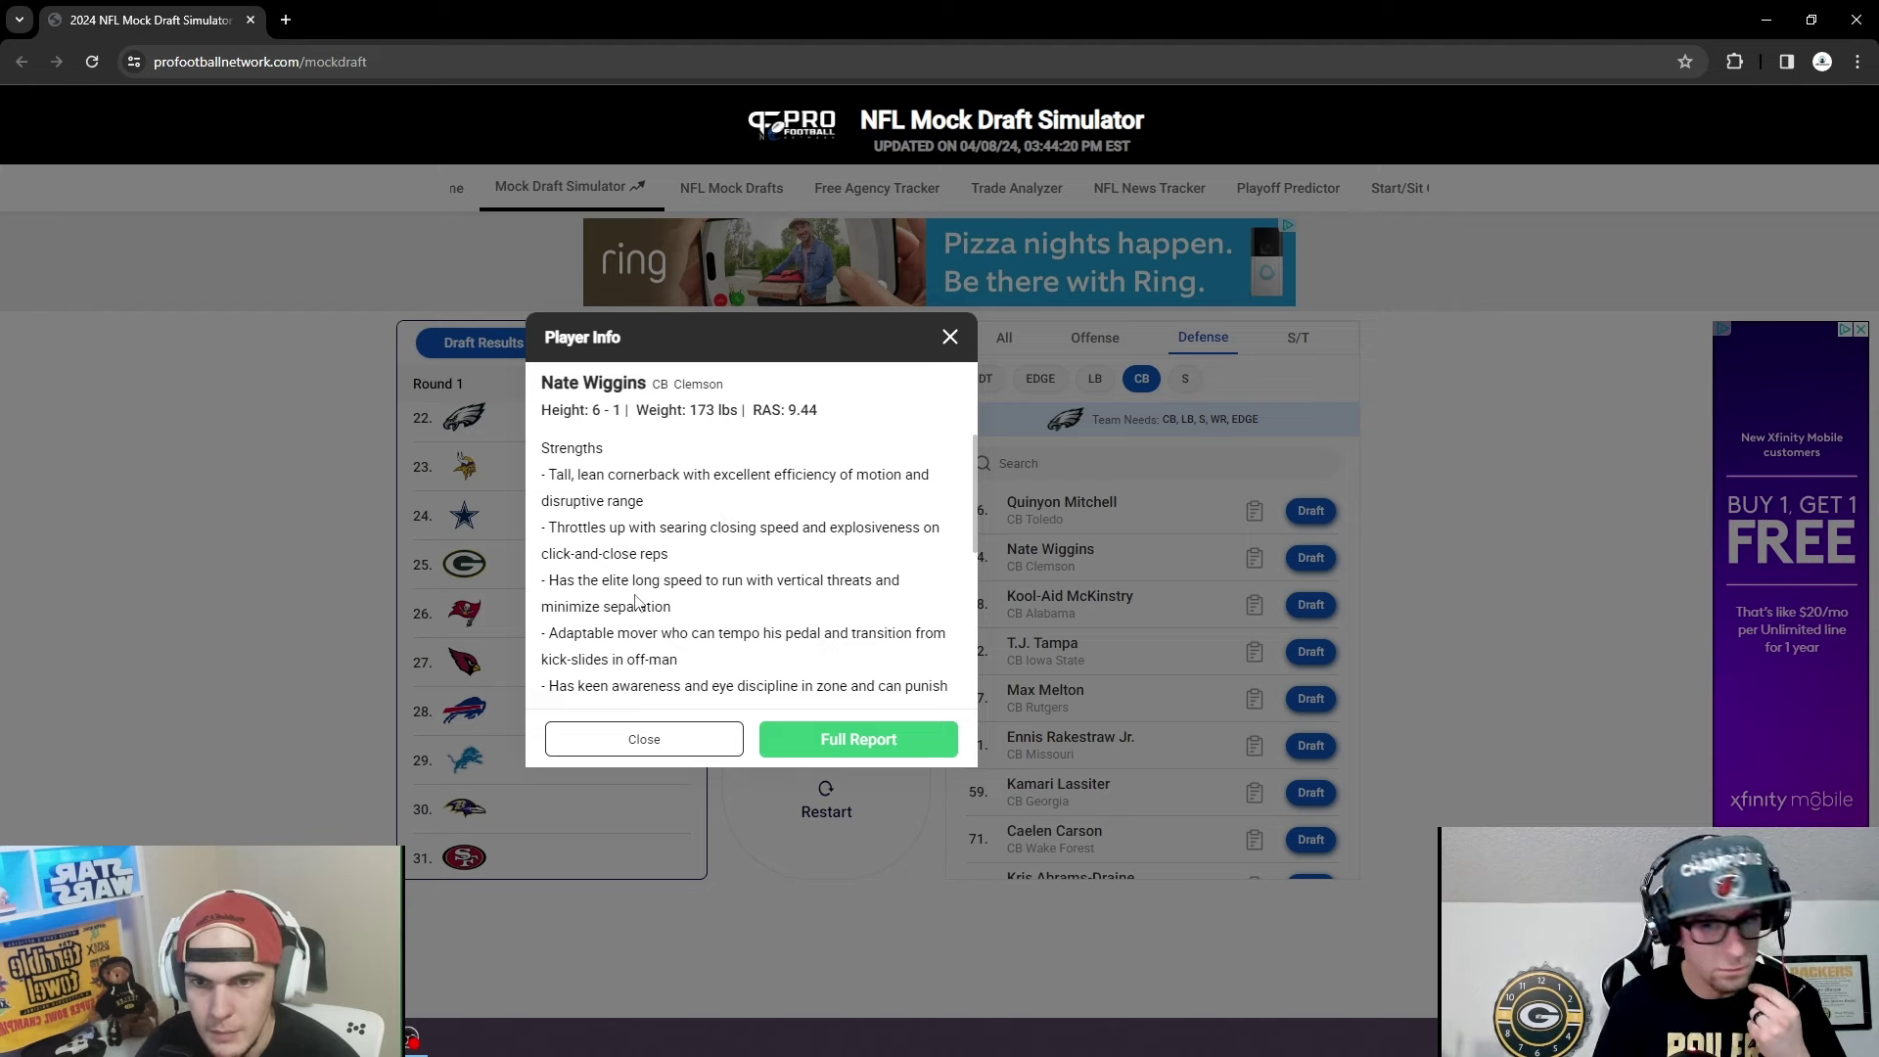
{"action": "scroll", "coordinate": [627, 548], "scroll_direction": "down", "scroll_amount": 1}
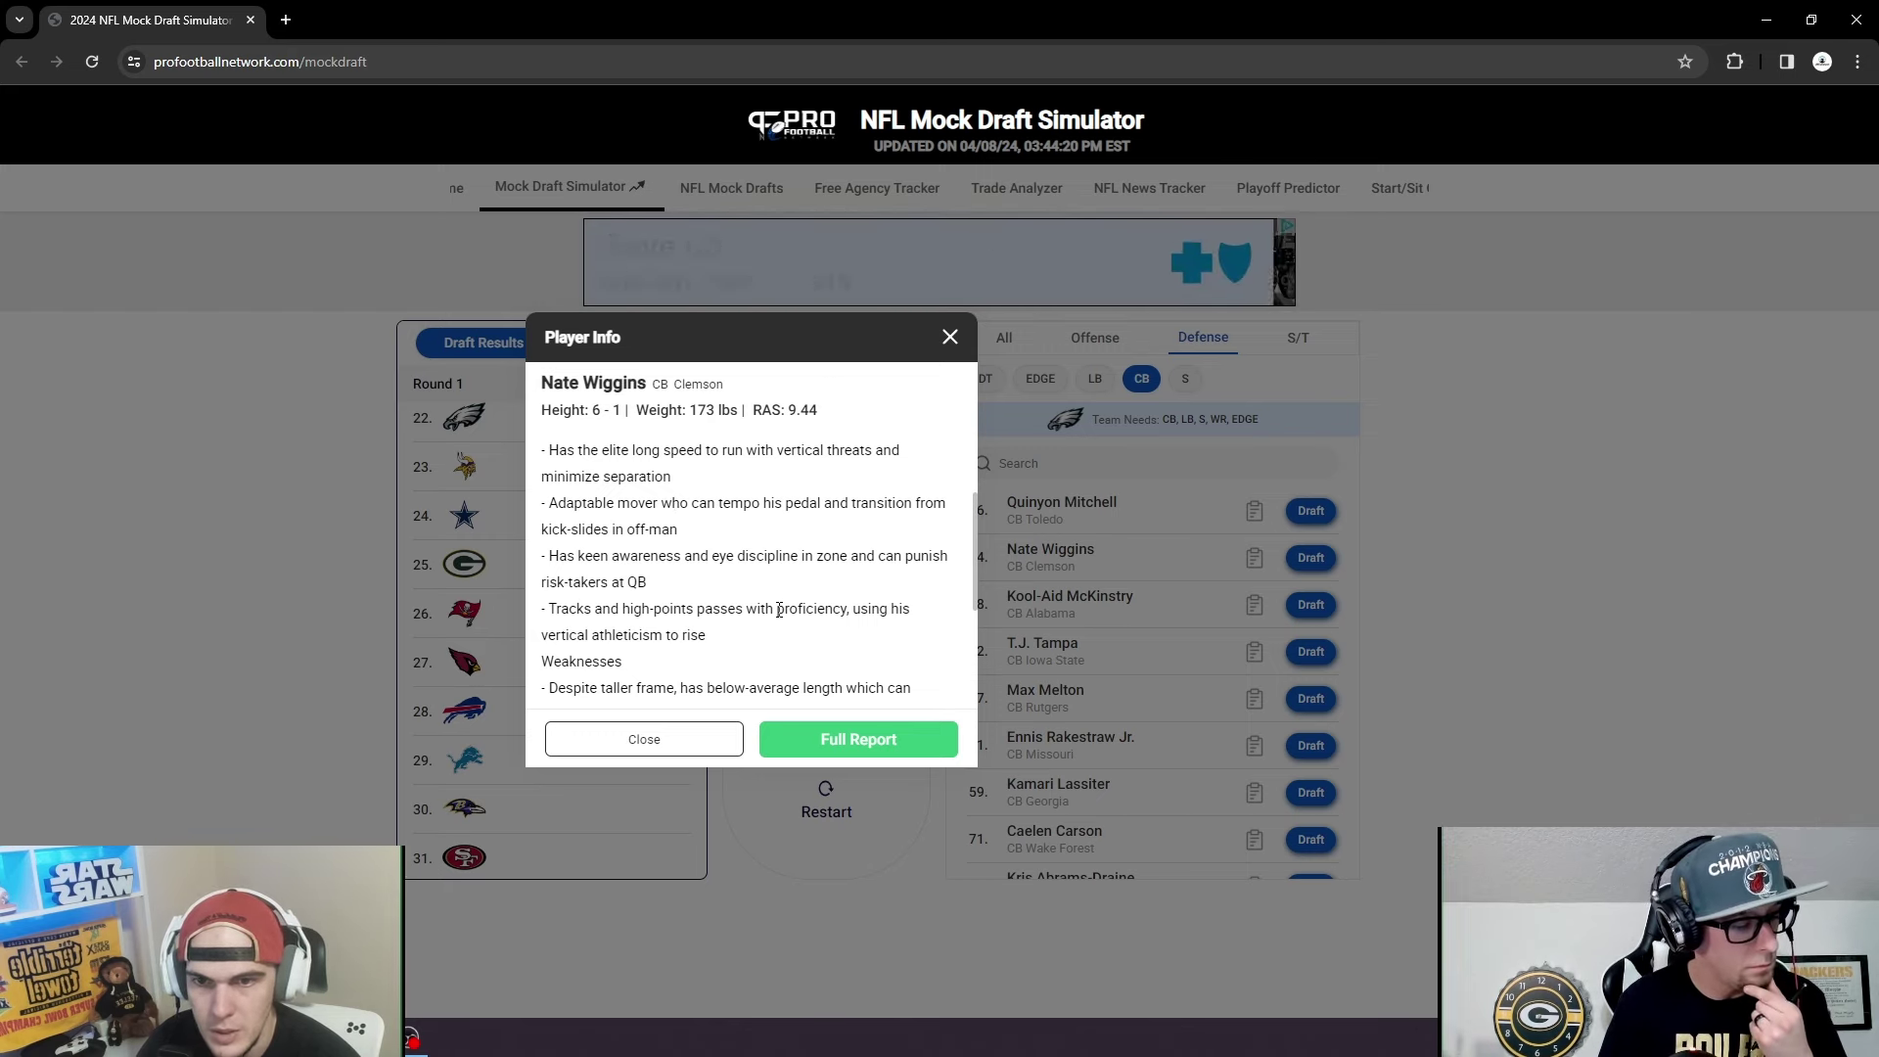
{"action": "scroll", "coordinate": [705, 509], "scroll_direction": "down", "scroll_amount": 2}
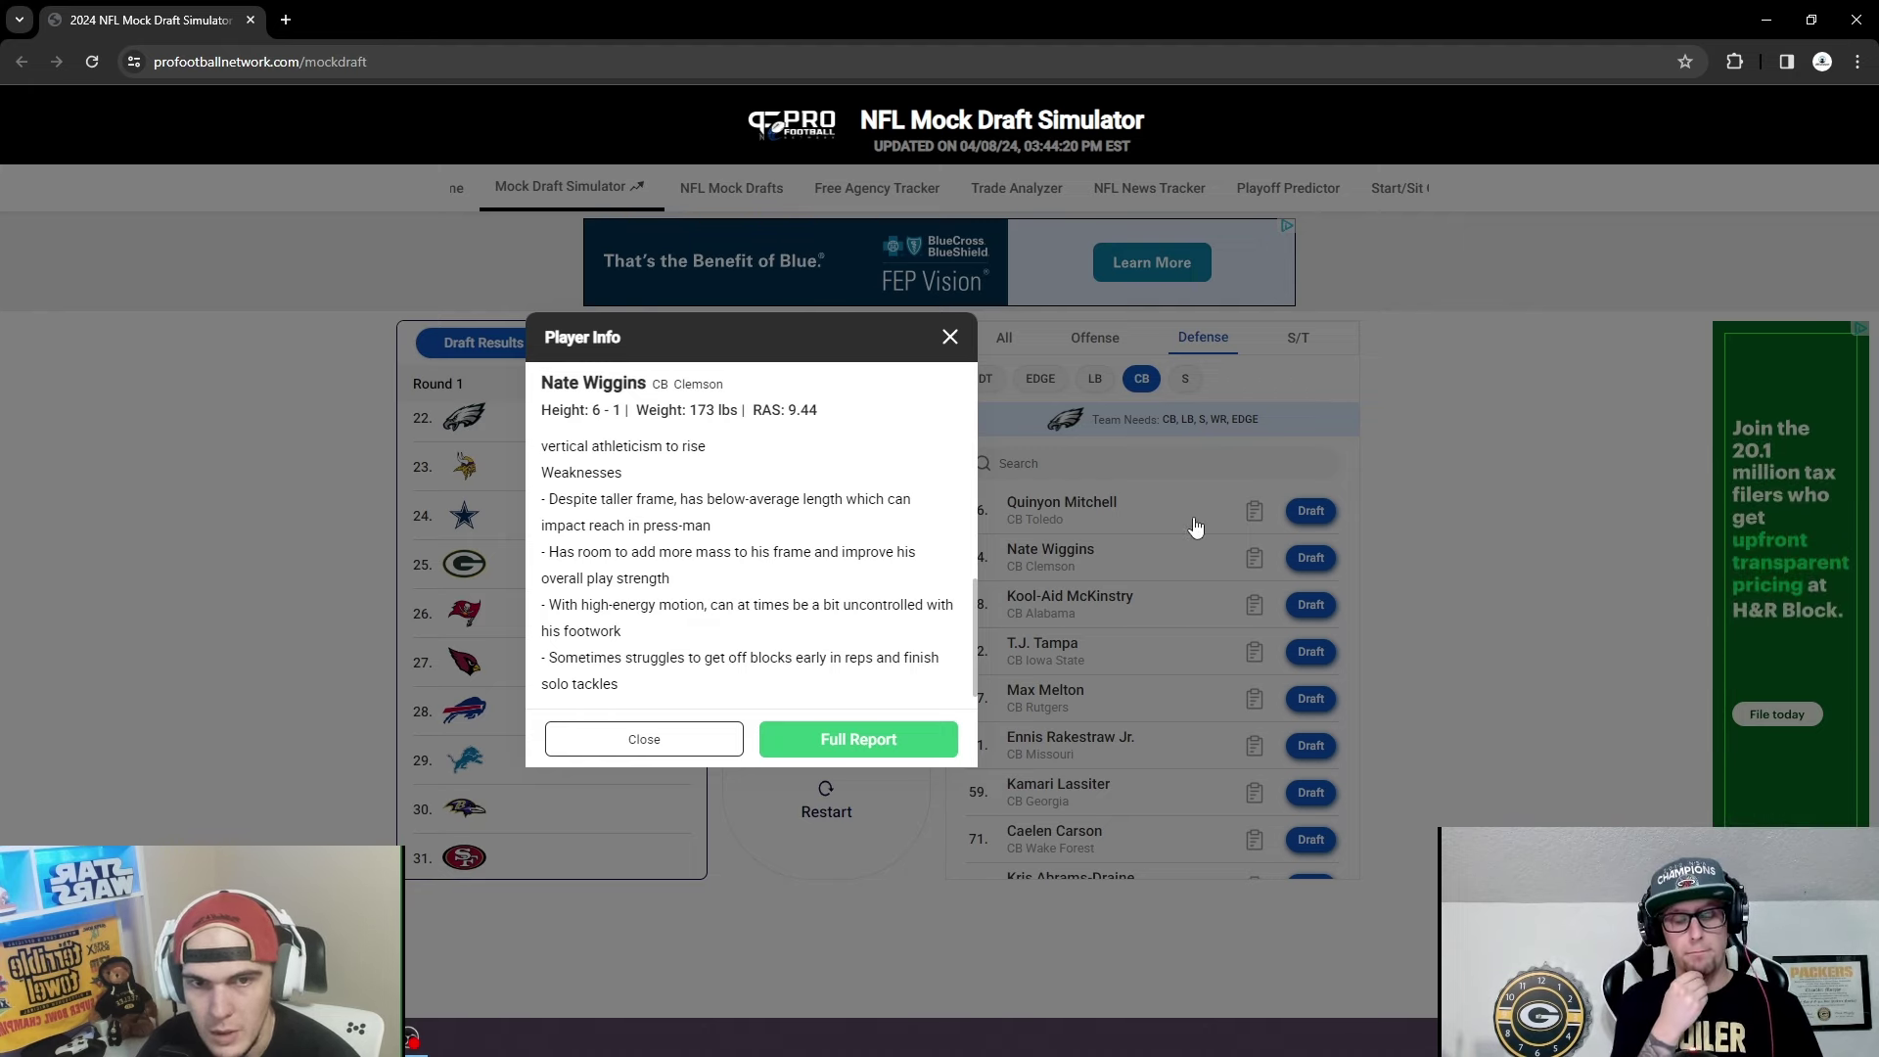
{"action": "left_click", "coordinate": [1027, 440]}
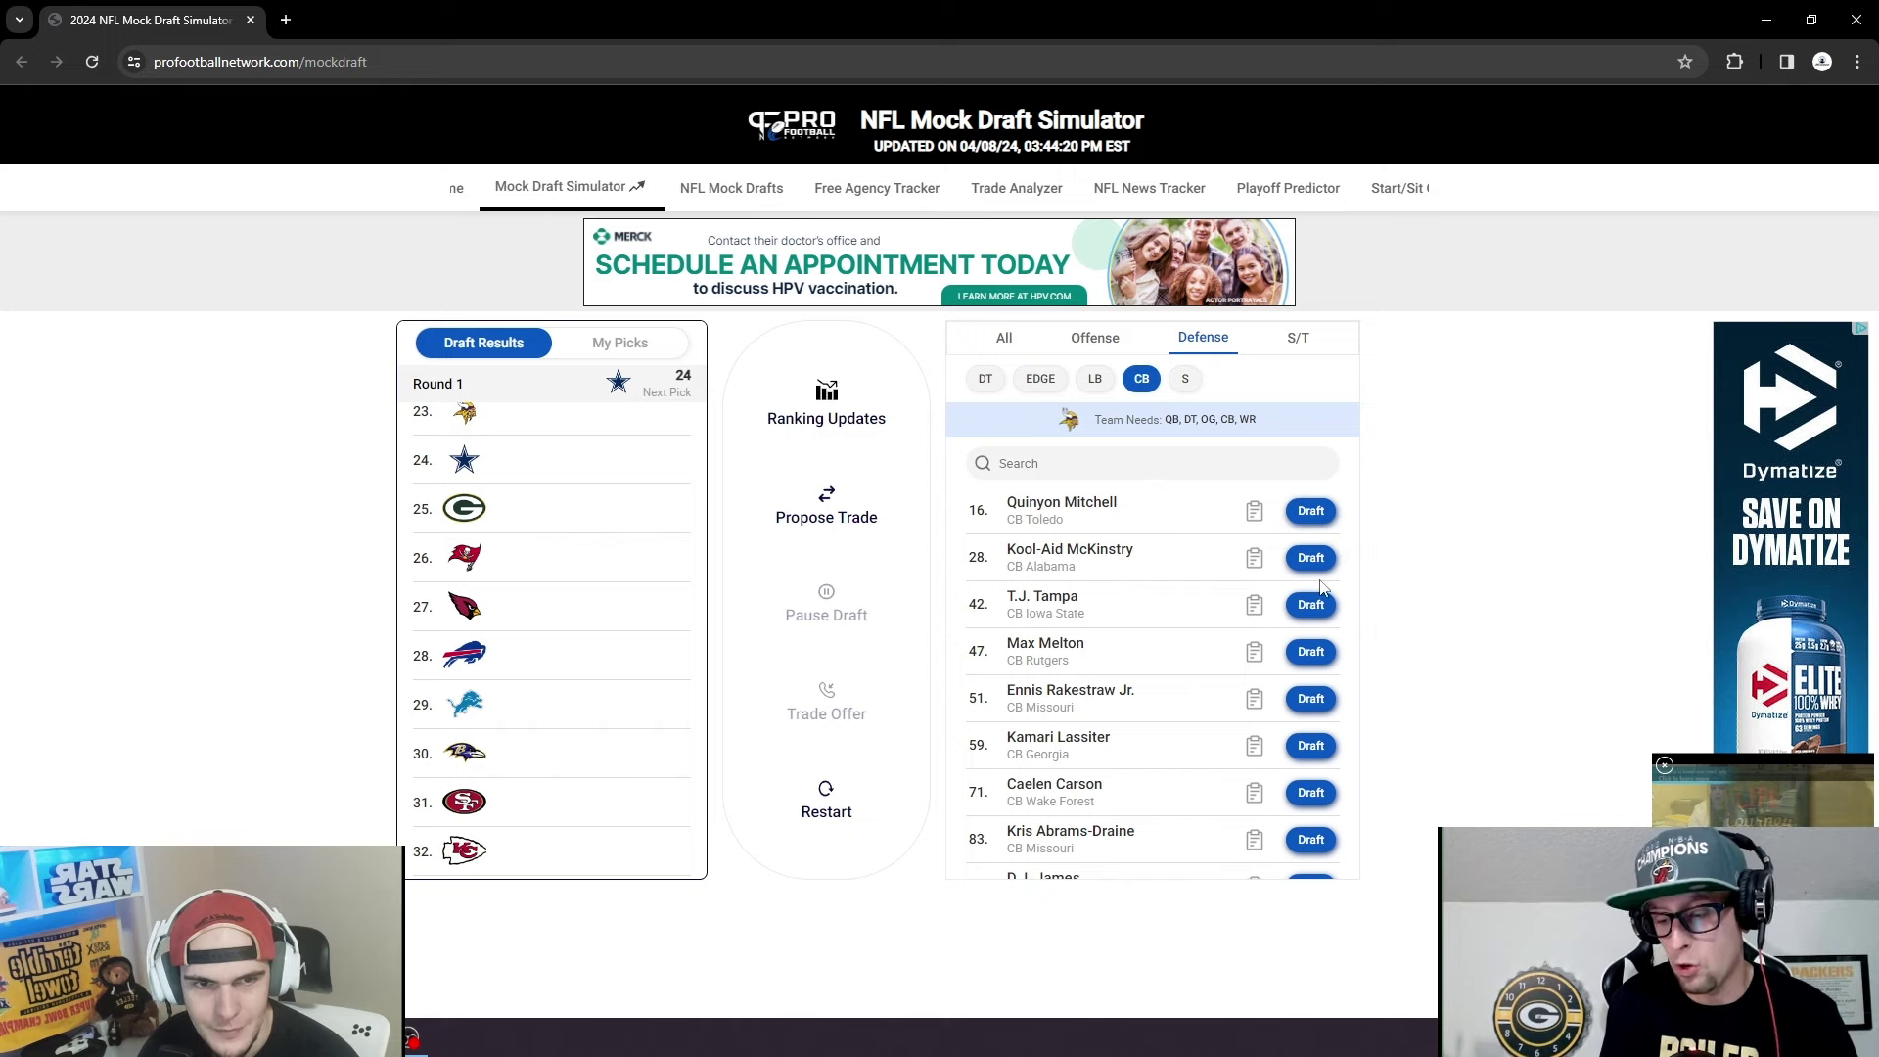
Read Kool-Aid McKinstry's player info, and draft him for the Vikings at pick 23.
{"action": "left_click", "coordinate": [1254, 560]}
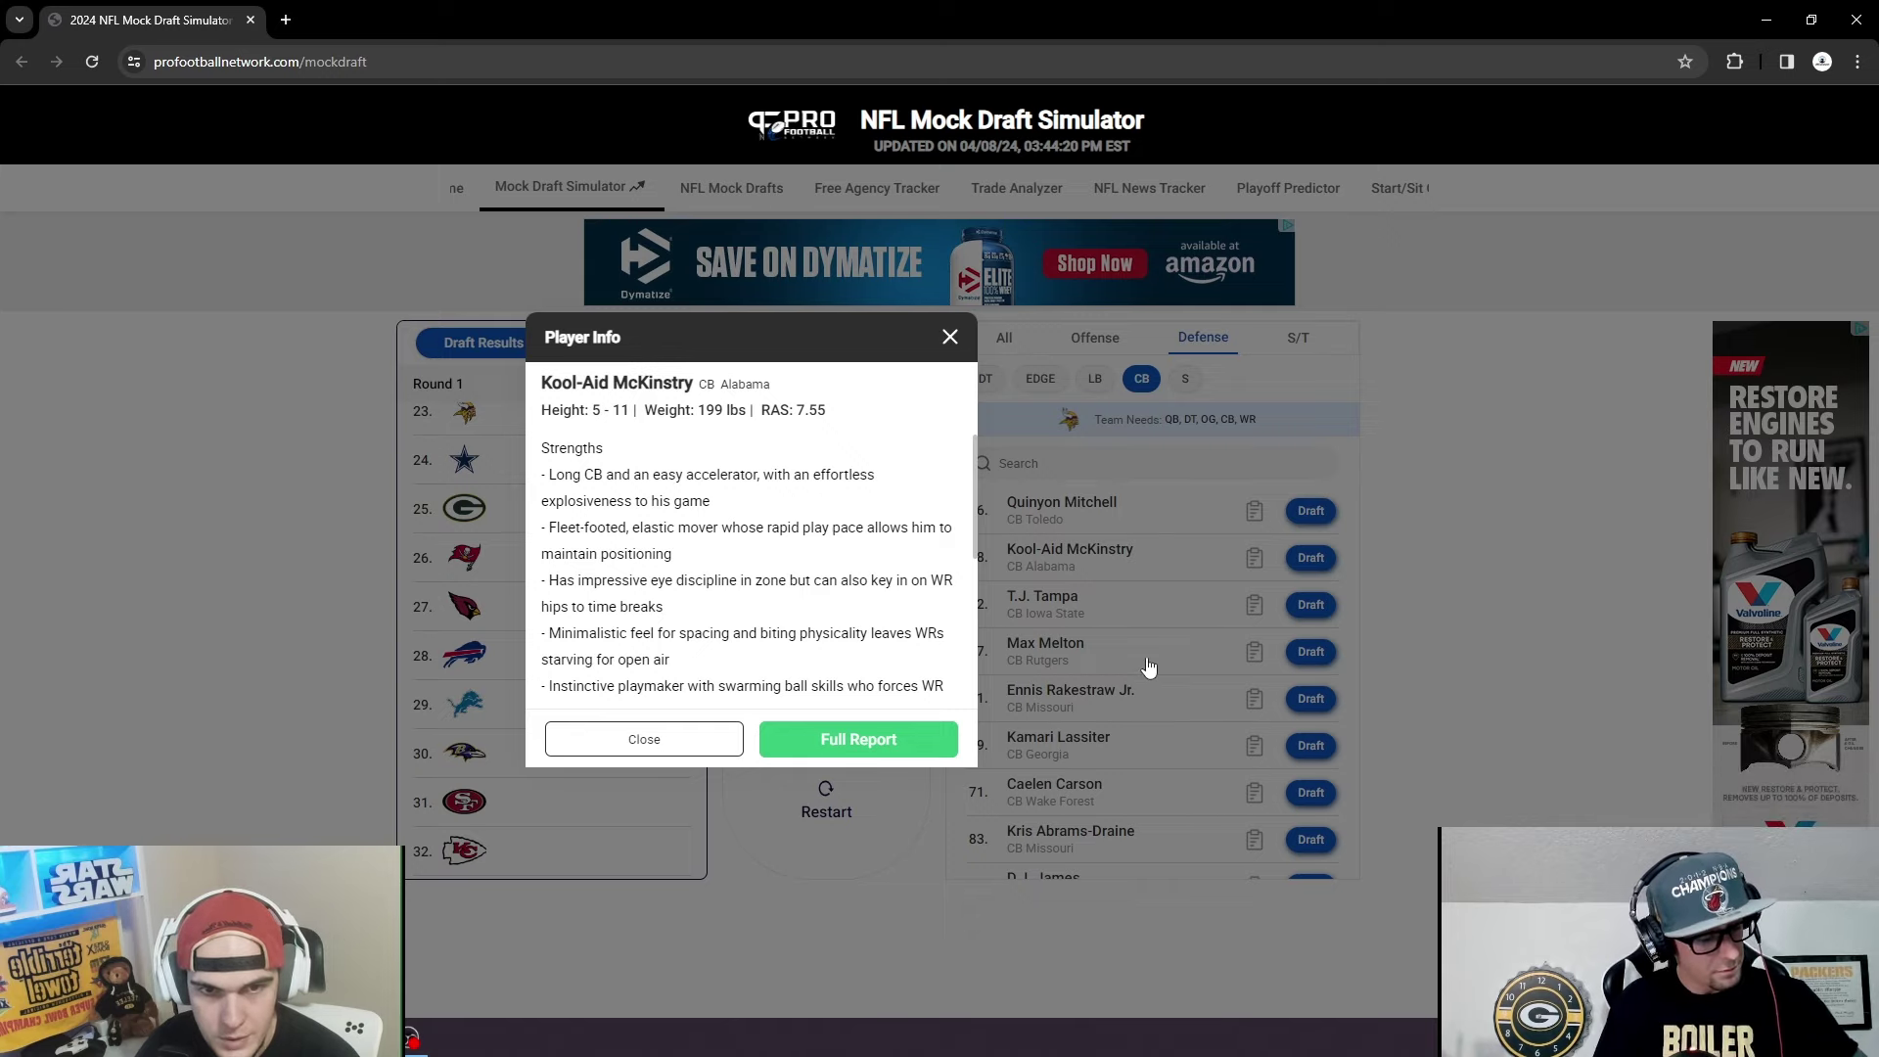
{"action": "left_click", "coordinate": [1180, 531]}
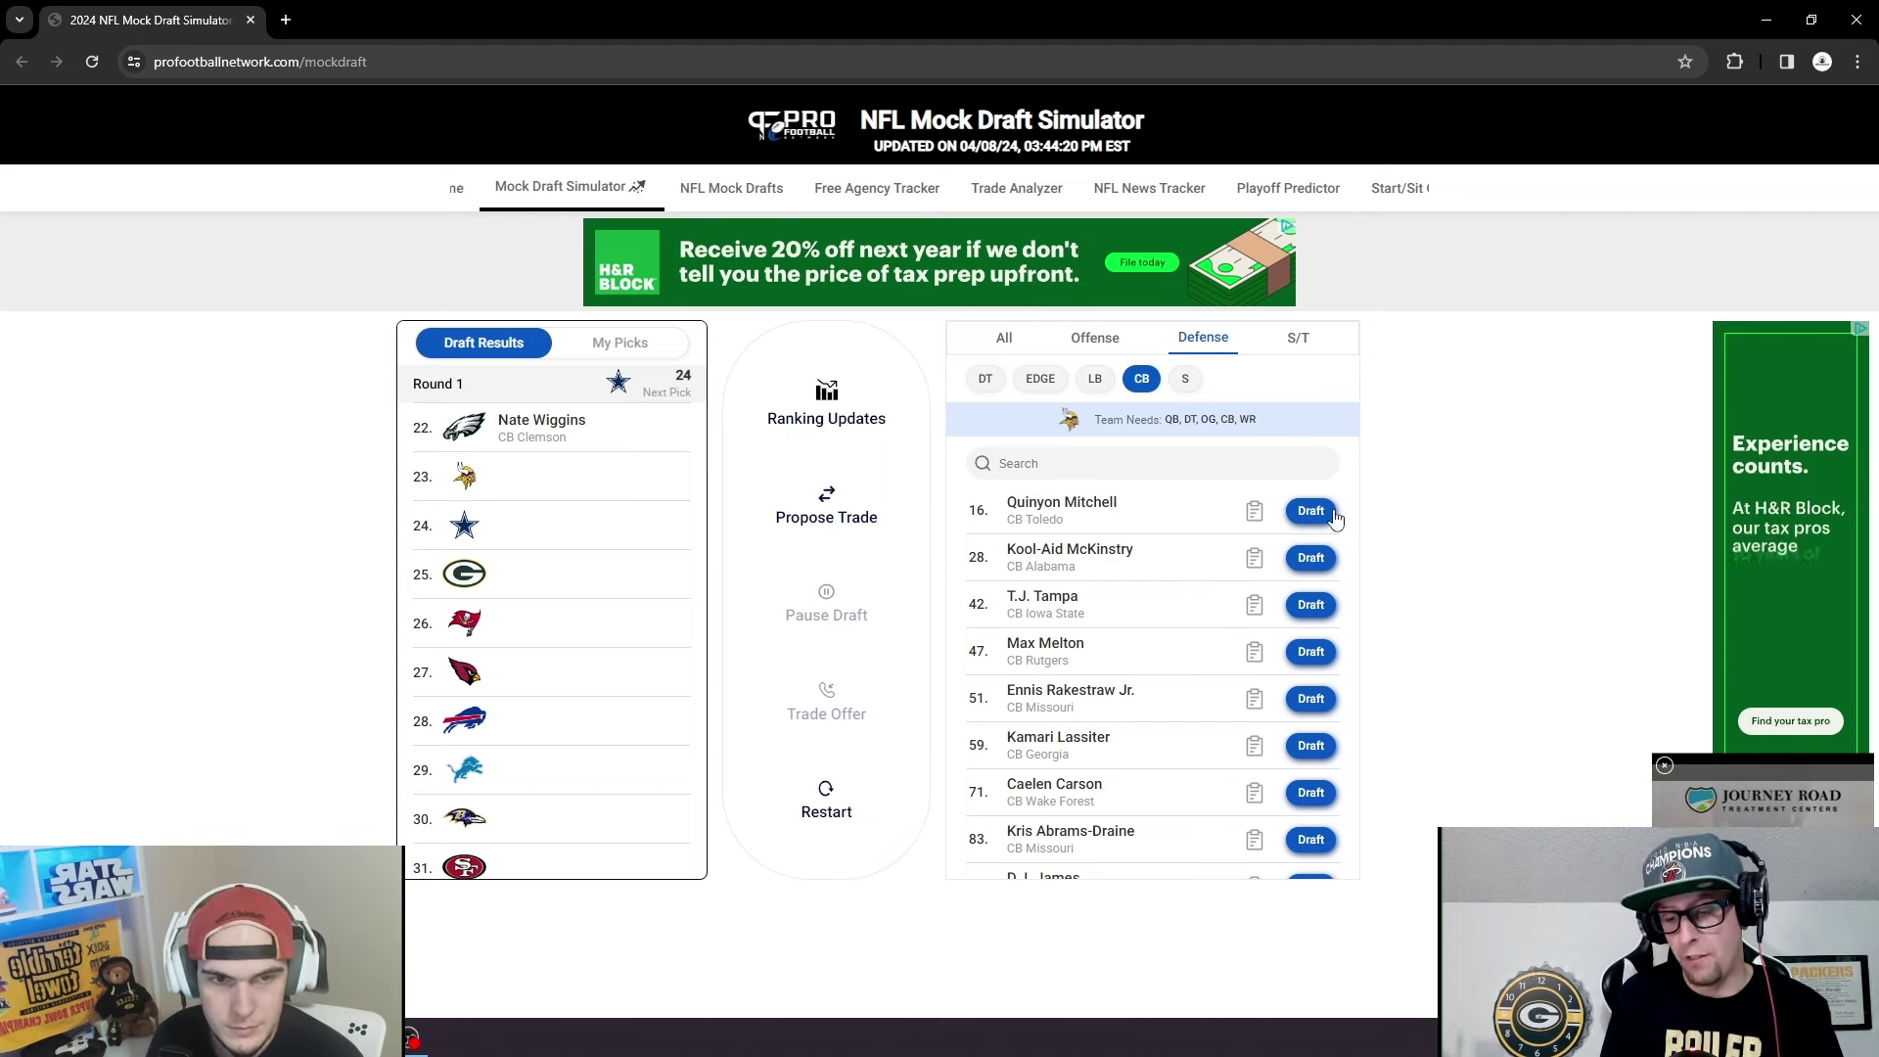
{"action": "left_click", "coordinate": [1255, 559]}
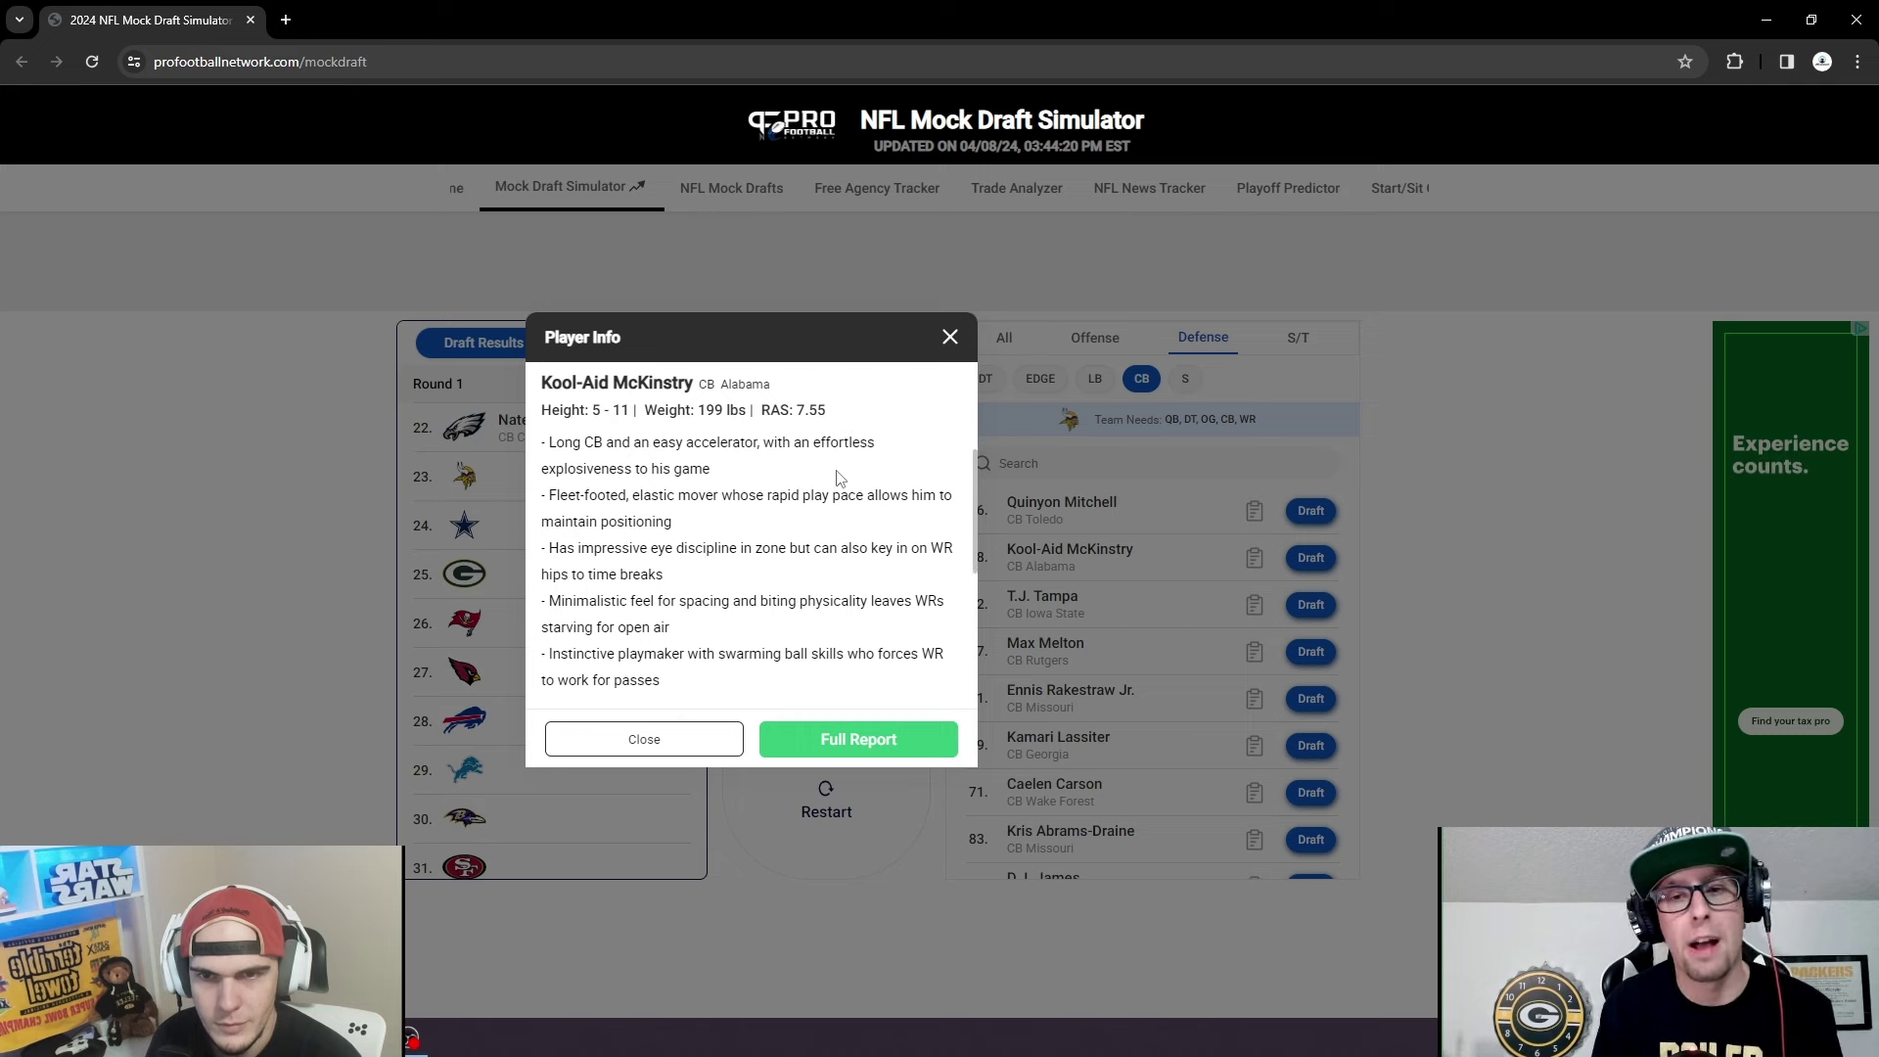
{"action": "scroll", "coordinate": [874, 534], "scroll_direction": "down", "scroll_amount": 1}
{"action": "left_click", "coordinate": [948, 338]}
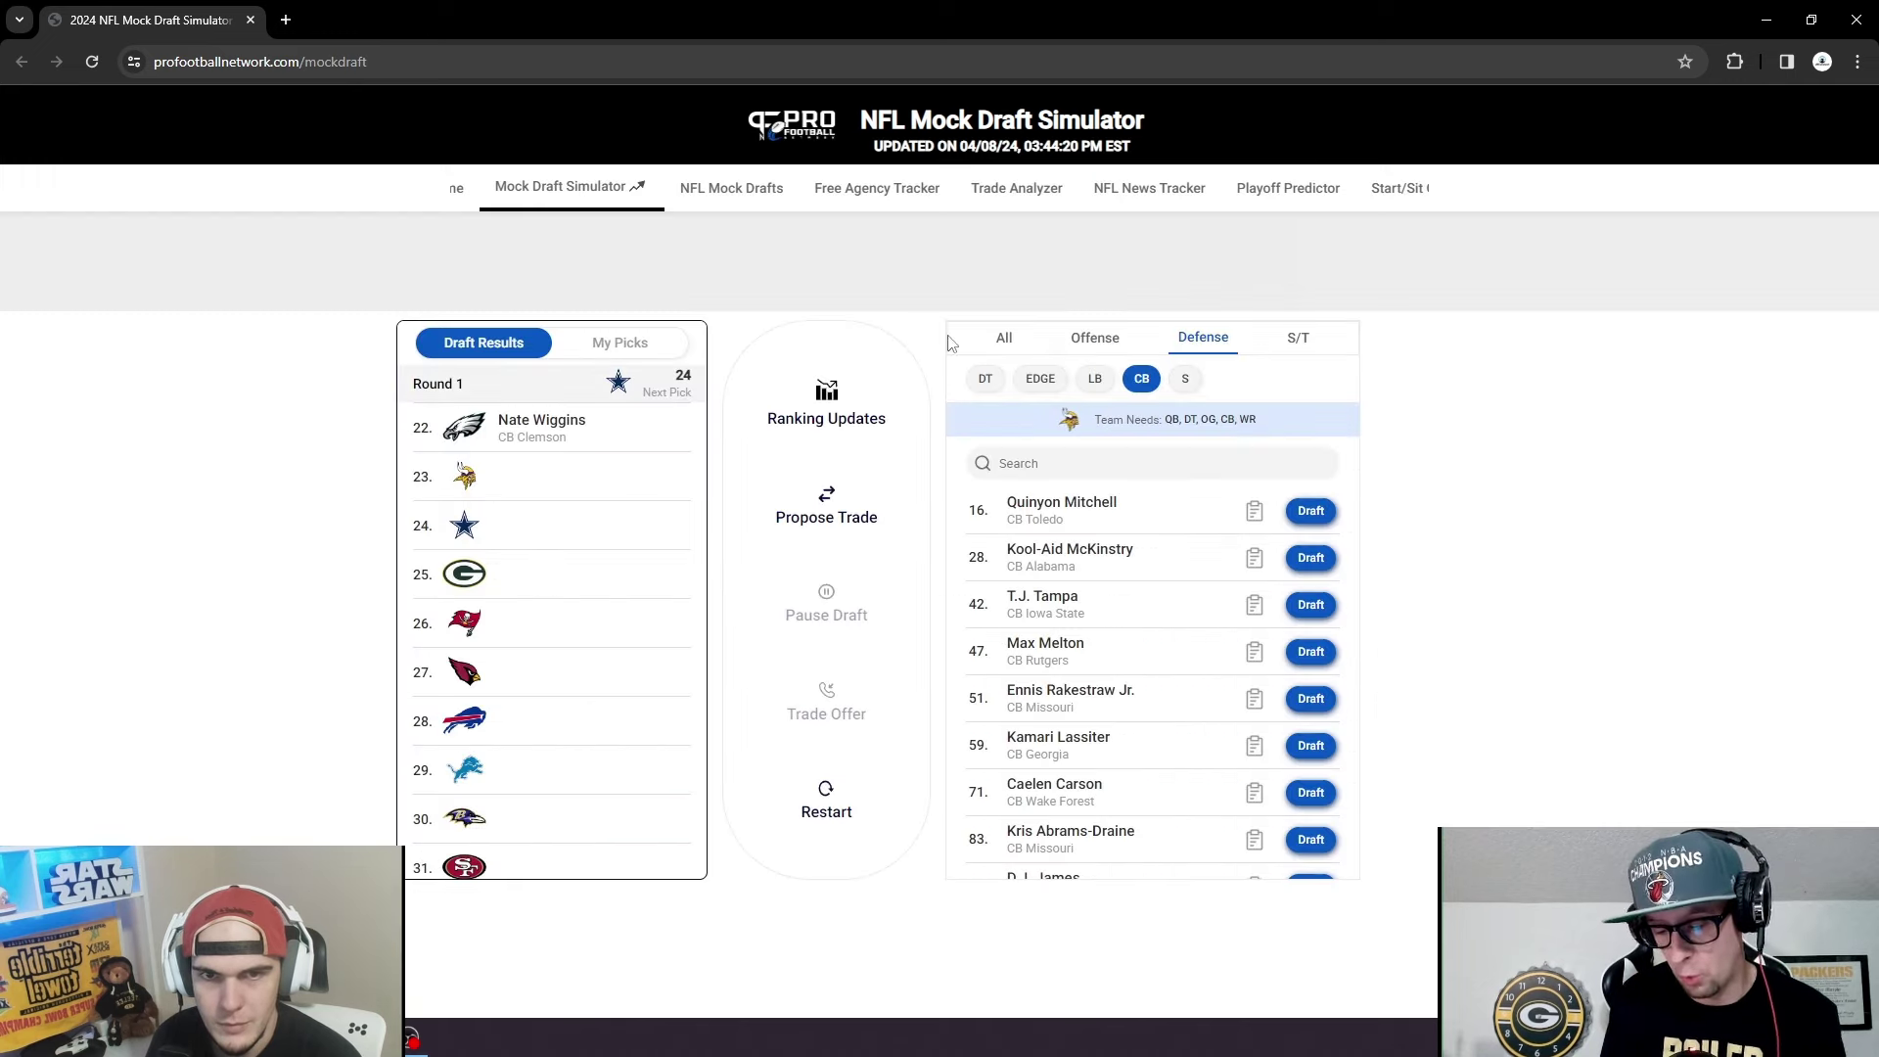
{"action": "left_click", "coordinate": [1309, 558]}
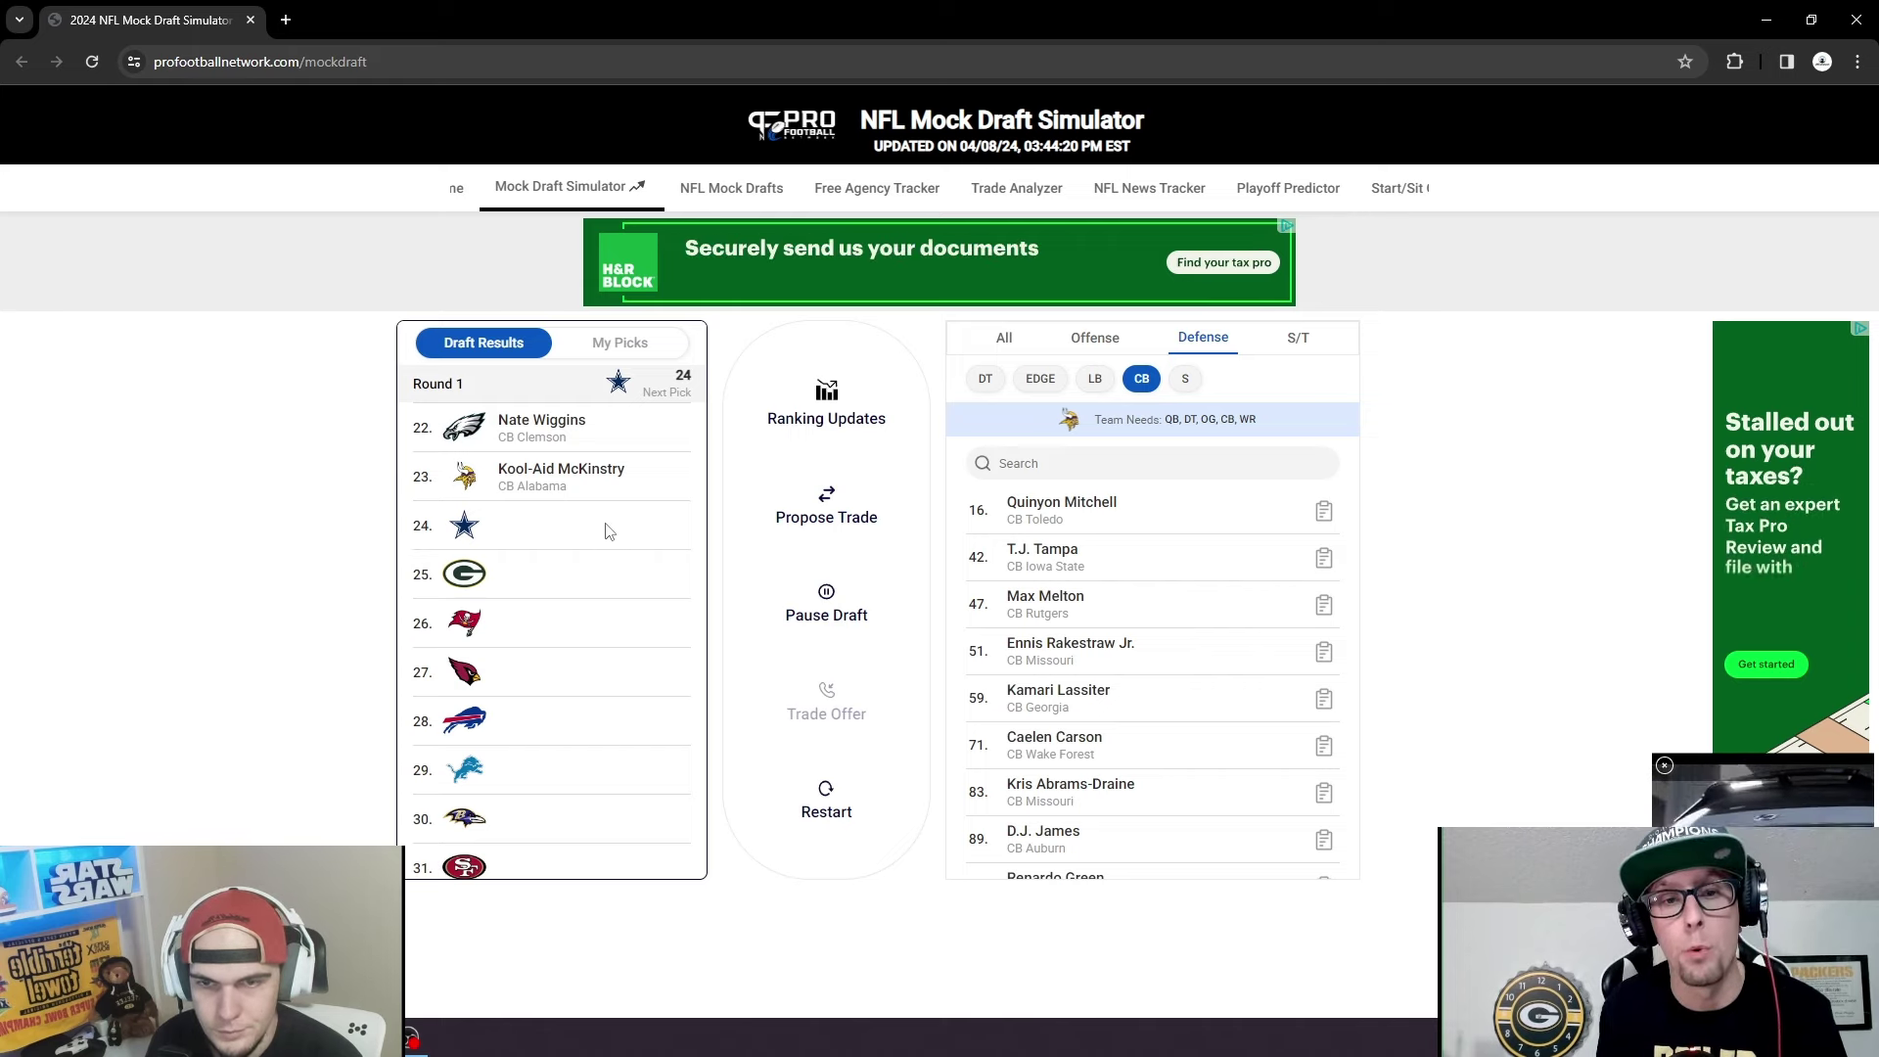
Look over all available prospects, filter the offensive ones to running backs, and draft Trey Benson for the Cowboys at pick 24.
{"action": "left_click", "coordinate": [1005, 348]}
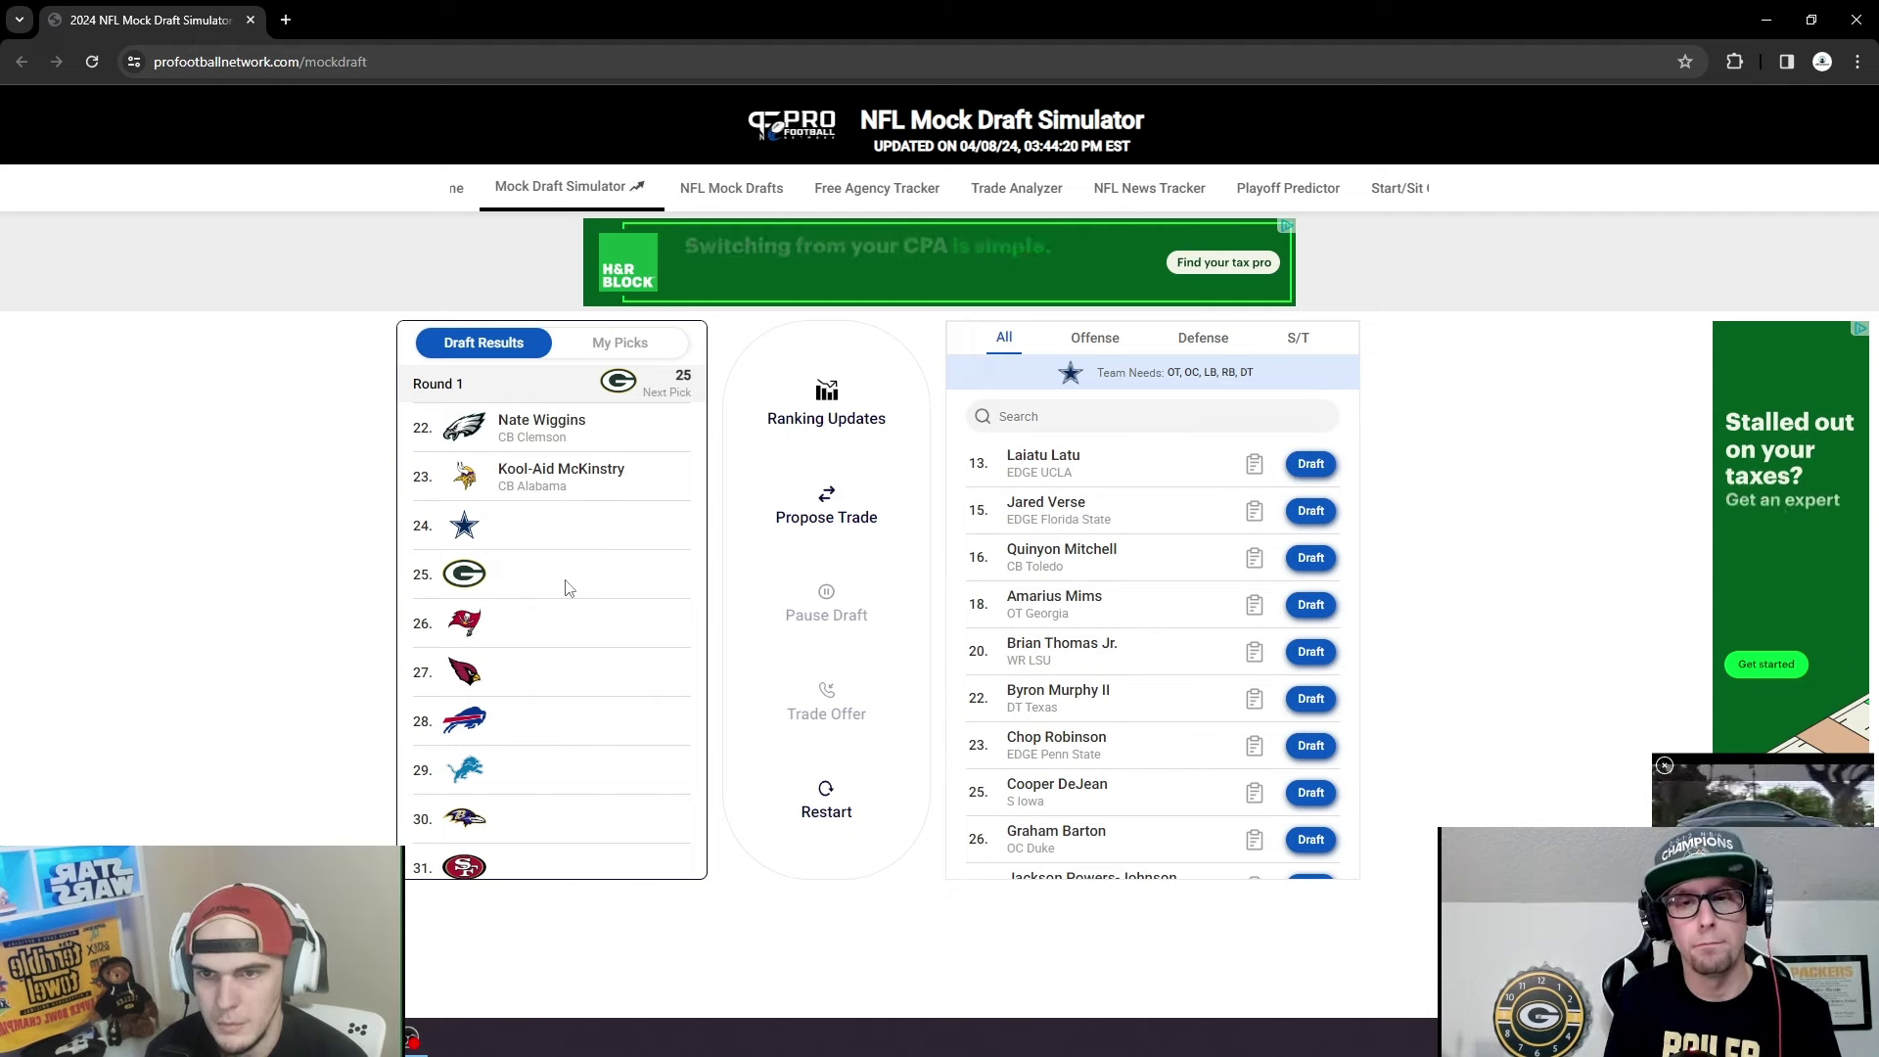
{"action": "scroll", "coordinate": [566, 583], "scroll_direction": "down", "scroll_amount": 1}
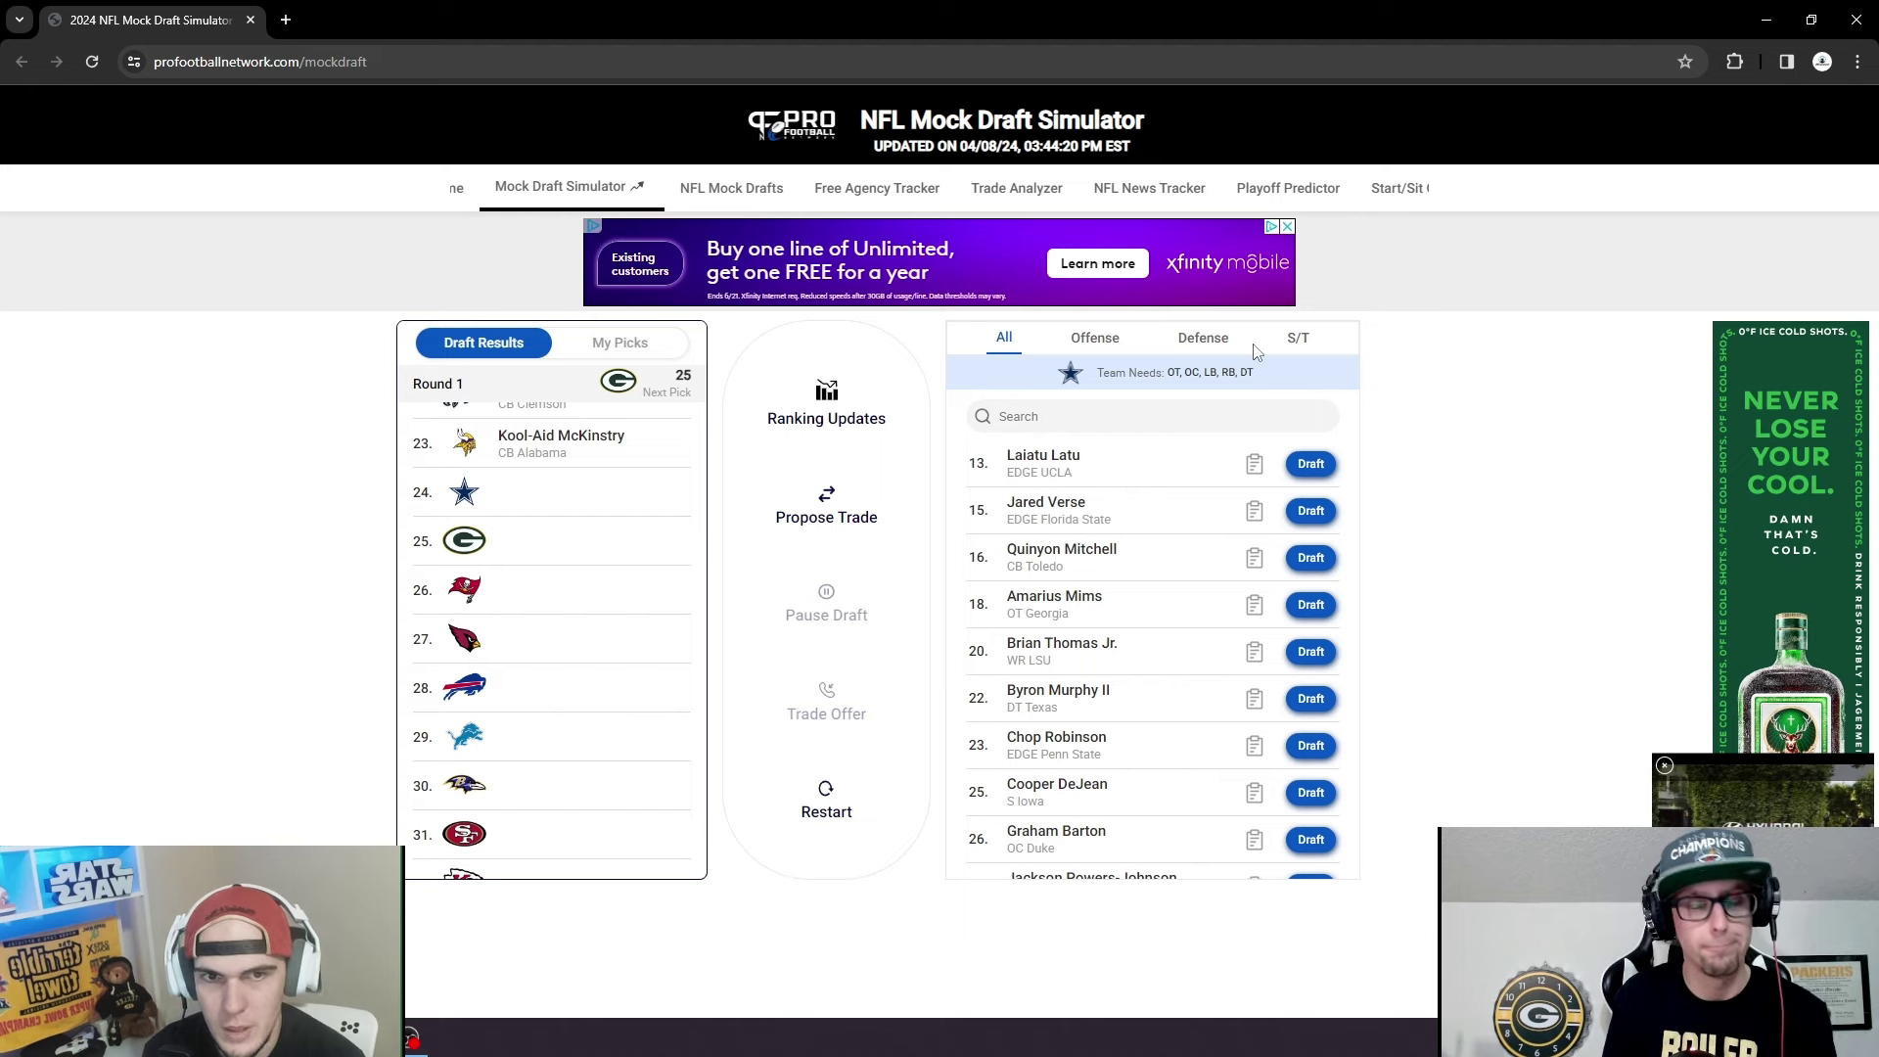
{"action": "left_click", "coordinate": [1106, 351]}
{"action": "left_click", "coordinate": [1041, 388]}
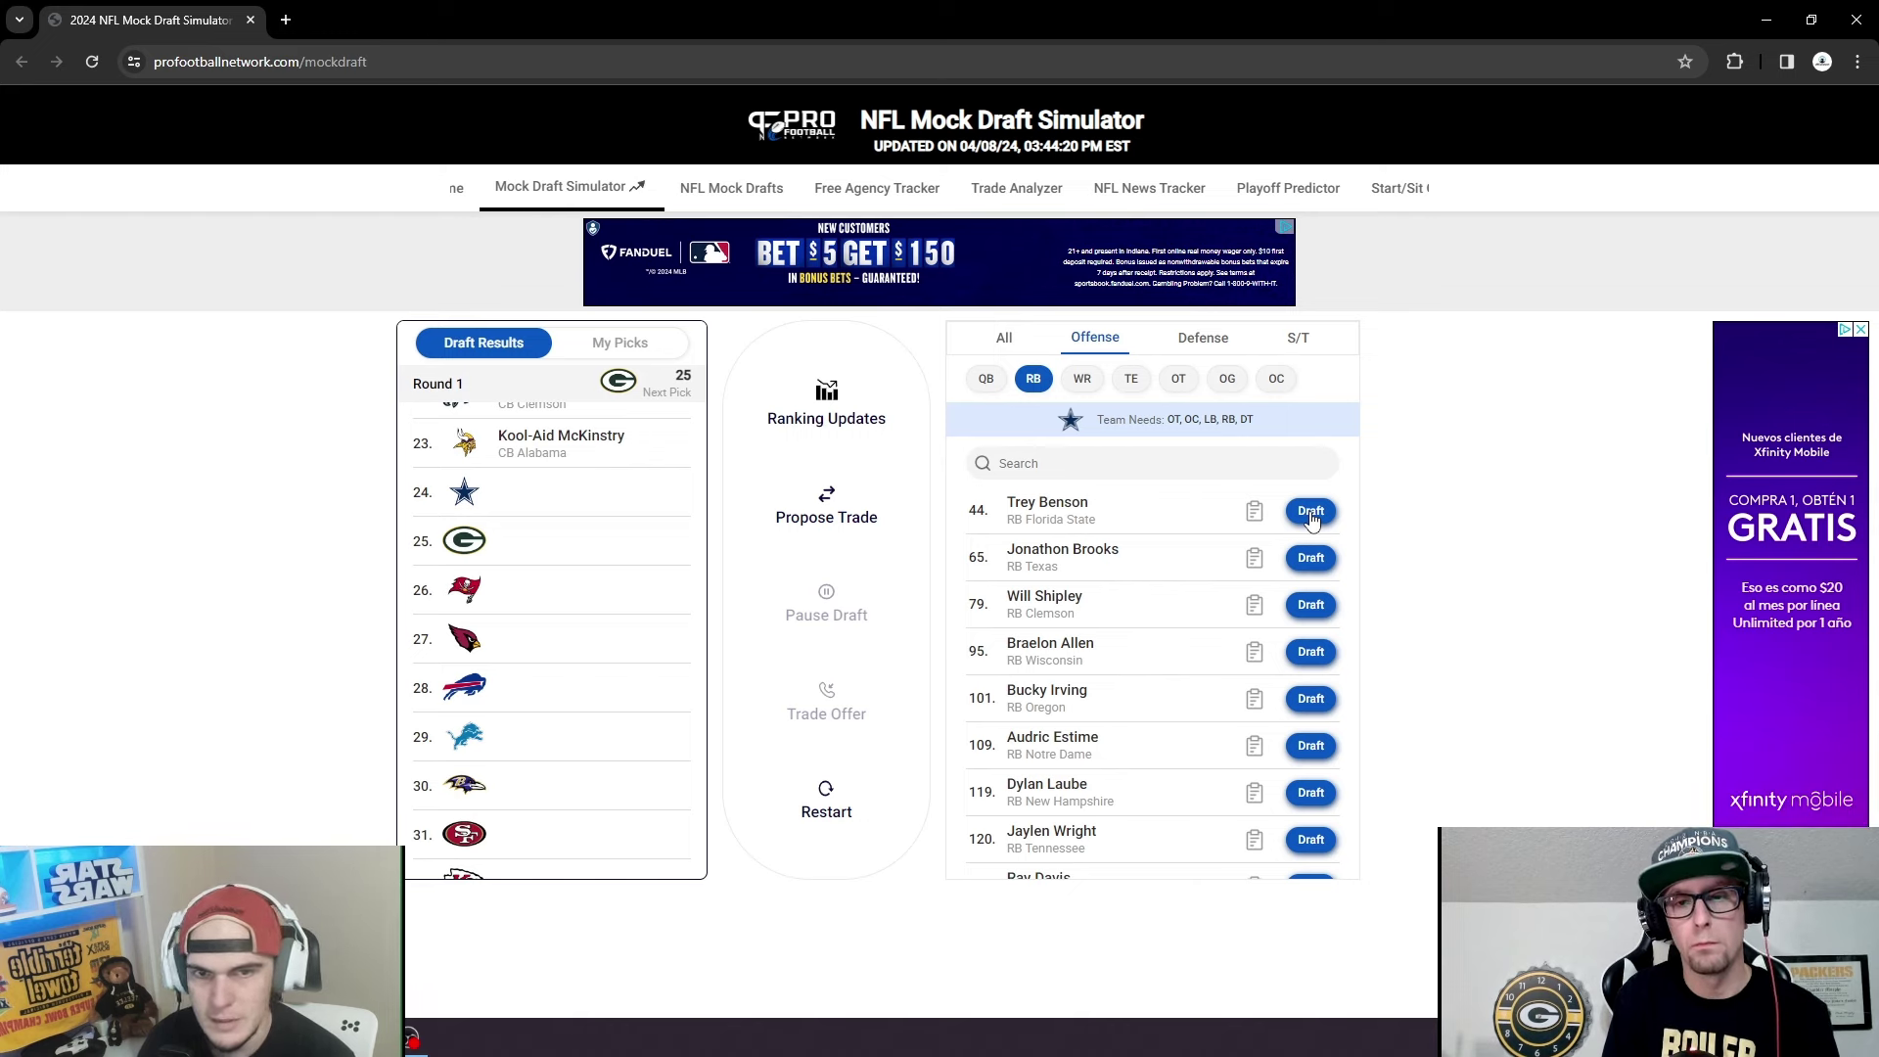
{"action": "left_click", "coordinate": [1311, 513]}
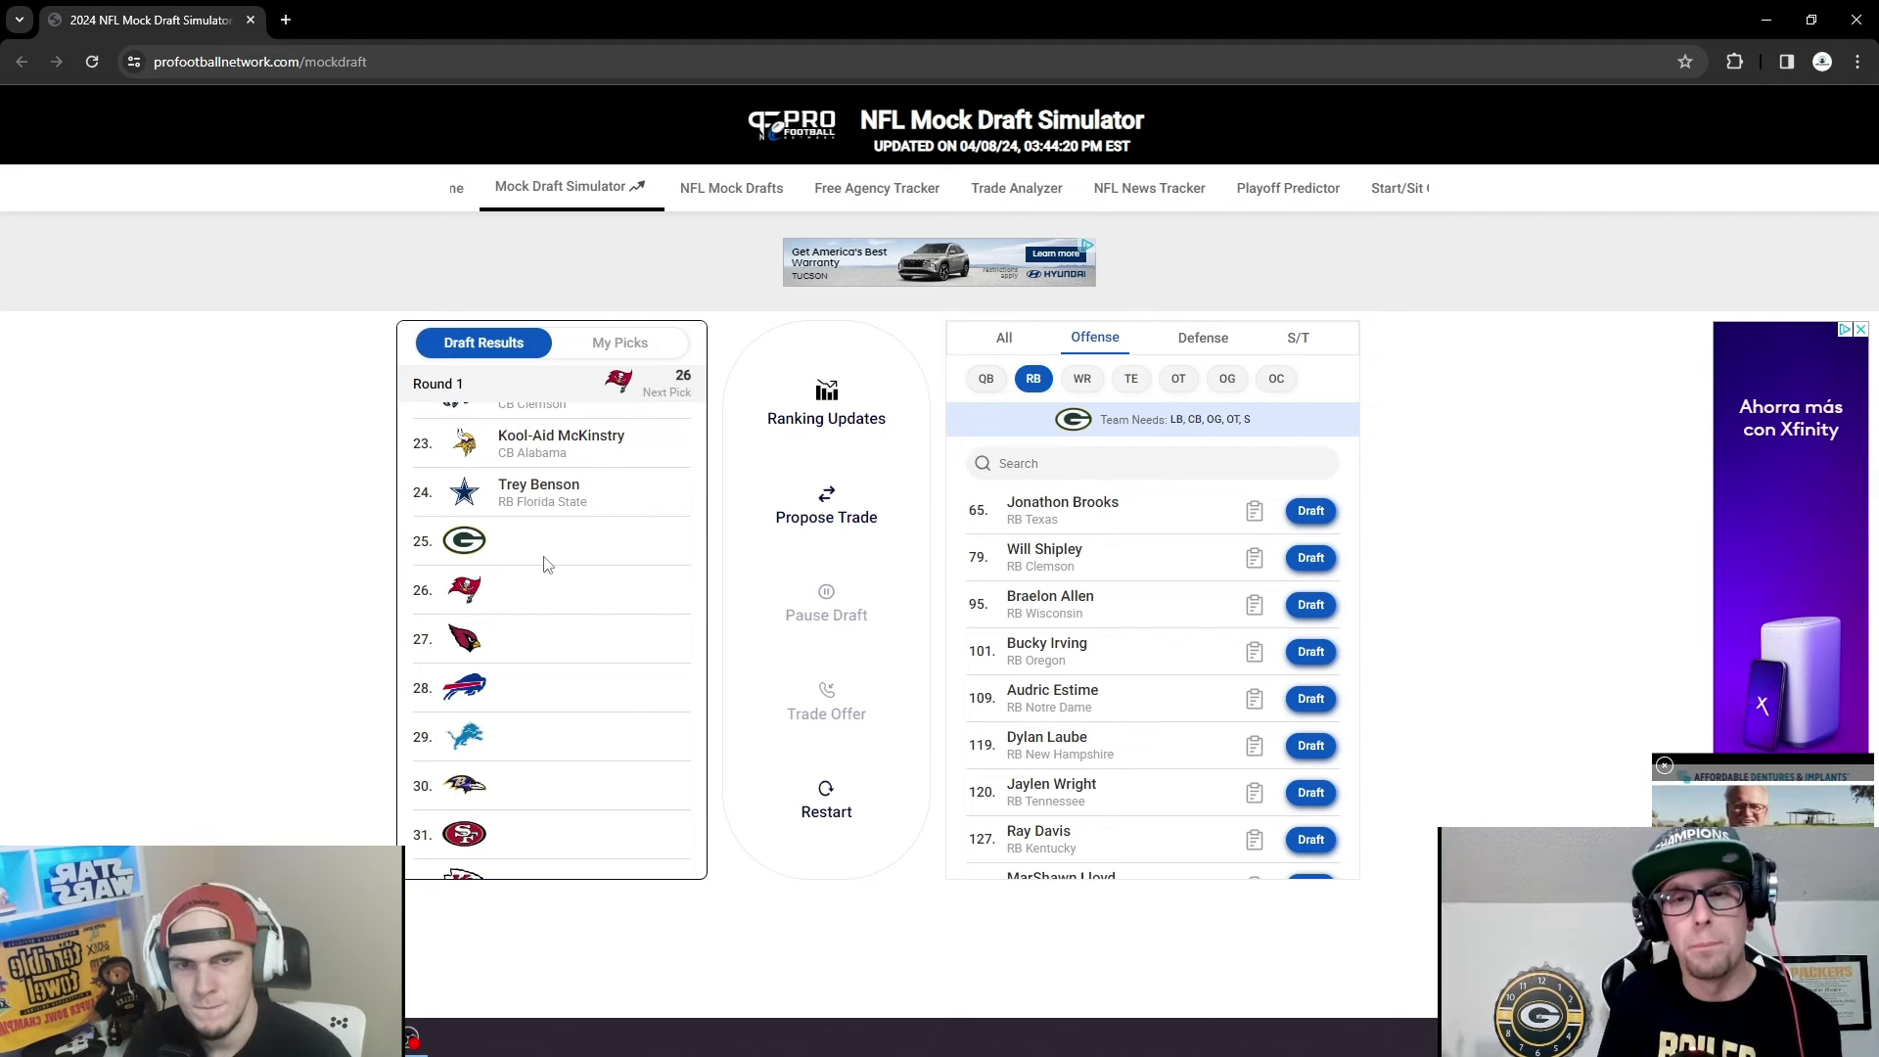
Compare all prospects with the defensive ones and linebackers, read Cooper DeJean's player info, and draft him for the Packers at pick 25.
{"action": "left_click", "coordinate": [998, 343]}
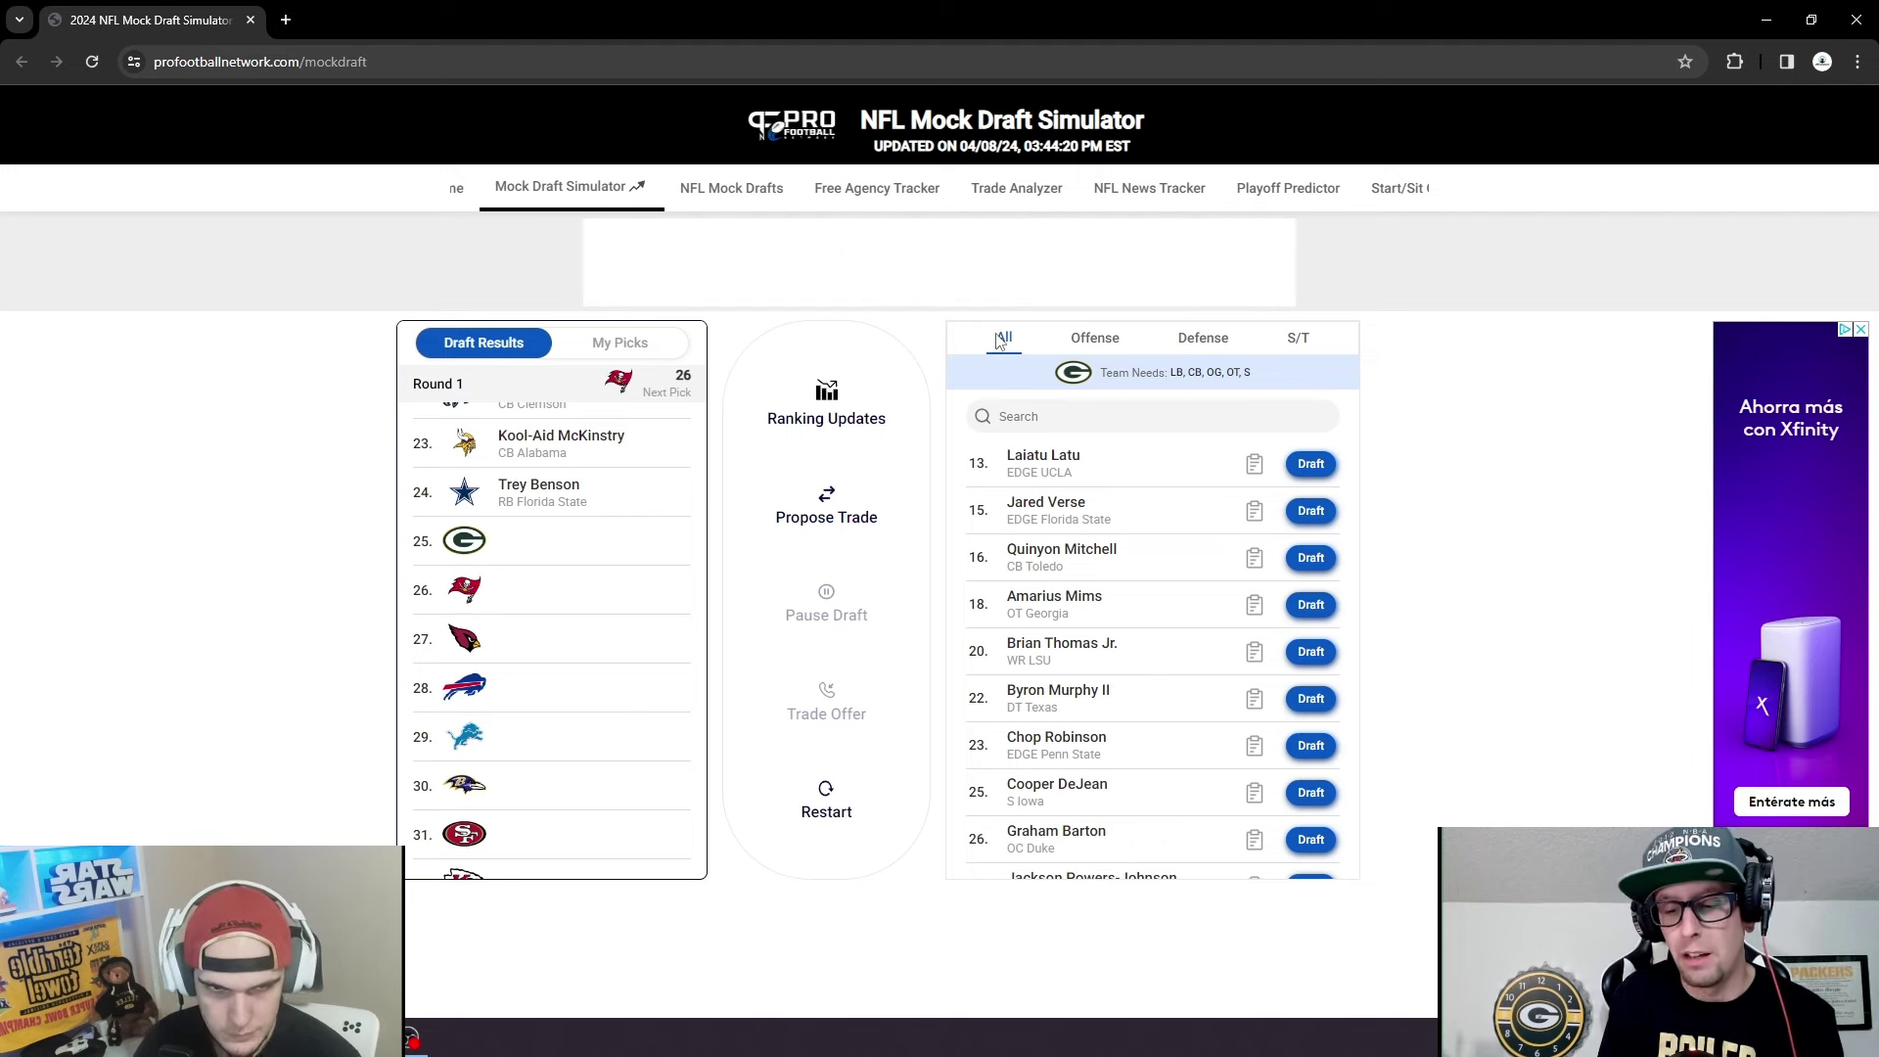
{"action": "left_click", "coordinate": [1205, 339]}
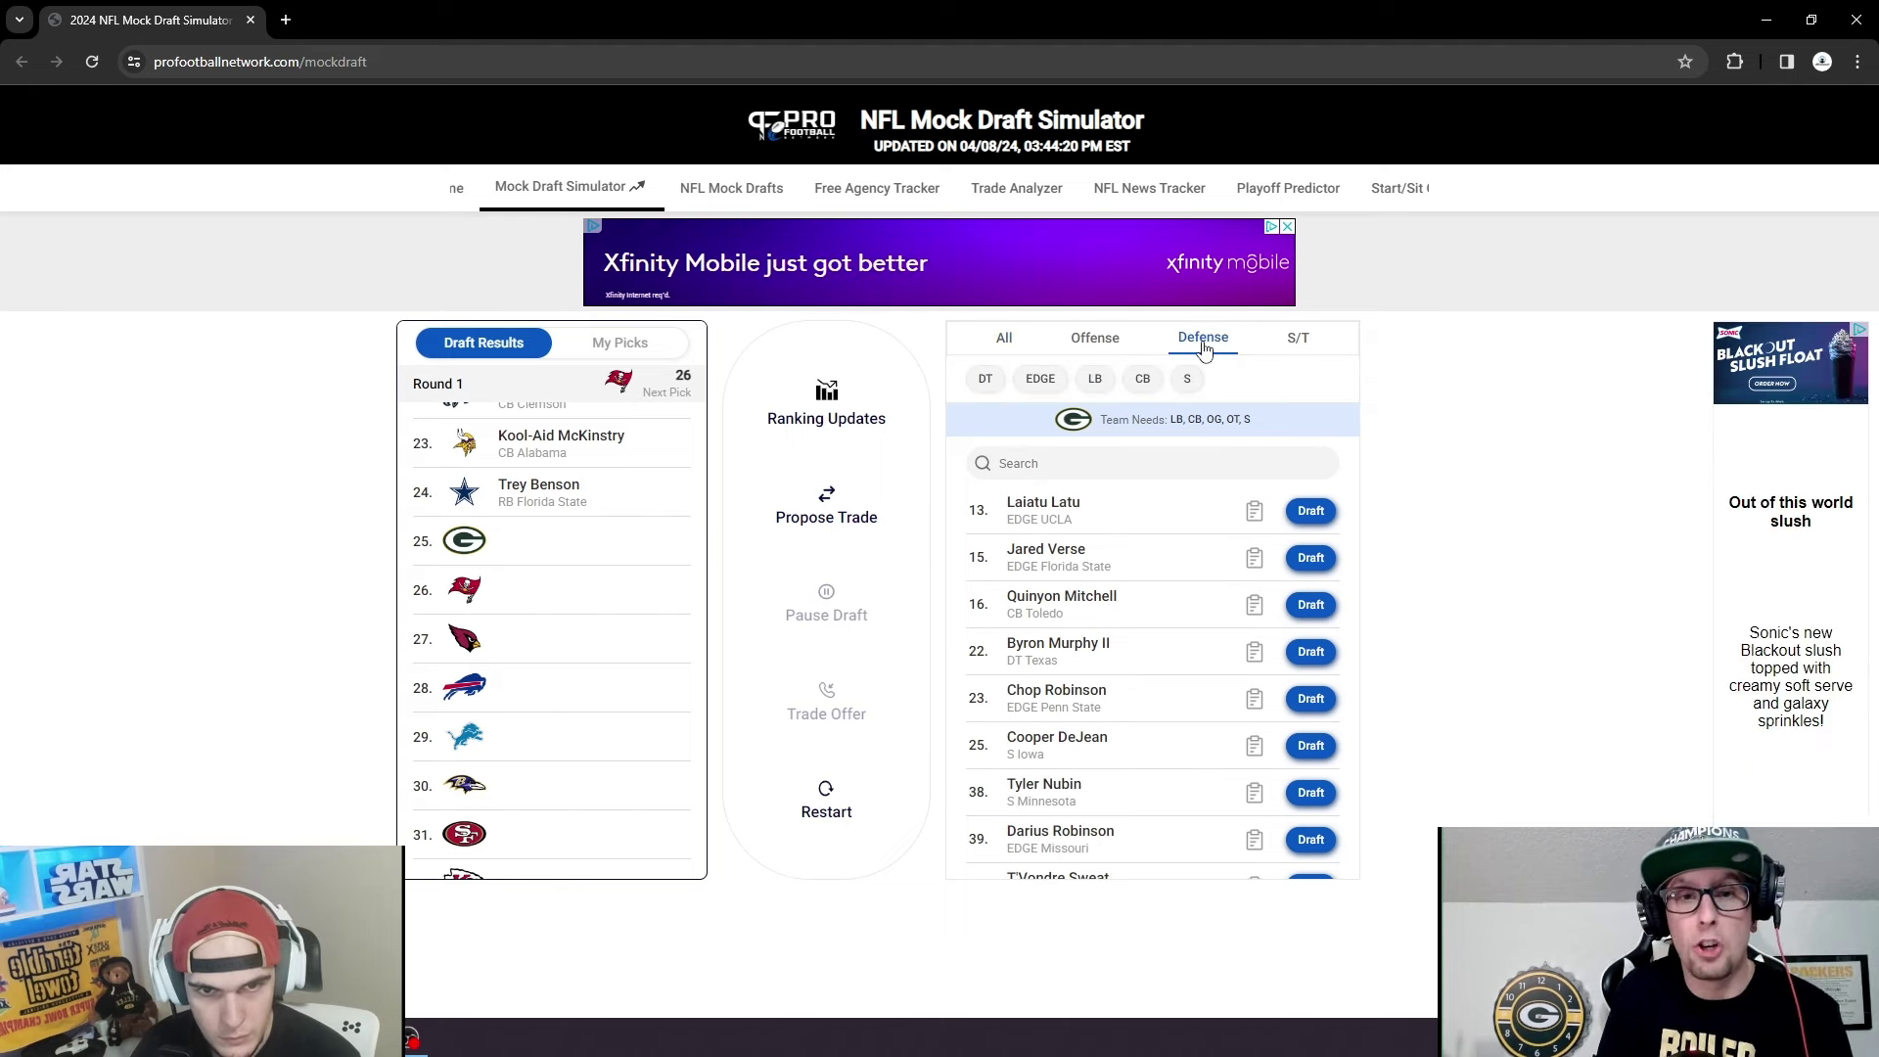
{"action": "left_click", "coordinate": [1098, 387]}
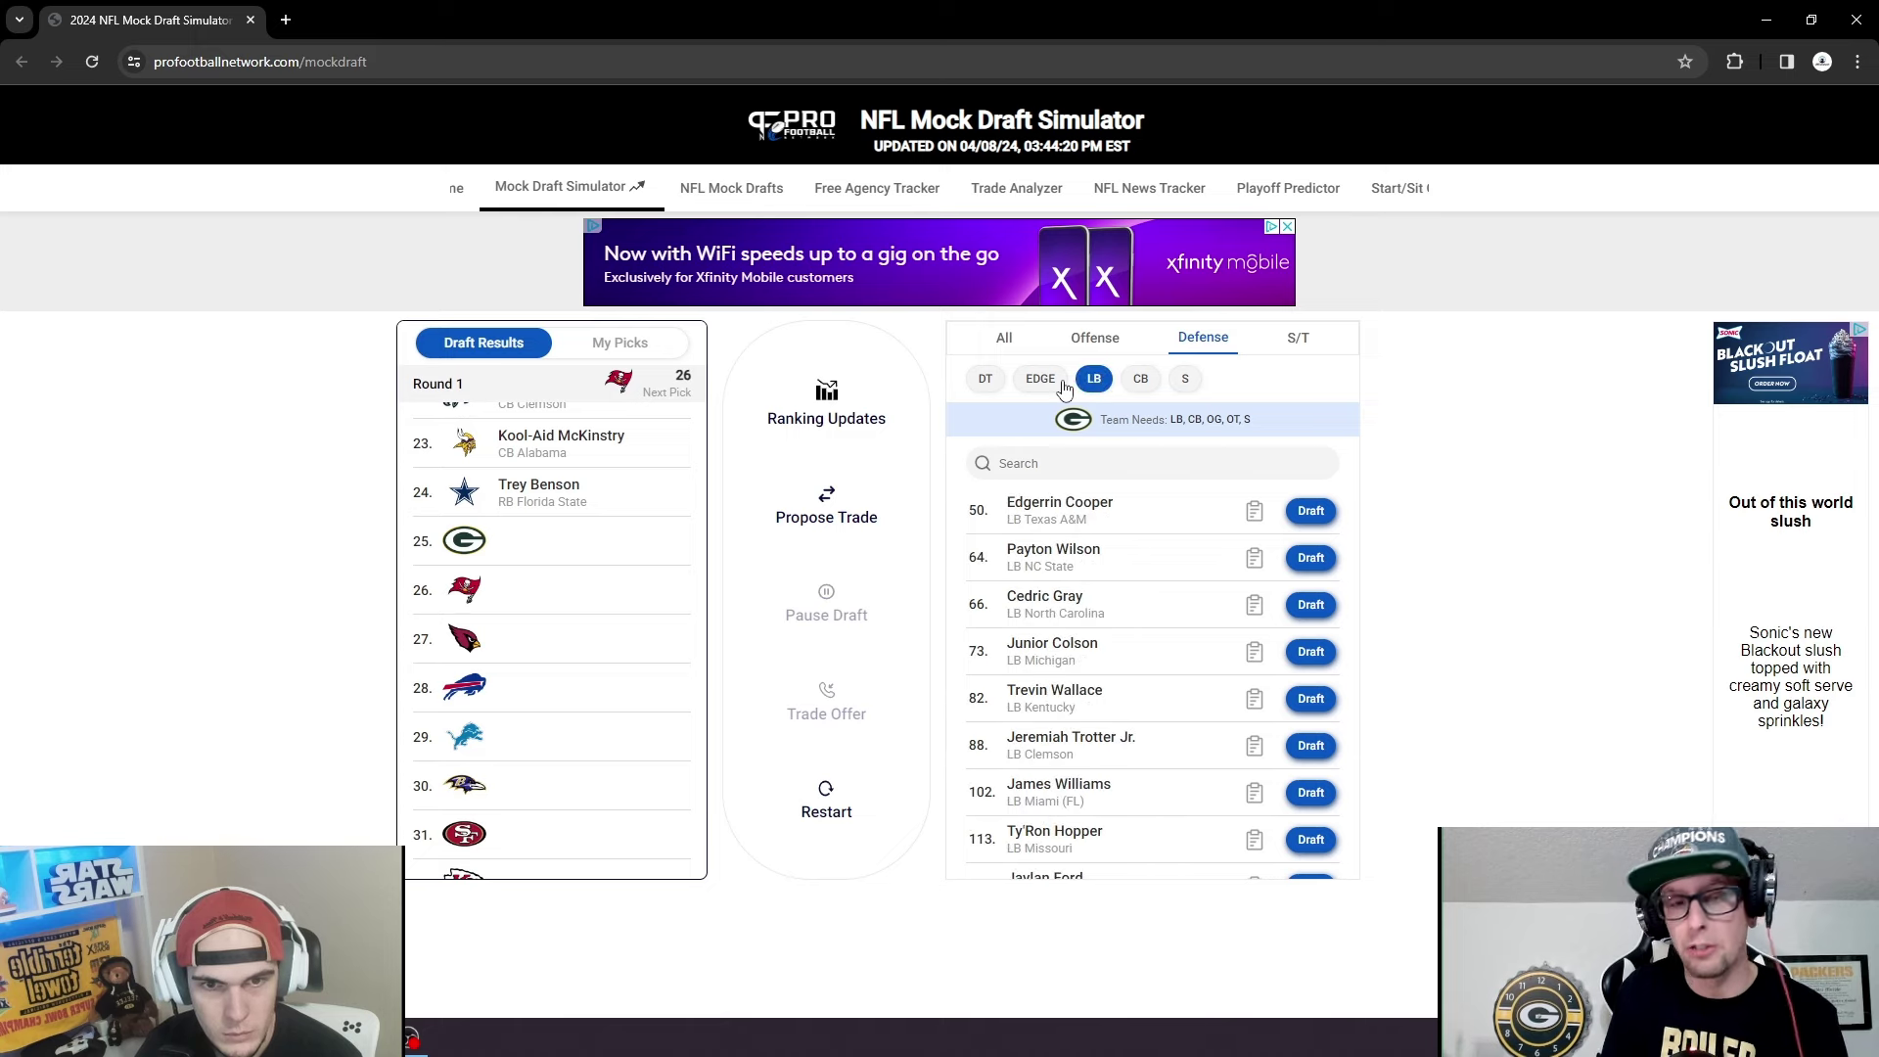
{"action": "left_click", "coordinate": [996, 382]}
{"action": "left_click", "coordinate": [1002, 340]}
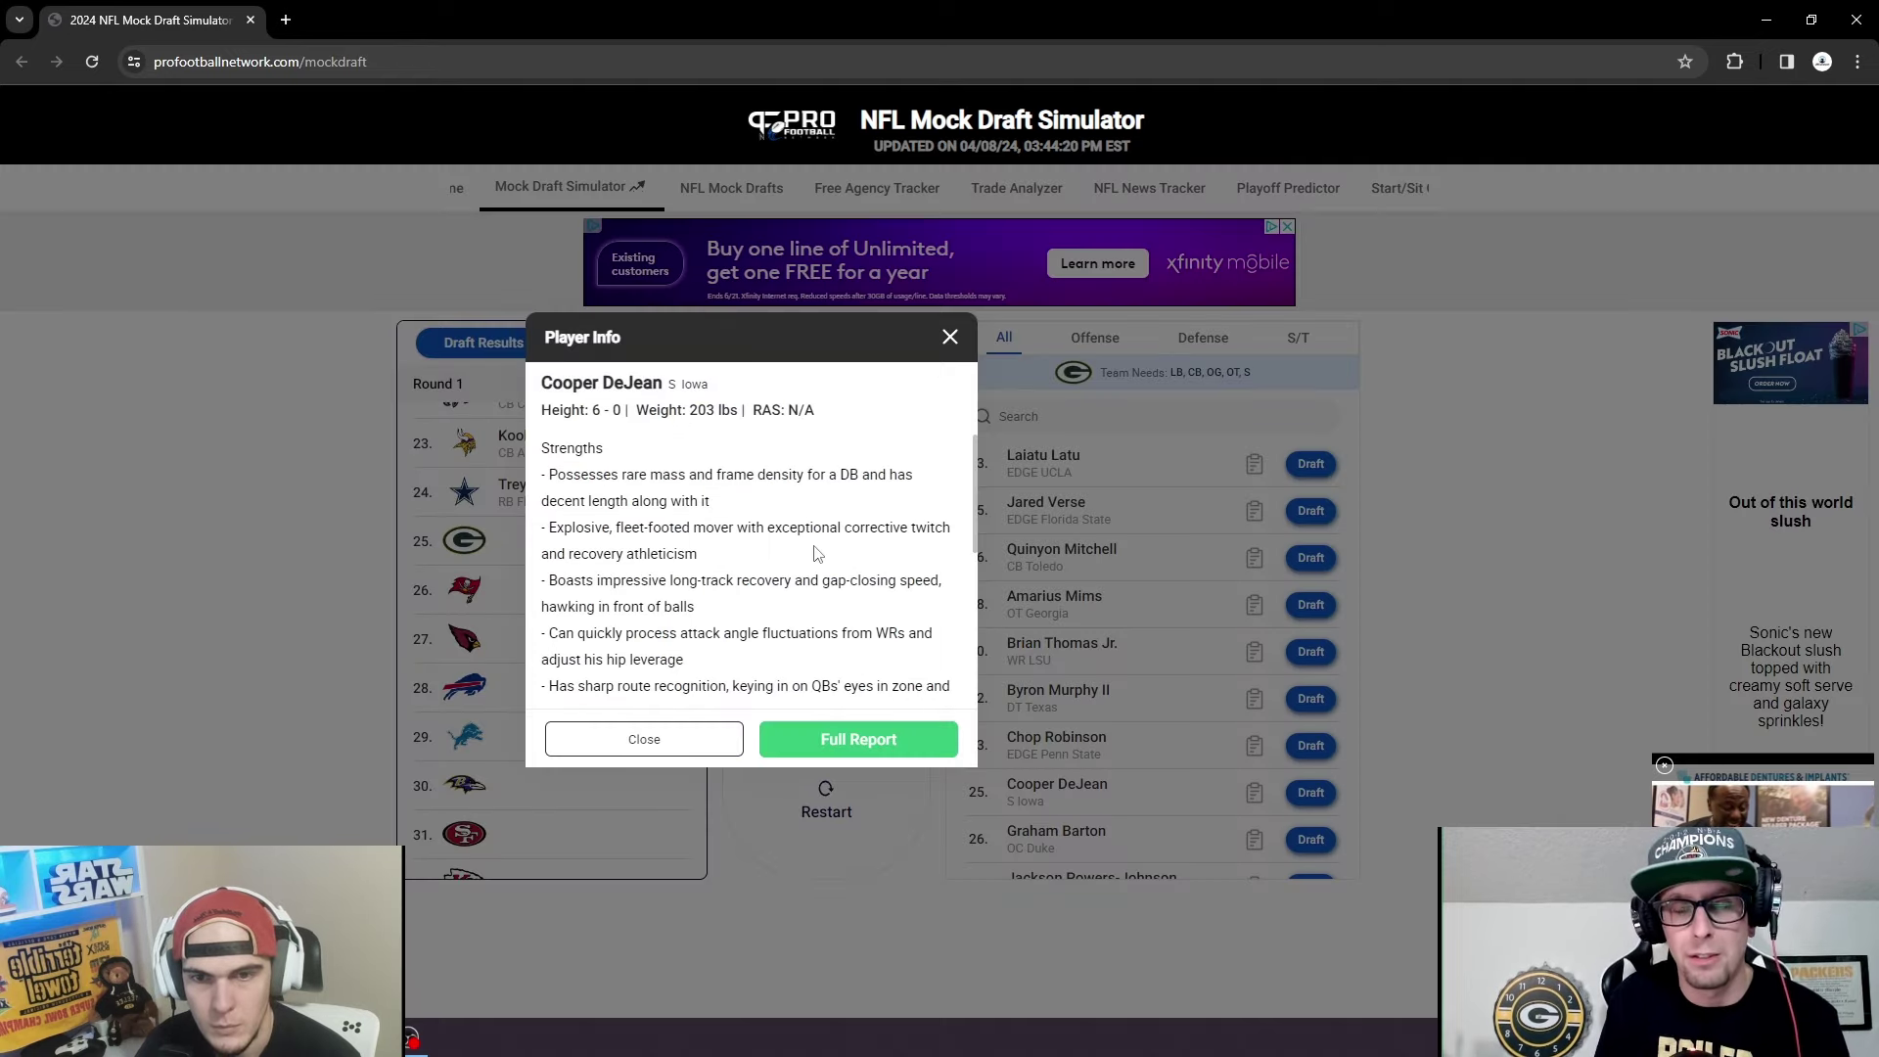
{"action": "scroll", "coordinate": [822, 558], "scroll_direction": "down", "scroll_amount": 1}
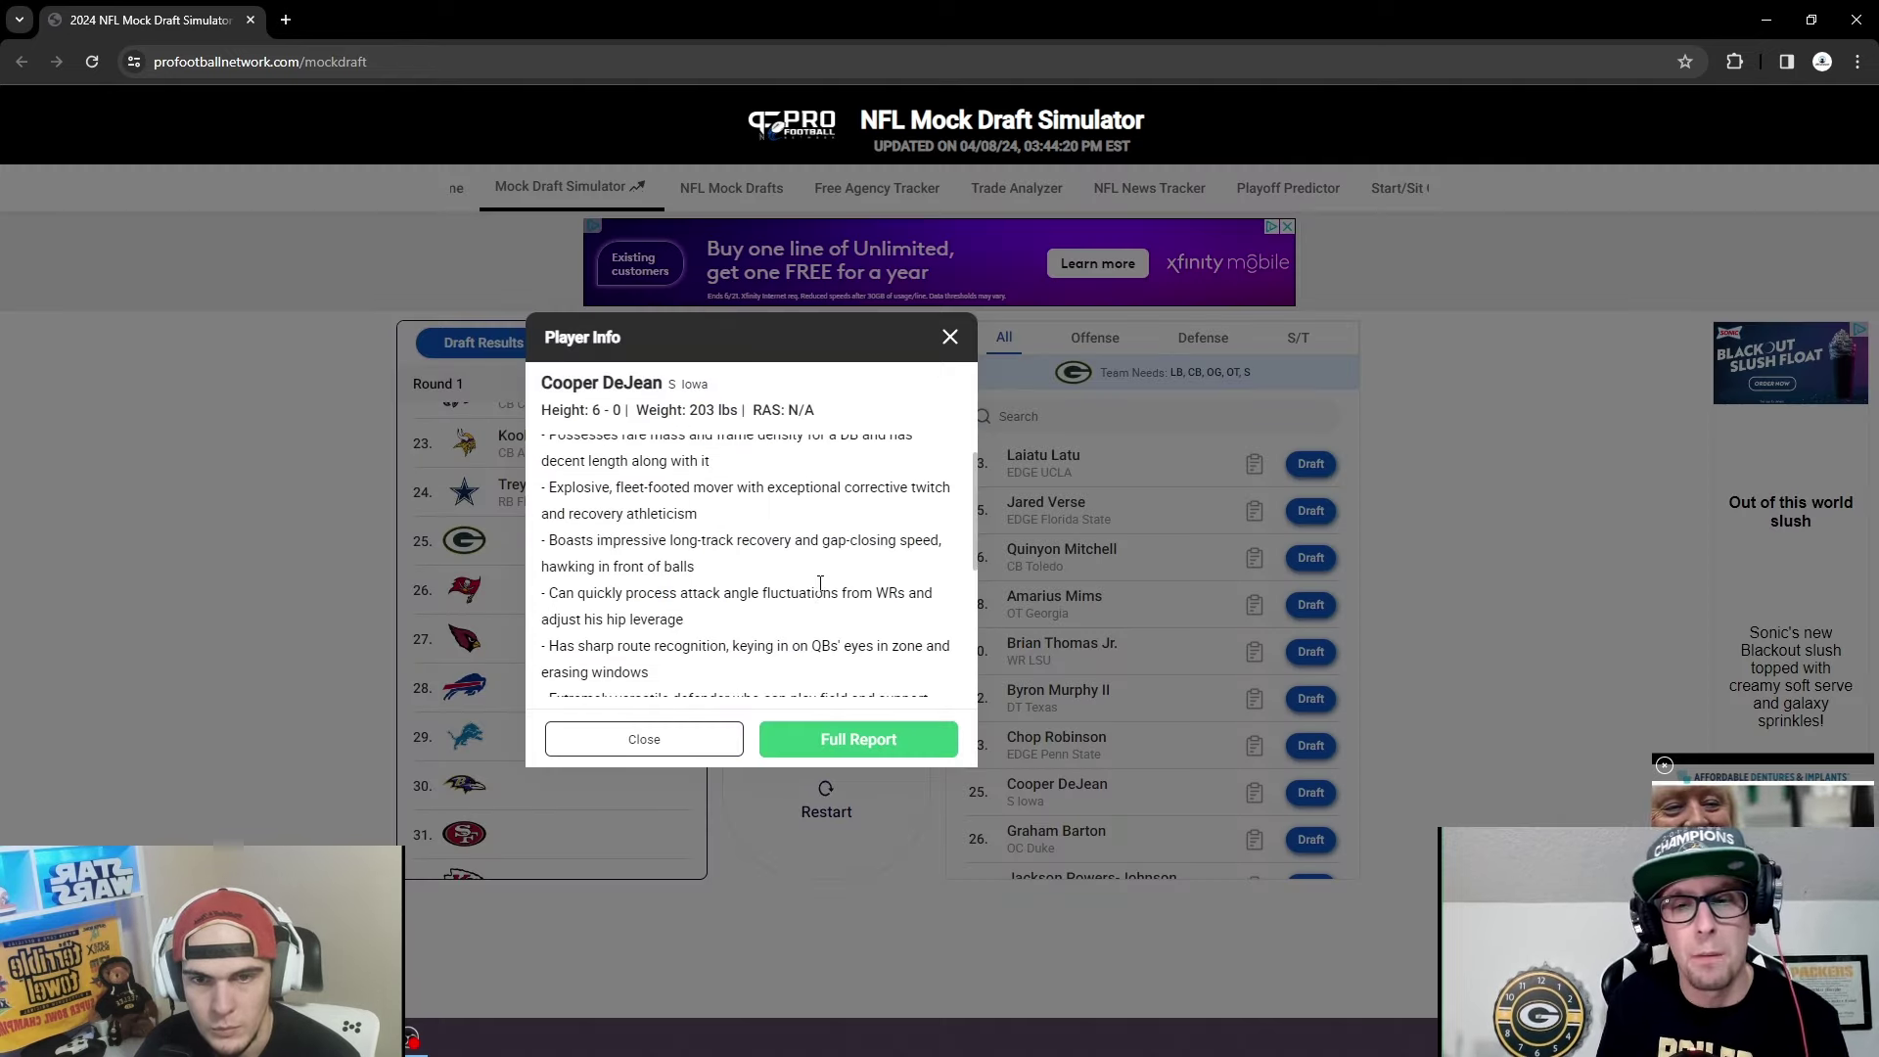
{"action": "scroll", "coordinate": [774, 581], "scroll_direction": "down", "scroll_amount": 2}
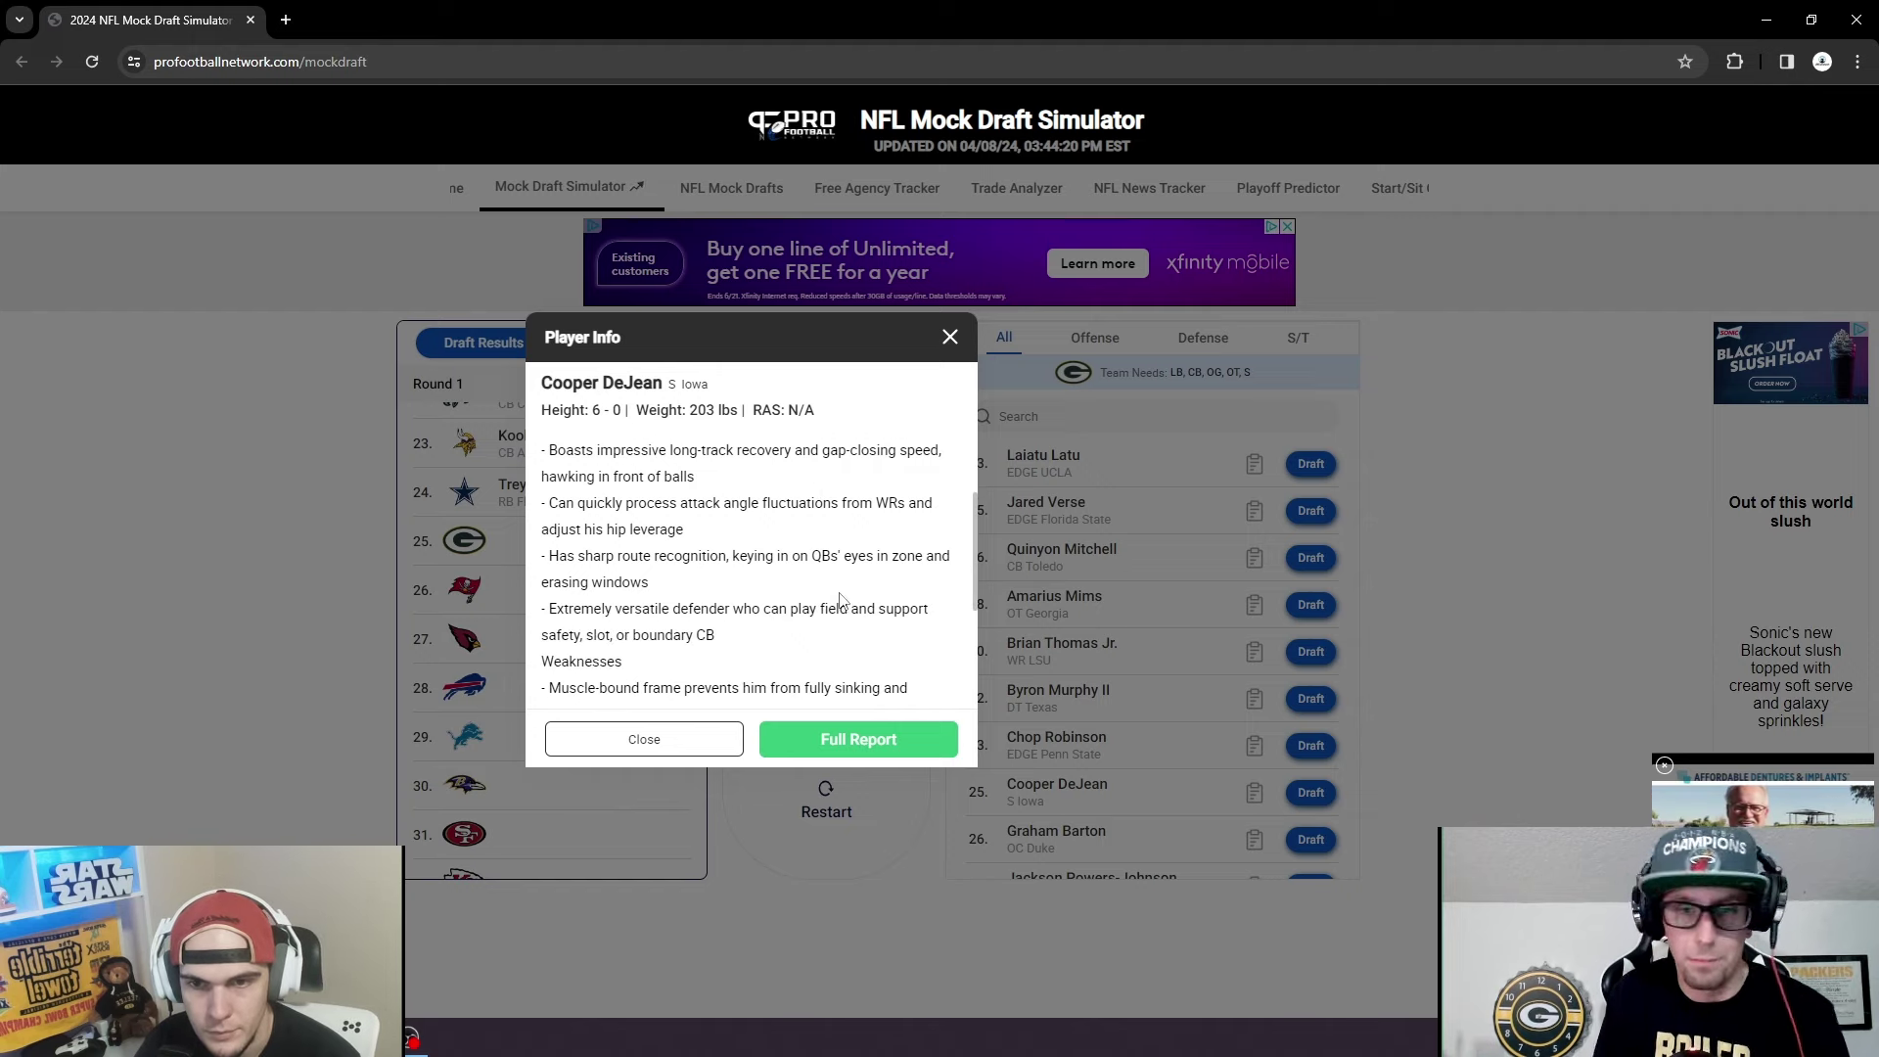
{"action": "scroll", "coordinate": [841, 599], "scroll_direction": "down", "scroll_amount": 1}
{"action": "scroll", "coordinate": [809, 605], "scroll_direction": "down", "scroll_amount": 2}
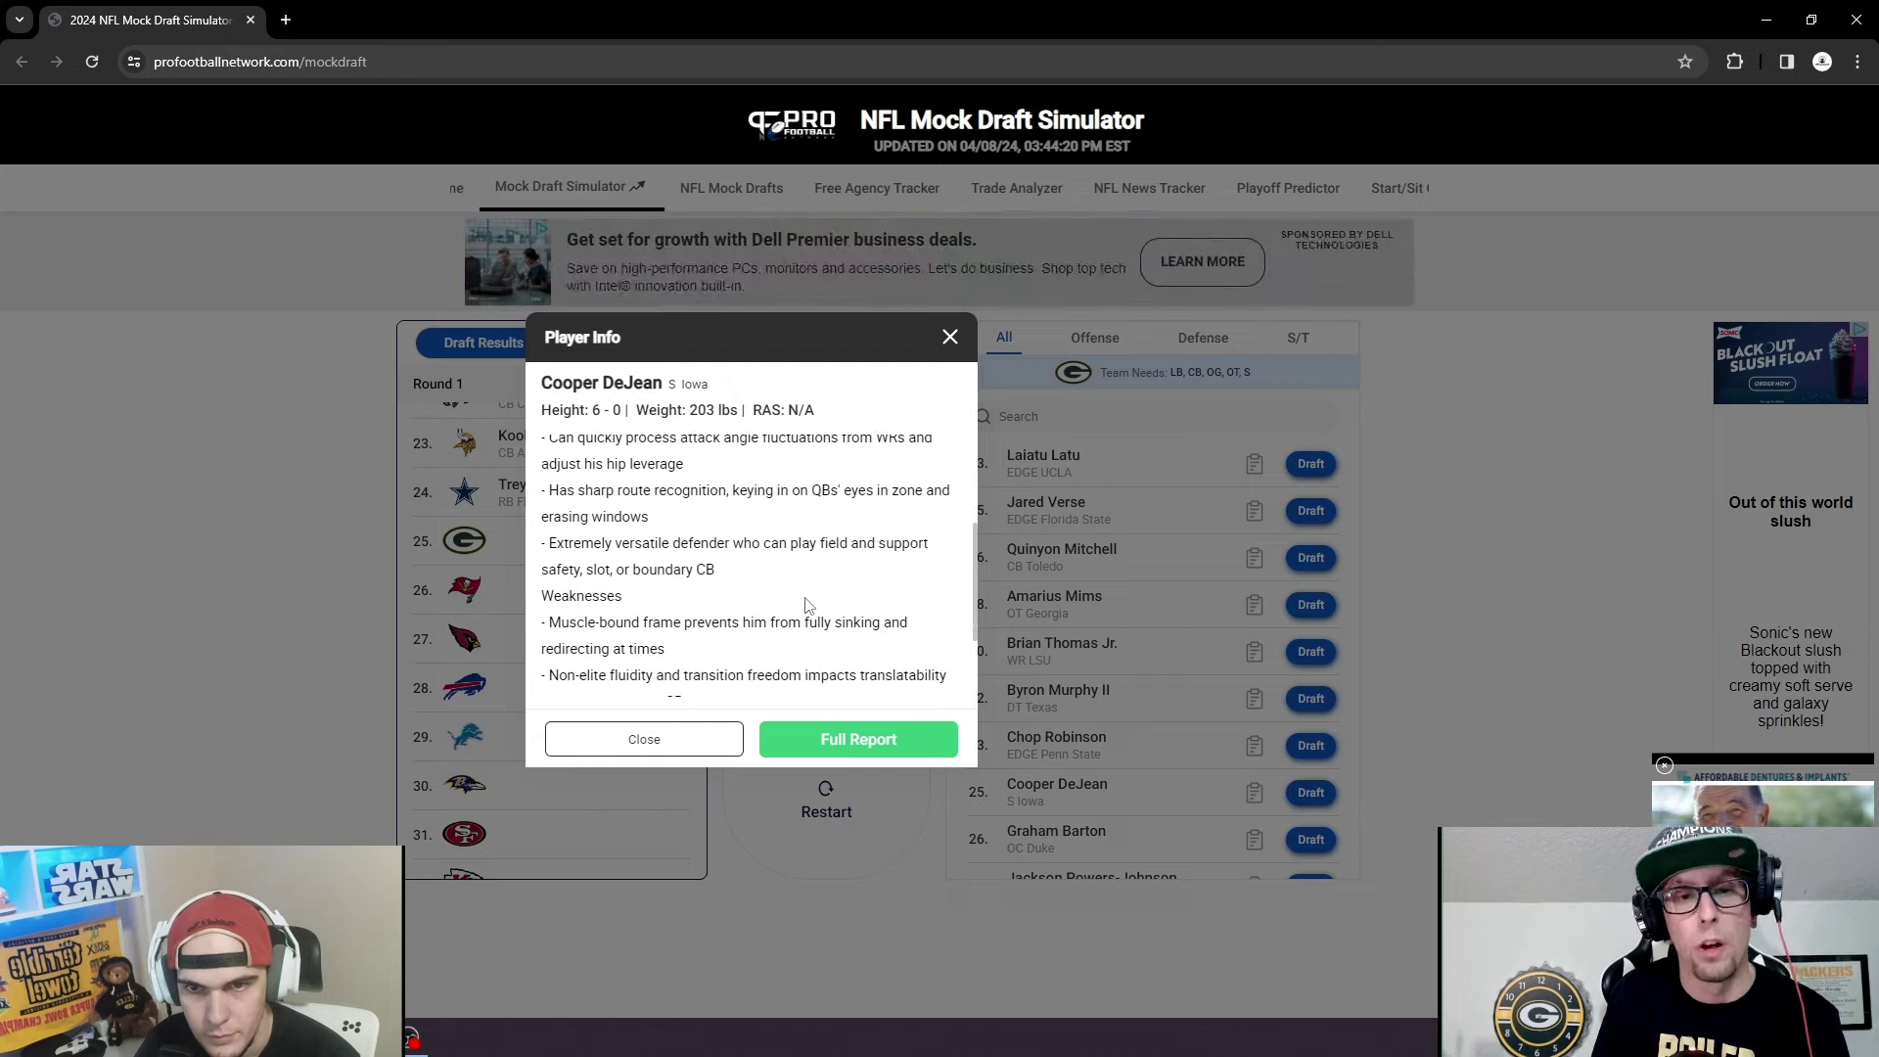
{"action": "left_click", "coordinate": [948, 339]}
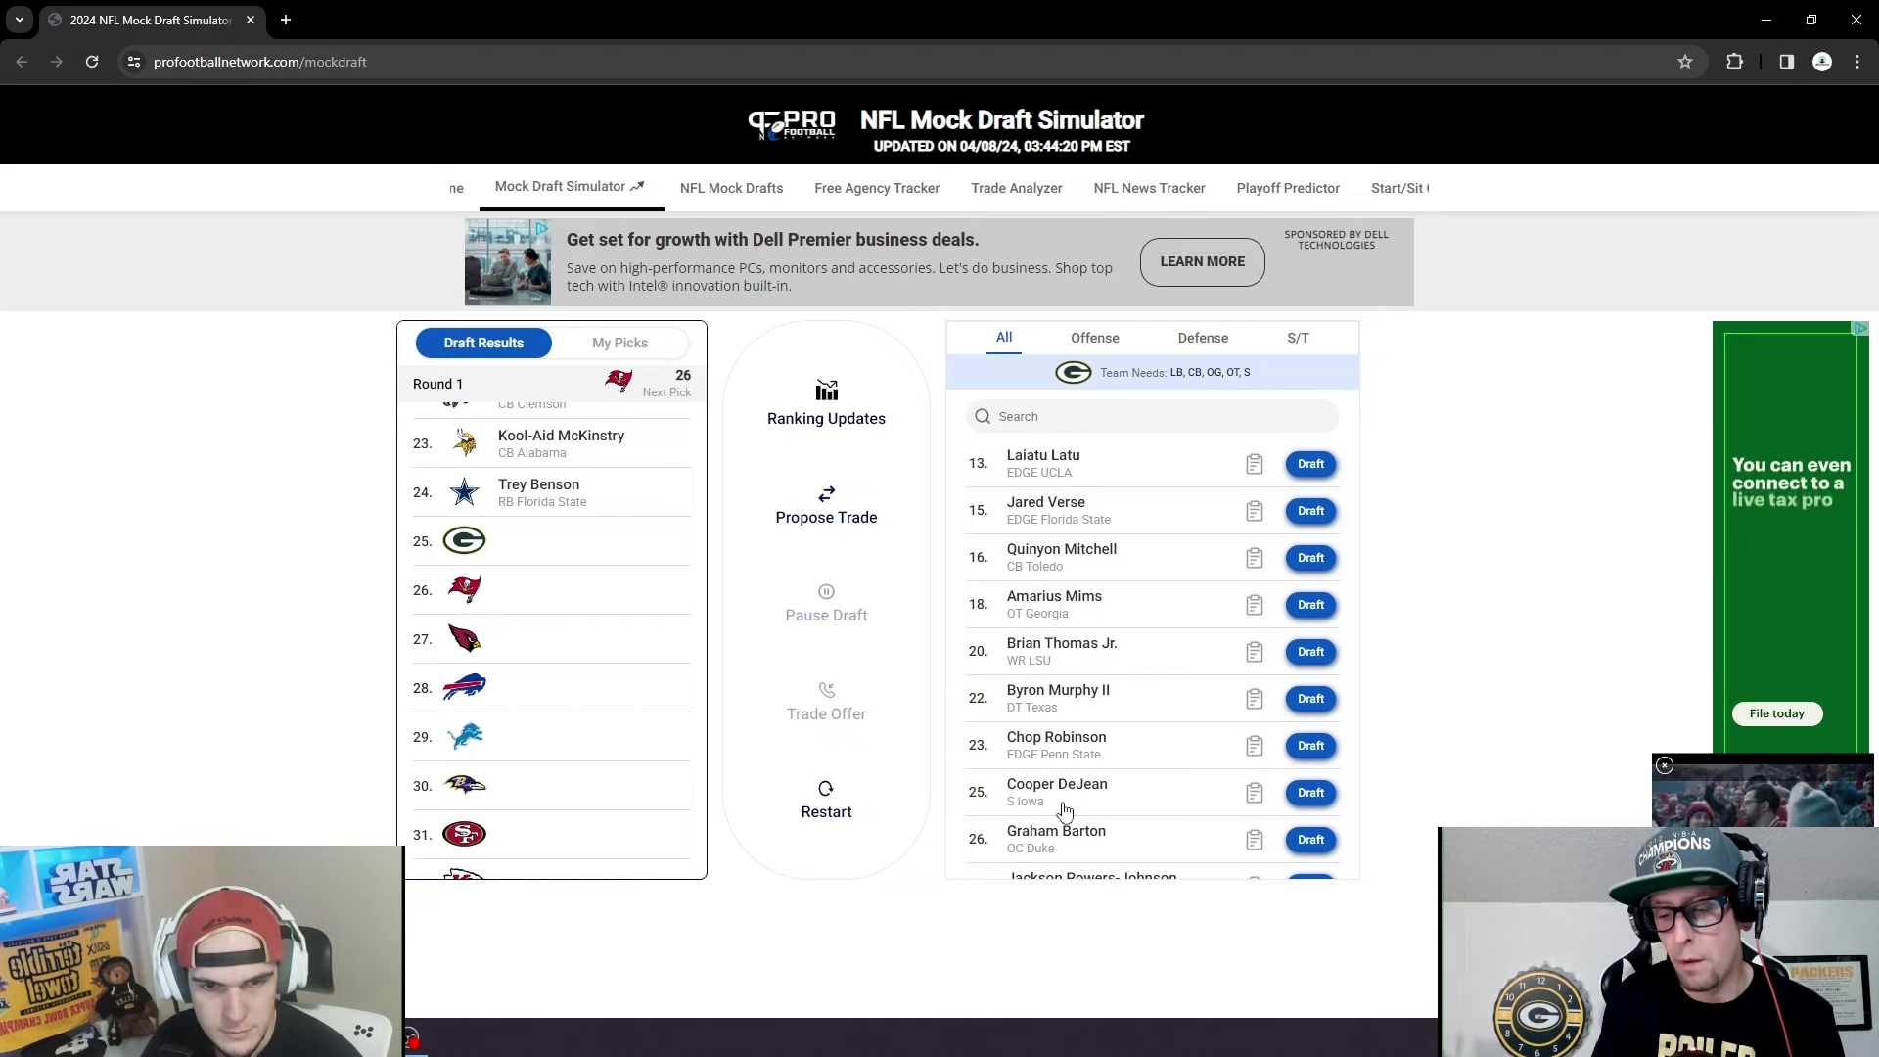
{"action": "left_click", "coordinate": [1312, 795]}
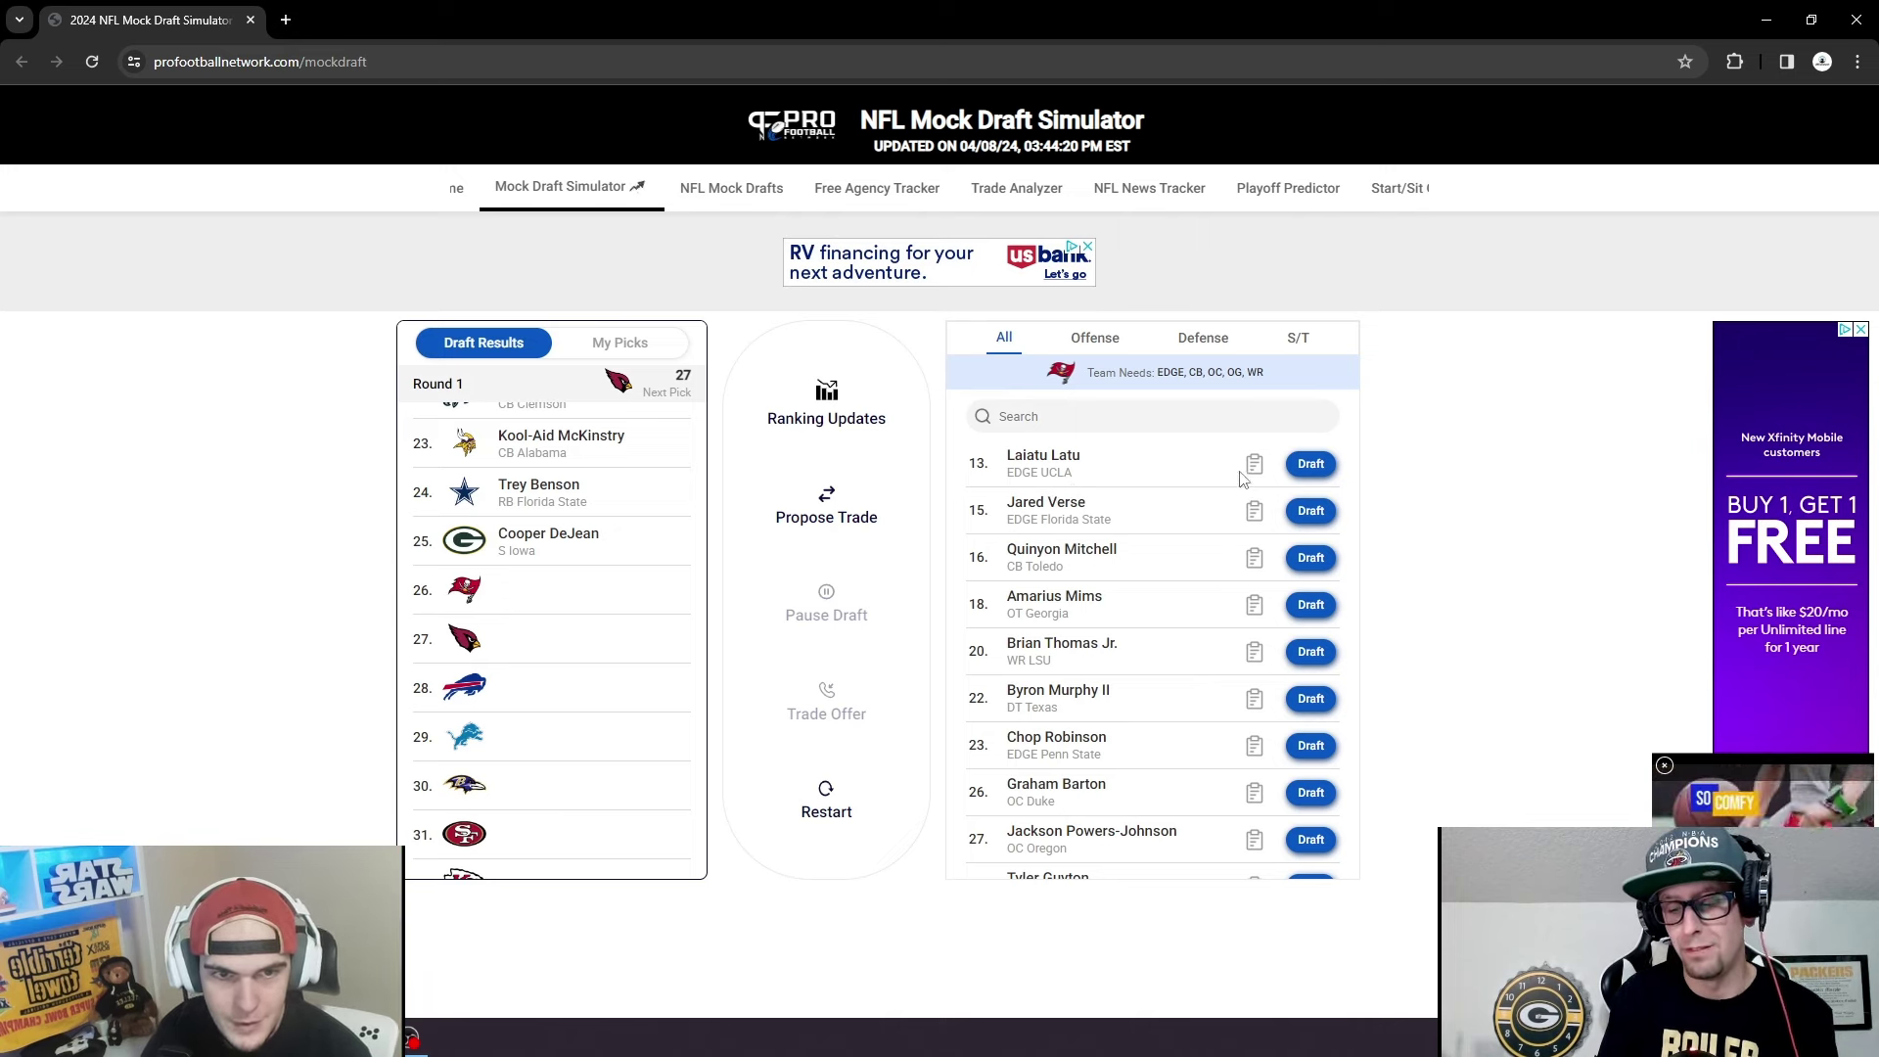
Read the strengths and weaknesses in Laiatu Latu's player info, and draft him for the Buccaneers at pick 26.
{"action": "left_click", "coordinate": [1069, 462]}
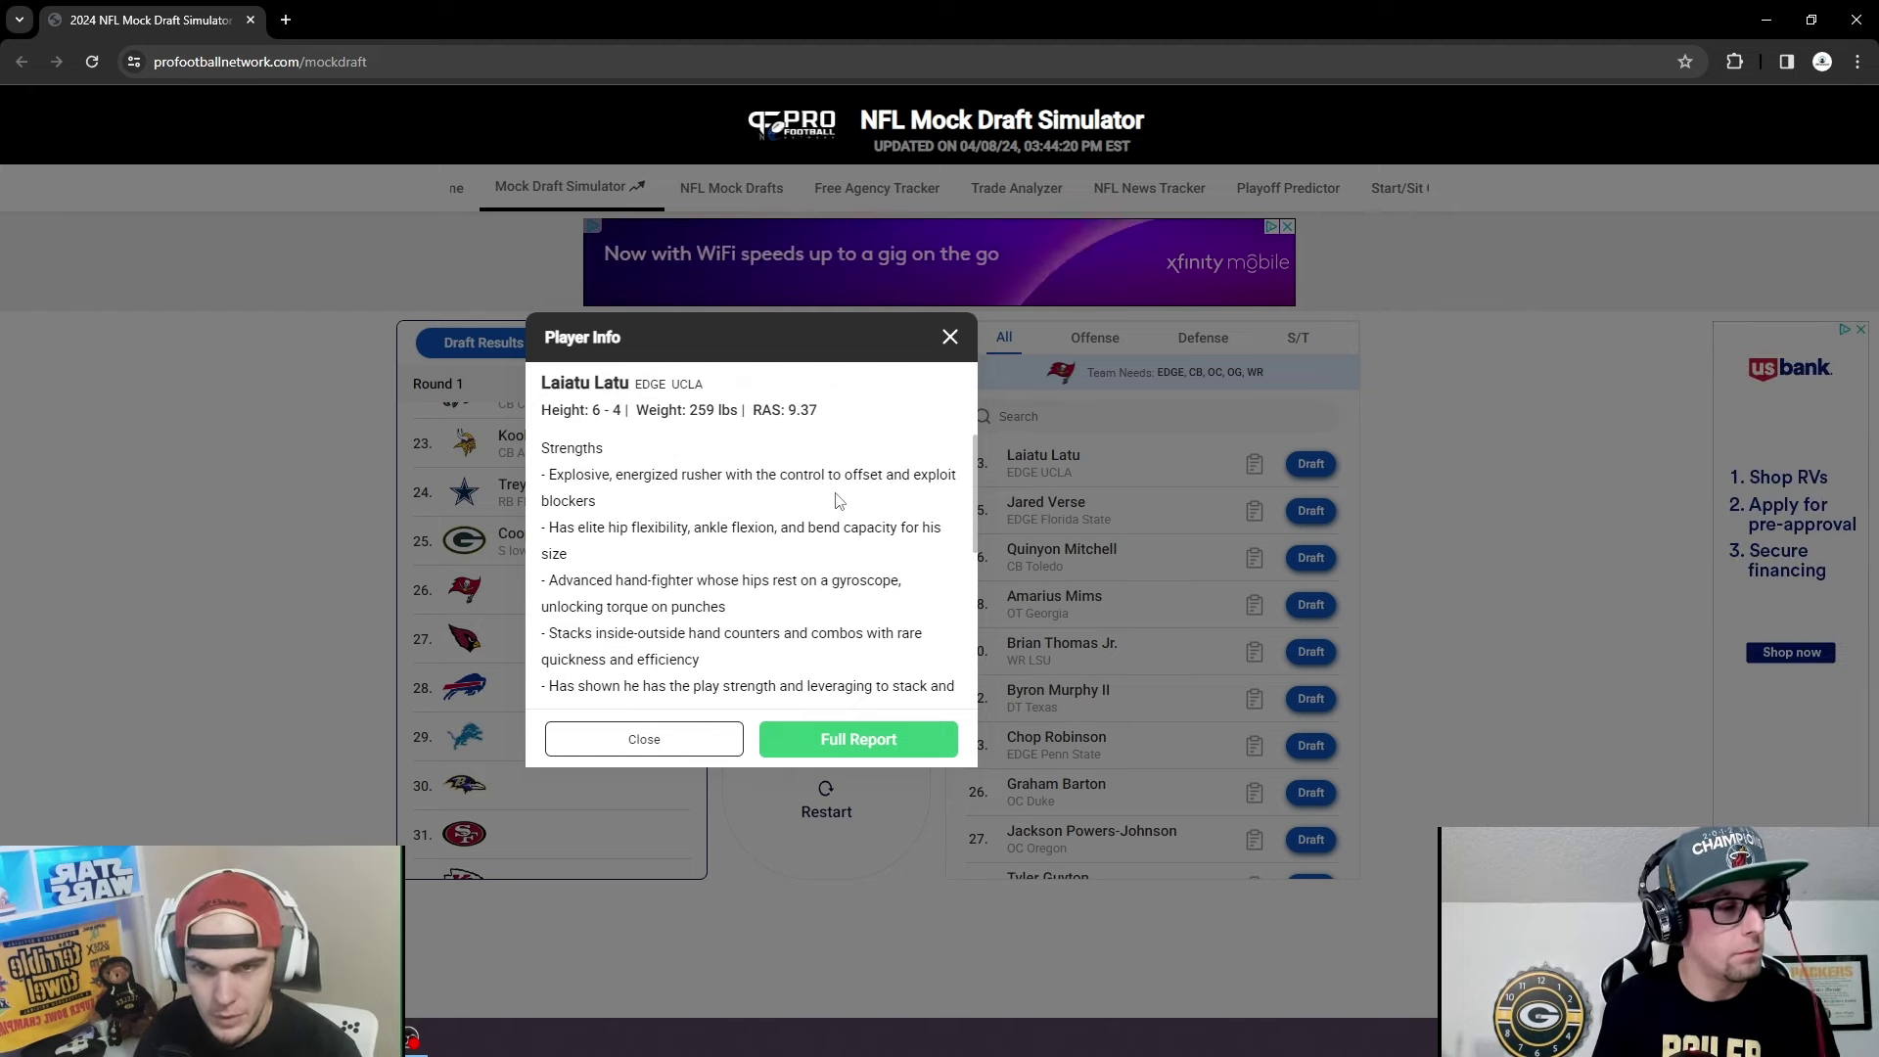
{"action": "scroll", "coordinate": [957, 548], "scroll_direction": "down", "scroll_amount": 2}
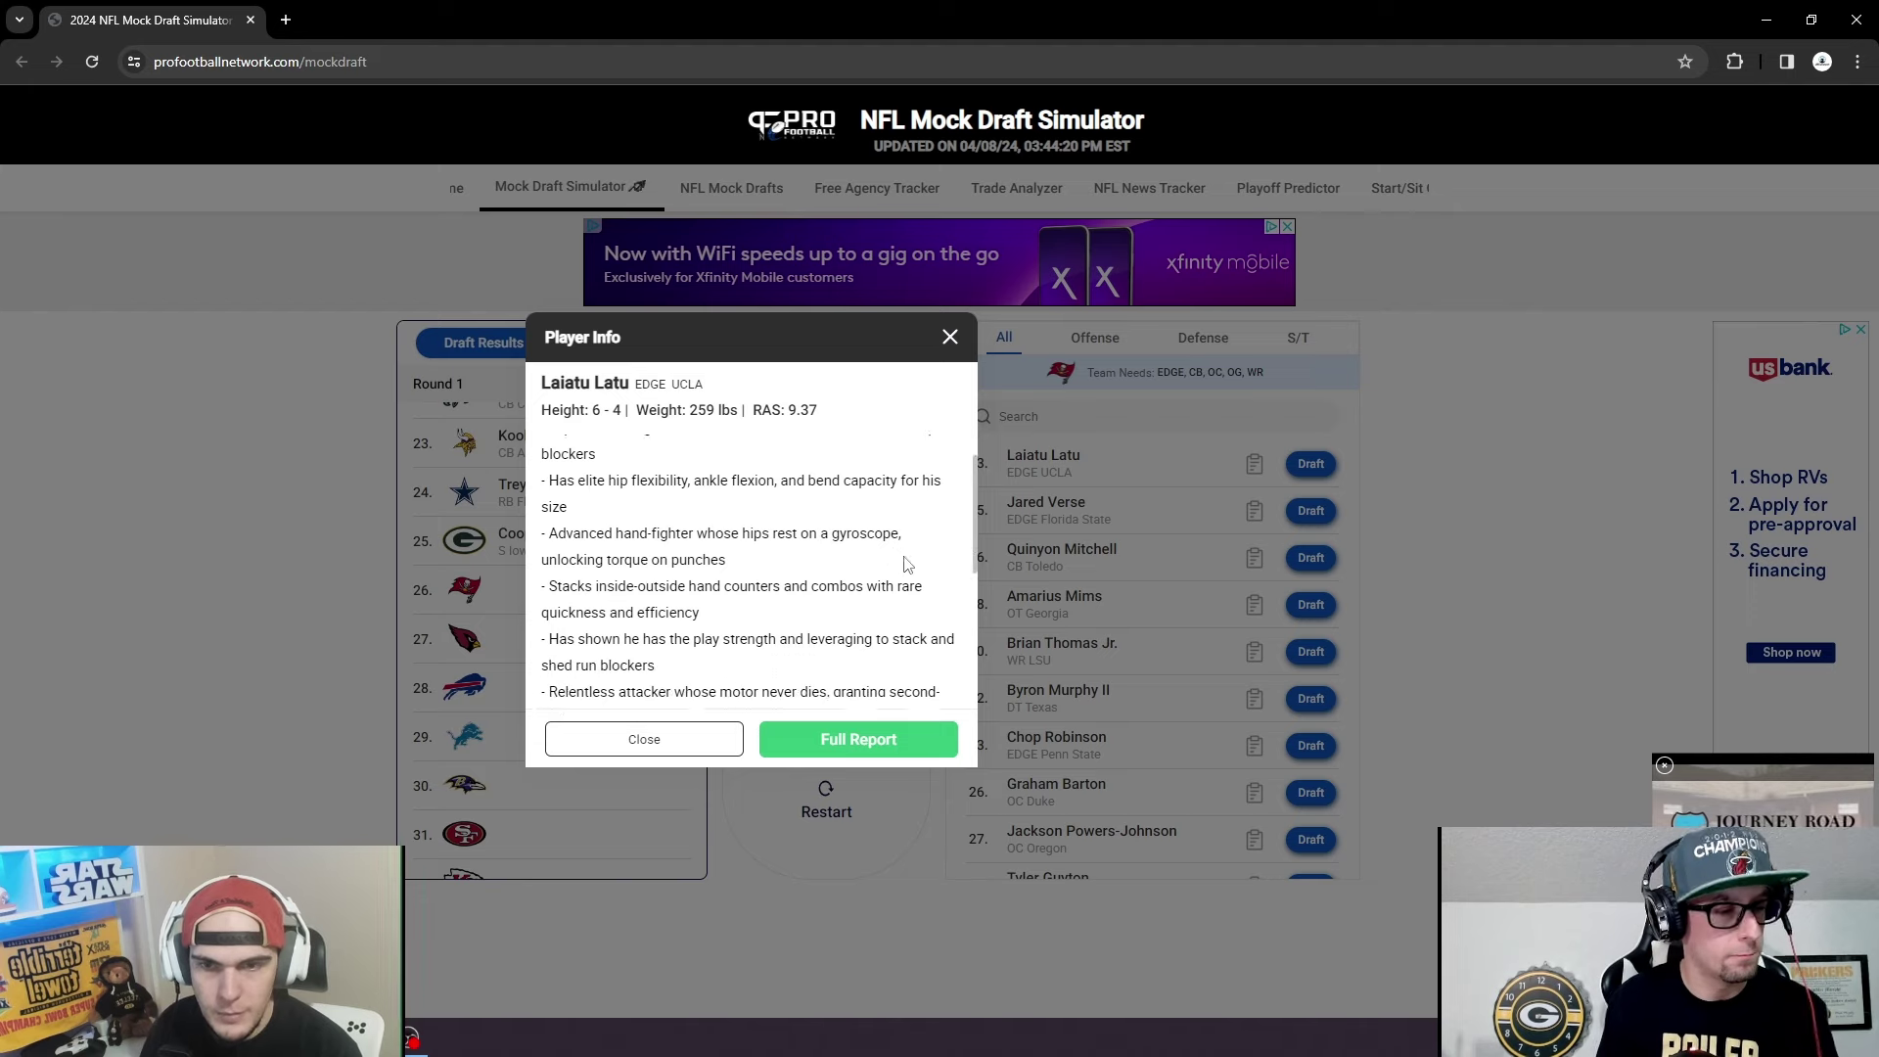
{"action": "scroll", "coordinate": [957, 597], "scroll_direction": "down", "scroll_amount": 3}
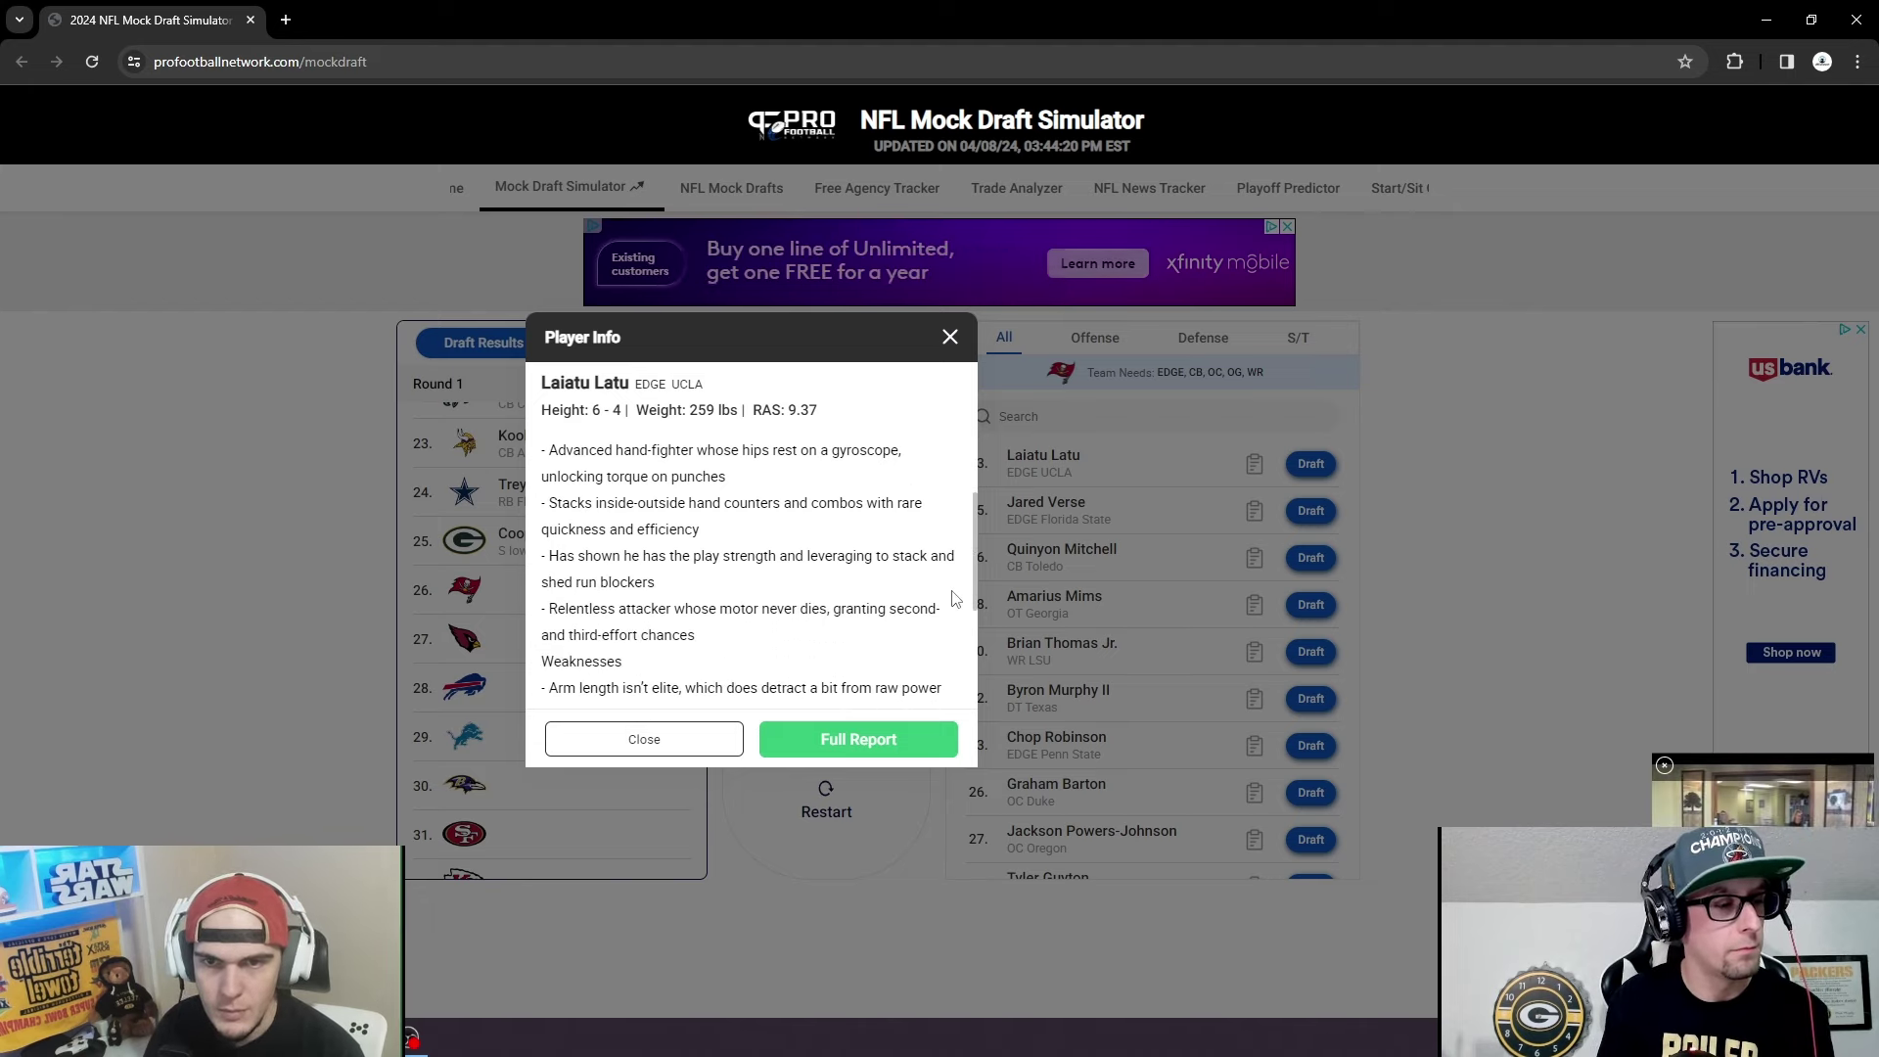
{"action": "scroll", "coordinate": [956, 598], "scroll_direction": "down", "scroll_amount": 3}
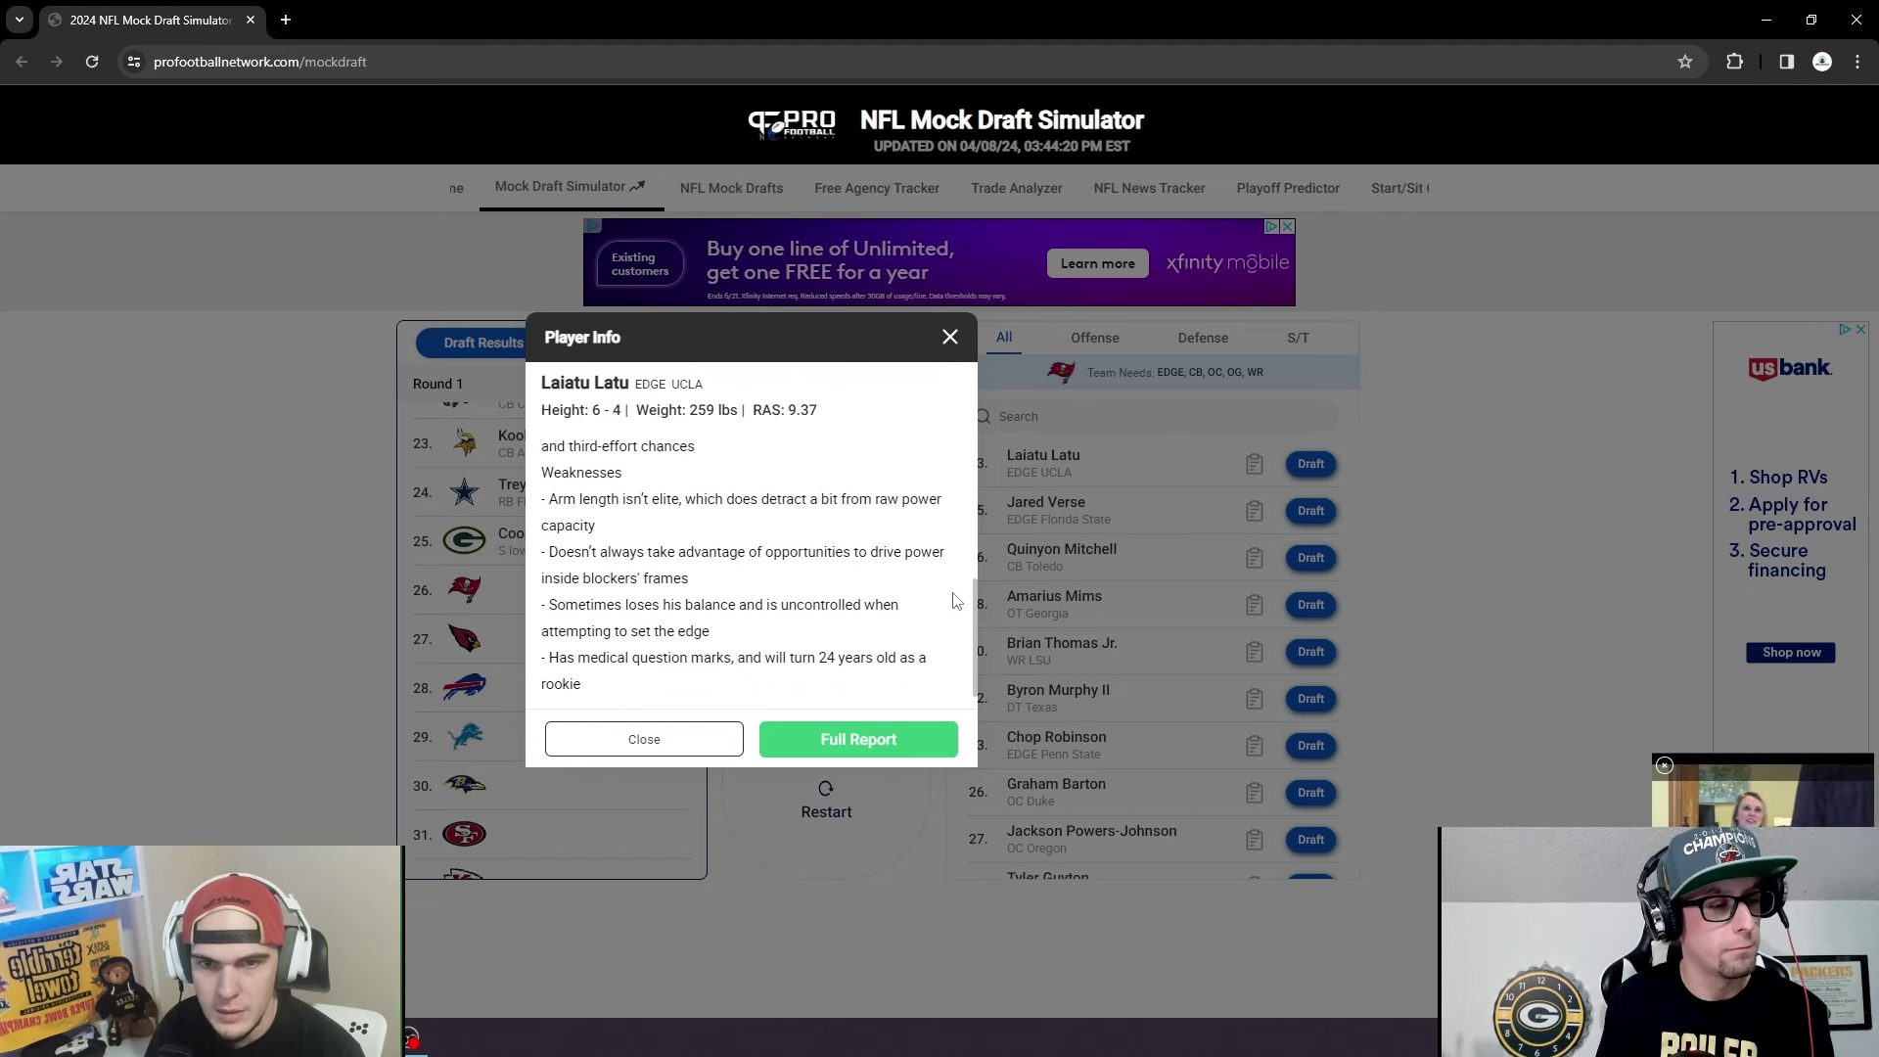
{"action": "left_click", "coordinate": [950, 338]}
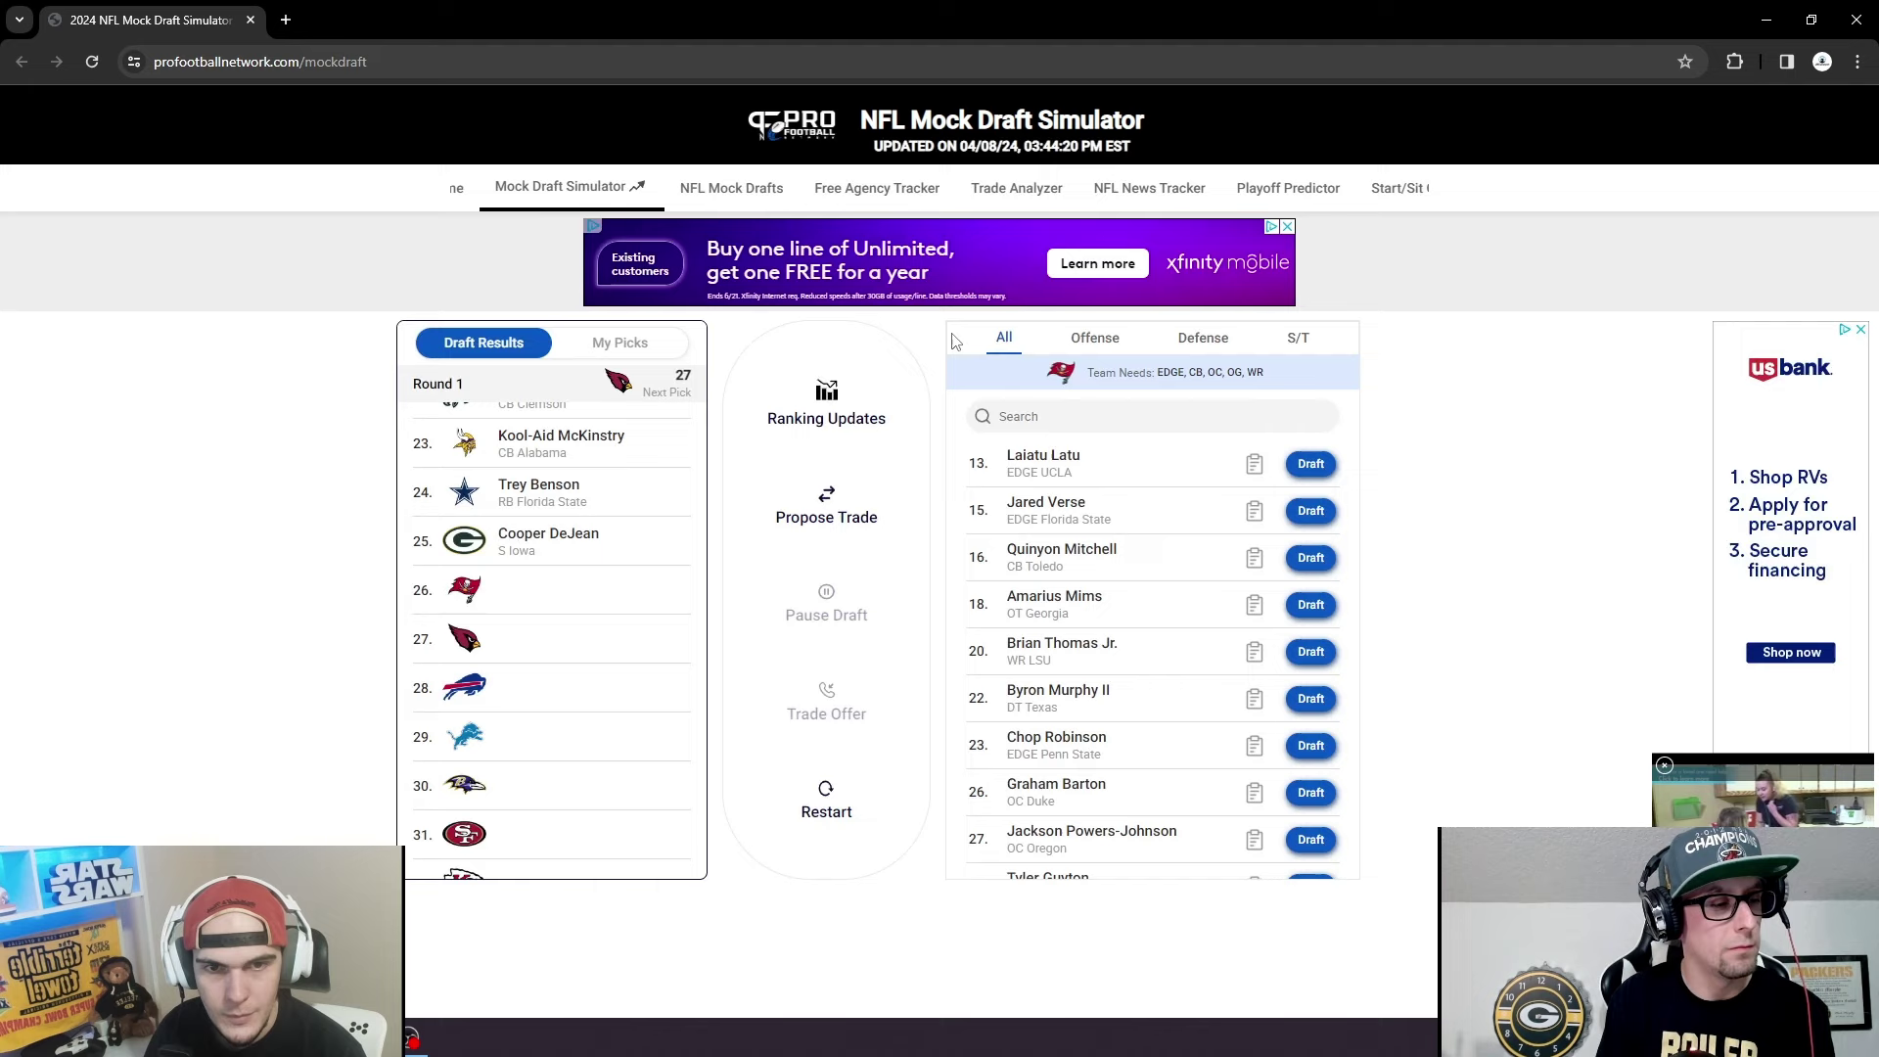
{"action": "left_click", "coordinate": [1309, 466]}
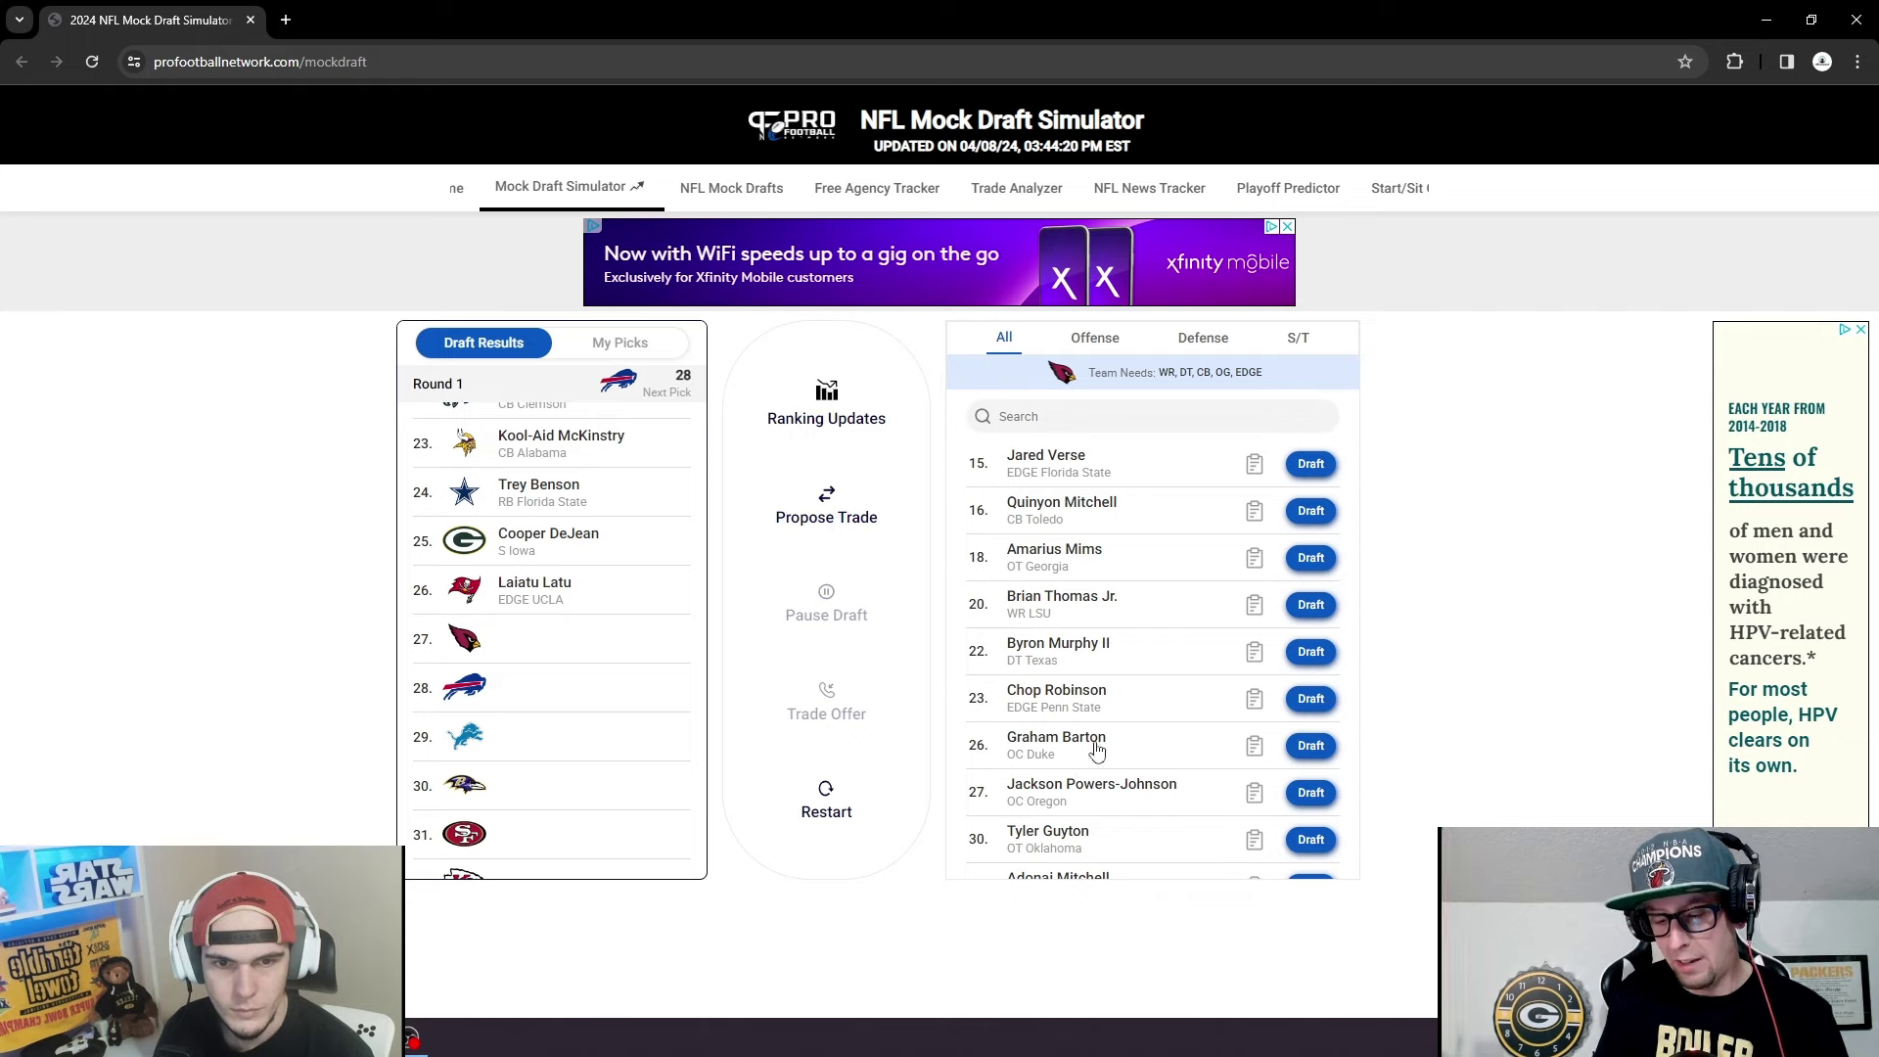
Search the prospects for "wilso", read Payton Wilson's player info, and draft him for the Cardinals at pick 27.
{"action": "scroll", "coordinate": [1123, 783], "scroll_direction": "down", "scroll_amount": 1}
{"action": "scroll", "coordinate": [1122, 795], "scroll_direction": "down", "scroll_amount": 2}
{"action": "scroll", "coordinate": [1122, 789], "scroll_direction": "up", "scroll_amount": 5}
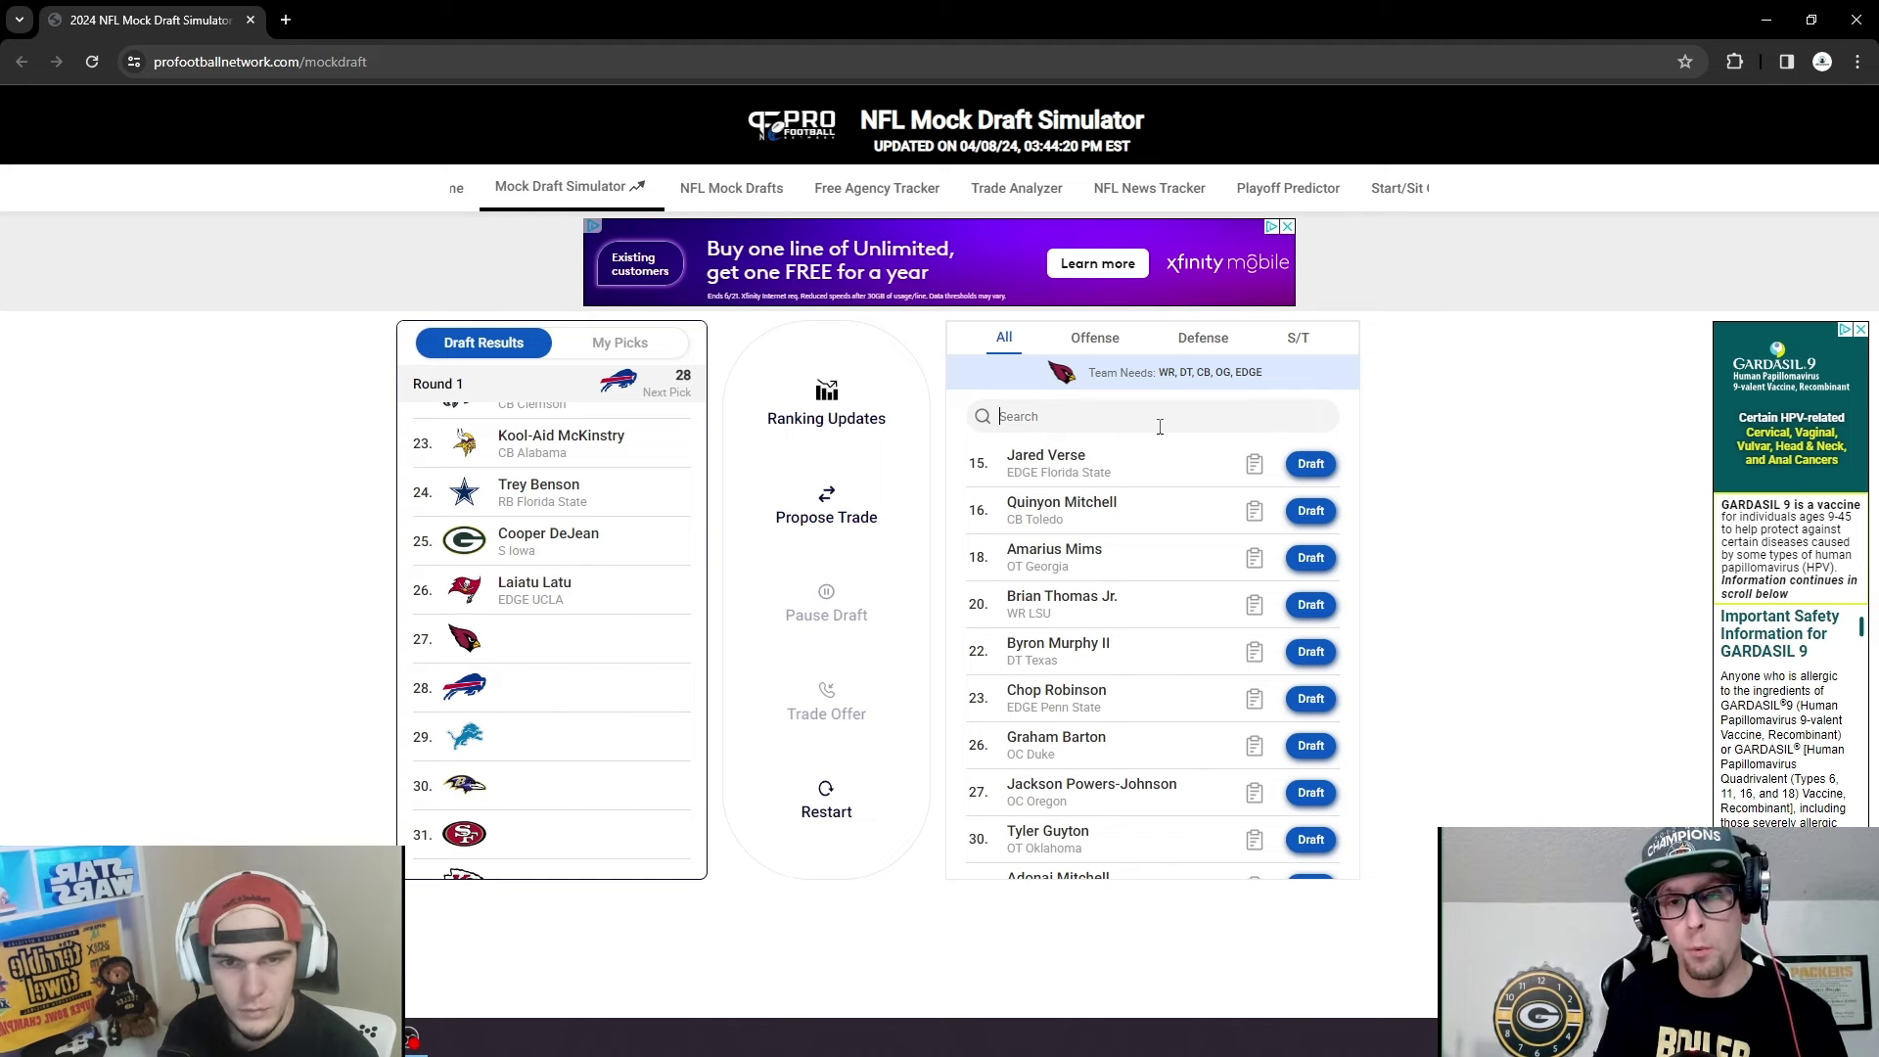
{"action": "type", "text": "wilsom"}
{"action": "key", "text": "BackSpace"}
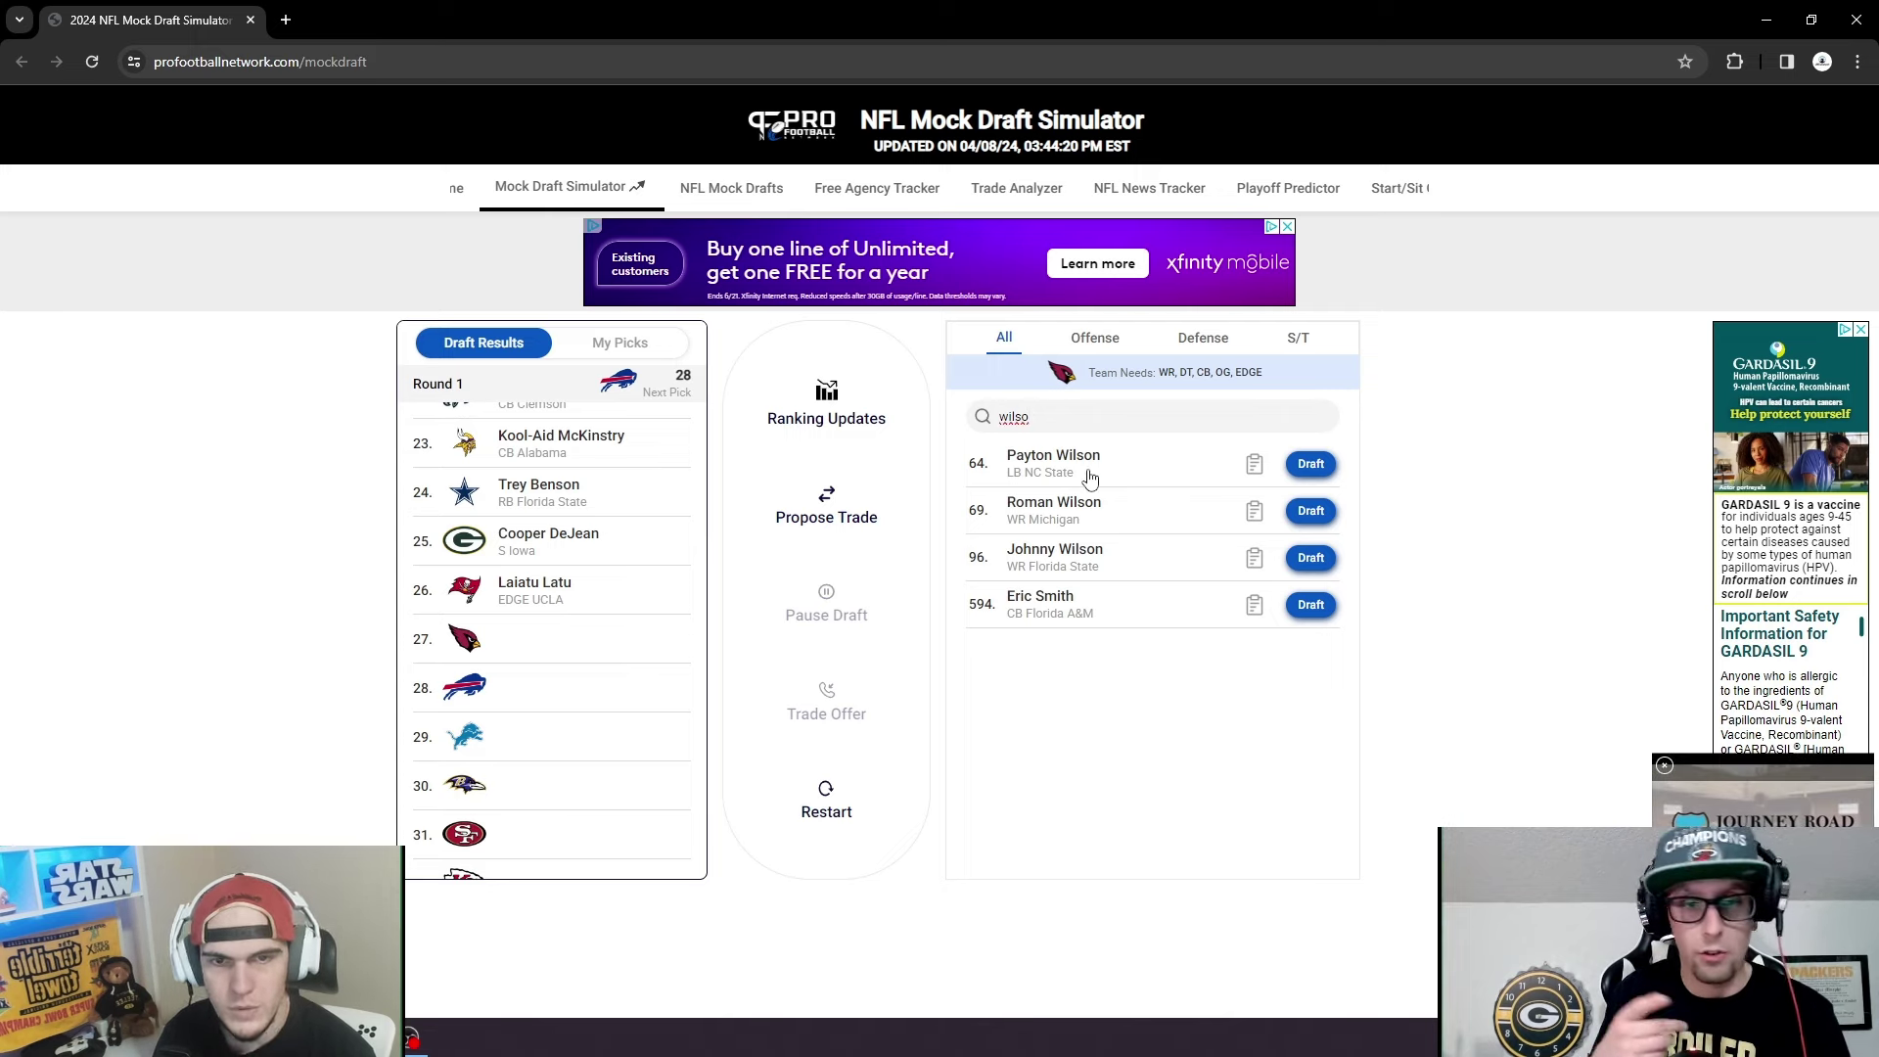
{"action": "left_click", "coordinate": [1253, 464]}
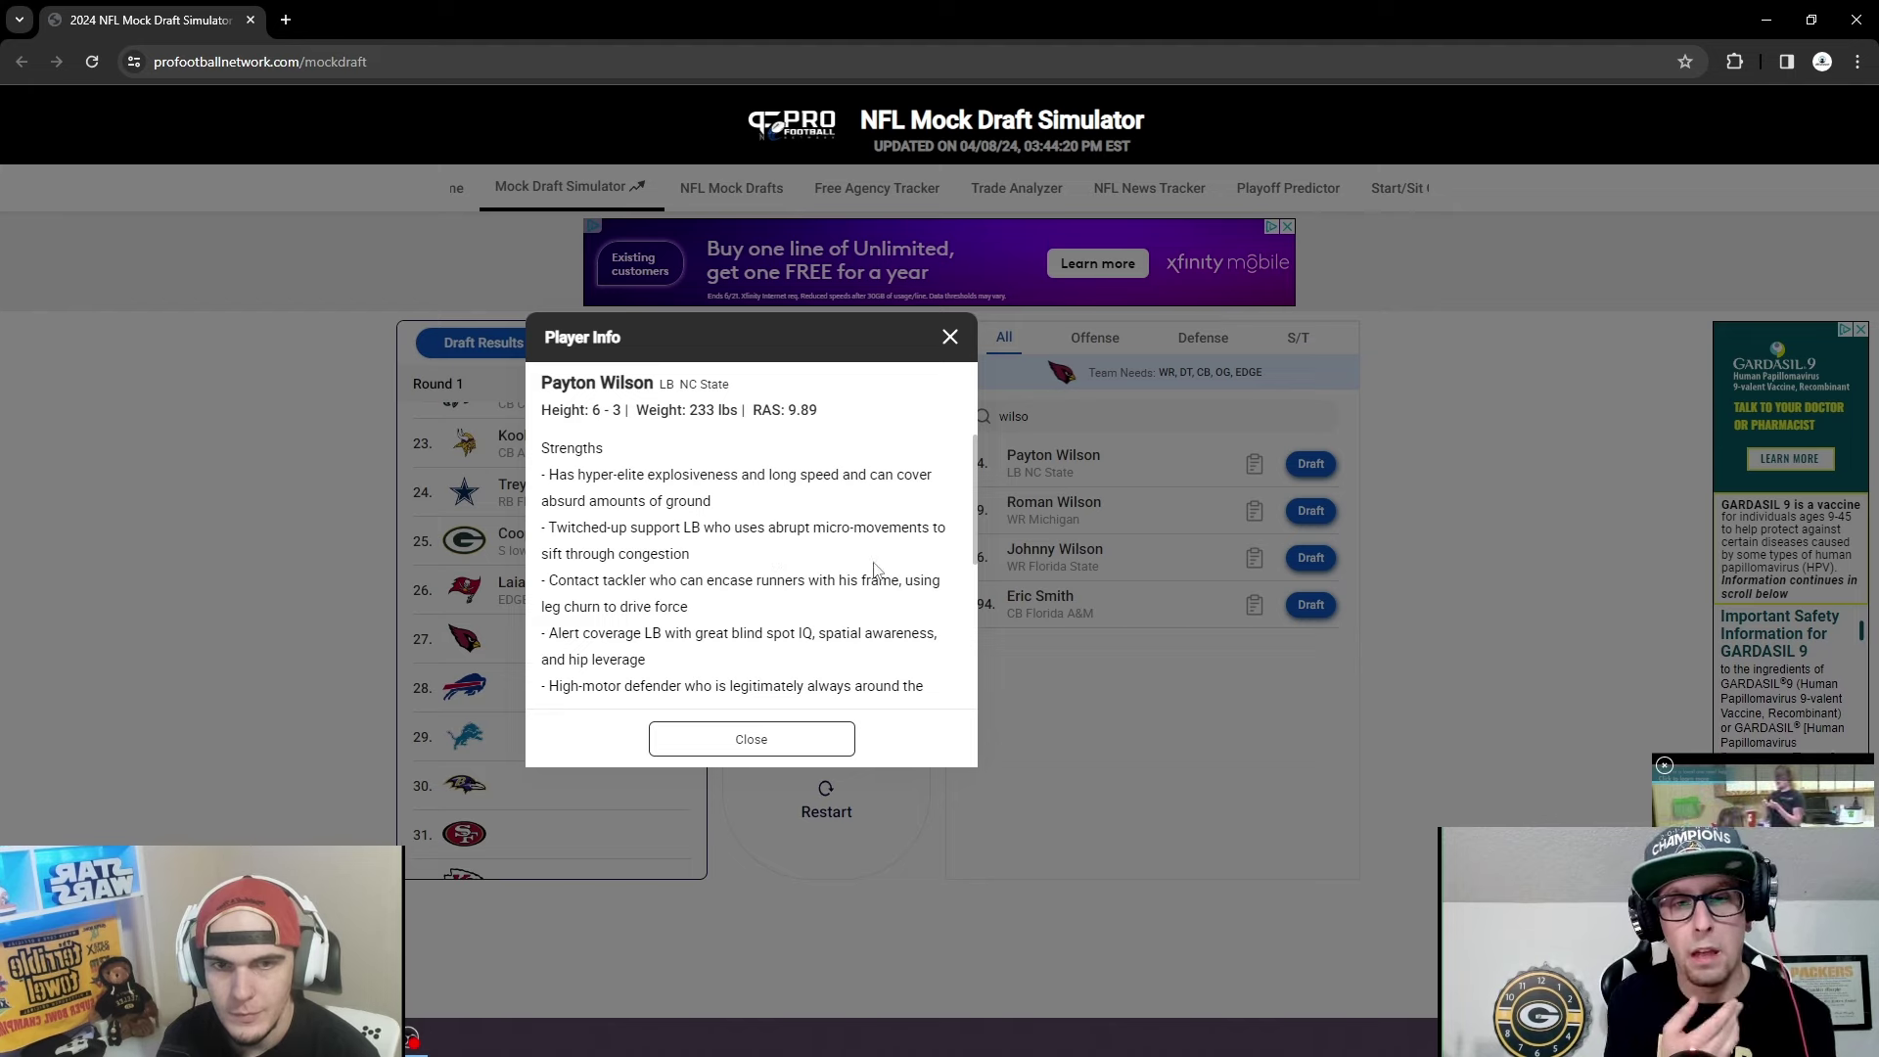
{"action": "scroll", "coordinate": [943, 613], "scroll_direction": "down", "scroll_amount": 1}
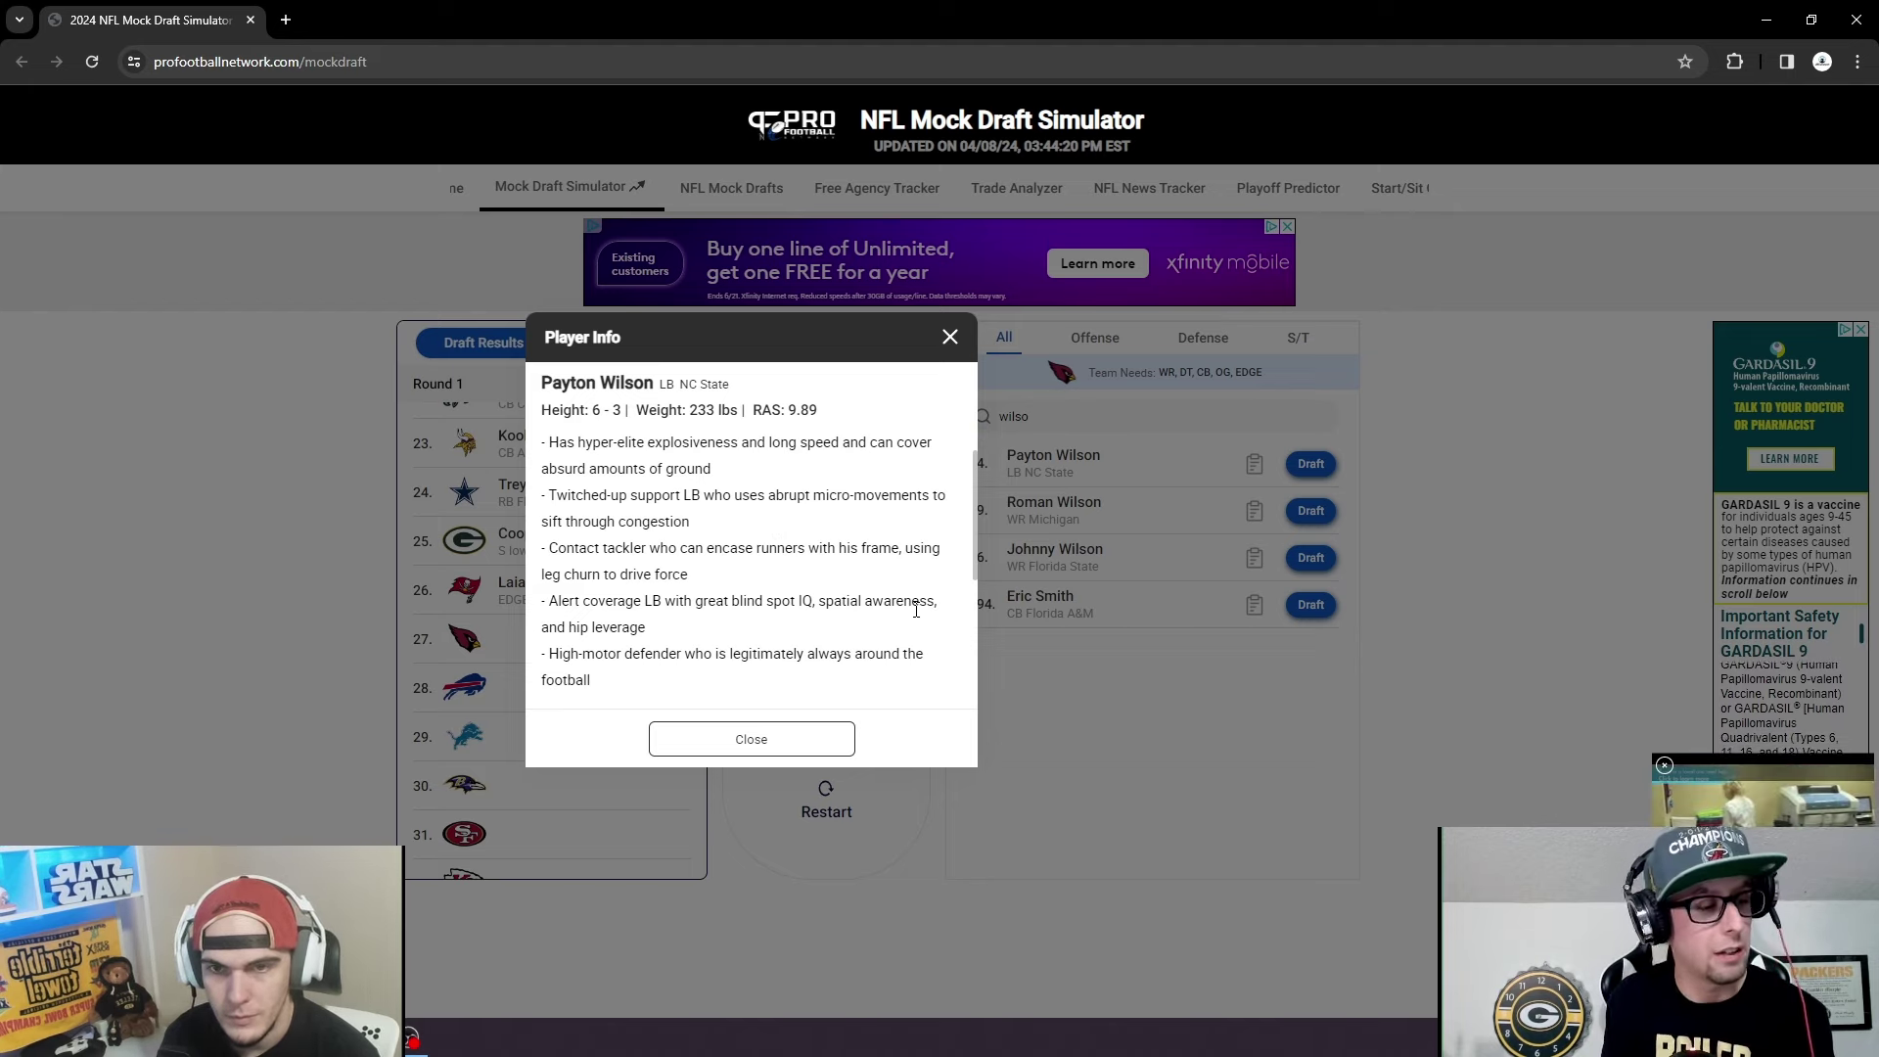
{"action": "scroll", "coordinate": [890, 636], "scroll_direction": "down", "scroll_amount": 1}
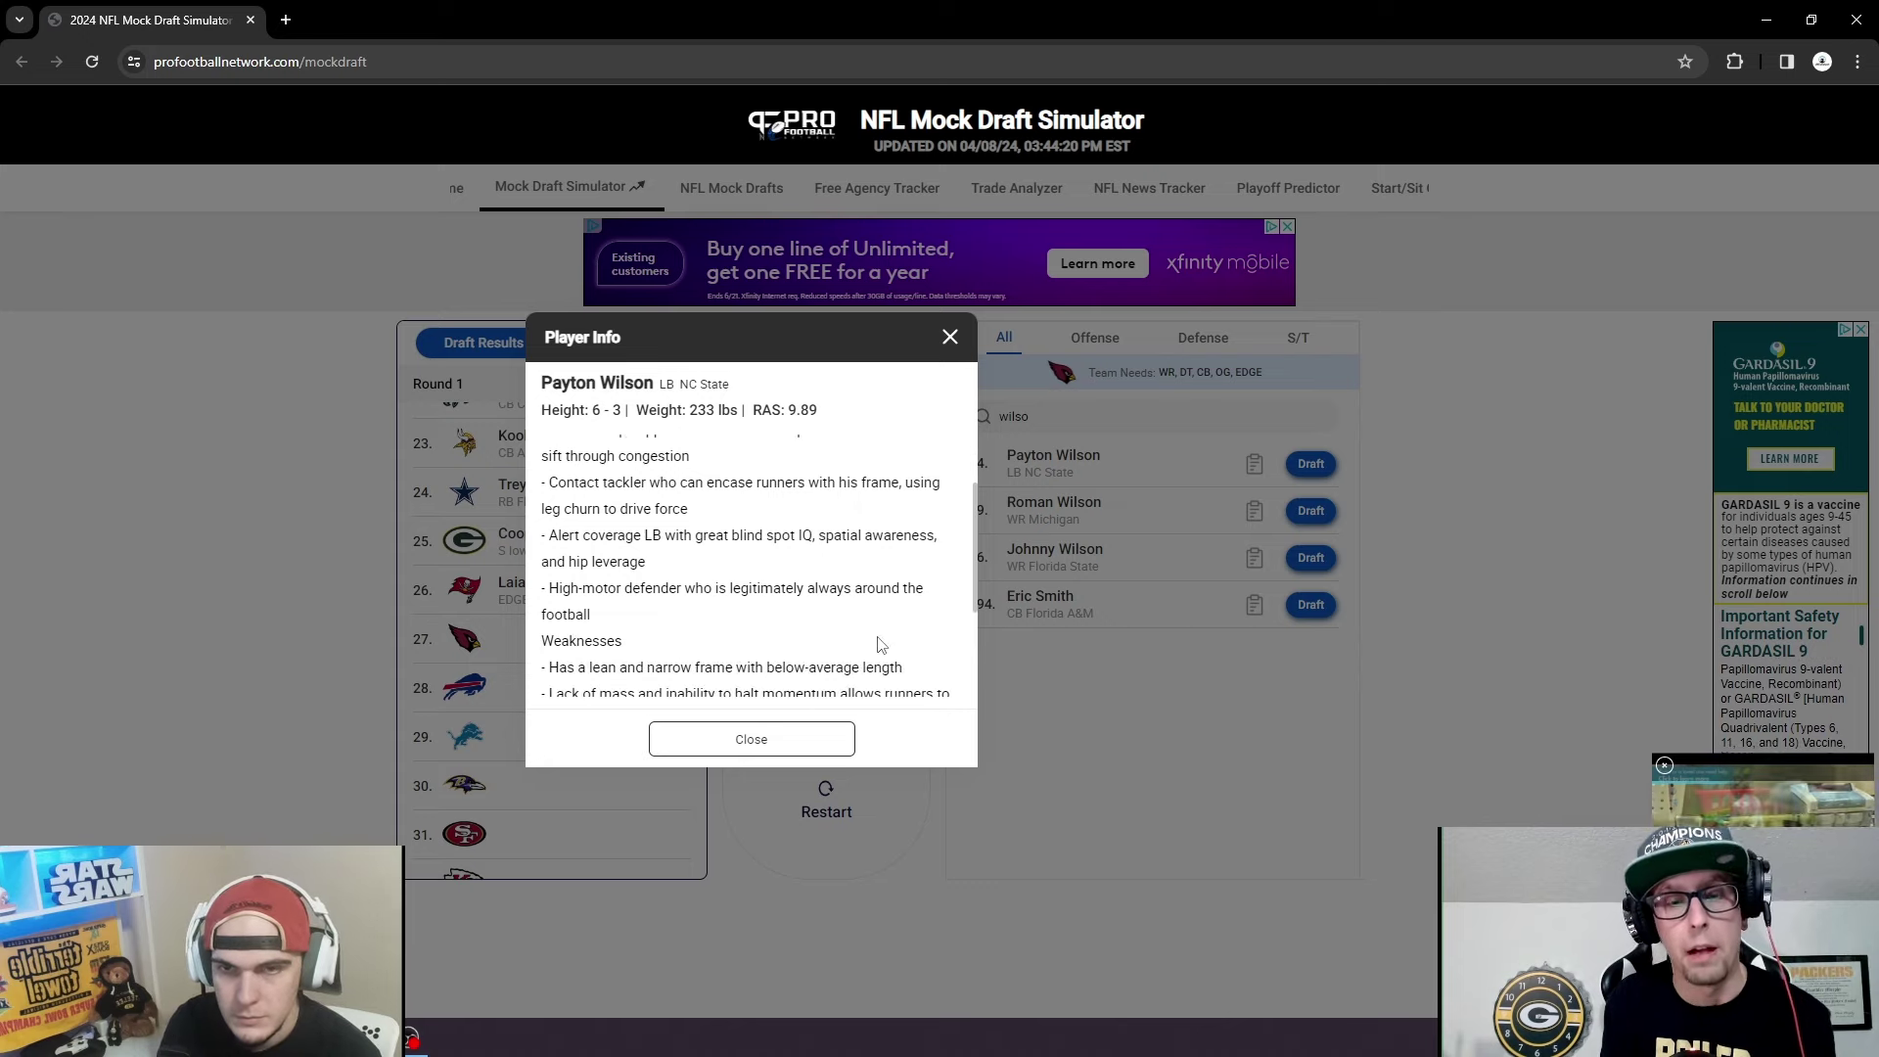
{"action": "scroll", "coordinate": [879, 648], "scroll_direction": "down", "scroll_amount": 1}
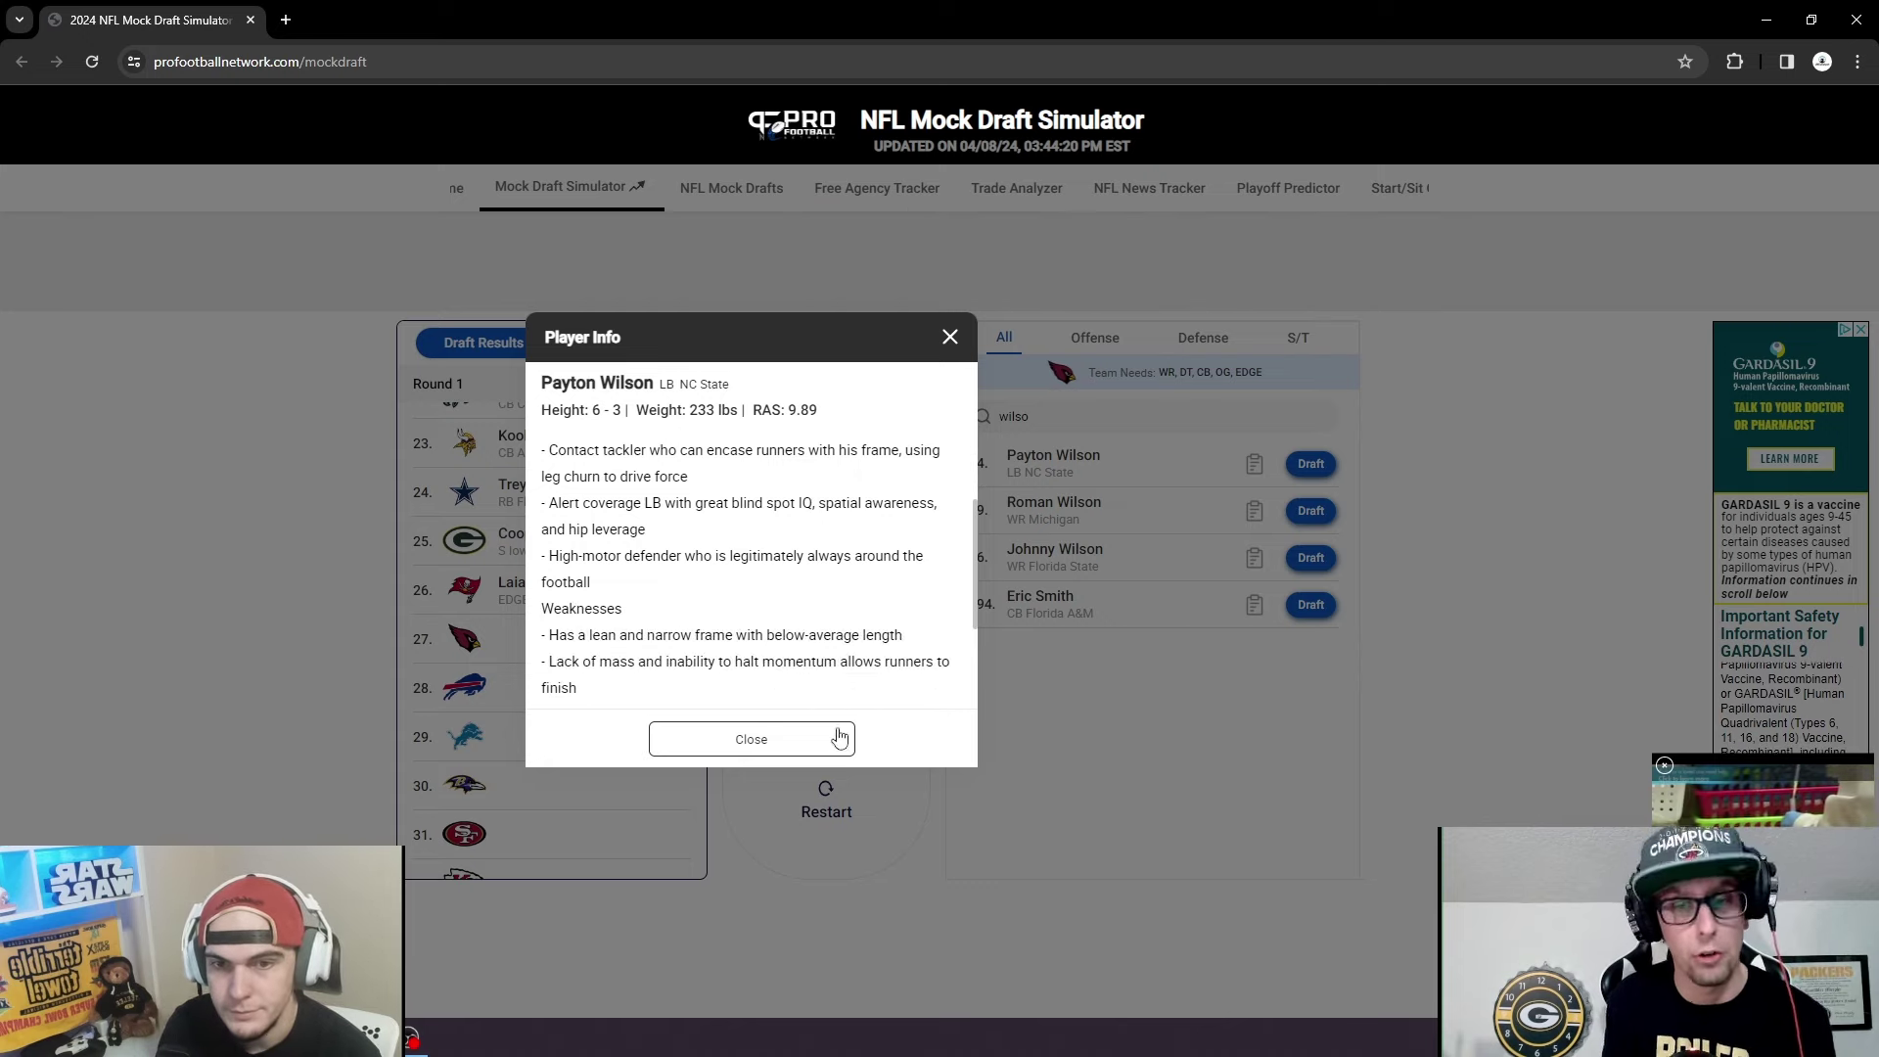
{"action": "left_click", "coordinate": [948, 337]}
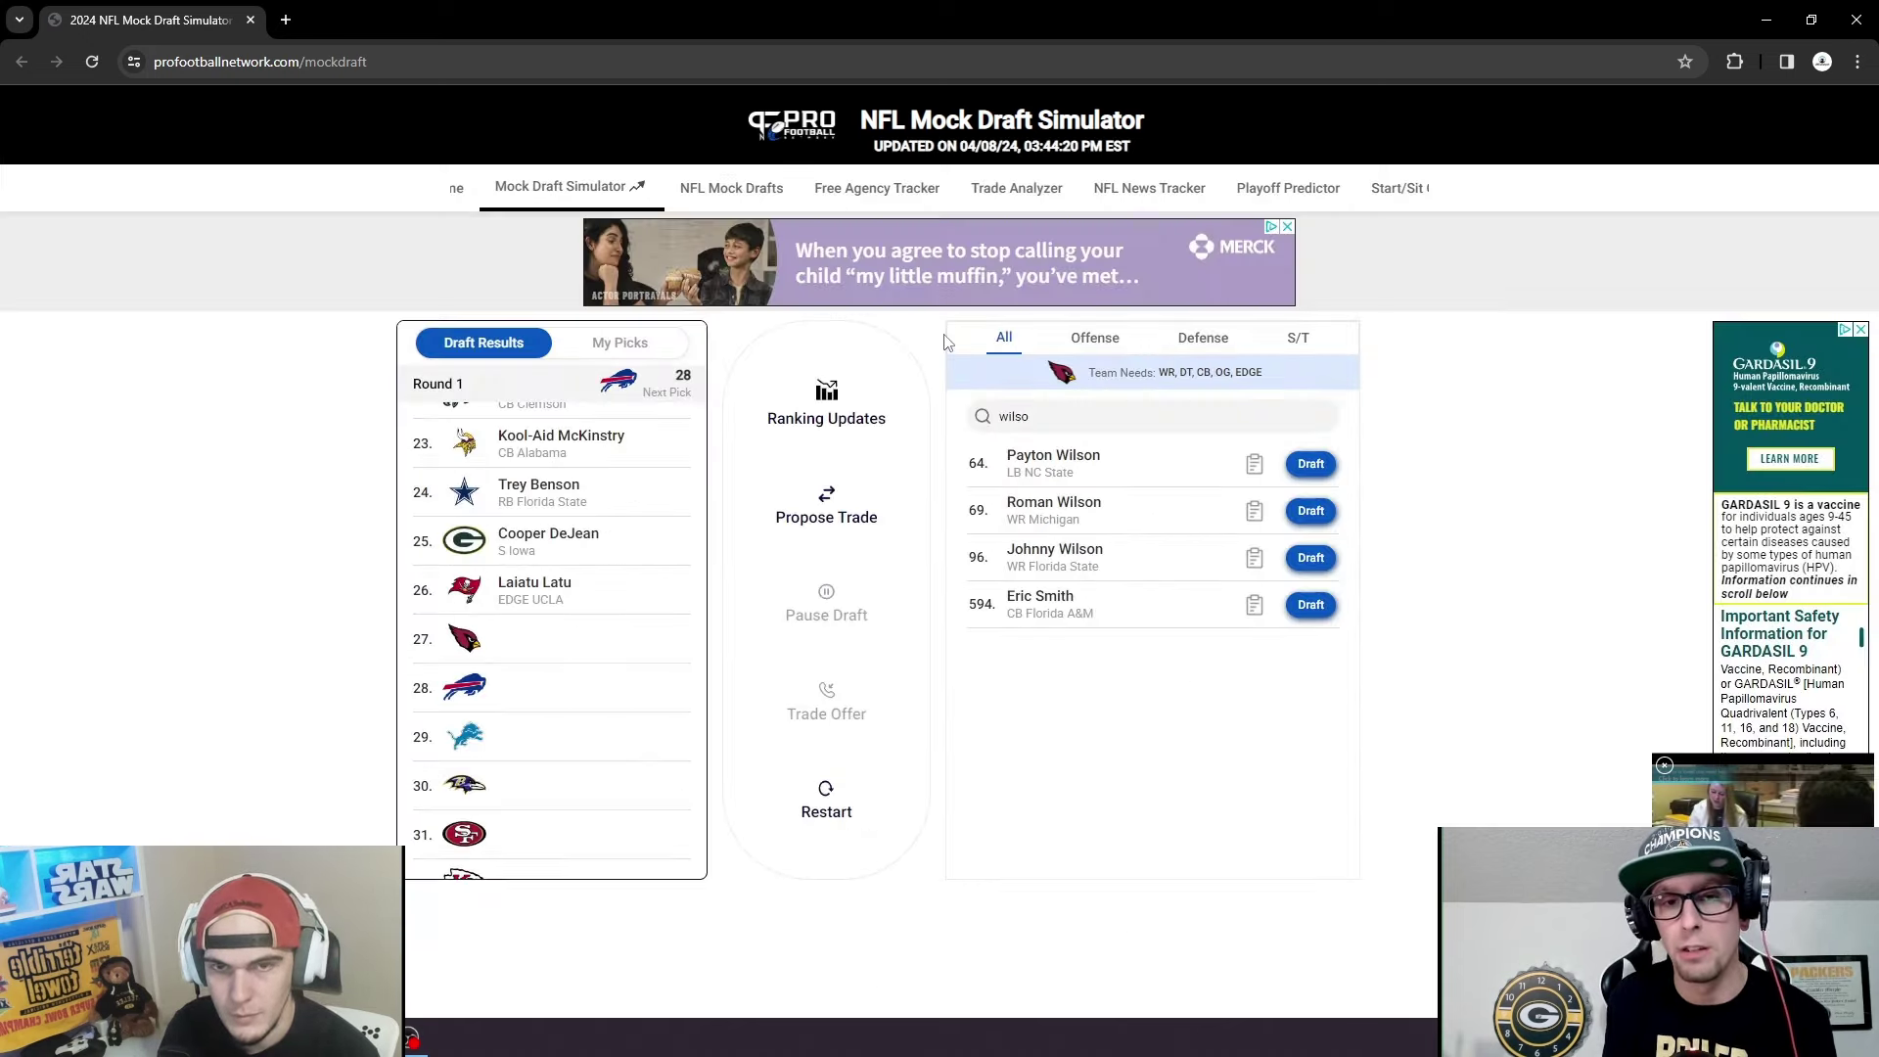
{"action": "left_click", "coordinate": [1309, 464]}
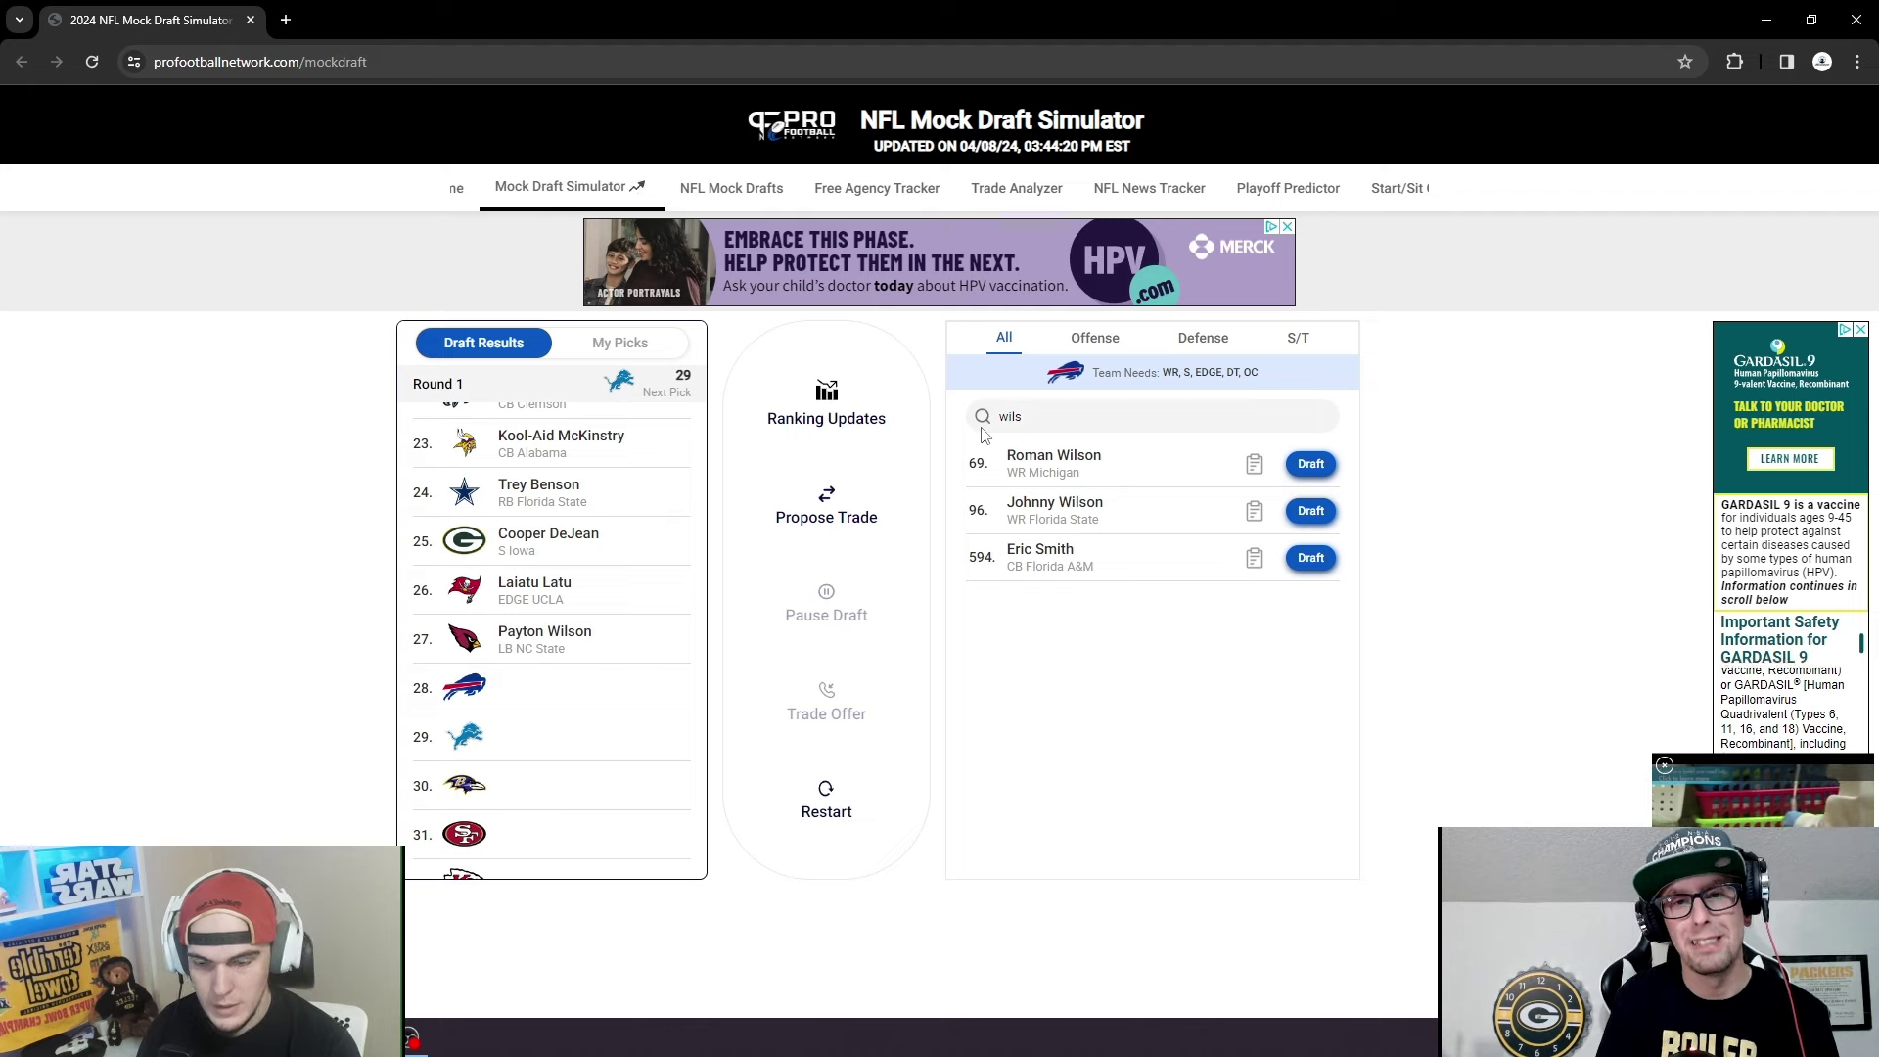
Clear the prospect search and filter the offensive prospects to wide receivers for the Bills' pick.
{"action": "key", "text": "BackSpace"}
{"action": "key", "text": "BackSpace"}
{"action": "key", "text": "BackSpace"}
{"action": "key", "text": "BackSpace"}
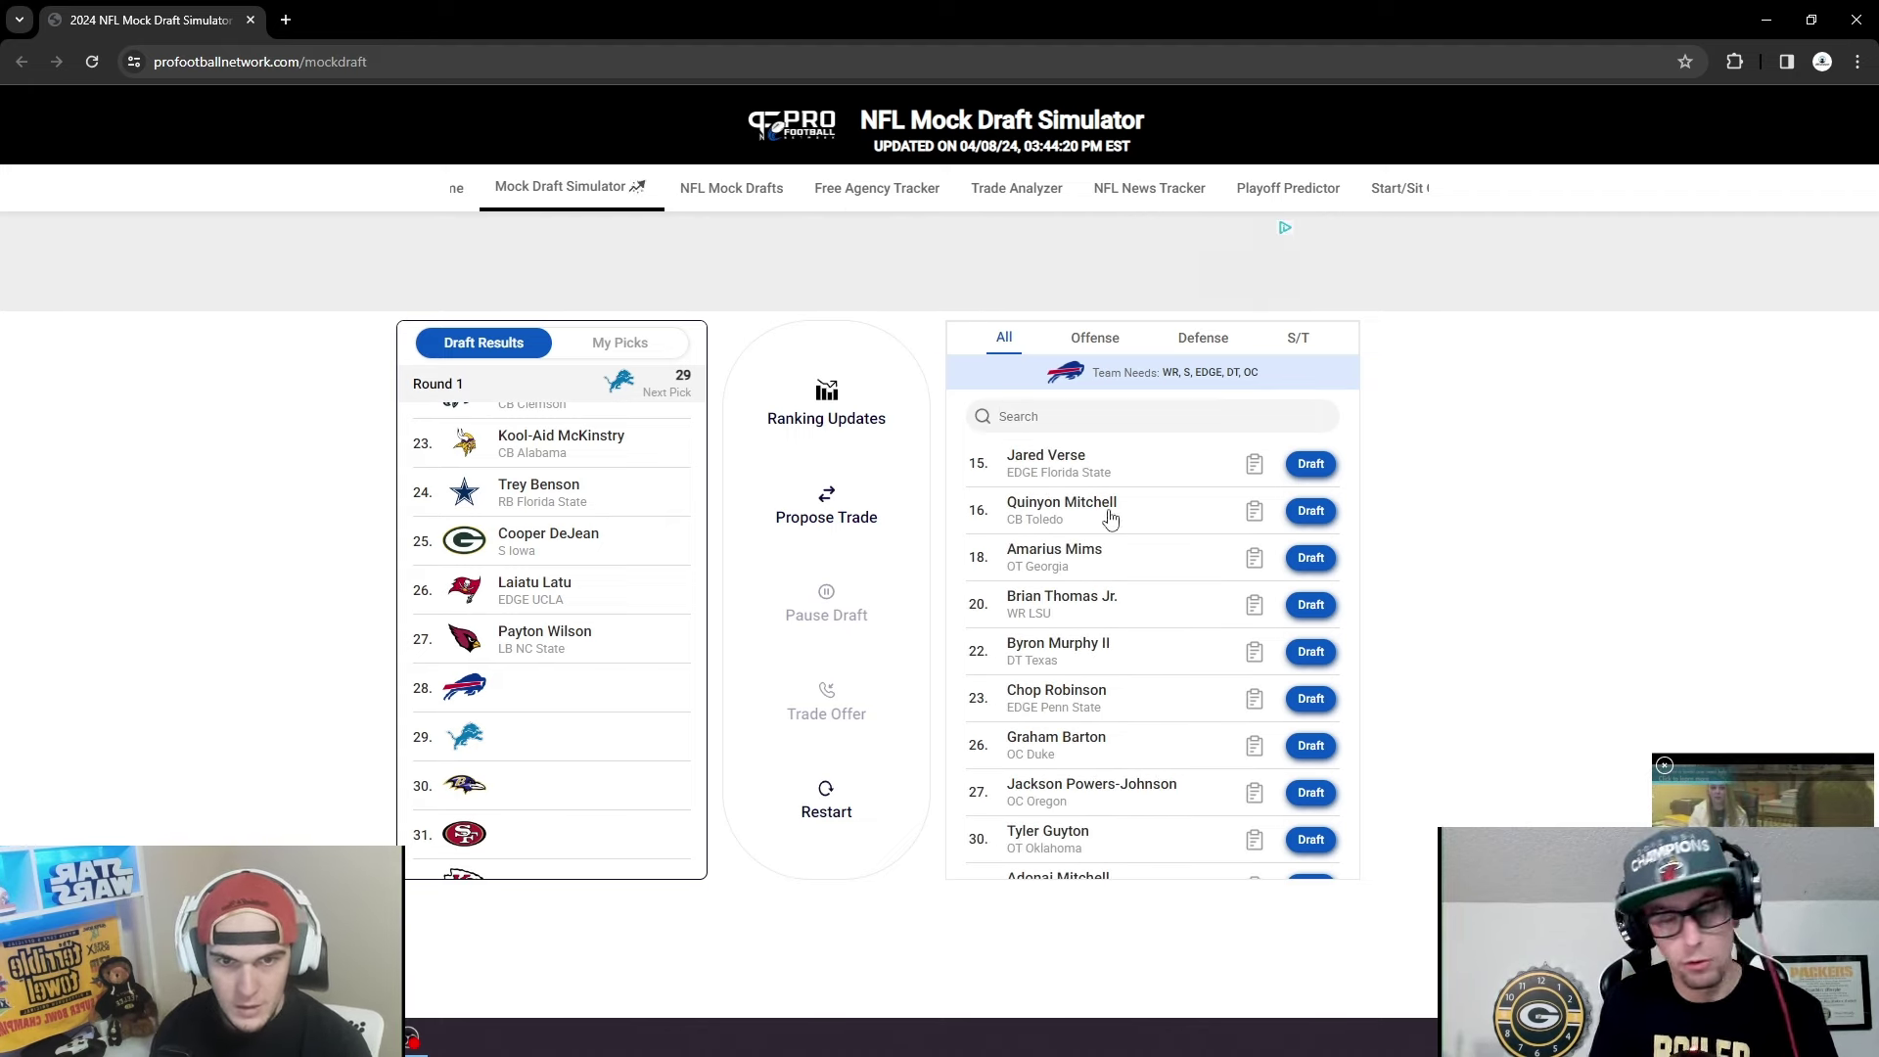
{"action": "left_click", "coordinate": [1093, 337]}
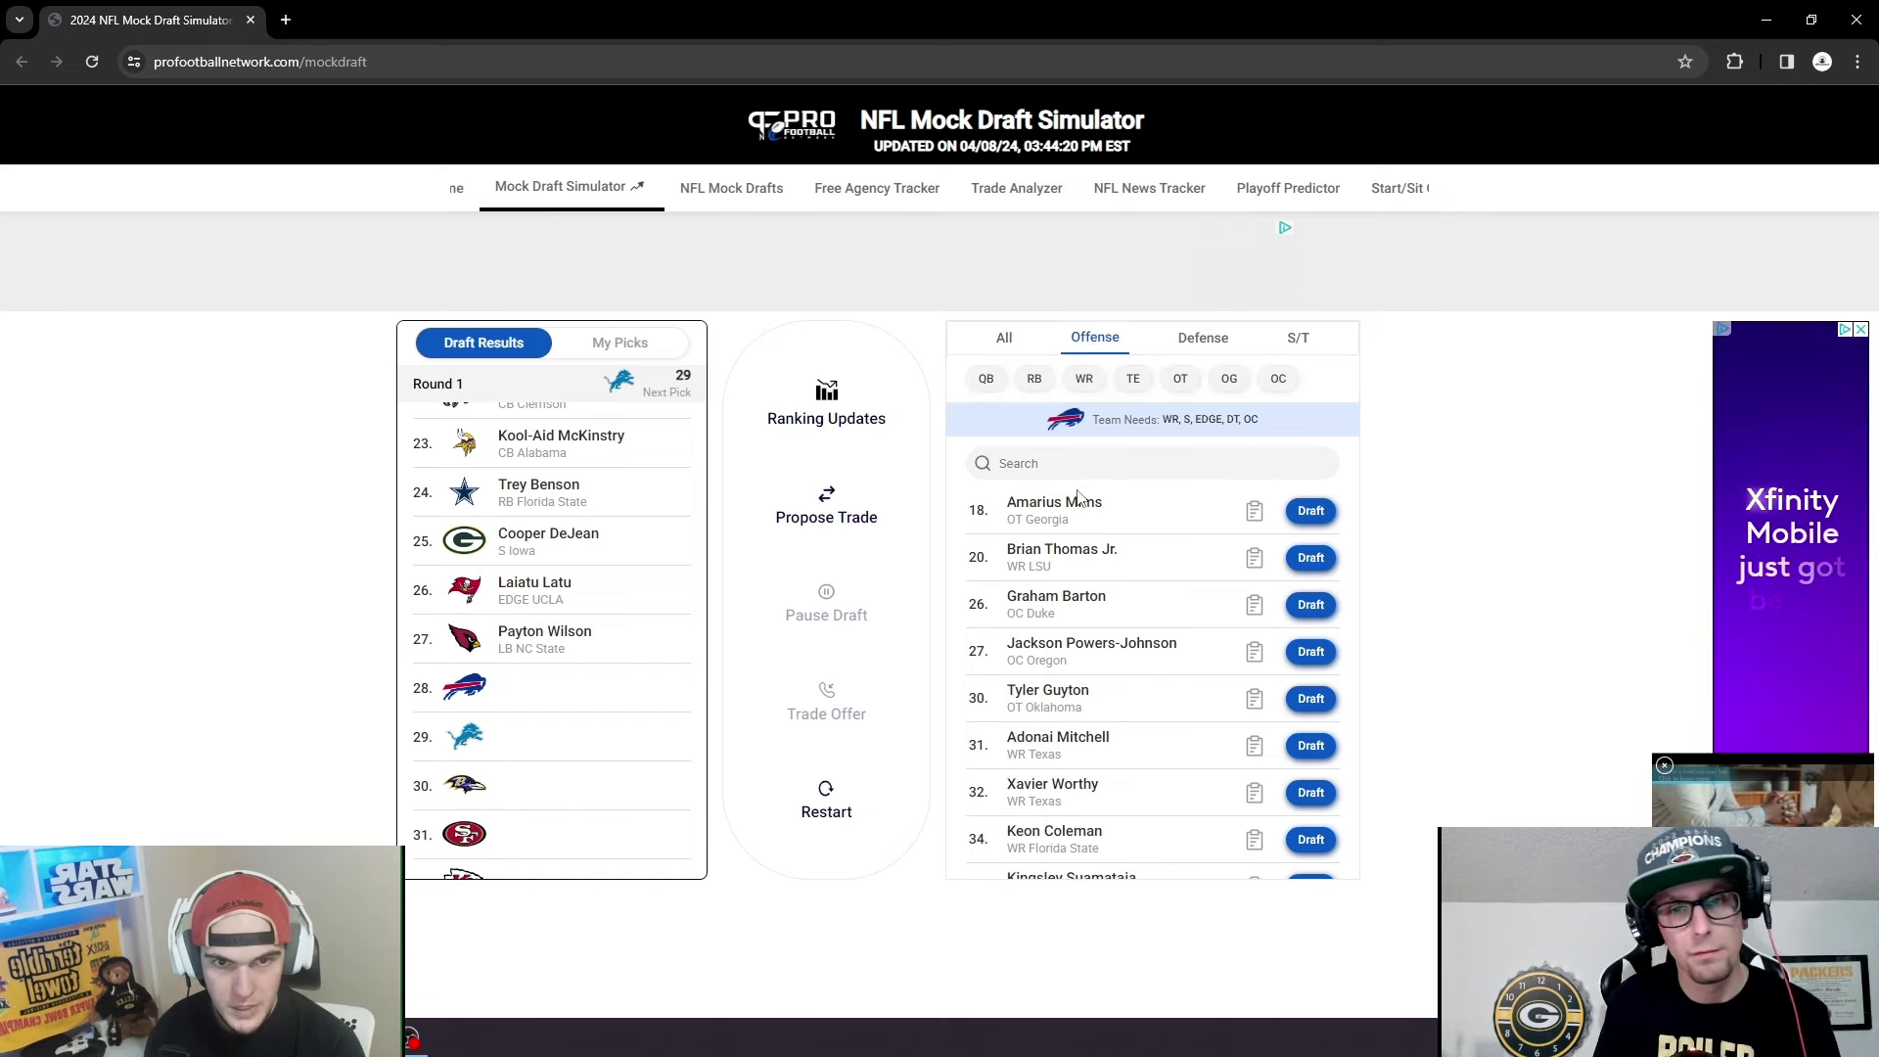
{"action": "left_click", "coordinate": [1082, 381]}
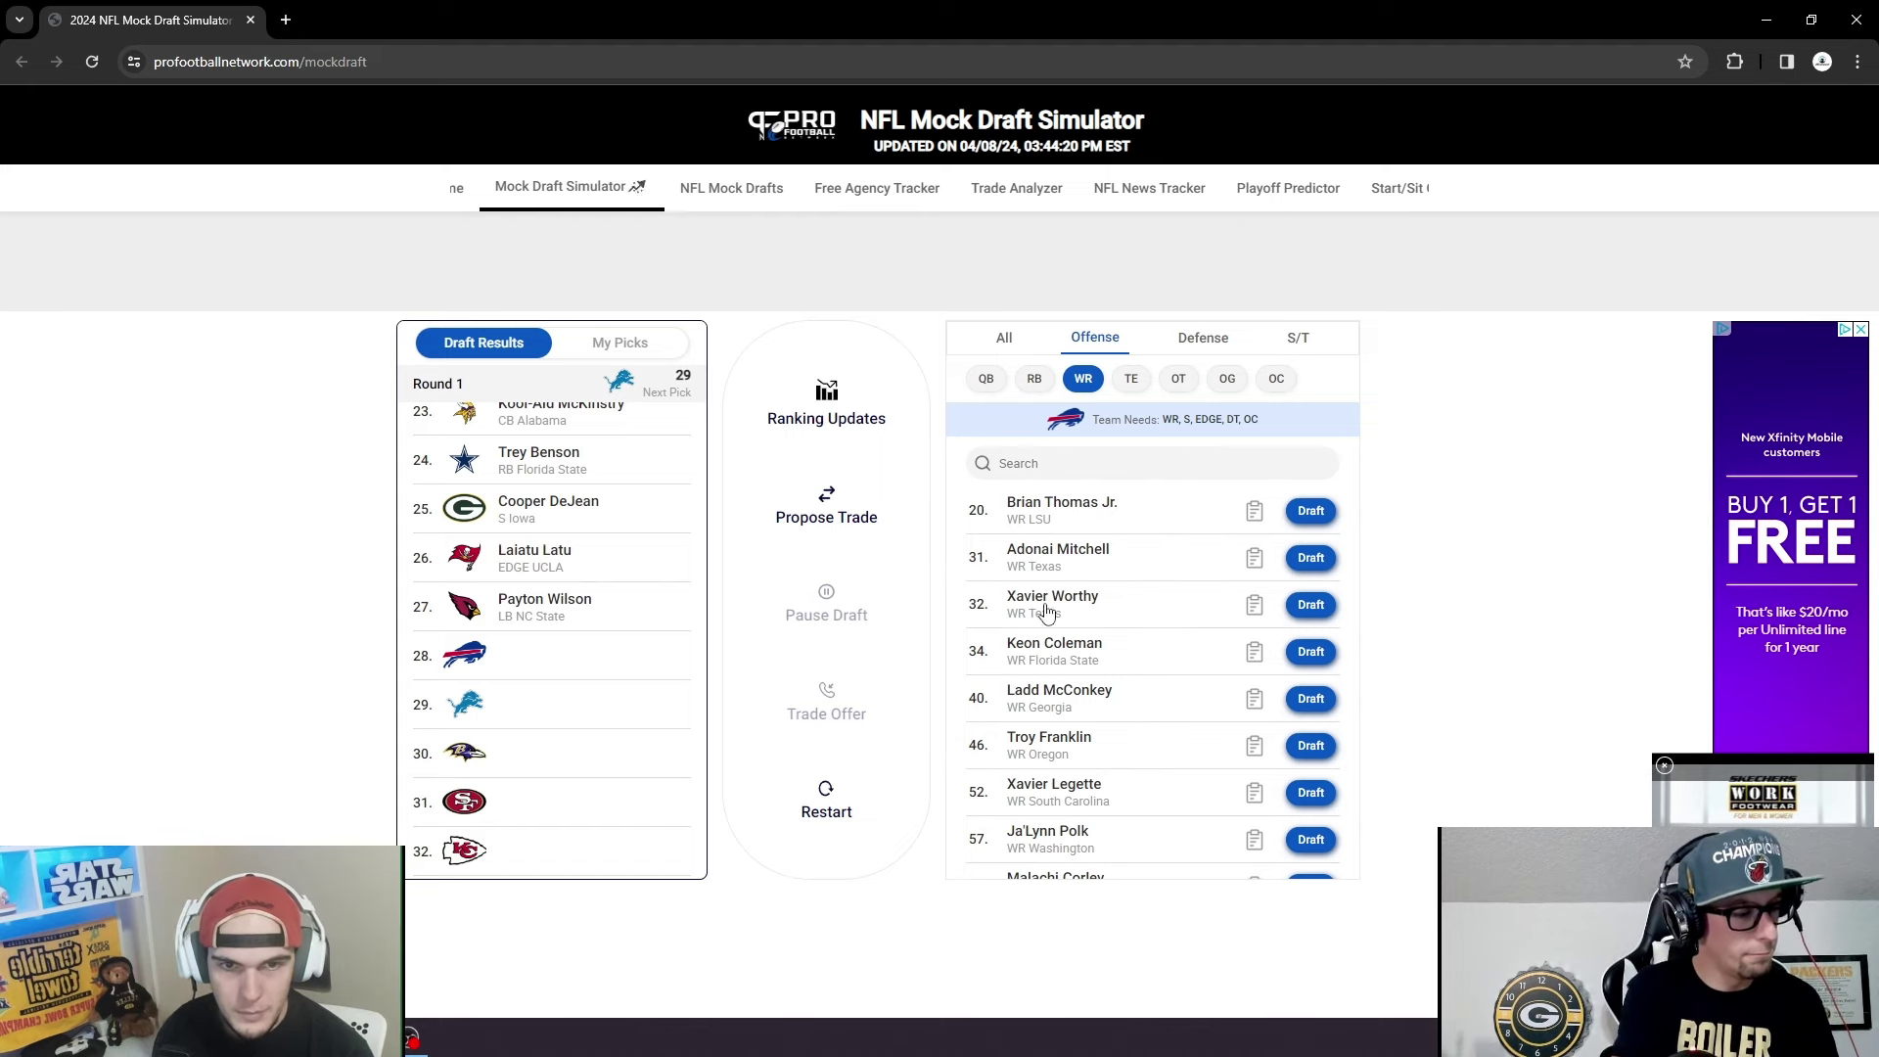
Read the strengths and weaknesses in Brian Thomas Jr.'s player info, and draft him for the Bills at pick 28.
{"action": "left_click", "coordinate": [1079, 509]}
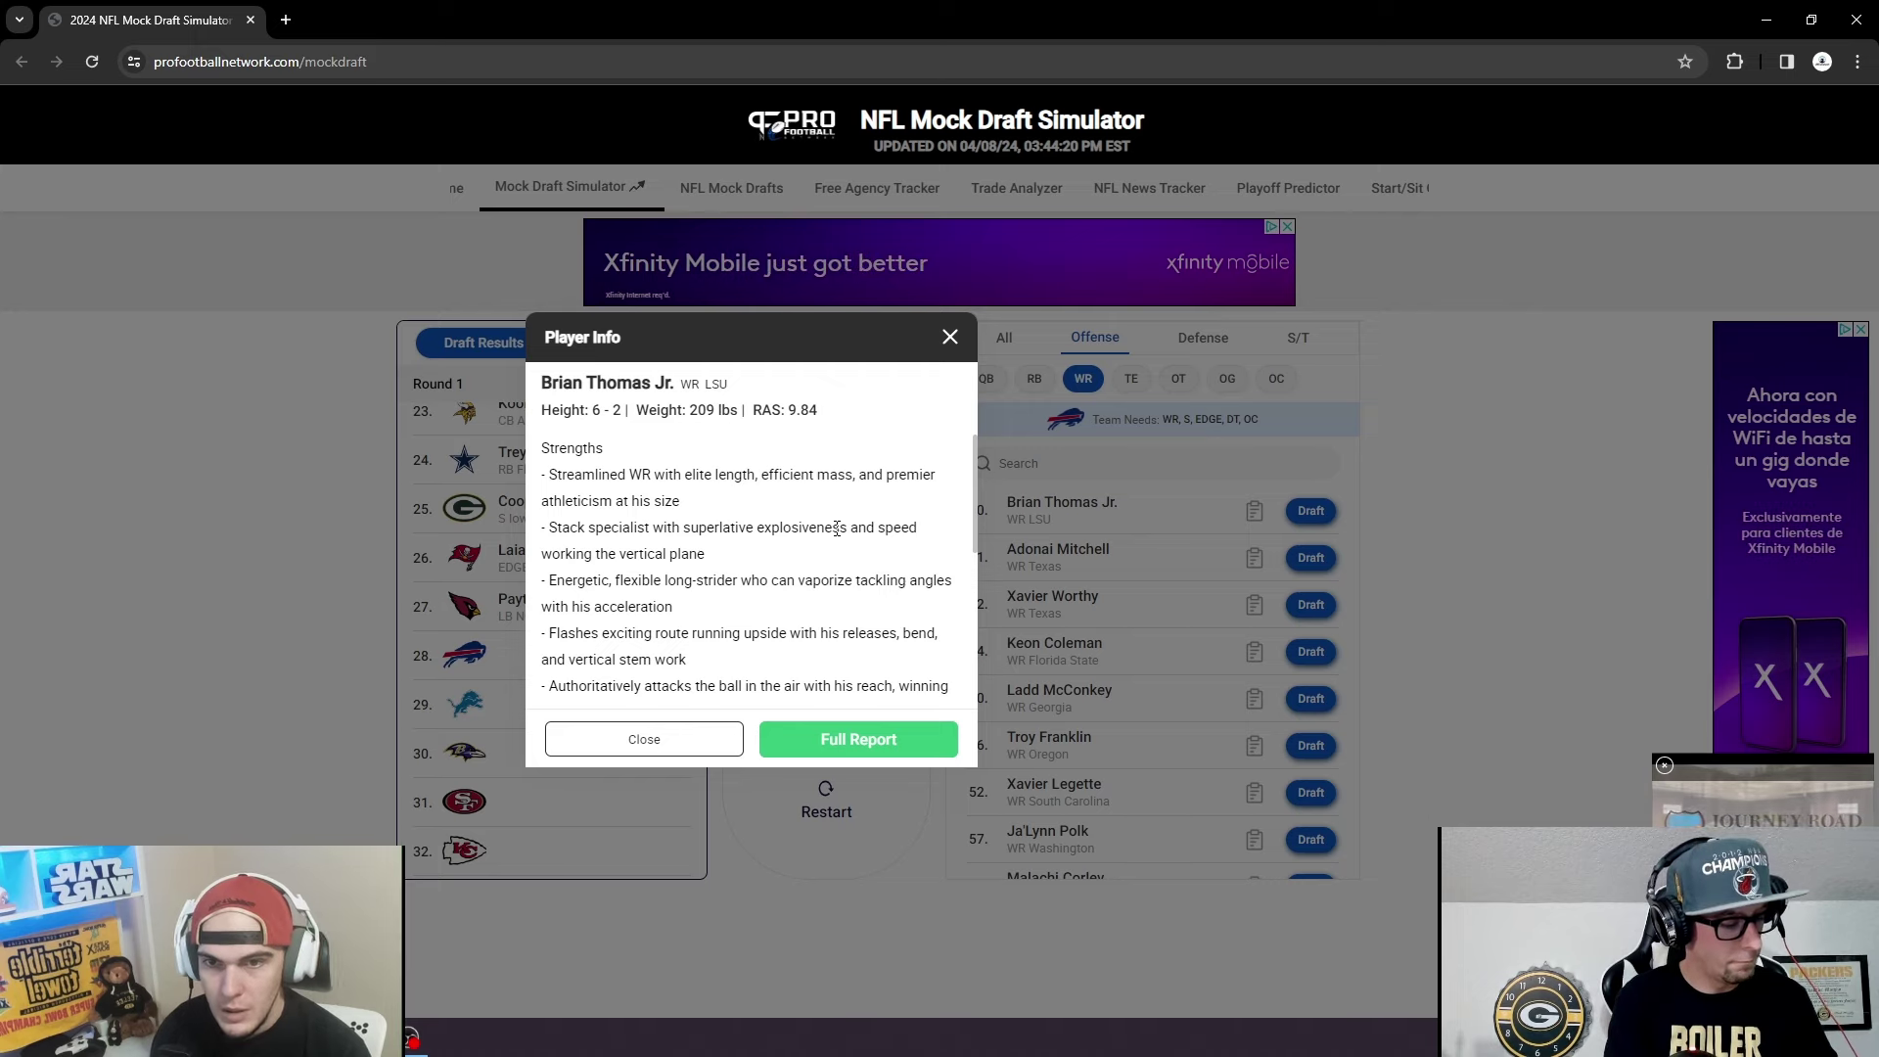
{"action": "scroll", "coordinate": [936, 574], "scroll_direction": "down", "scroll_amount": 1}
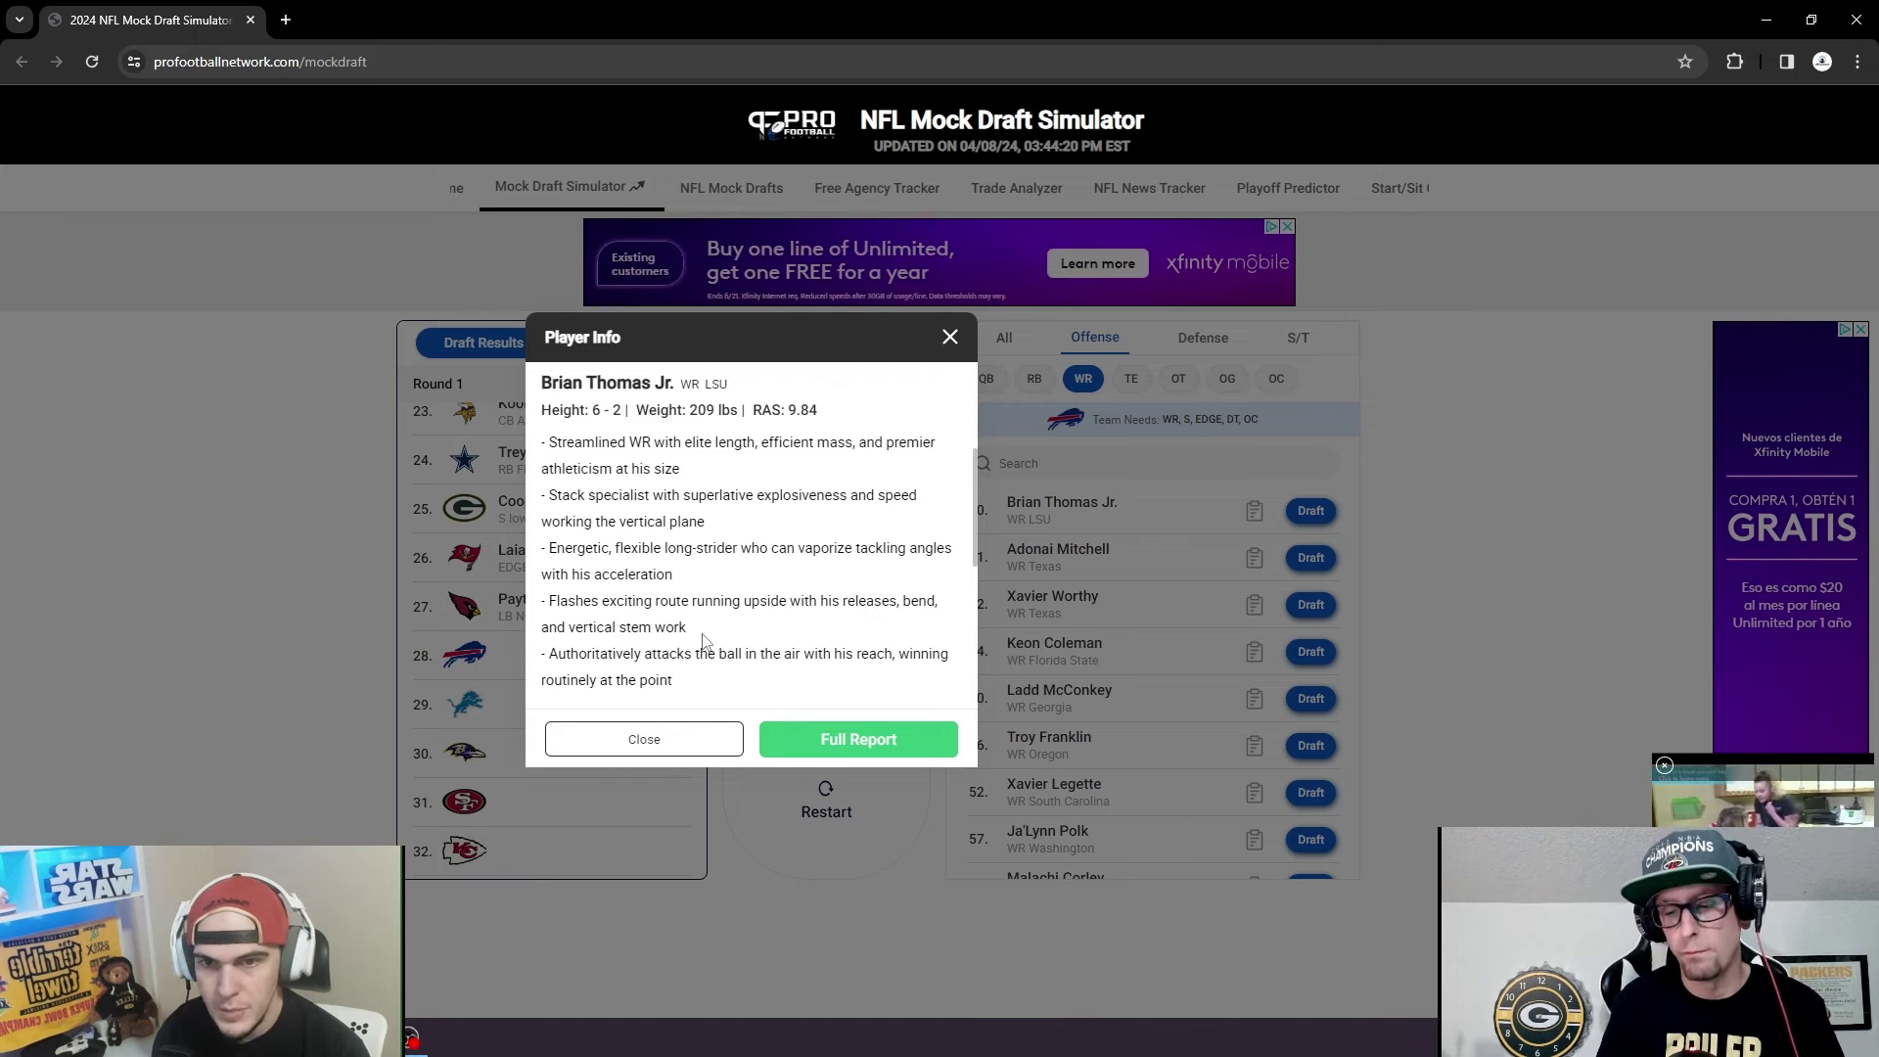
{"action": "scroll", "coordinate": [889, 578], "scroll_direction": "down", "scroll_amount": 1}
{"action": "scroll", "coordinate": [889, 578], "scroll_direction": "down", "scroll_amount": 3}
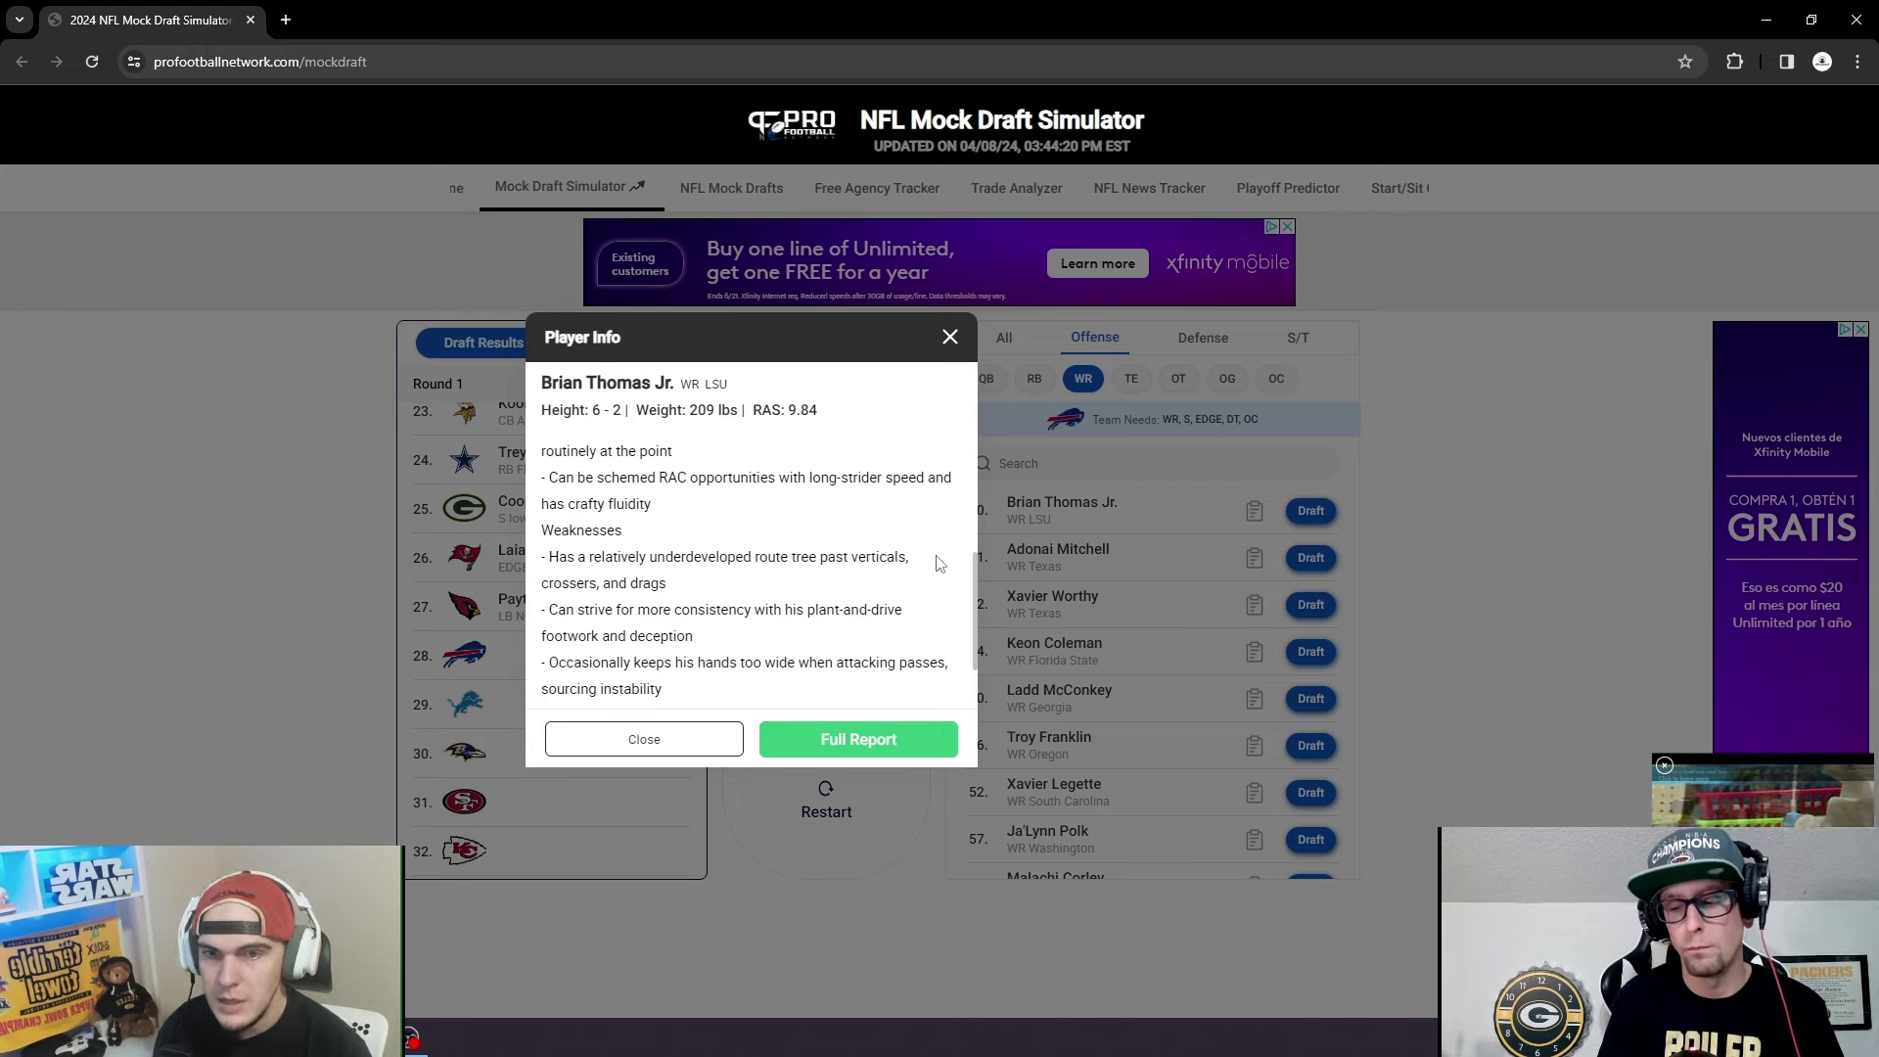
{"action": "scroll", "coordinate": [939, 565], "scroll_direction": "down", "scroll_amount": 1}
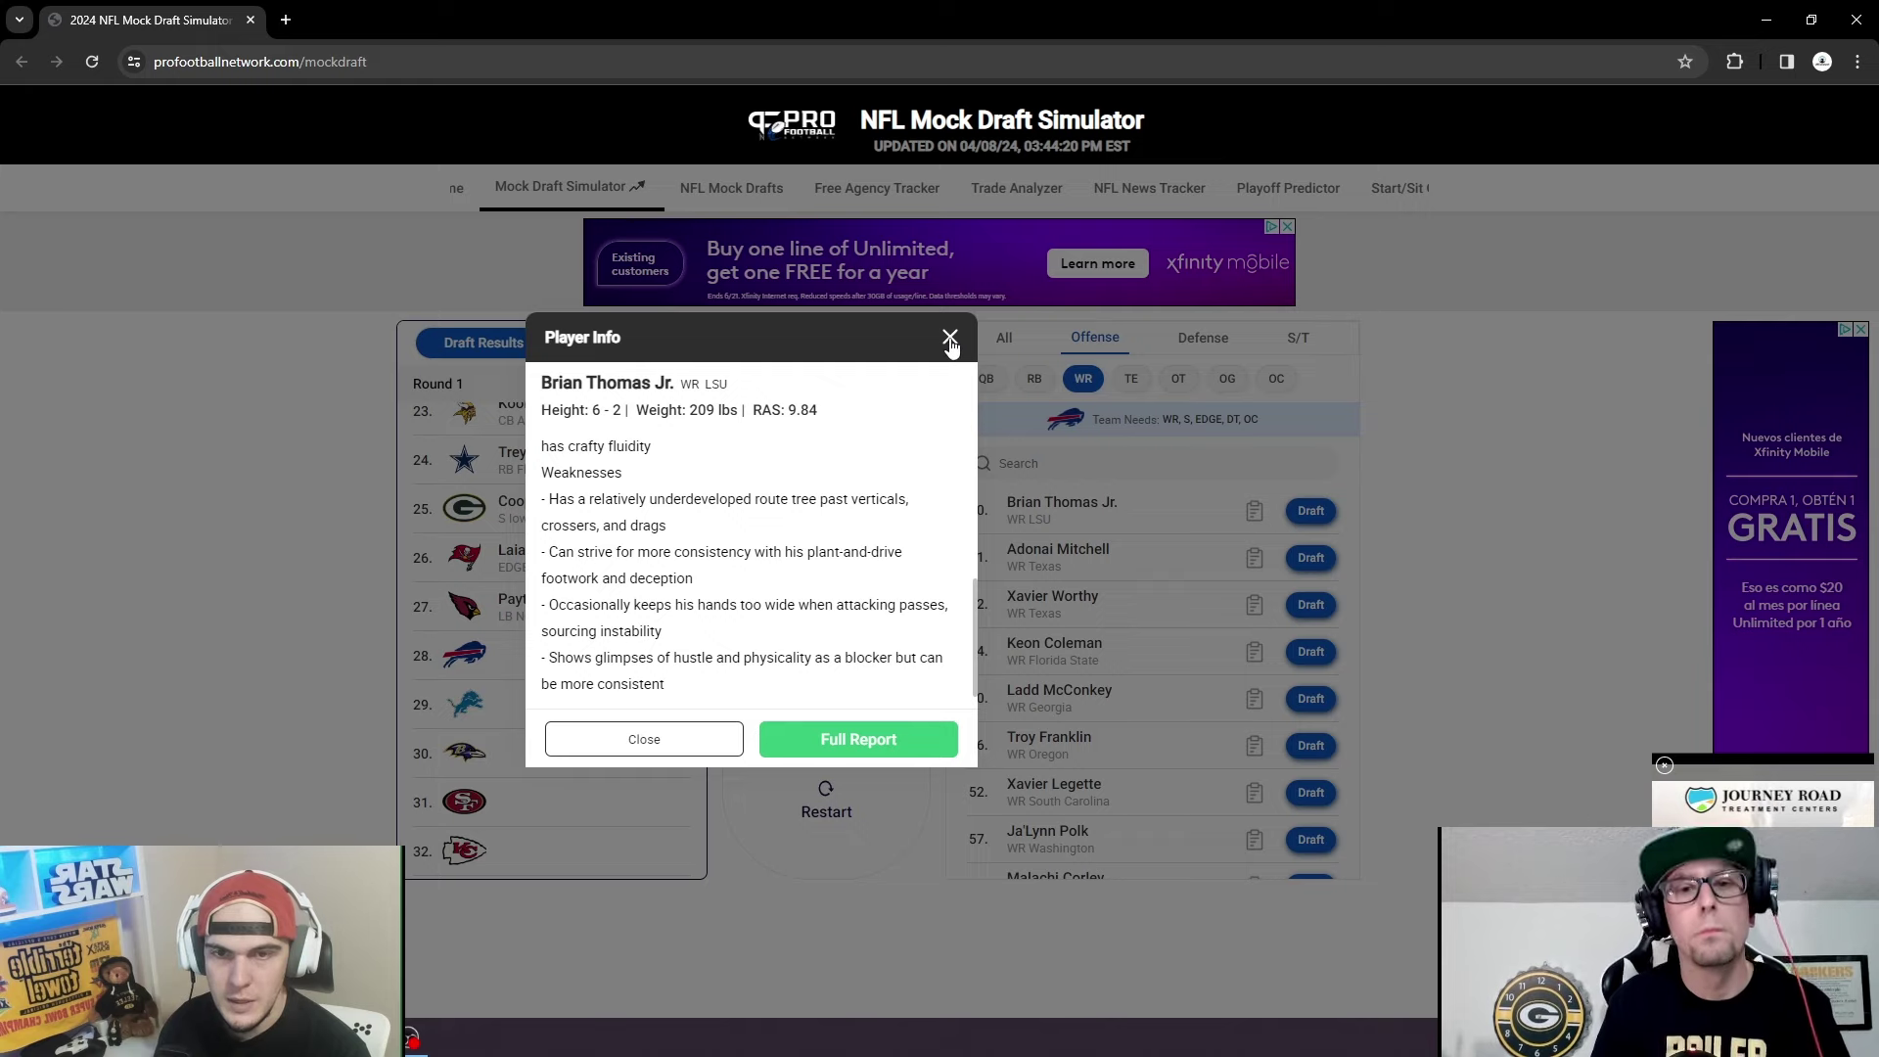
{"action": "left_click", "coordinate": [1162, 508]}
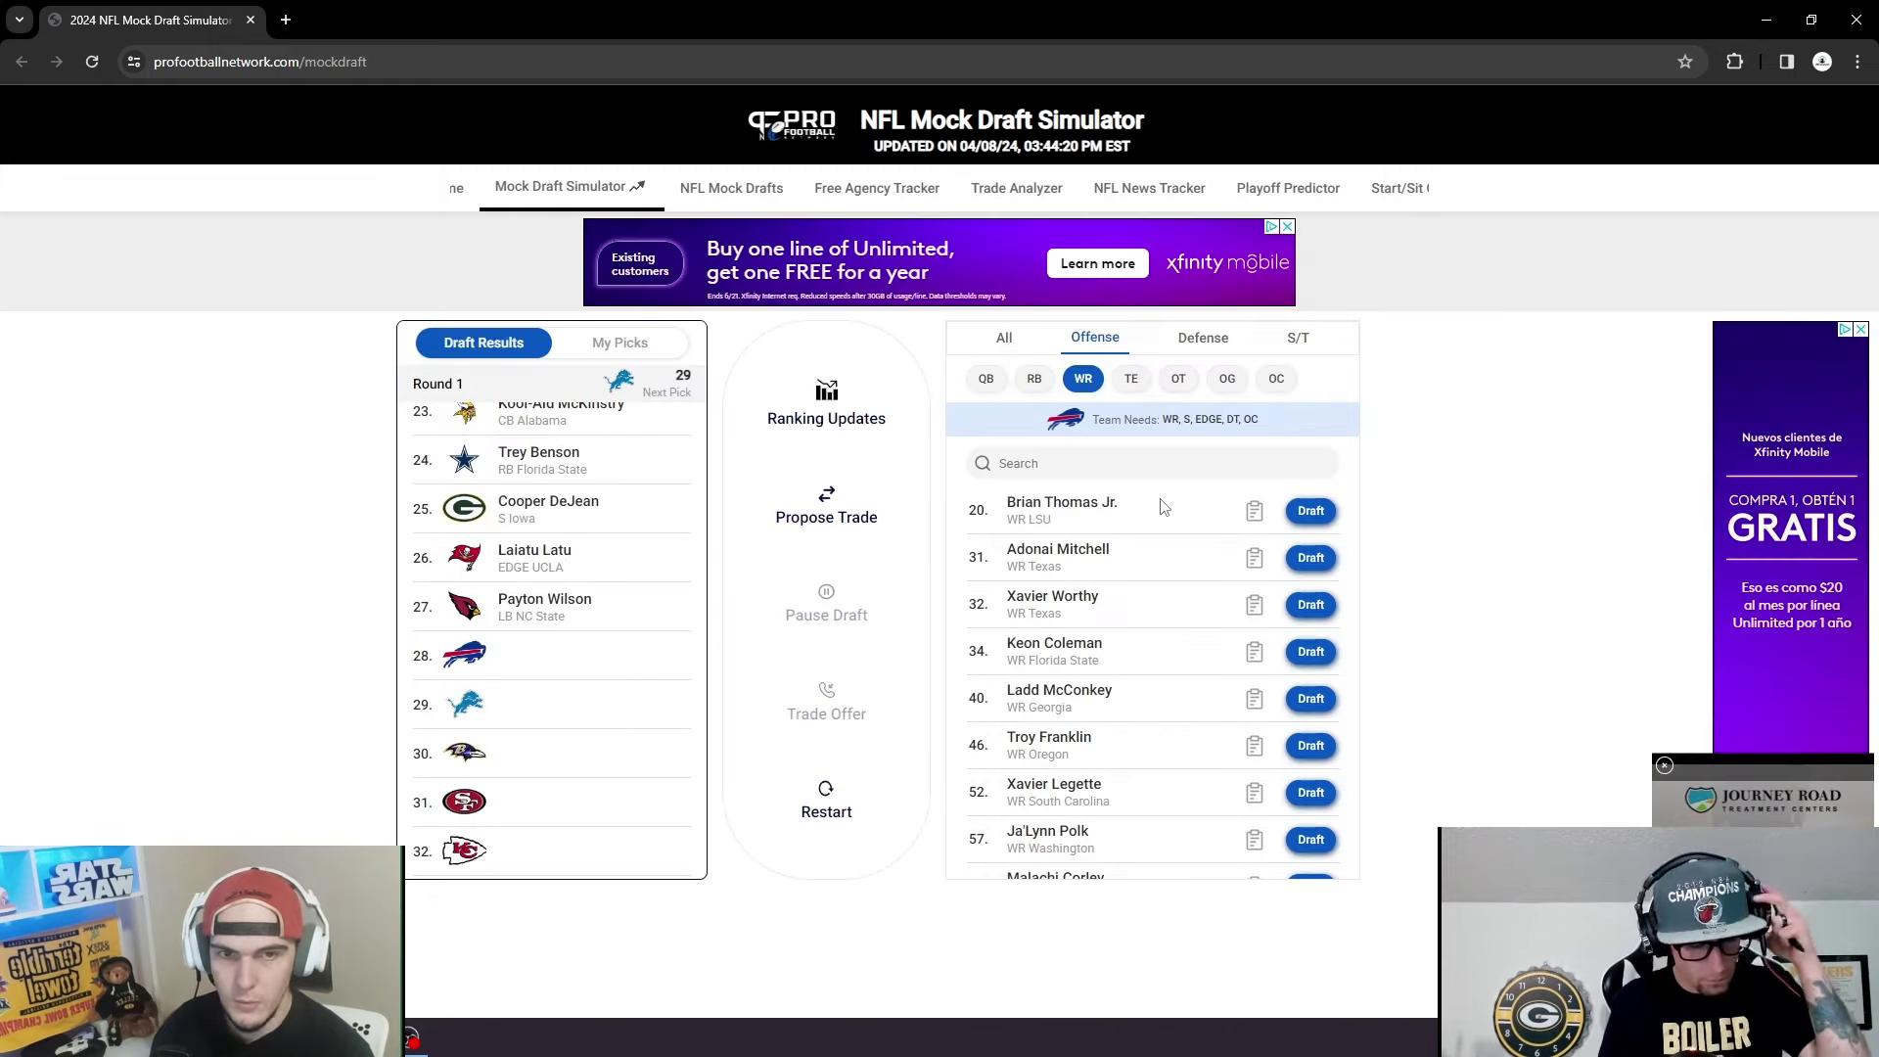
{"action": "left_click", "coordinate": [1311, 512]}
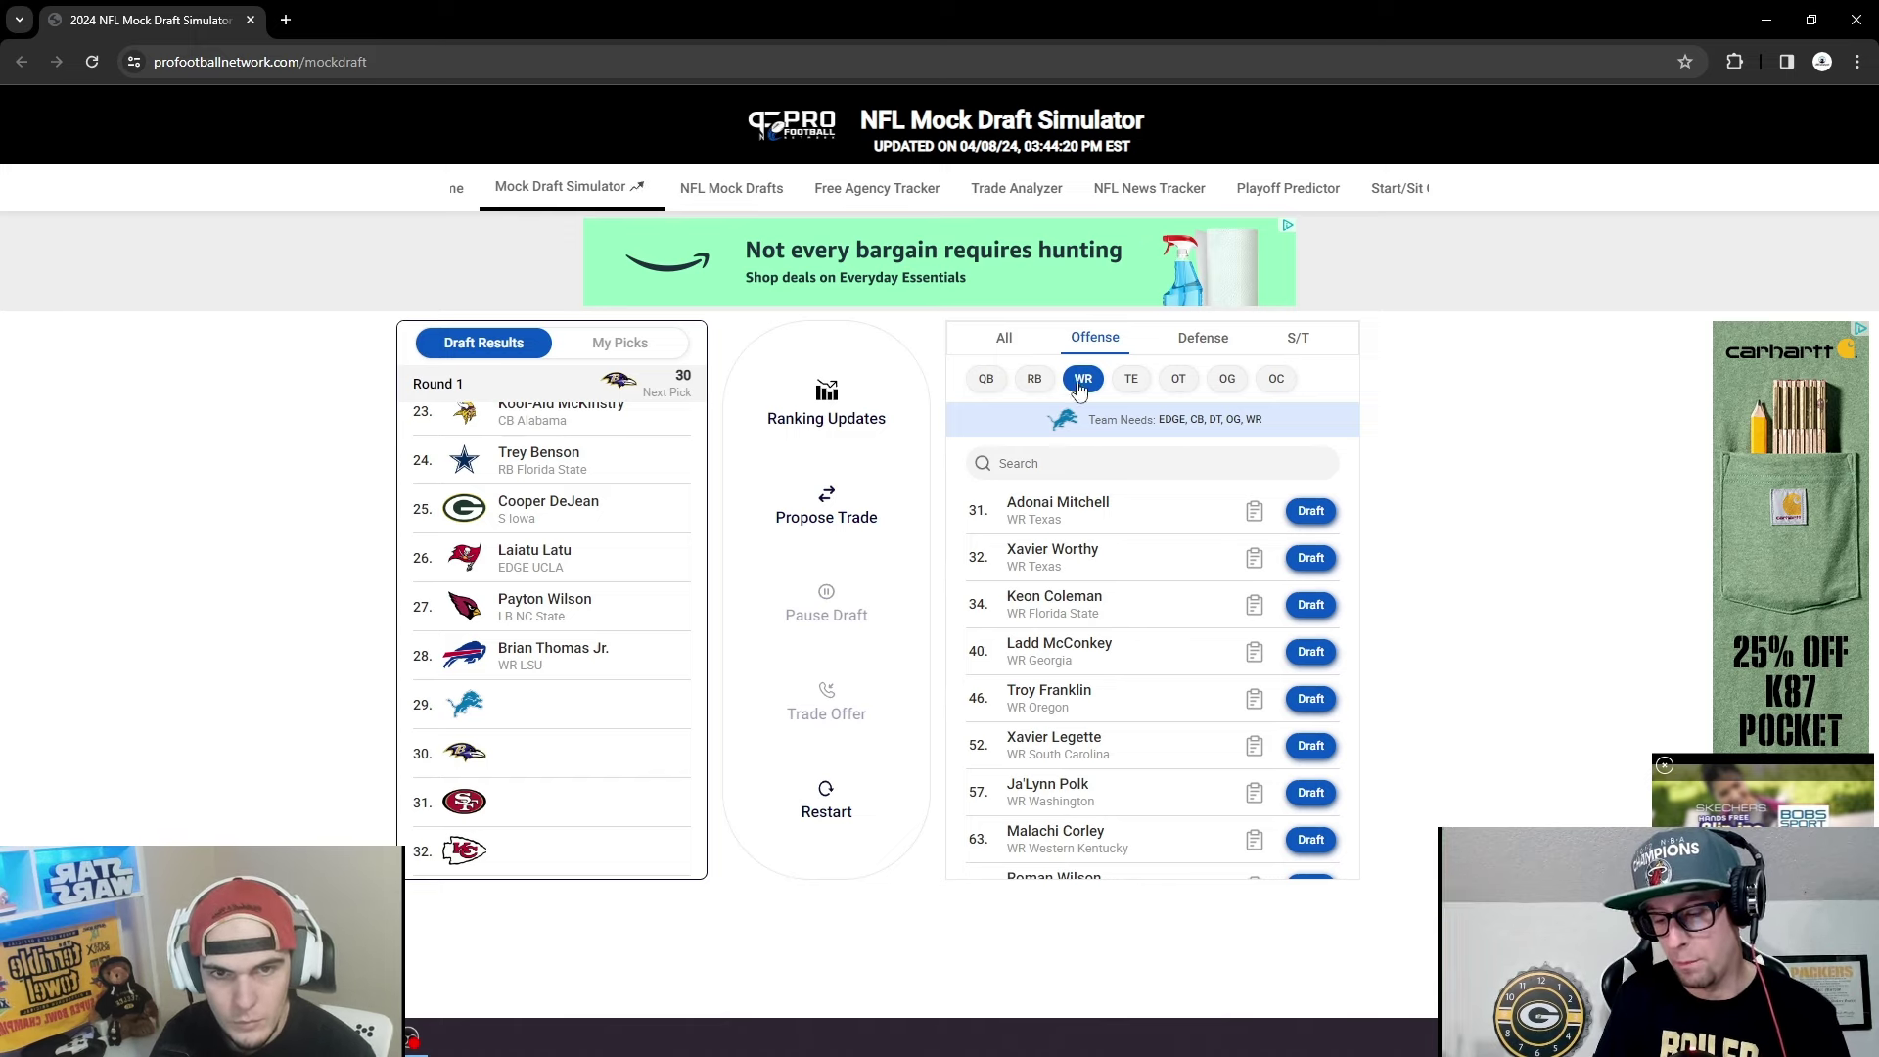
Compare all prospects with the defensive cornerbacks, draft Quinyon Mitchell for the Lions at pick 29, and read his player info.
{"action": "left_click", "coordinate": [1008, 343]}
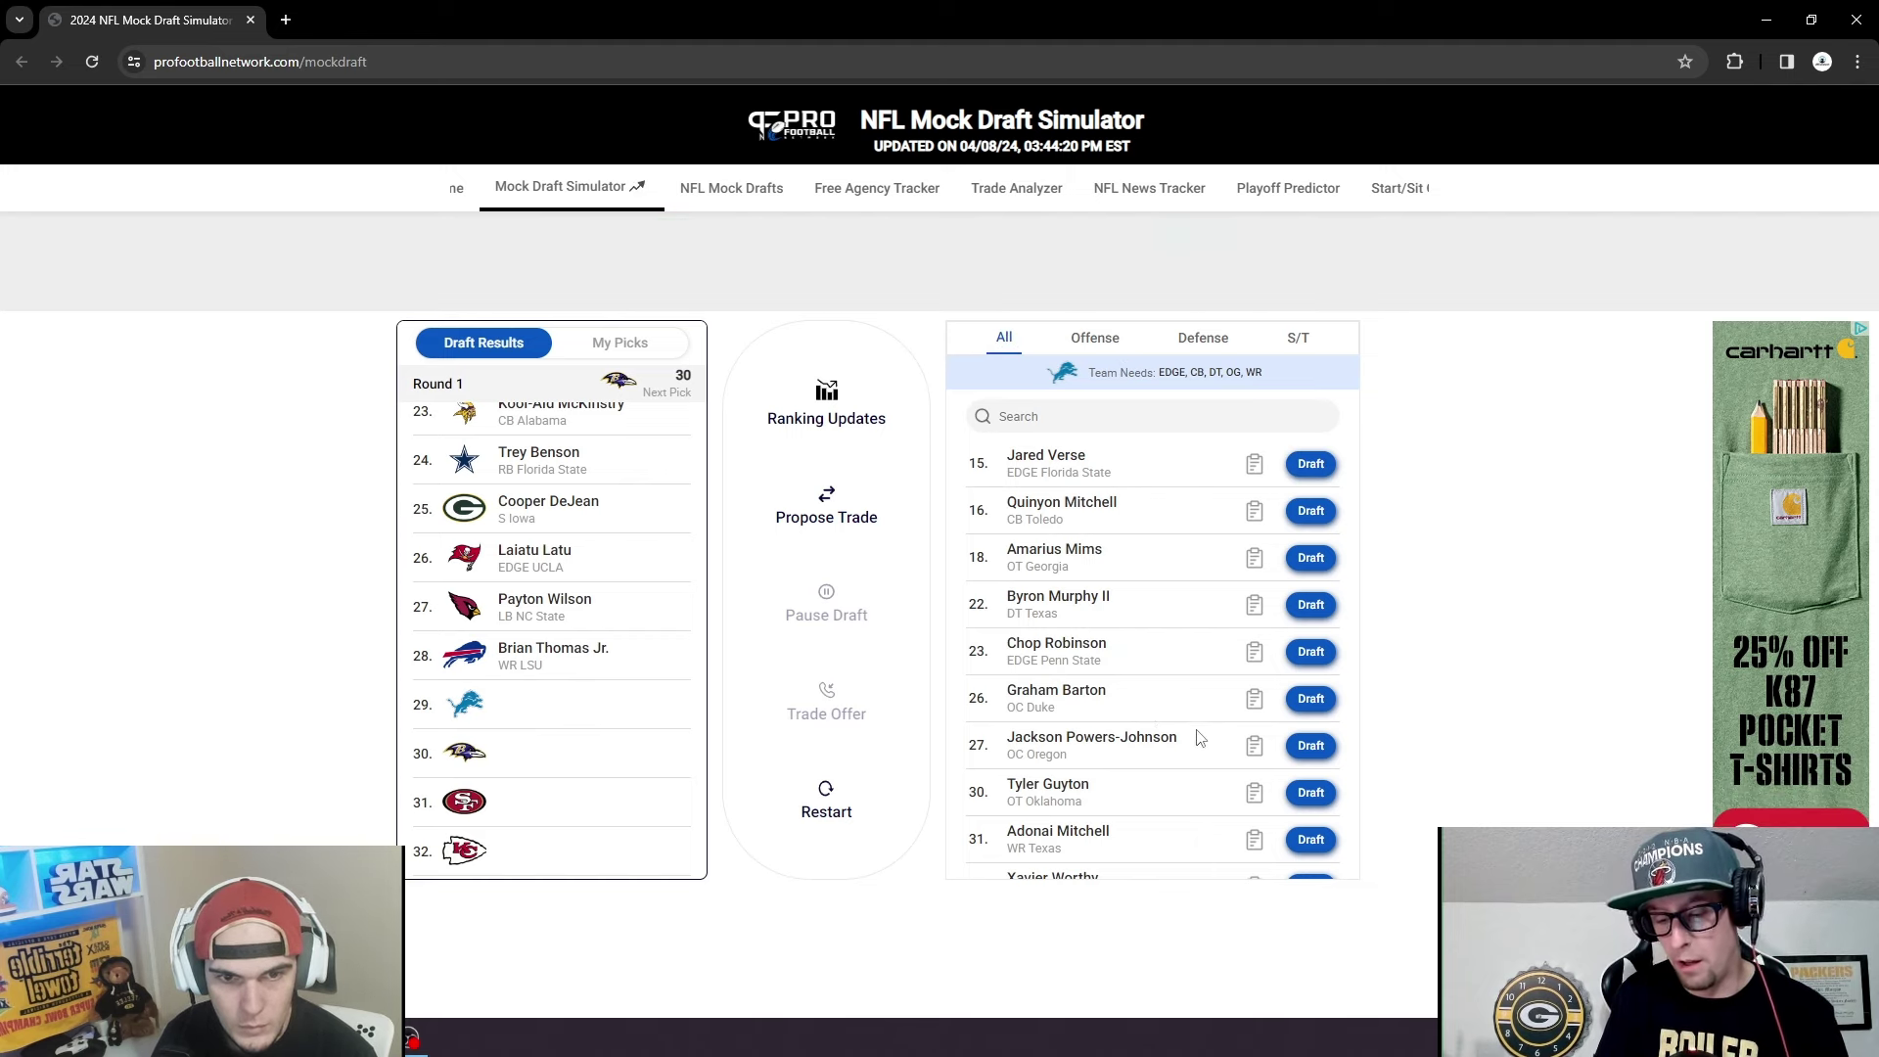
{"action": "scroll", "coordinate": [1164, 729], "scroll_direction": "down", "scroll_amount": 2}
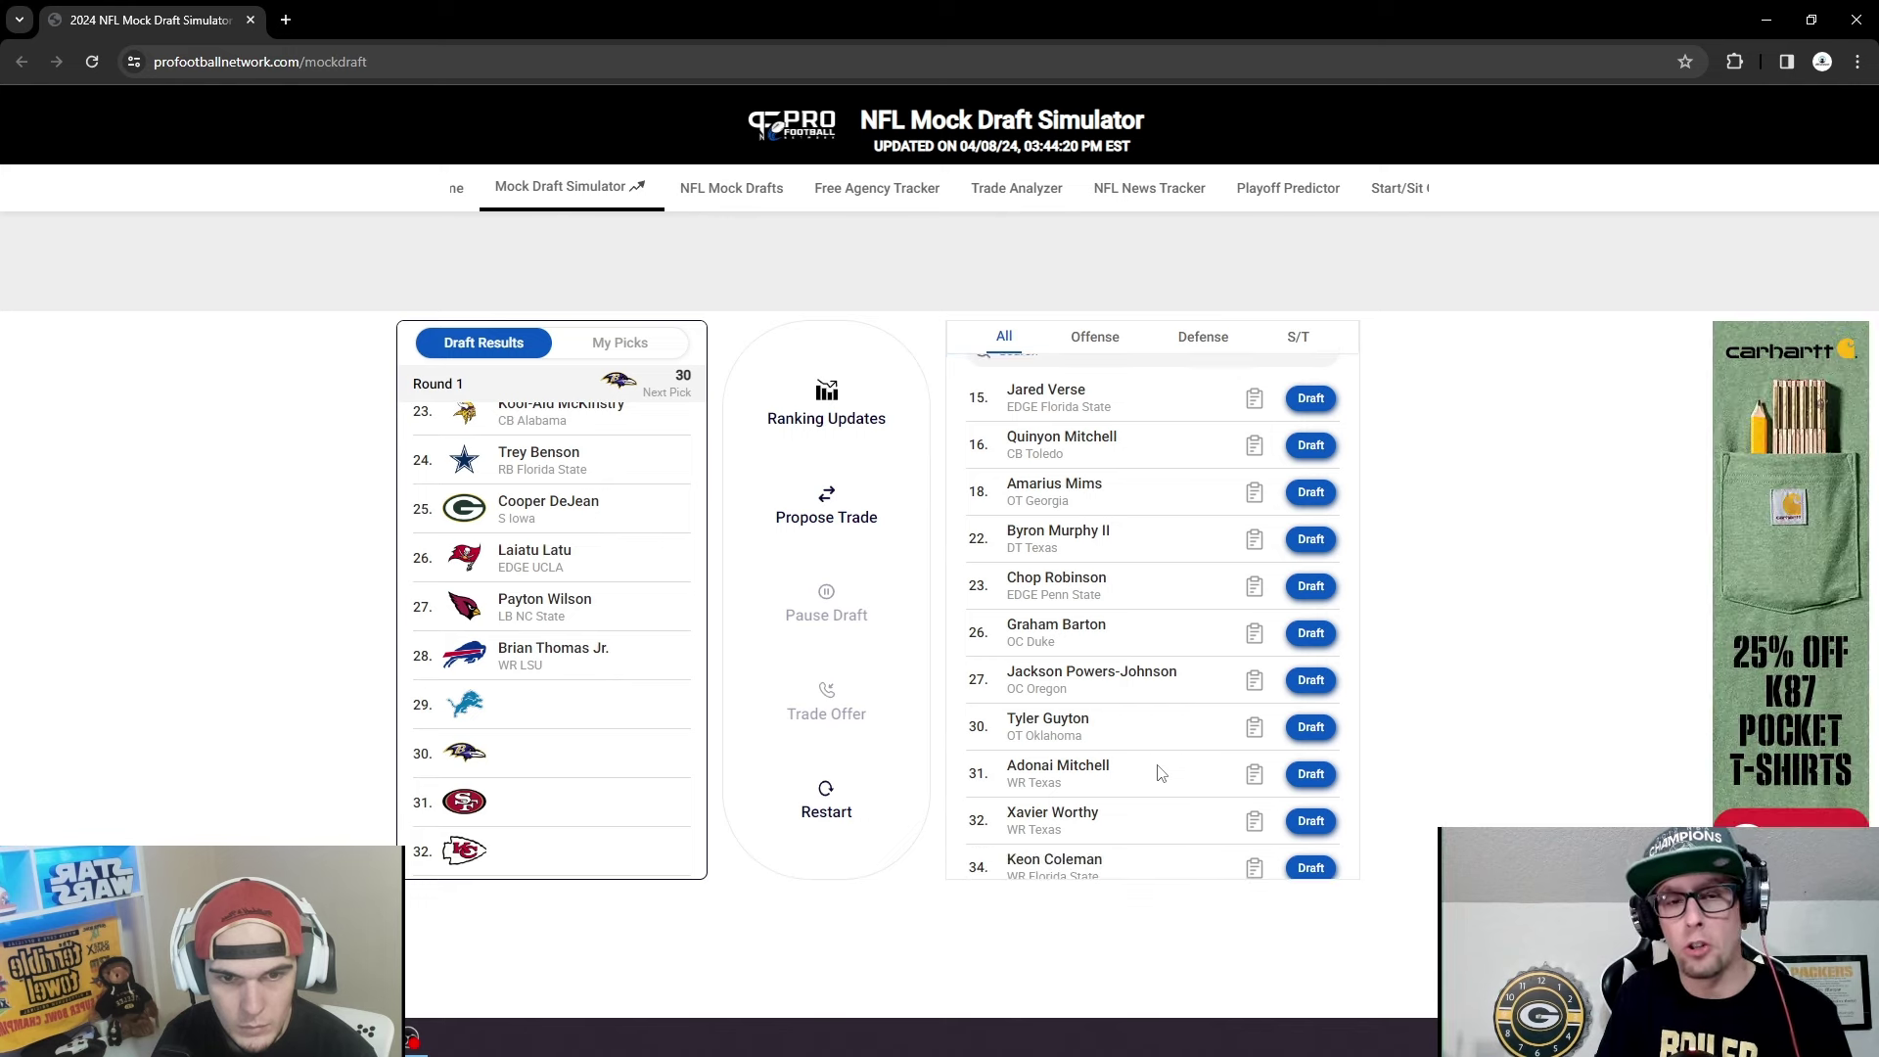
{"action": "scroll", "coordinate": [1161, 773], "scroll_direction": "down", "scroll_amount": 3}
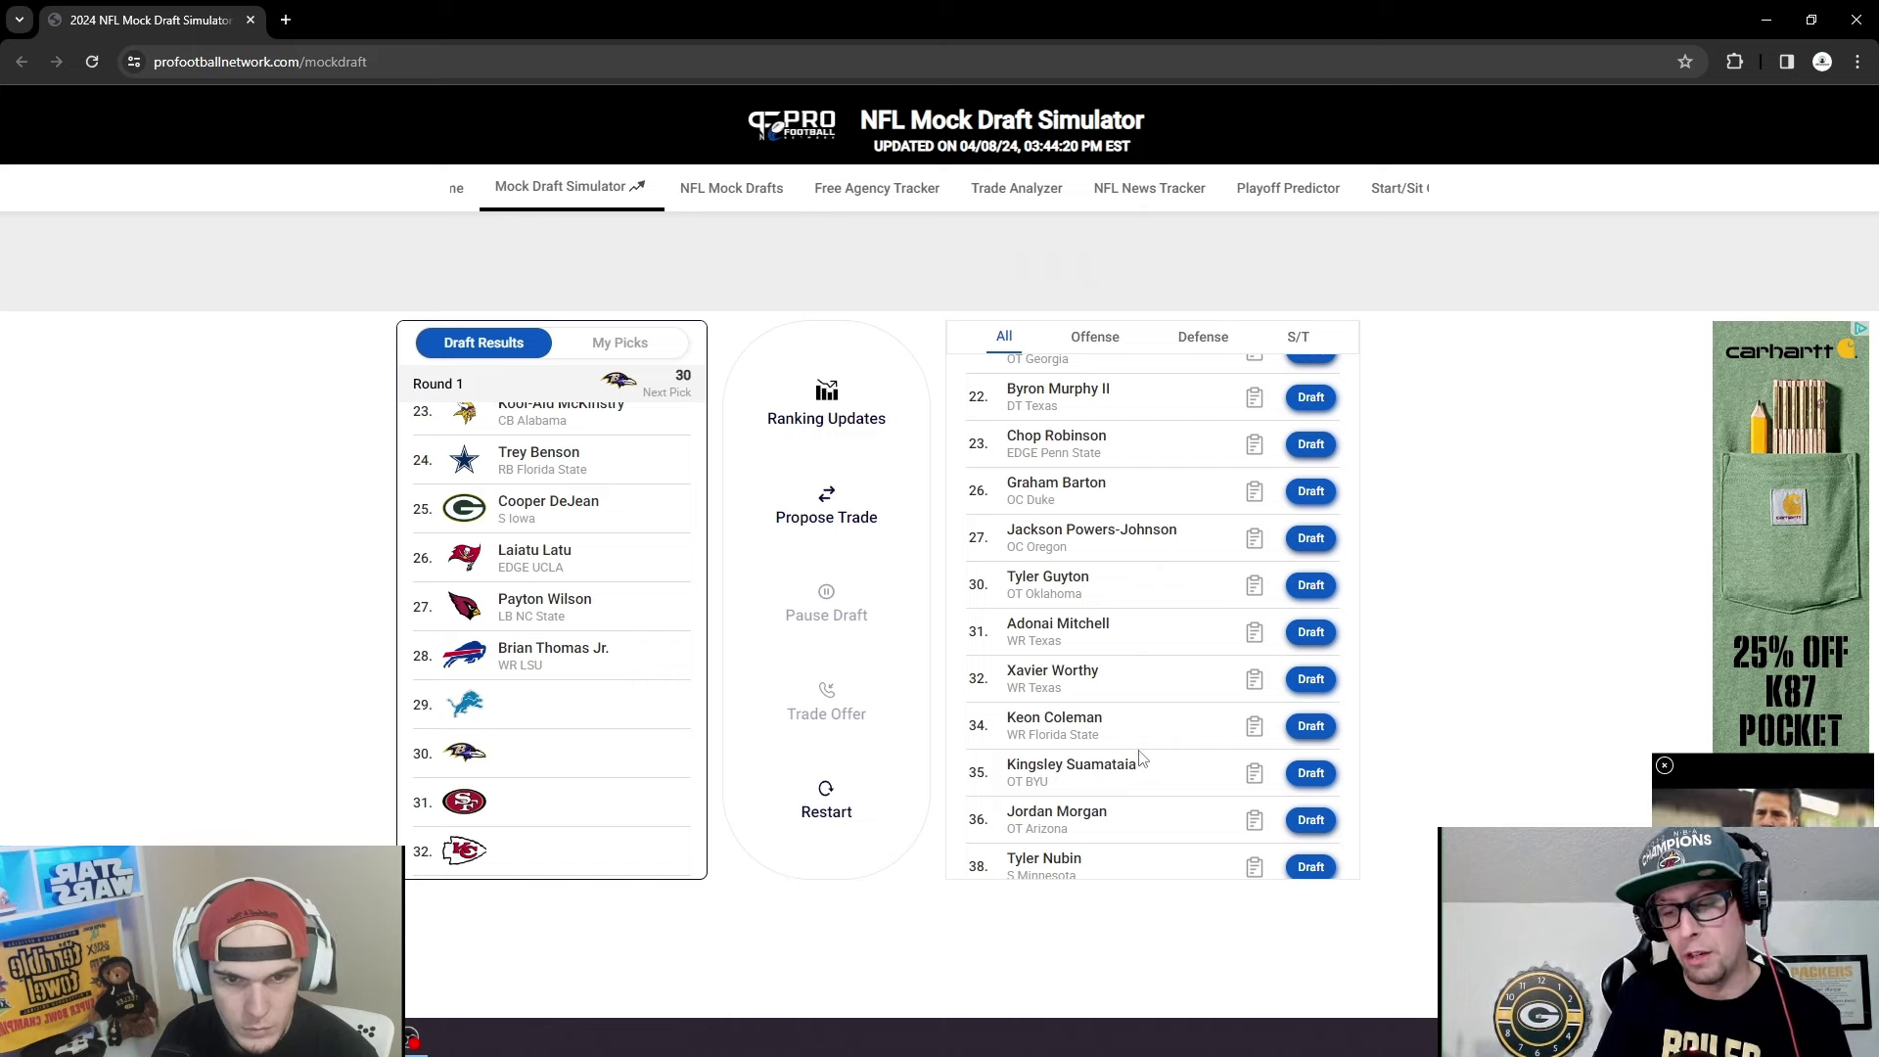
{"action": "scroll", "coordinate": [1125, 662], "scroll_direction": "up", "scroll_amount": 4}
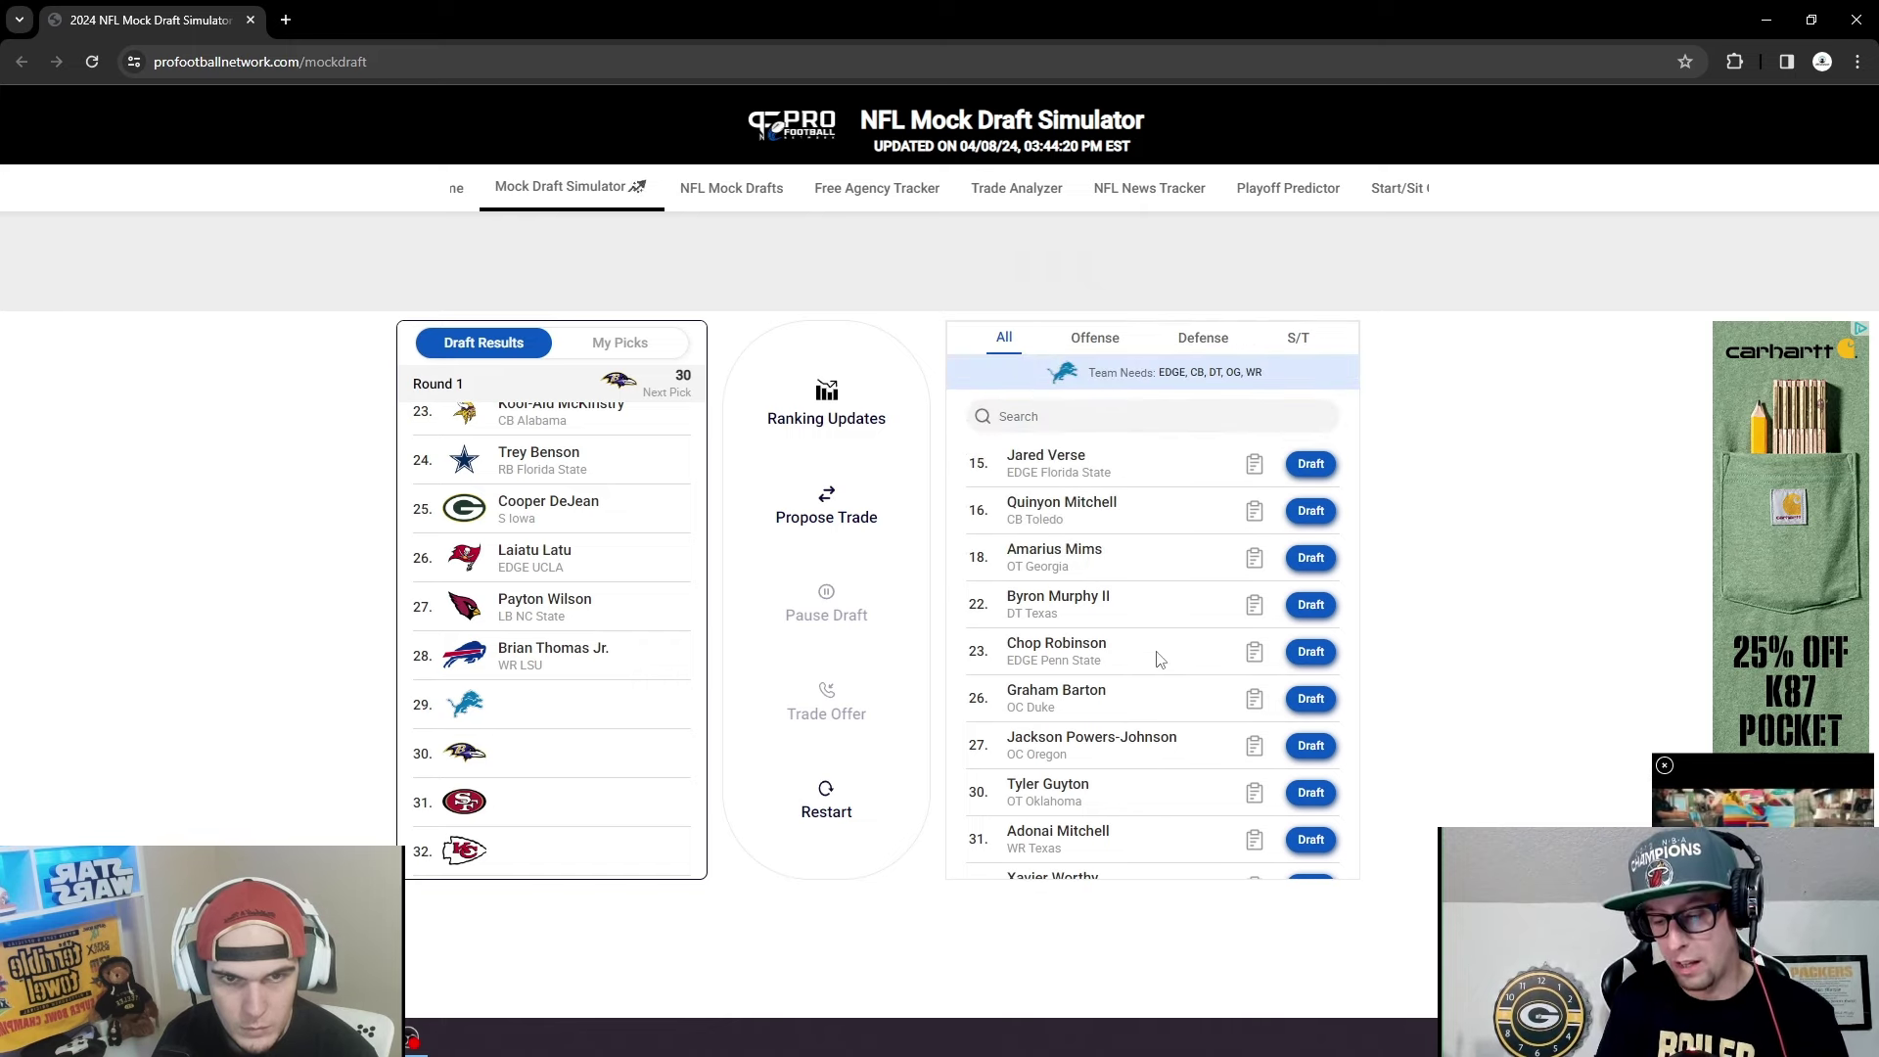
{"action": "left_click", "coordinate": [1211, 346]}
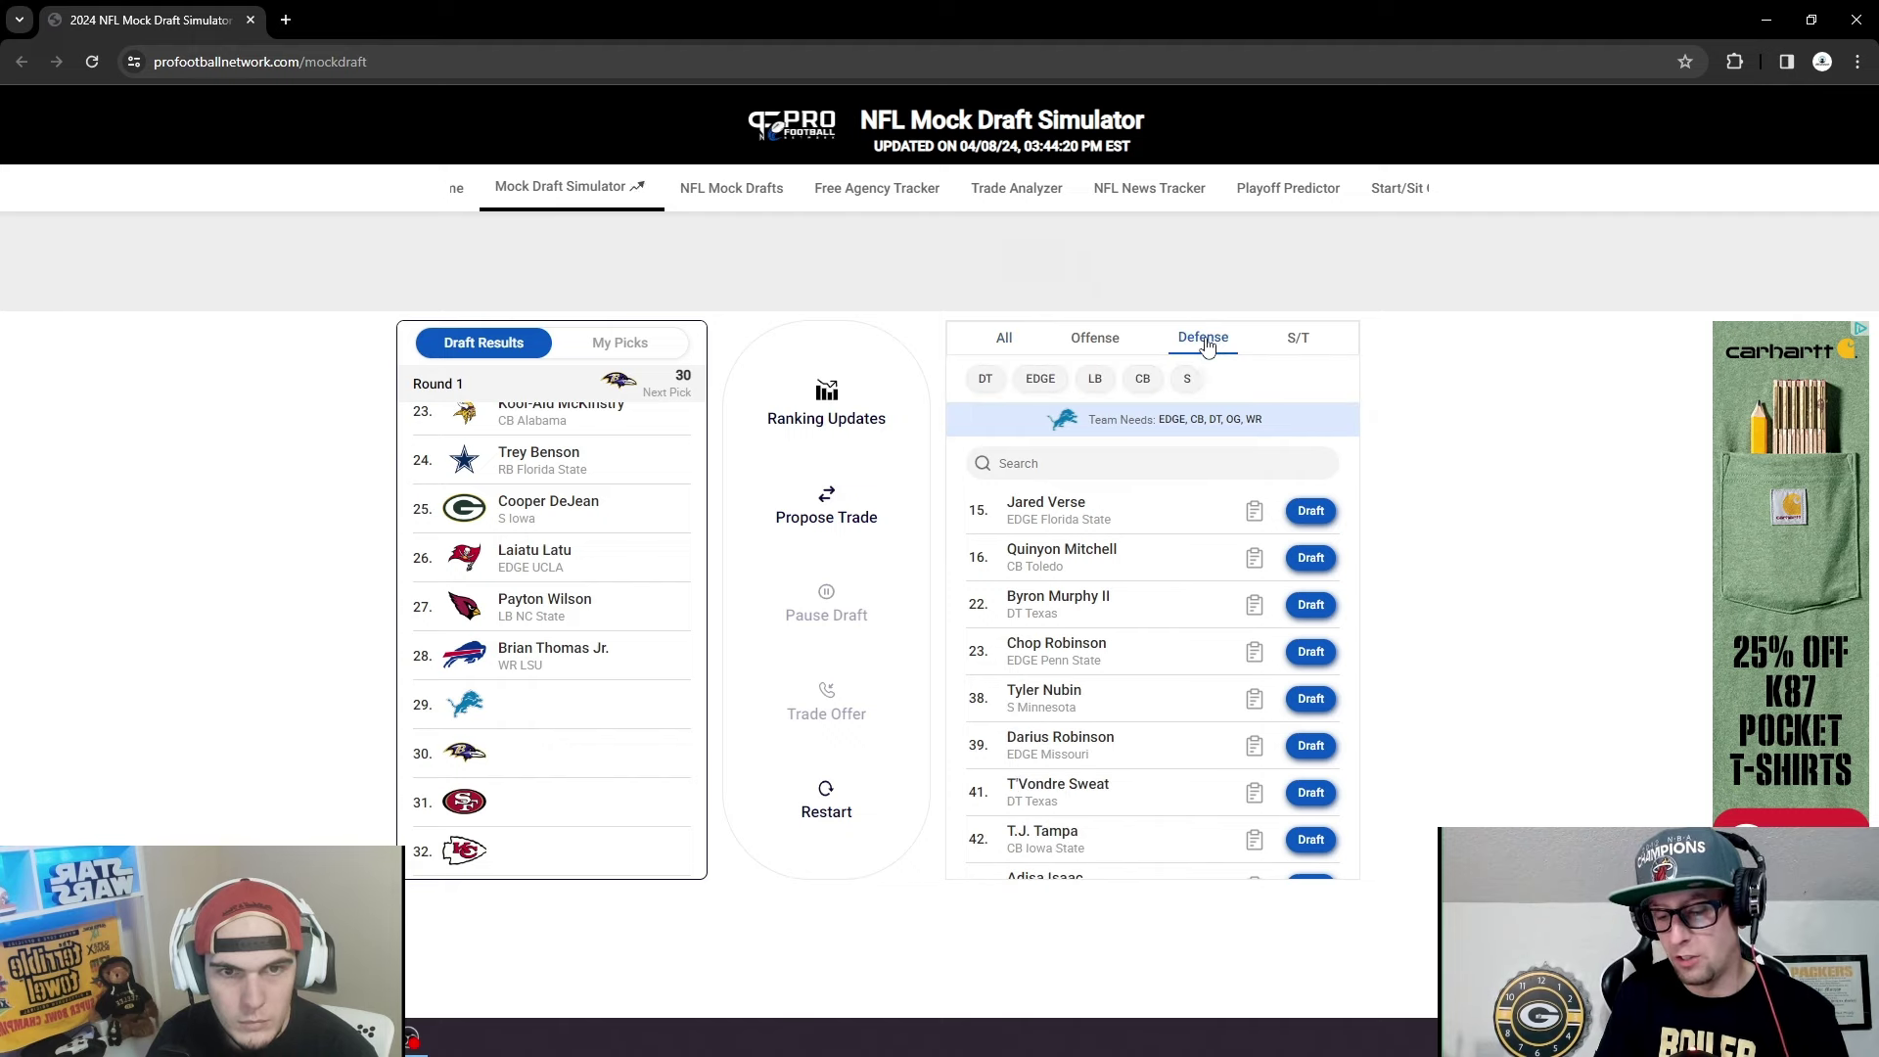
{"action": "left_click", "coordinate": [1138, 382]}
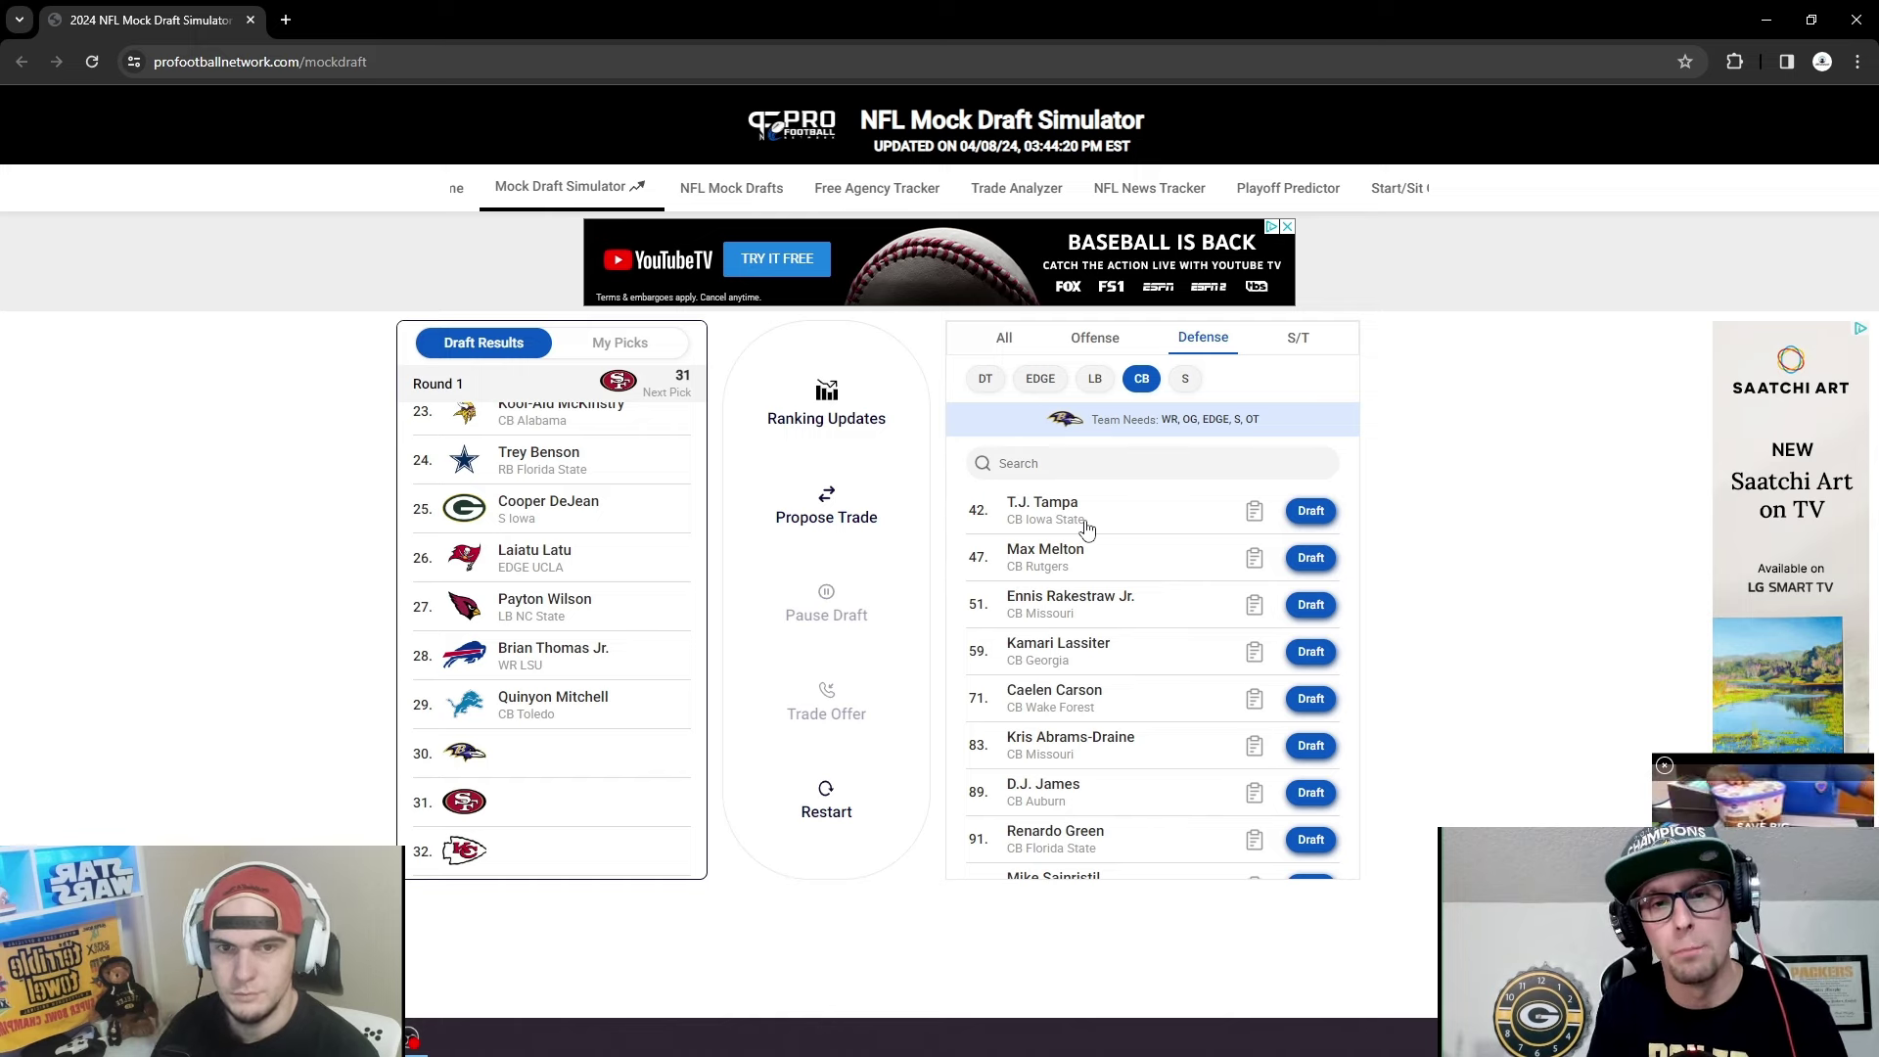
{"action": "left_click", "coordinate": [620, 695]}
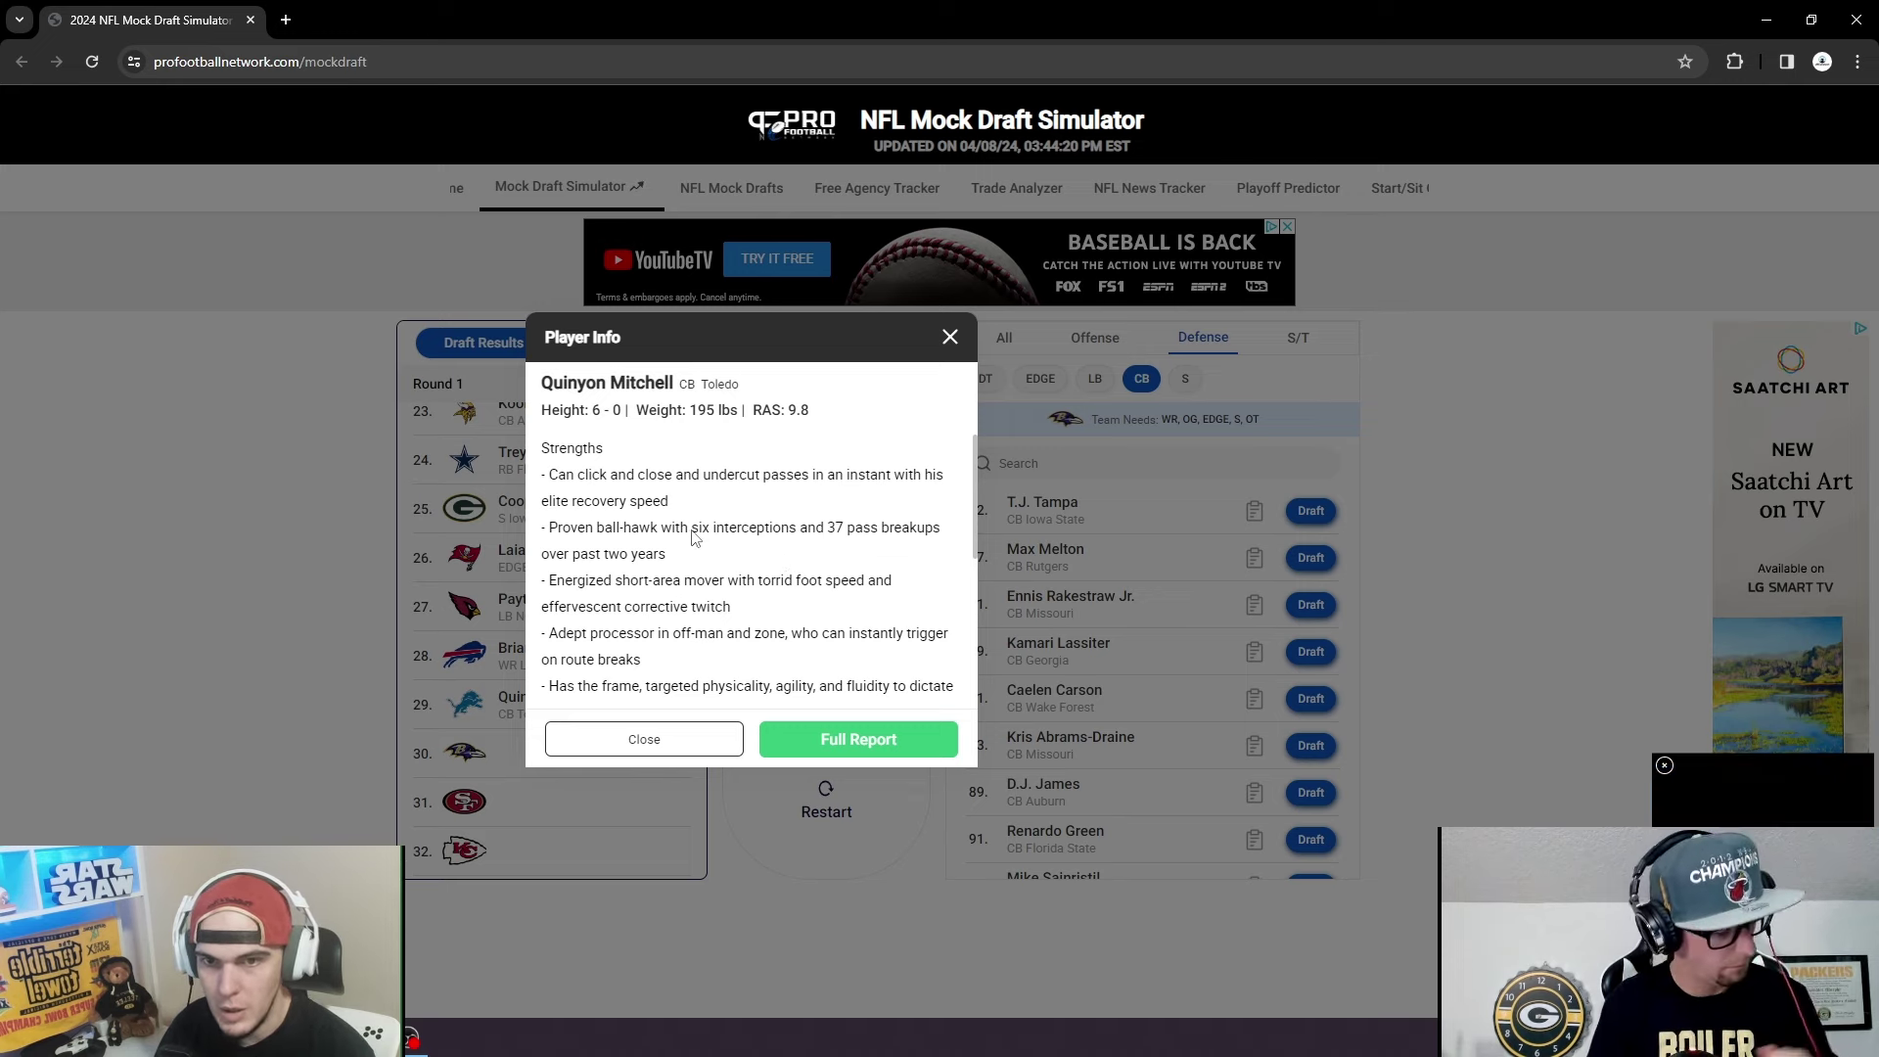
{"action": "scroll", "coordinate": [695, 540], "scroll_direction": "down", "scroll_amount": 1}
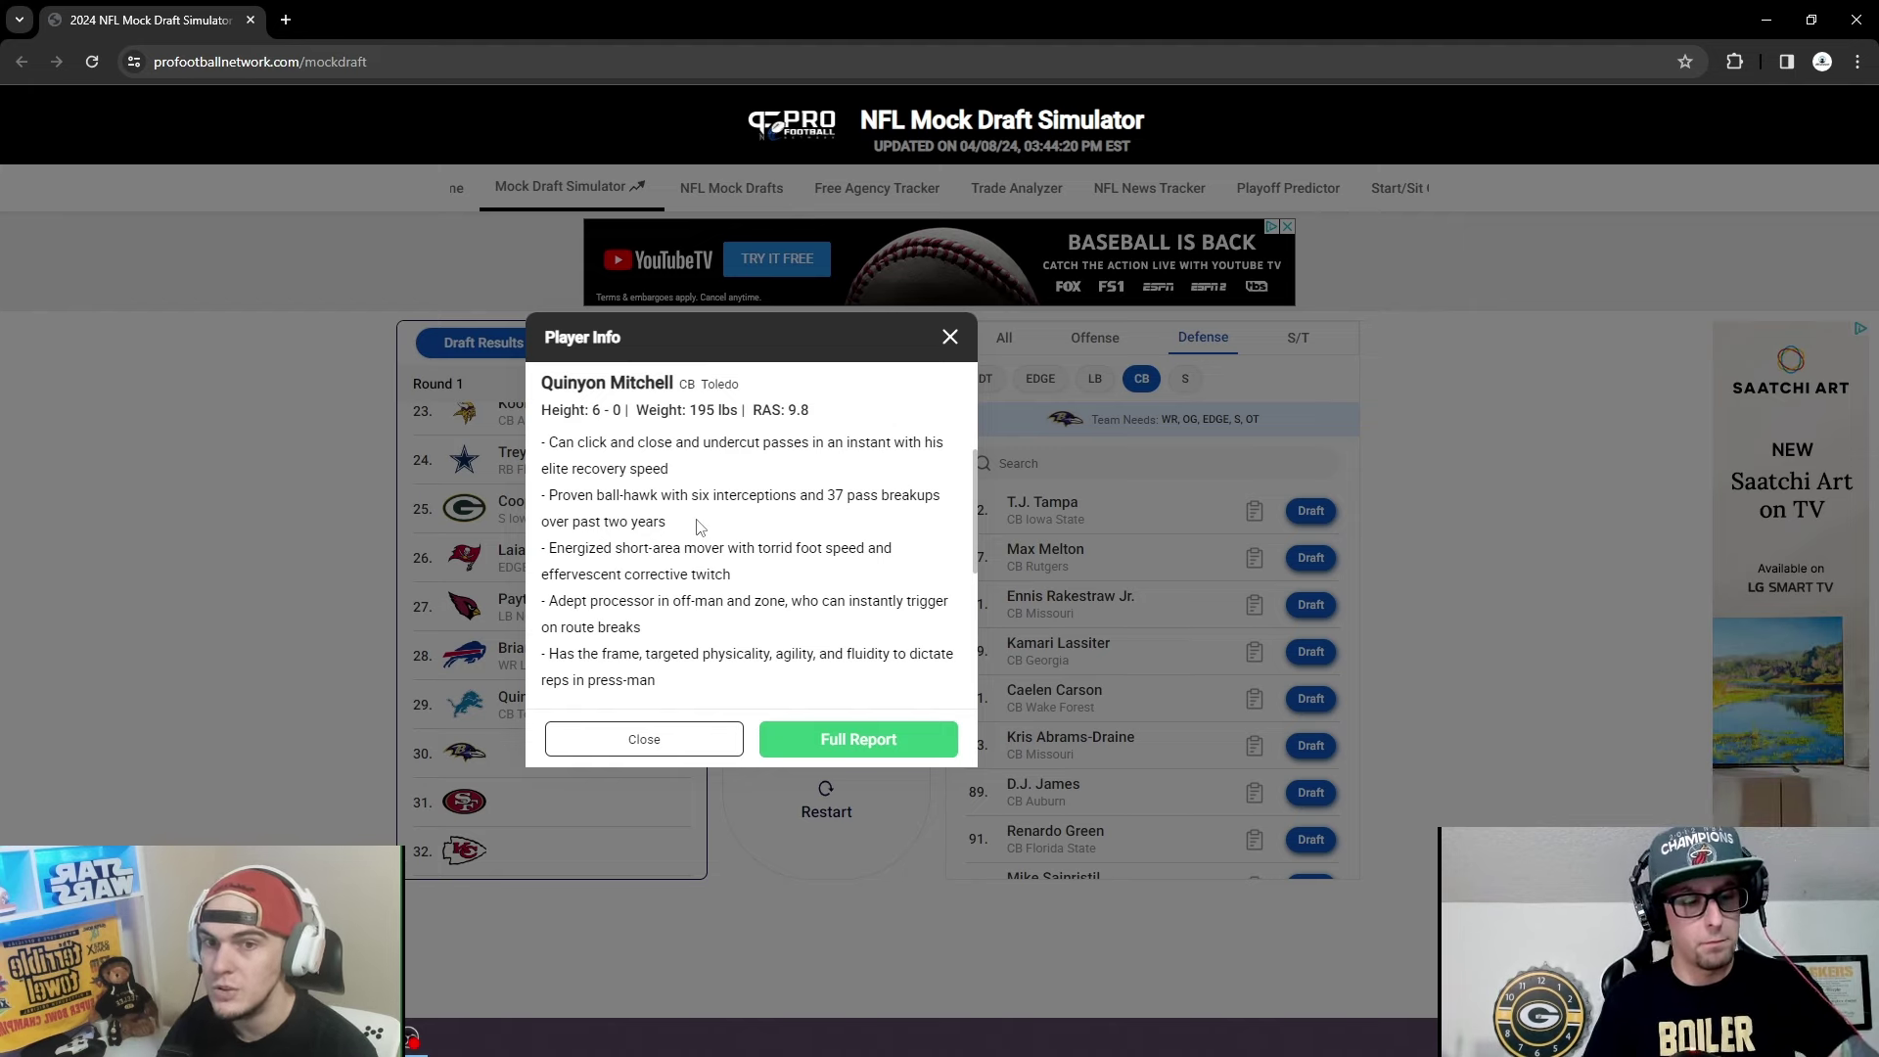
{"action": "left_click", "coordinate": [948, 338]}
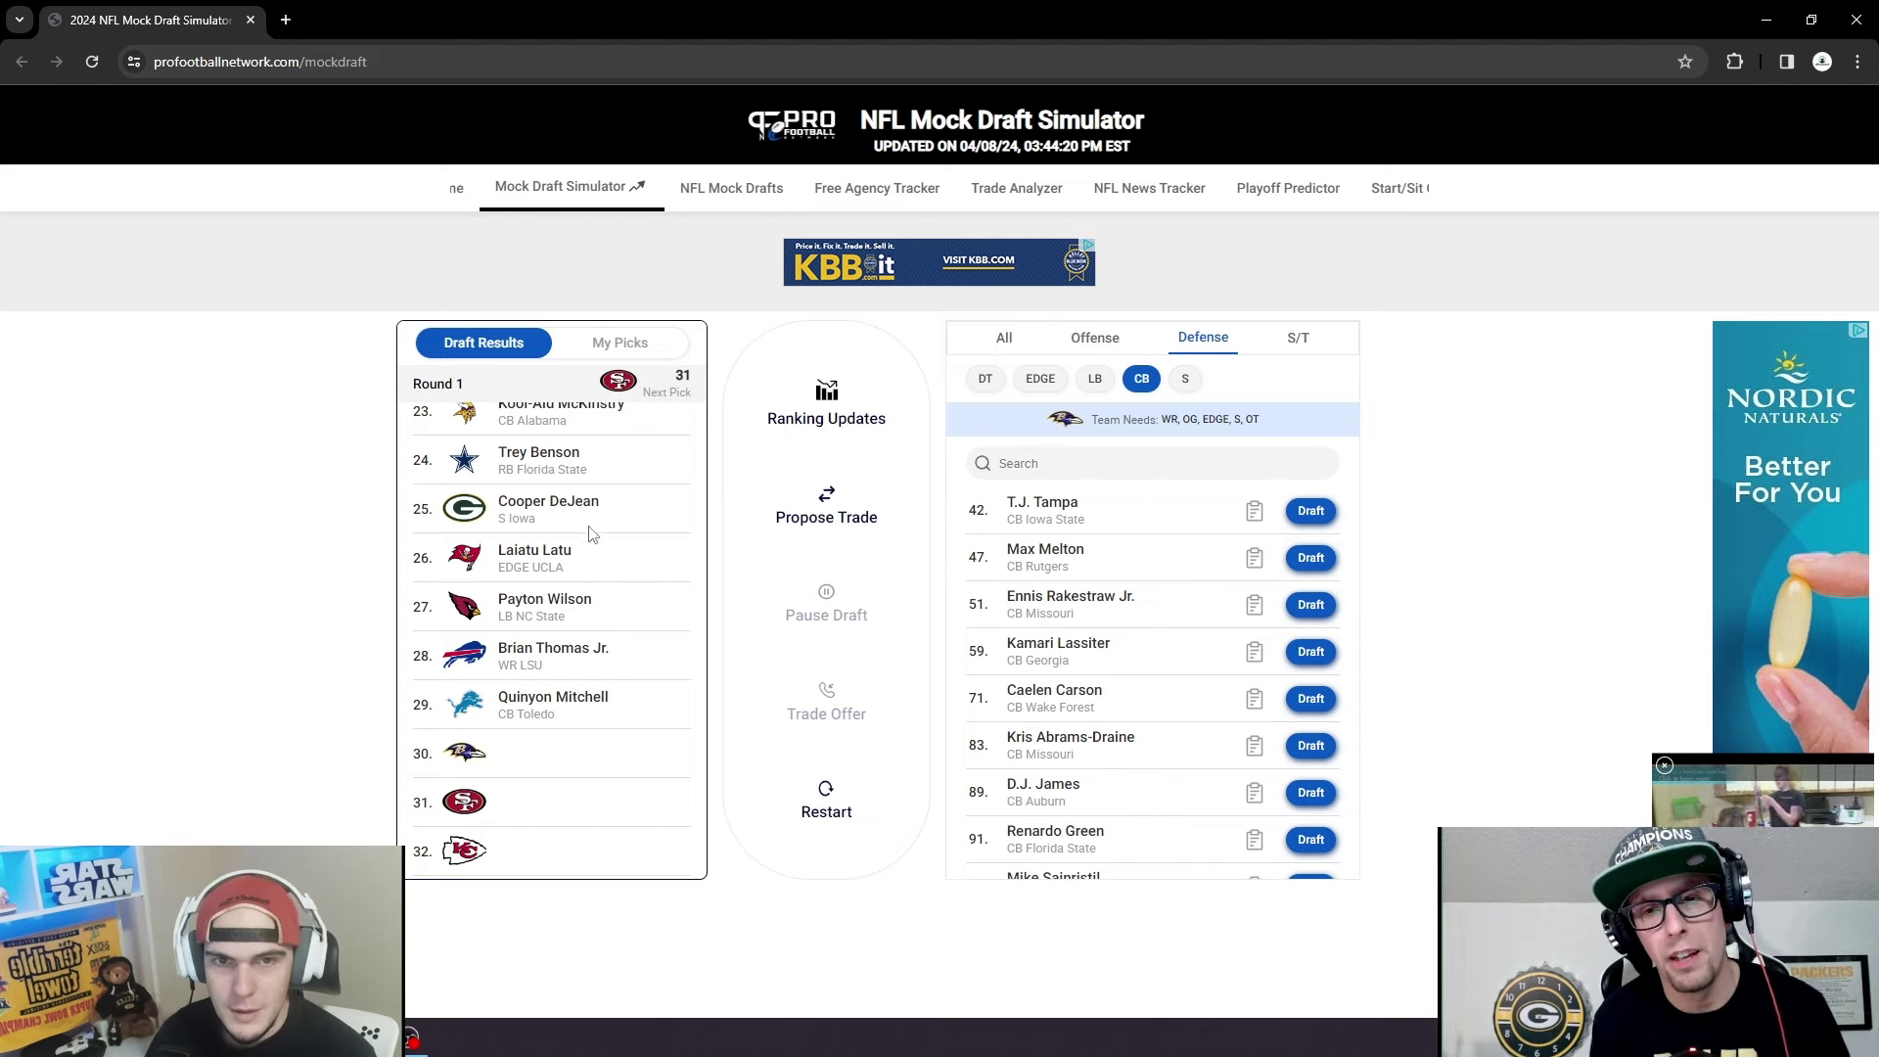
Filter the offensive prospects to wide receivers, read Xavier Worthy's player info, and draft him for the Ravens at pick 30.
{"action": "left_click", "coordinate": [1008, 346]}
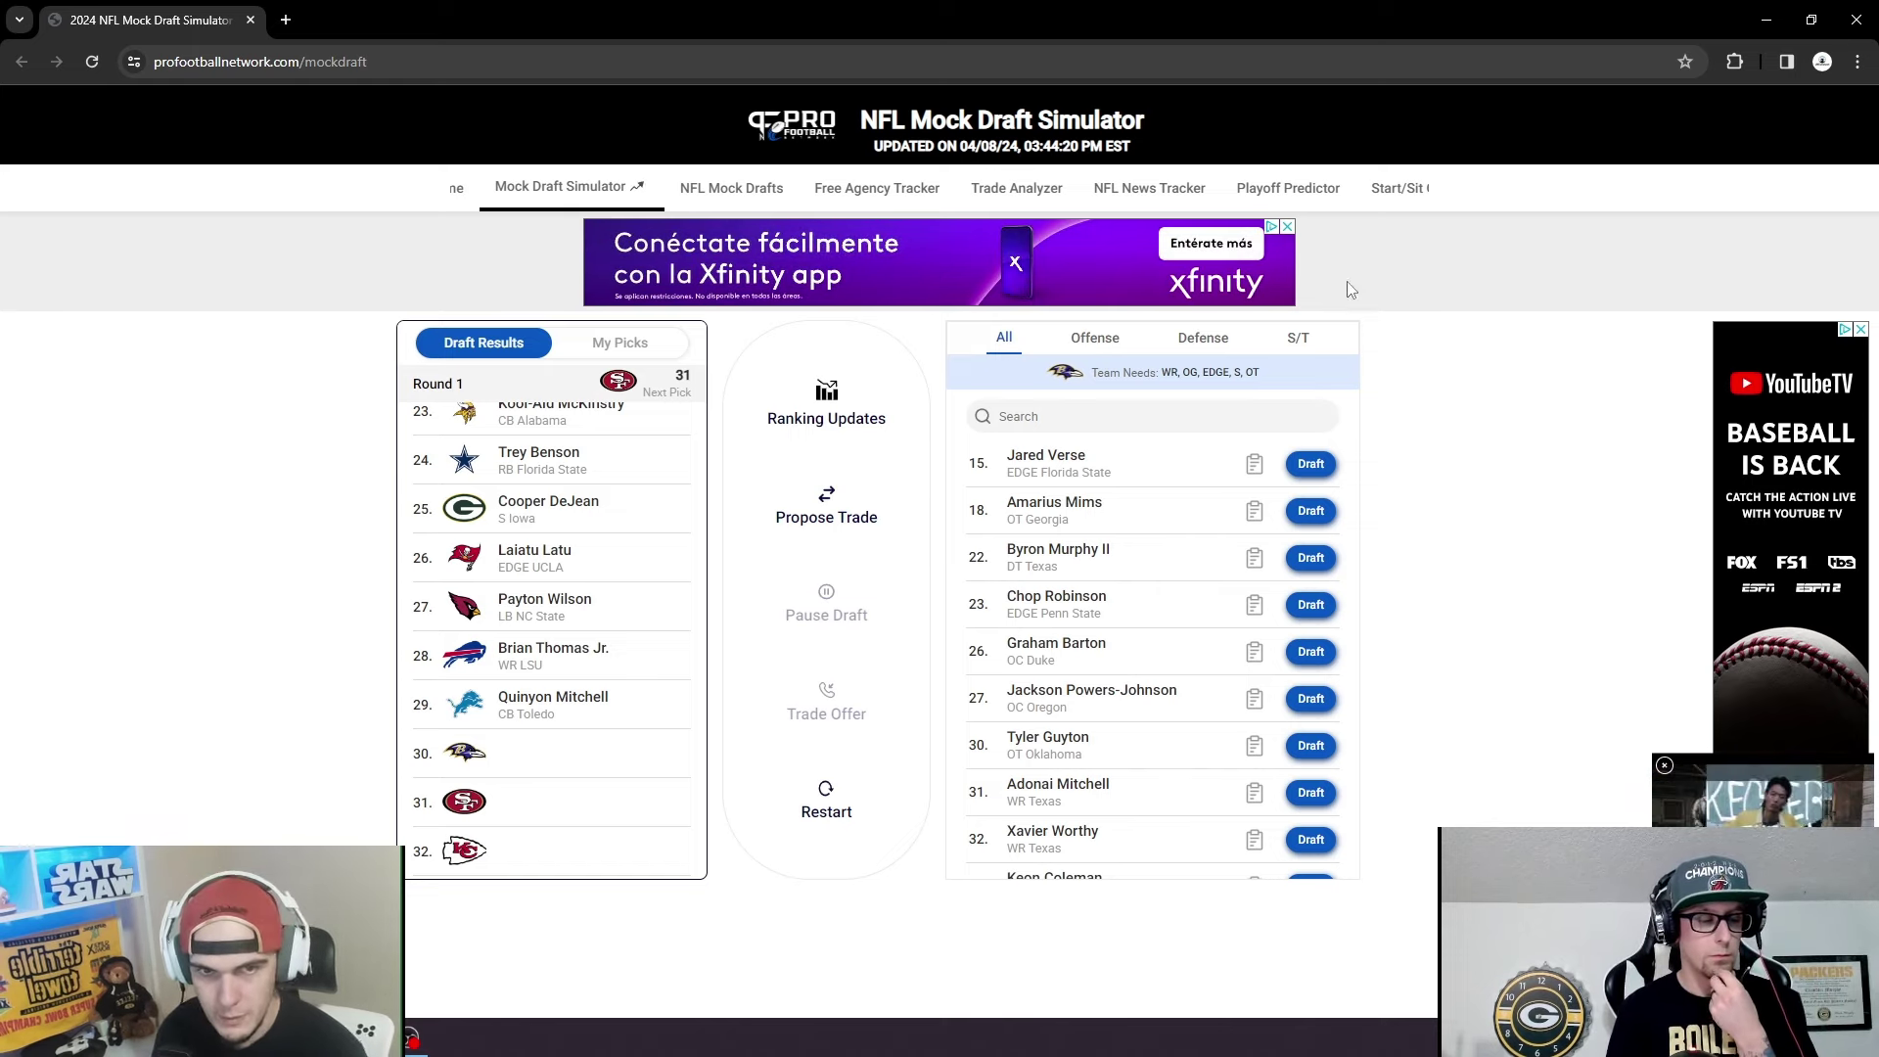
{"action": "left_click", "coordinate": [1116, 345]}
{"action": "left_click", "coordinate": [1083, 380]}
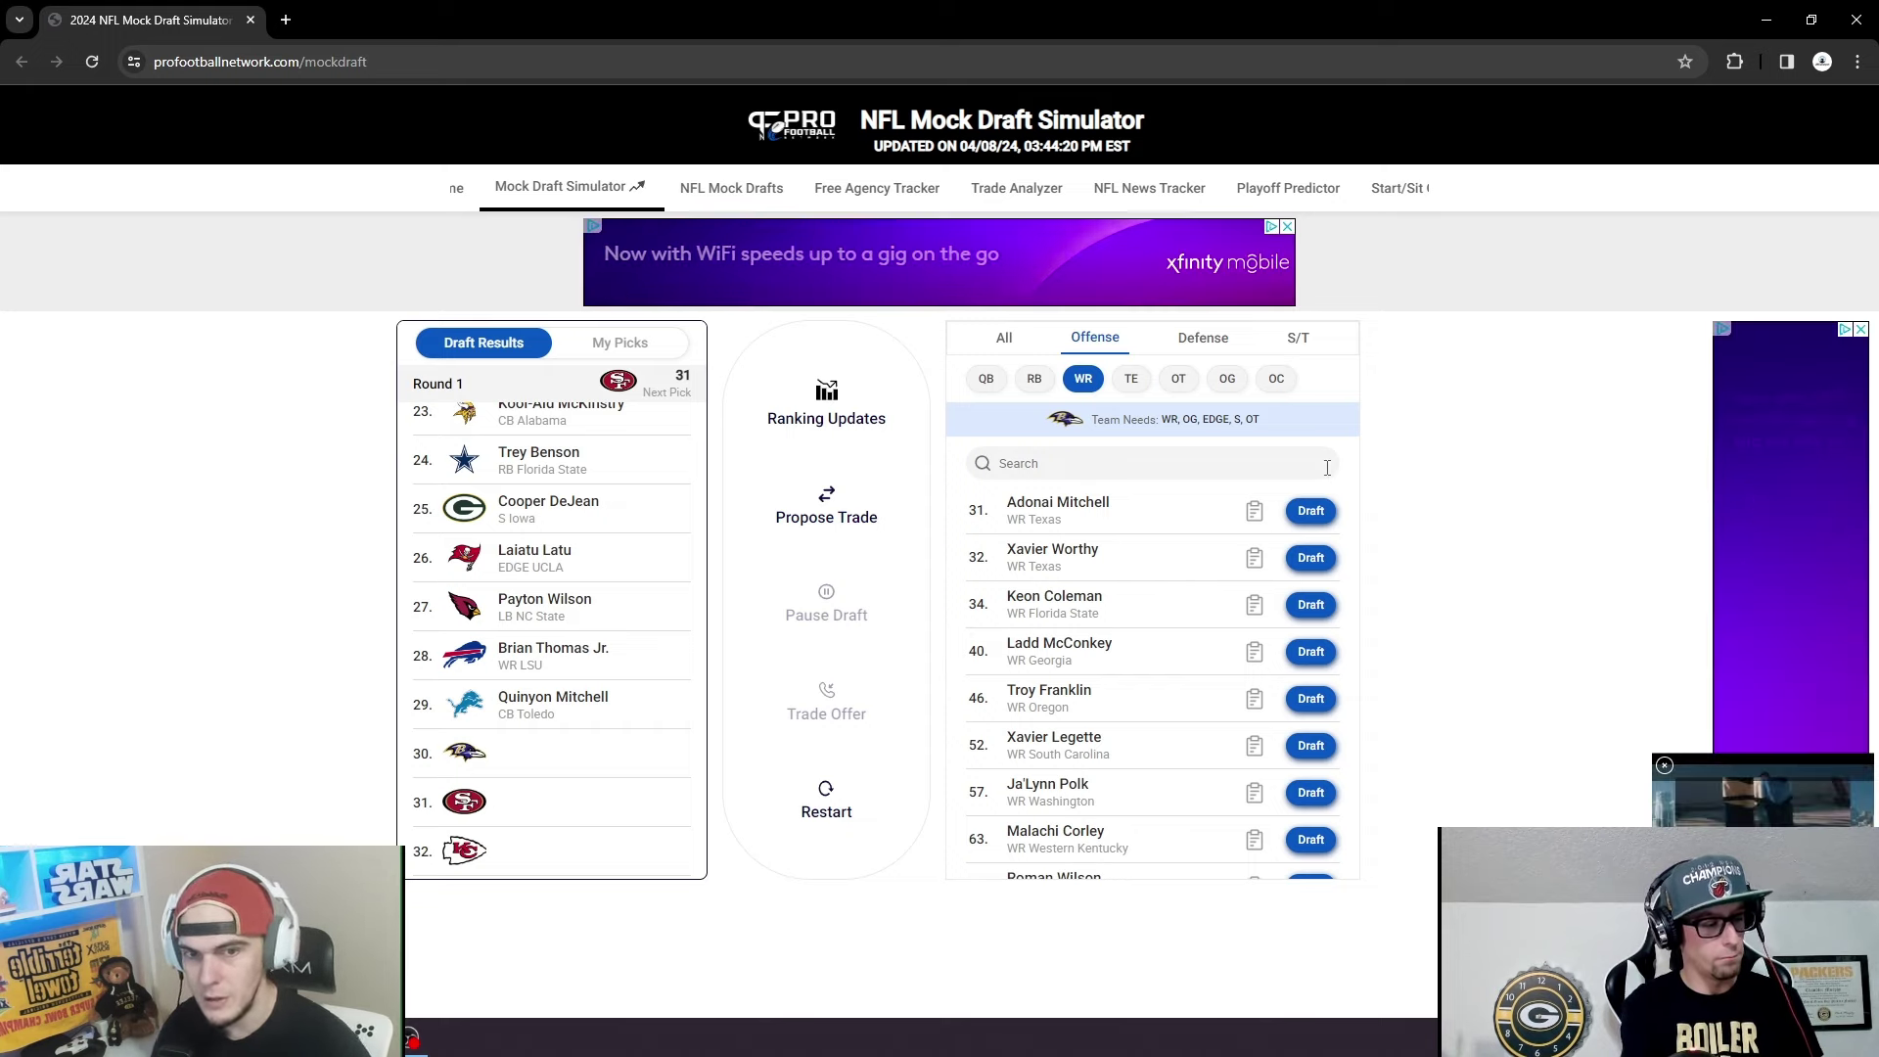
{"action": "left_click", "coordinate": [1086, 556]}
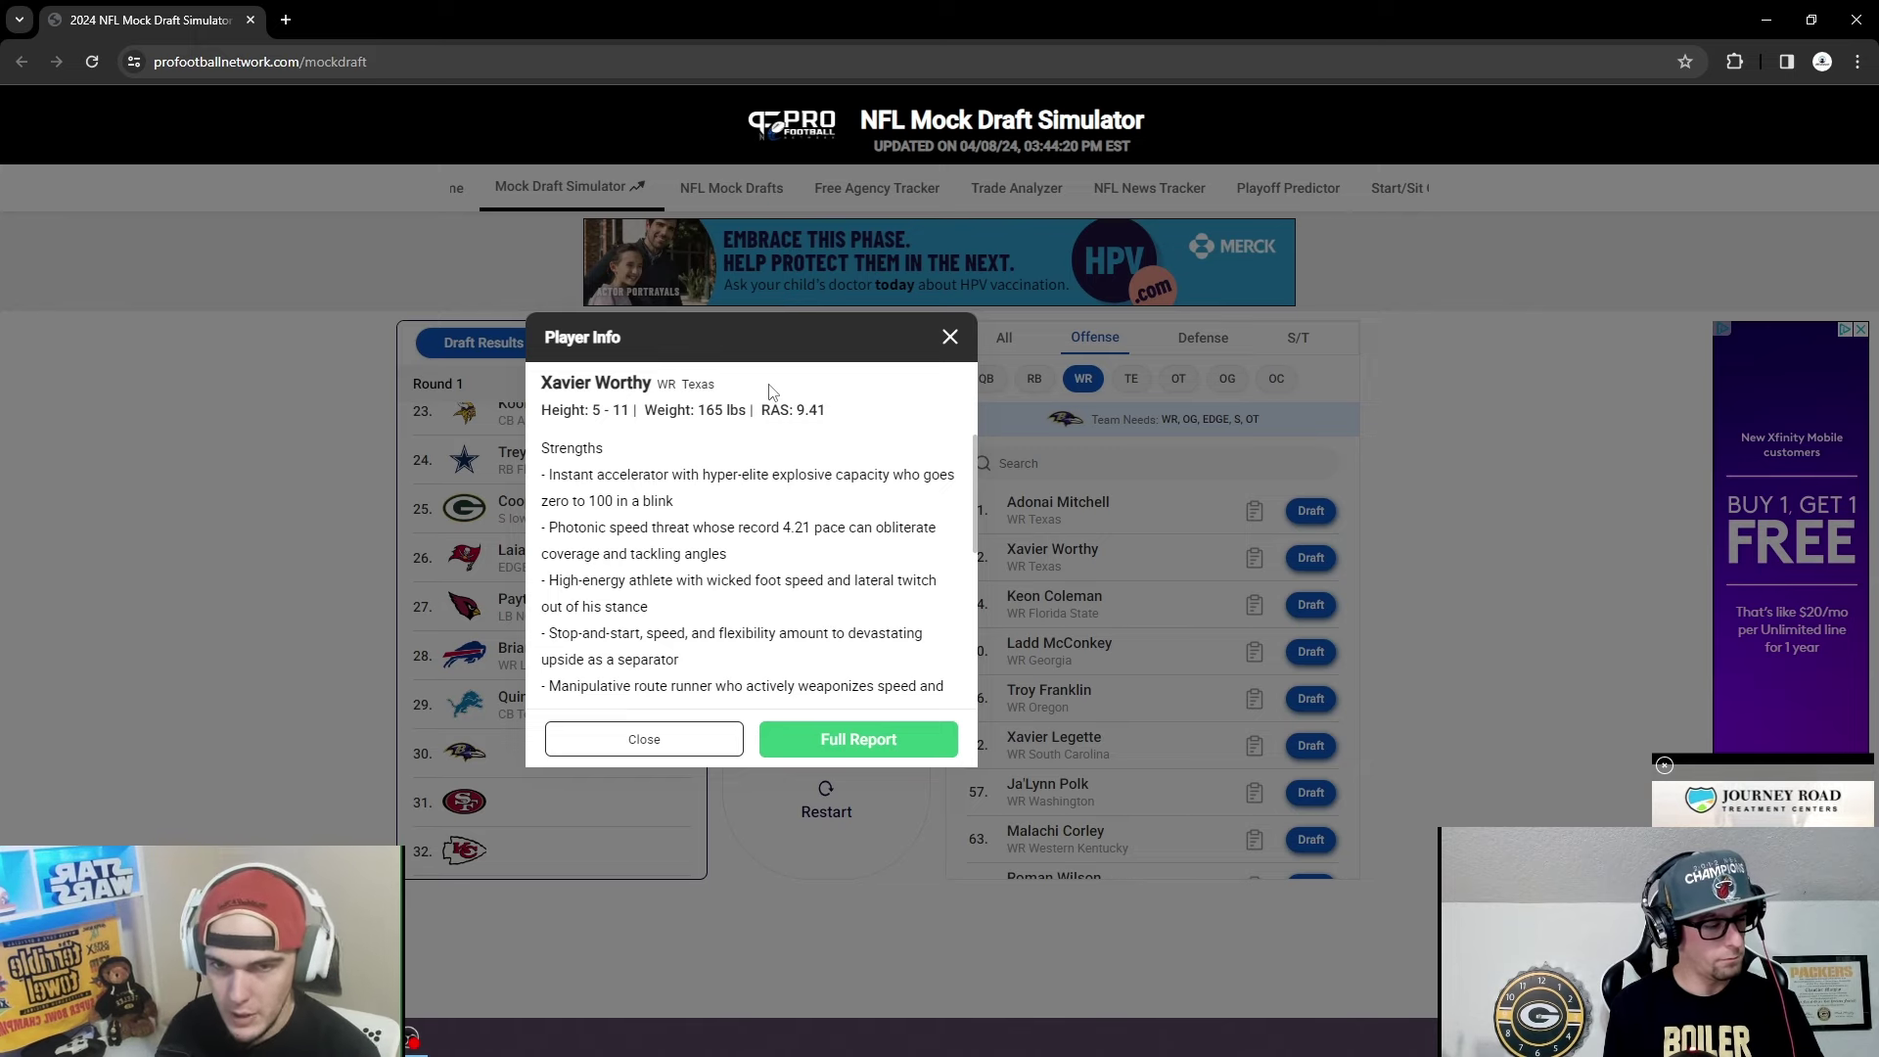
{"action": "left_click", "coordinate": [954, 348]}
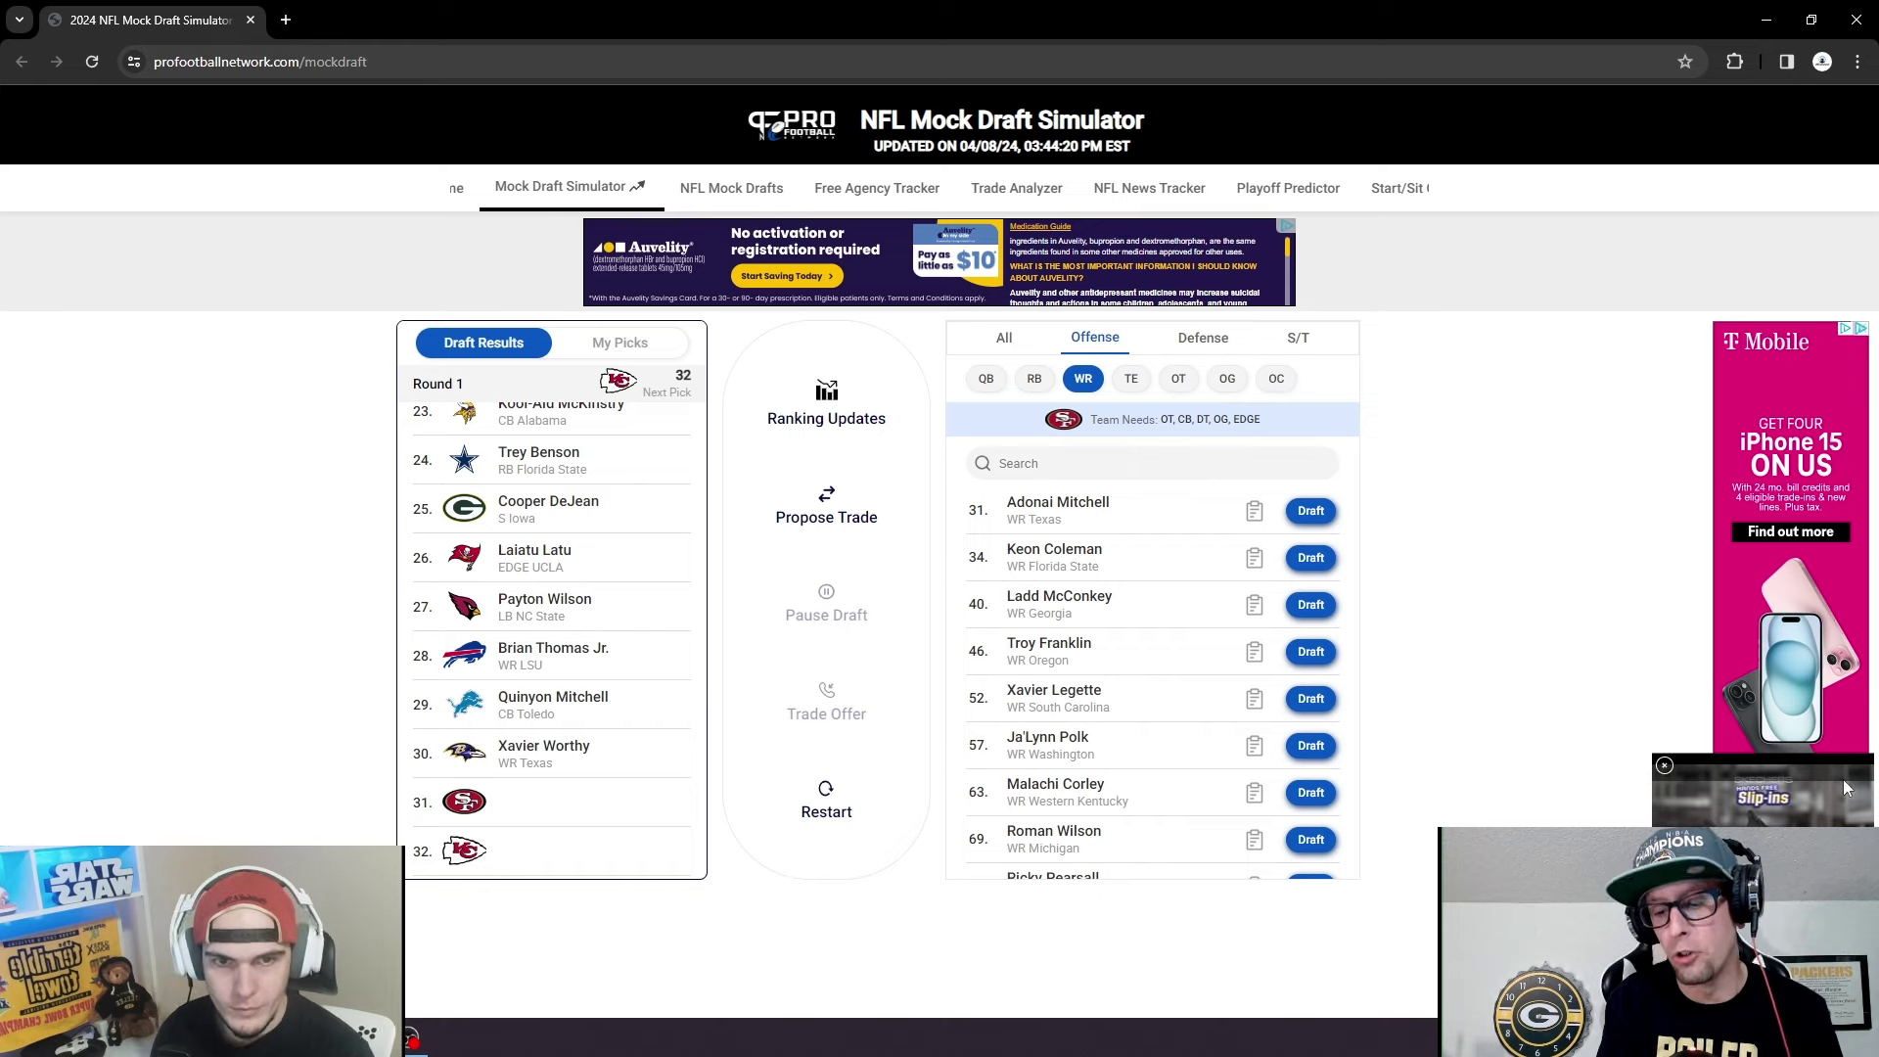
Compare the offensive tackles, guards and centers, draft Jackson Powers-Johnson for the 49ers at pick 31, and read his player info.
{"action": "left_click", "coordinate": [1181, 380]}
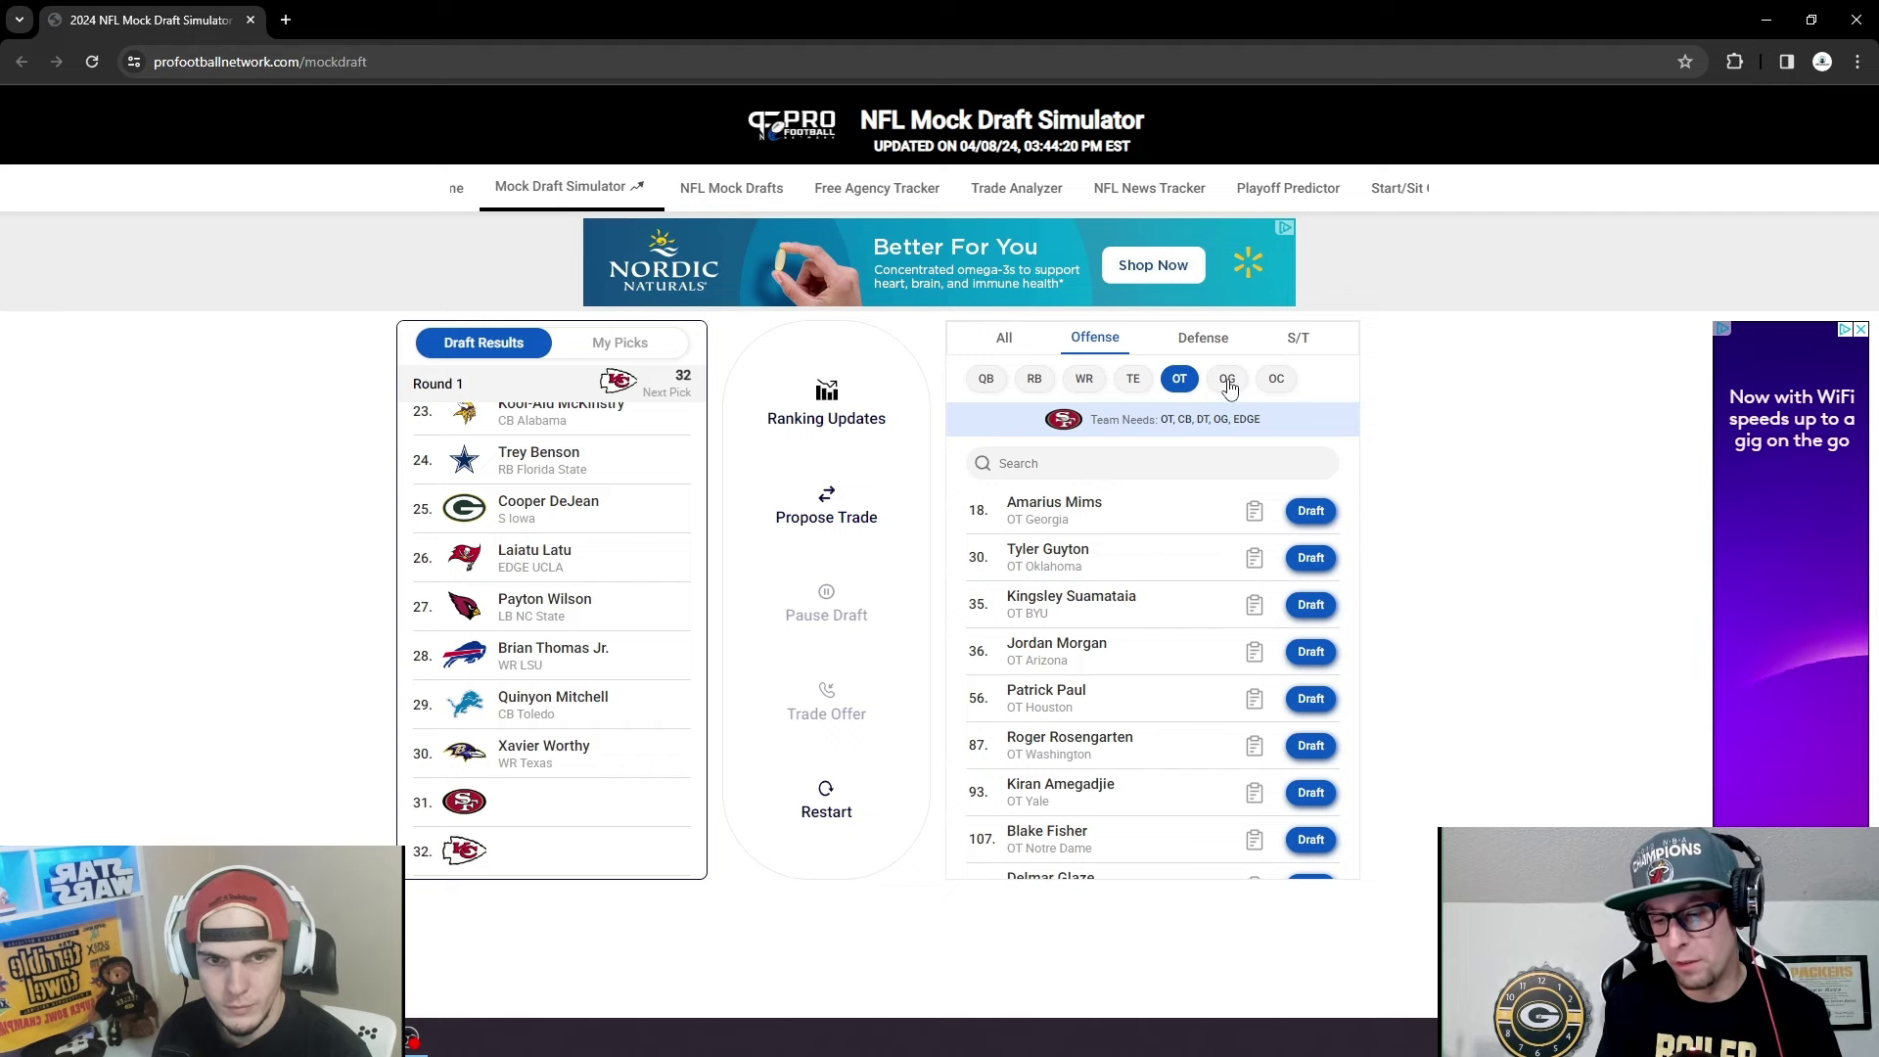
{"action": "left_click", "coordinate": [1229, 383]}
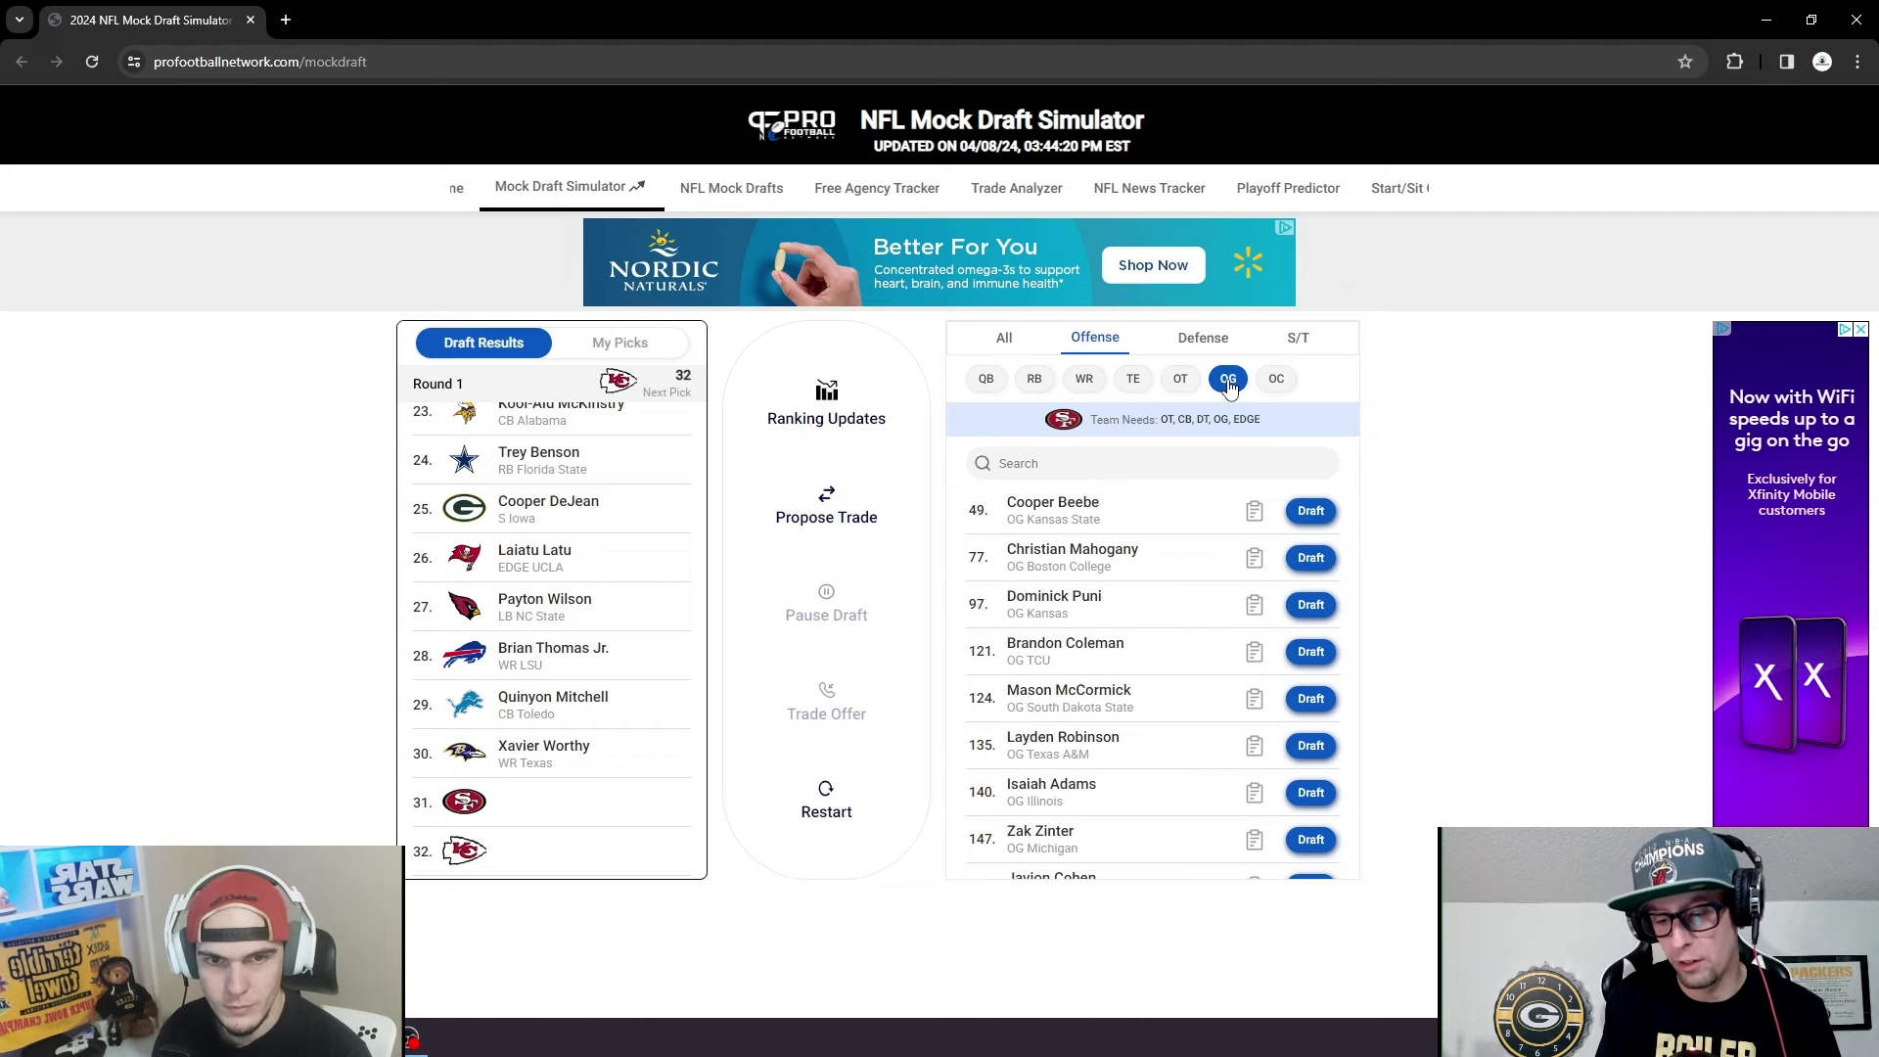
{"action": "left_click", "coordinate": [1177, 382]}
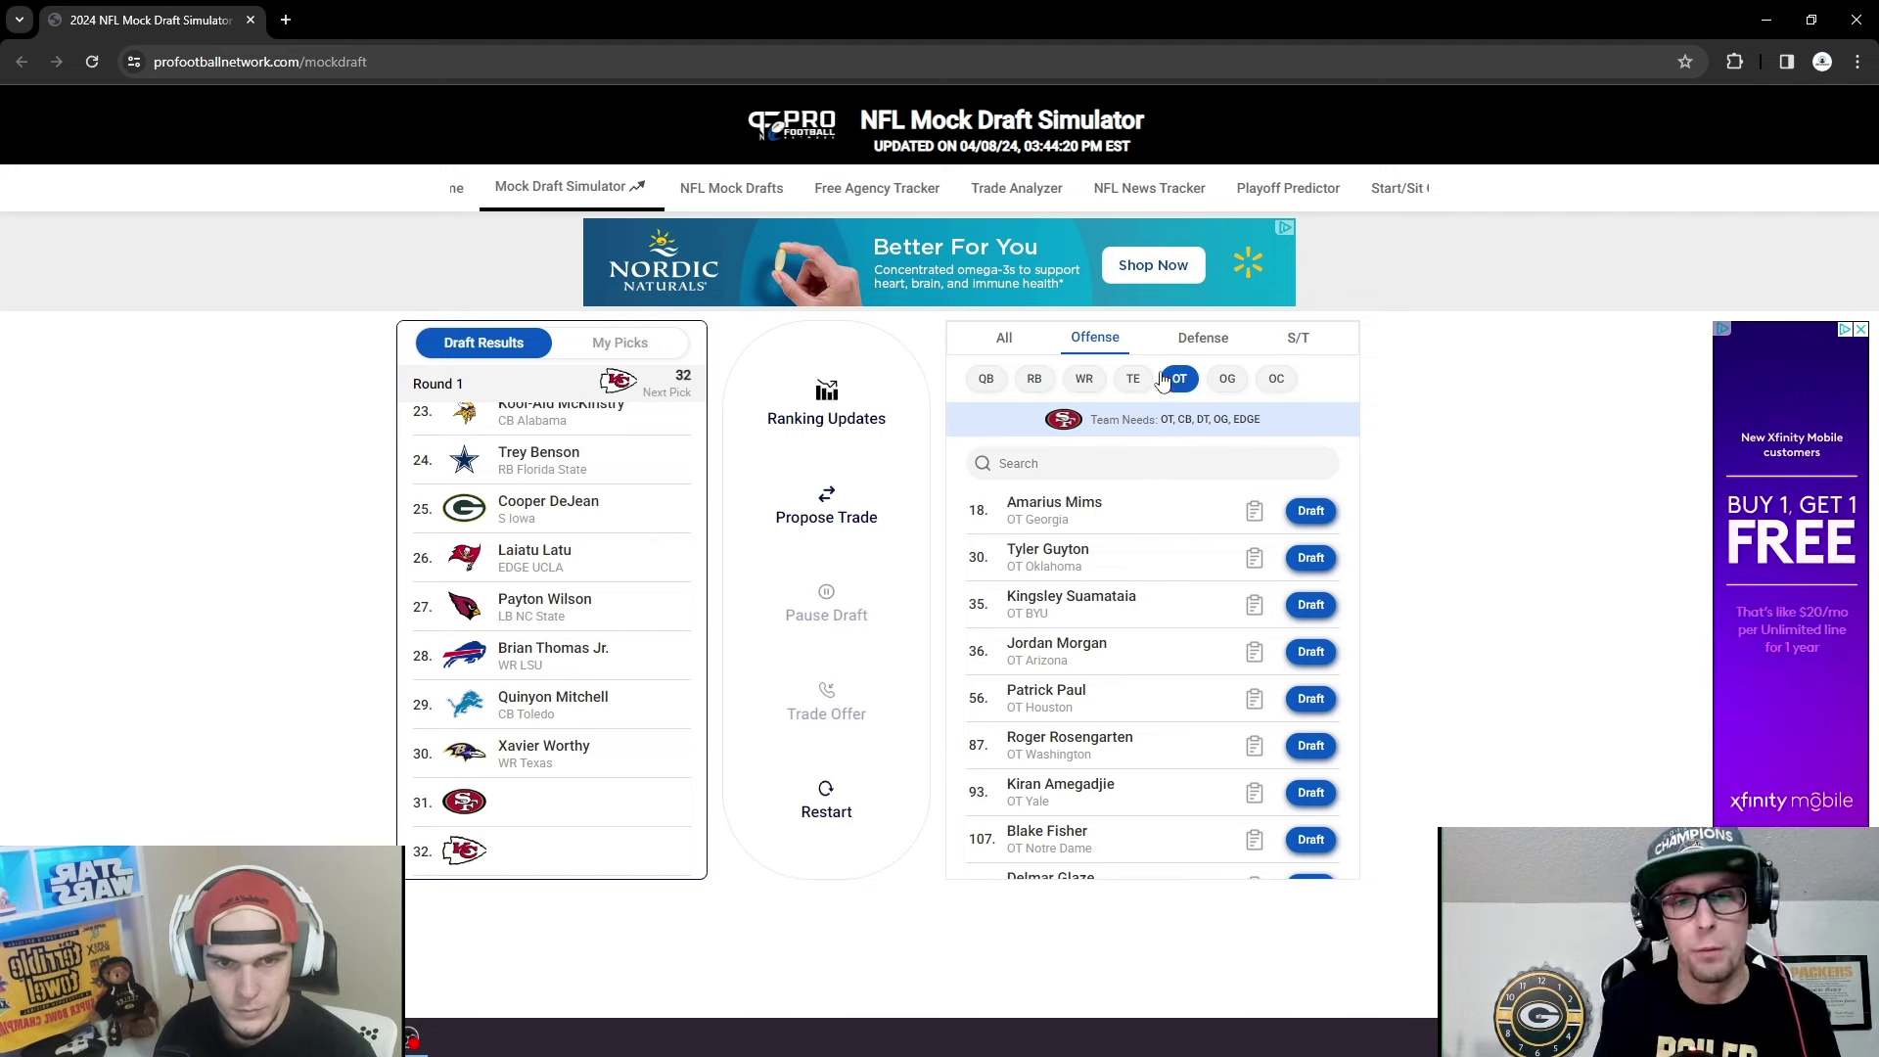
{"action": "left_click", "coordinate": [1231, 384]}
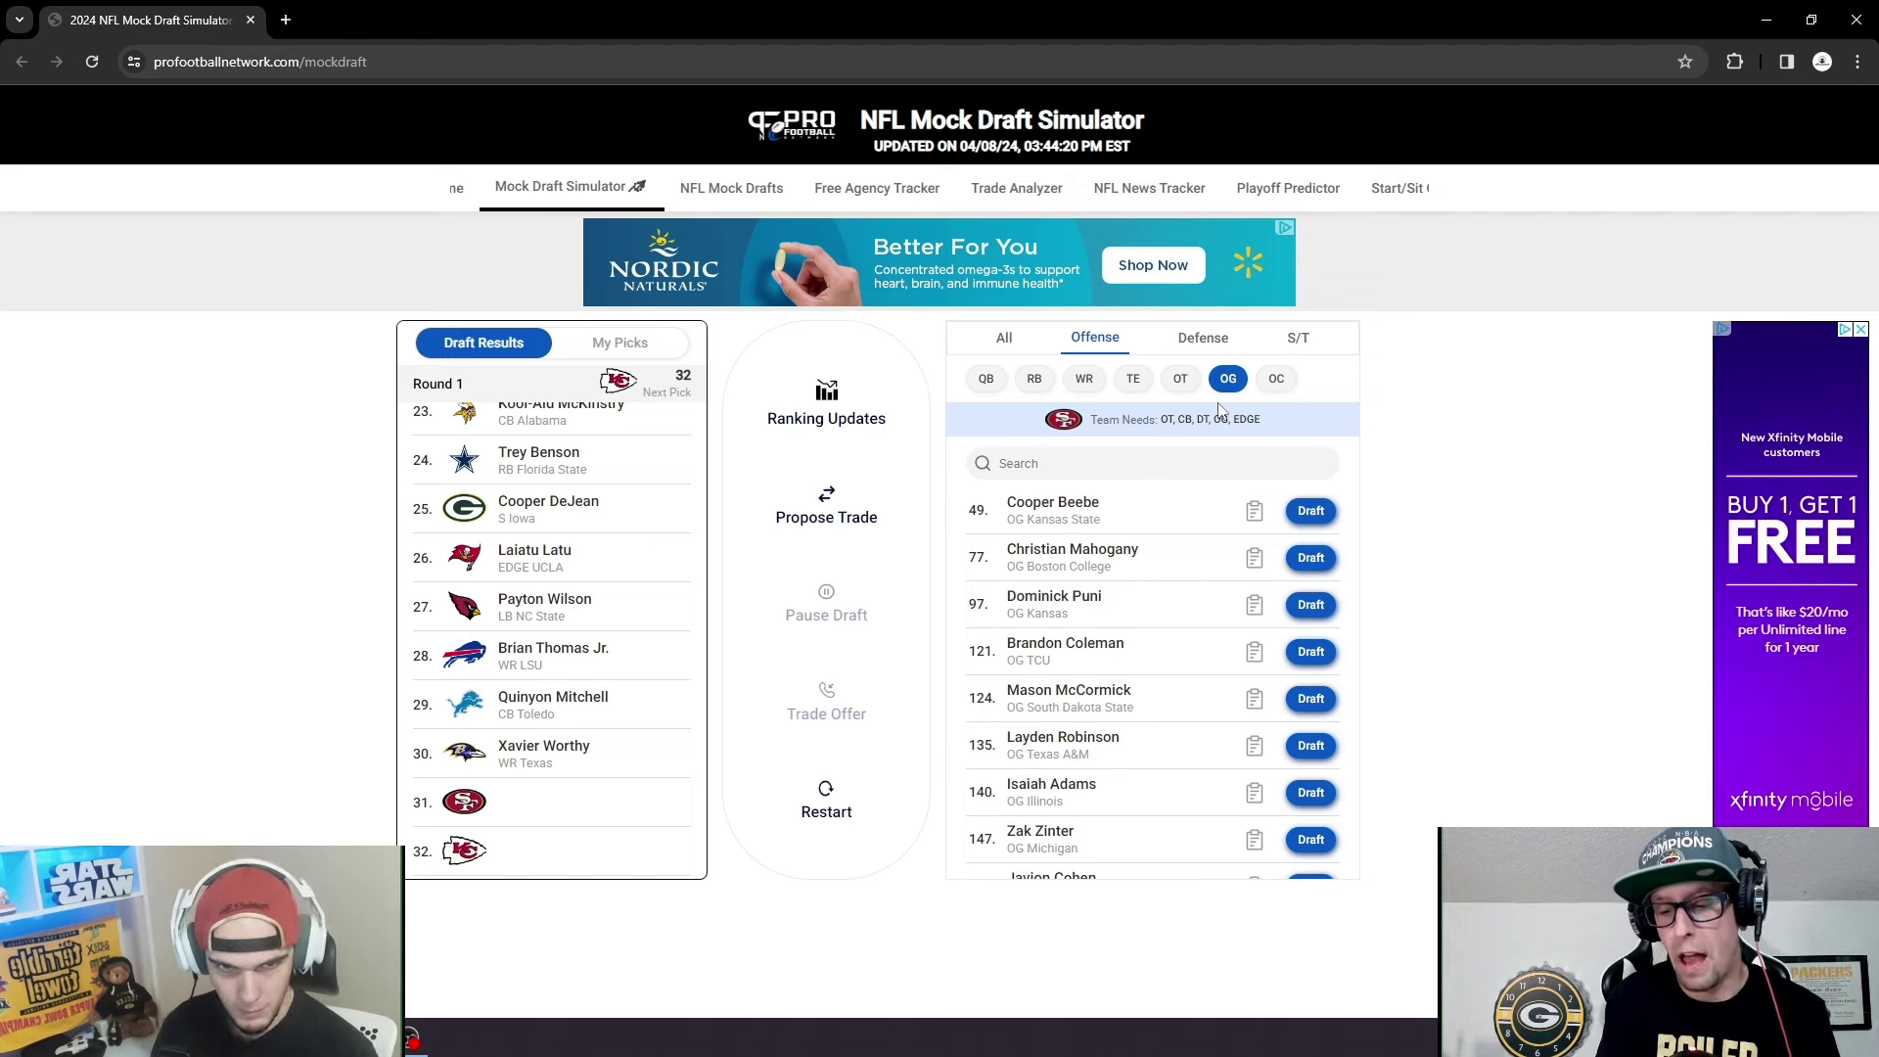
{"action": "left_click", "coordinate": [1265, 386]}
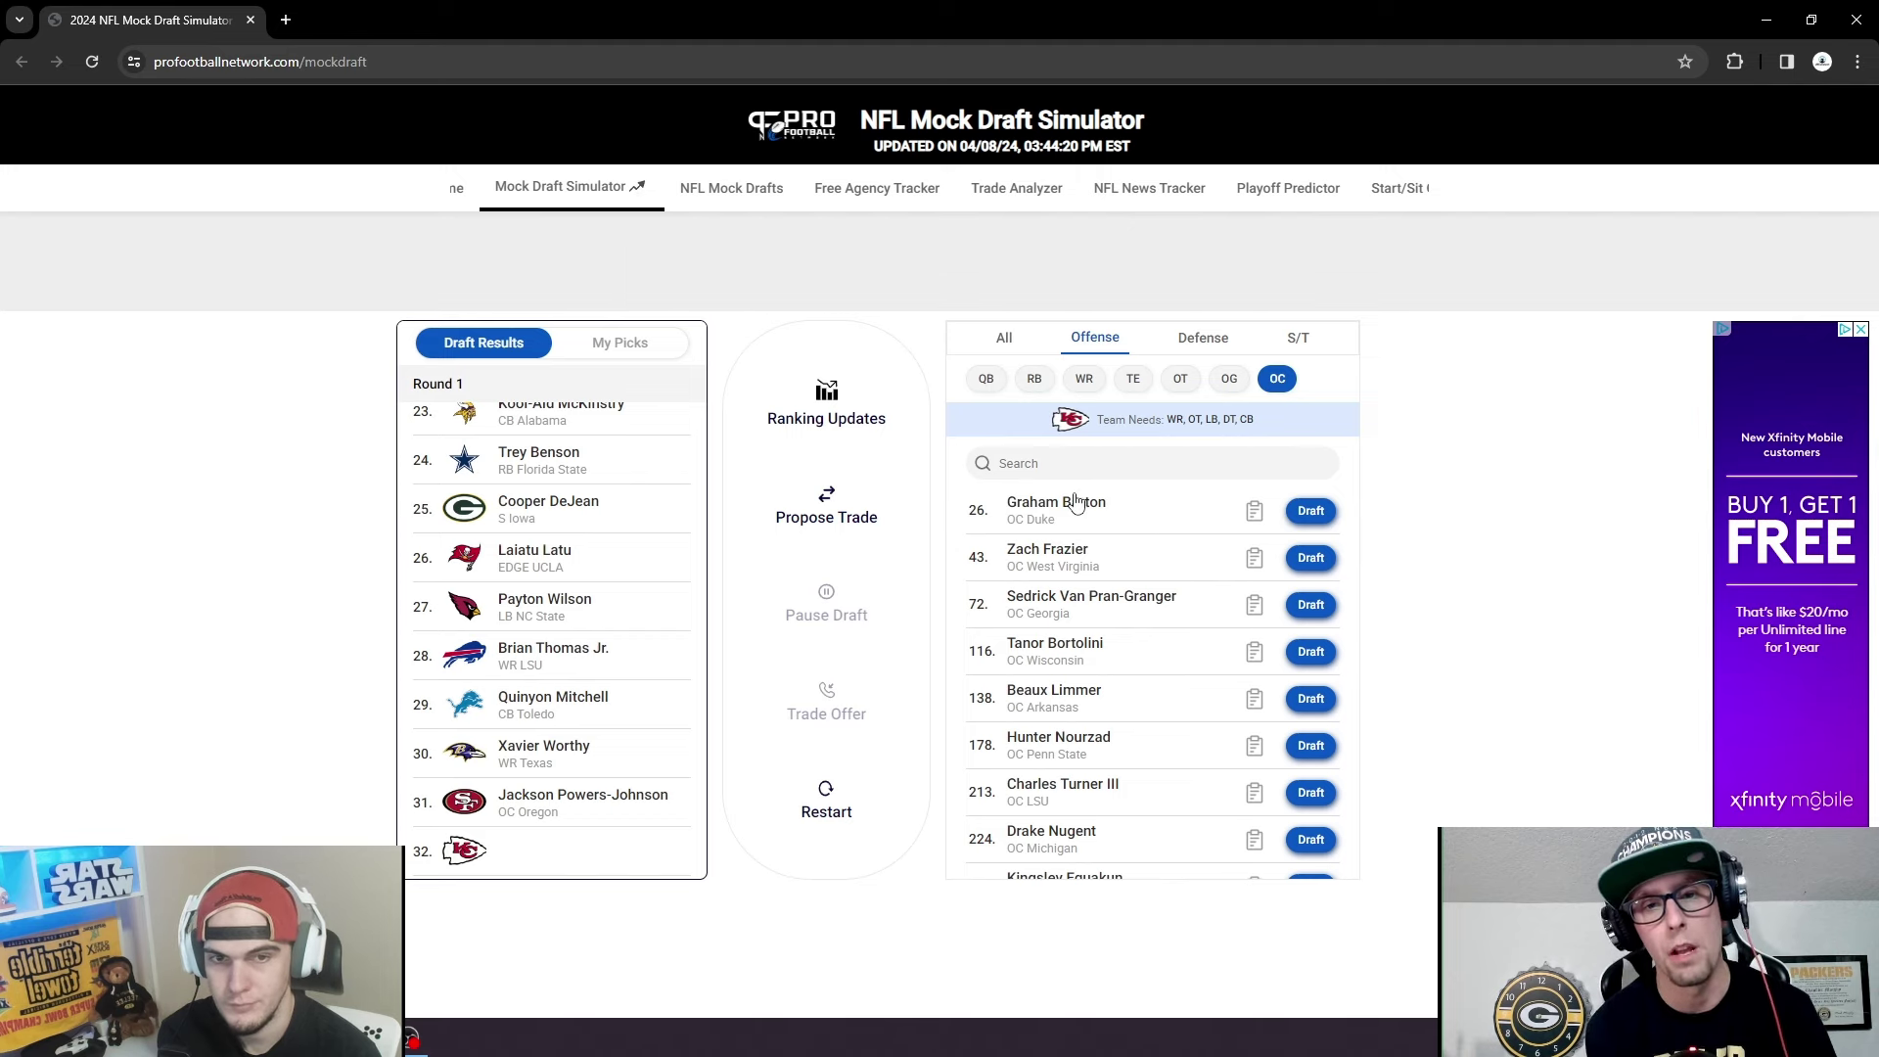
{"action": "left_click", "coordinate": [1000, 342]}
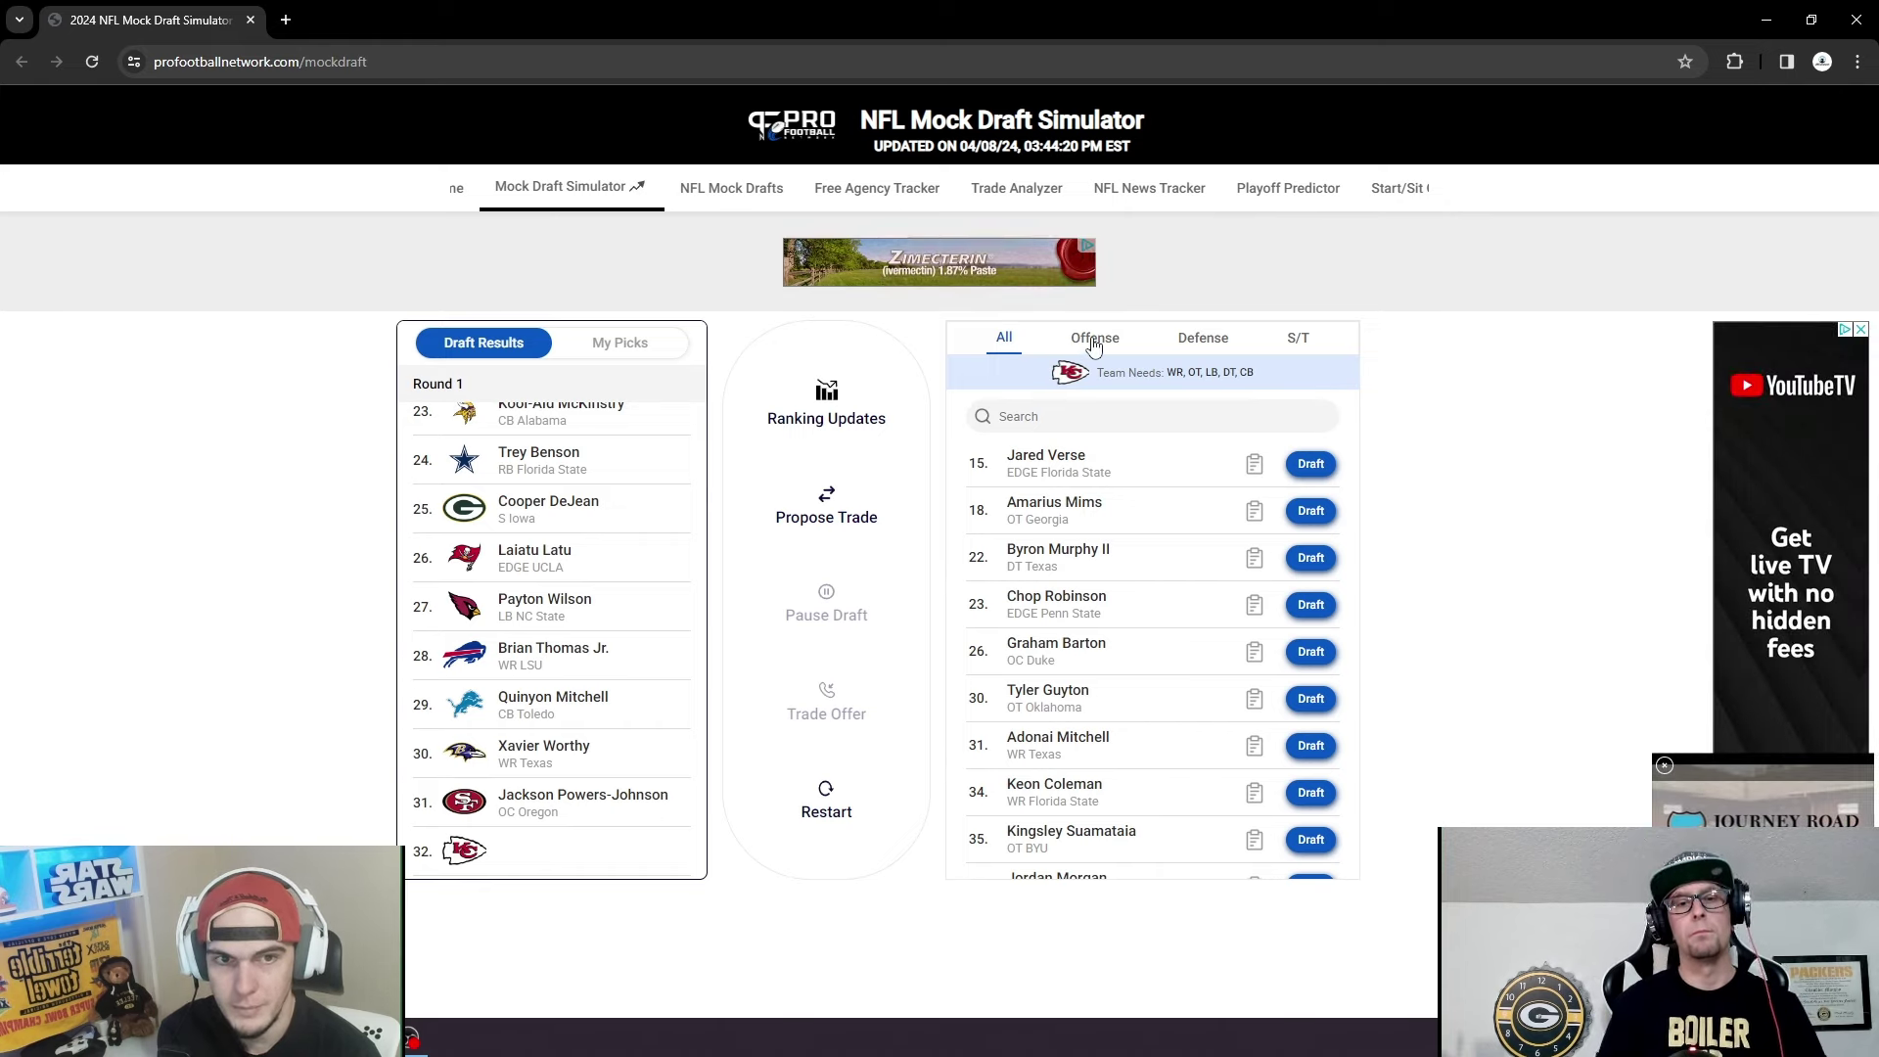
{"action": "left_click", "coordinate": [598, 797]}
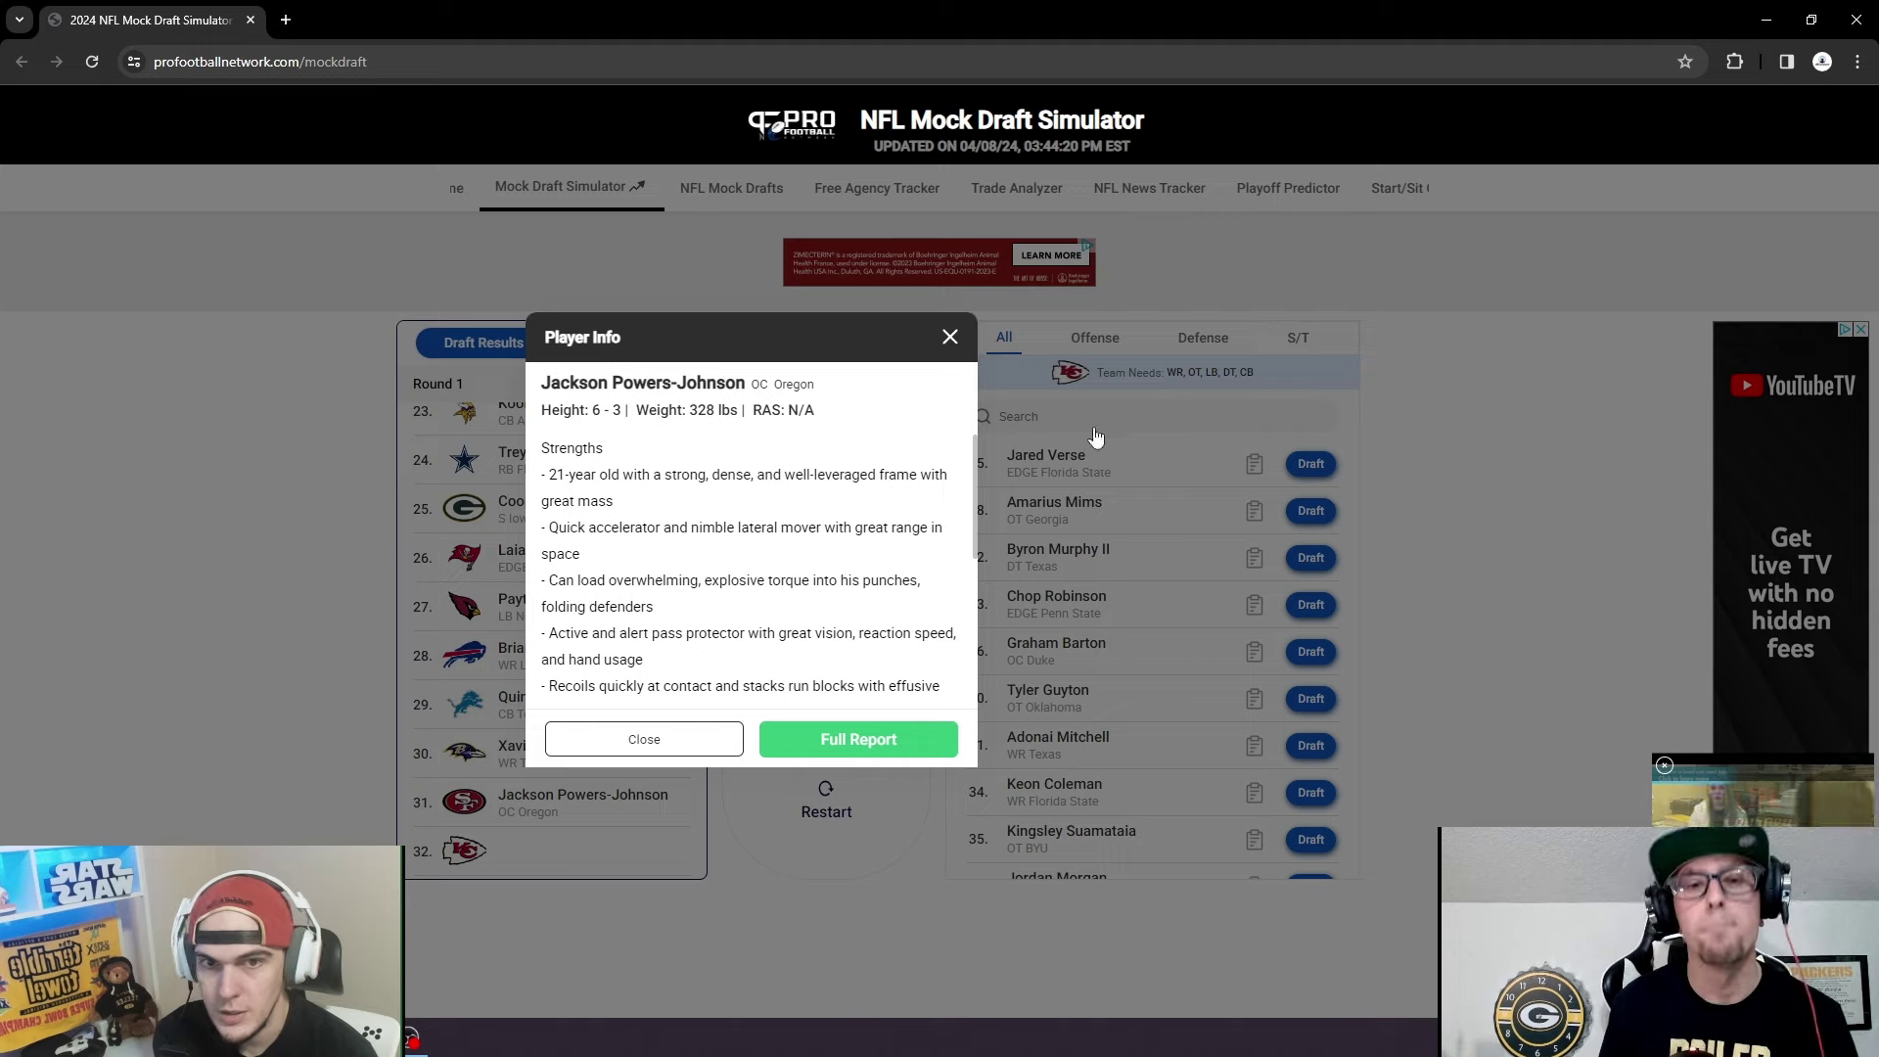
{"action": "left_click", "coordinate": [1173, 641]}
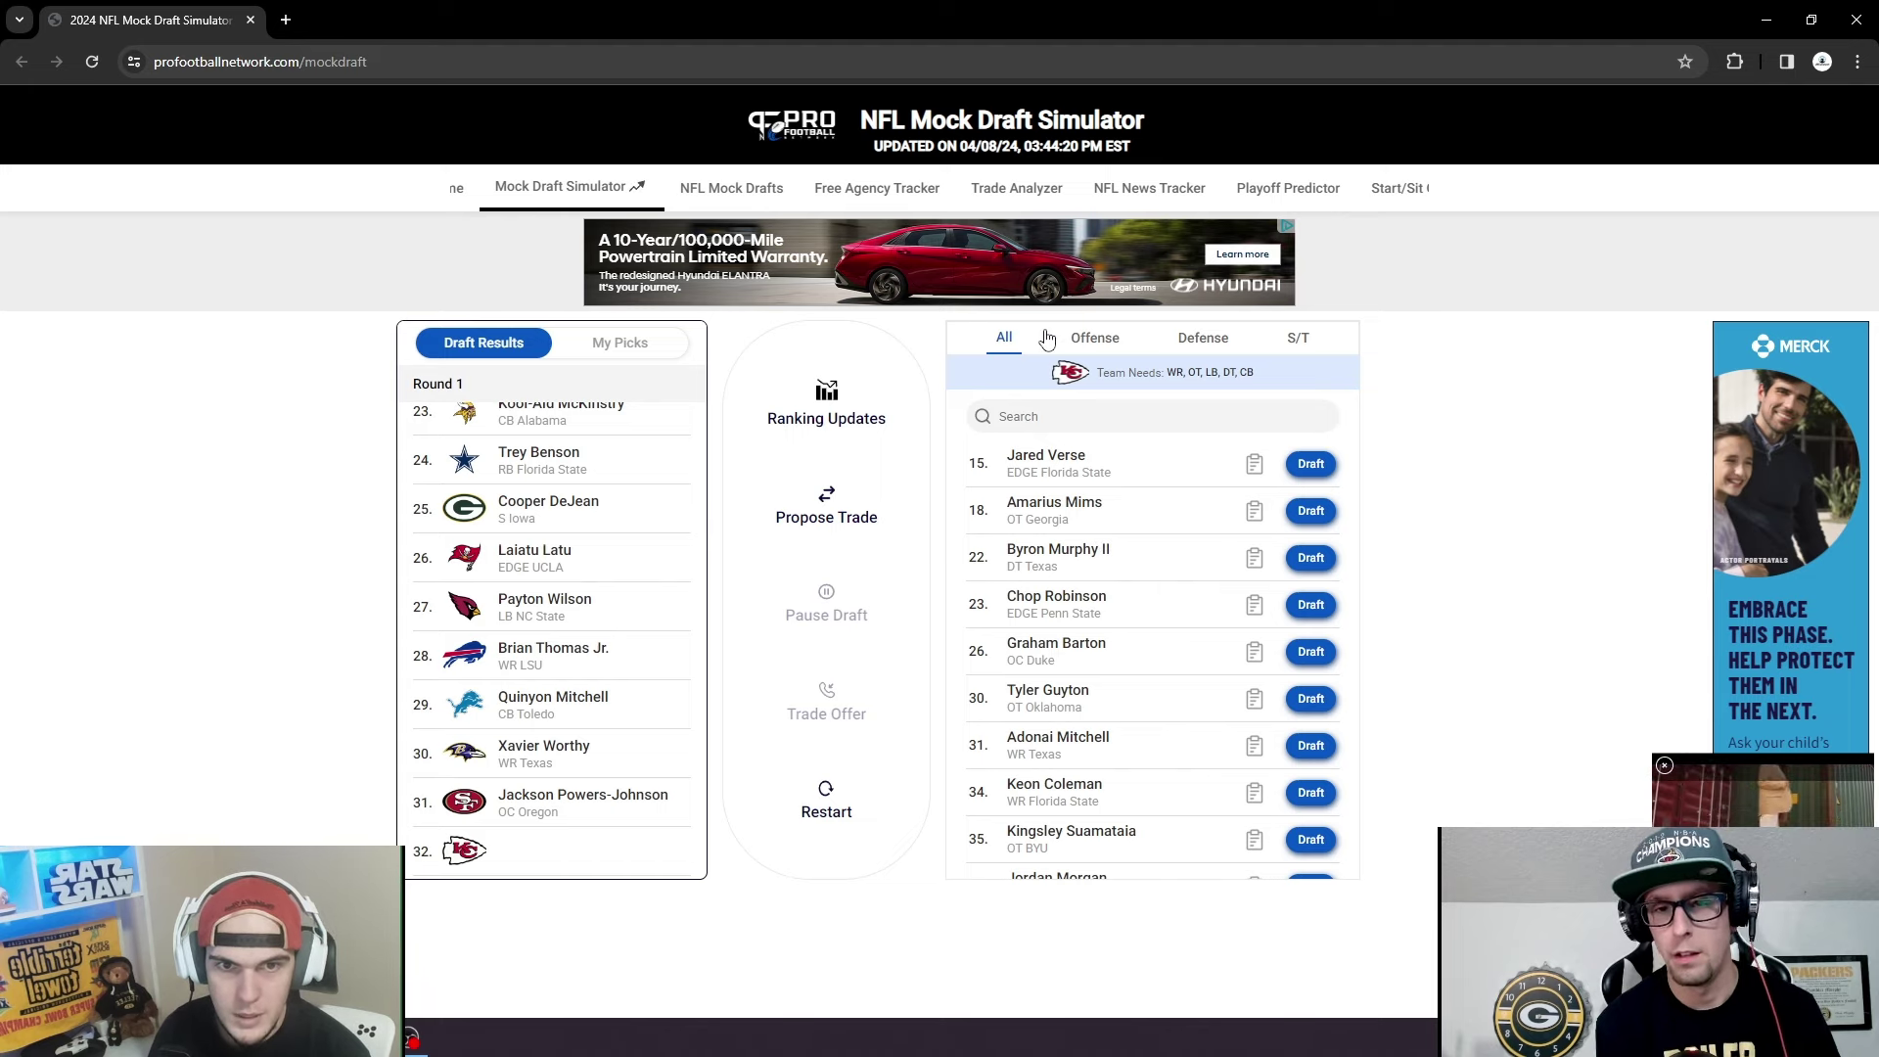
Filter the offensive prospects to wide receivers, read Adonai Mitchell's player info, and draft him for the Chiefs at pick 32.
{"action": "left_click", "coordinate": [1106, 341]}
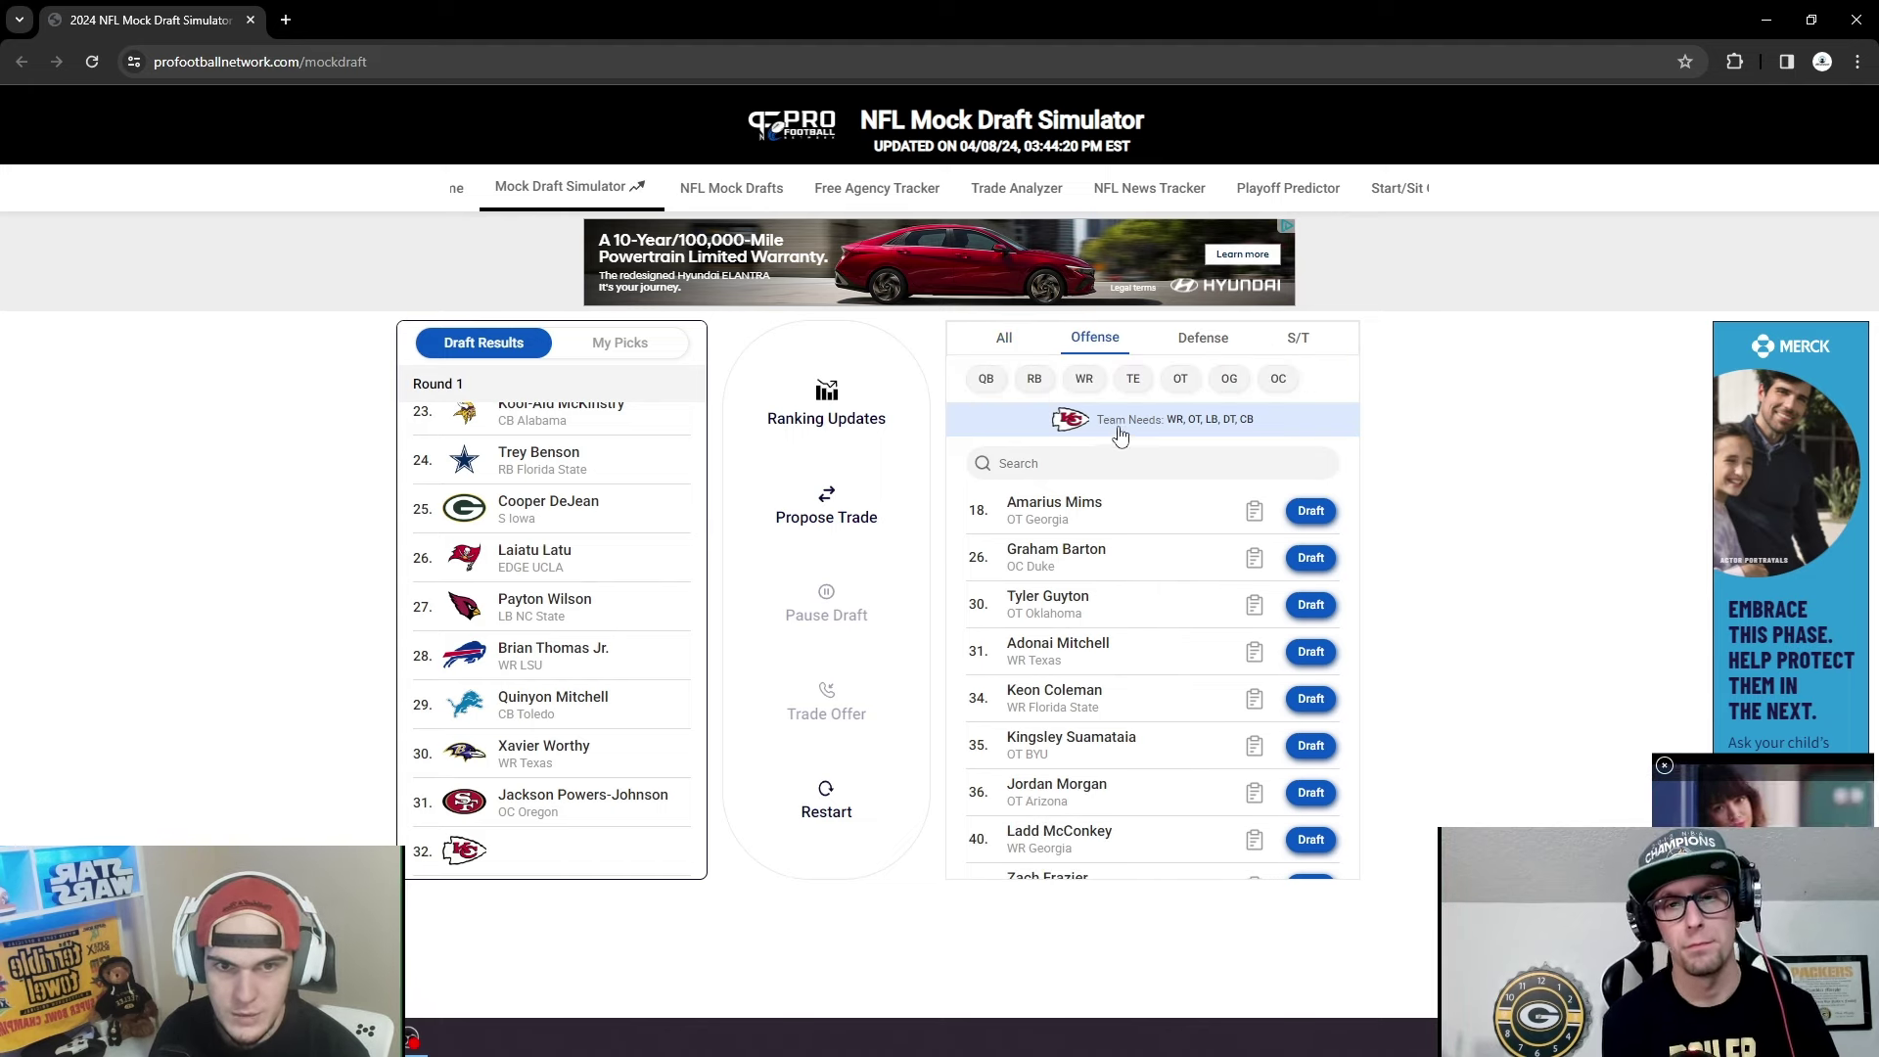
{"action": "left_click", "coordinate": [1088, 379]}
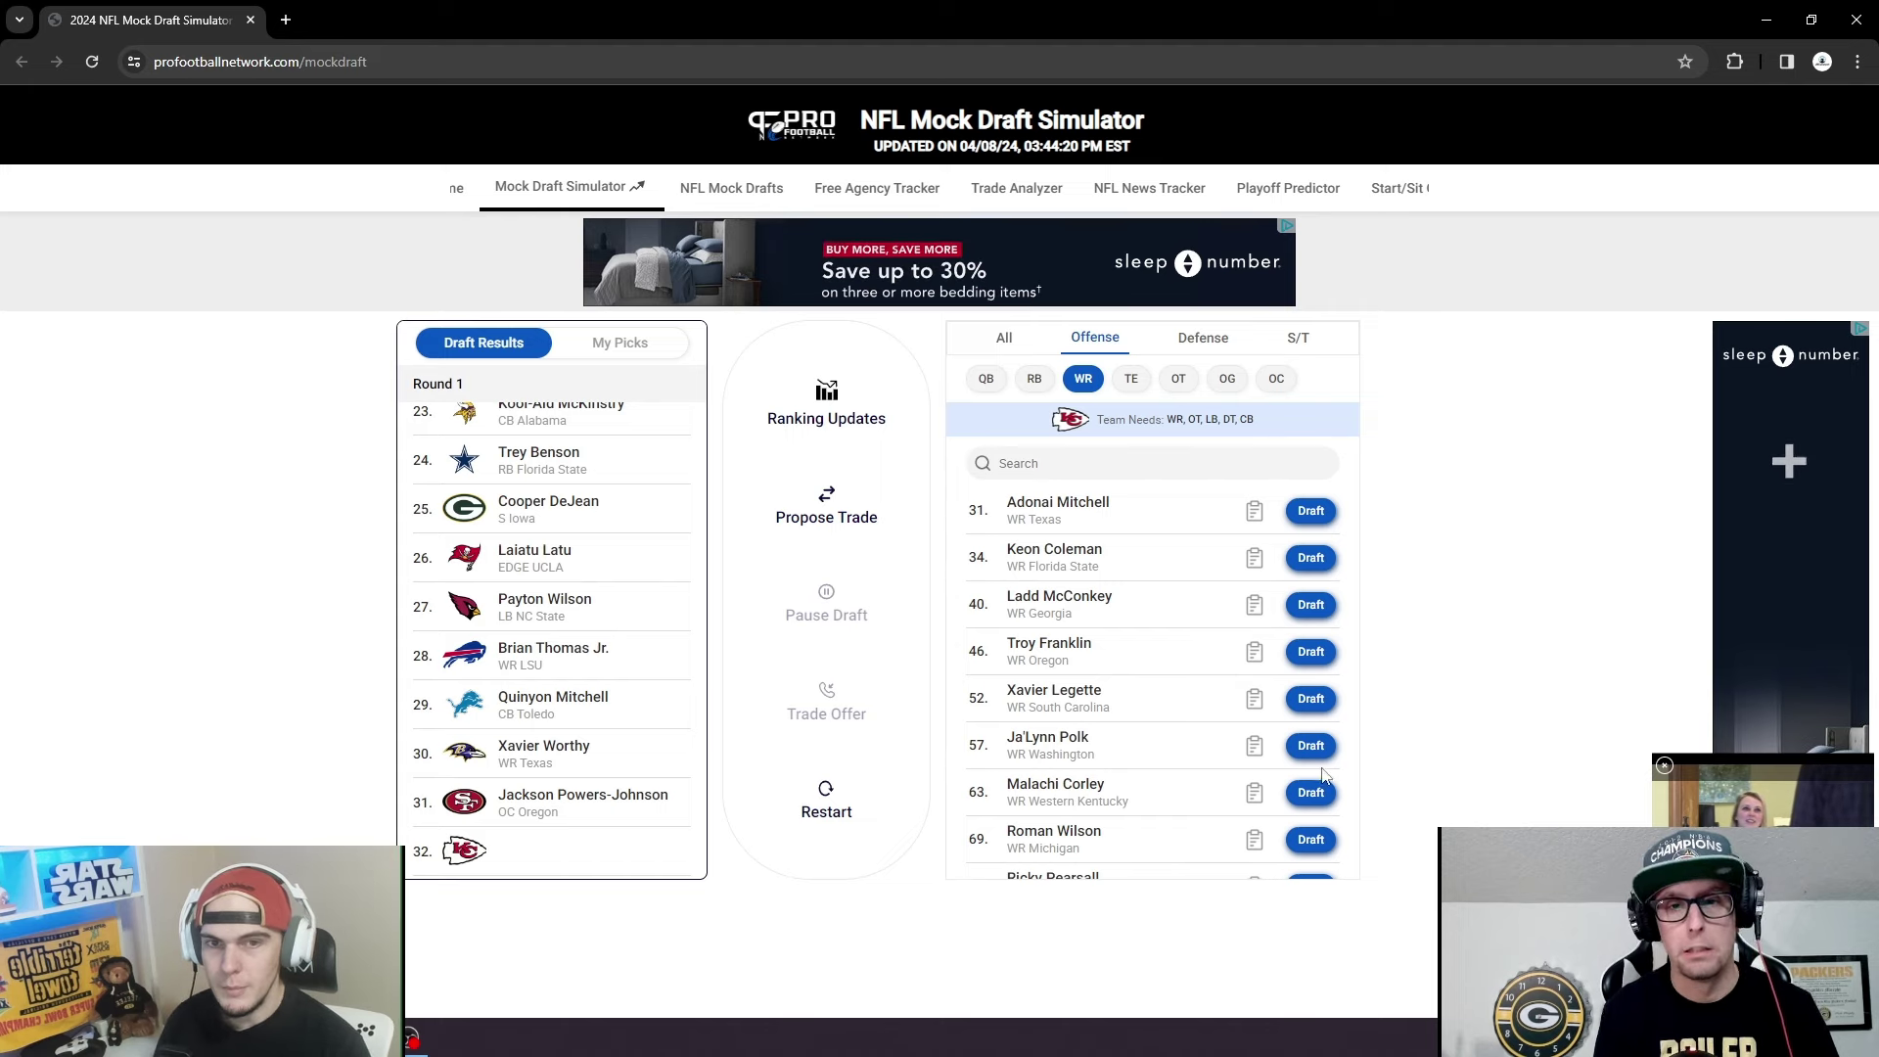
{"action": "left_click", "coordinate": [1084, 517]}
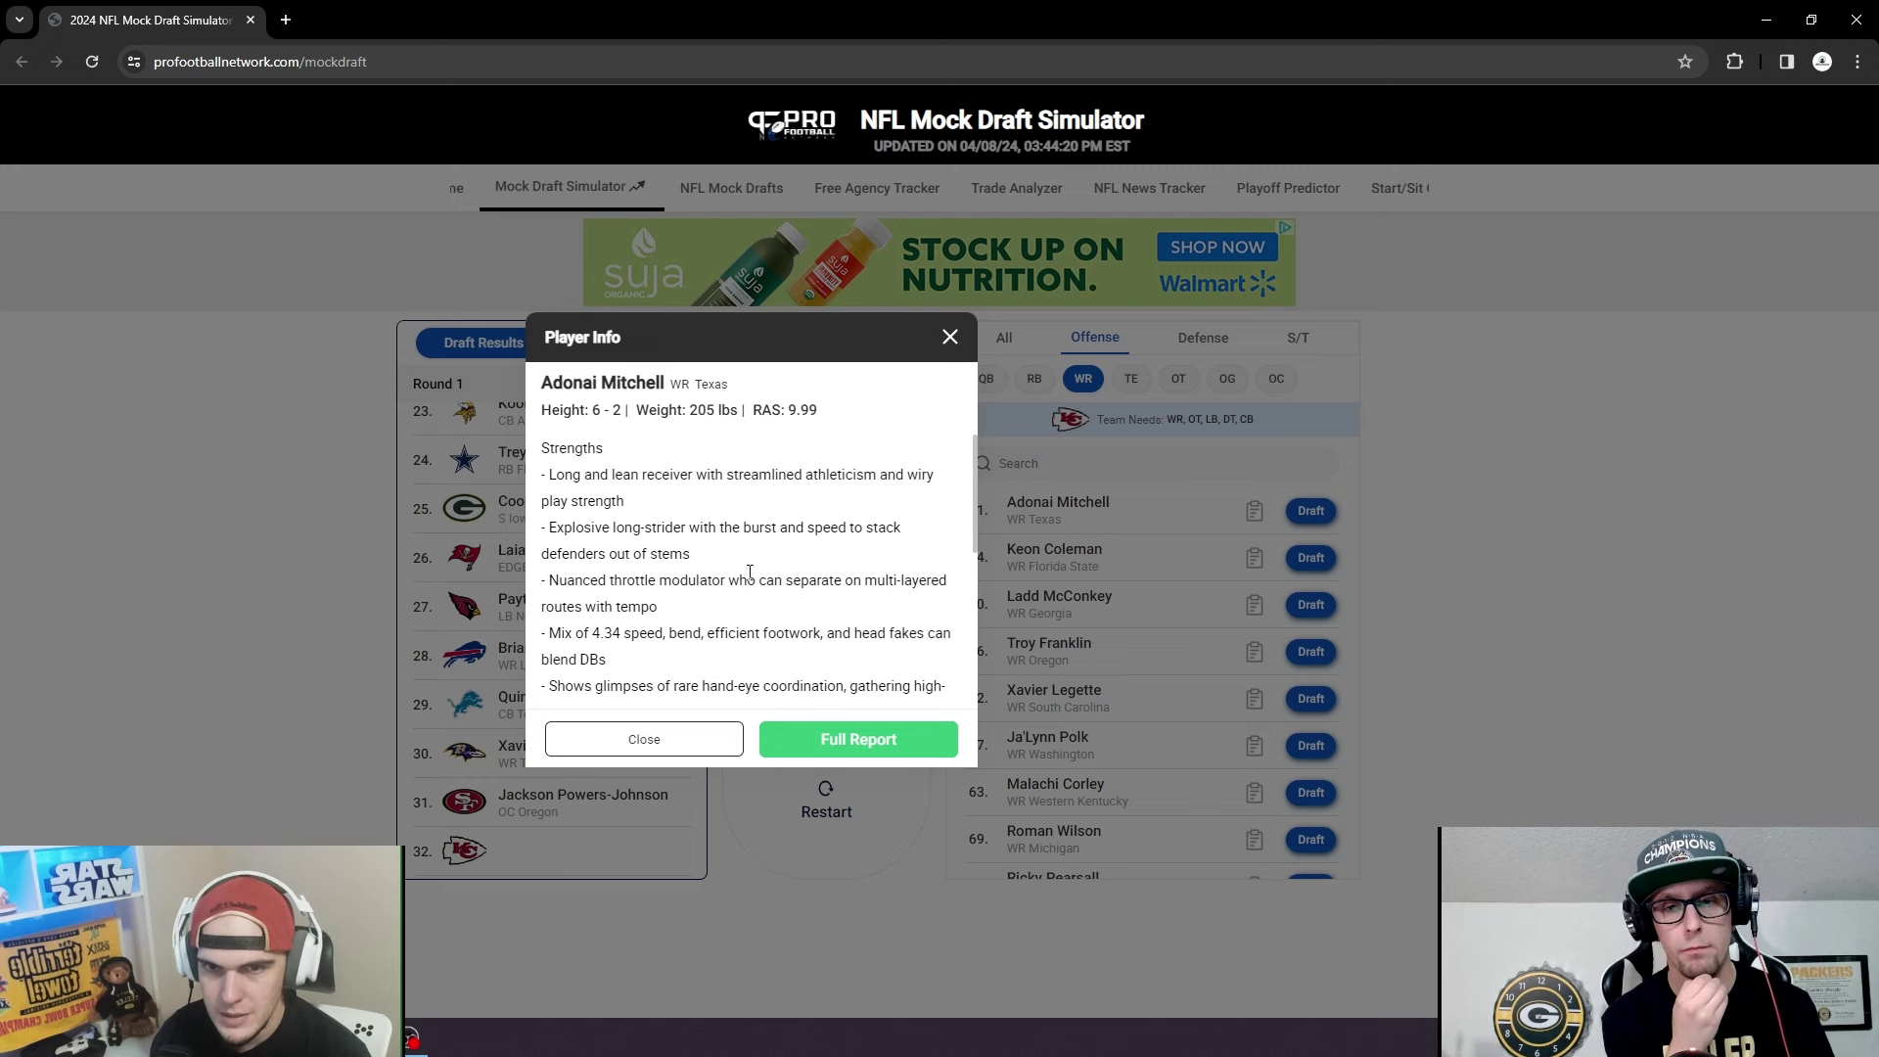
{"action": "left_click", "coordinate": [949, 343]}
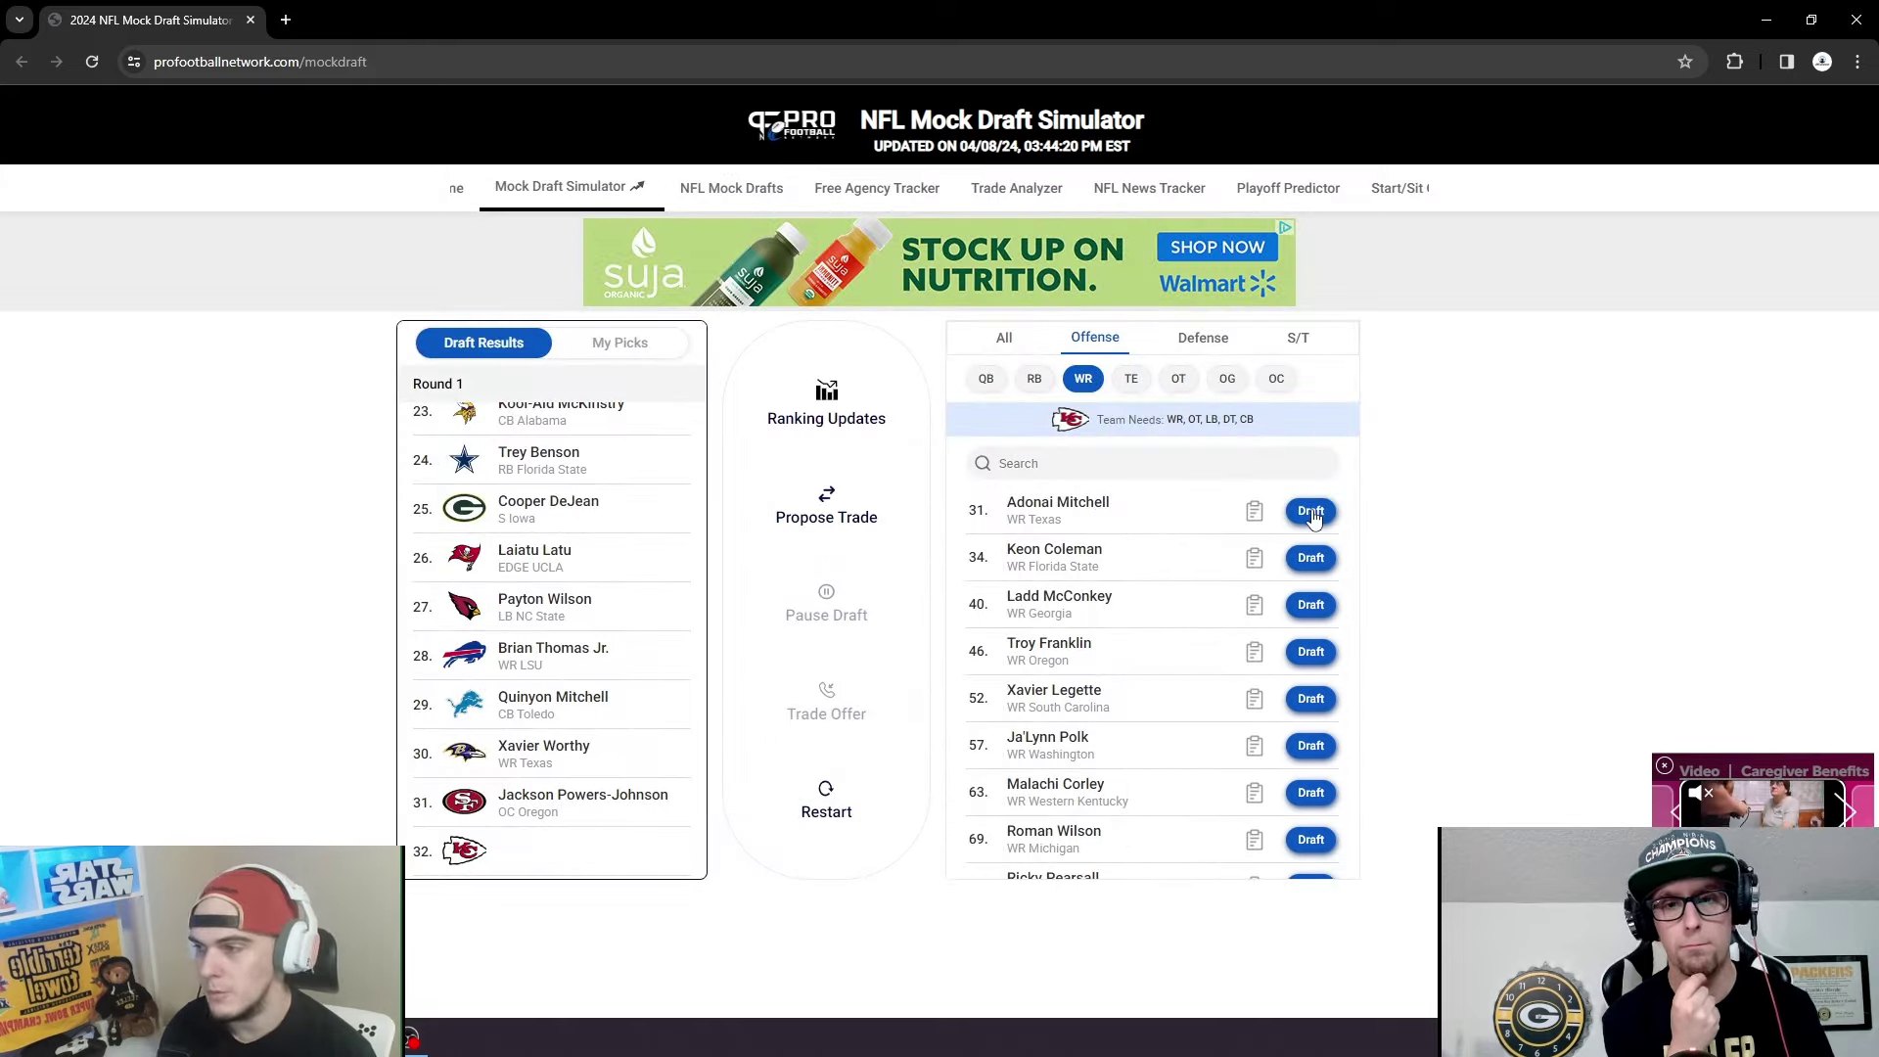
{"action": "left_click", "coordinate": [1085, 511]}
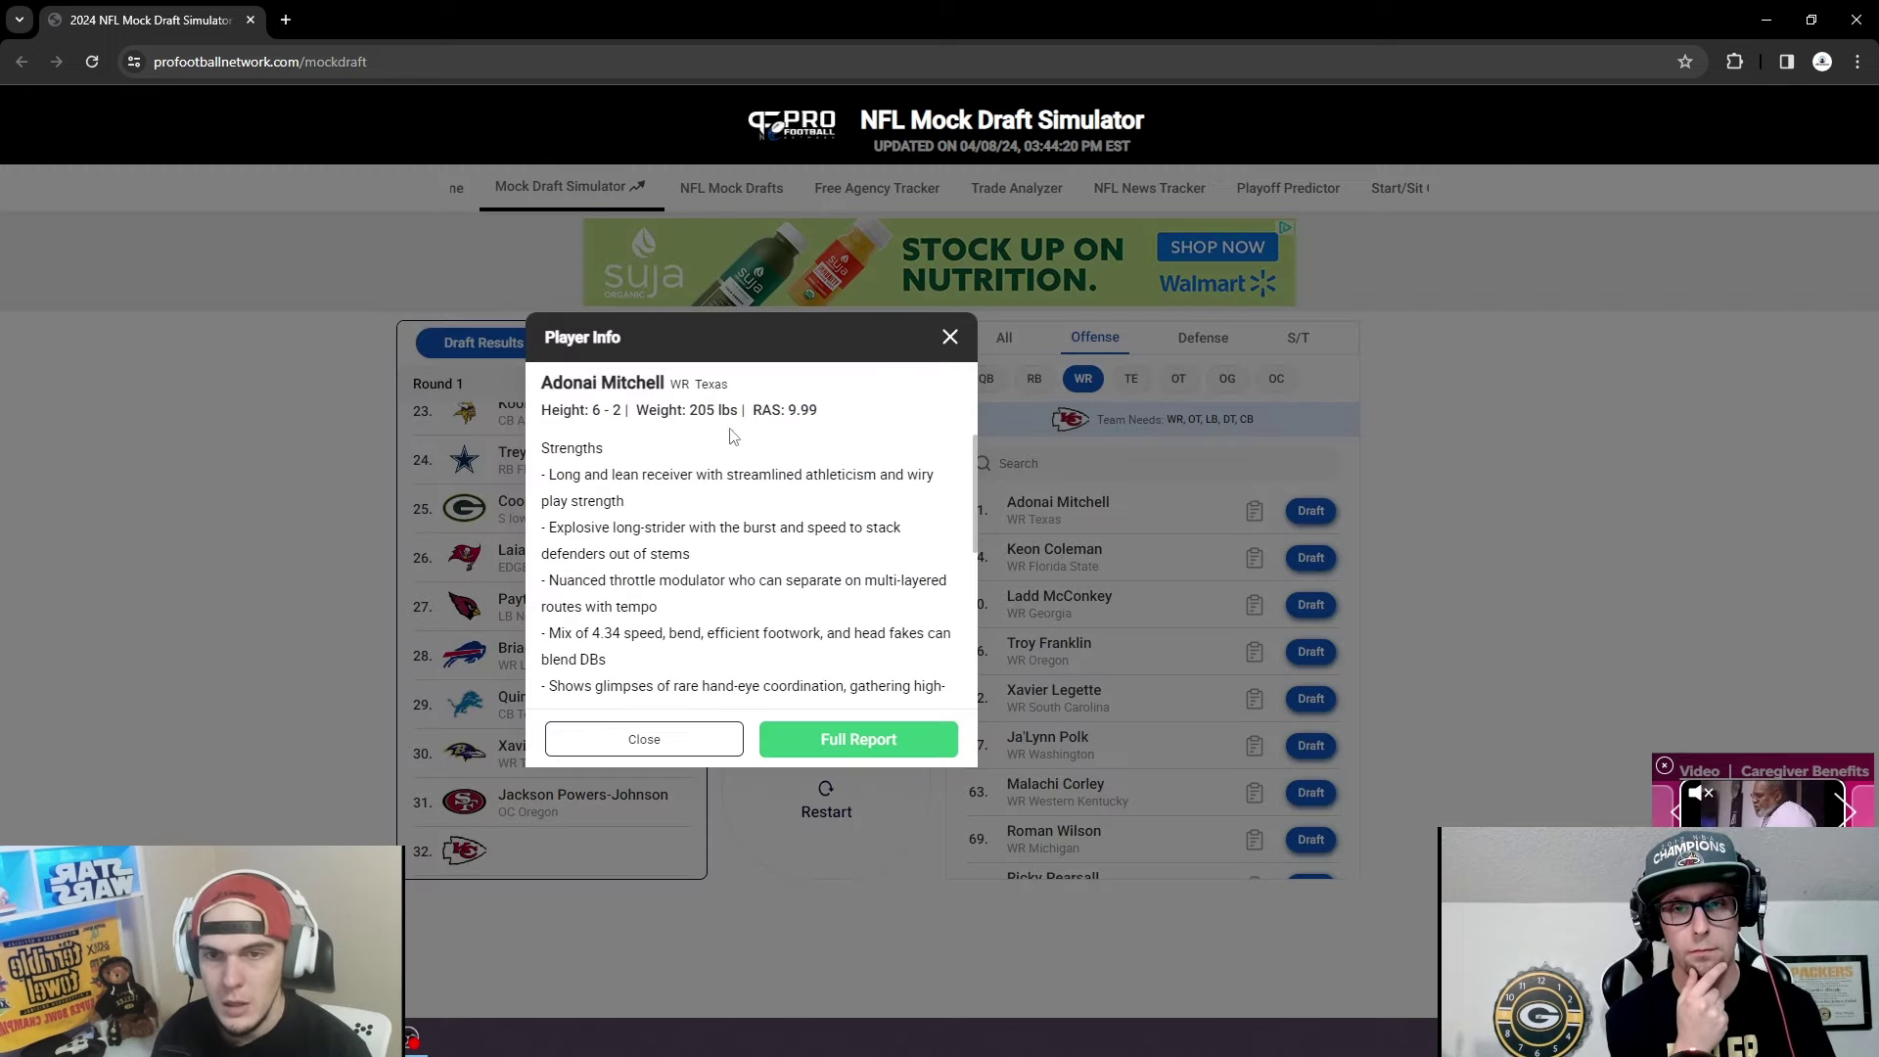
{"action": "left_click", "coordinate": [950, 339]}
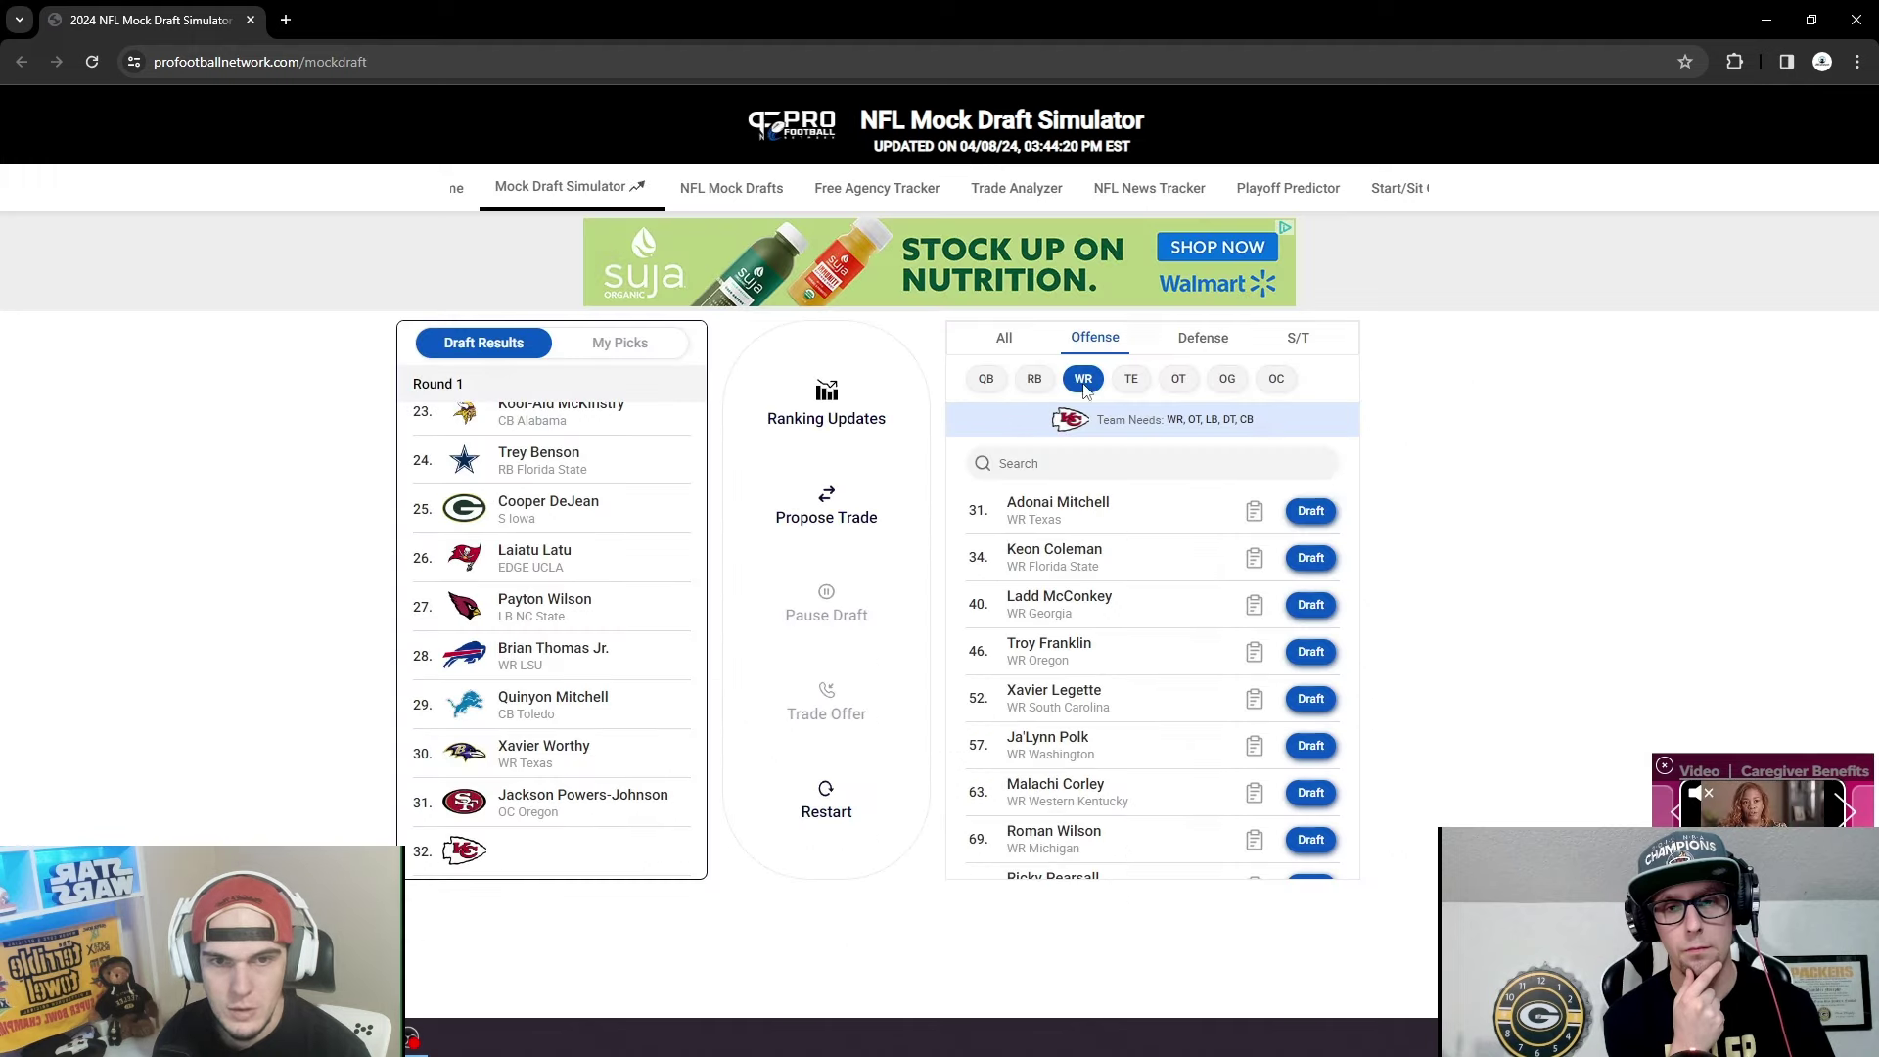
{"action": "left_click", "coordinate": [1317, 516]}
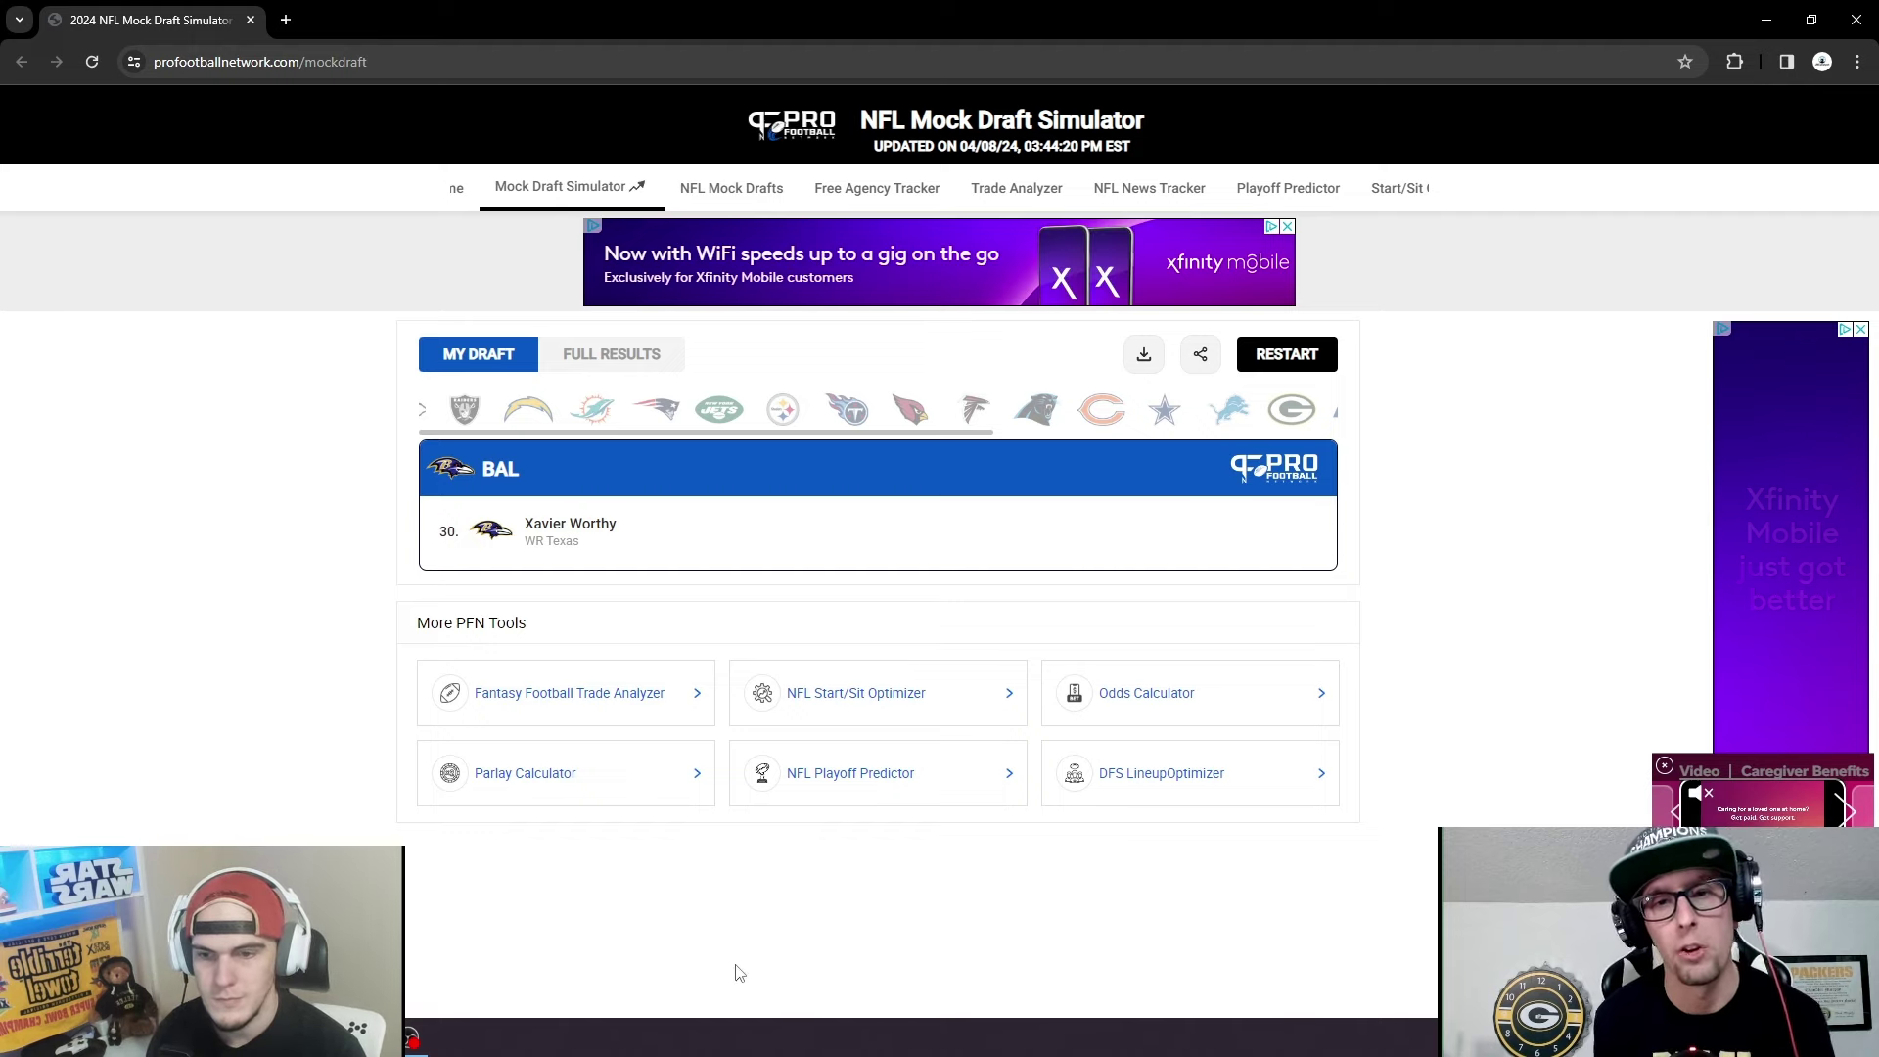
{"action": "left_click", "coordinate": [411, 1037]}
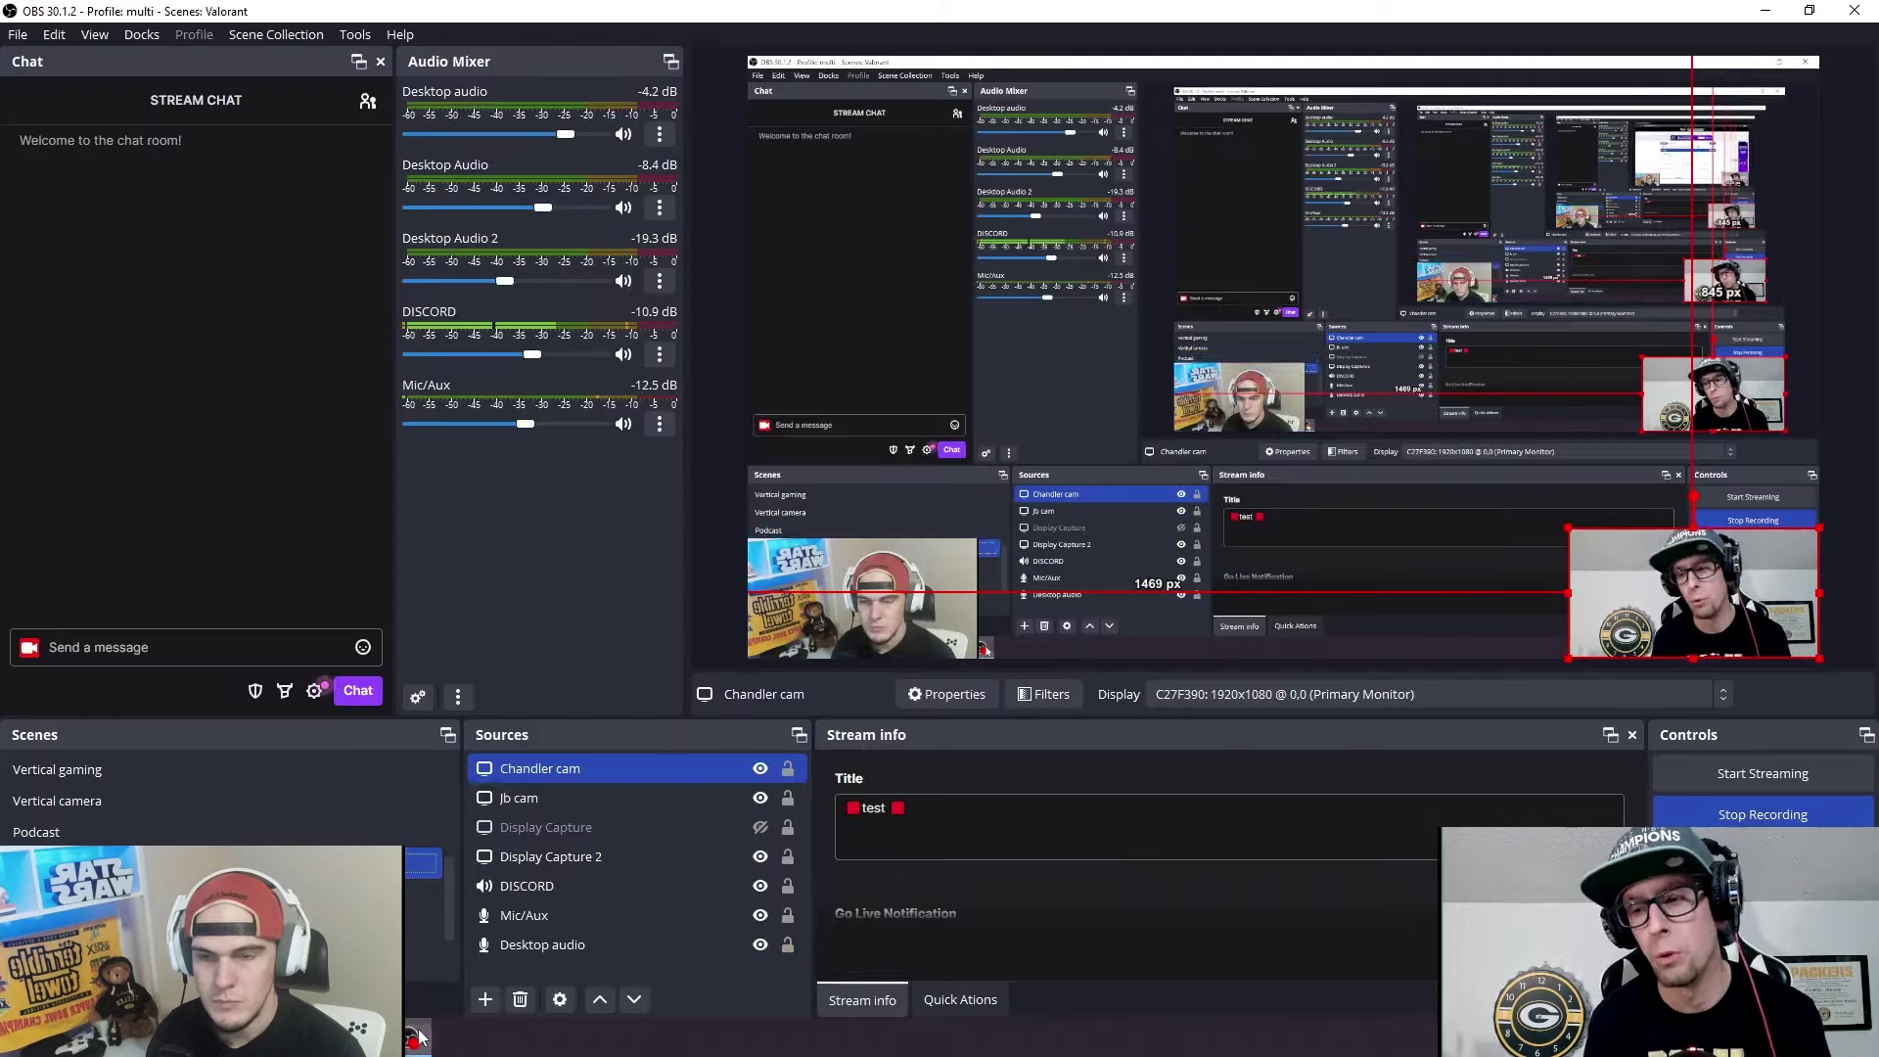